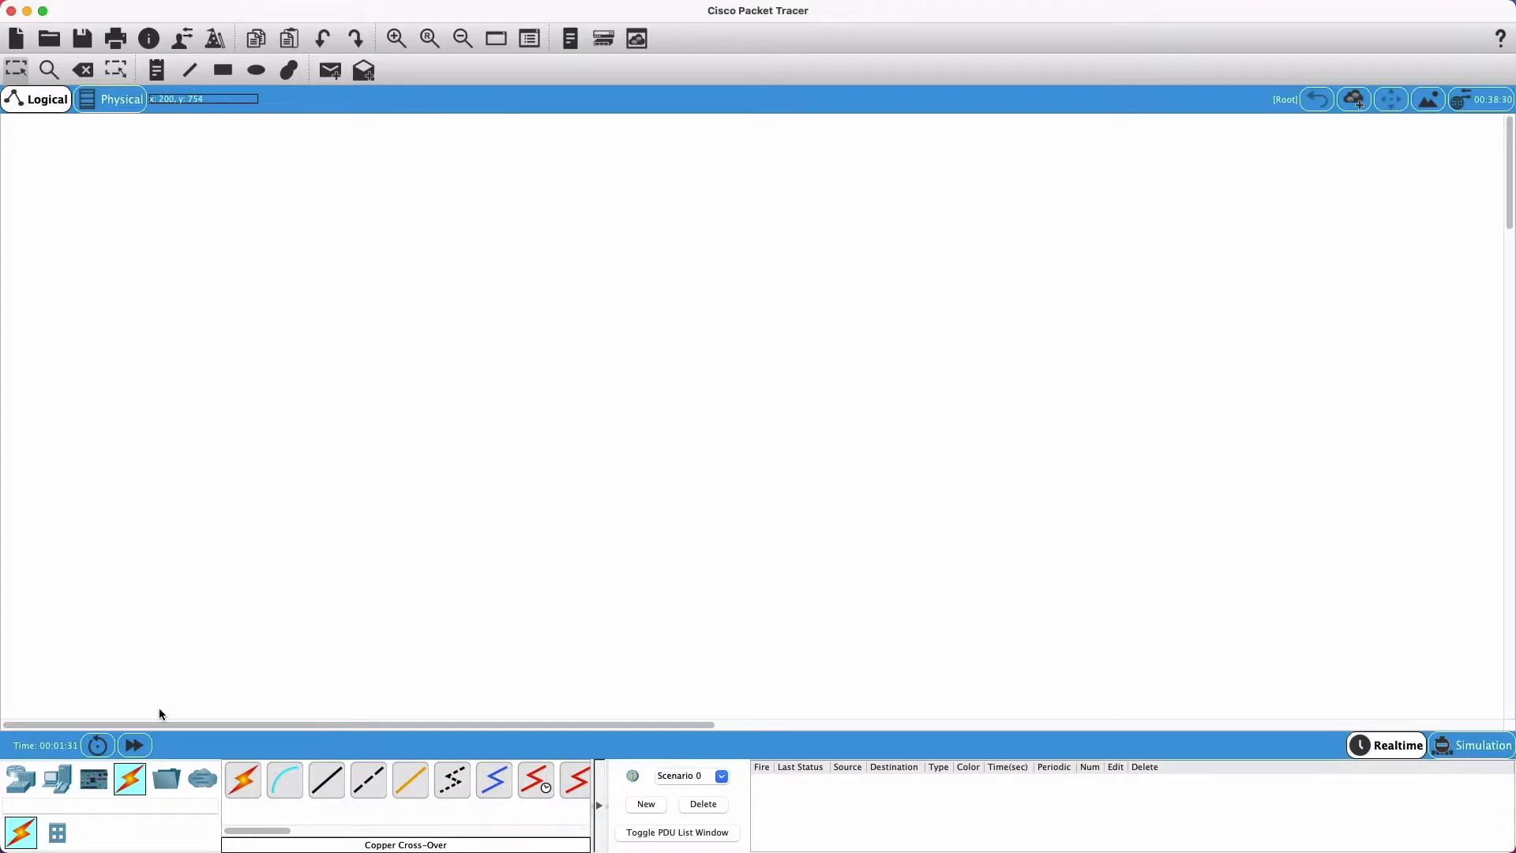
Step: Add a PT-Empty router to the workspace and position it left of centre
click(28, 788)
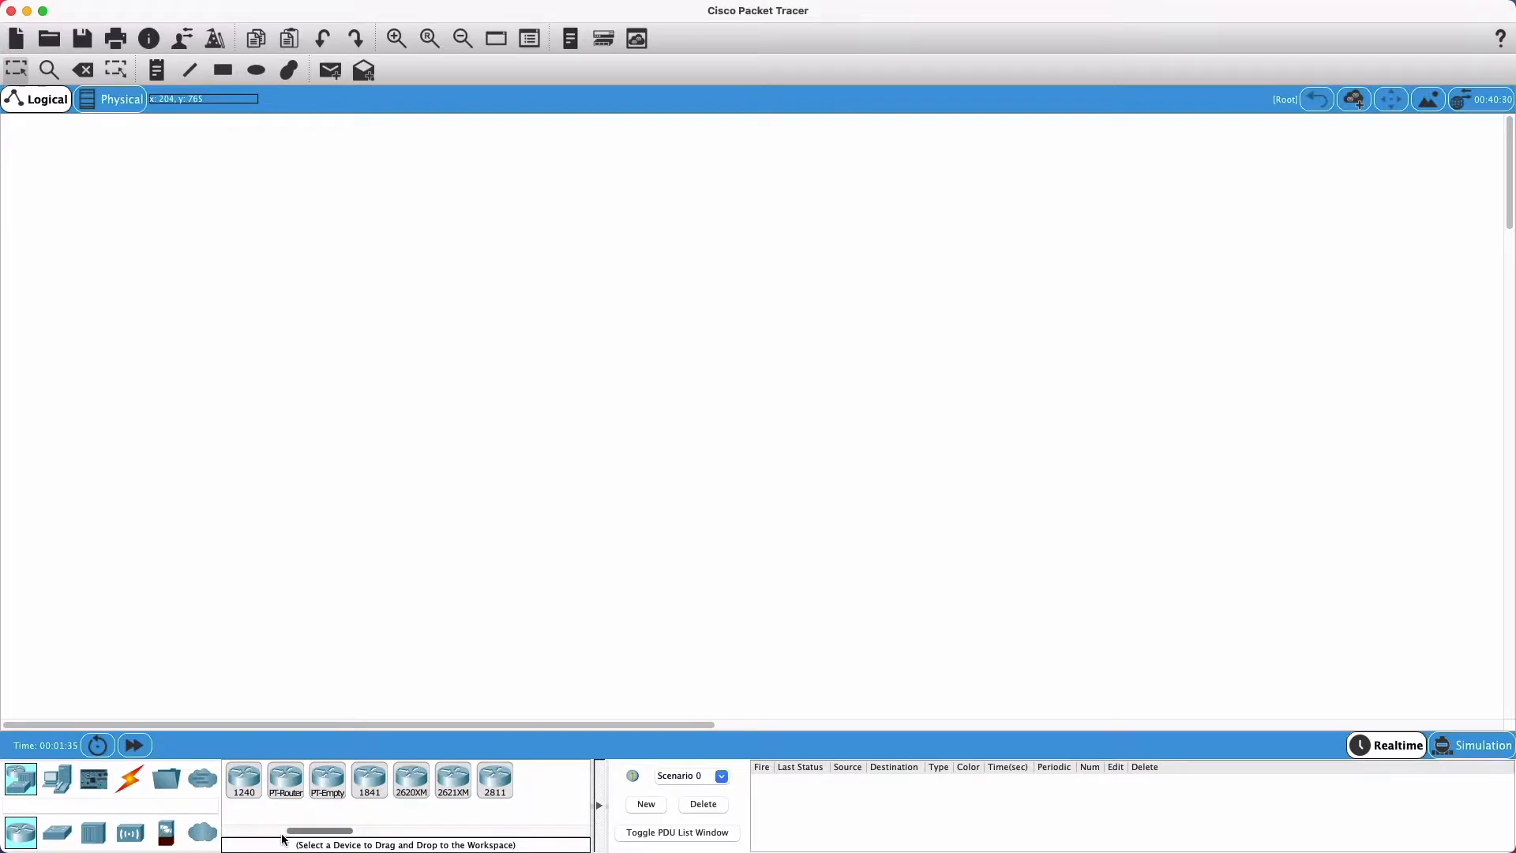
drag(304, 833, 286, 833)
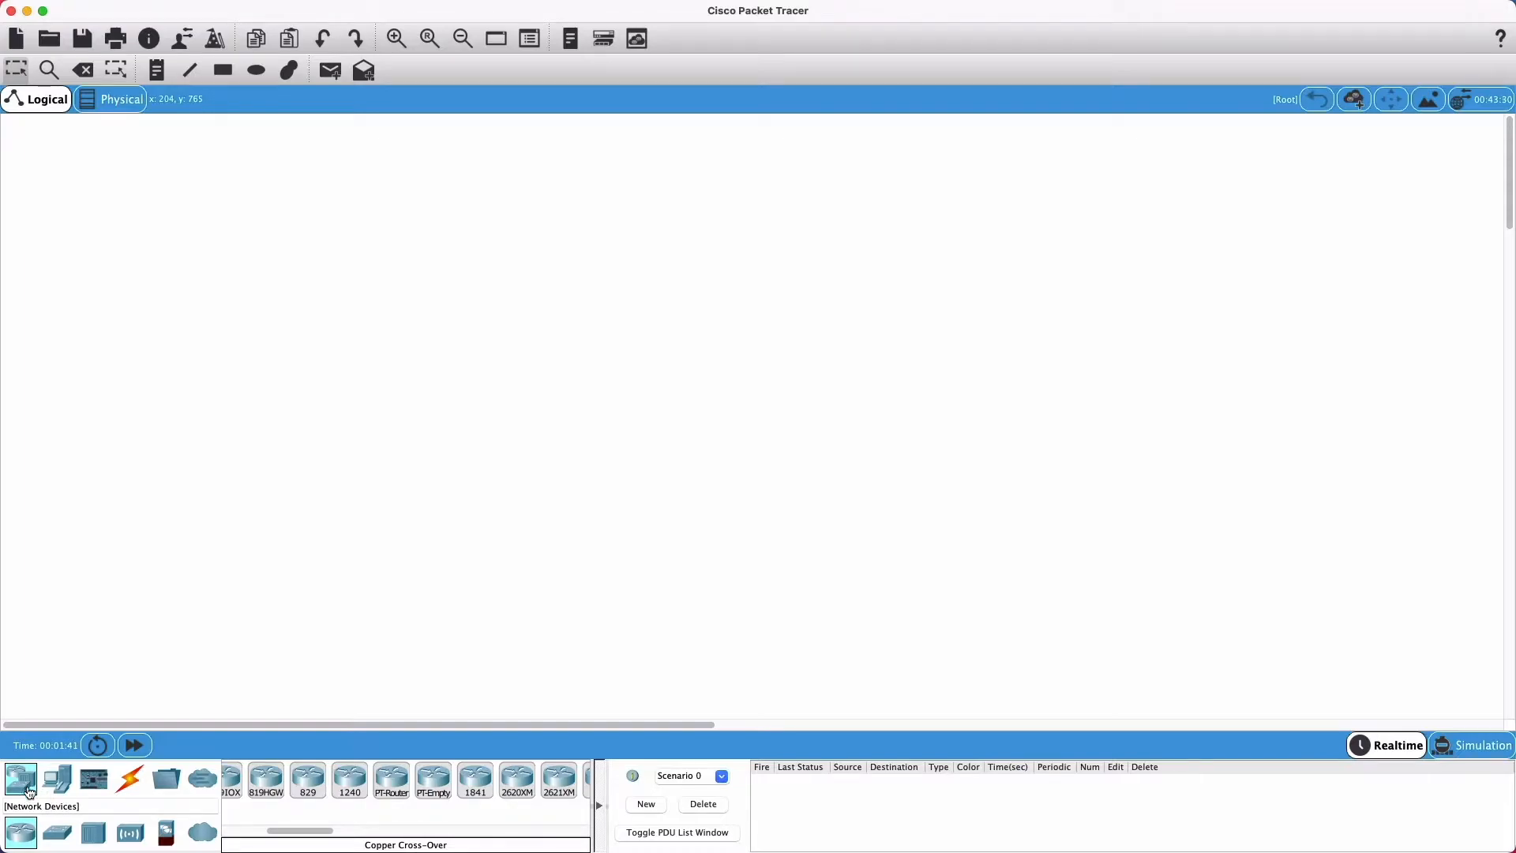
mouse_move(293, 835)
mouse_down()
mouse_move(262, 835)
mouse_move(308, 831)
mouse_up()
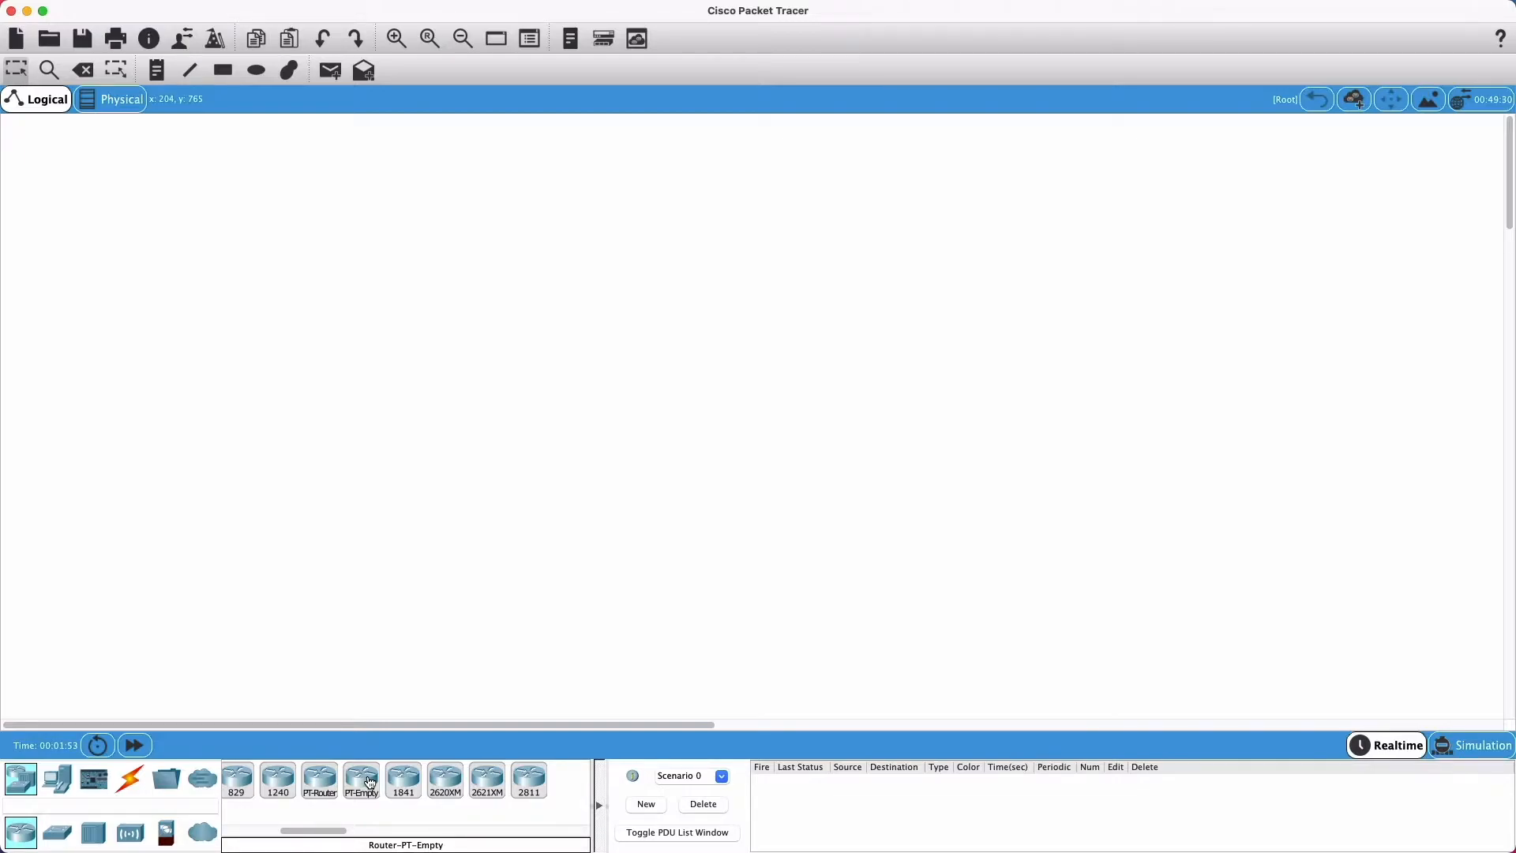
drag(370, 782, 484, 515)
click(524, 444)
click(397, 39)
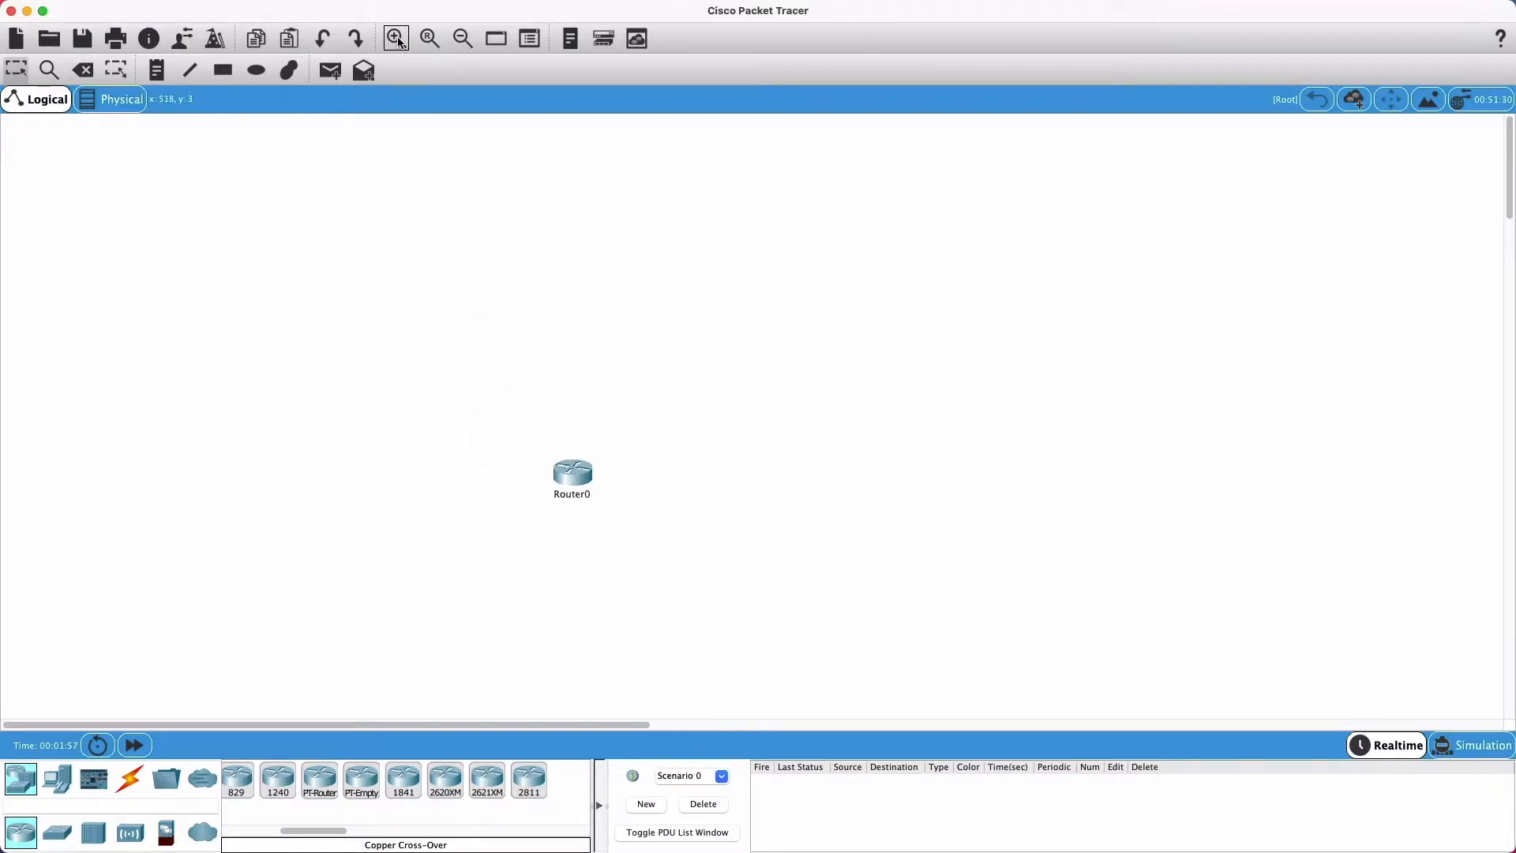
drag(614, 515, 506, 428)
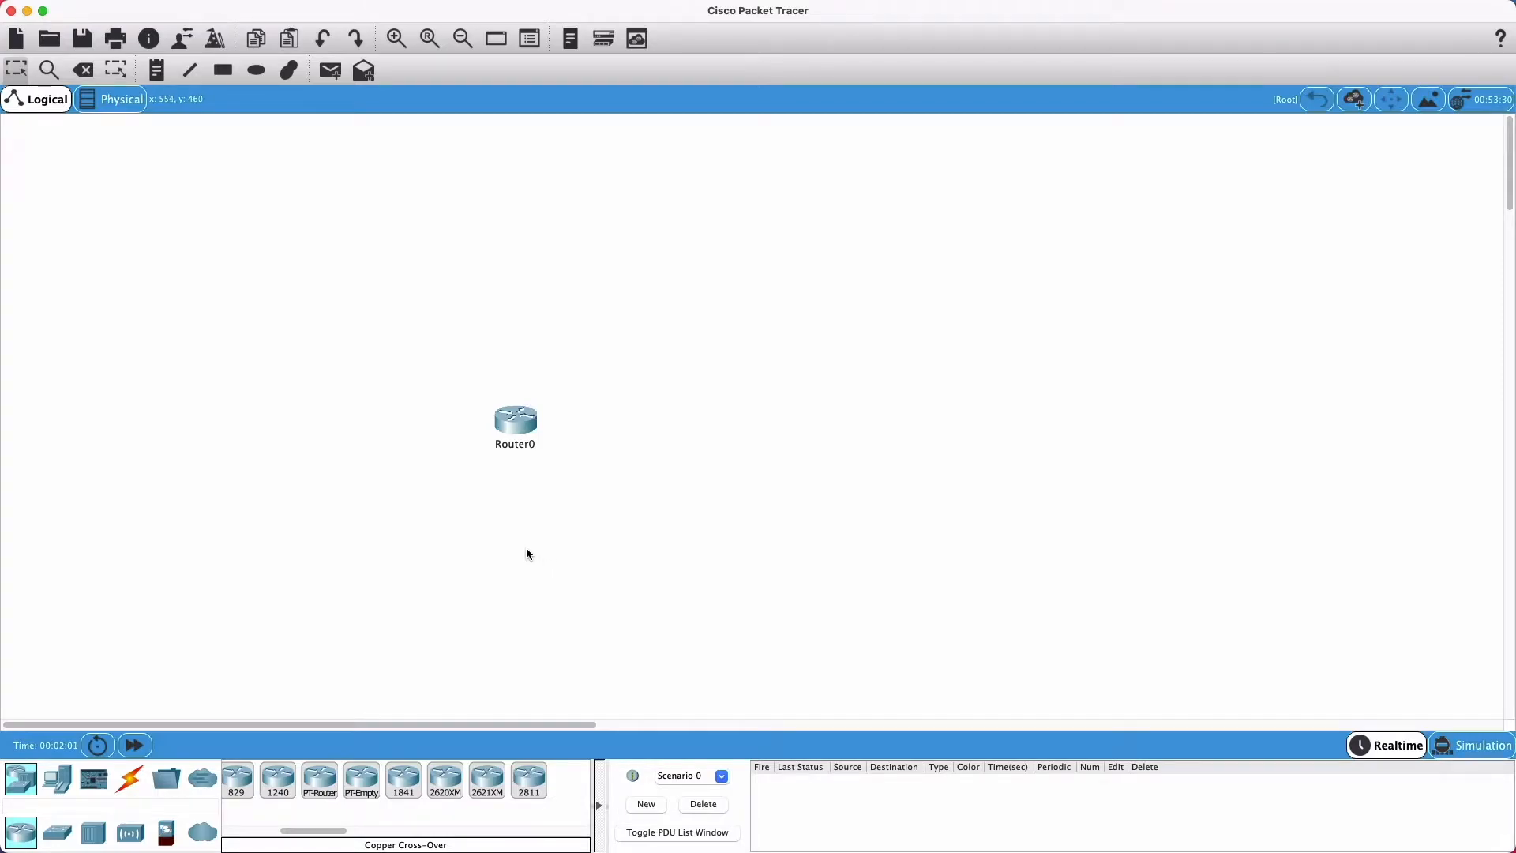
drag(509, 427, 502, 434)
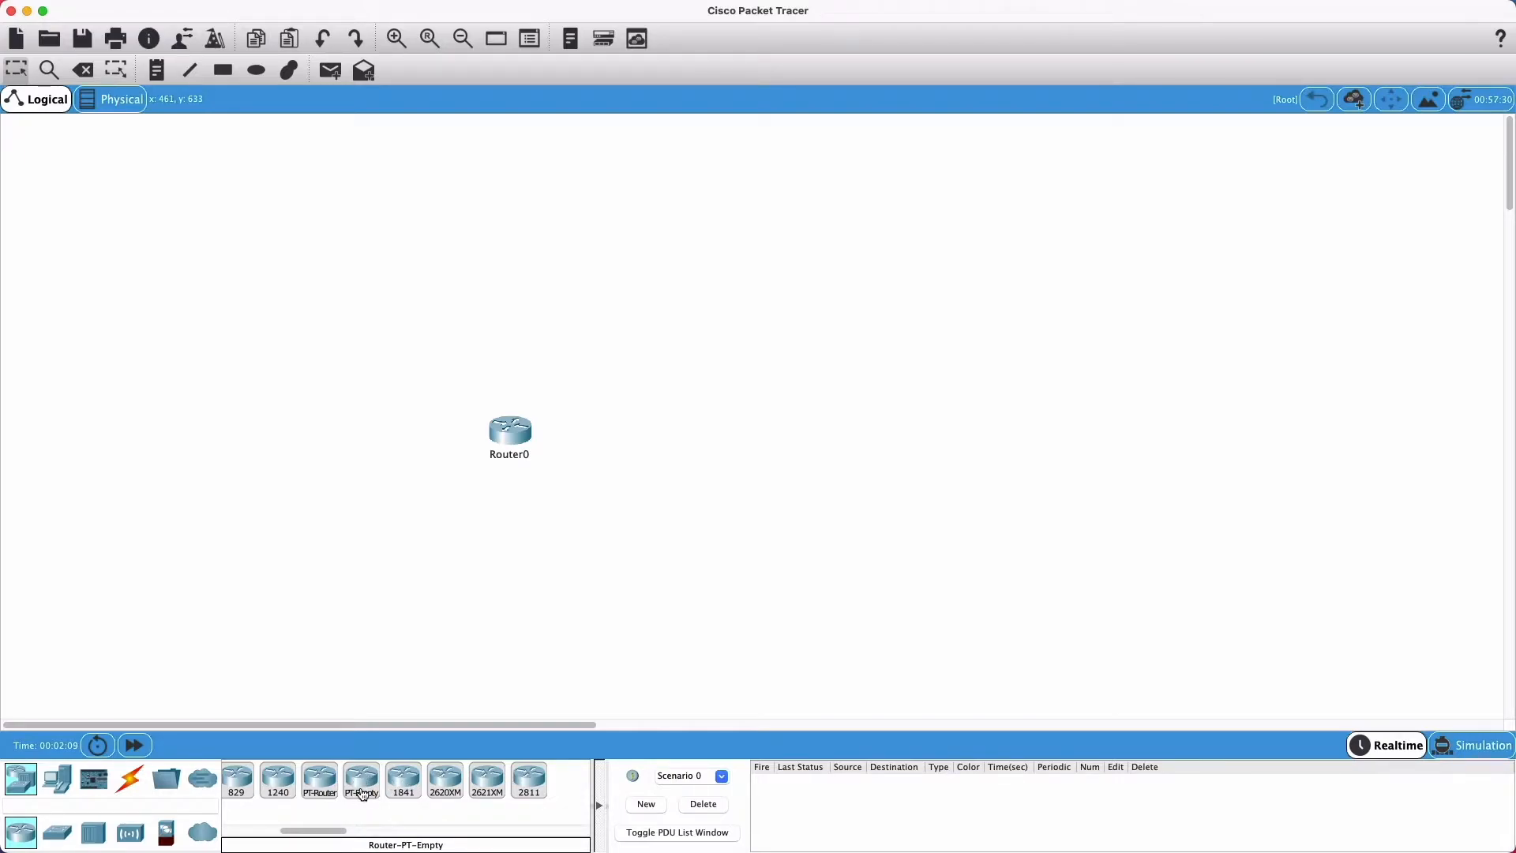
Step: Open Router0's physical device view and toggle its power switch
click(509, 454)
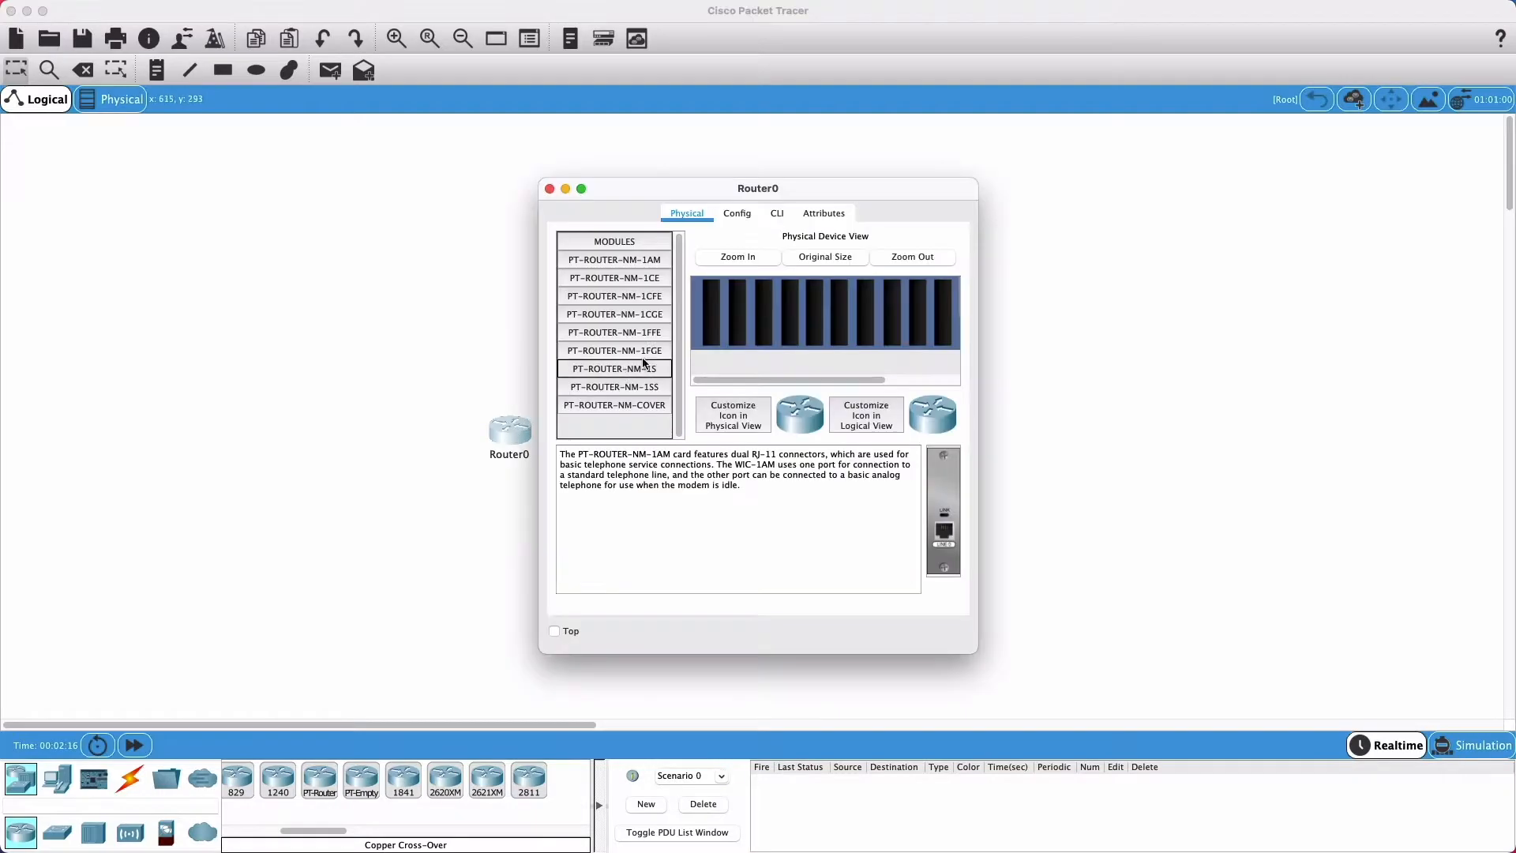
scroll(766, 367, right, 2)
drag(784, 379, 850, 376)
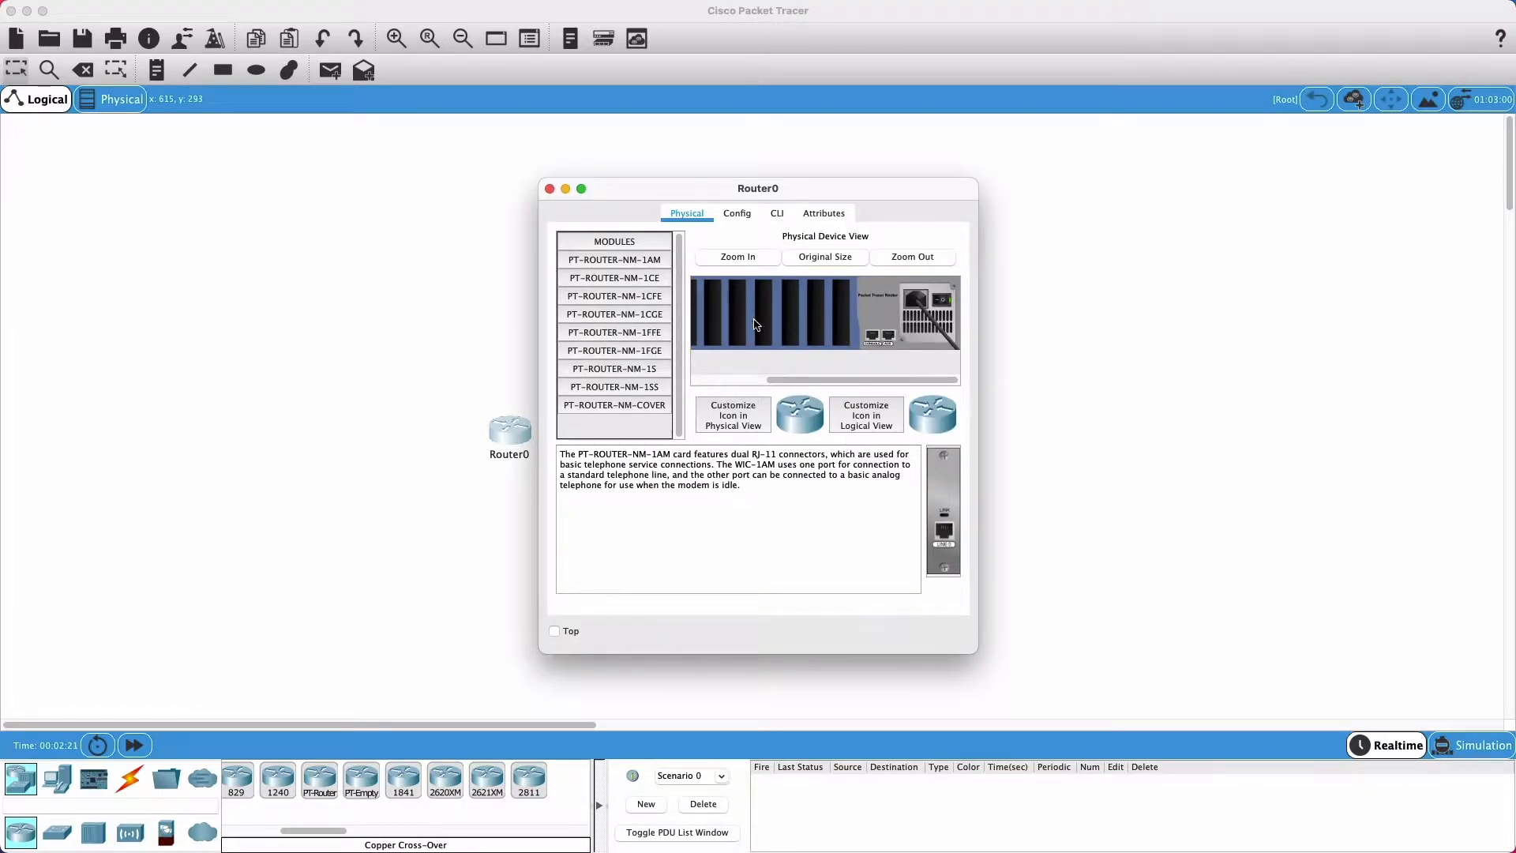
mouse_move(811, 377)
mouse_down()
mouse_move(734, 378)
mouse_move(814, 374)
mouse_up()
click(947, 301)
click(942, 301)
Step: Install three PT-ROUTER-NM-1CFE modules in Router0's empty slots nearest the power supply, and close the device window
drag(639, 262, 641, 303)
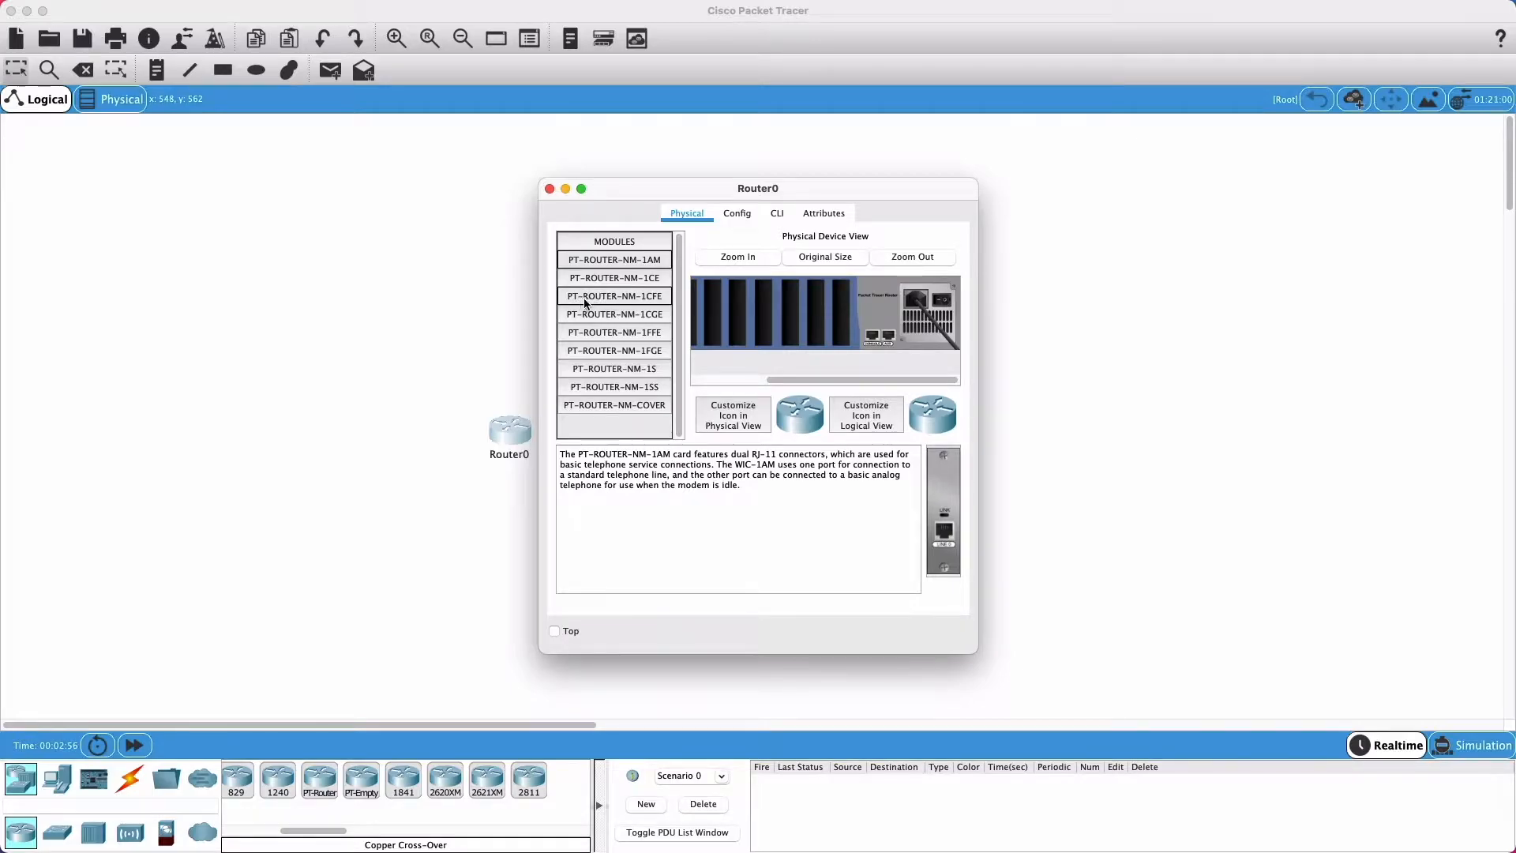
drag(653, 302, 655, 304)
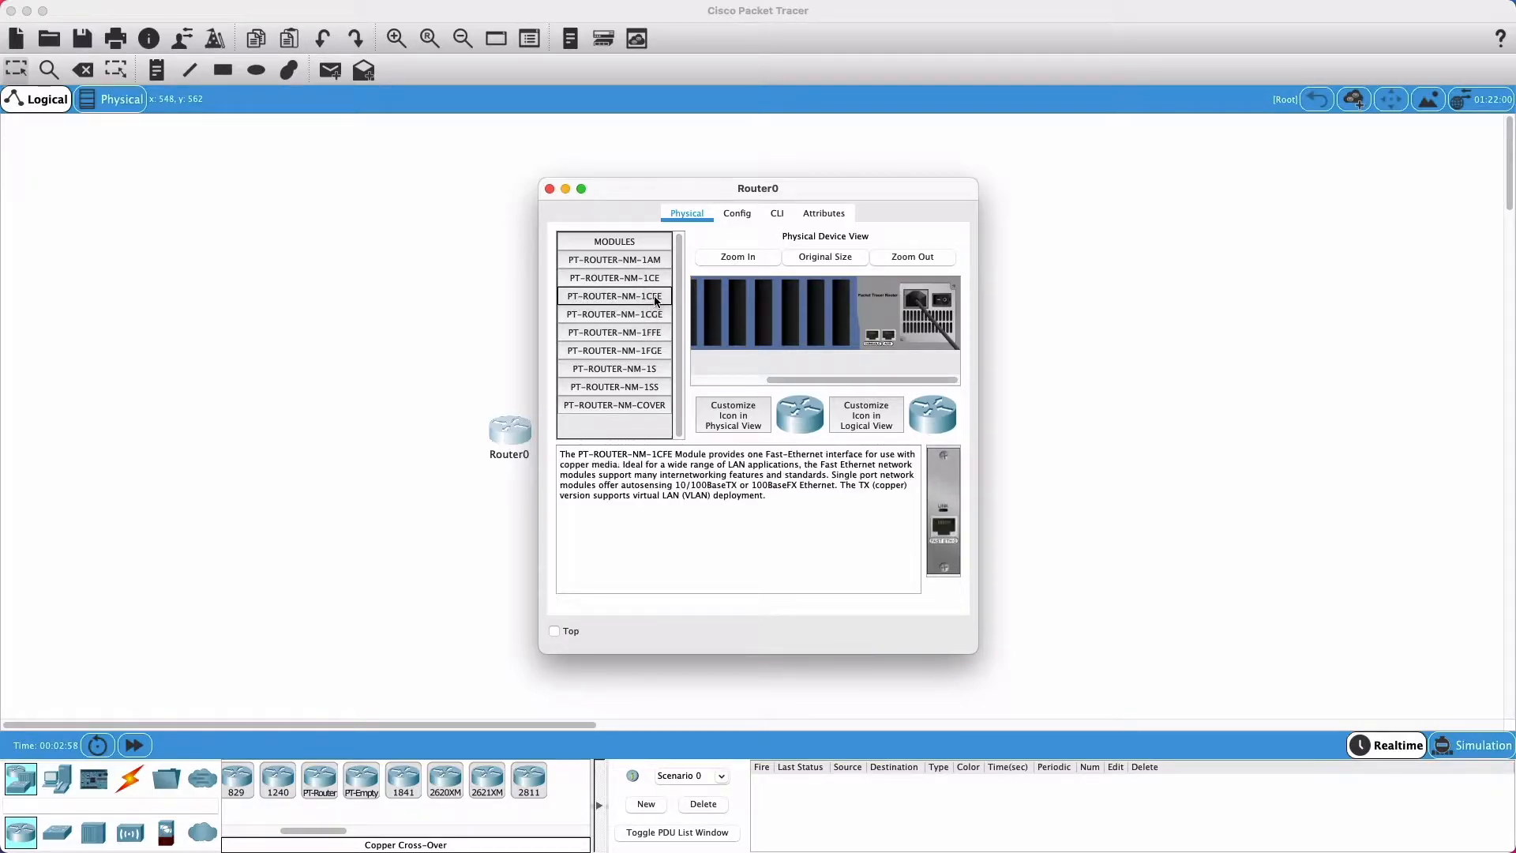
drag(676, 454, 867, 455)
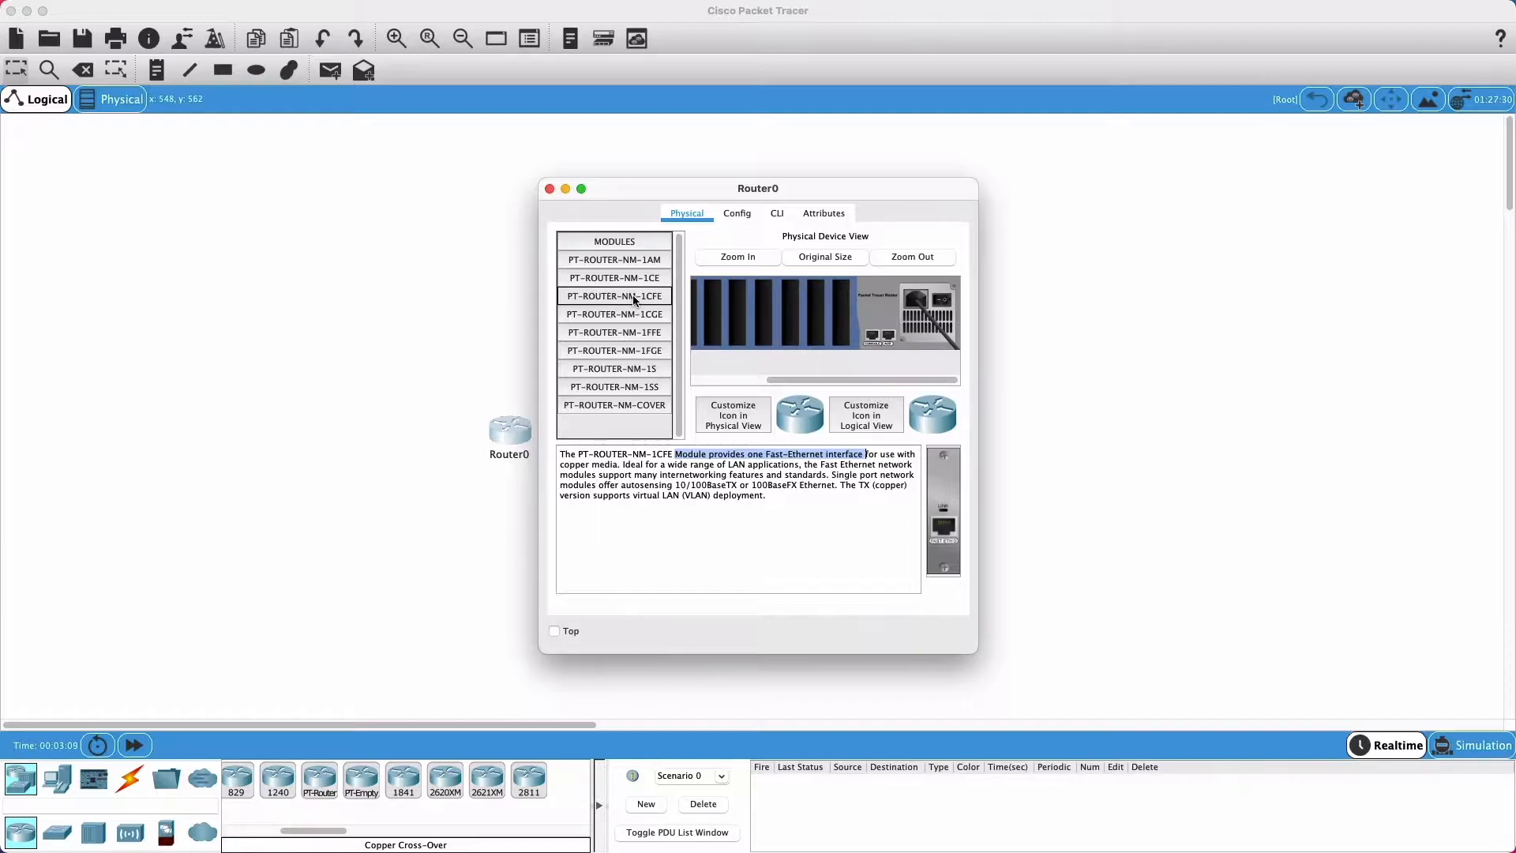
drag(633, 296, 843, 314)
drag(665, 298, 817, 312)
drag(651, 296, 792, 319)
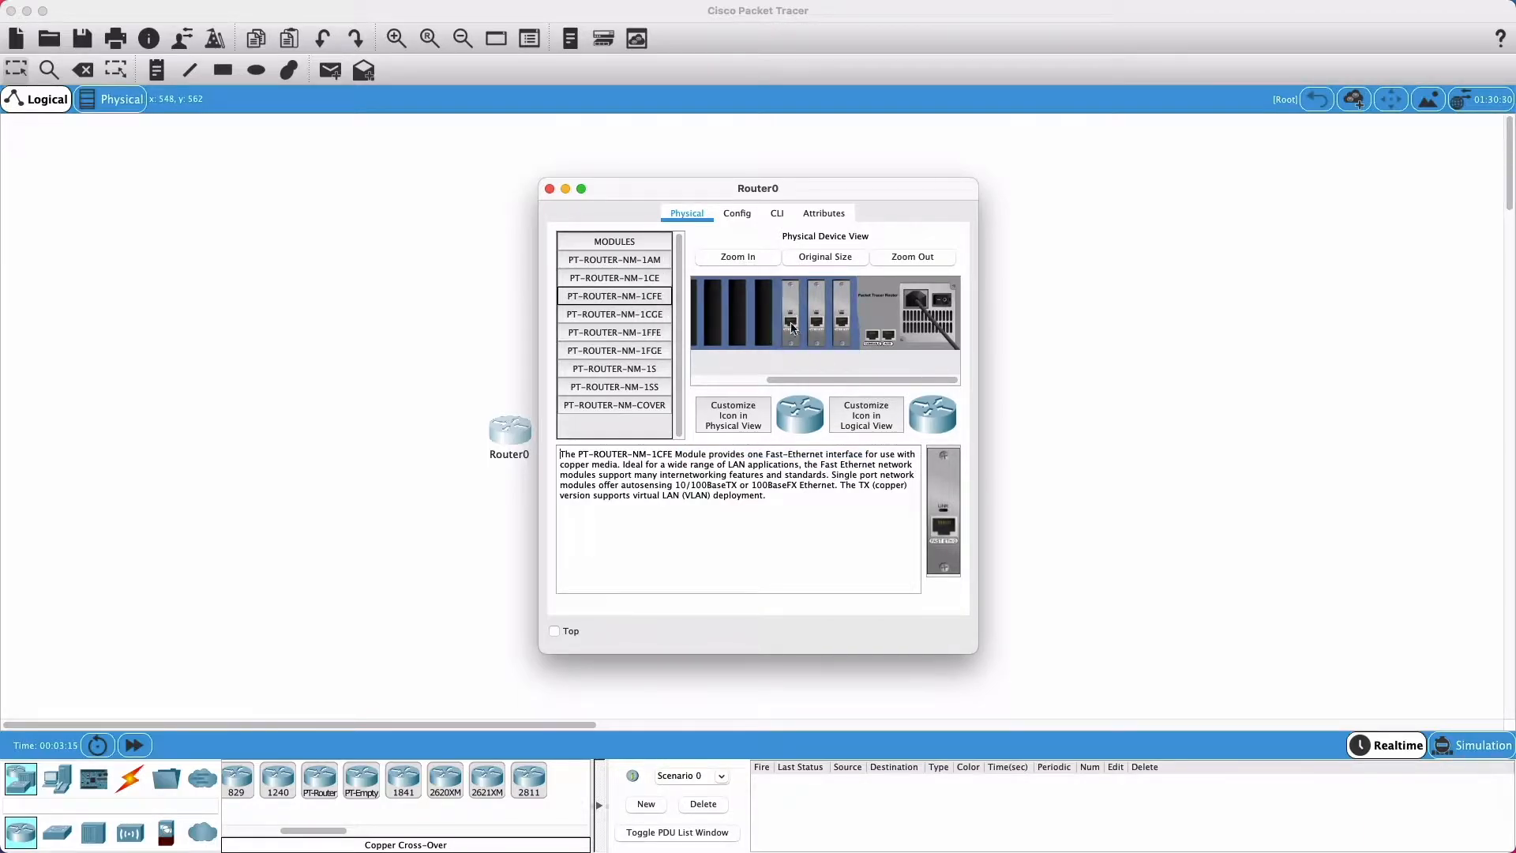
drag(821, 379, 883, 381)
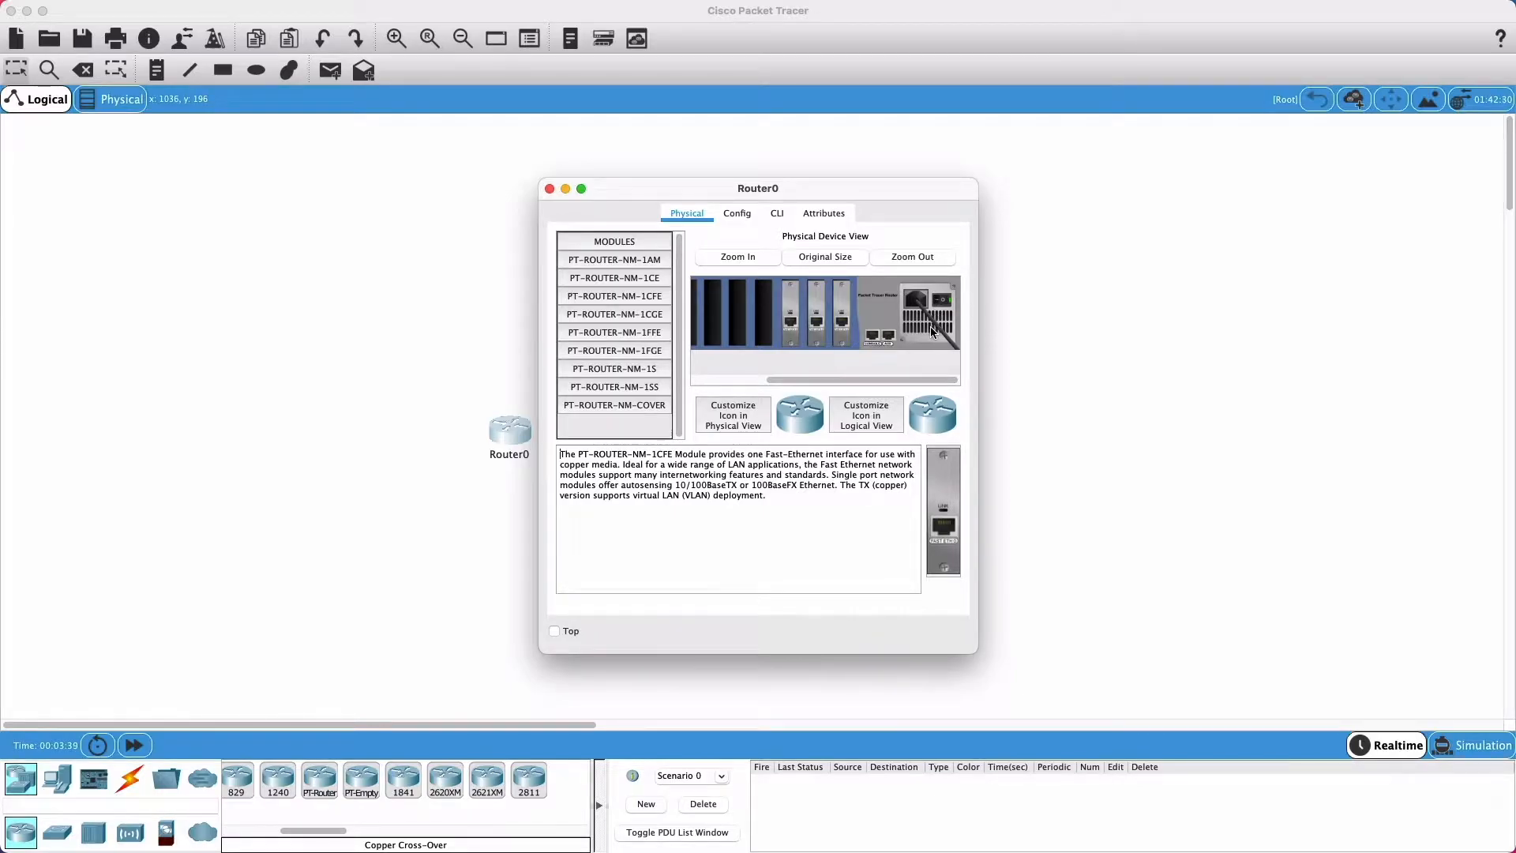
click(550, 188)
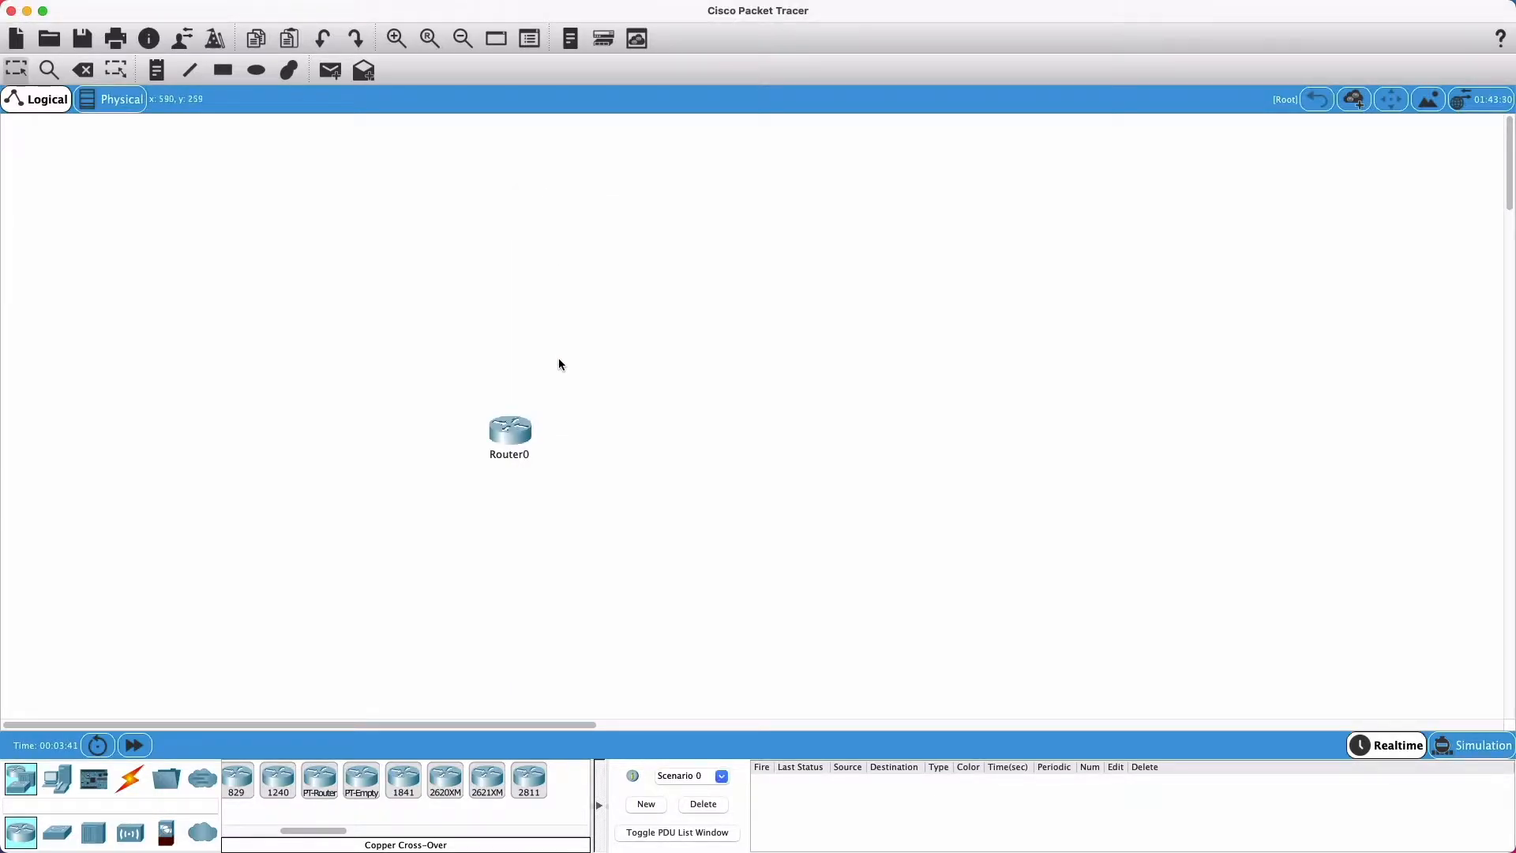
Step: Duplicate Router0 twice and place the copies in a row beside the original
drag(455, 401, 569, 508)
key(super+c)
key(super+v)
drag(508, 385, 740, 435)
key(super+v)
drag(505, 385, 979, 428)
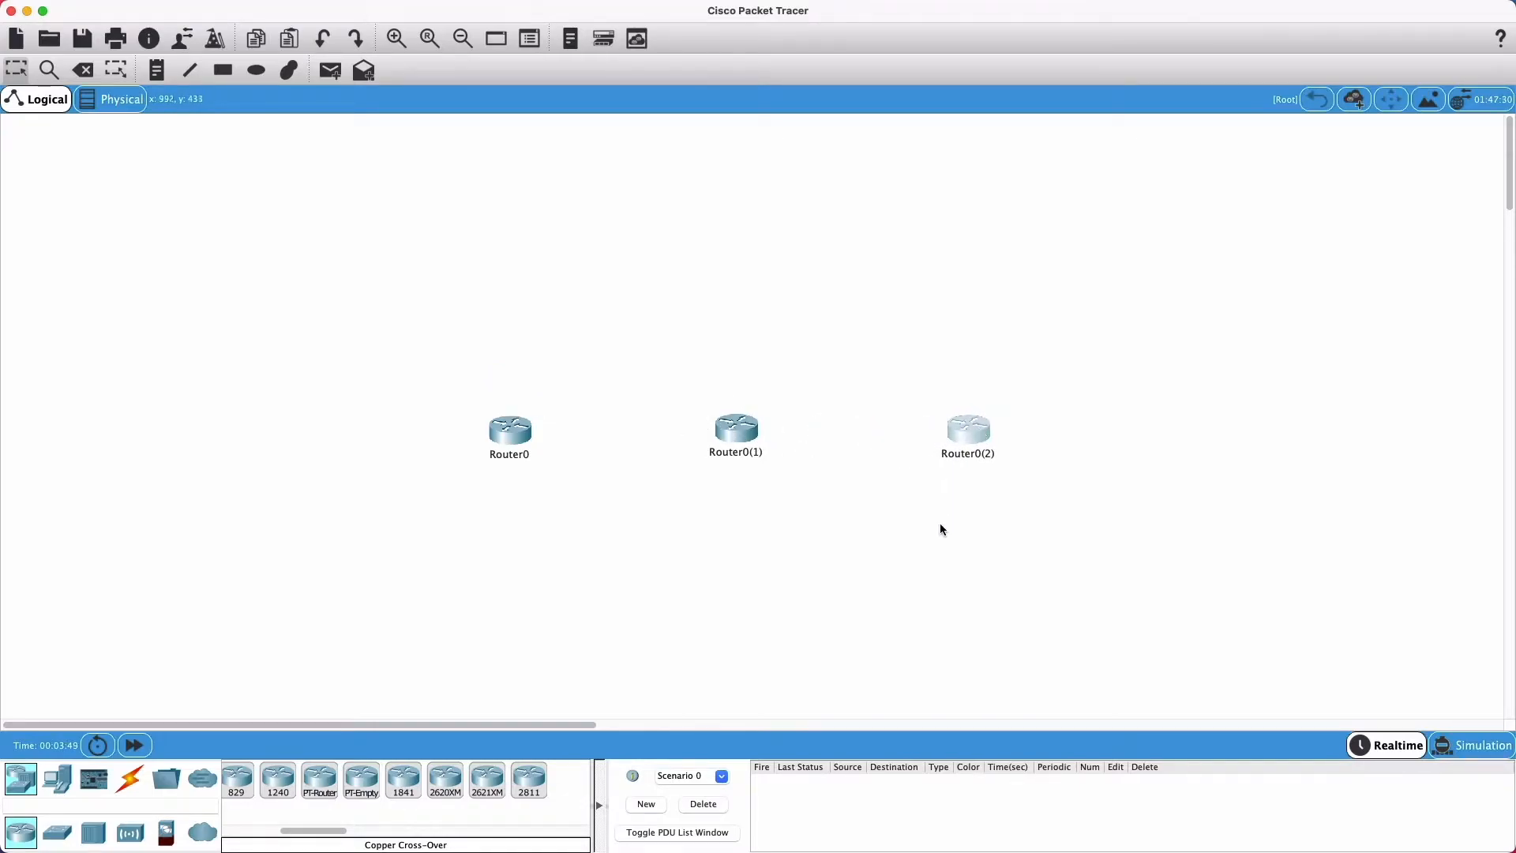
Step: Move the row of three routers together slightly up and to the left, keeping them aligned
drag(438, 382, 1144, 524)
drag(746, 441, 699, 395)
drag(476, 390, 475, 387)
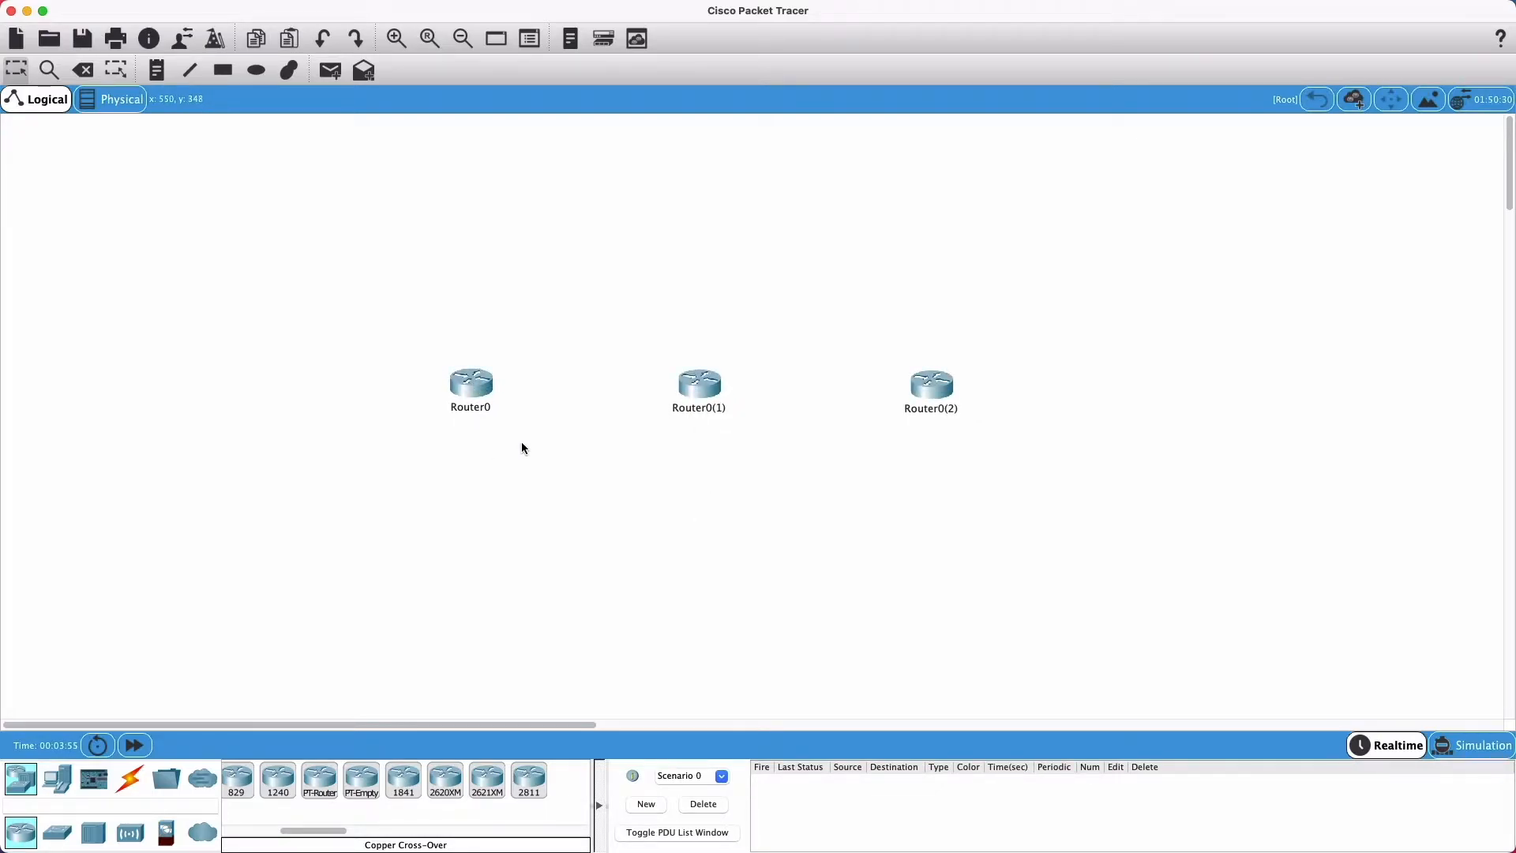
Step: Rename the three routers R1, R2 and R3 from left to right
click(486, 410)
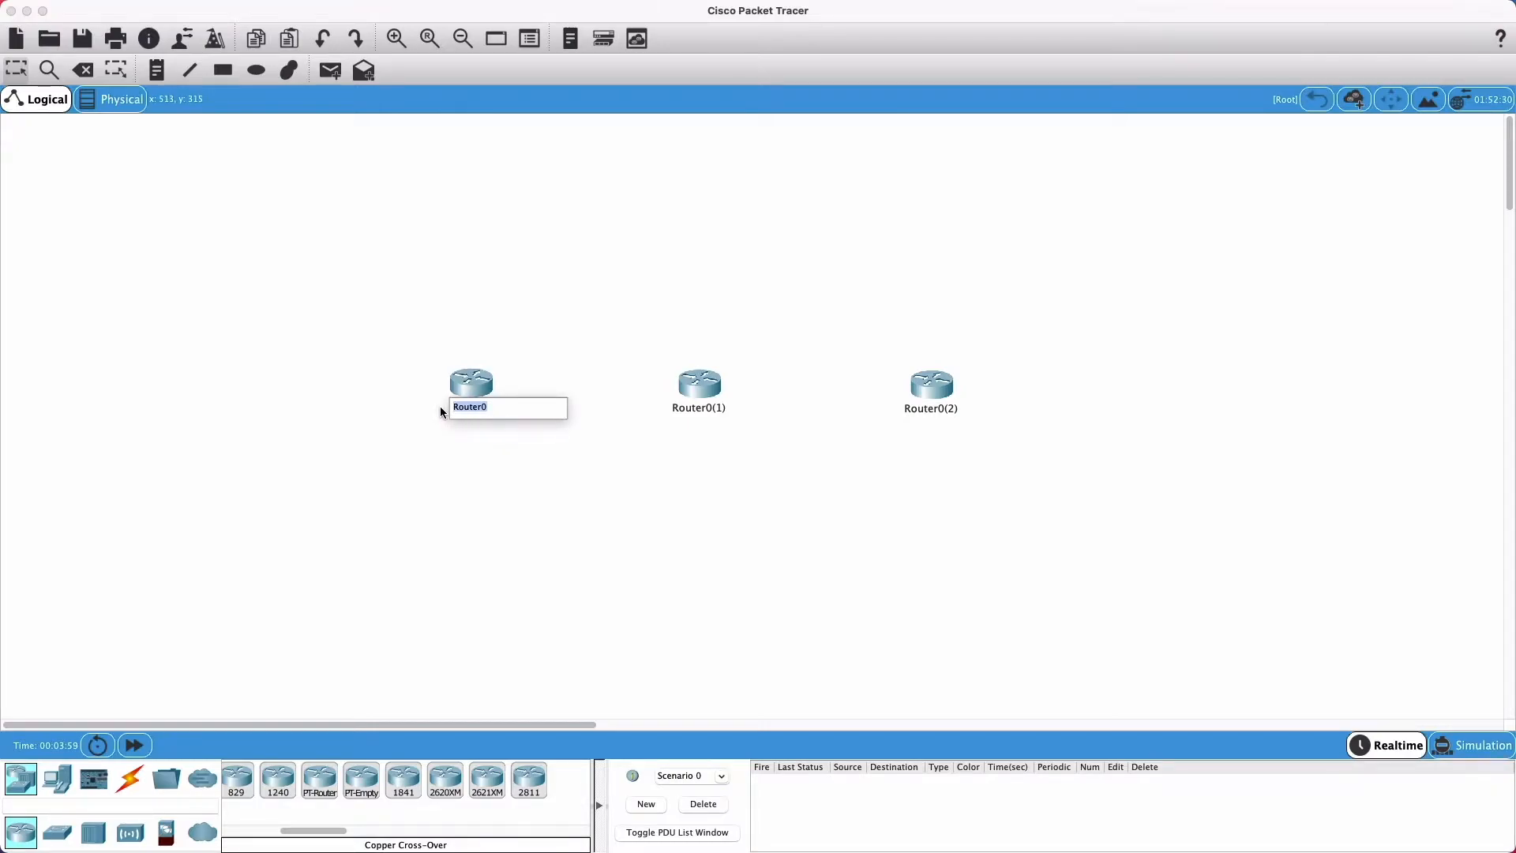
click(721, 414)
drag(730, 410, 662, 417)
text(R2)
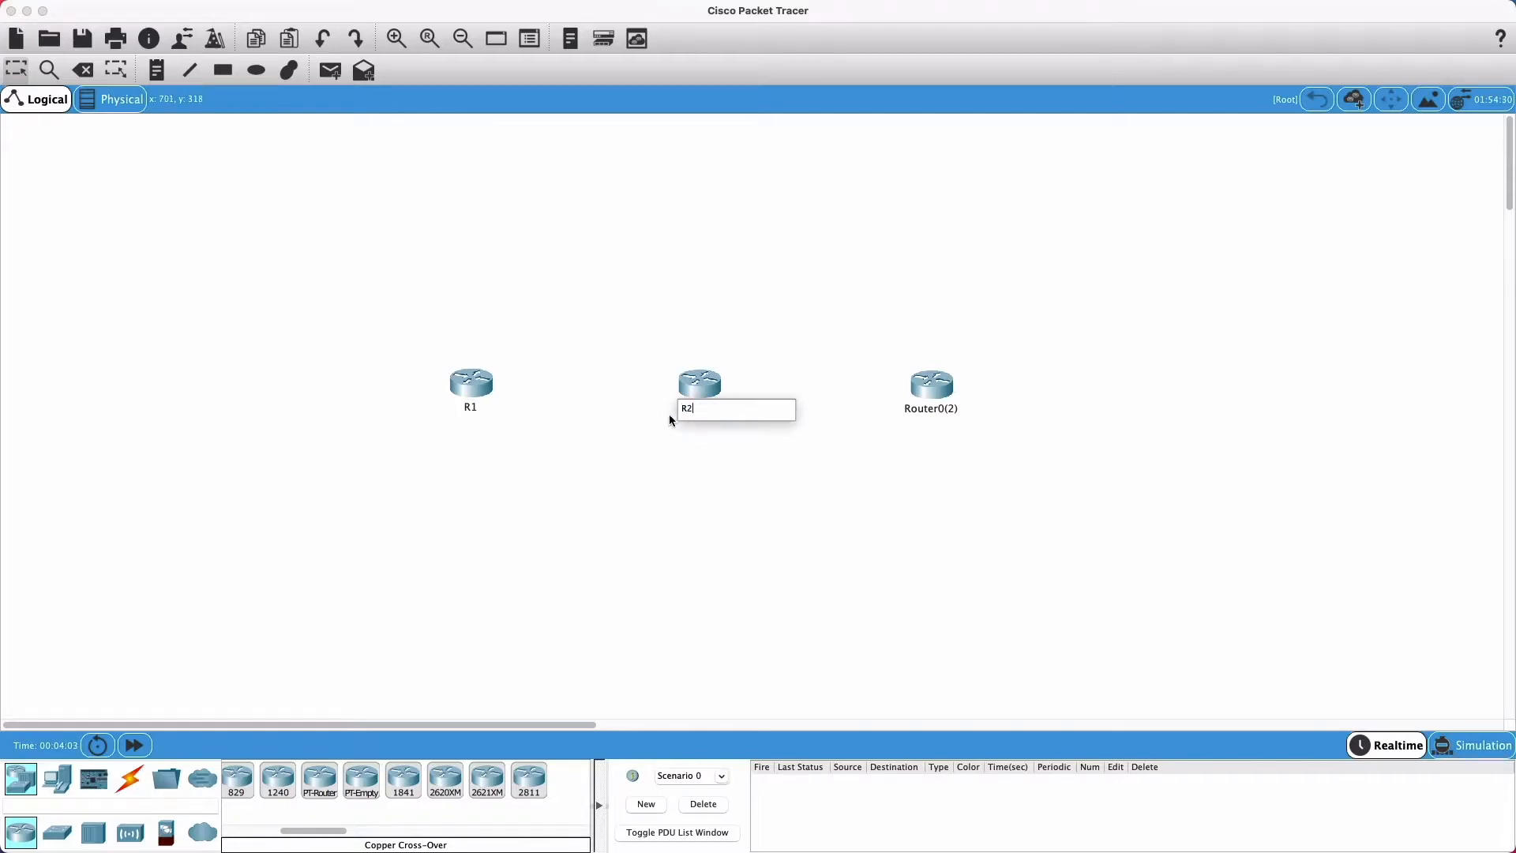
key(Return)
click(954, 410)
drag(968, 410, 889, 417)
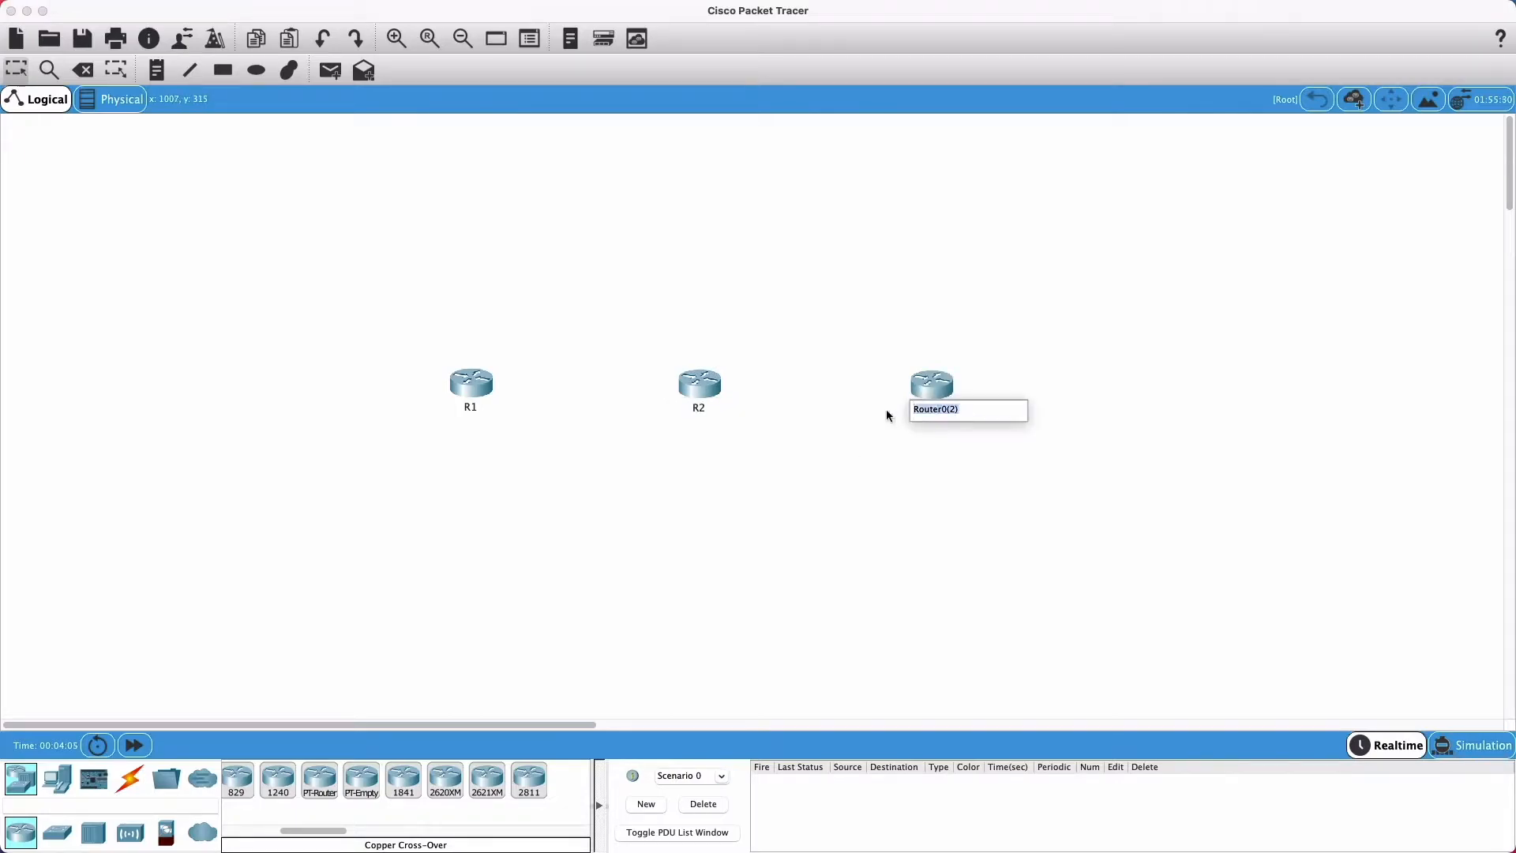
text(R3)
key(Return)
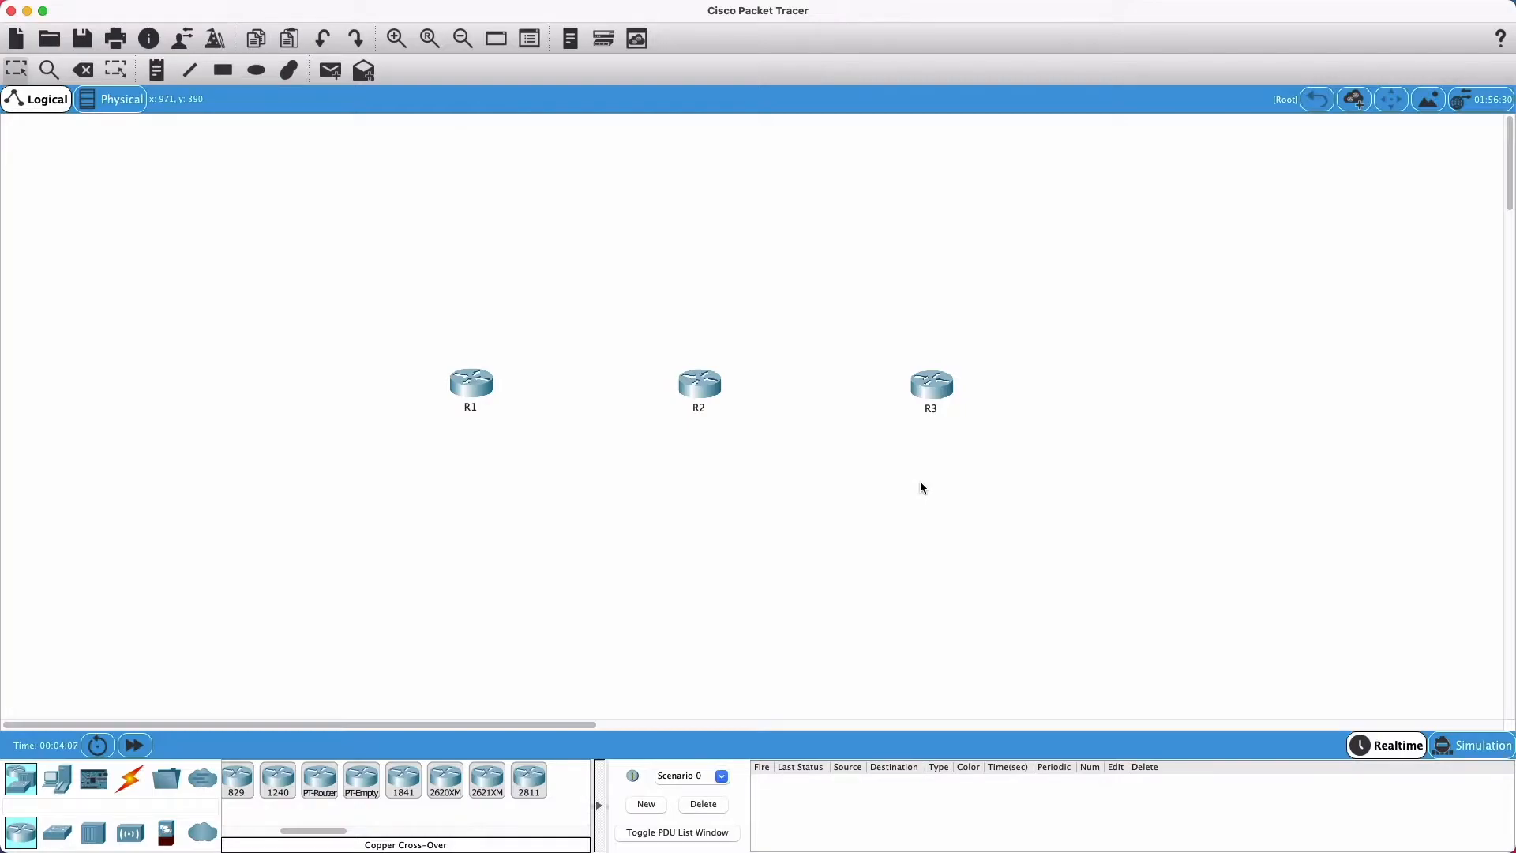
Step: Connect R1's FastEthernet0/0 to R2's FastEthernet1/0 with a copper cross-over cable
click(129, 779)
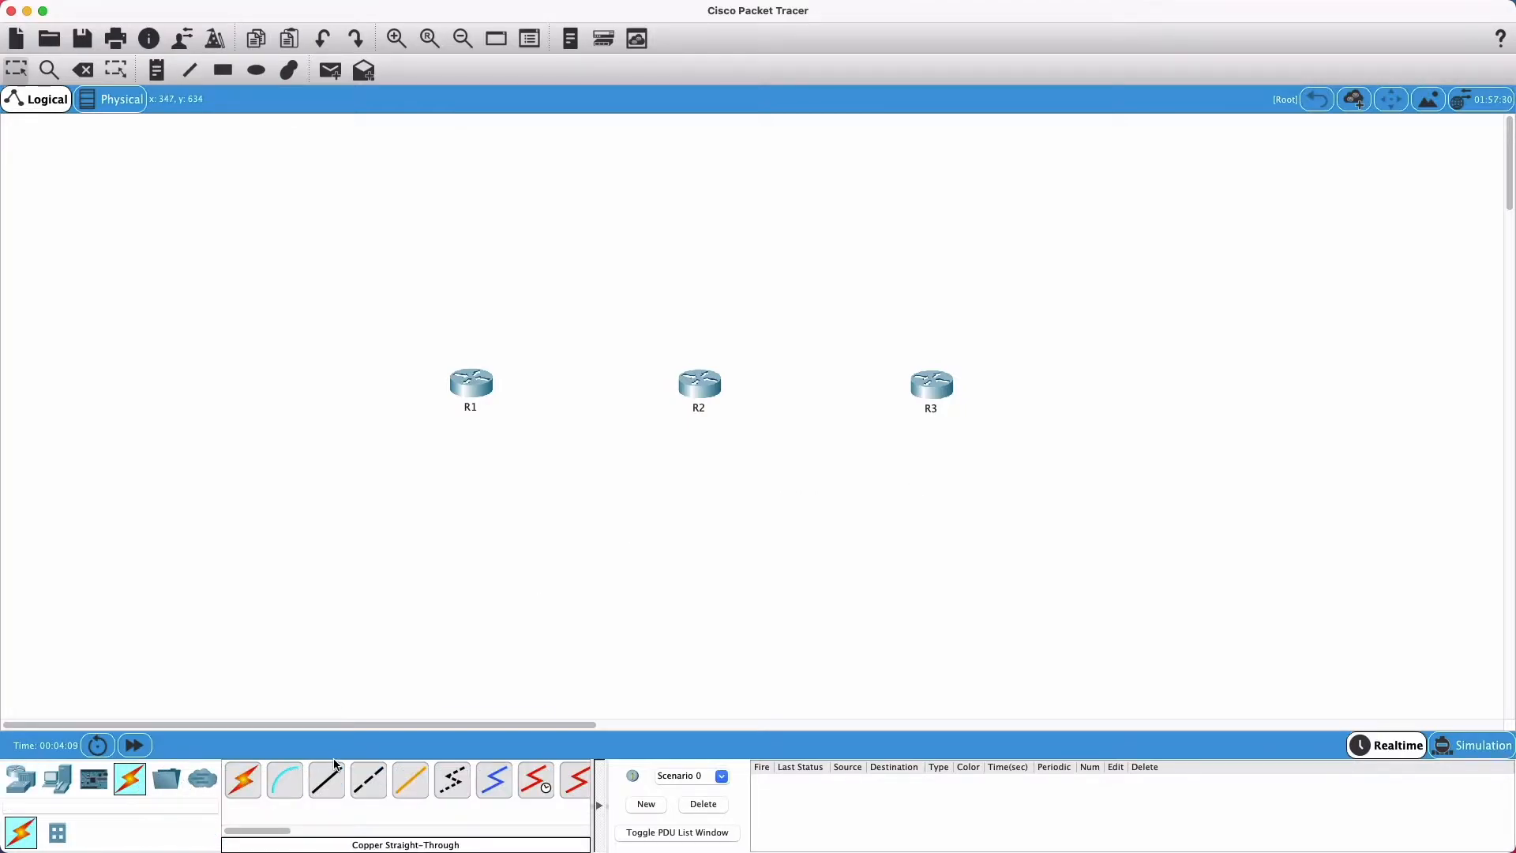
click(363, 780)
drag(483, 409, 738, 434)
drag(436, 357, 947, 426)
click(543, 442)
click(371, 786)
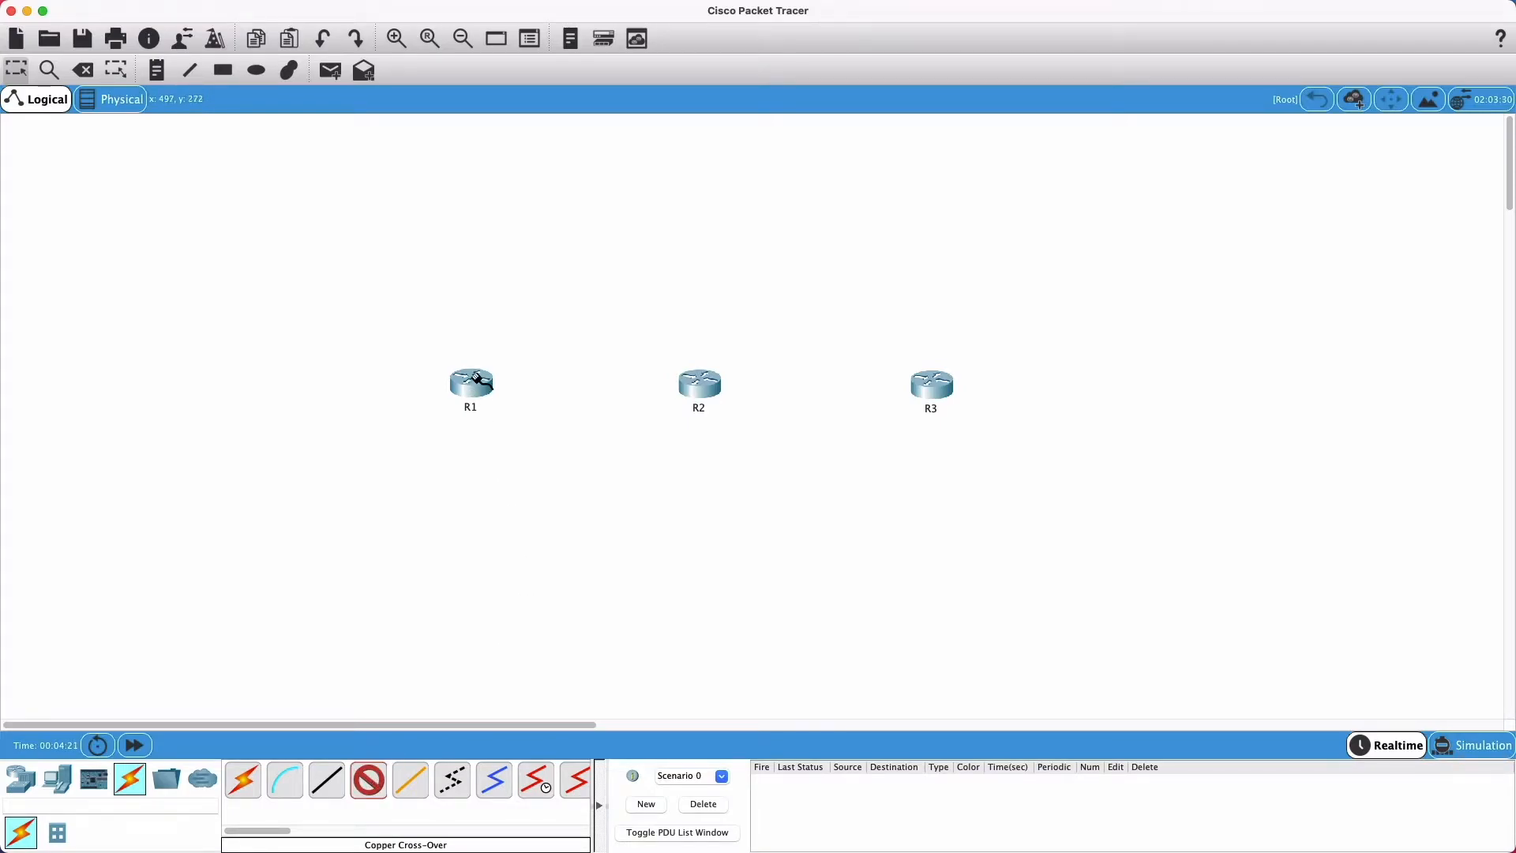
click(472, 381)
click(526, 412)
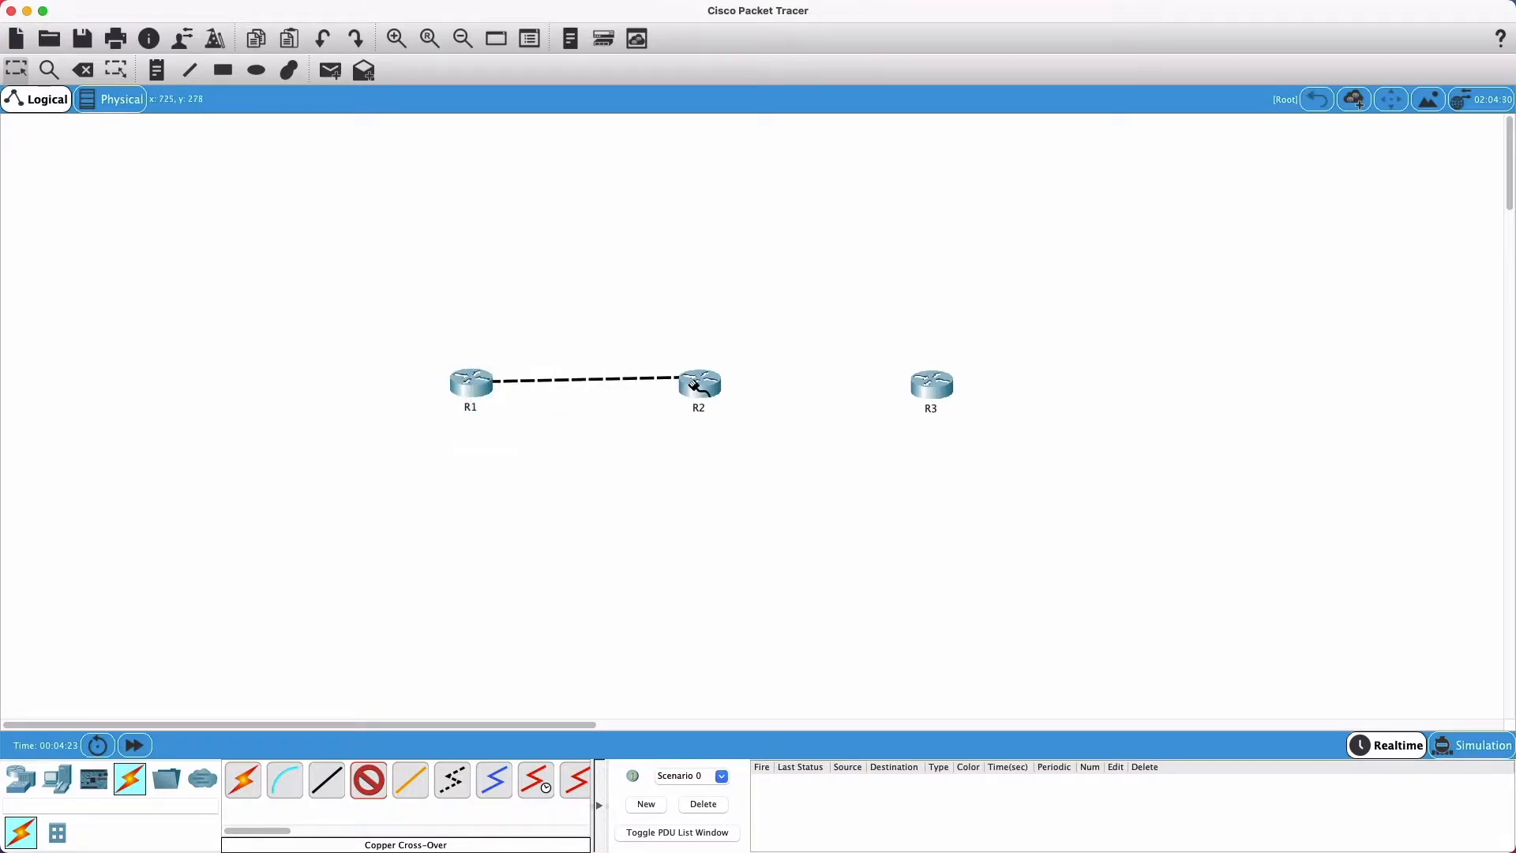
click(702, 390)
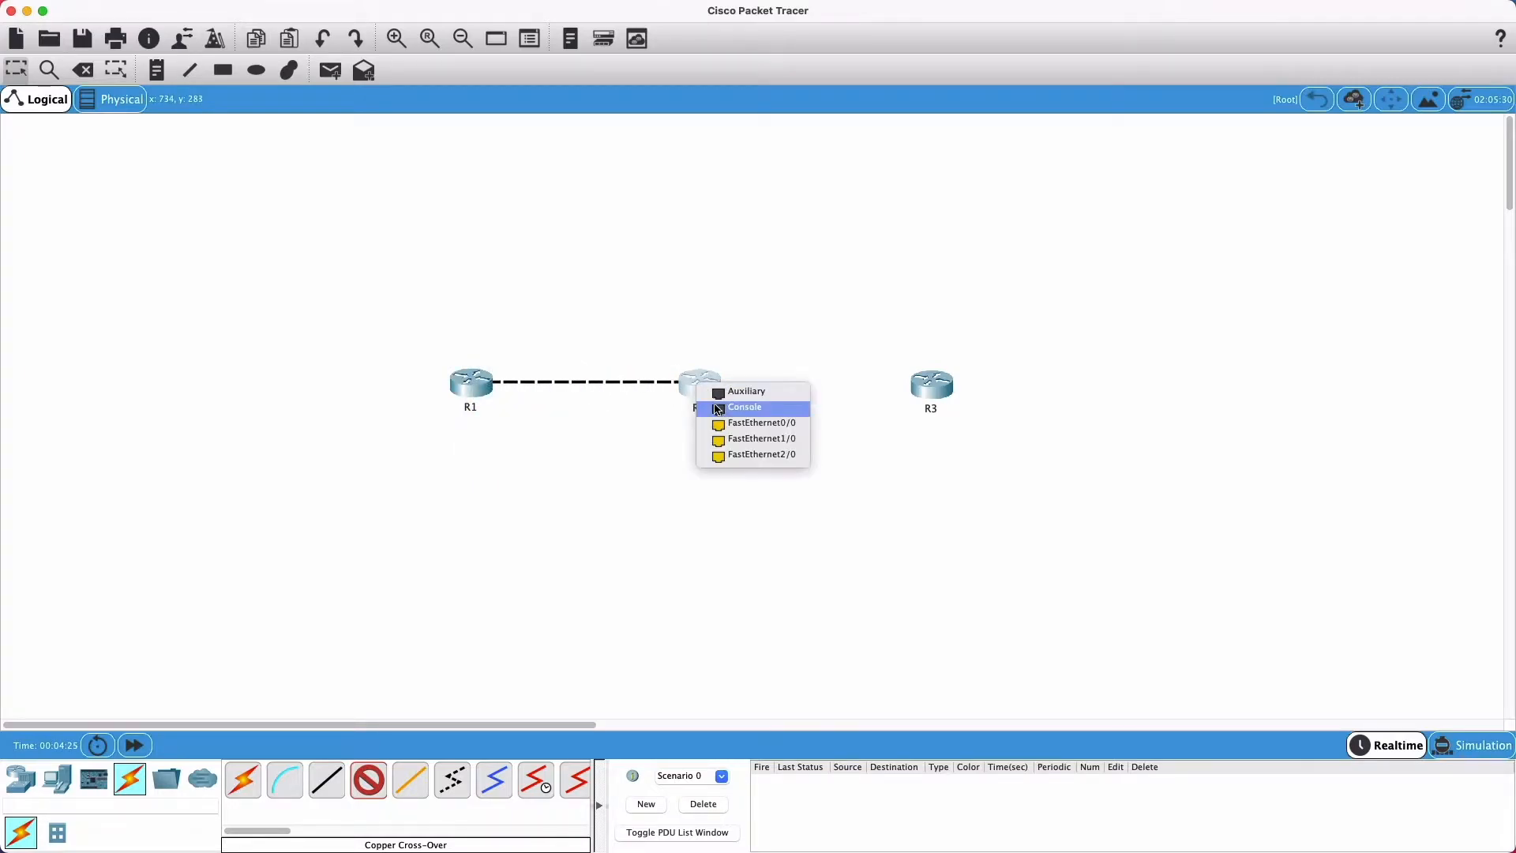
click(733, 437)
Step: Connect R2's FastEthernet0/0 to R3's FastEthernet1/0 with a copper cross-over cable, and space R1 and R3 farther apart
click(369, 780)
click(706, 391)
click(746, 424)
click(932, 387)
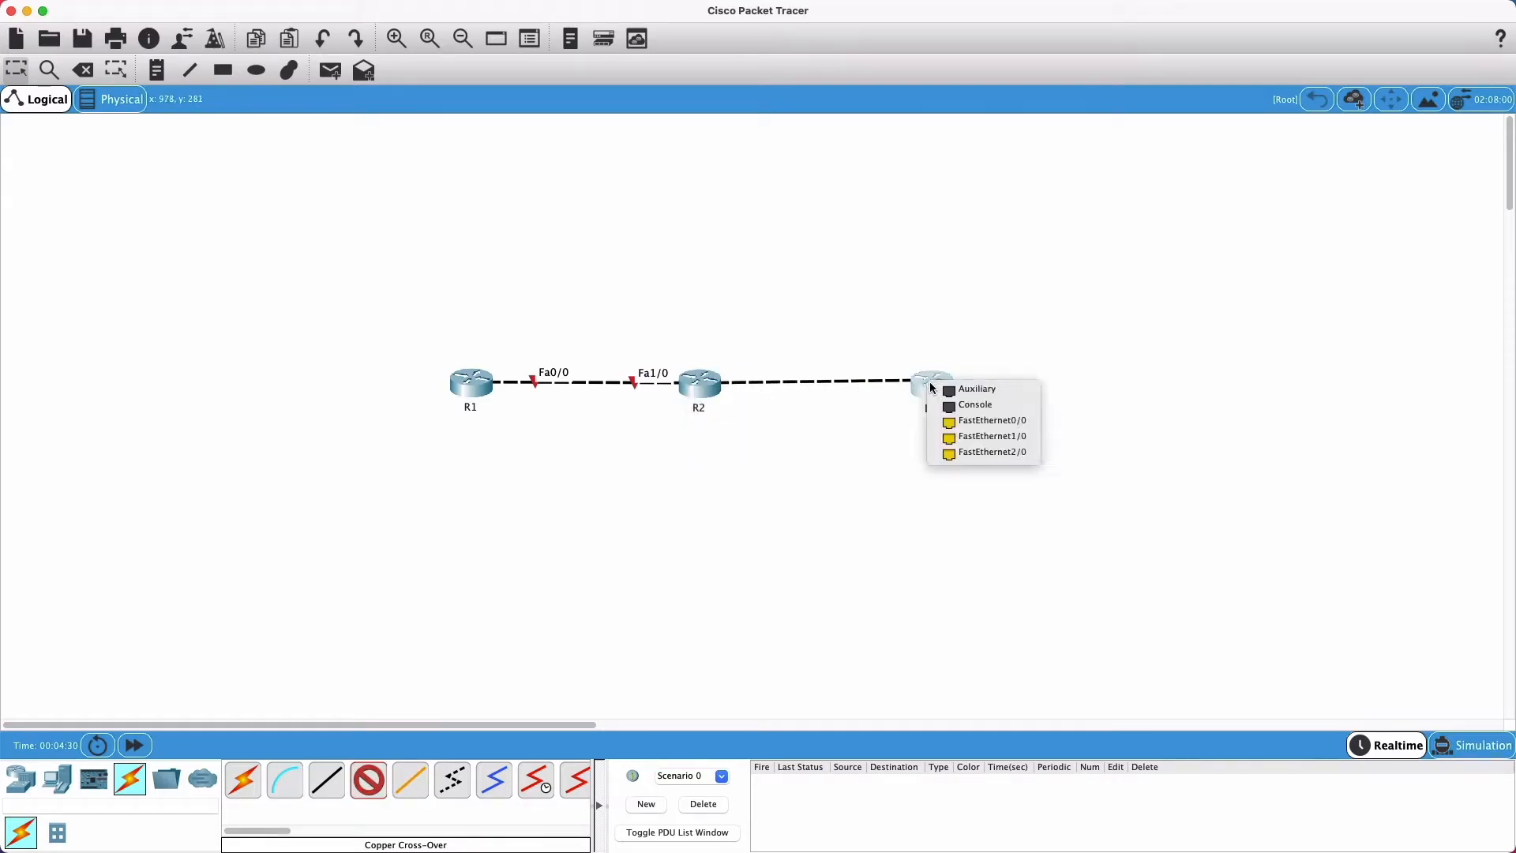
click(974, 439)
drag(478, 397, 452, 395)
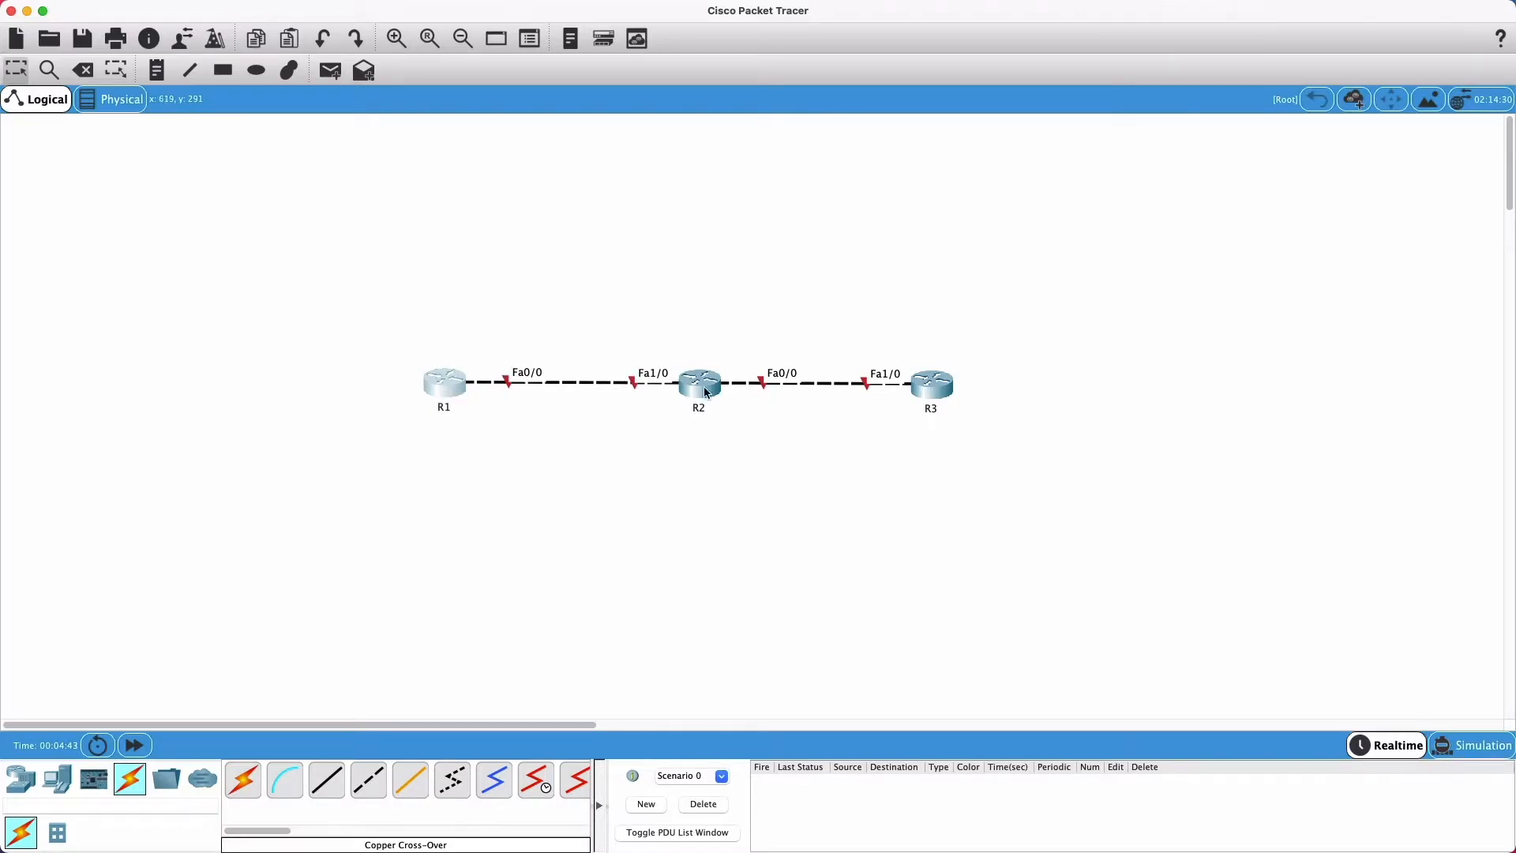
drag(942, 388, 978, 387)
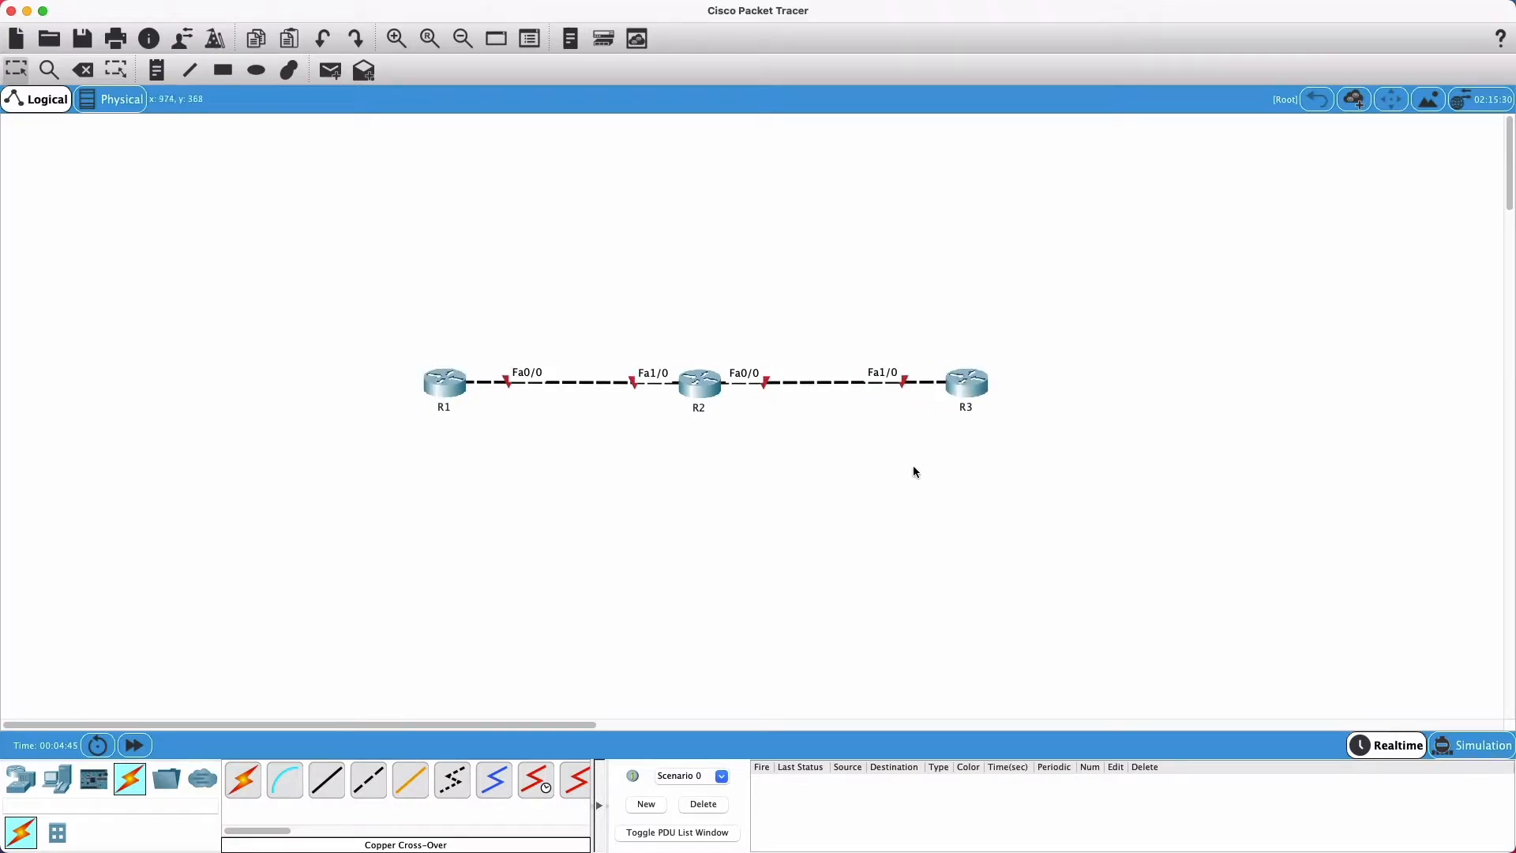
Step: Add three PCs, one below each of R1, R2 and R3
click(59, 782)
click(249, 795)
click(434, 618)
click(240, 784)
click(692, 614)
click(248, 782)
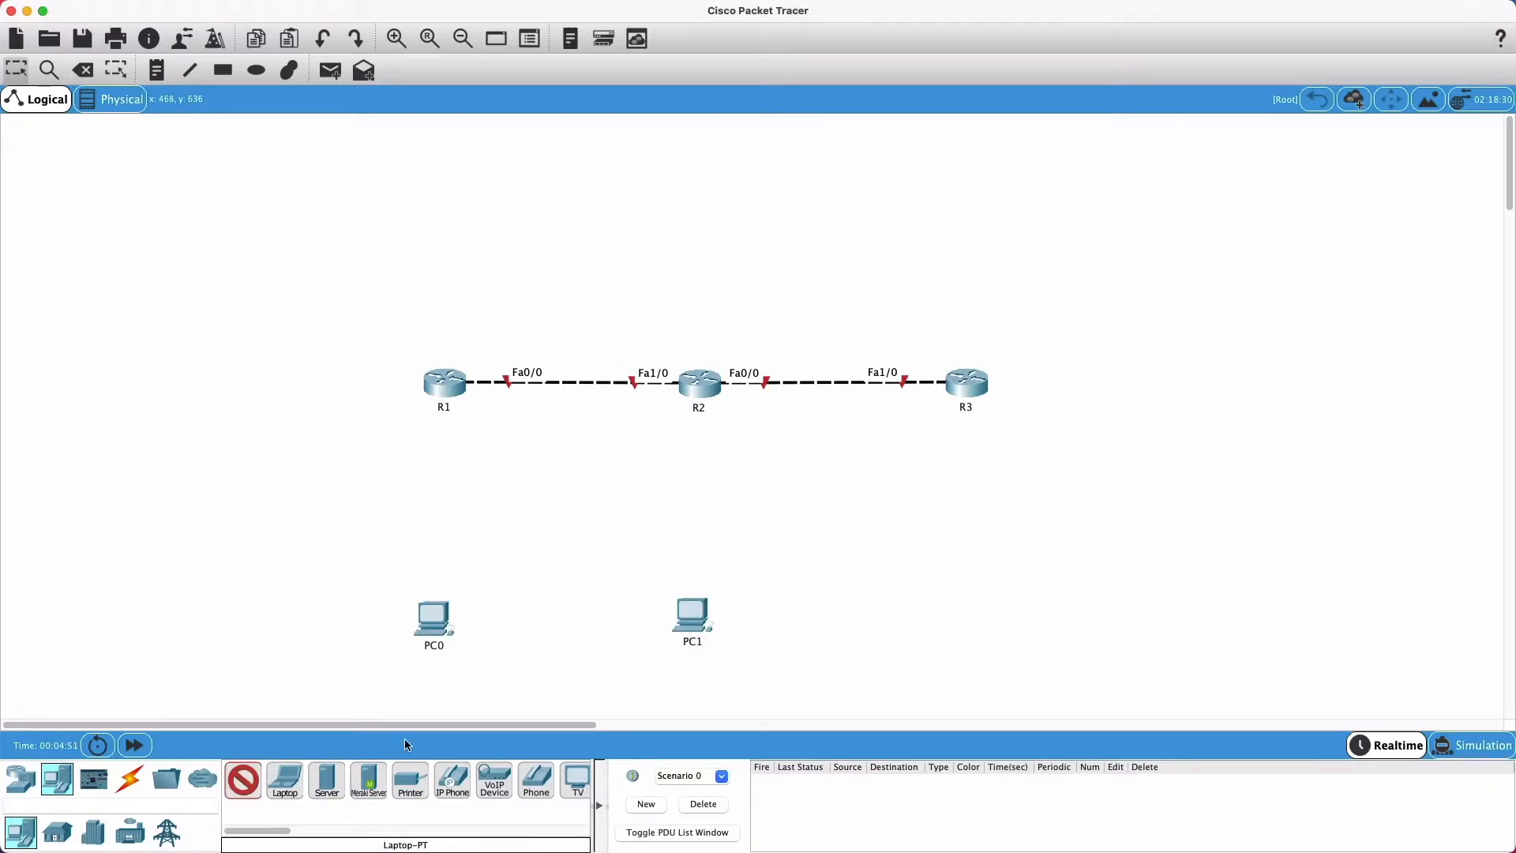
click(968, 619)
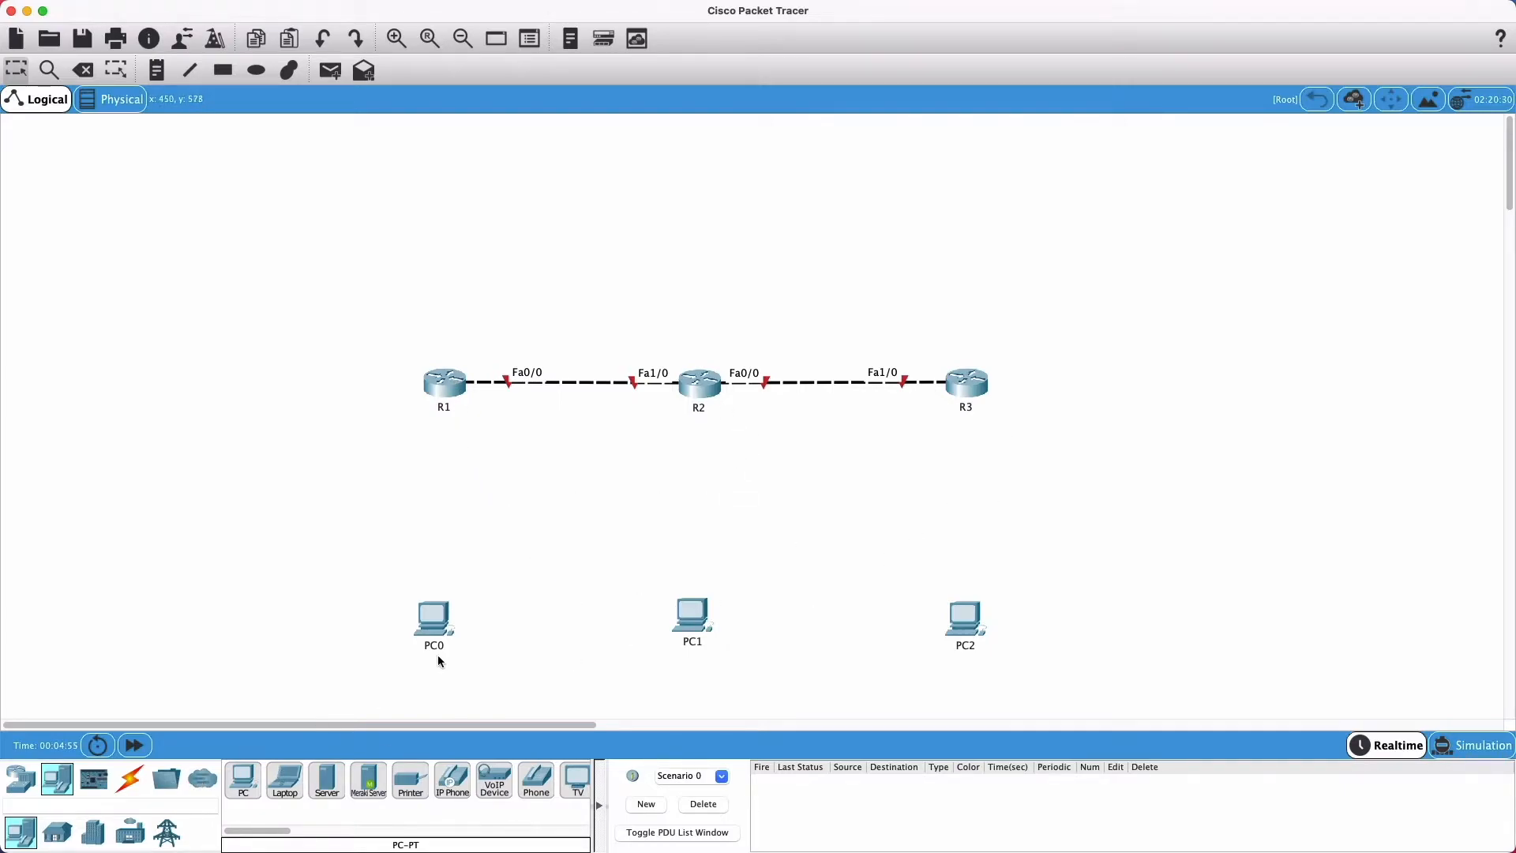
Step: Rename the three PCs PC-A, PC-B and PC-C from left to right
mouse_move(441, 652)
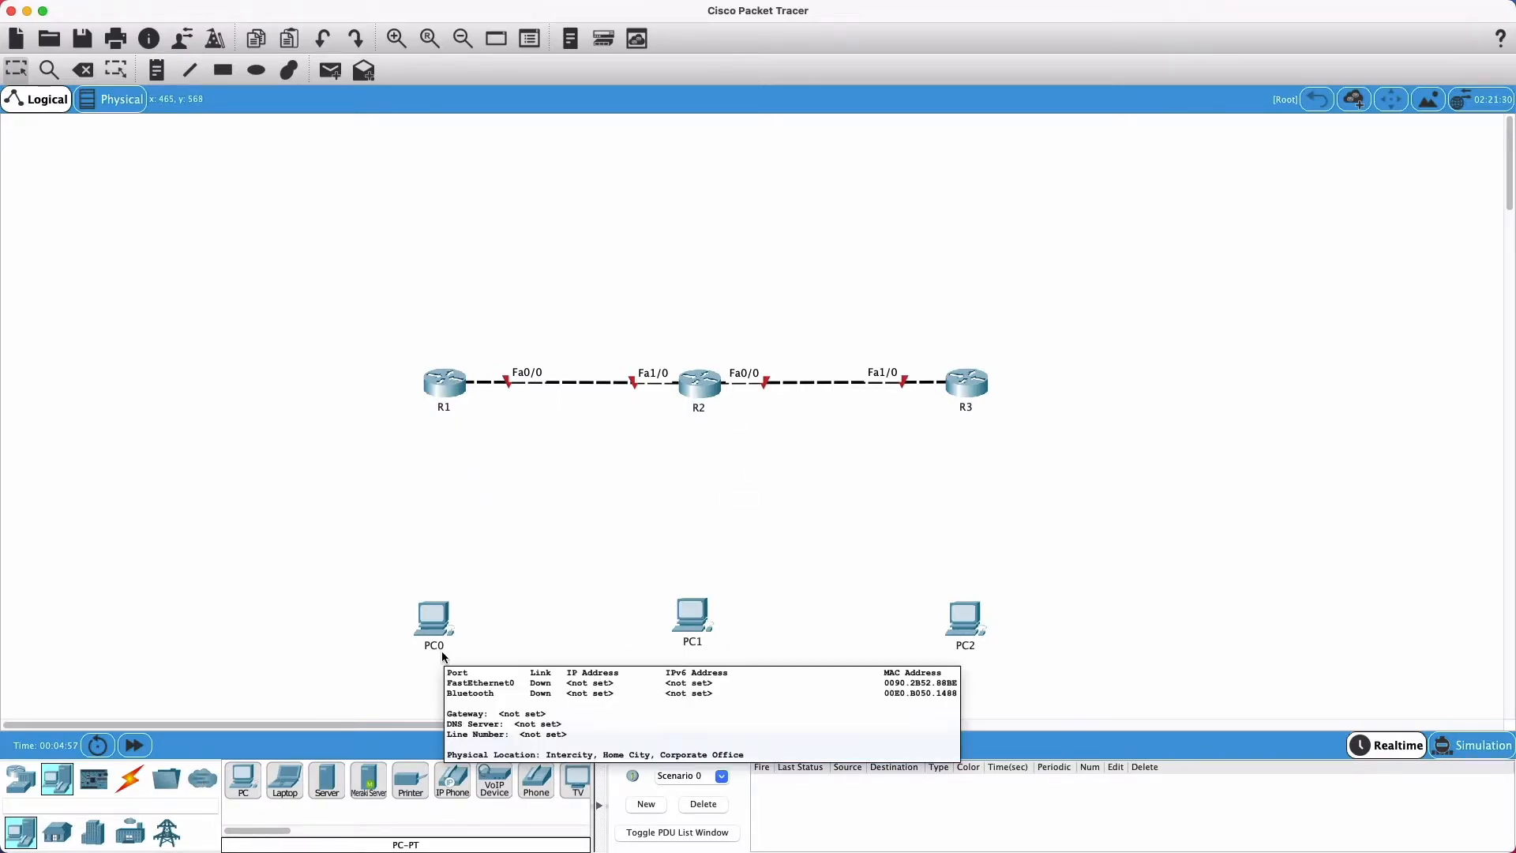
click(436, 646)
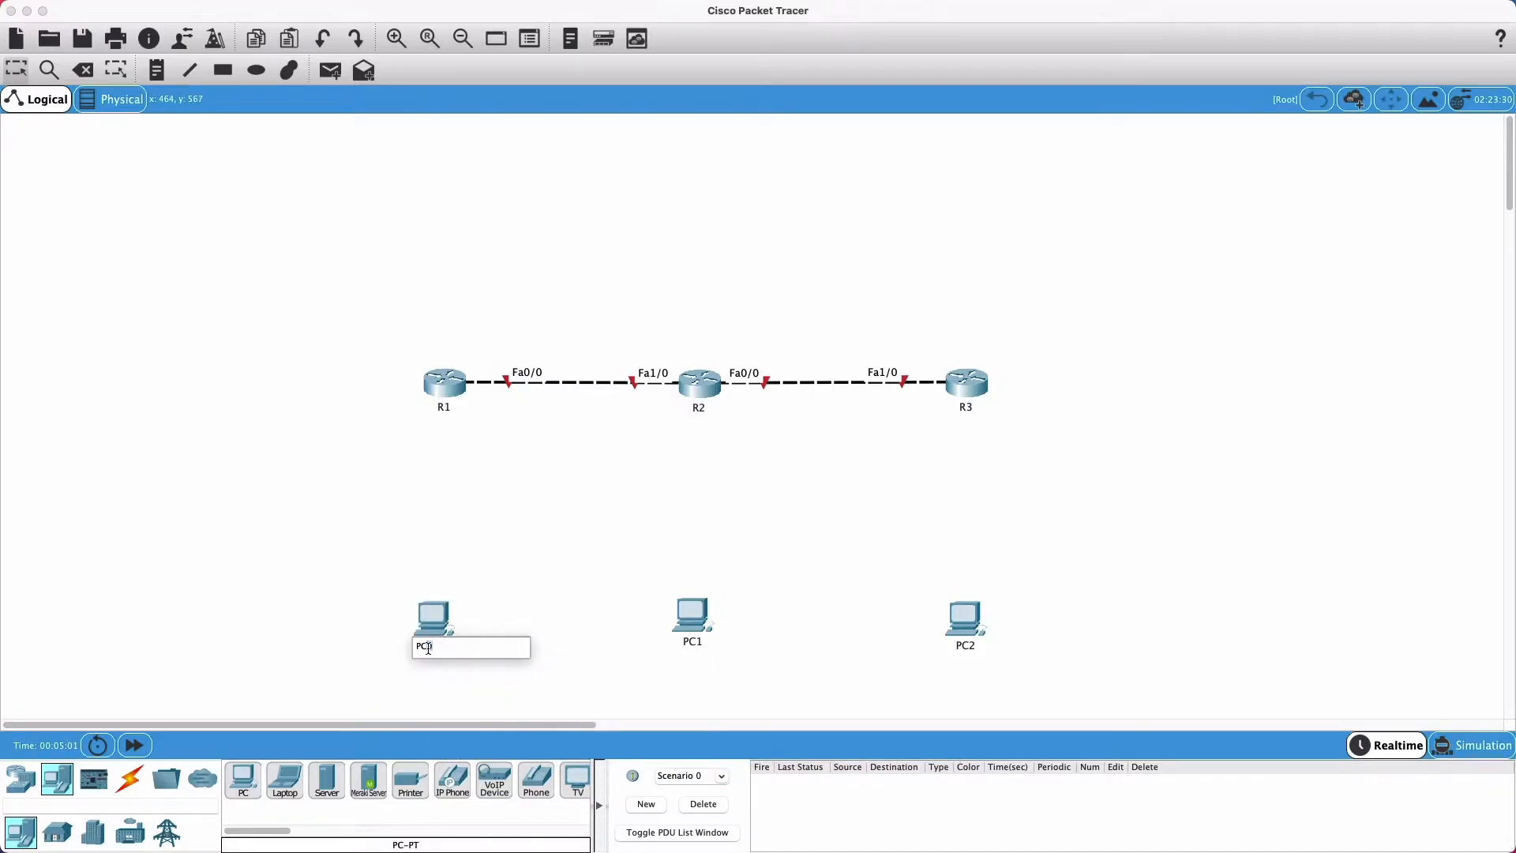
text(PC-A)
key(Return)
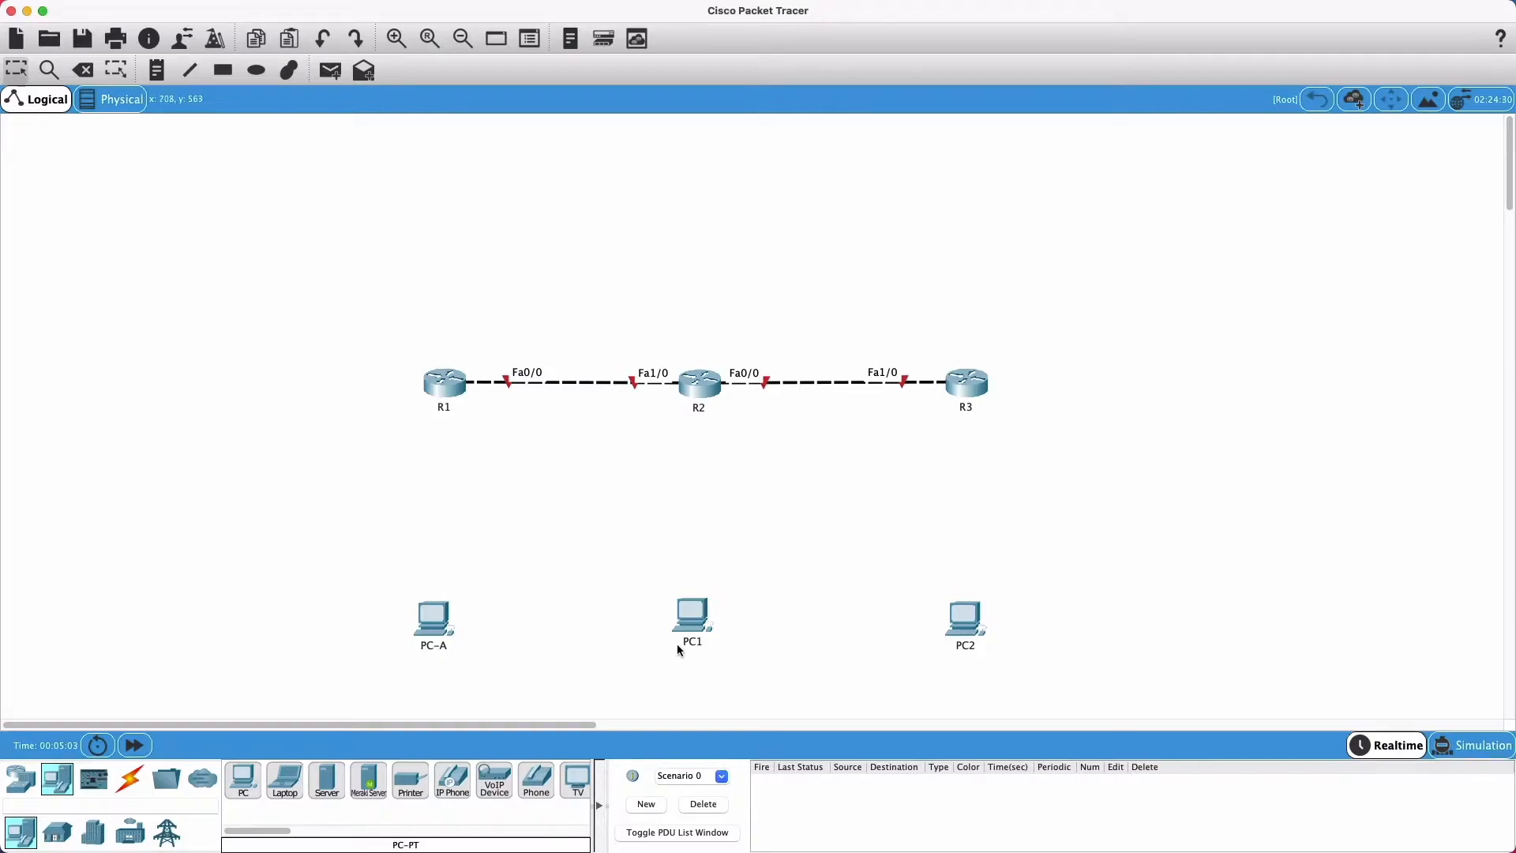
click(699, 646)
key(BackSpace)
text(-B)
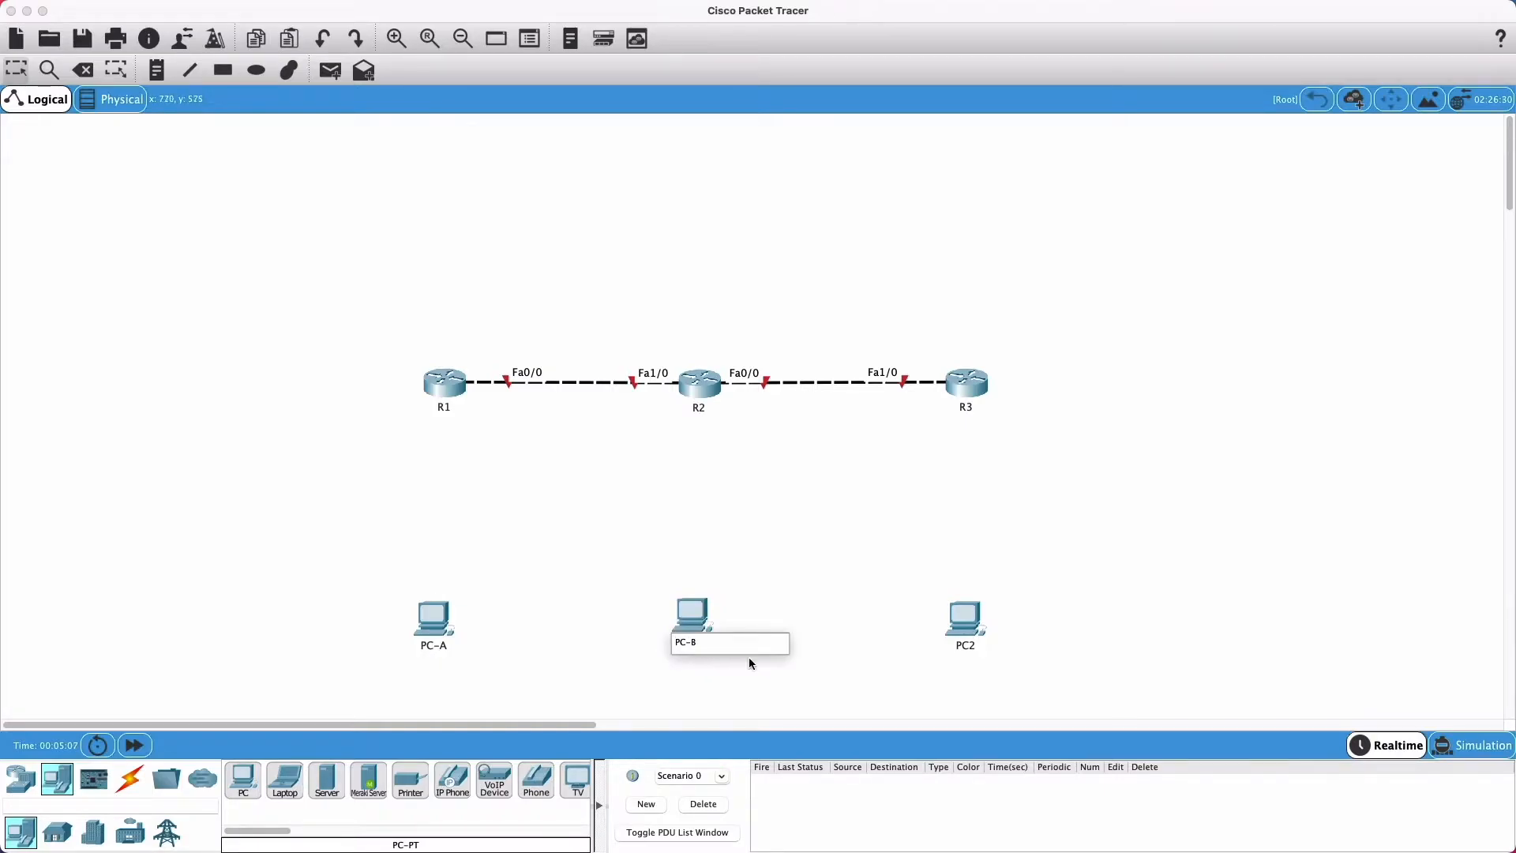
click(972, 648)
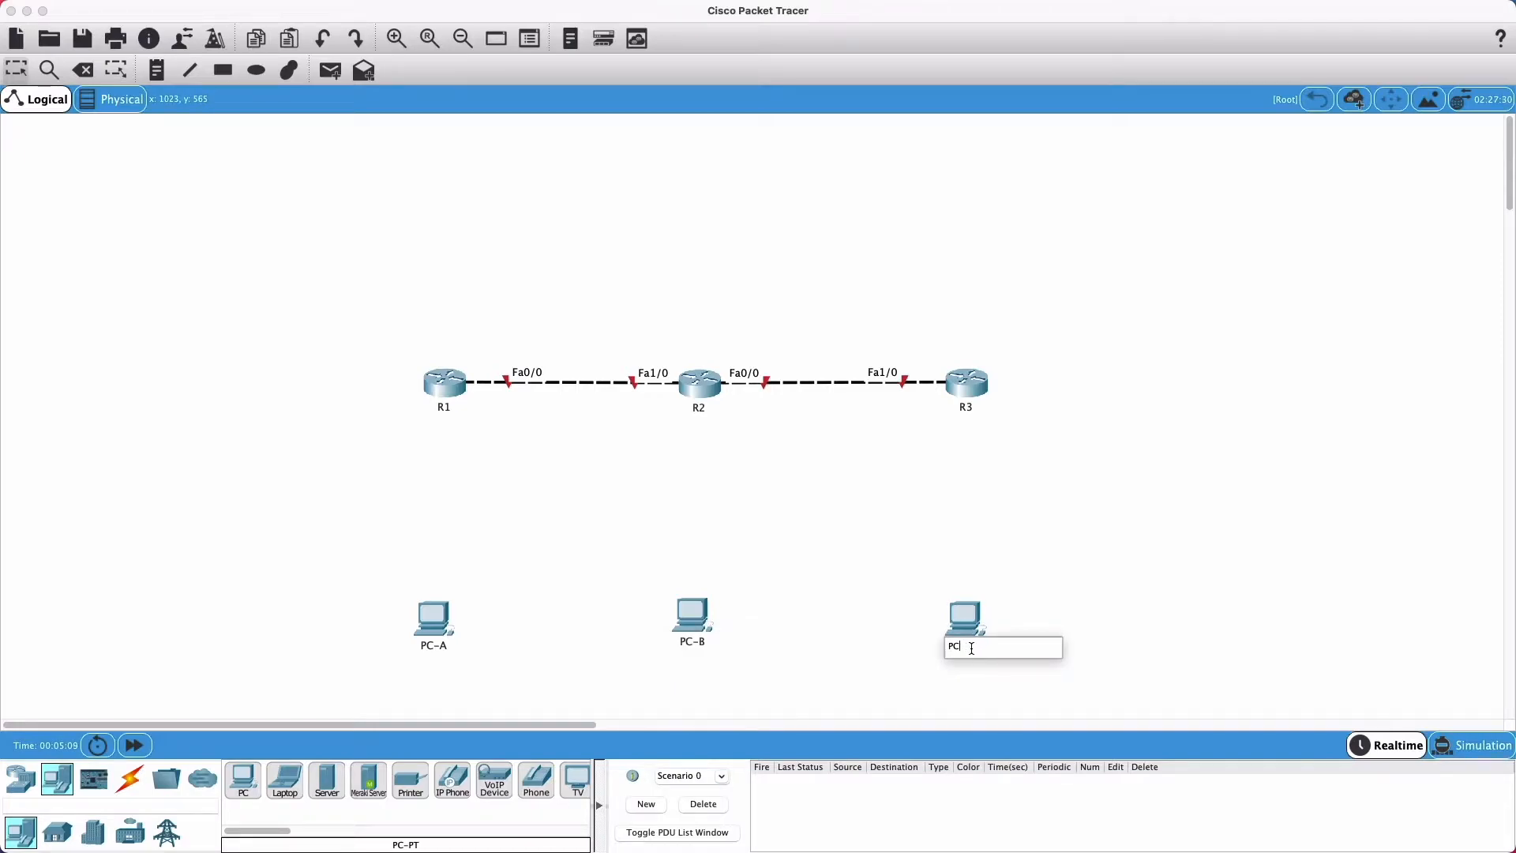
text(-C)
key(Return)
Step: Connect PC-A's FastEthernet0 to R1's FastEthernet2/0 with a copper cross-over cable
click(129, 779)
click(368, 783)
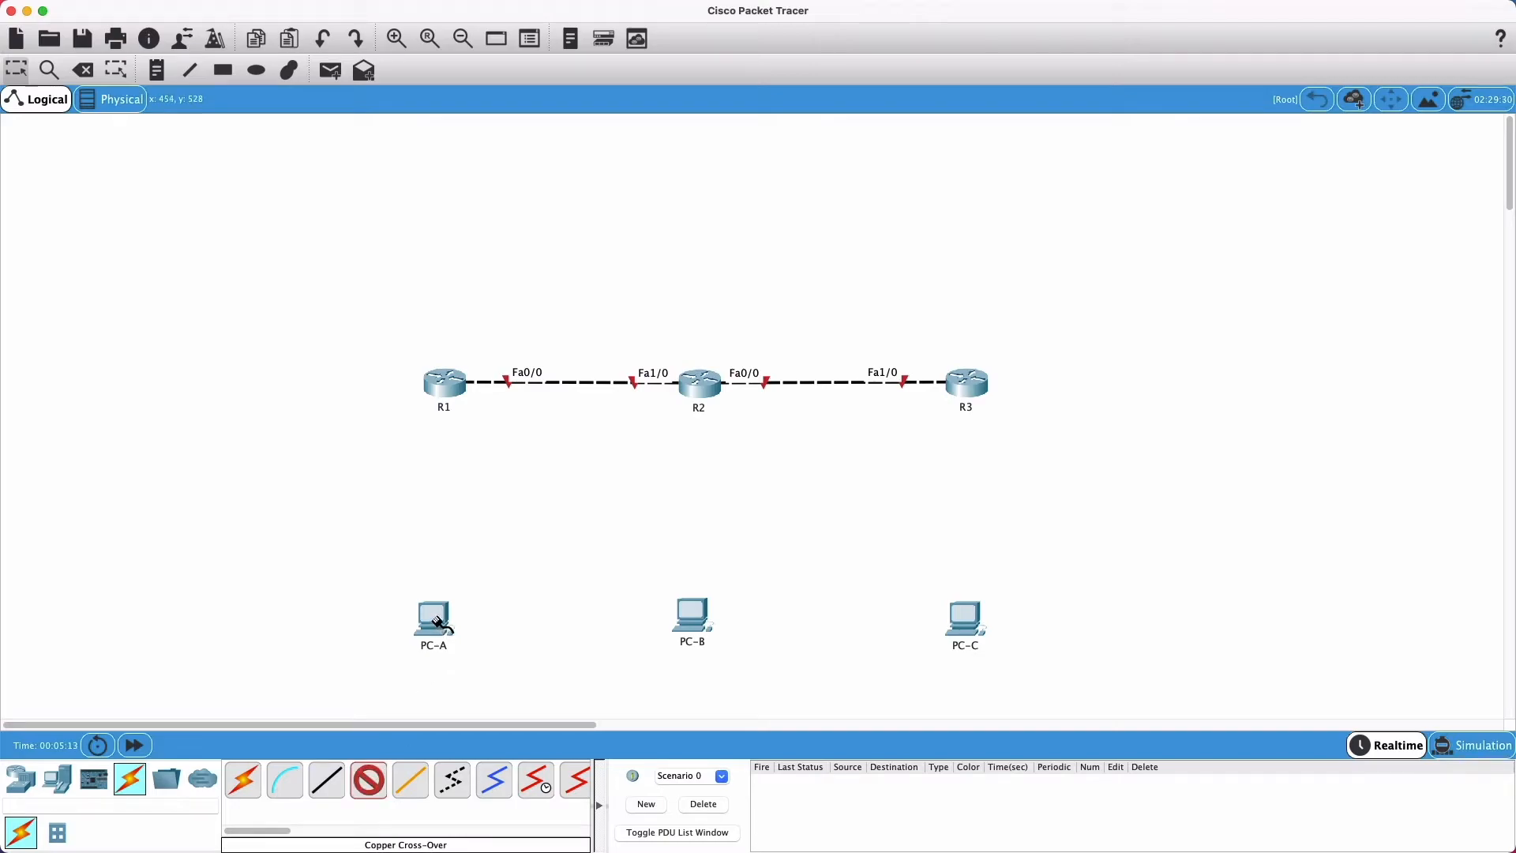
click(435, 621)
click(483, 671)
click(444, 385)
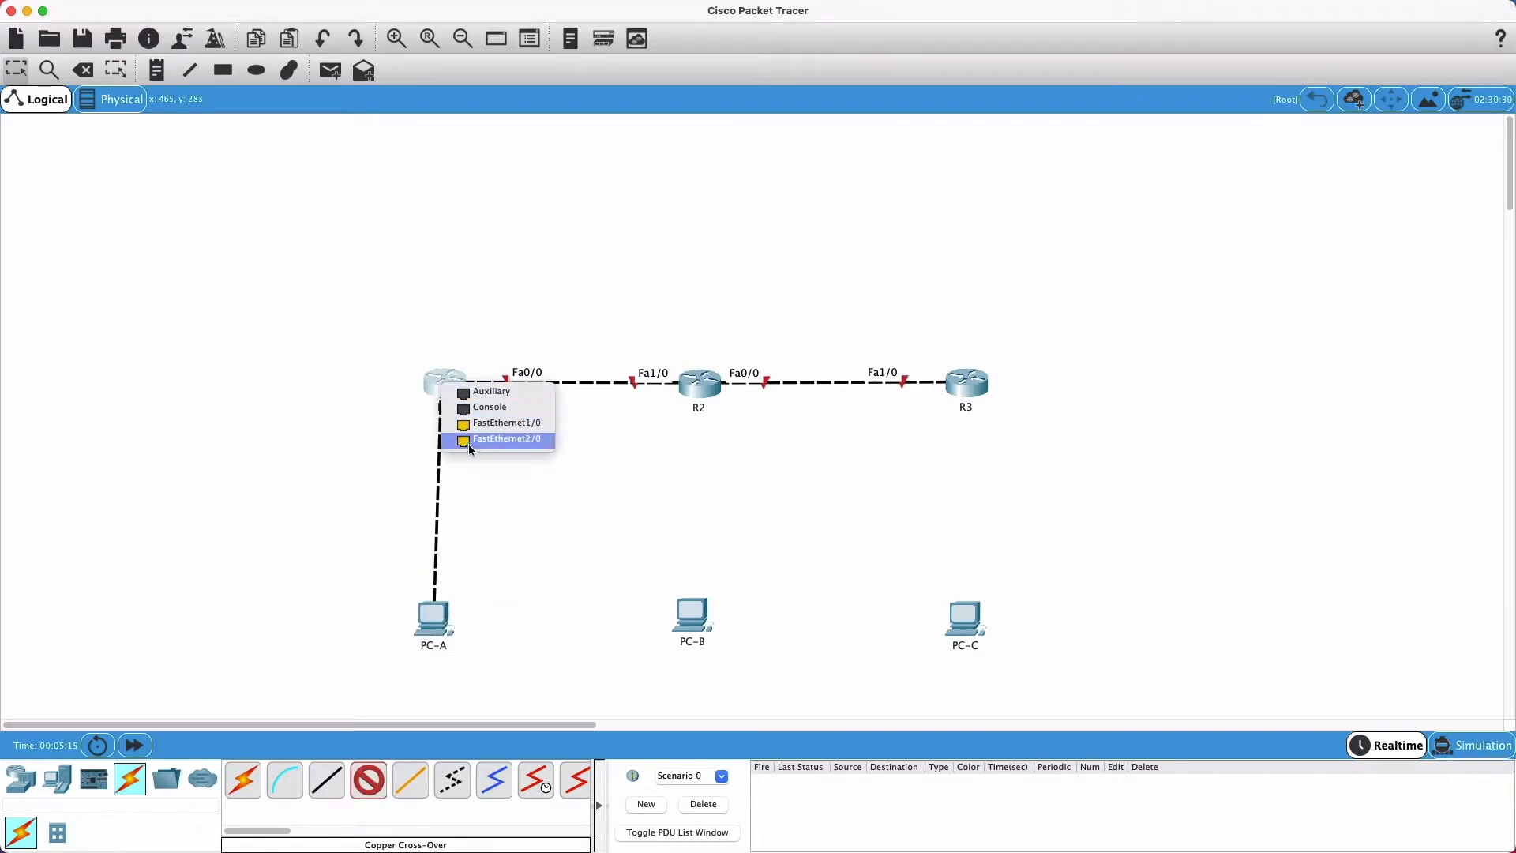
click(500, 439)
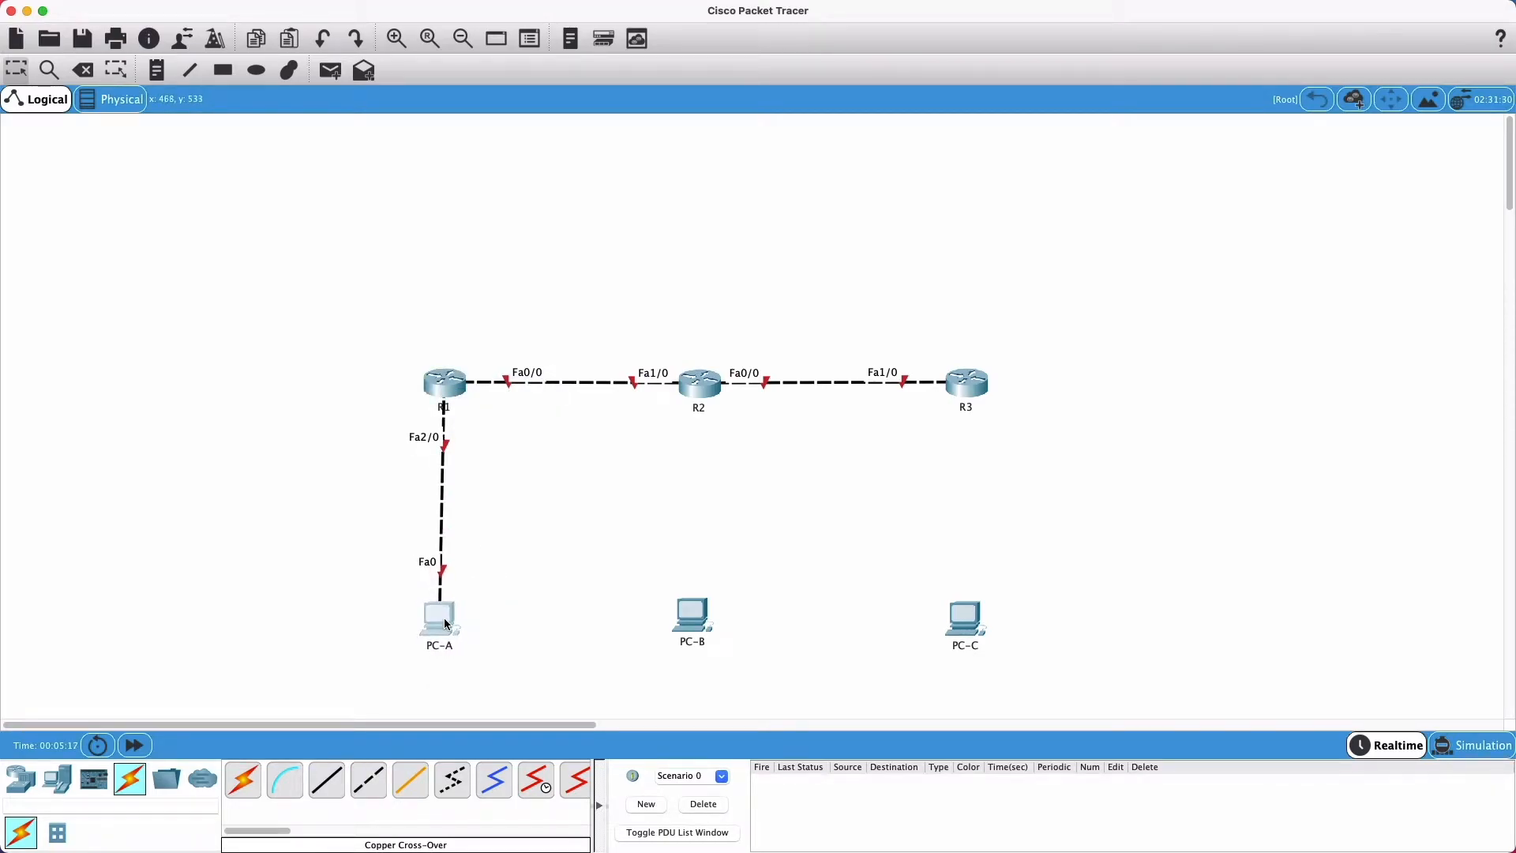
Step: Connect PC-B's FastEthernet0 to R2's FastEthernet2/0 with a copper cross-over cable
click(368, 780)
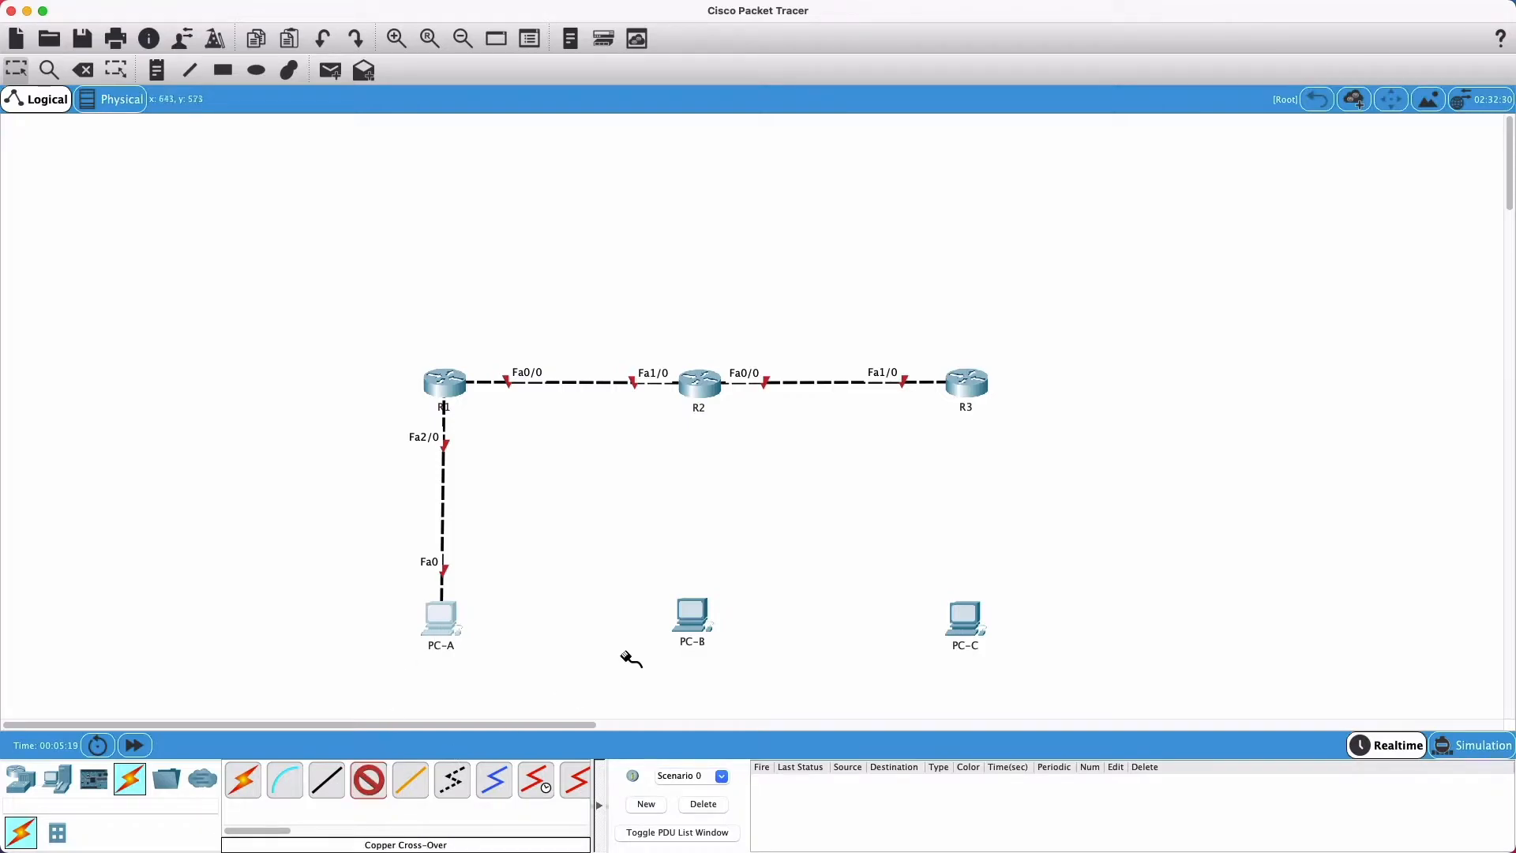
click(695, 610)
click(723, 659)
click(699, 386)
click(714, 428)
Step: Connect PC-C's FastEthernet0 to R3's FastEthernet2/0 with a copper cross-over cable
click(368, 780)
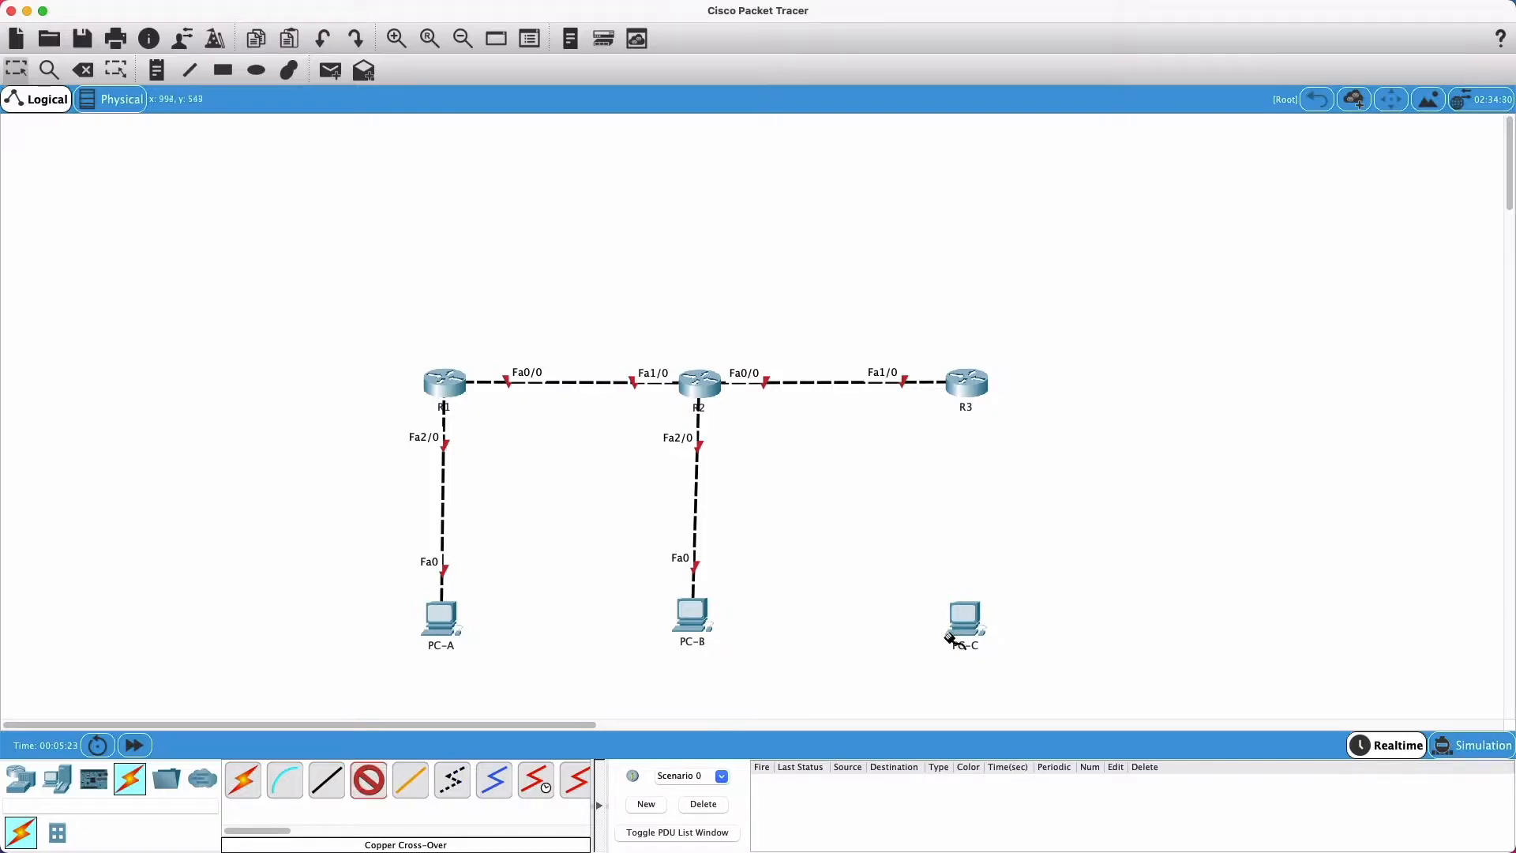
click(959, 620)
click(987, 668)
click(967, 384)
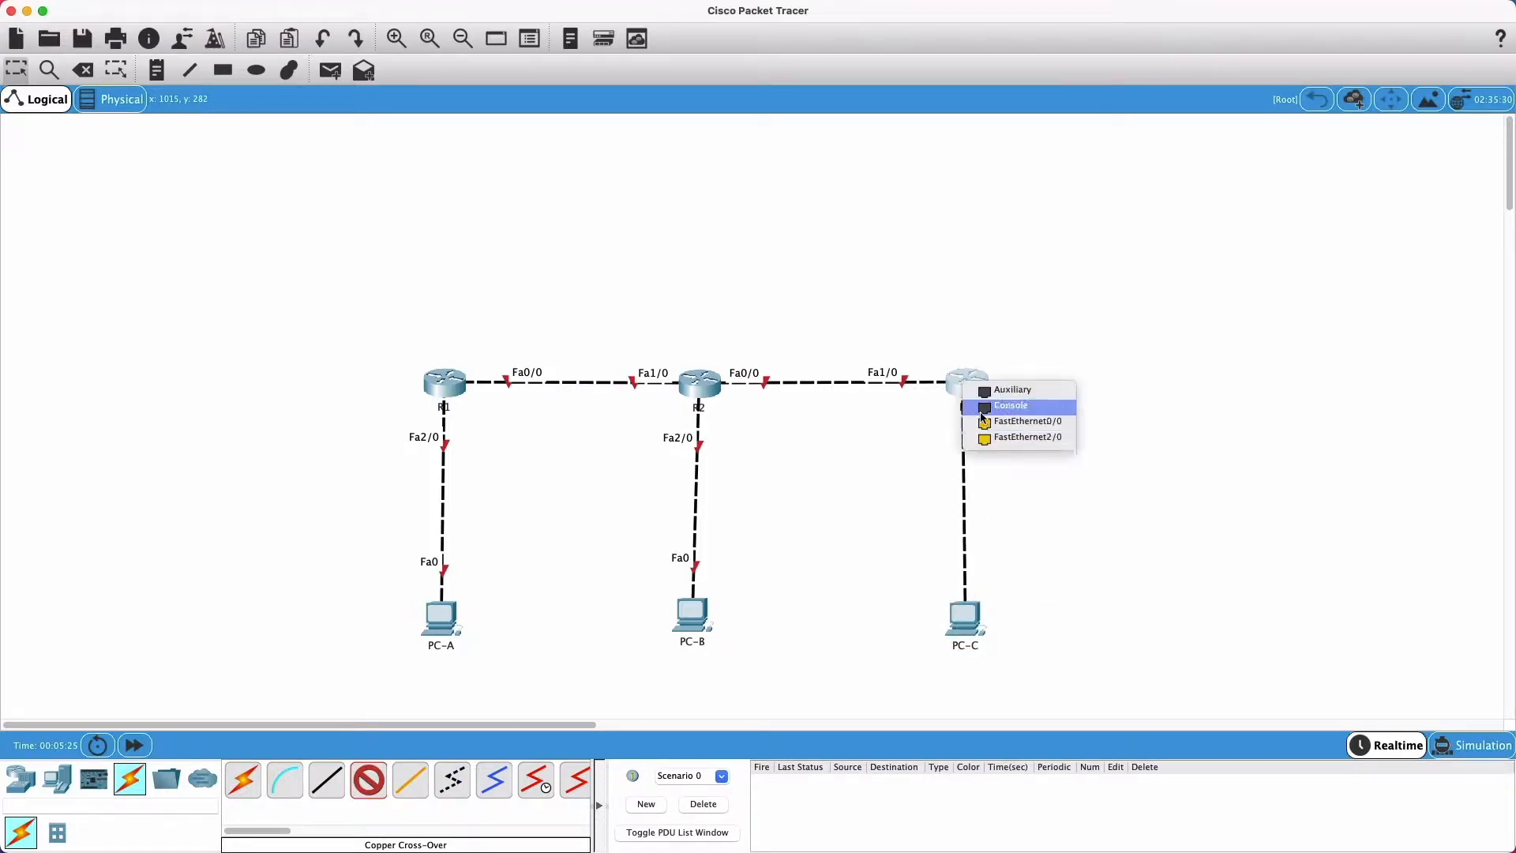
click(997, 437)
Step: Move the whole topology of routers and PCs slightly higher in the workspace
drag(694, 624, 697, 620)
click(713, 677)
drag(333, 334, 1137, 684)
drag(711, 402, 715, 326)
drag(346, 265, 1109, 676)
click(1058, 673)
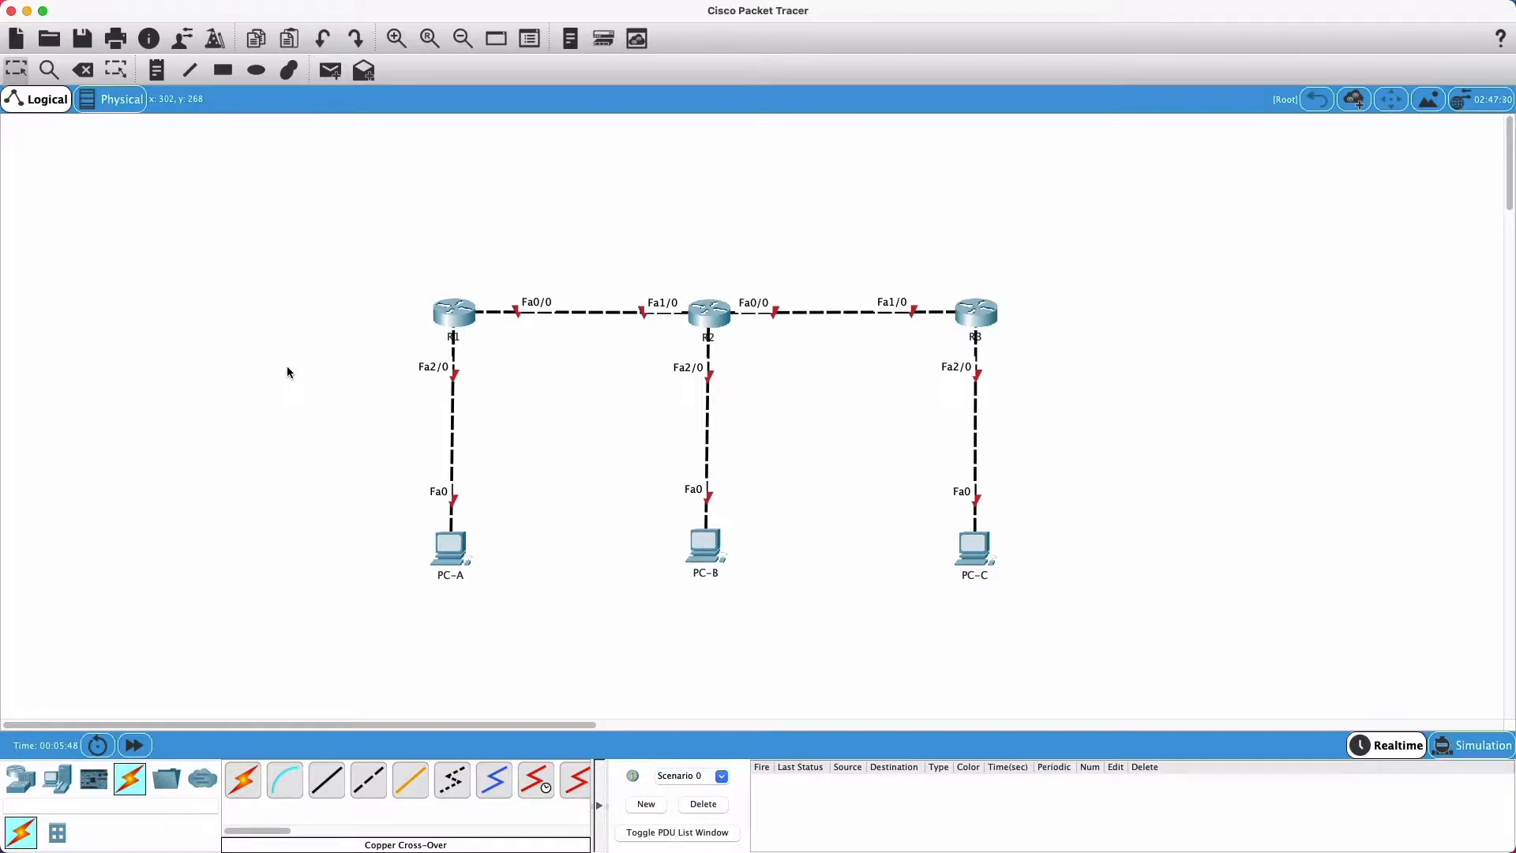
Step: Add a note reading 10.10.10.0/30 above the link between R1 and R2
click(157, 69)
click(529, 270)
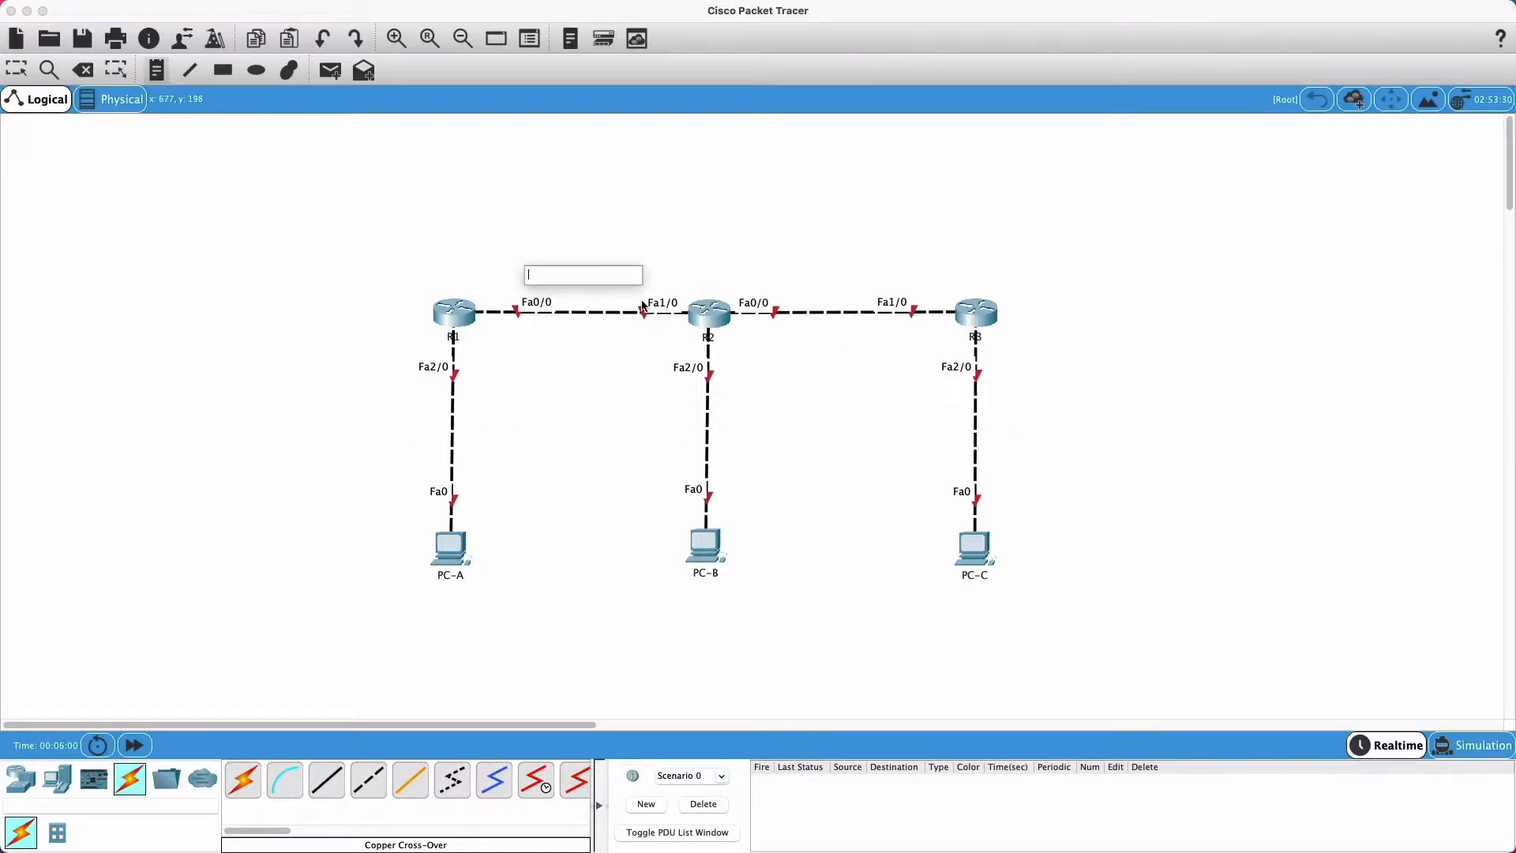
text(10.10.)
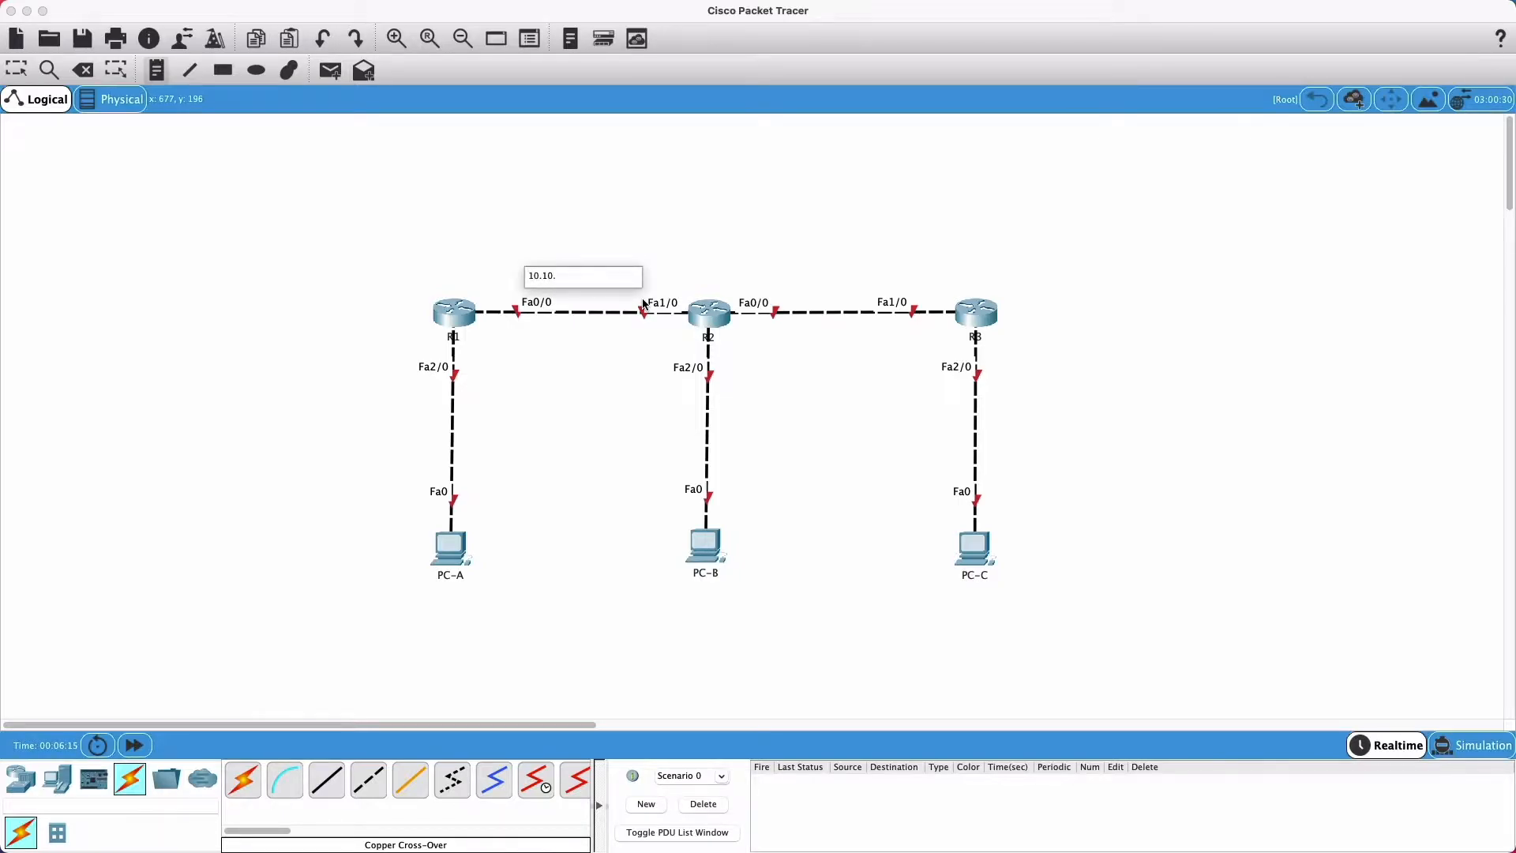
text(10.0/30)
click(593, 330)
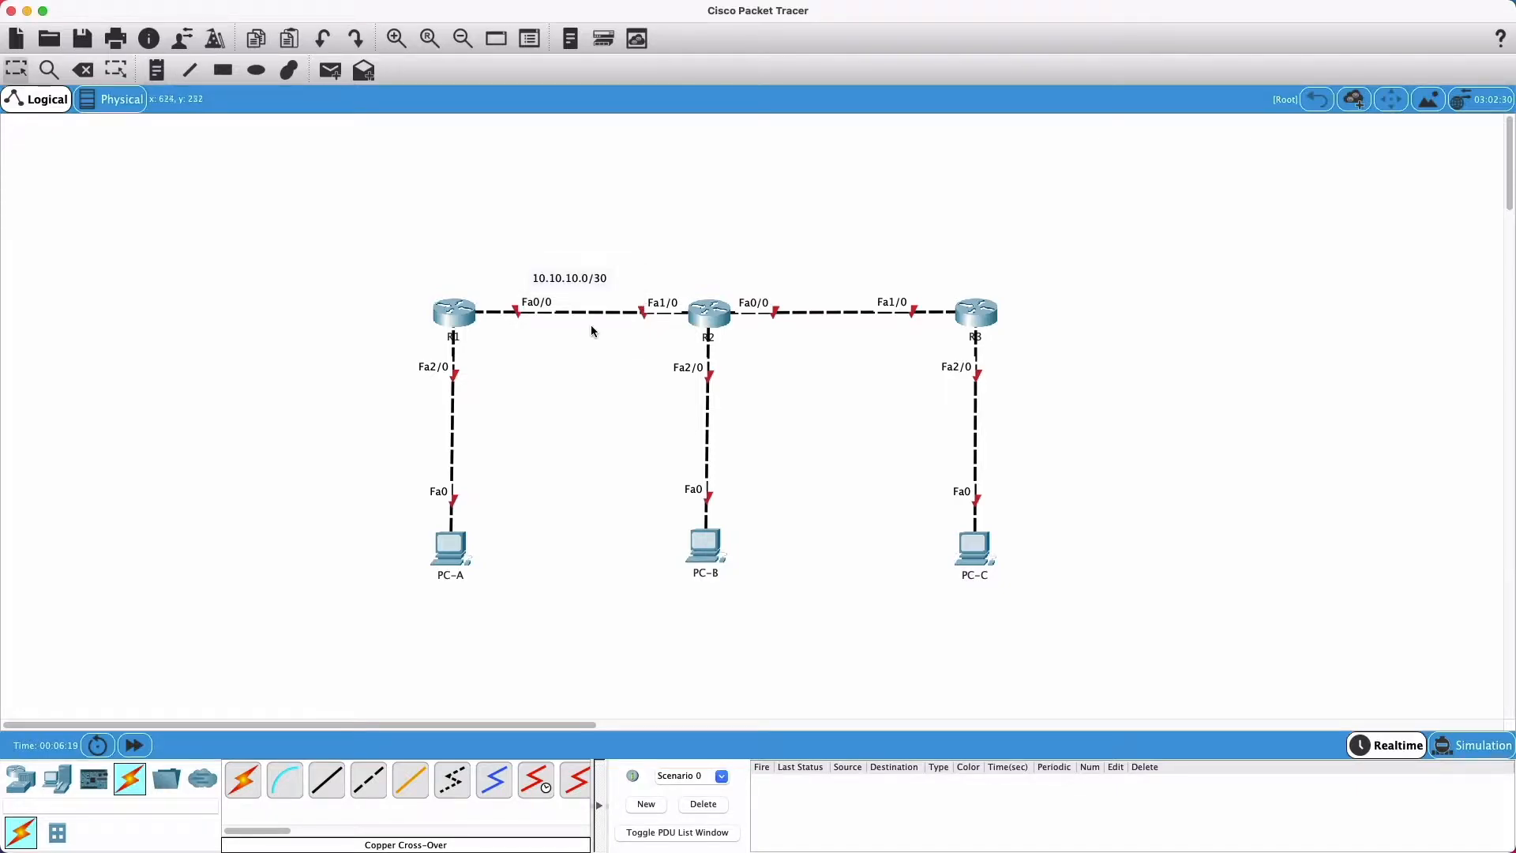
Step: Duplicate the 10.10.10.0/30 note, place the copy above the R2–R3 link and change its text to 10.10.20.0/30
drag(595, 357, 566, 312)
drag(527, 252, 637, 305)
click(583, 427)
key(ctrl+v)
drag(600, 234, 864, 276)
double_click(839, 278)
click(828, 277)
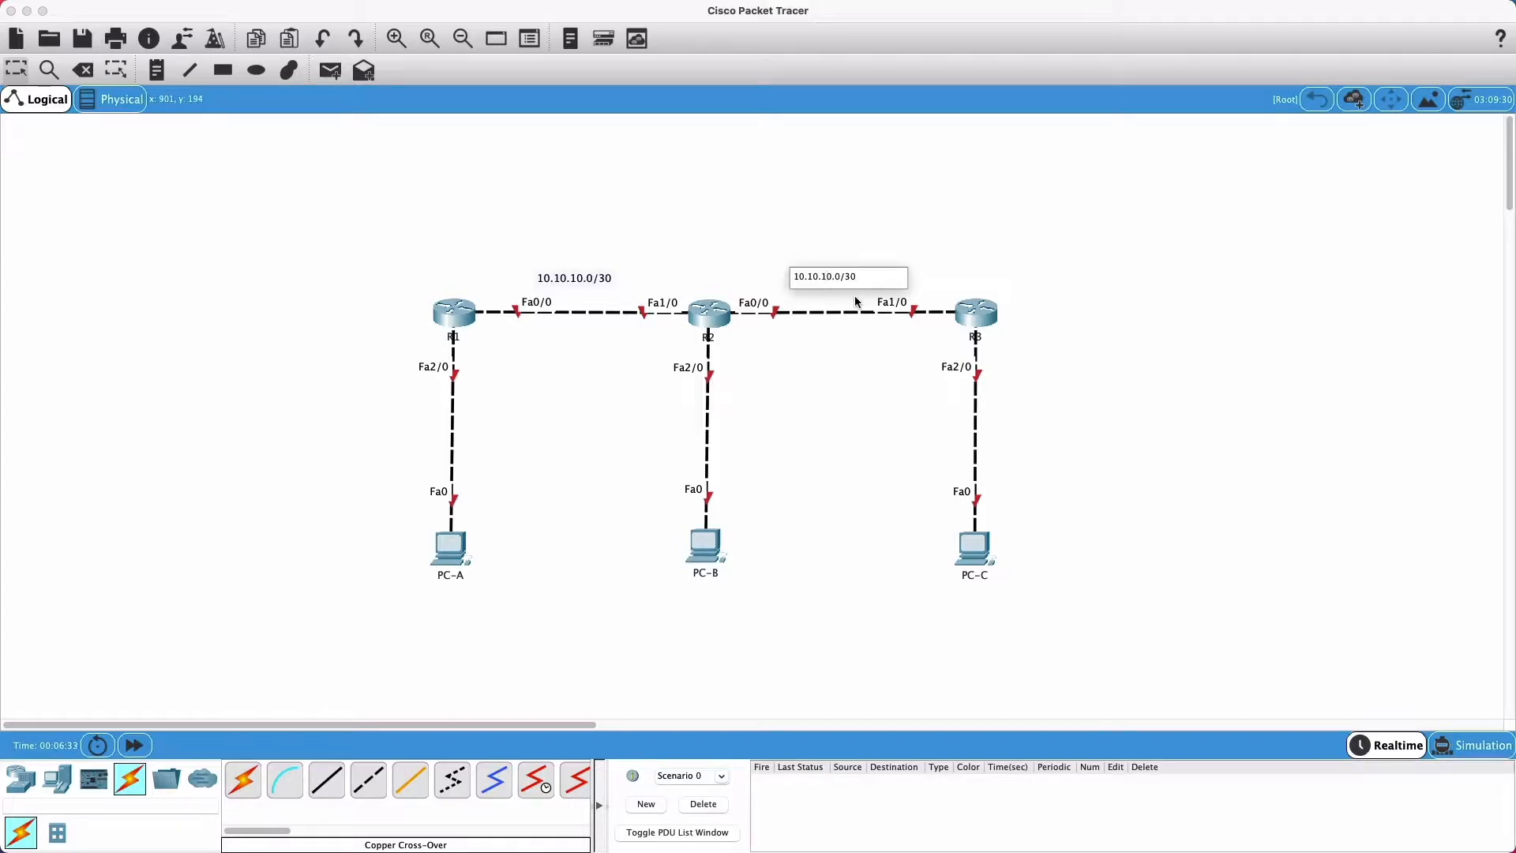
key(Return)
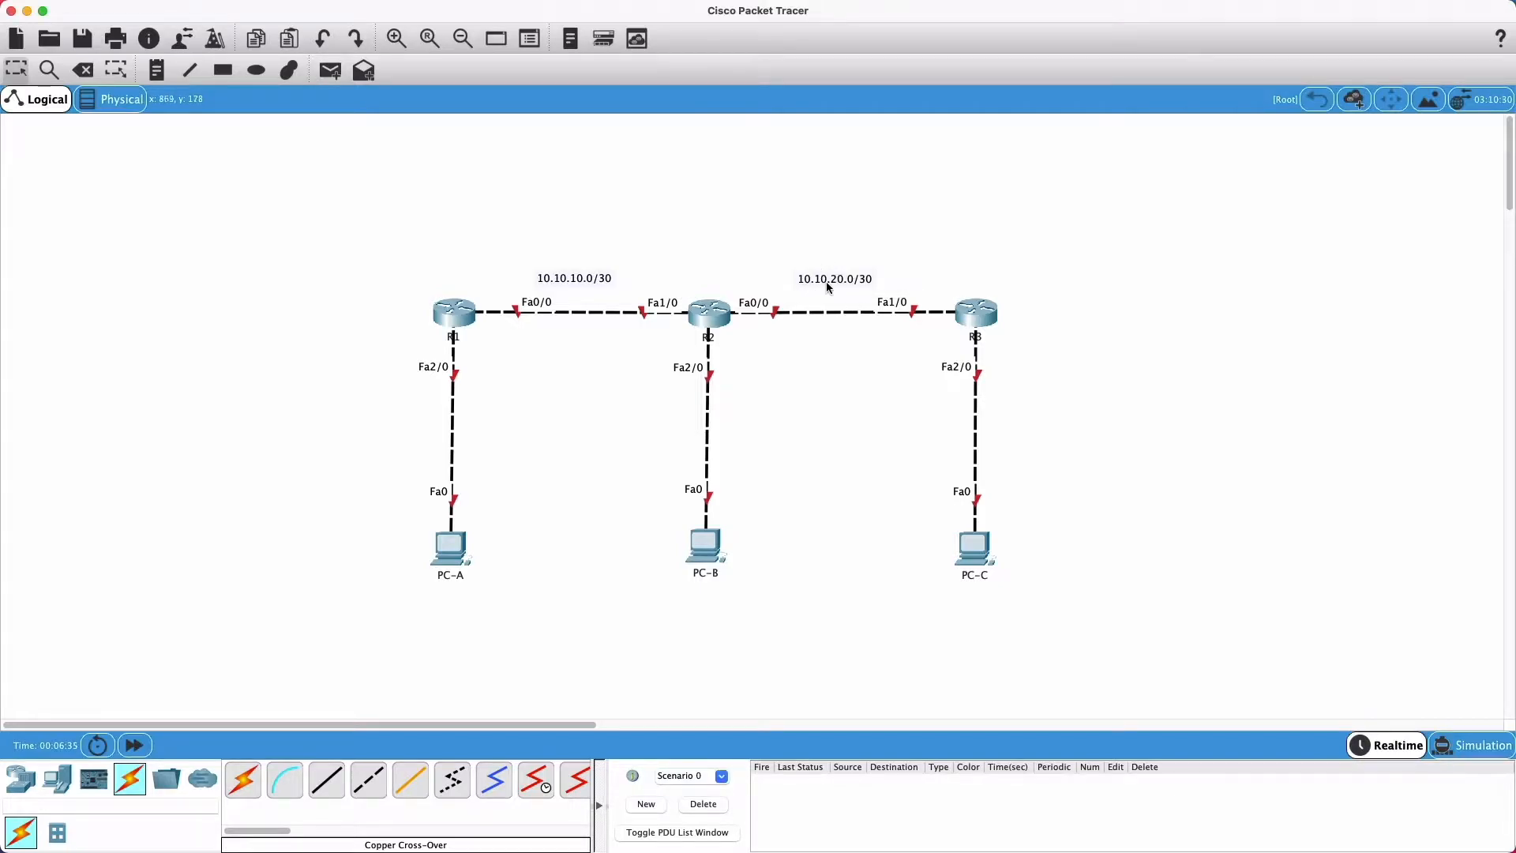
Step: Paste another copy of the network note beside the R1–PC-A link and change its text to 192.168.1.0/30
key(super+v)
double_click(412, 438)
drag(431, 429, 330, 433)
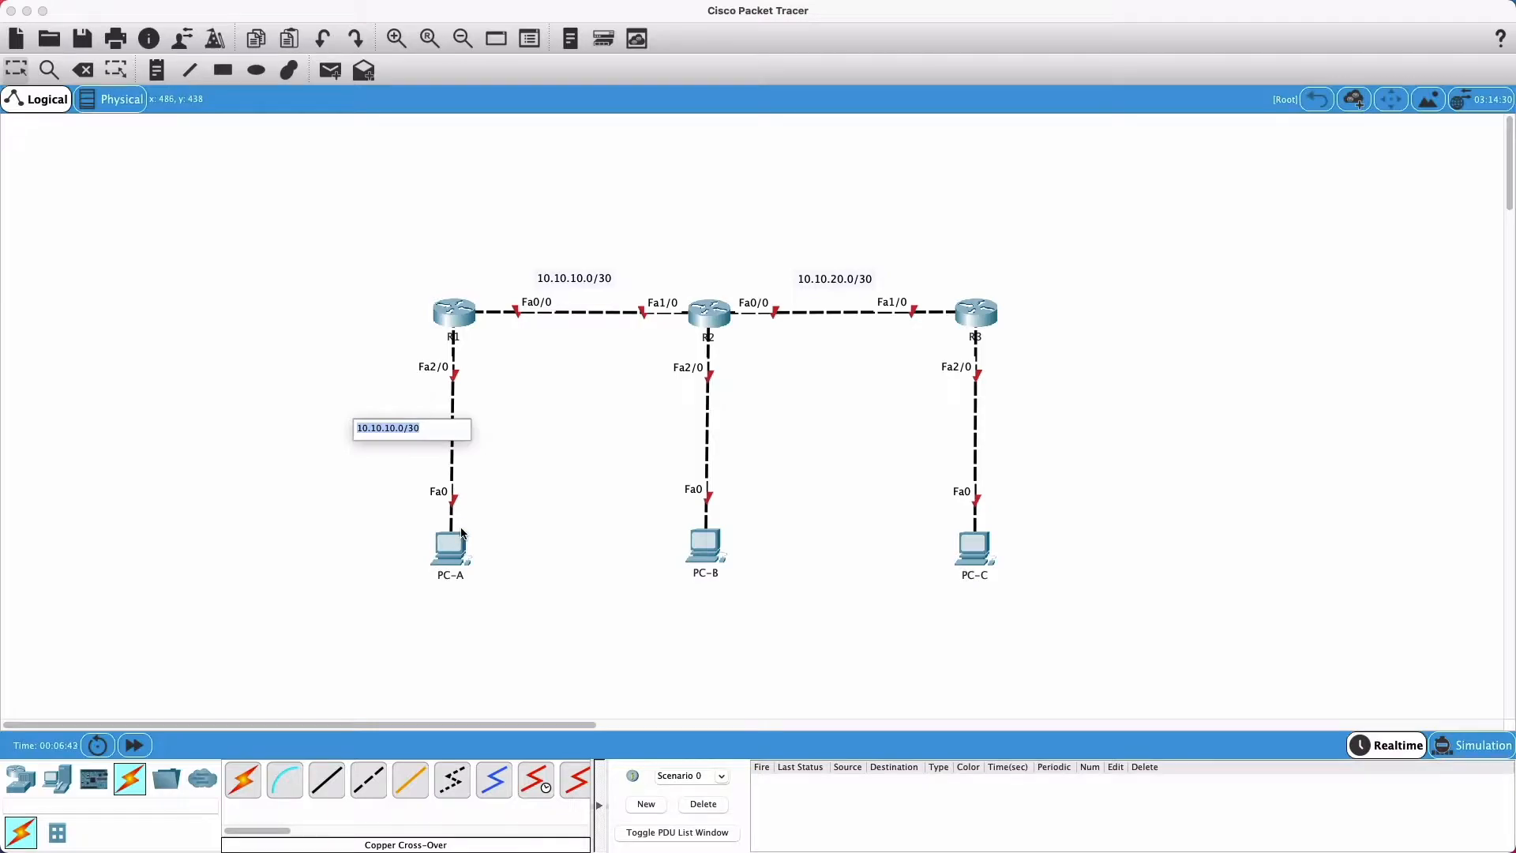
text(192.168.1.0/30)
key(Return)
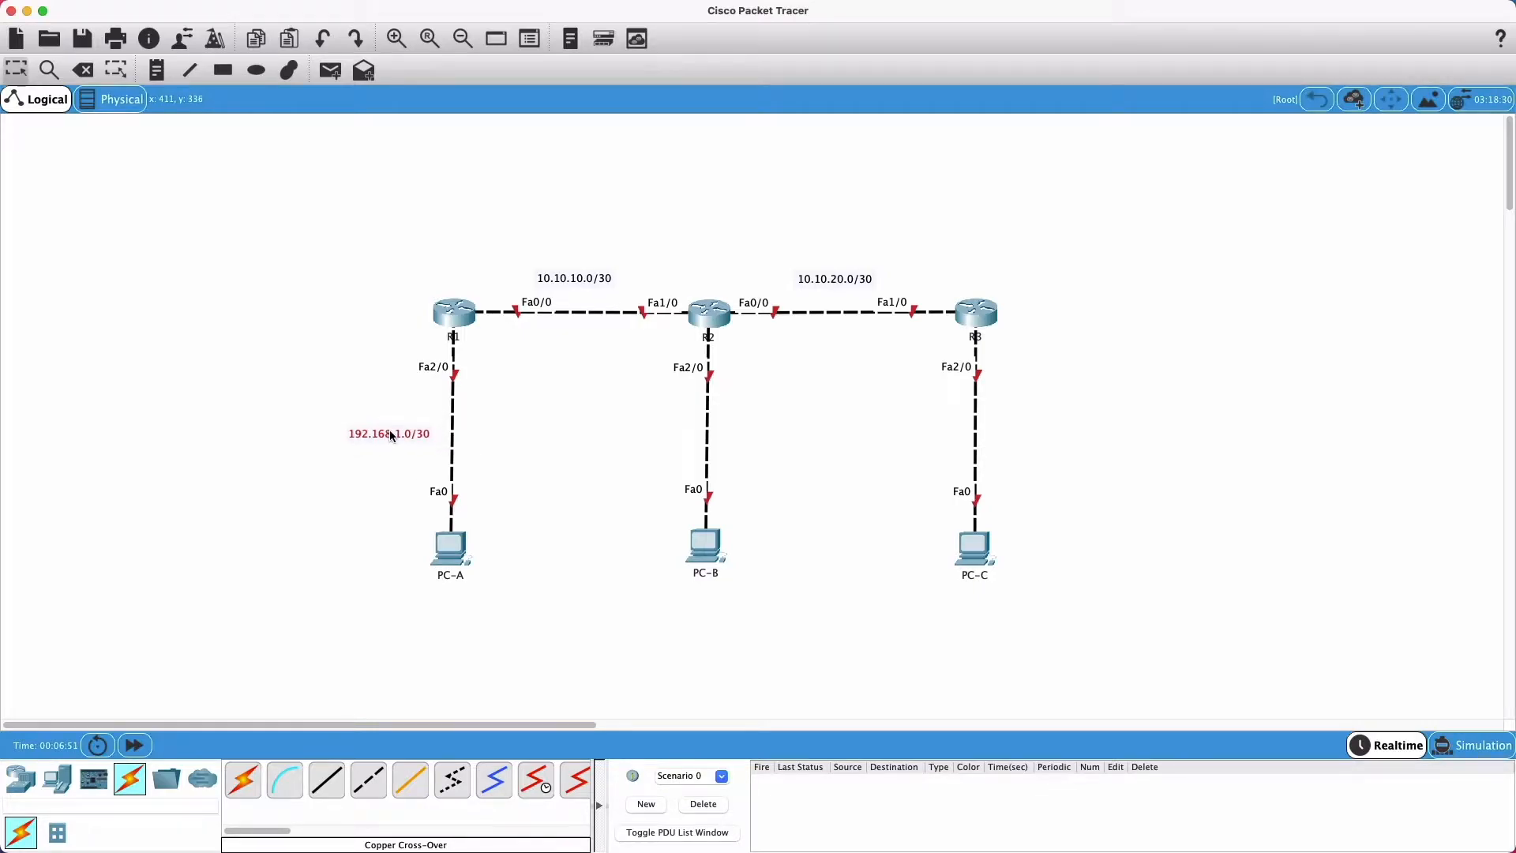
Step: Place a copy of the 192.168.1.0/30 note beside the R2–PC-B link and change its text to 192.168.2.0/30
drag(391, 387, 653, 443)
double_click(657, 435)
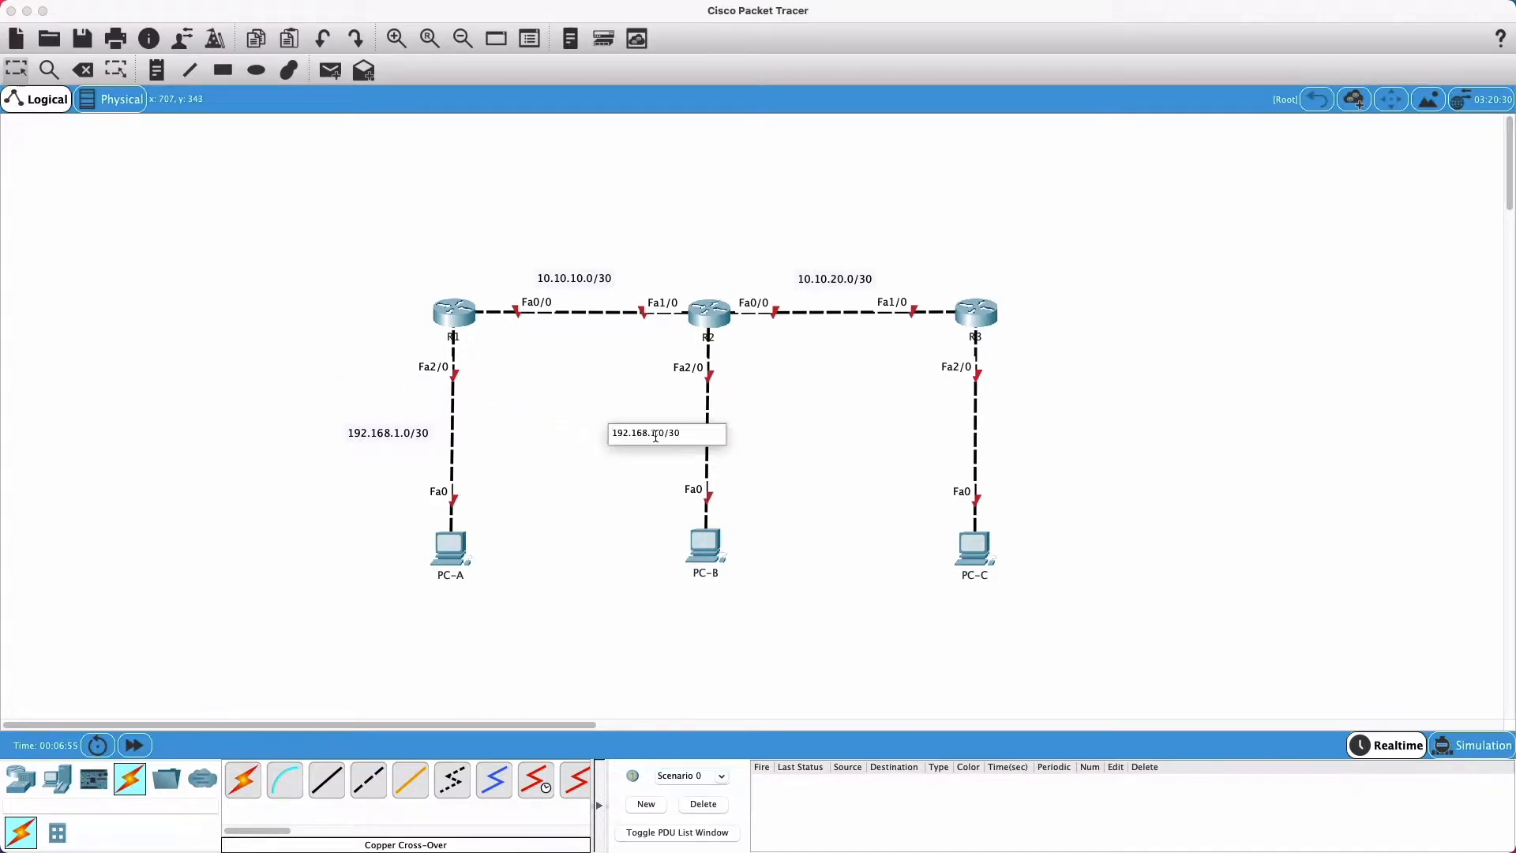
key(BackSpace)
key(BackSpace)
key(BackSpace)
key(BackSpace)
key(BackSpace)
key(BackSpace)
text(2.0/30)
click(620, 501)
Step: Paste a note beside the R3–PC-C link, change its text to 192.168.3.0/30, and nudge the three LAN notes into line
key(ctrl+v)
drag(396, 376, 897, 440)
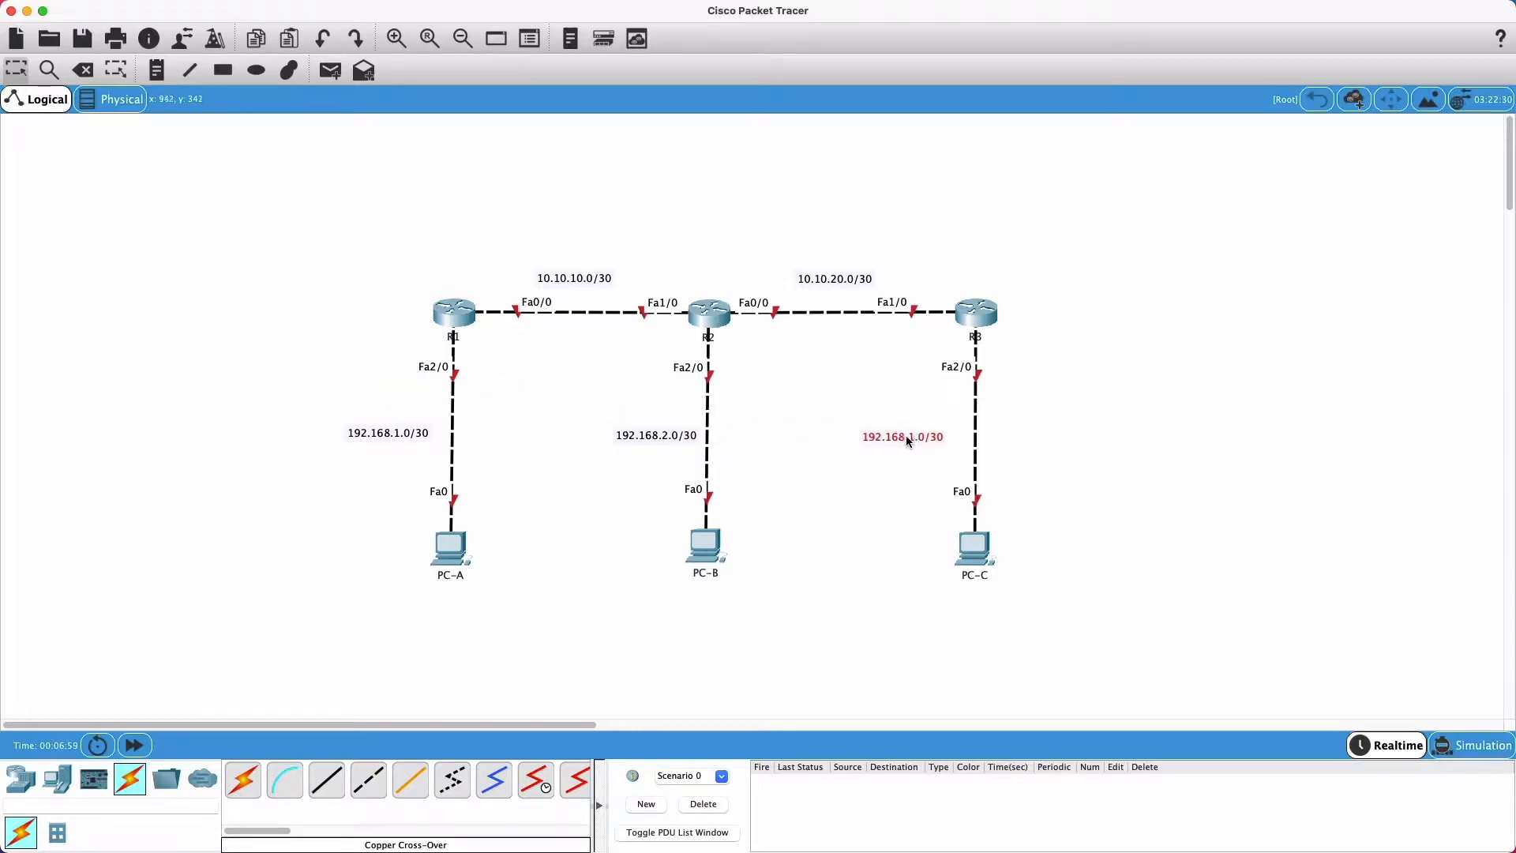
double_click(933, 439)
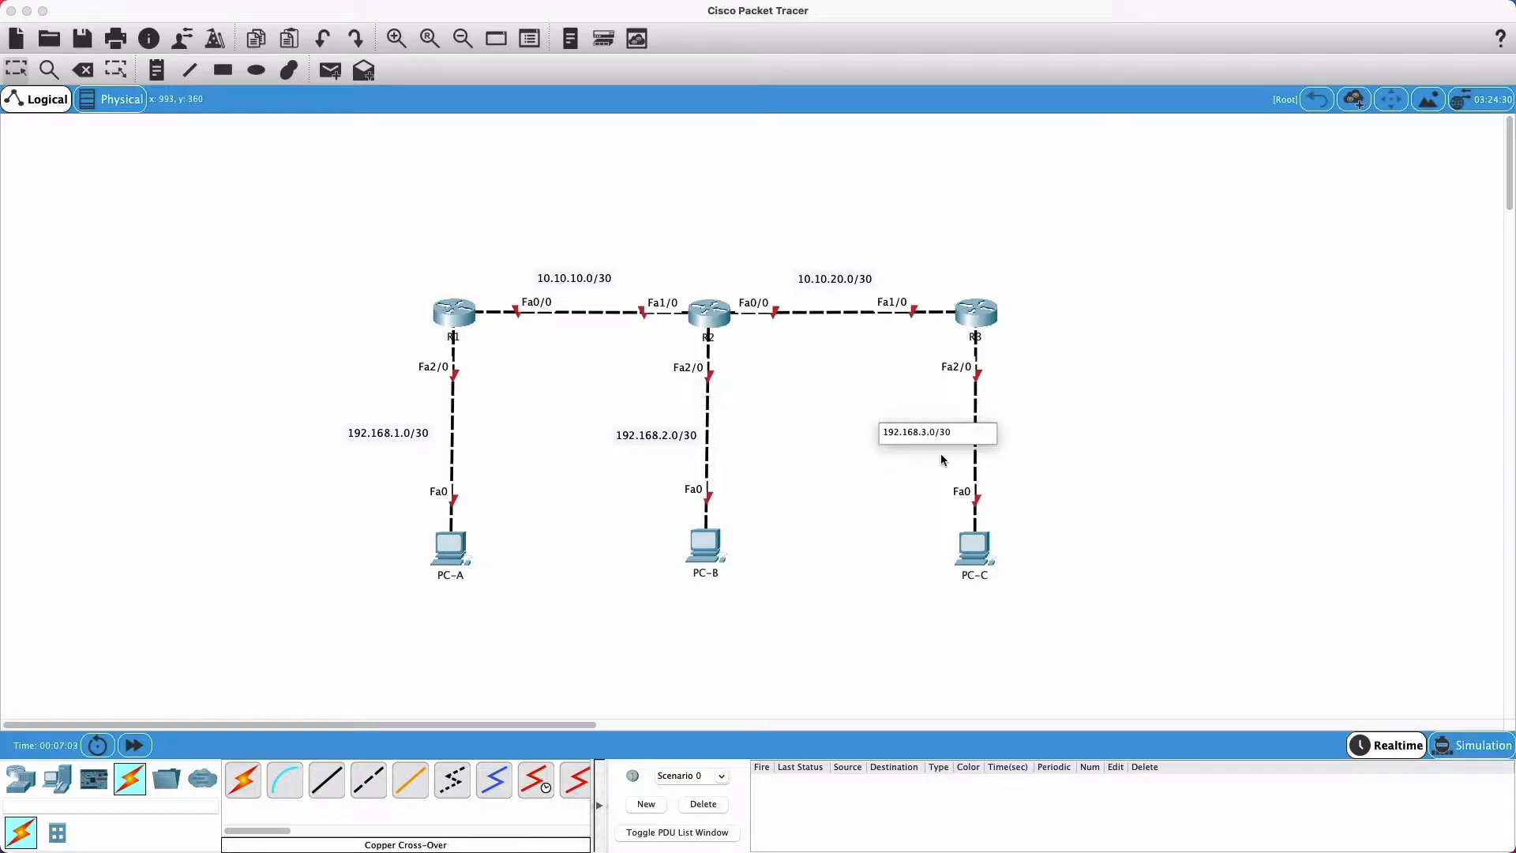
click(886, 525)
click(671, 438)
click(390, 432)
mouse_move(291, 360)
mouse_down()
mouse_move(351, 404)
mouse_move(951, 468)
mouse_move(1082, 566)
mouse_move(1091, 593)
mouse_up()
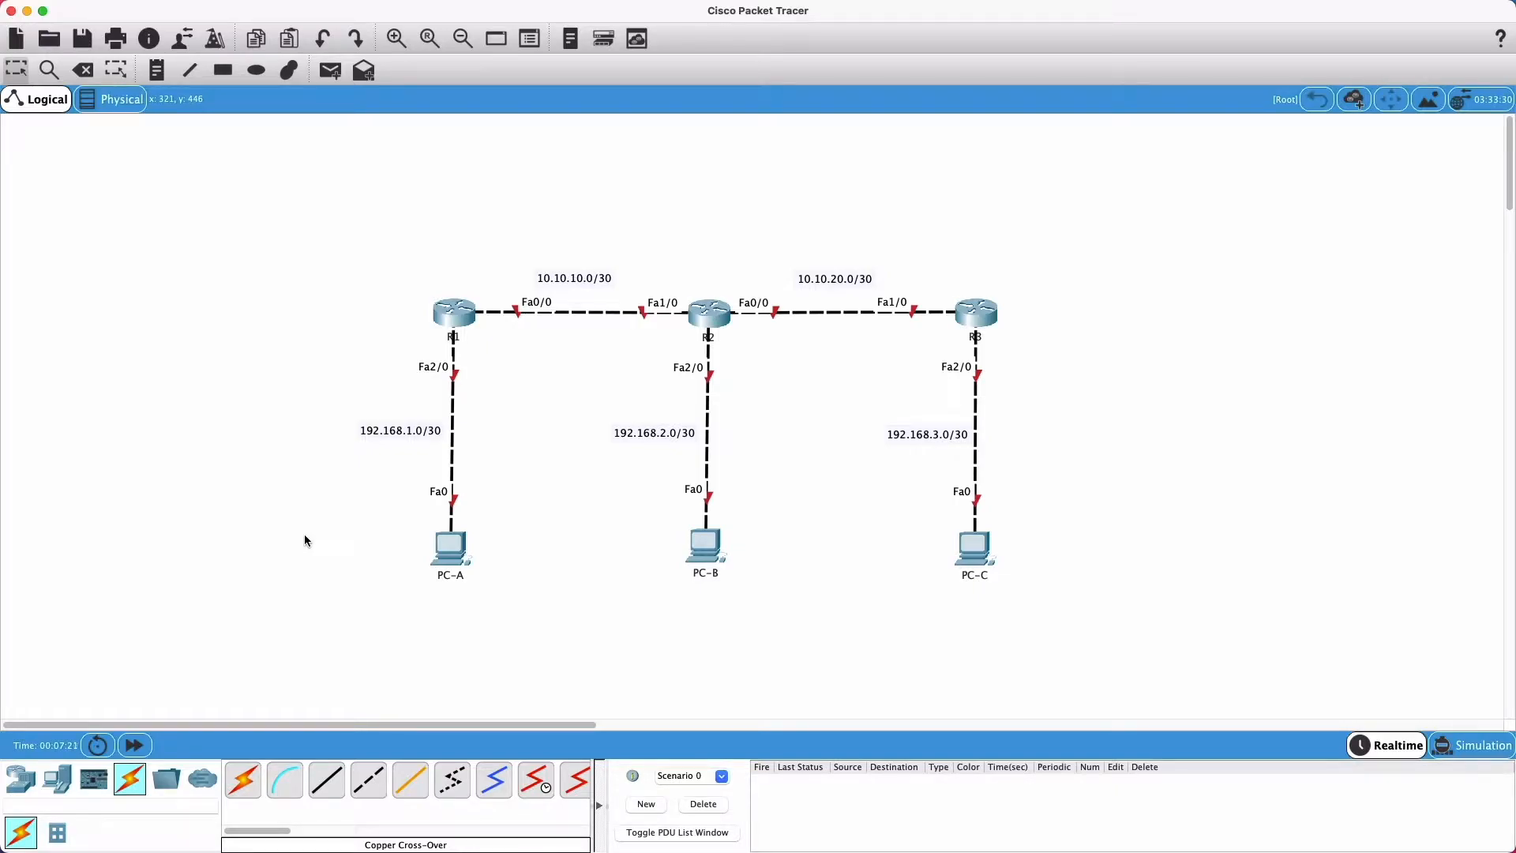
drag(304, 266, 1011, 616)
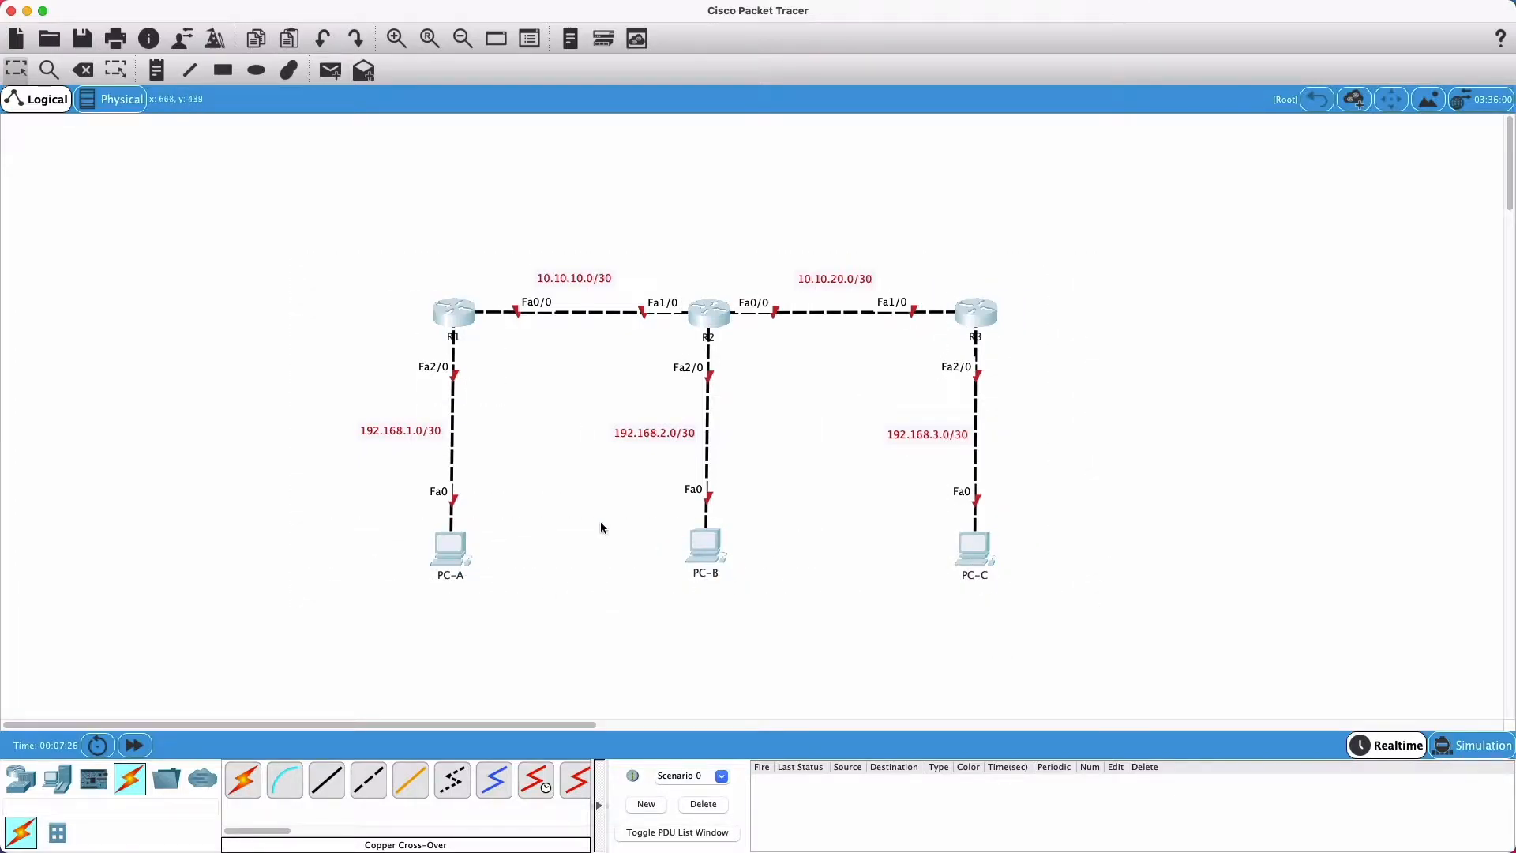
click(629, 632)
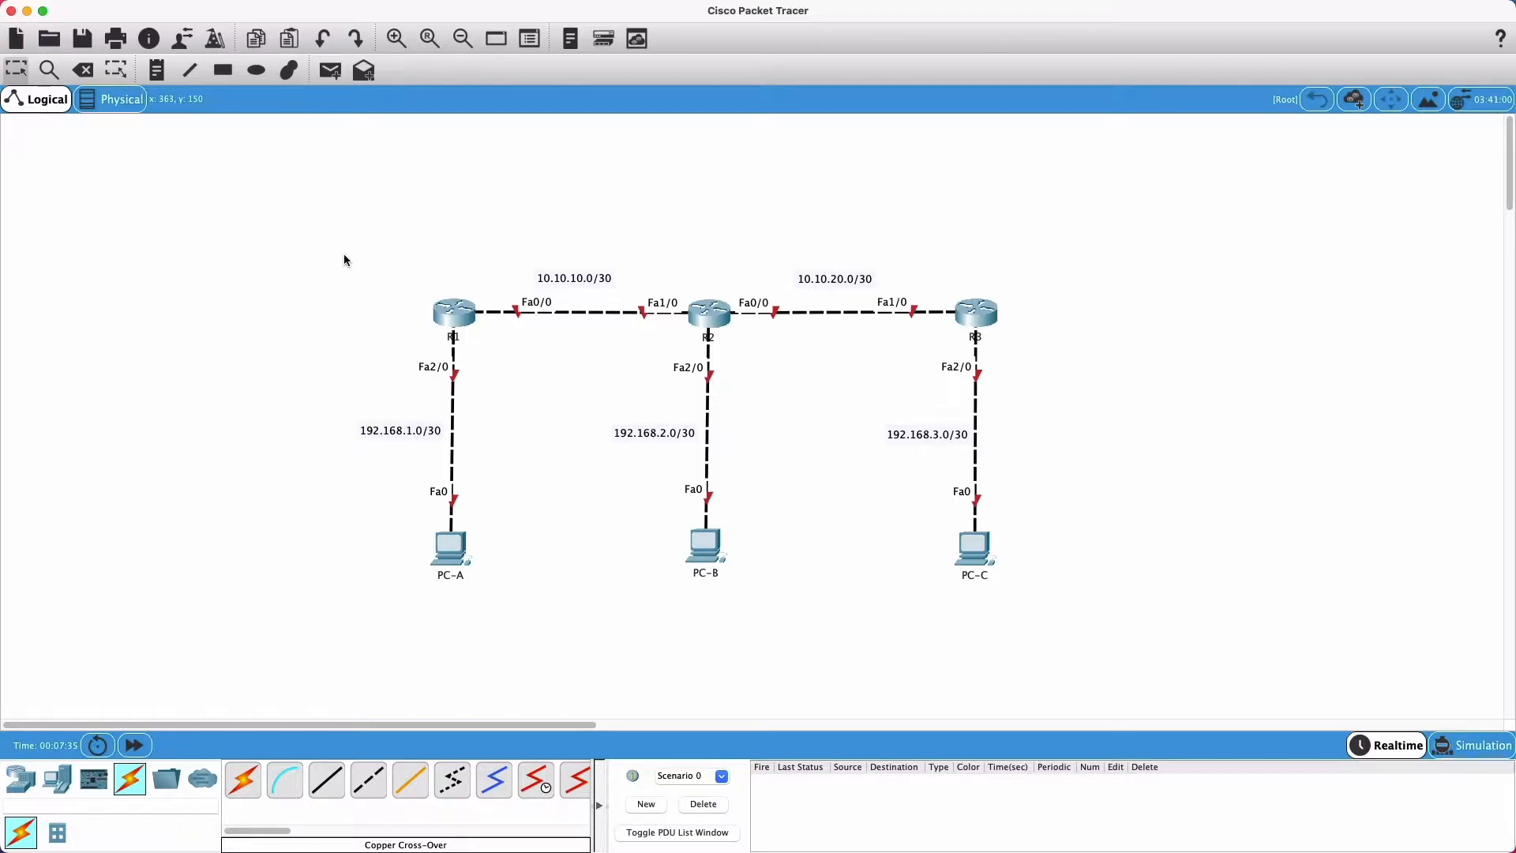
drag(315, 403, 1058, 463)
drag(503, 225, 891, 345)
click(789, 240)
Step: Label the ends of the R1–R2 link with notes reading 1 near R1's Fa0/0 and 2 near R2's Fa1/0
click(156, 69)
click(385, 248)
text(1)
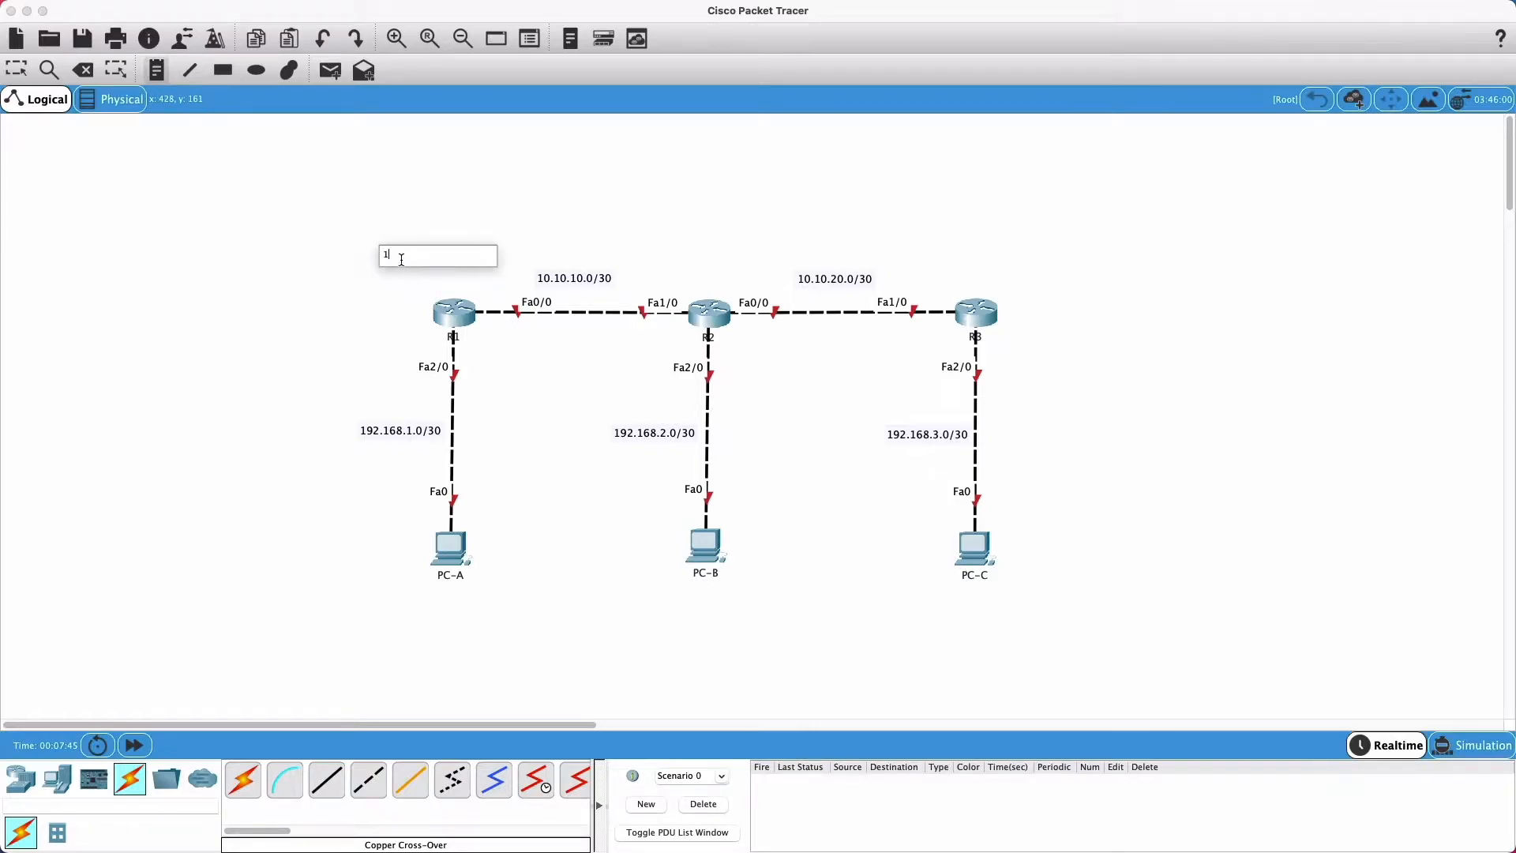
click(377, 301)
text(2)
key(Escape)
drag(389, 259, 483, 289)
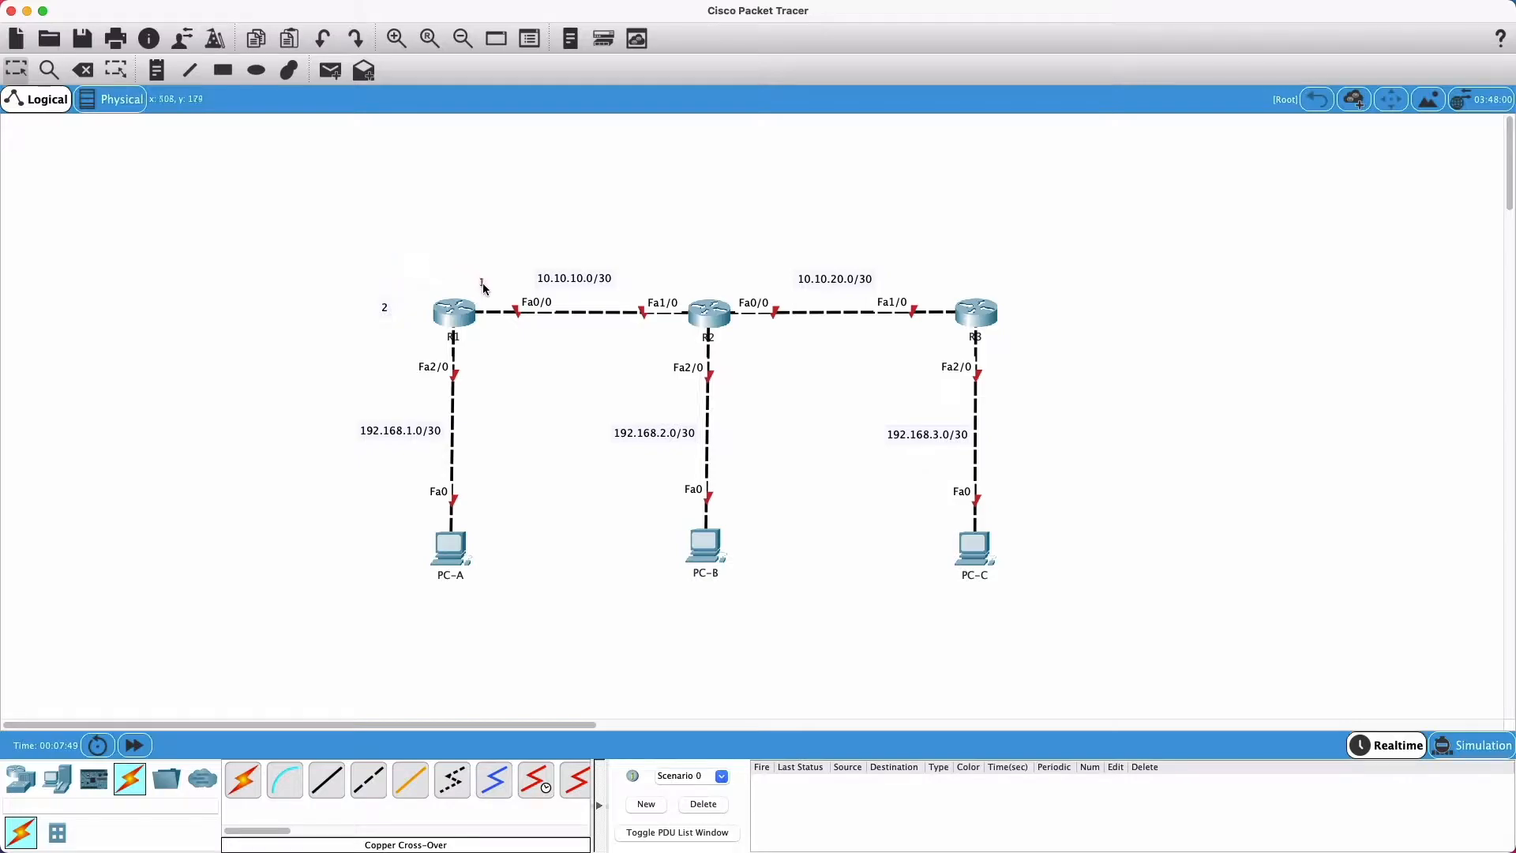
drag(382, 308, 684, 290)
click(504, 192)
Step: Add notes reading 1 beside the Fa2/0 ports of R1, R2 and R3, and 2 near R3's Fa1/0
click(474, 346)
text(1)
click(632, 361)
text(1)
key(BackSpace)
click(727, 350)
text(1)
click(989, 340)
text(1)
drag(998, 343, 1000, 353)
click(945, 292)
text(2)
Step: Place a copied note reading 2 beside each of PC-A, PC-B and PC-C
drag(506, 281, 478, 523)
key(super+c)
key(super+v)
drag(678, 241, 726, 523)
key(super+v)
drag(678, 241, 1000, 523)
drag(1125, 684, 297, 225)
drag(522, 255, 635, 310)
drag(790, 248, 867, 327)
drag(866, 415, 300, 386)
mouse_move(373, 495)
mouse_down()
mouse_move(613, 583)
mouse_move(1074, 629)
mouse_up()
drag(1091, 638, 346, 237)
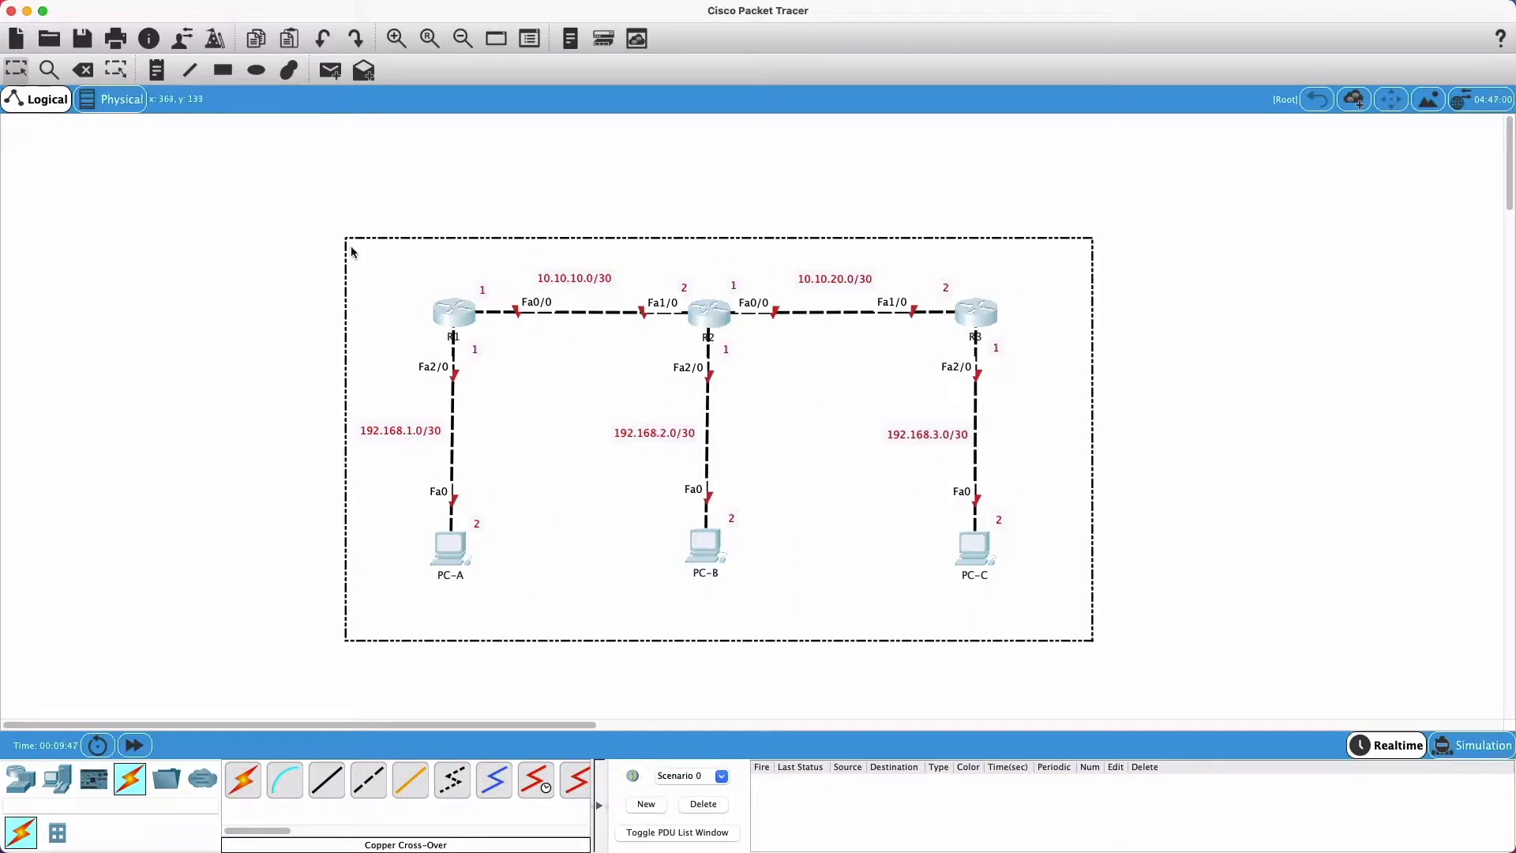
click(529, 384)
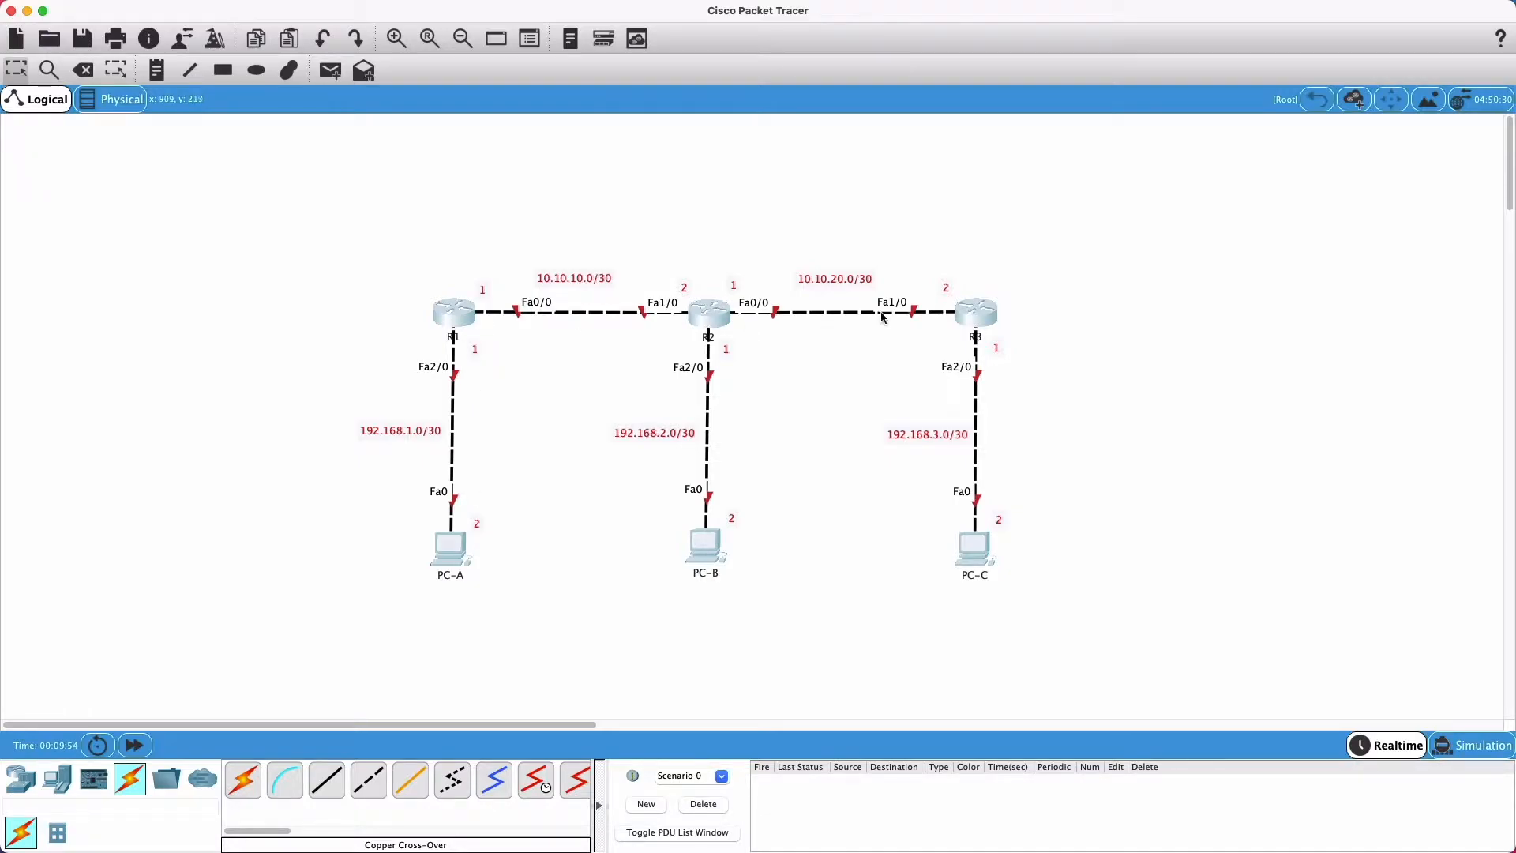
click(629, 642)
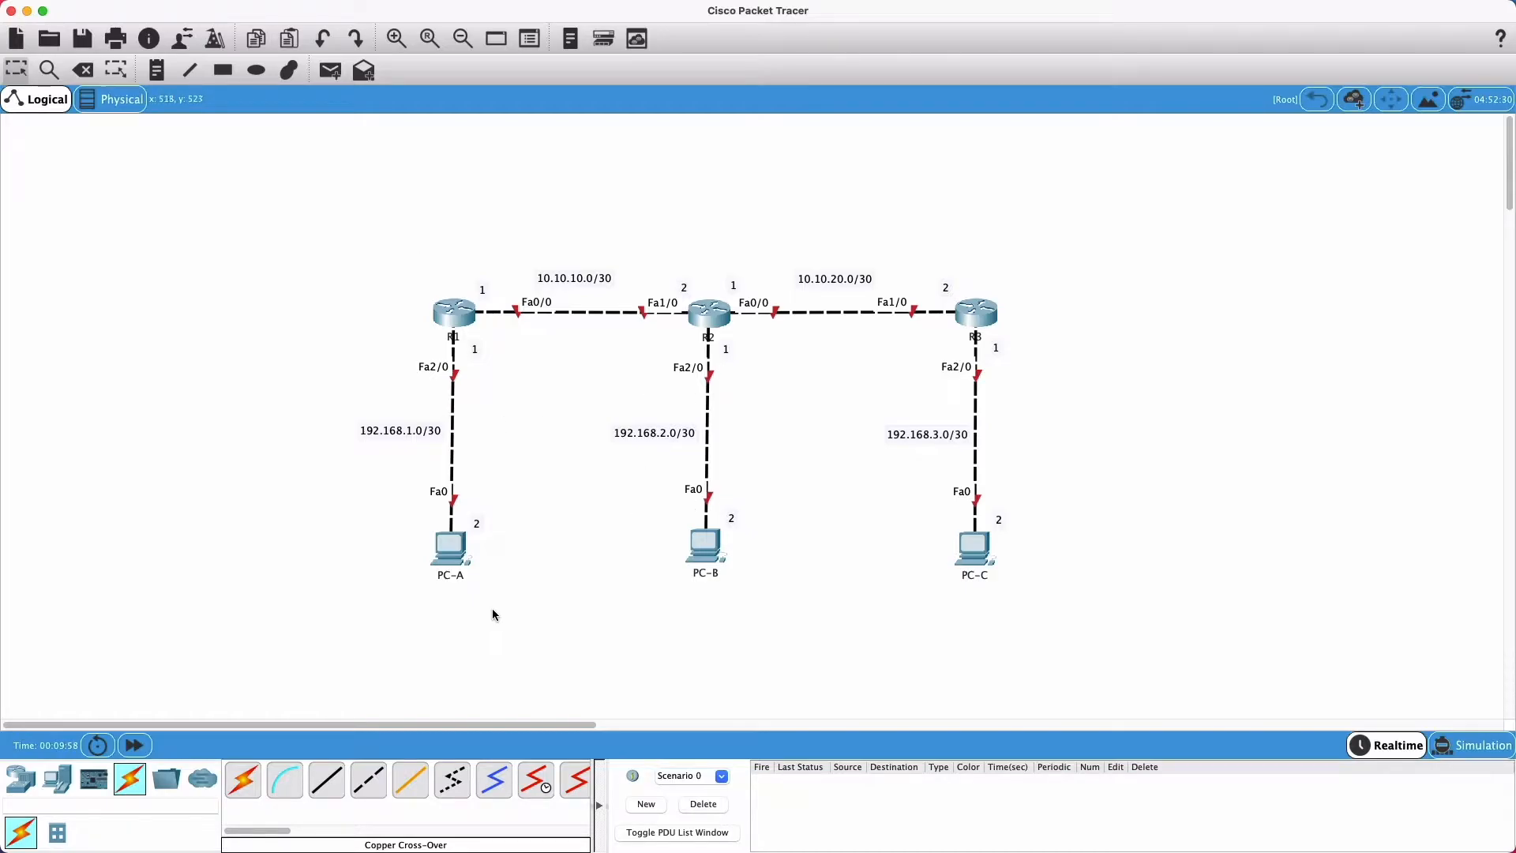
Step: Open PC-A's IP configuration and set its static IPv4 address to 192.168.1.2
click(453, 551)
drag(706, 193, 1199, 196)
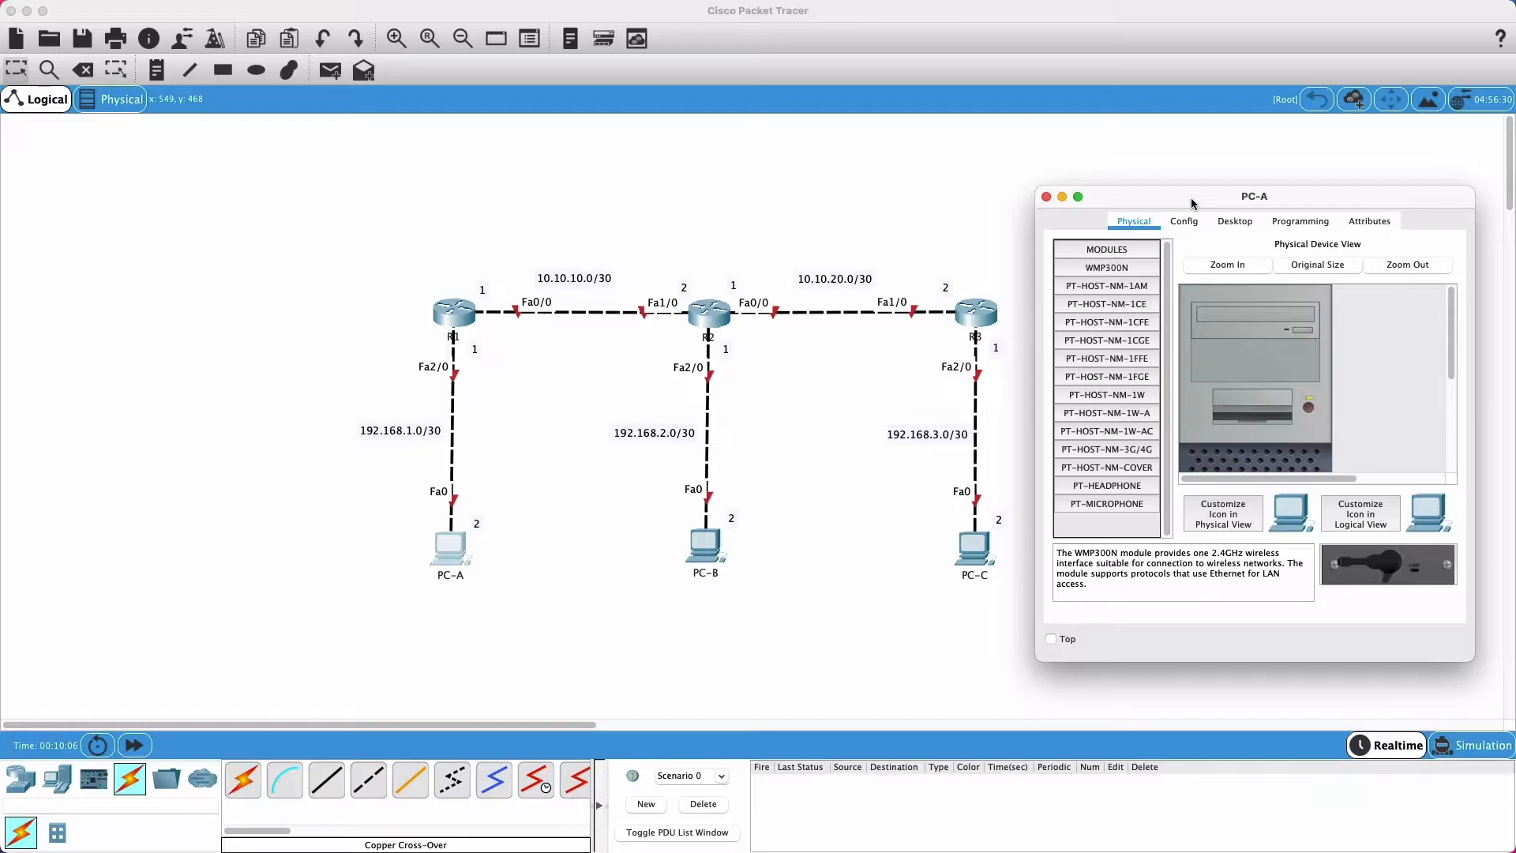
click(1237, 226)
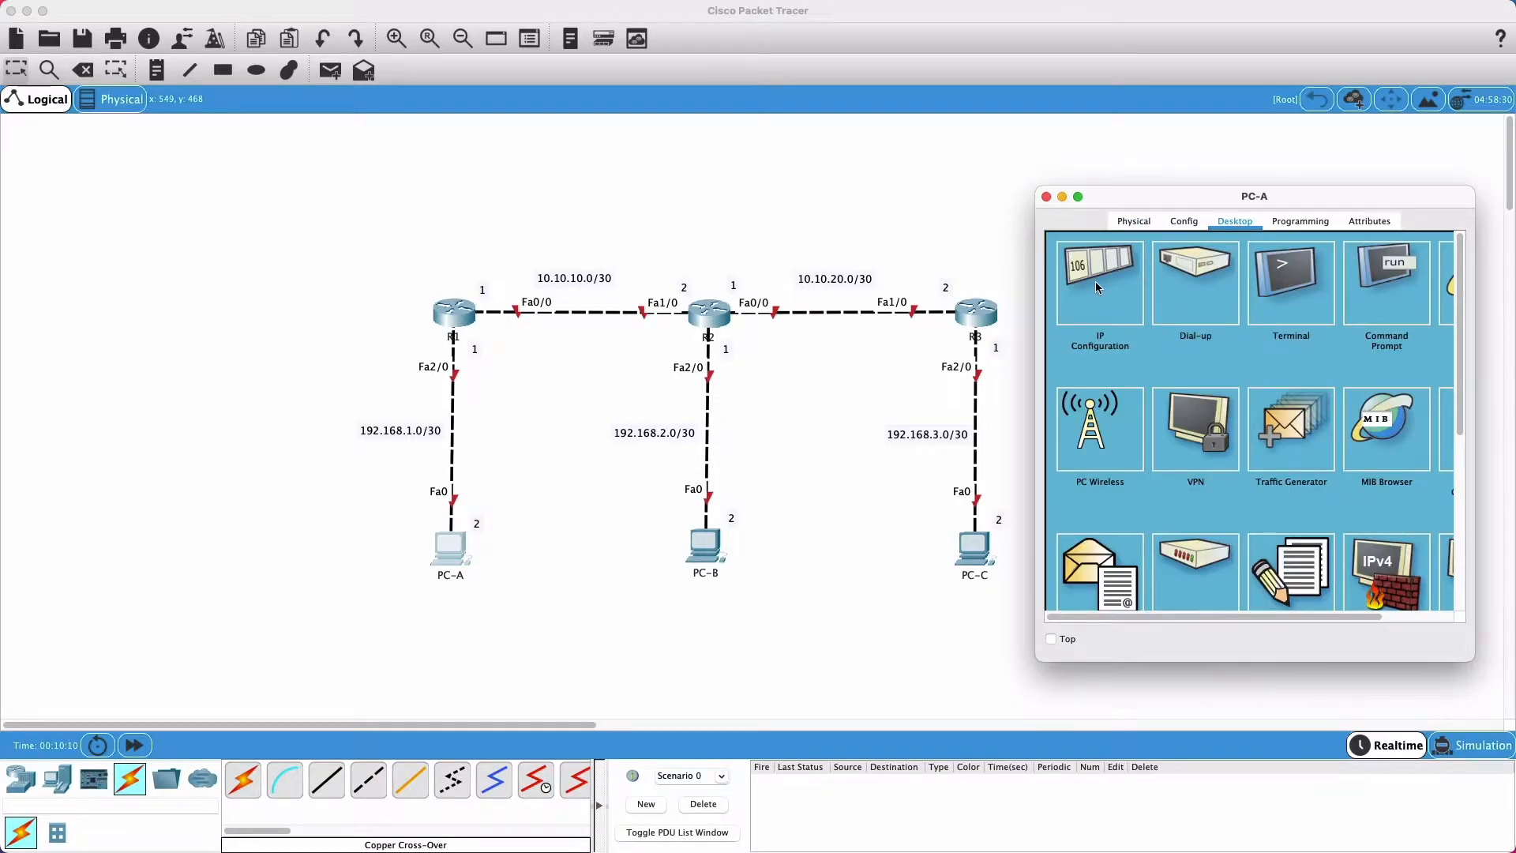
click(1096, 281)
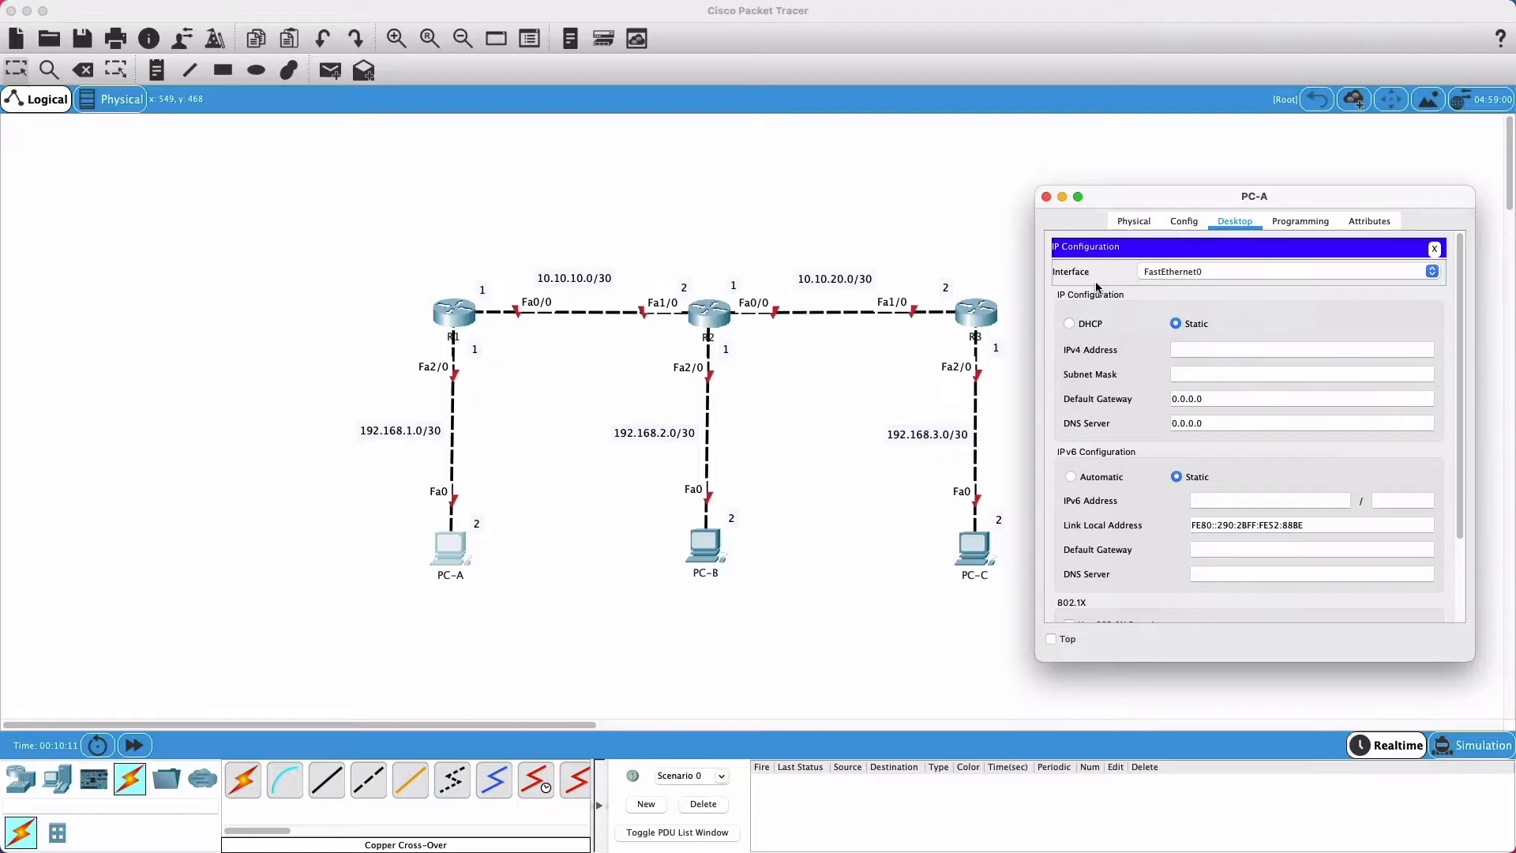
click(1199, 351)
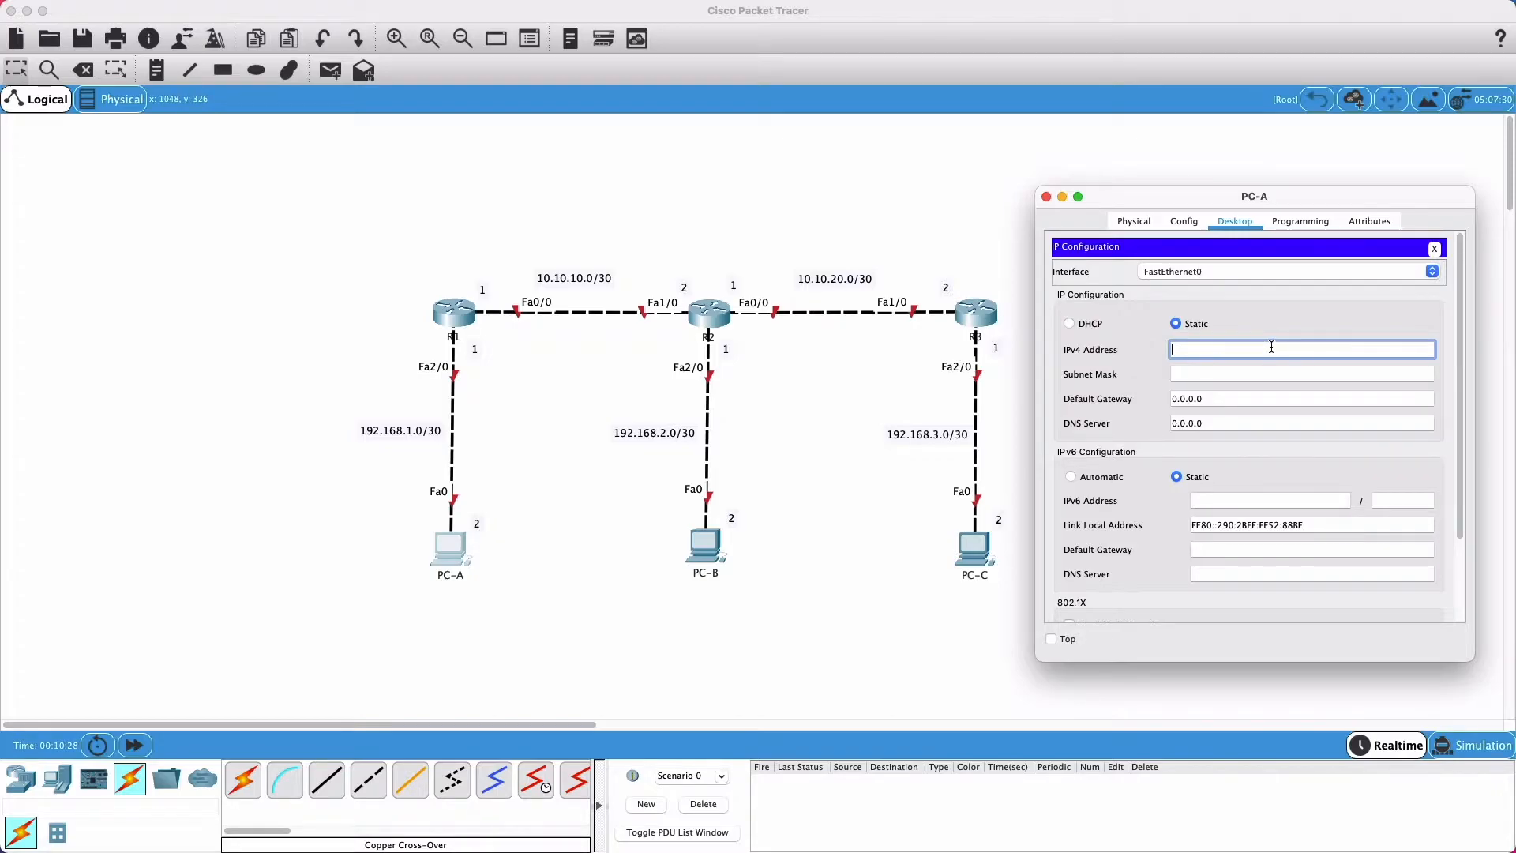
text(2.168.1.2)
Step: Set PC-A's subnet mask to 255.255.255.252
click(1259, 371)
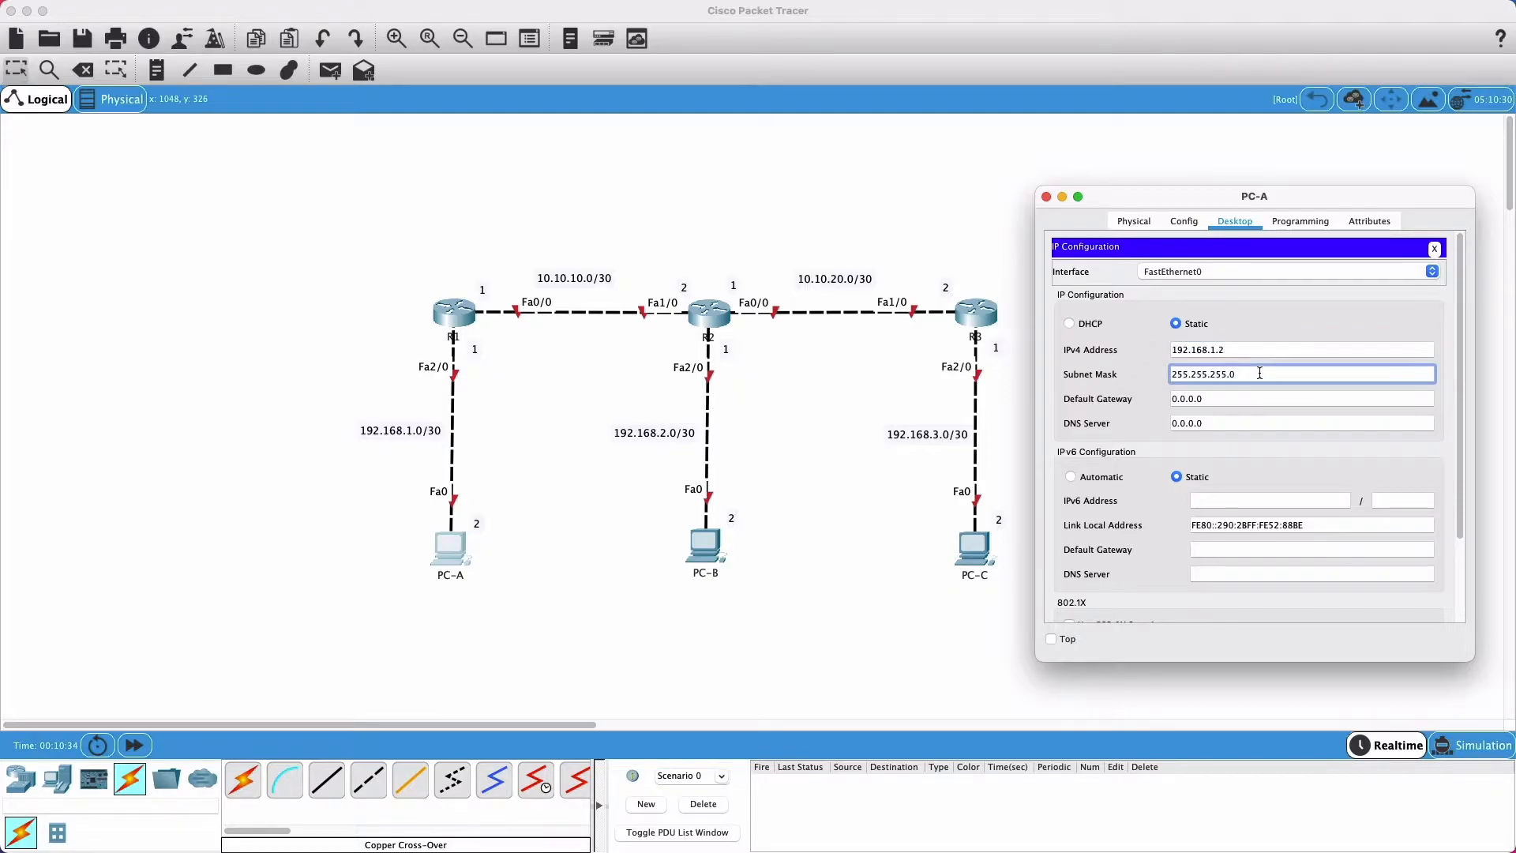
drag(1259, 376, 1160, 383)
double_click(1260, 373)
key(shift+Home)
text(255.255.255.252)
drag(1252, 374, 1170, 373)
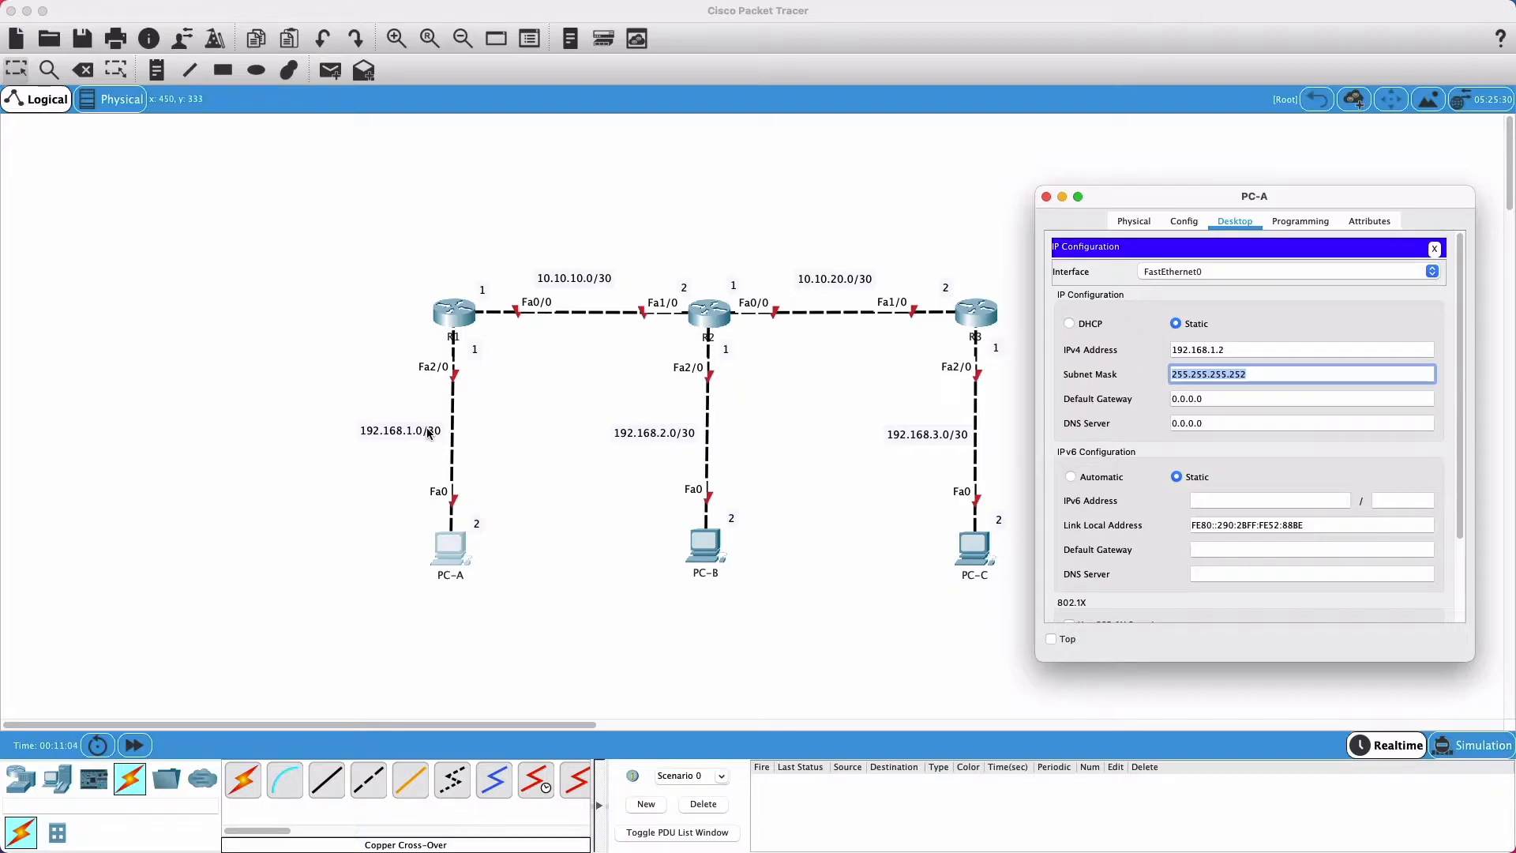
click(1146, 416)
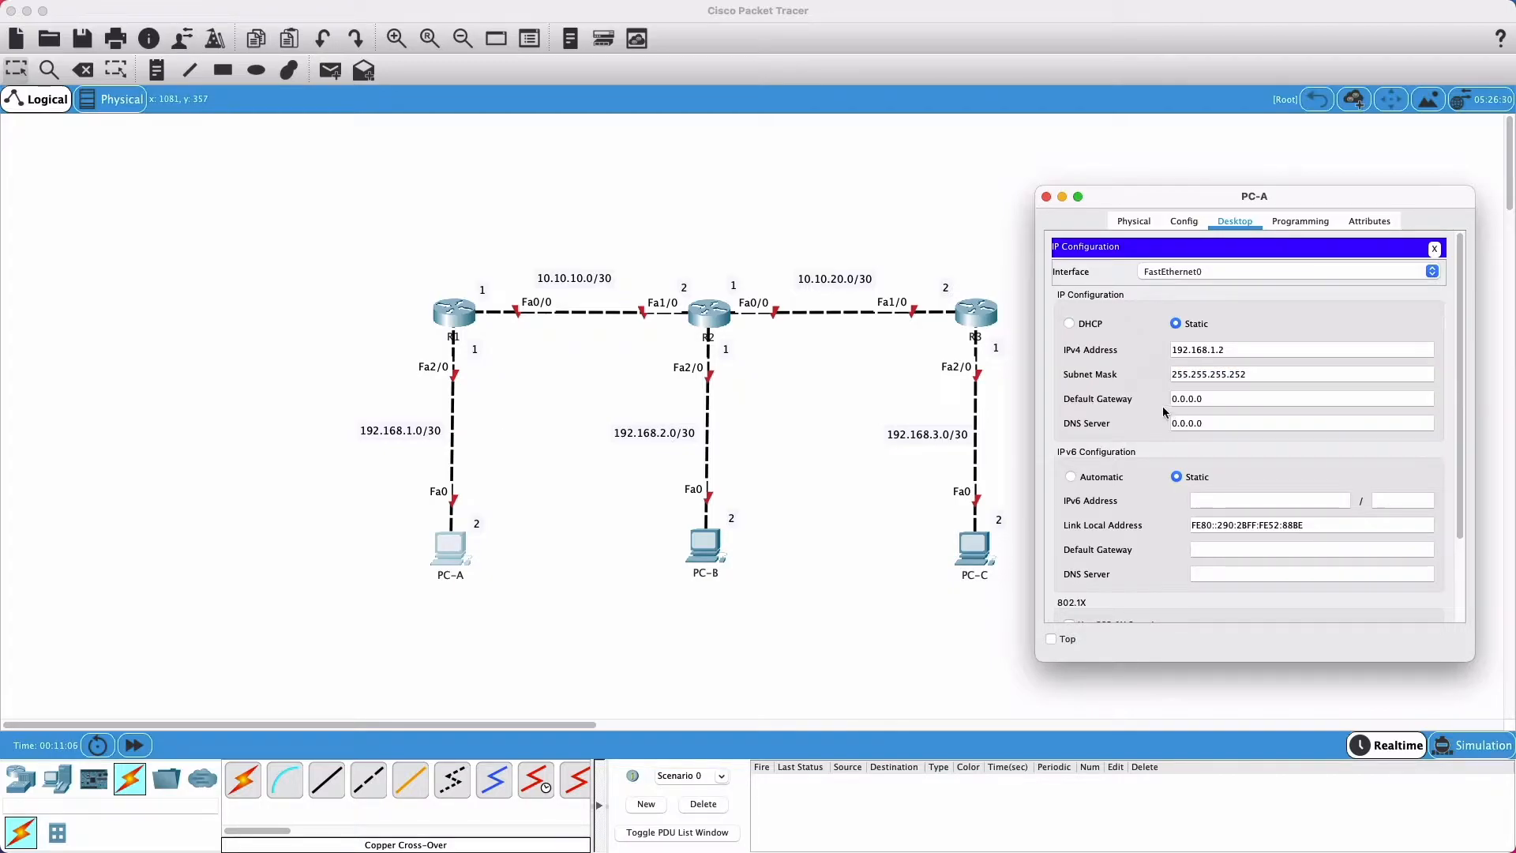
Step: Set PC-A's IPv4 default gateway to 192.168.1.1
double_click(1221, 398)
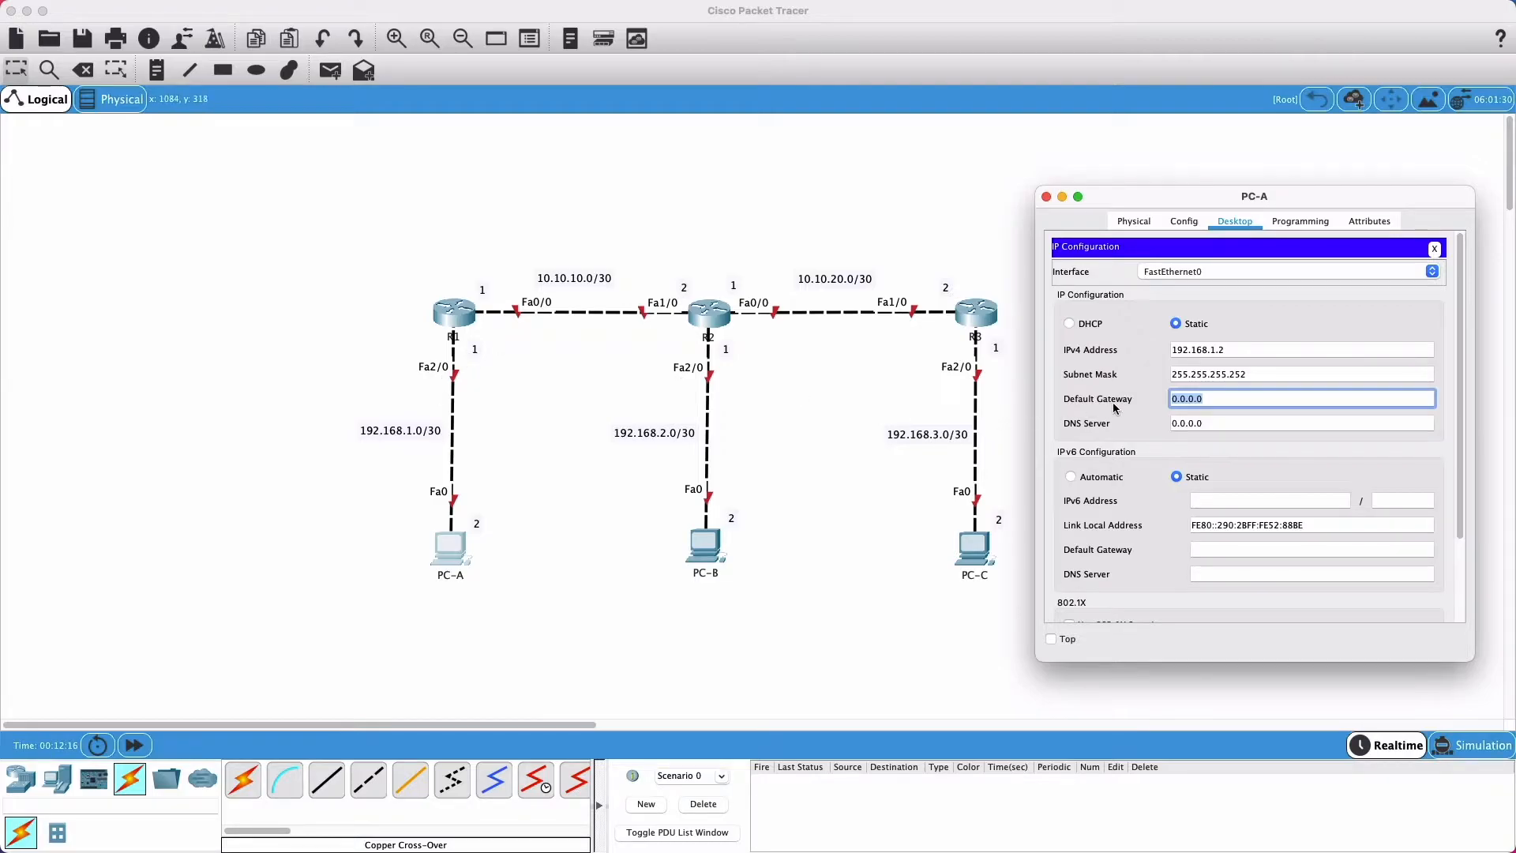
text(192.168.1.1)
key(Return)
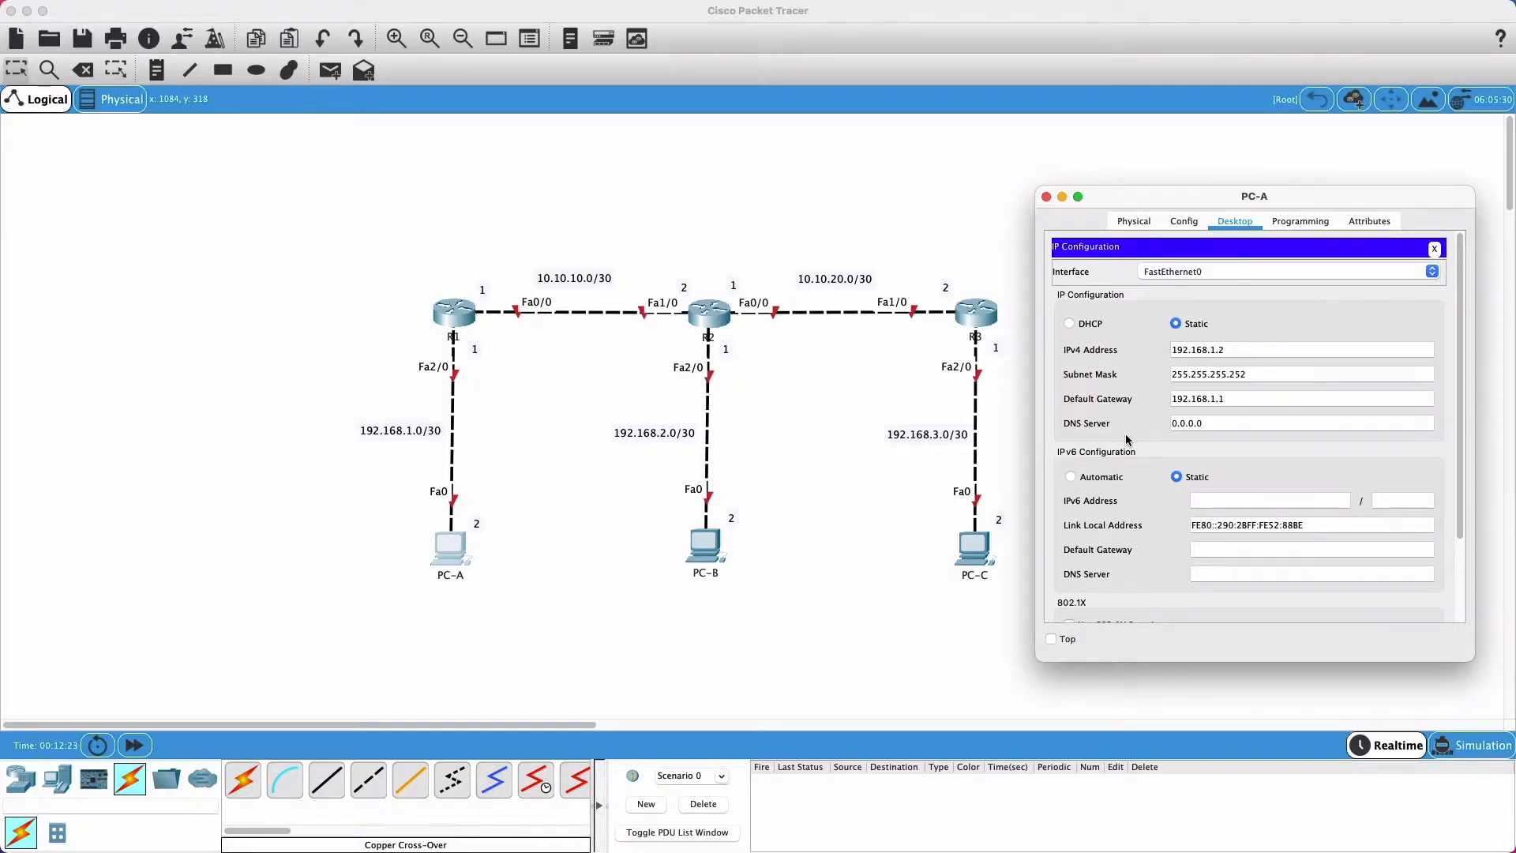
triple_click(1239, 399)
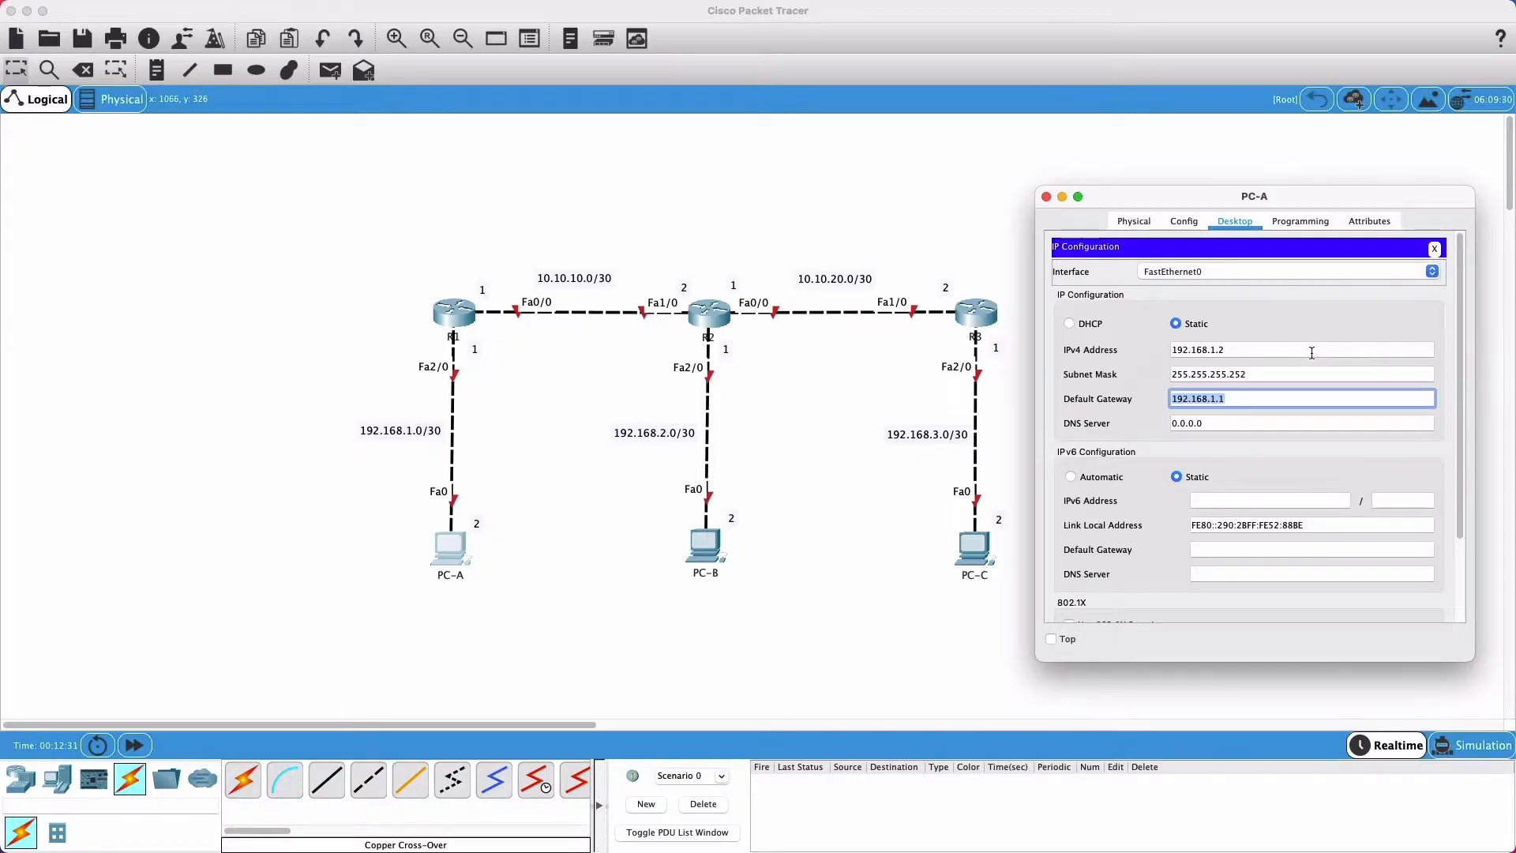
Step: Close PC-A's IP configuration and its device window
drag(1263, 353, 1135, 353)
drag(1232, 399, 1132, 417)
click(1106, 426)
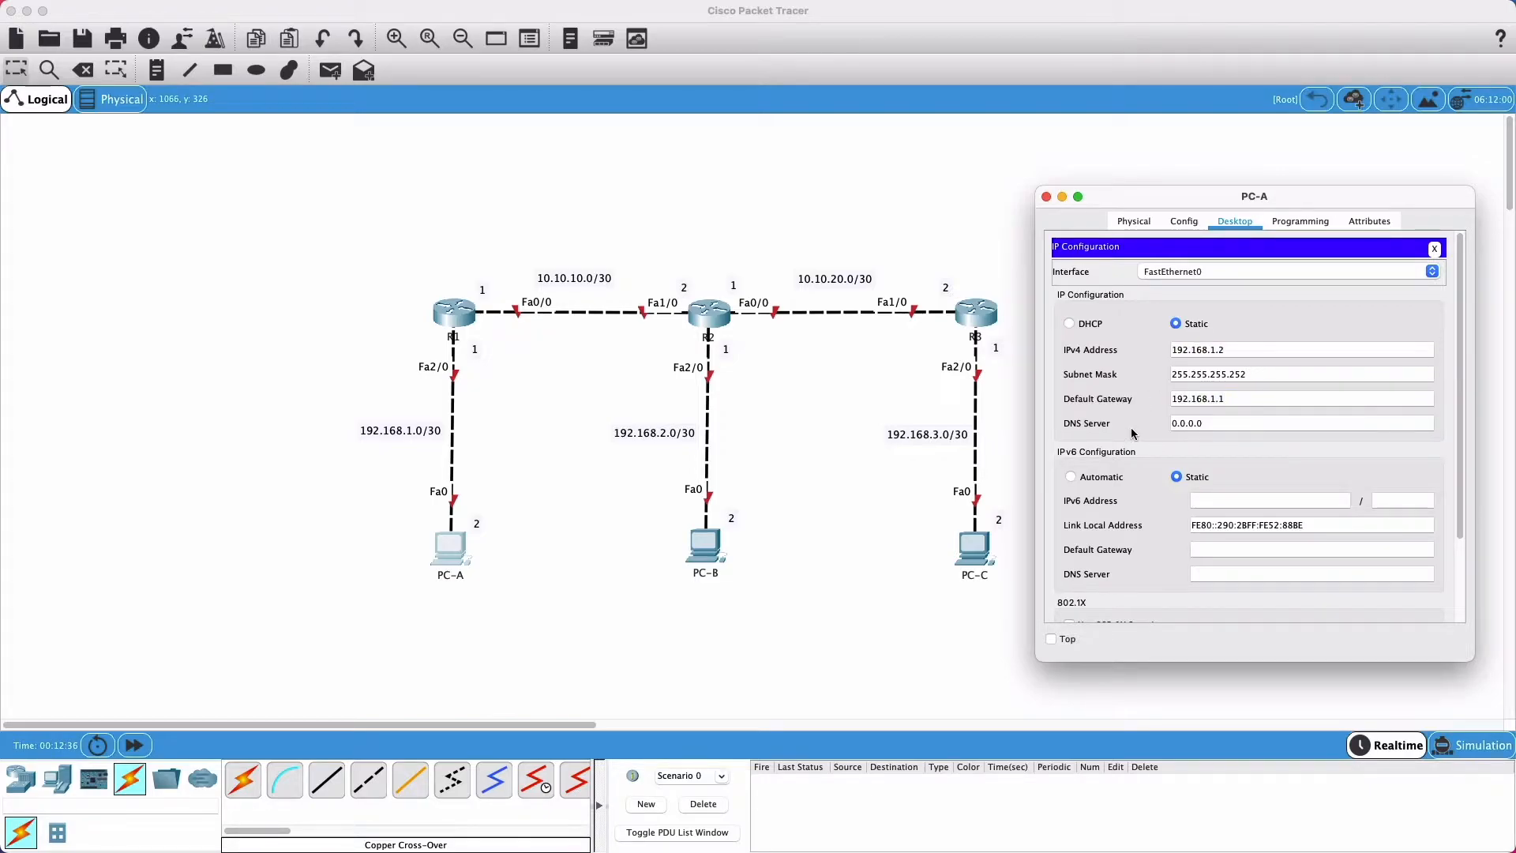
click(1434, 249)
click(1048, 198)
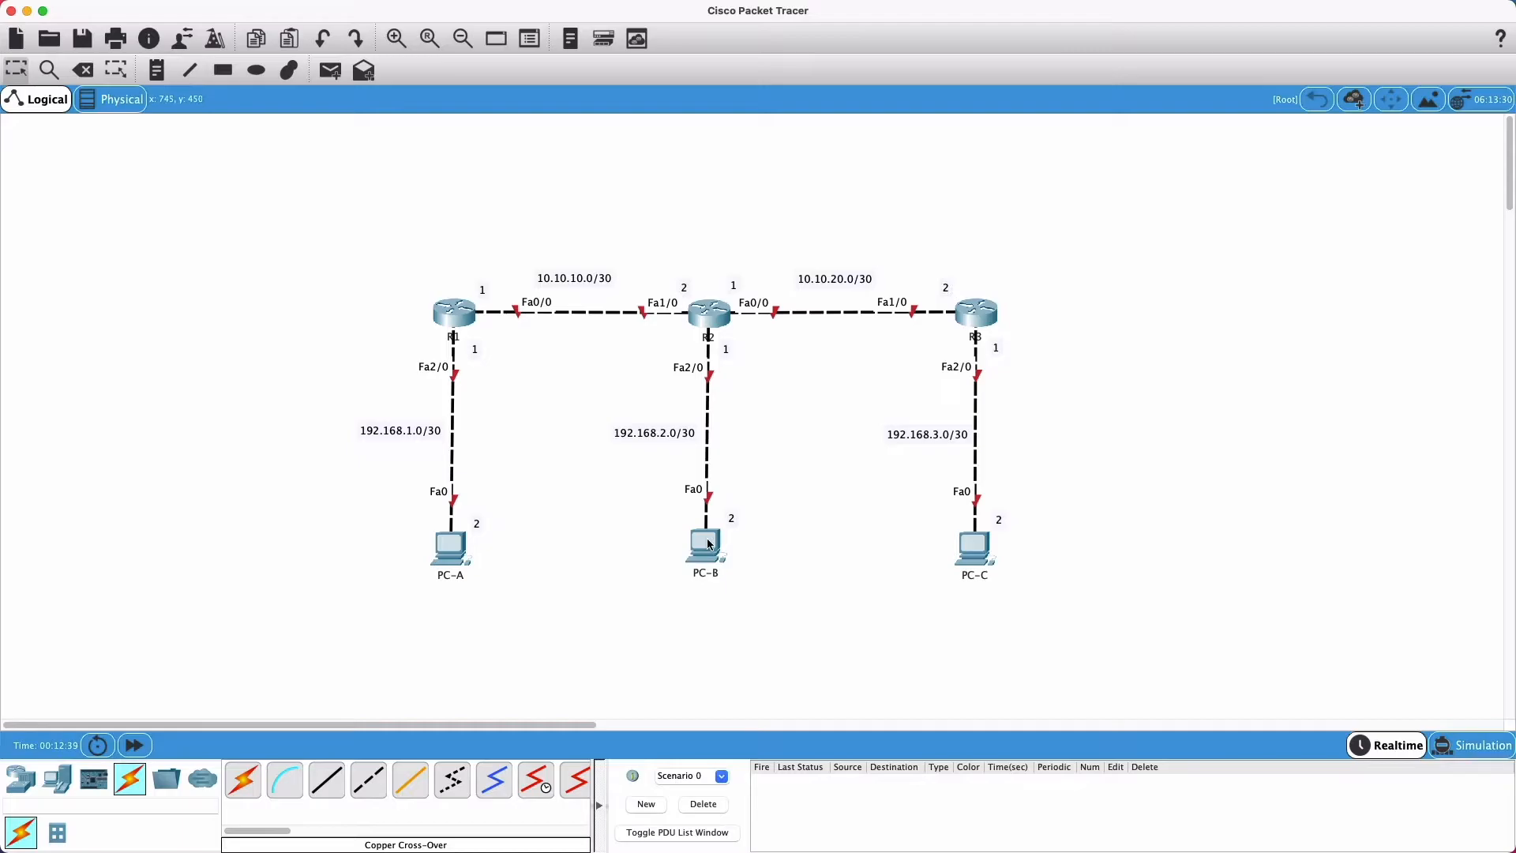
Step: Open PC-B's IP configuration and set its static IPv4 address to 192.168.2.2
mouse_move(708, 544)
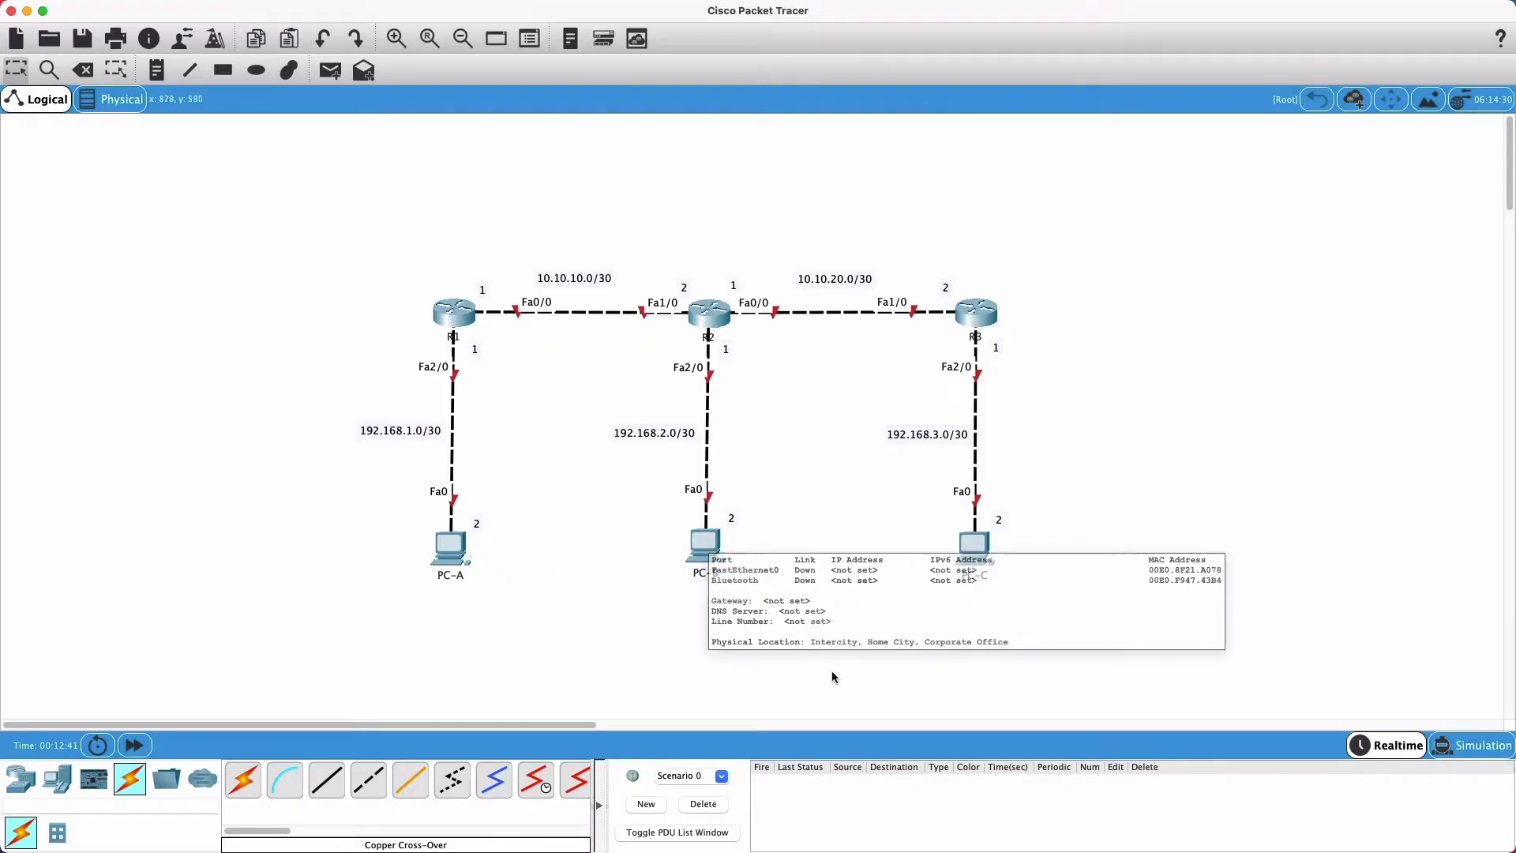
click(707, 544)
drag(704, 192, 1191, 193)
click(1227, 215)
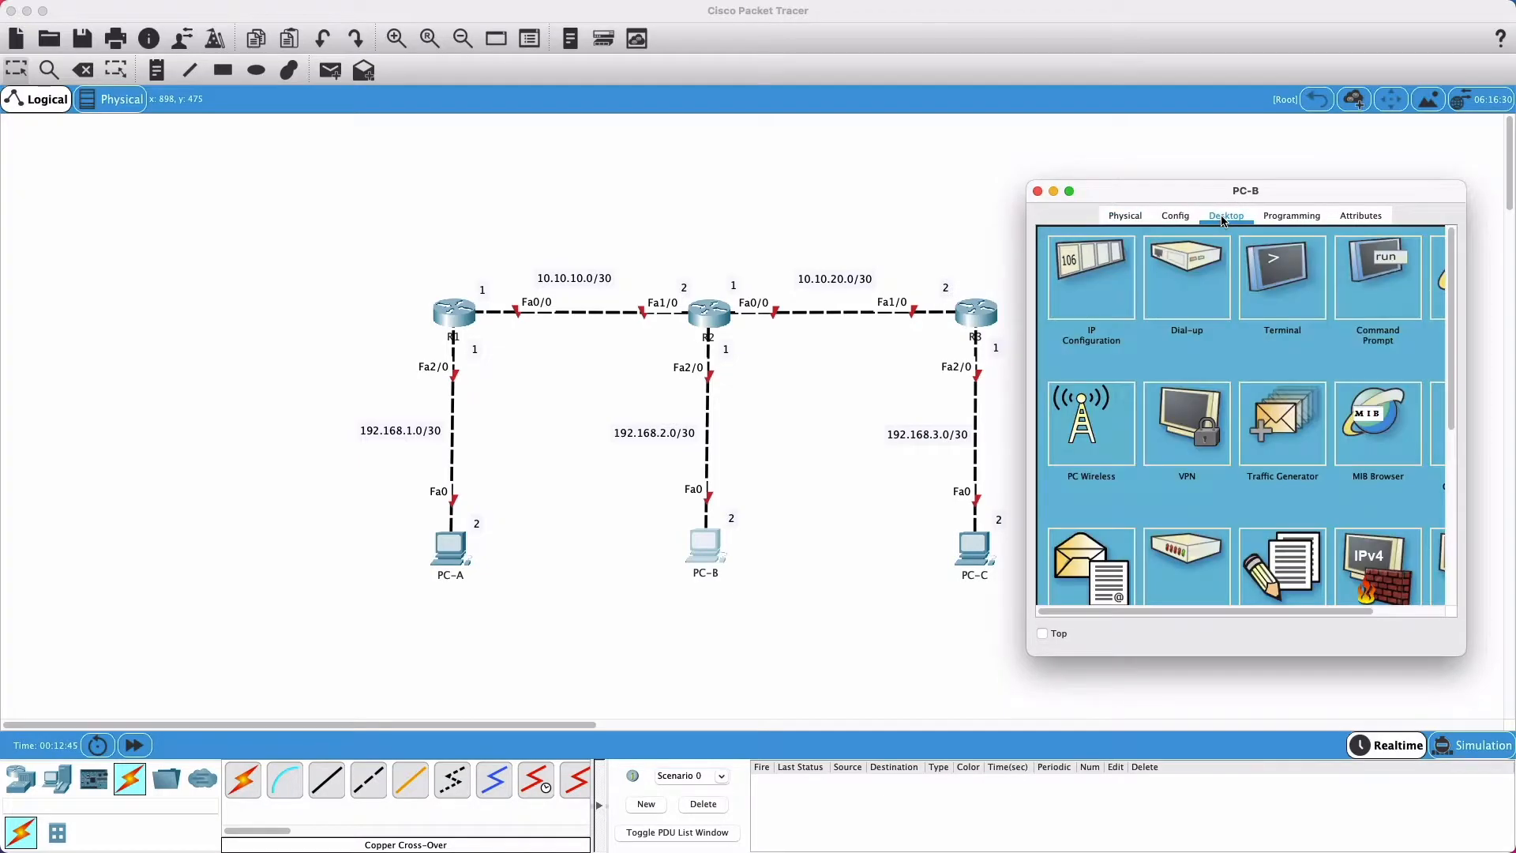
click(1106, 286)
click(1208, 342)
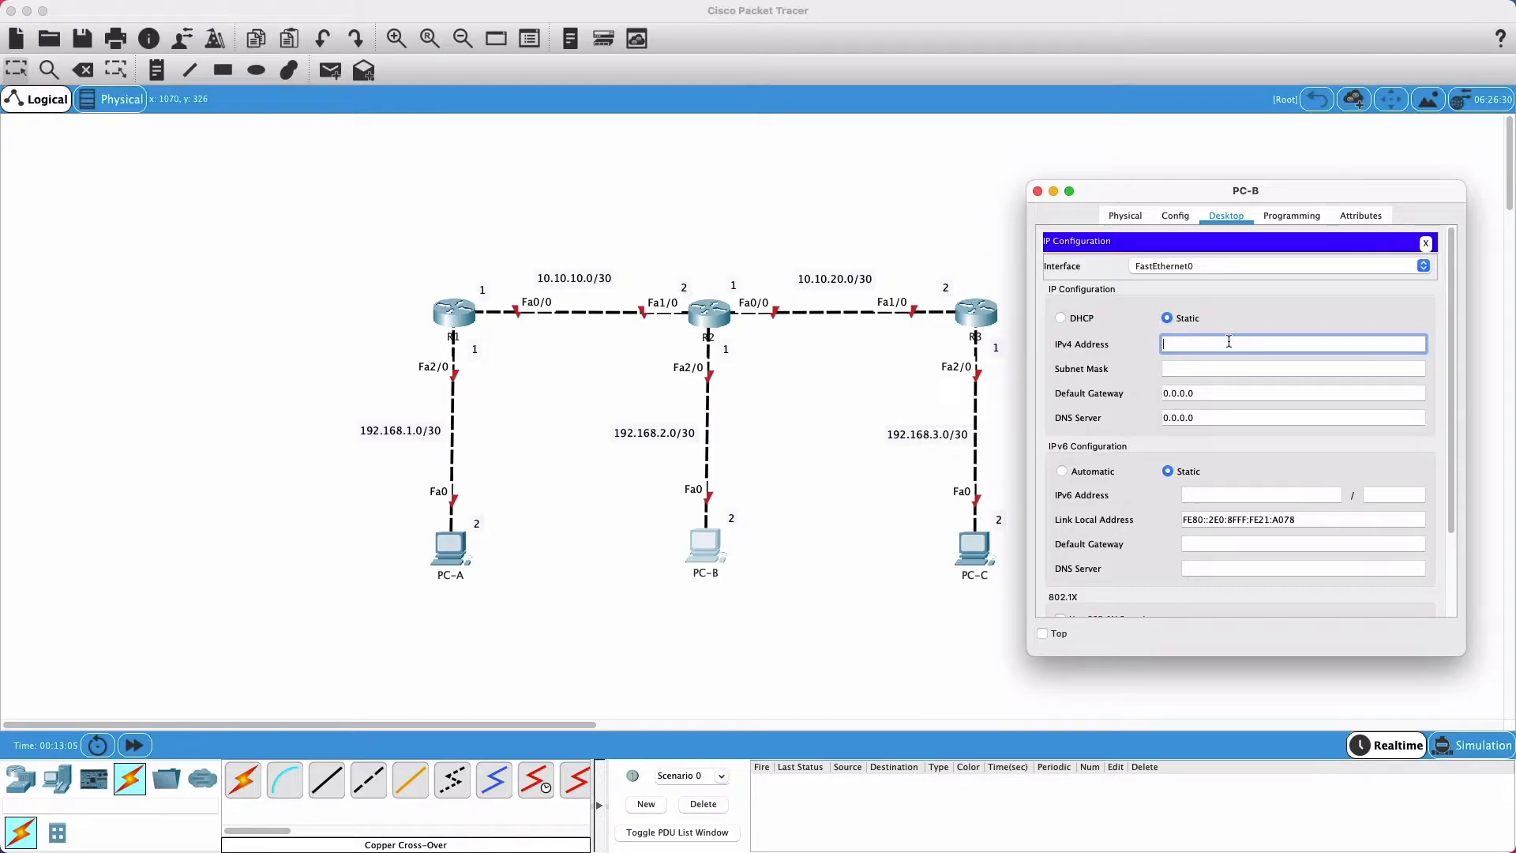
text(92.168.2.2)
Step: Set PC-B's subnet mask to 255.255.255.252 and its default gateway to 192.168.2.1, closing the device window
click(1230, 368)
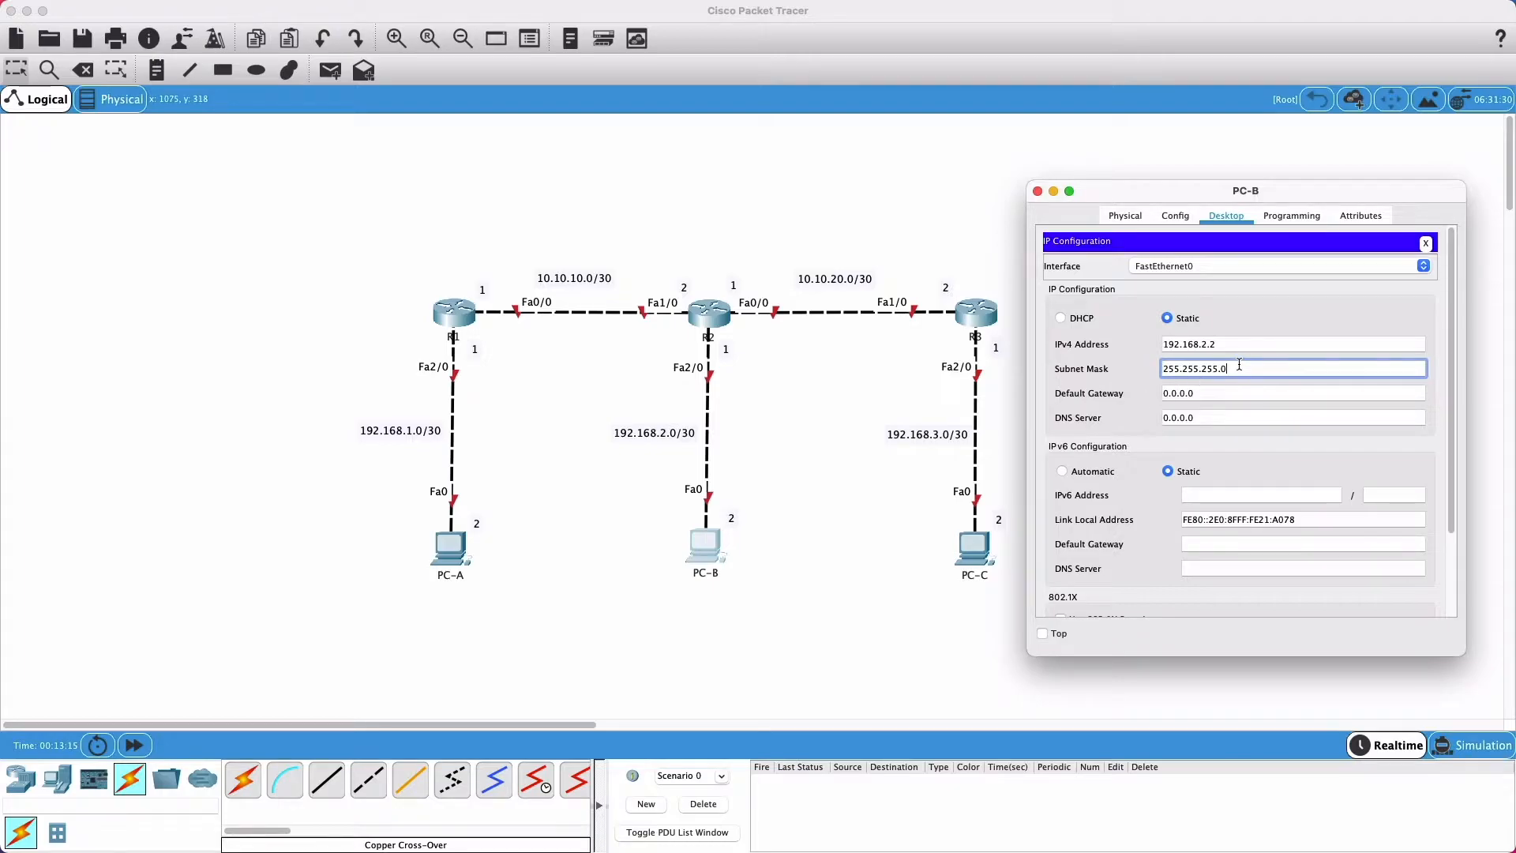
text(252)
key(Tab)
text(192.)
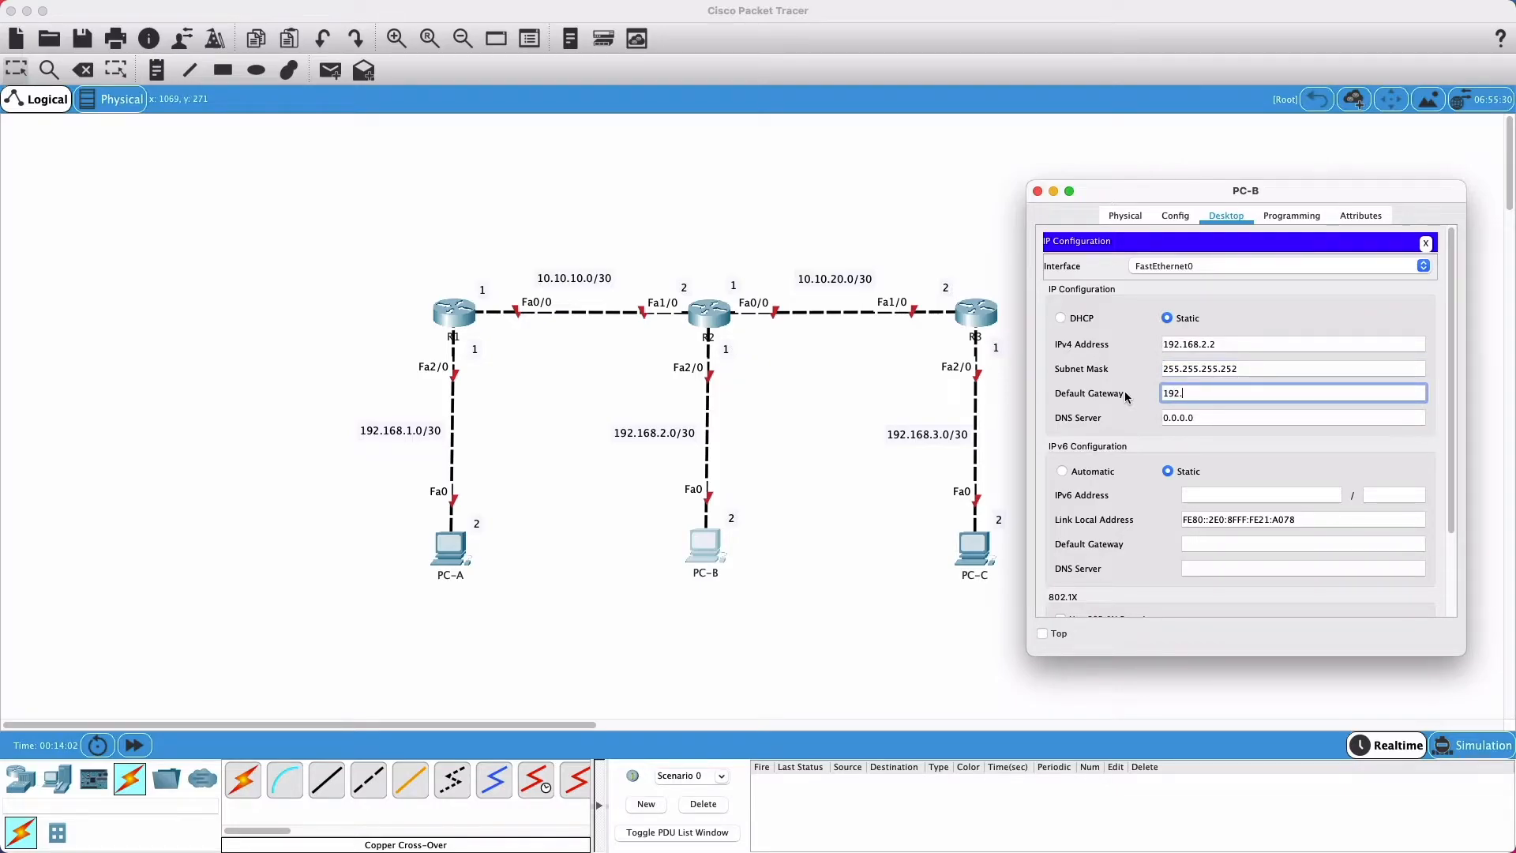
text(168.2.1)
double_click(1200, 392)
key(Escape)
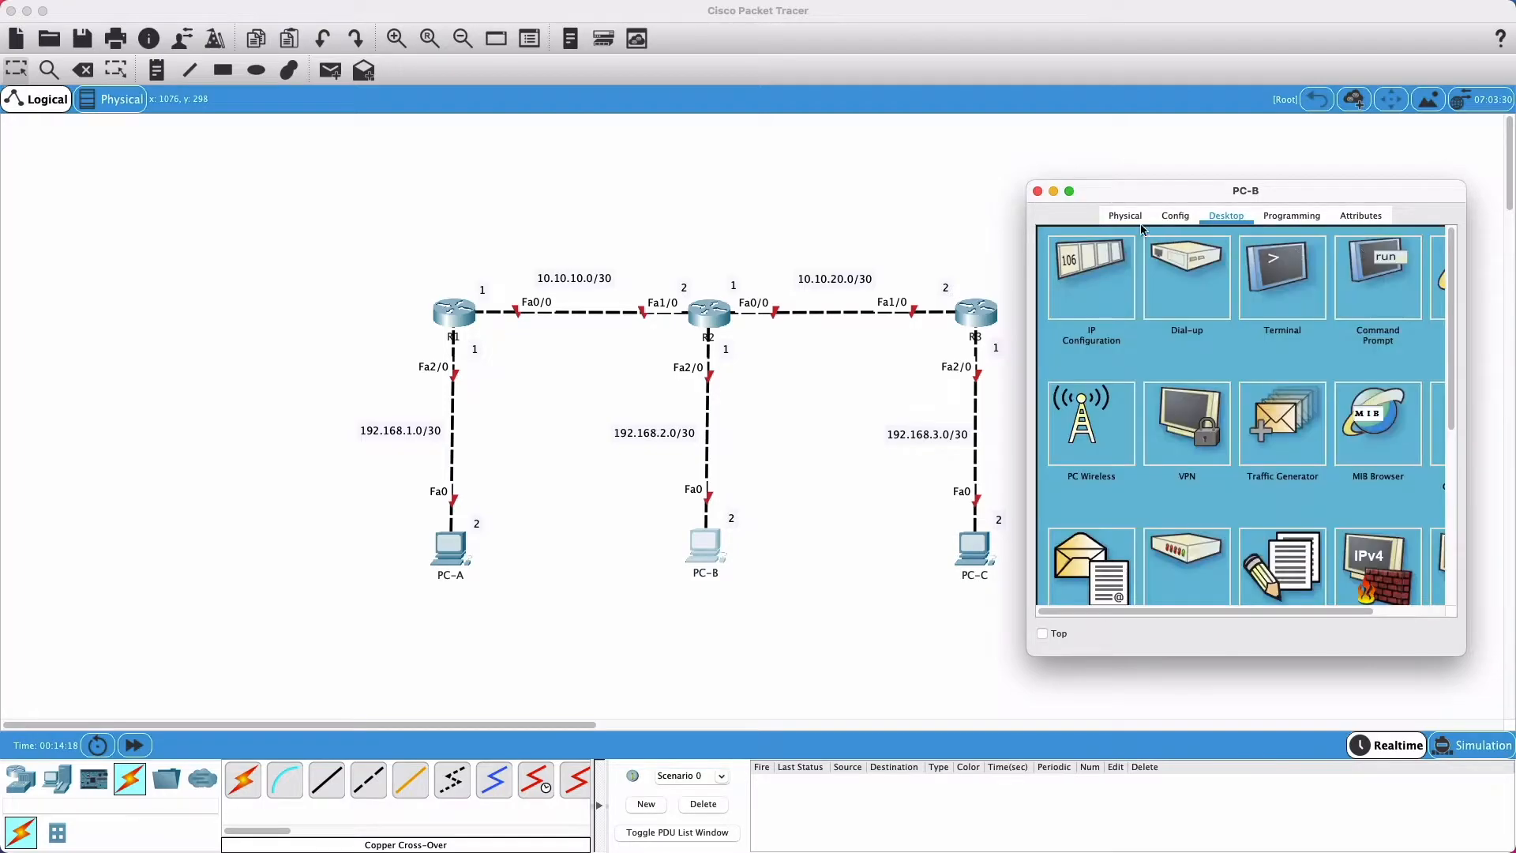
click(1038, 192)
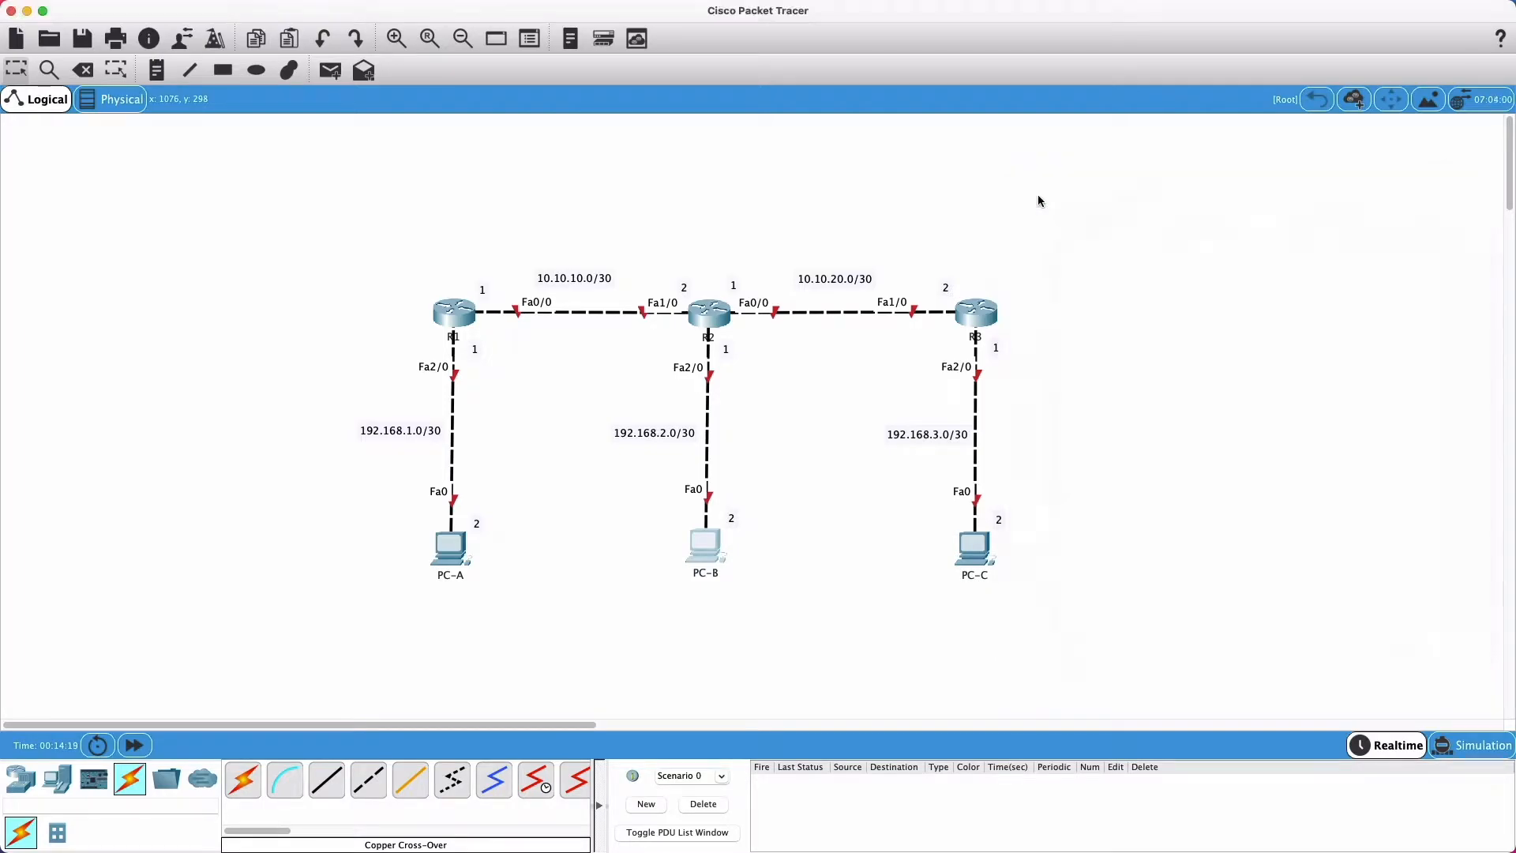
Step: Open PC-C's IP configuration and set its static IPv4 address to 192.168.3.2
click(976, 555)
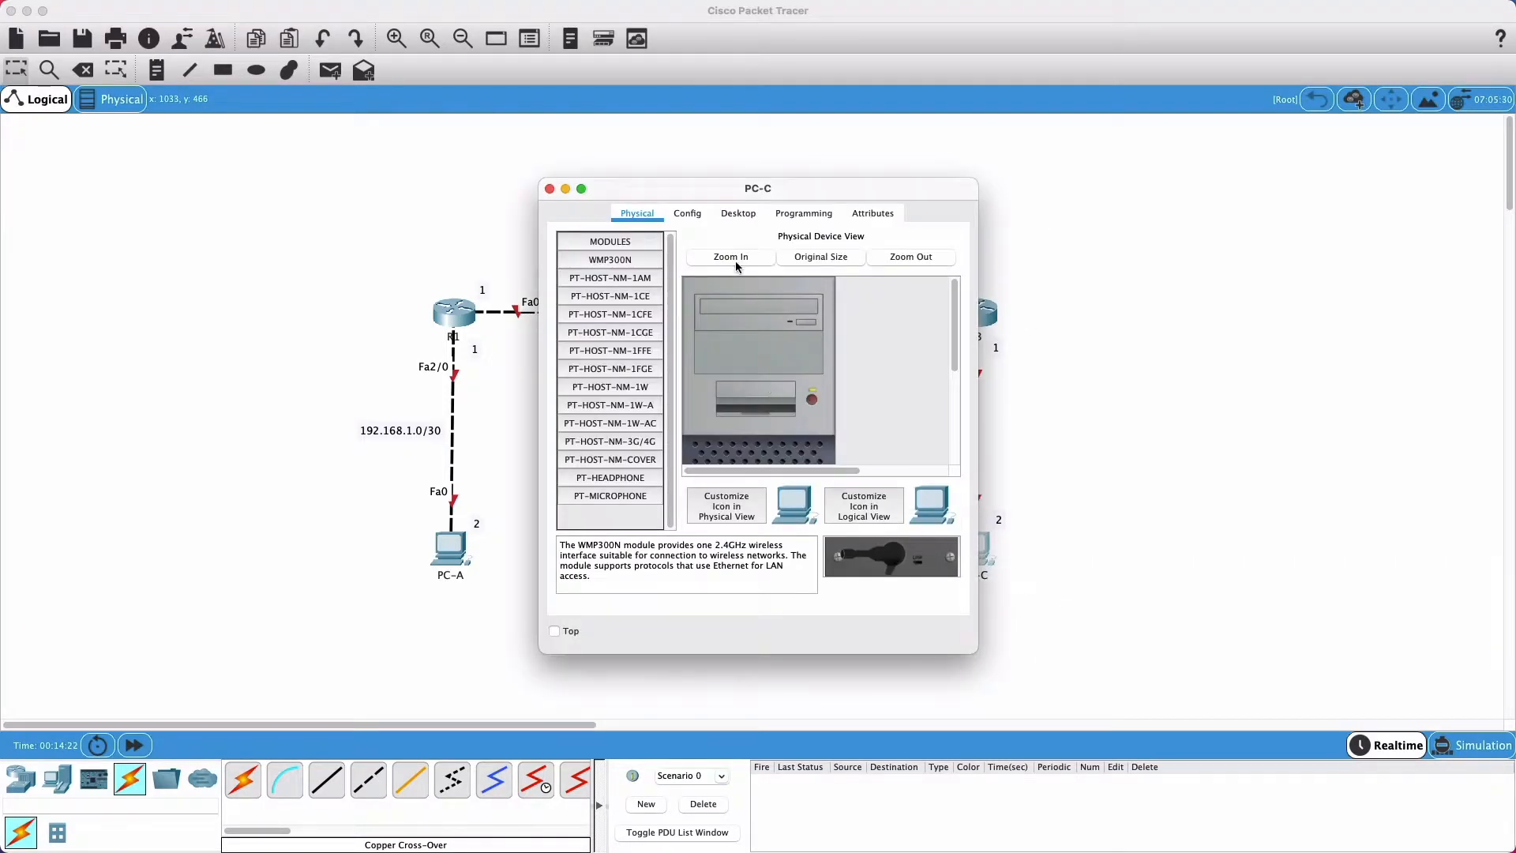
drag(730, 195, 1216, 208)
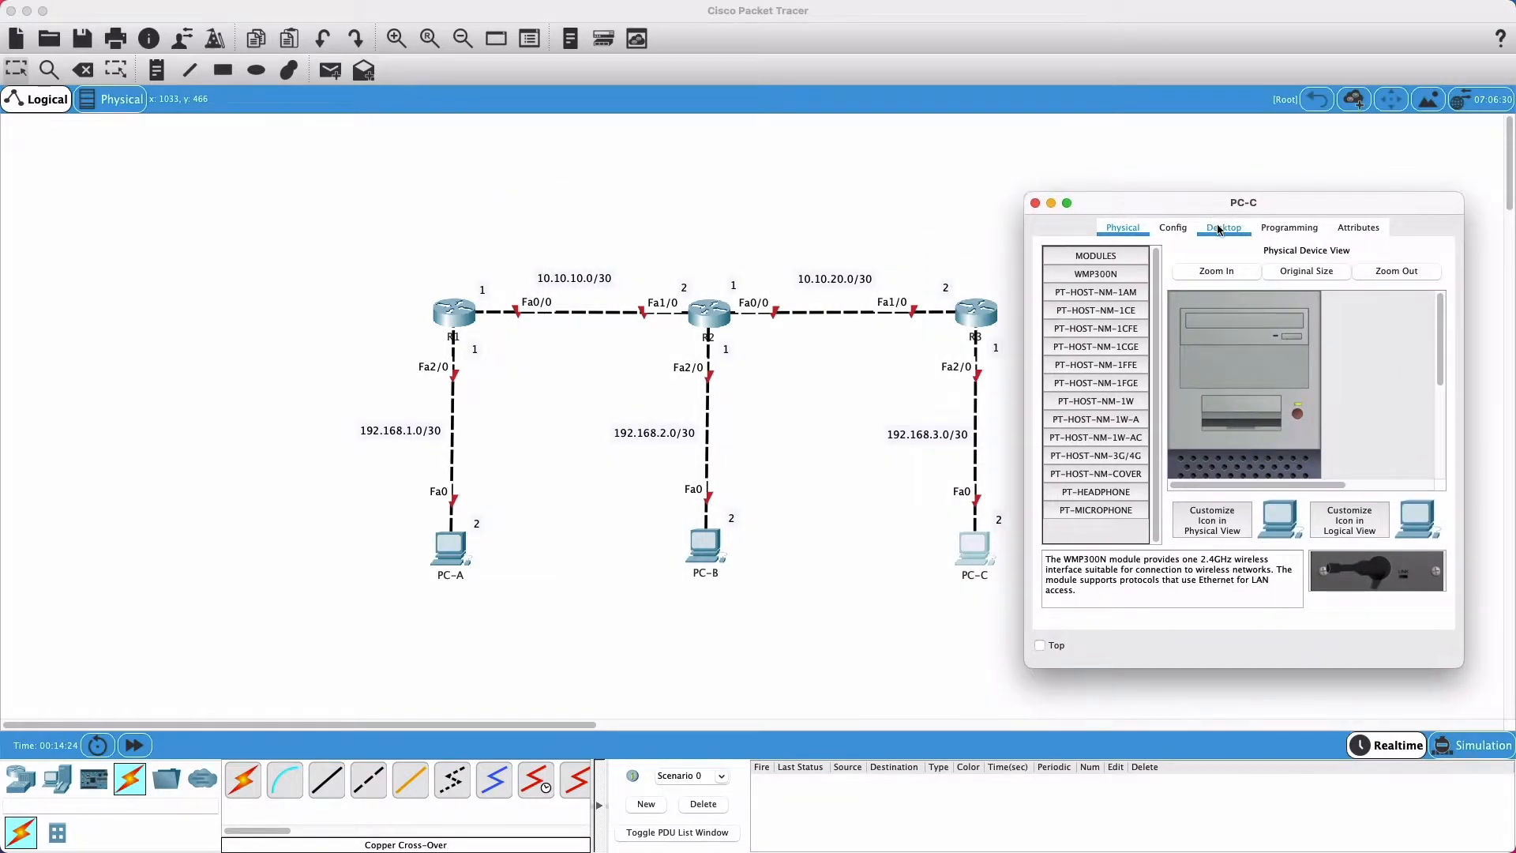
click(1224, 229)
click(1110, 298)
click(1211, 360)
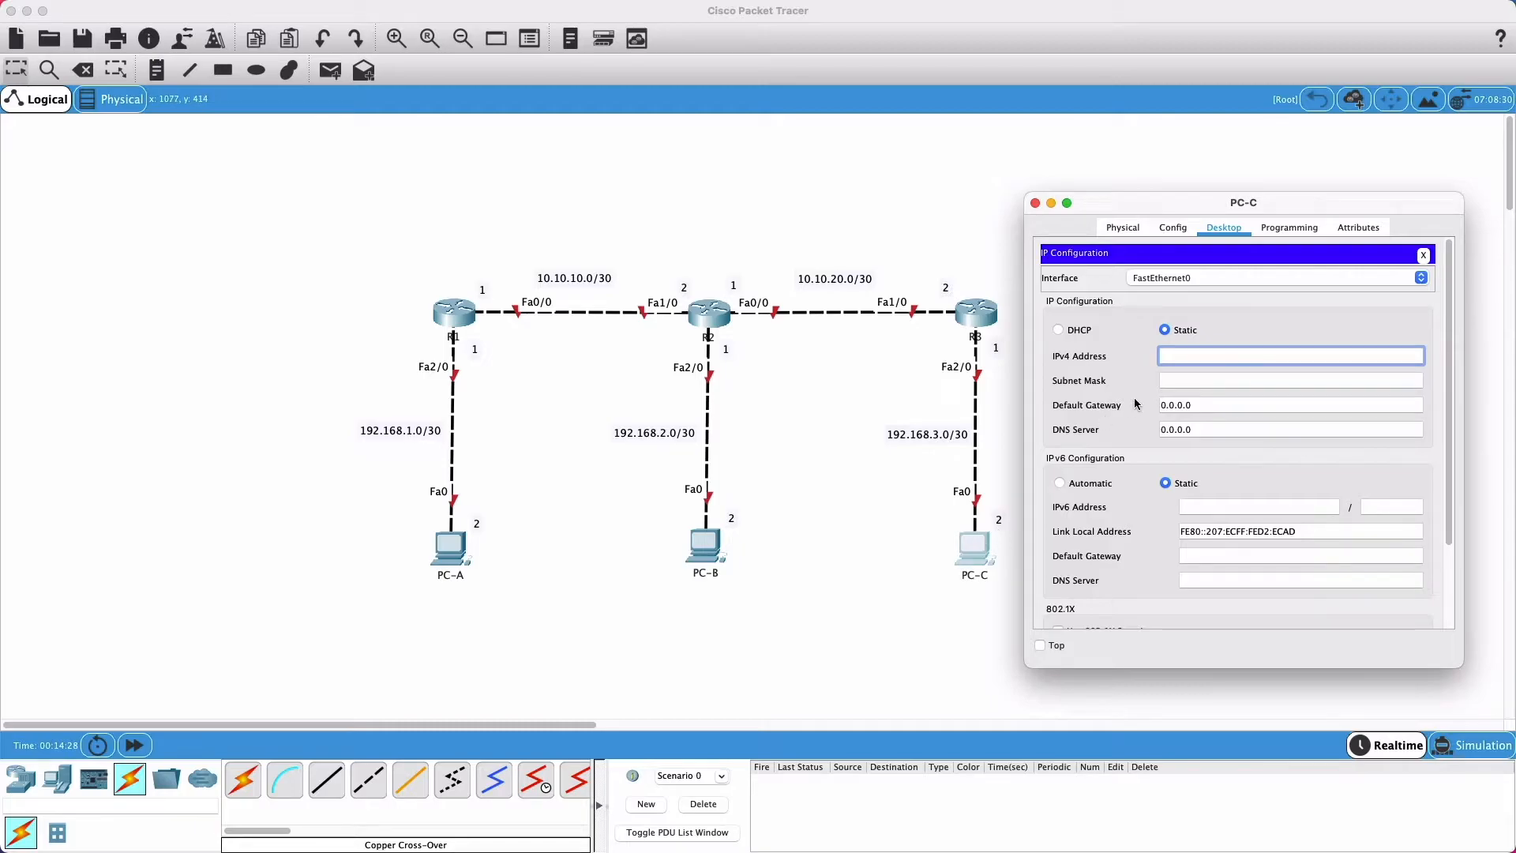
text(192.168.3.2)
Step: Set PC-C's subnet mask to 255.255.255.252 and its default gateway to 192.168.3.1, closing the device window
click(1264, 383)
text(255.255.255.252)
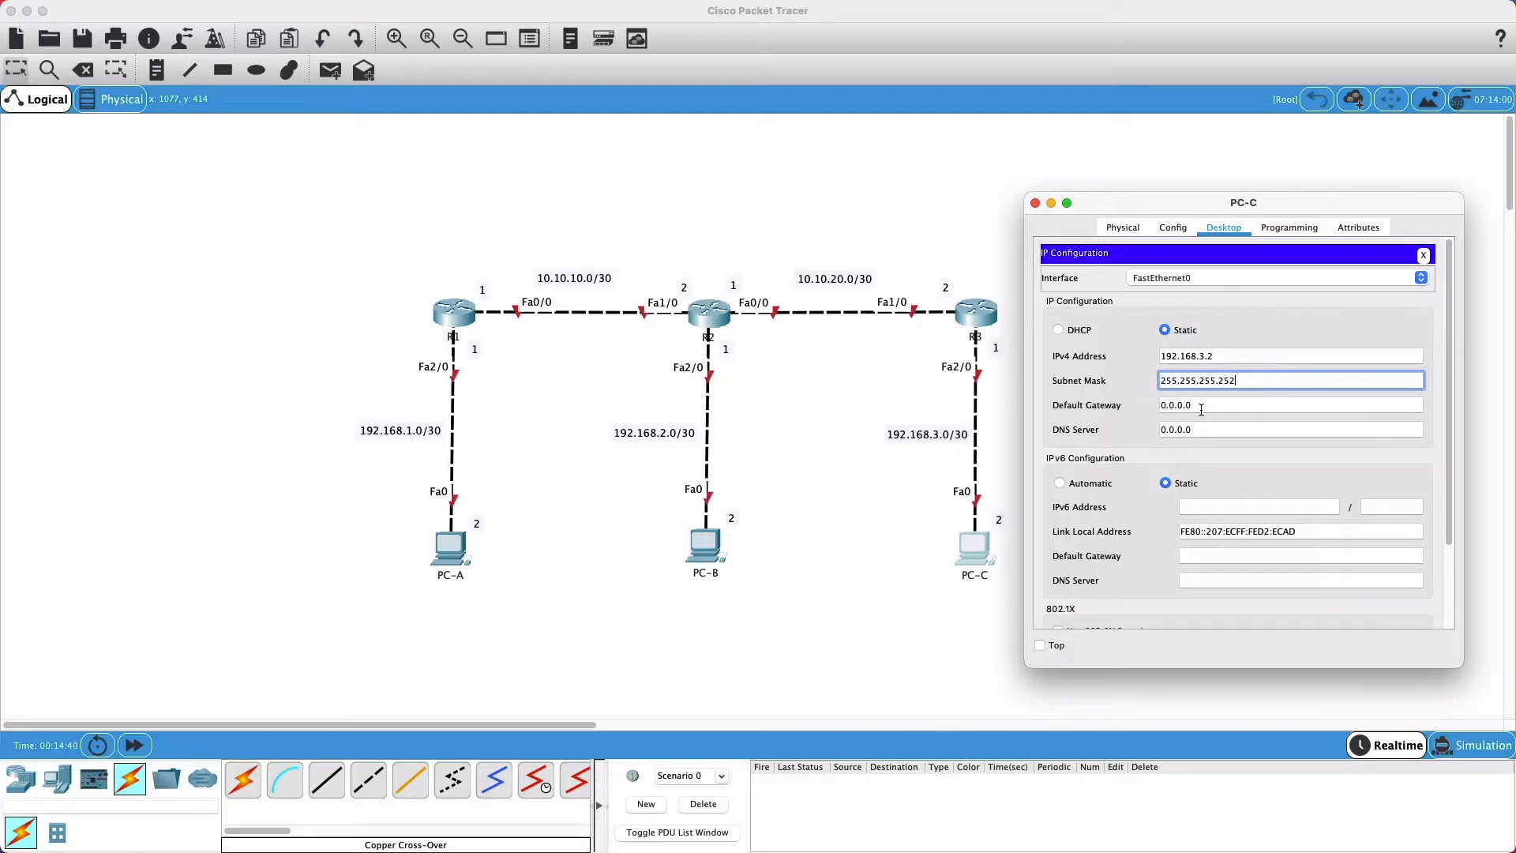
key(Tab)
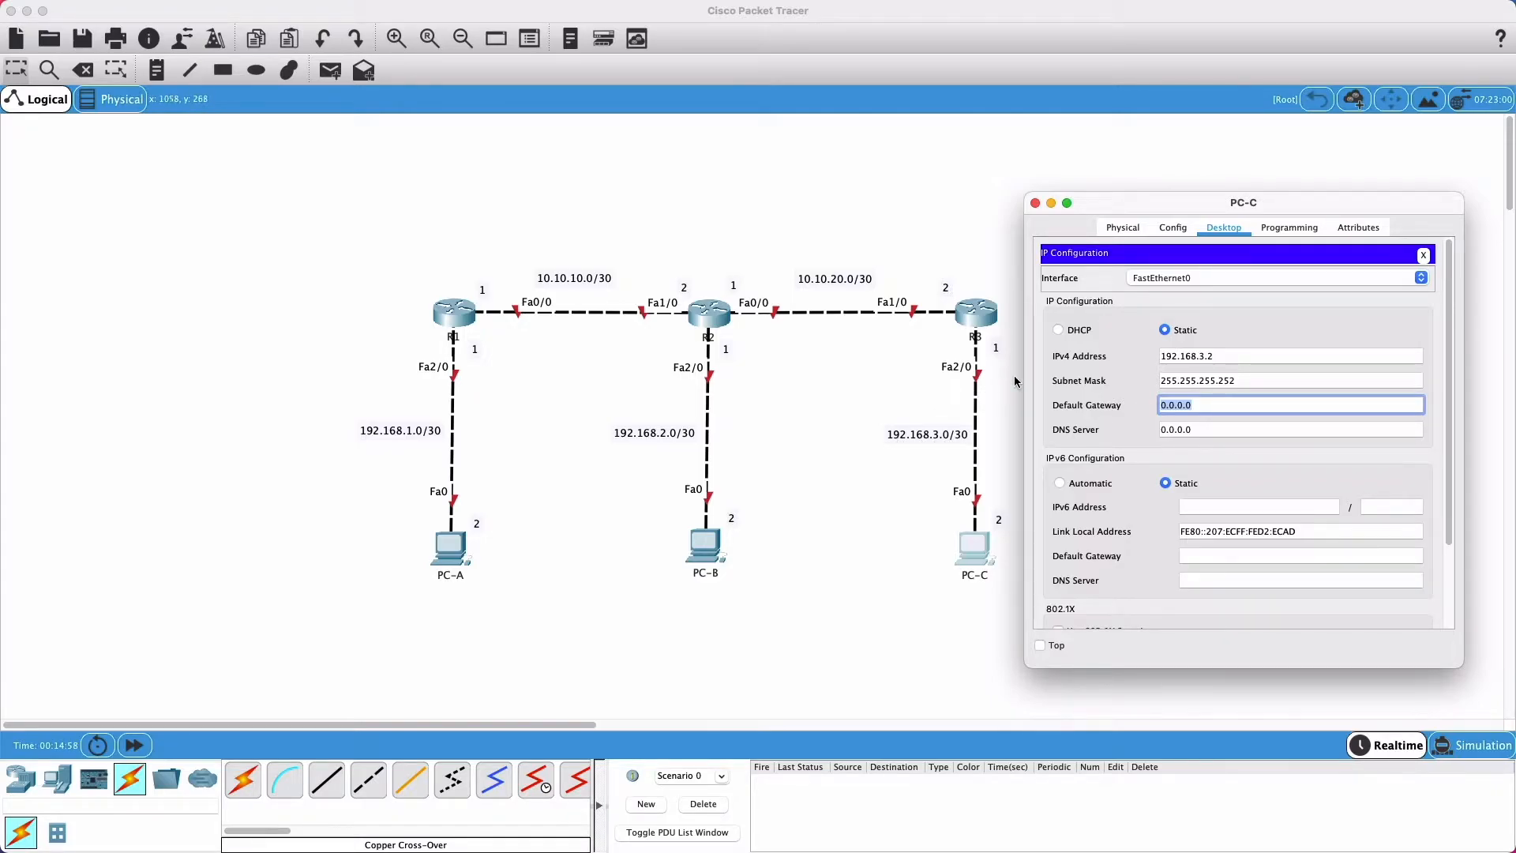
text(192.168.3.1)
key(Return)
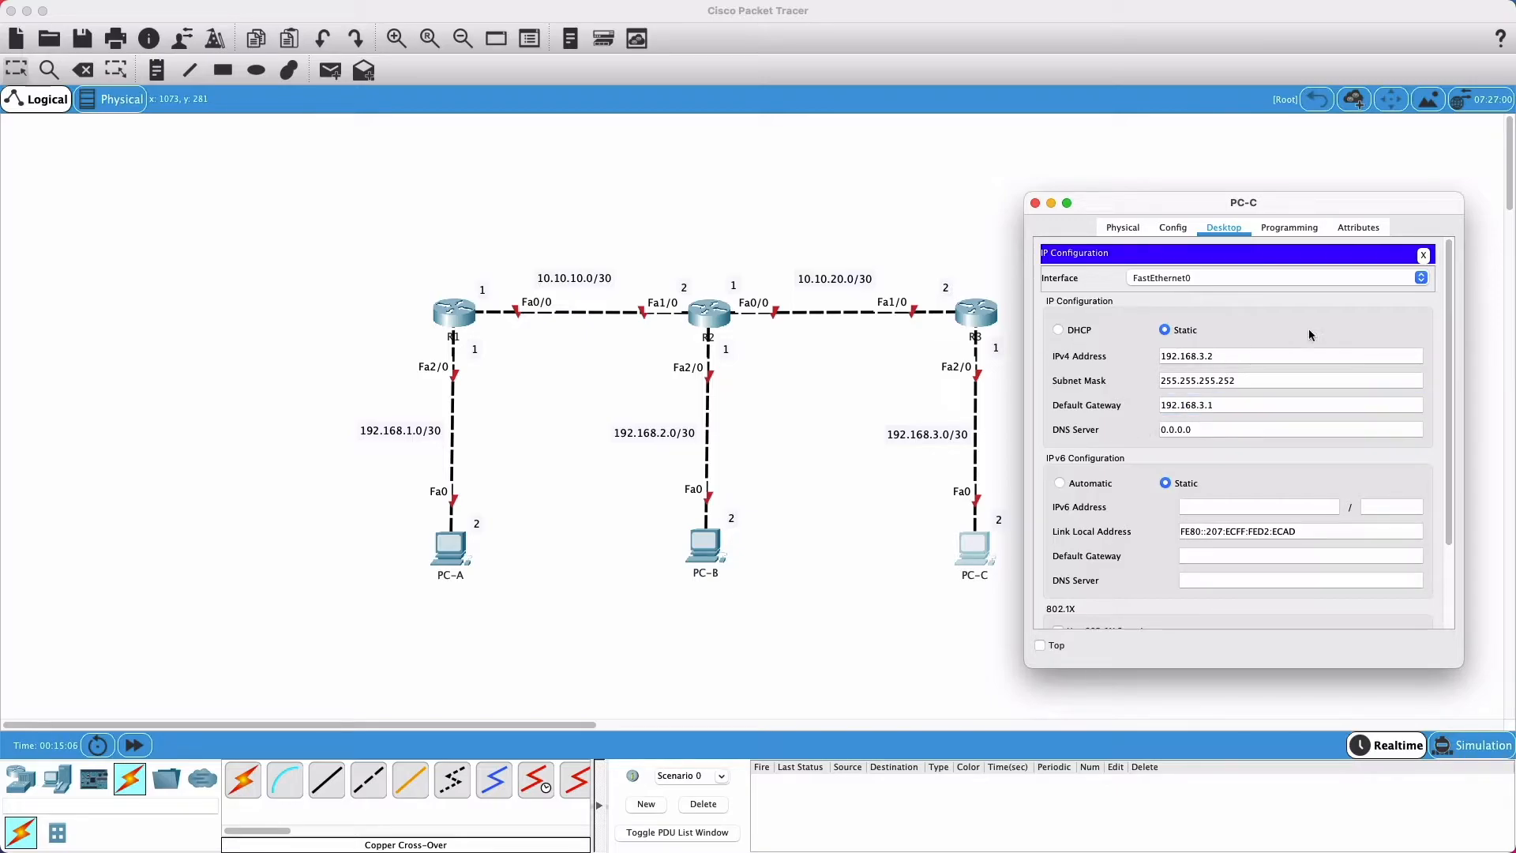
click(1423, 254)
click(1035, 203)
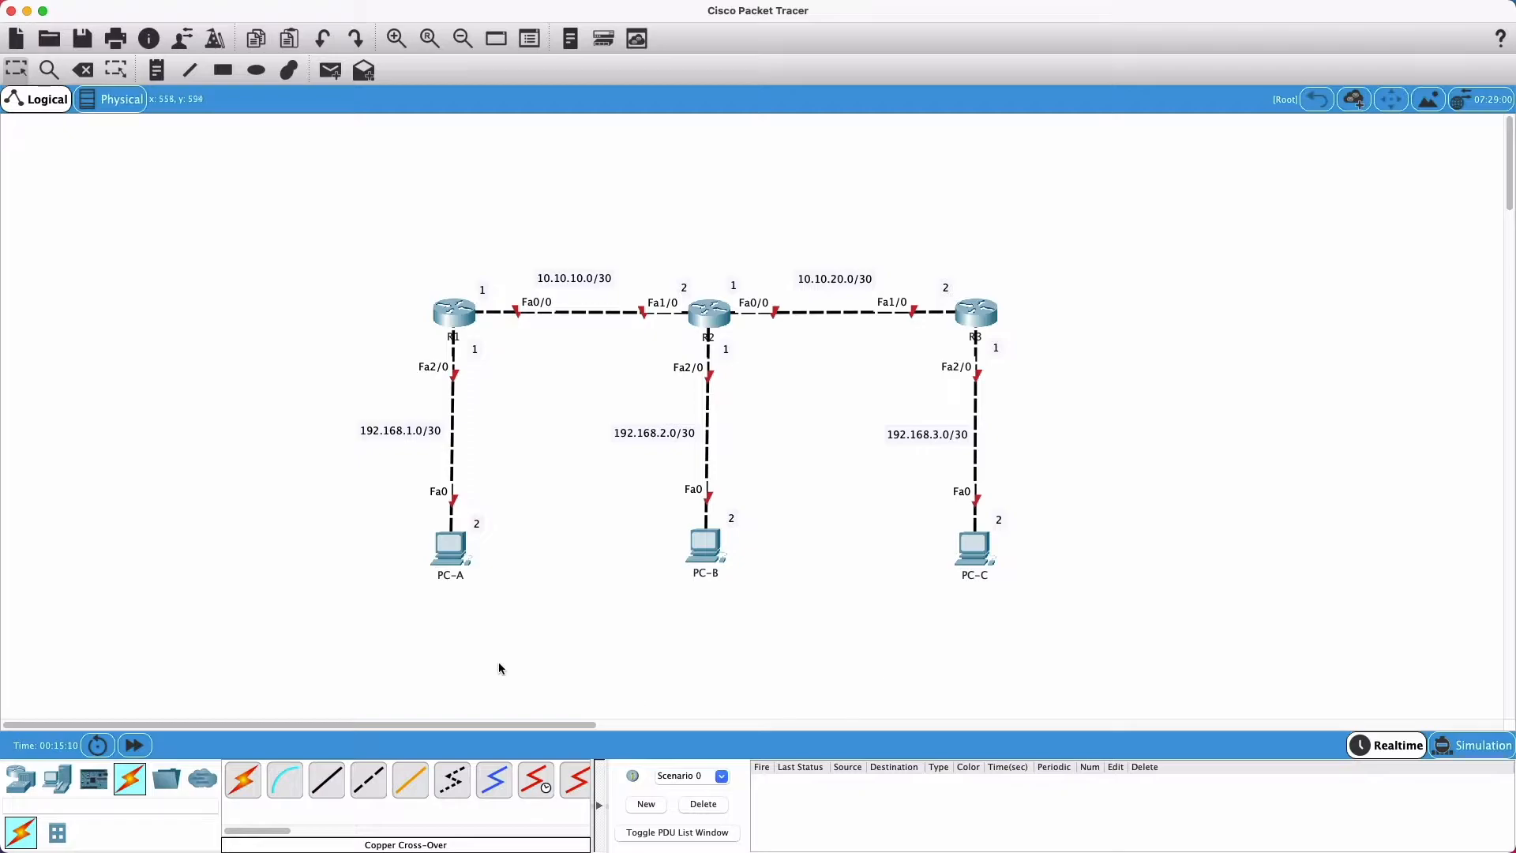
Step: Examine the routers and the host number labels around R1, R2 and PC-A in the topology
mouse_move(374, 493)
mouse_down()
mouse_move(483, 557)
mouse_move(847, 629)
mouse_move(1083, 624)
mouse_move(529, 537)
mouse_move(382, 495)
mouse_up()
drag(401, 265, 1021, 362)
click(462, 315)
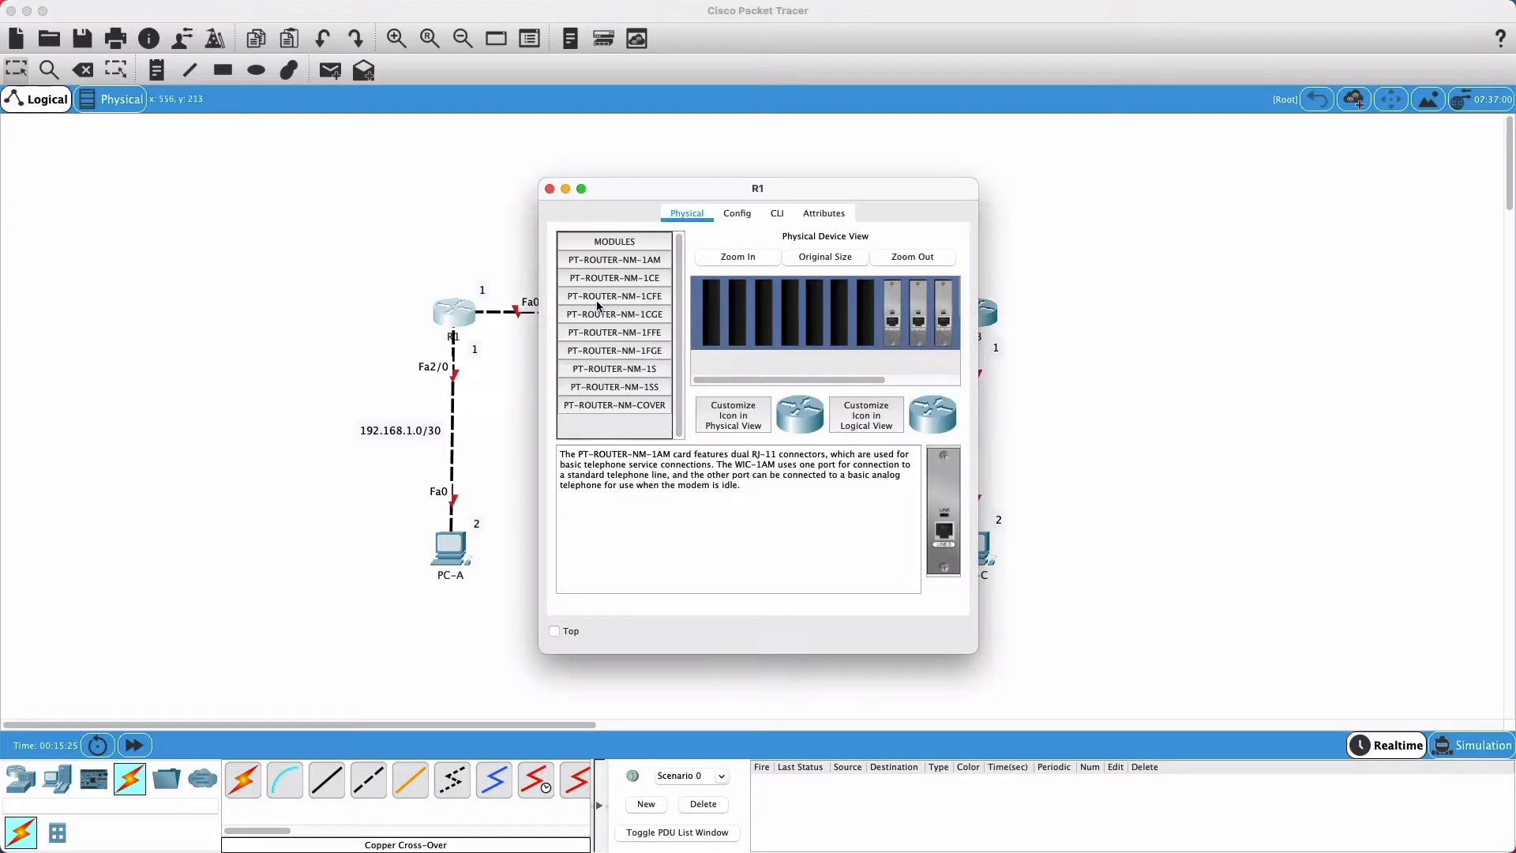
drag(772, 195, 1269, 198)
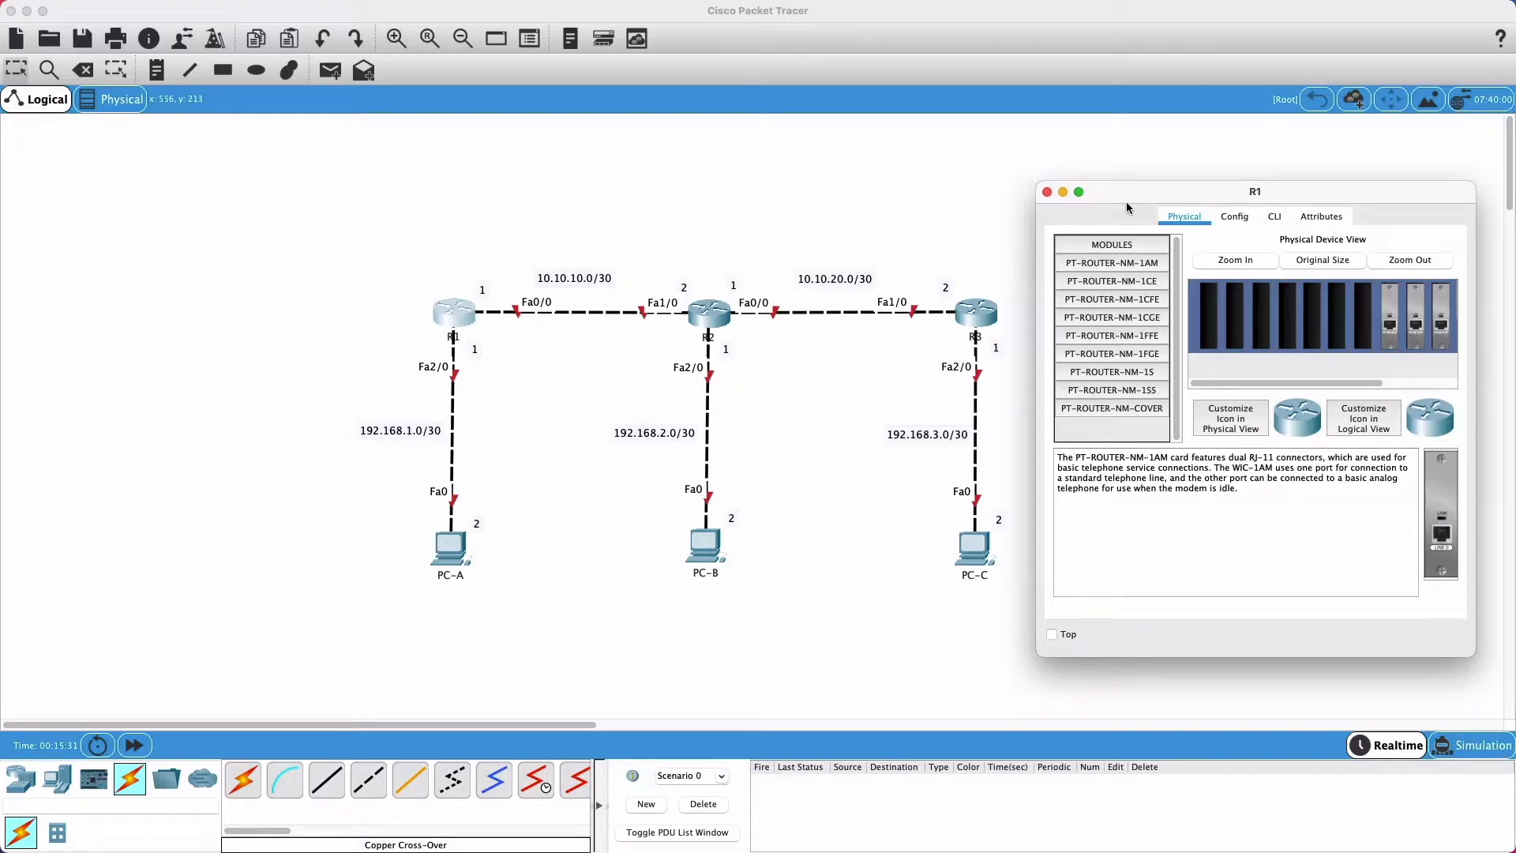
drag(406, 280, 501, 387)
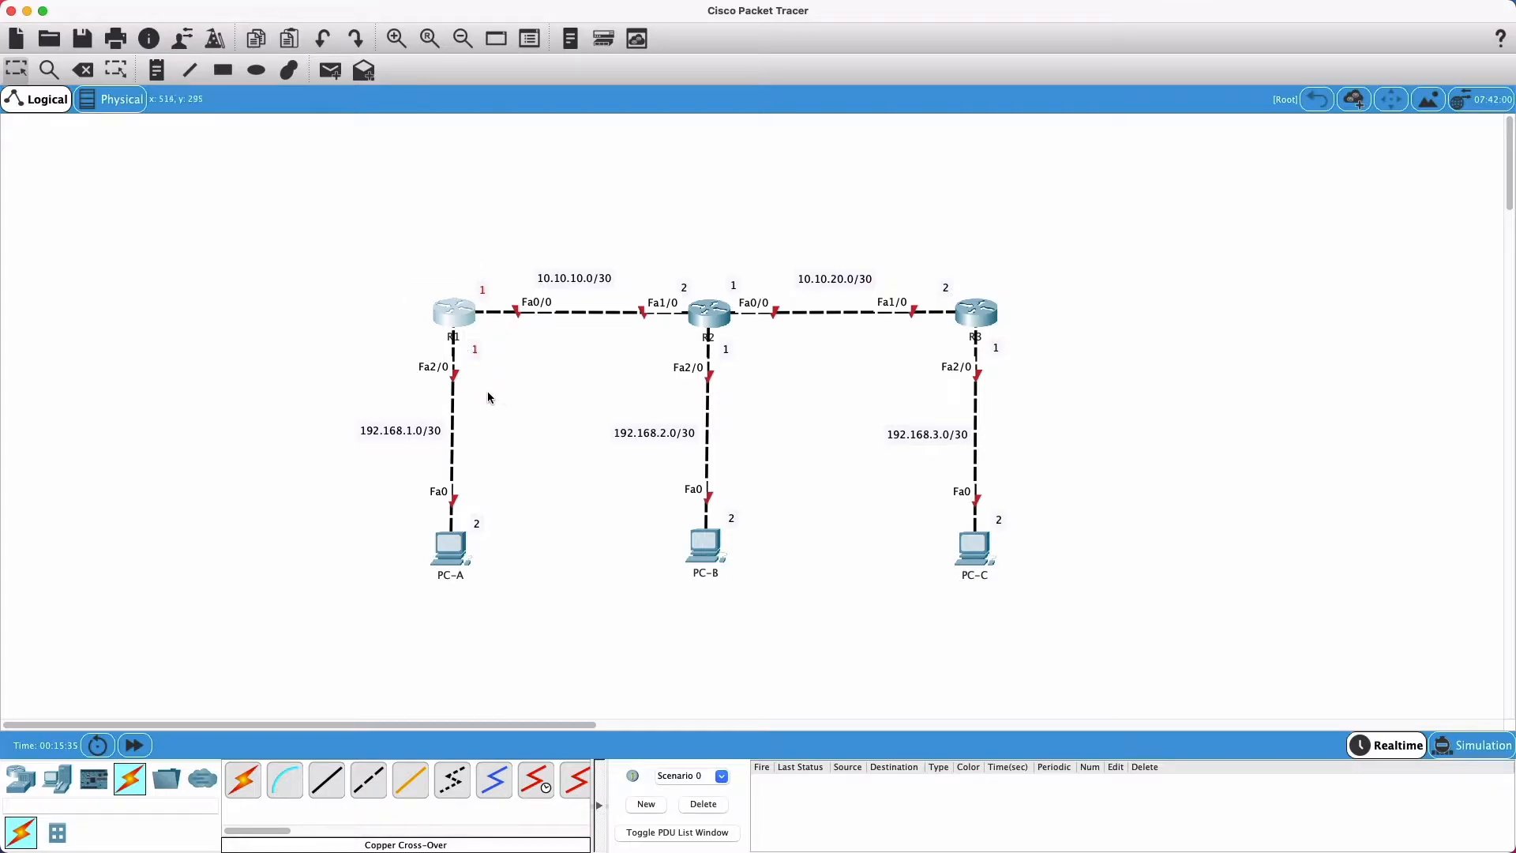
drag(380, 352, 485, 398)
drag(367, 263, 541, 401)
drag(649, 252, 786, 372)
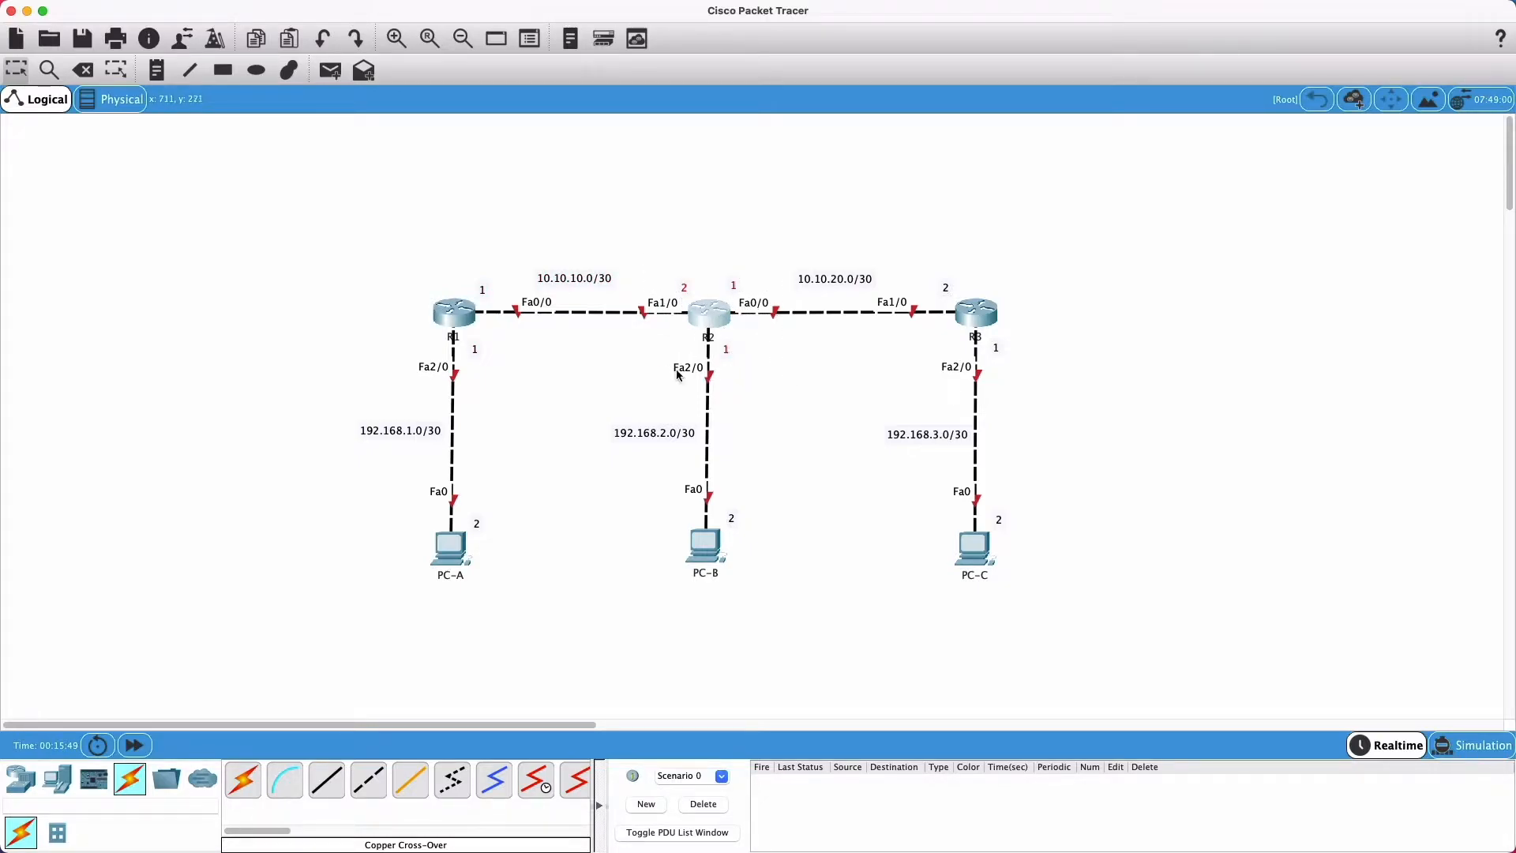
click(587, 385)
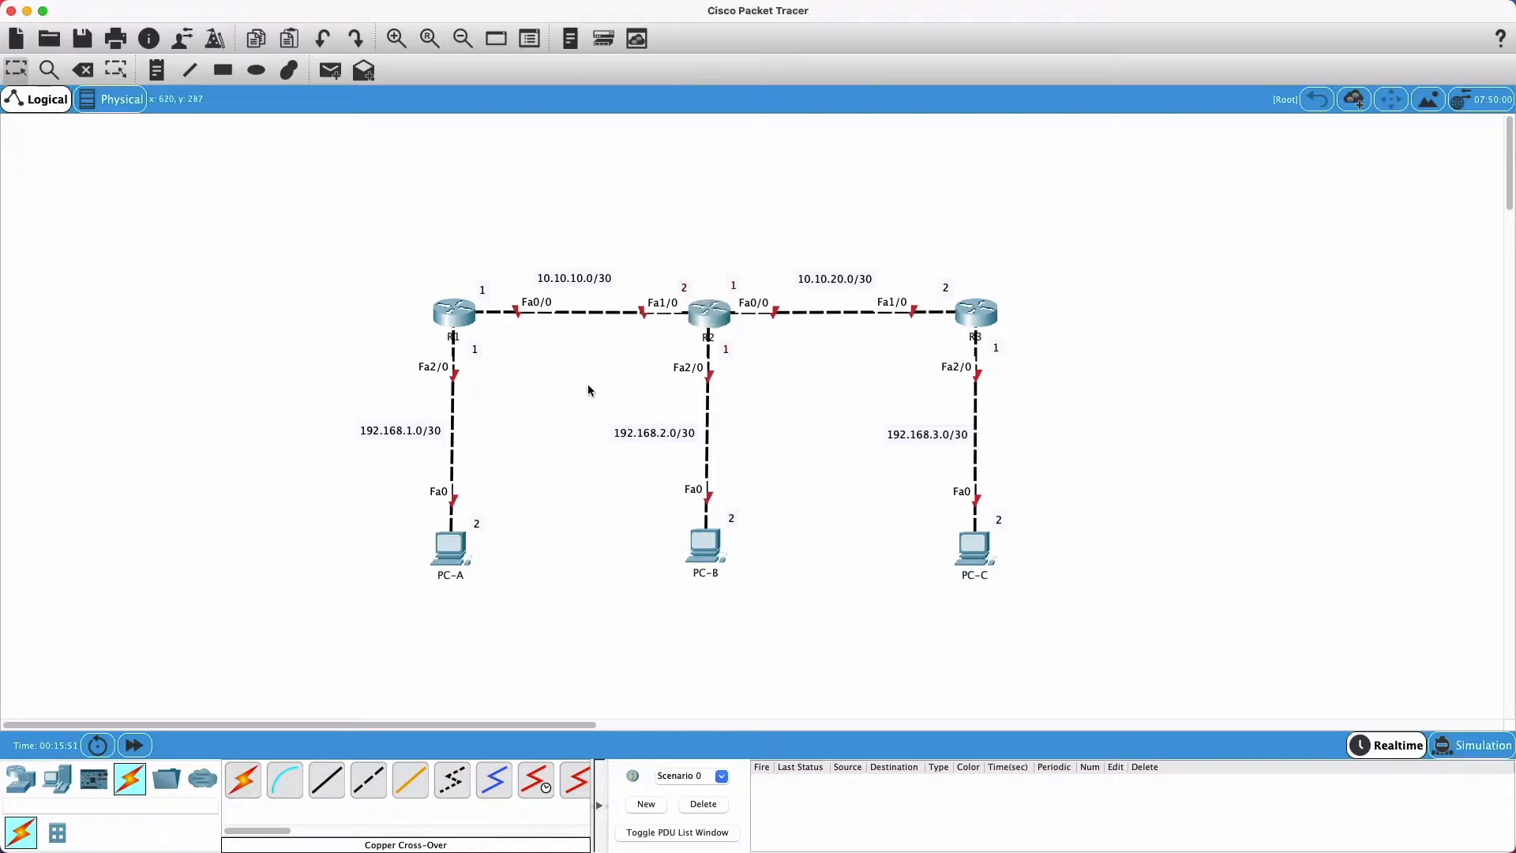
drag(387, 514, 537, 594)
Step: Open R1's interface configuration and switch on the FastEthernet0/0 port
click(454, 317)
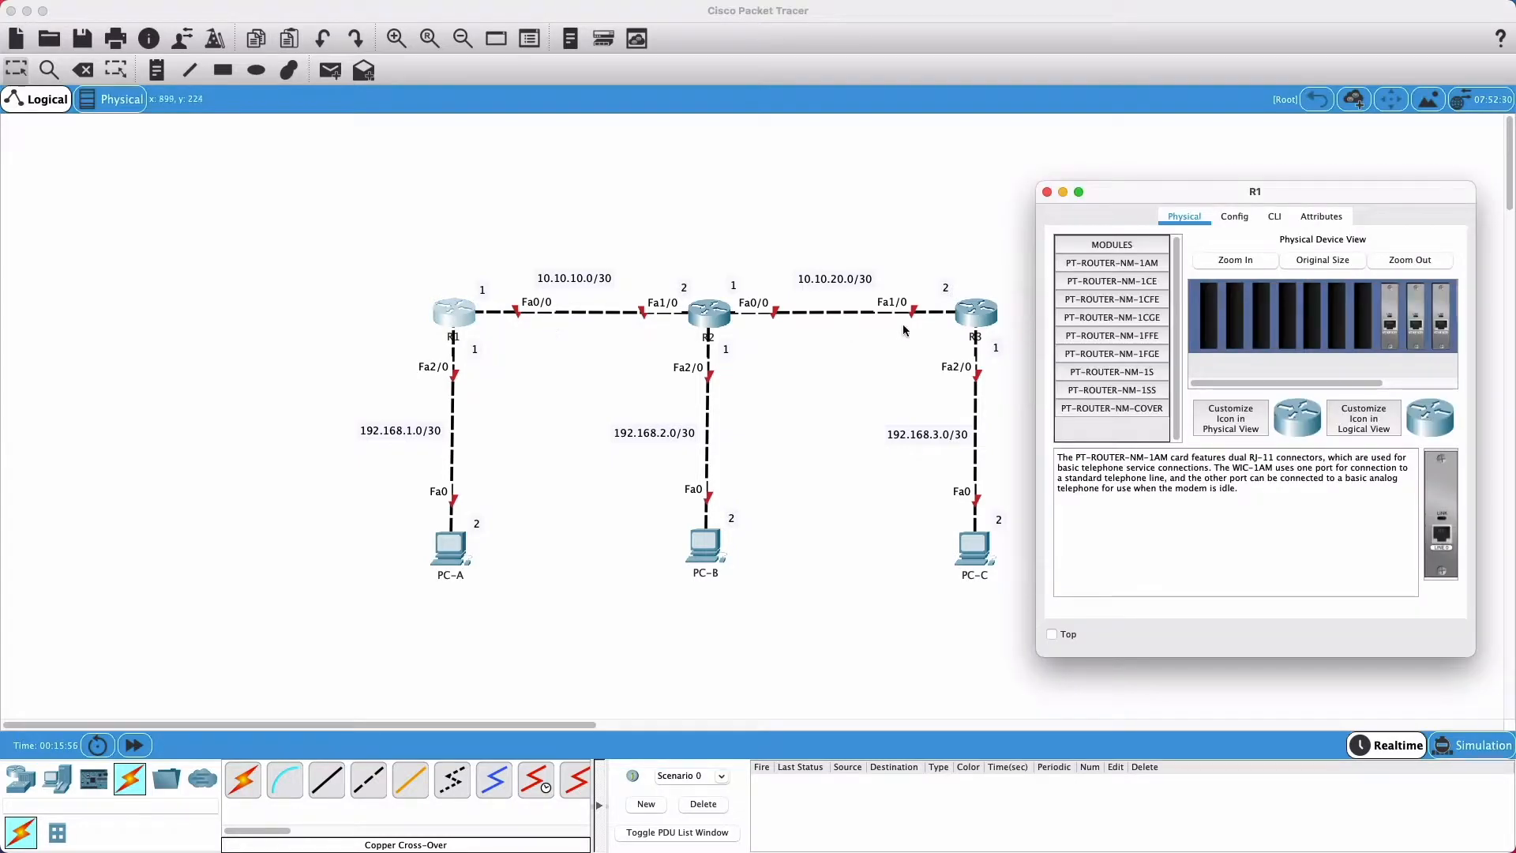
click(1237, 218)
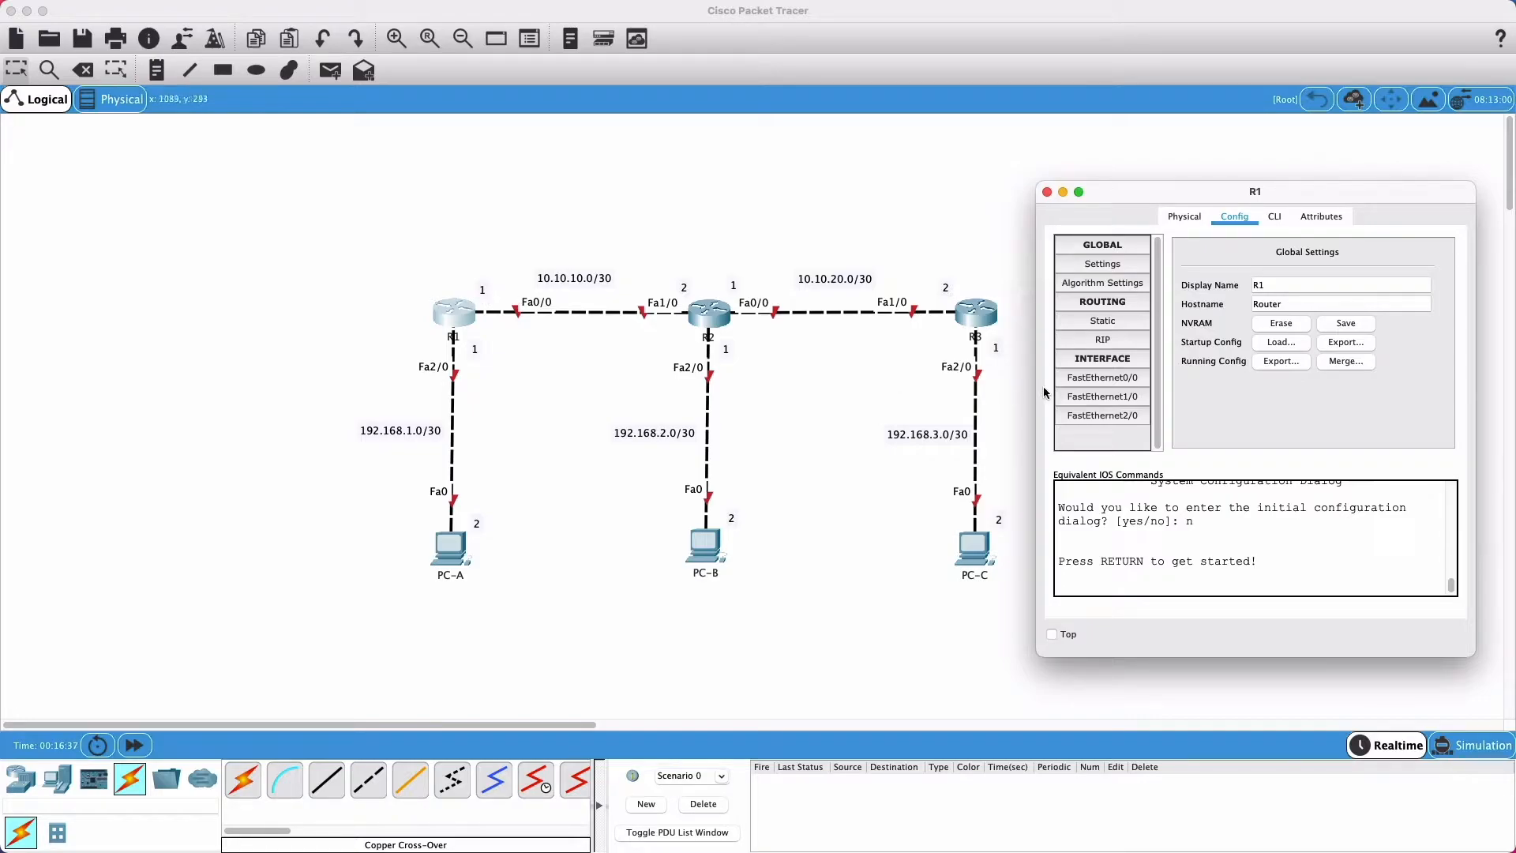
click(1119, 380)
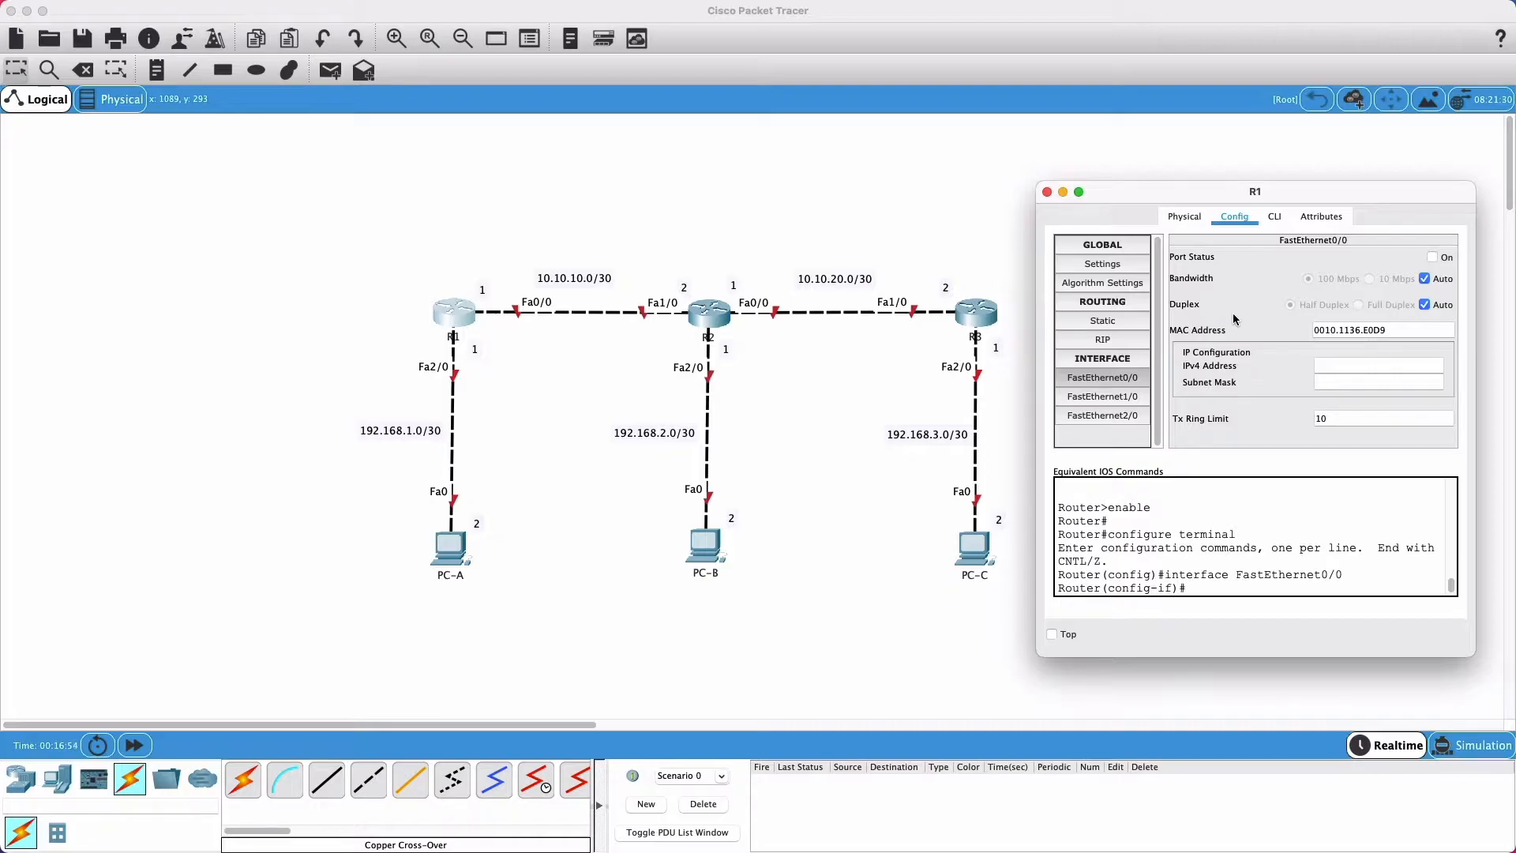
click(1434, 259)
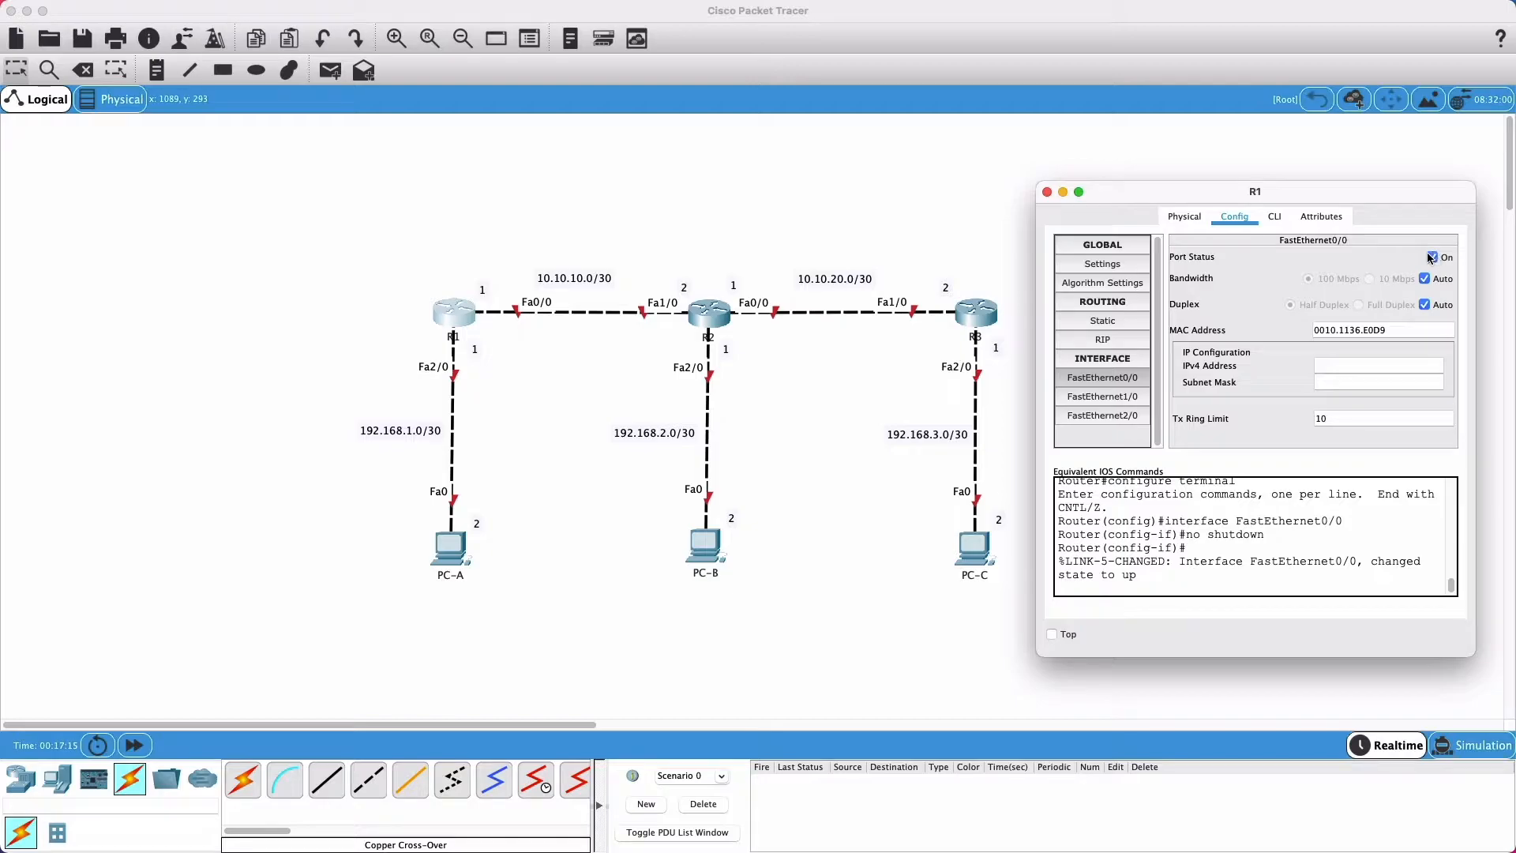
Step: Set R1's FastEthernet0/0 IPv4 address to 10.10.10.1 with subnet mask 255.255.255.252
click(1127, 382)
click(1336, 365)
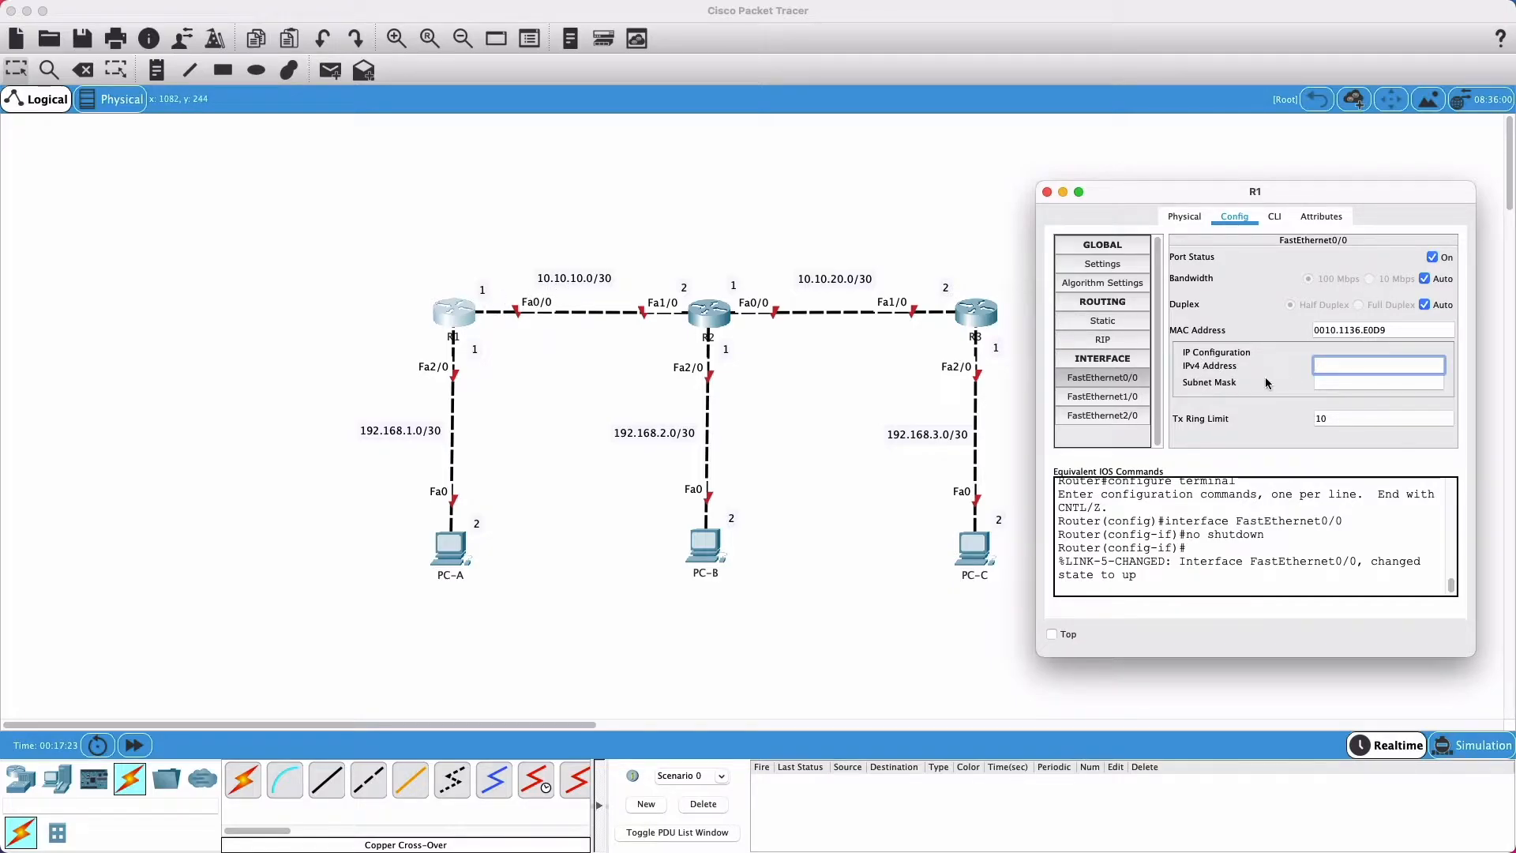
text(10.10.10.1)
click(1344, 384)
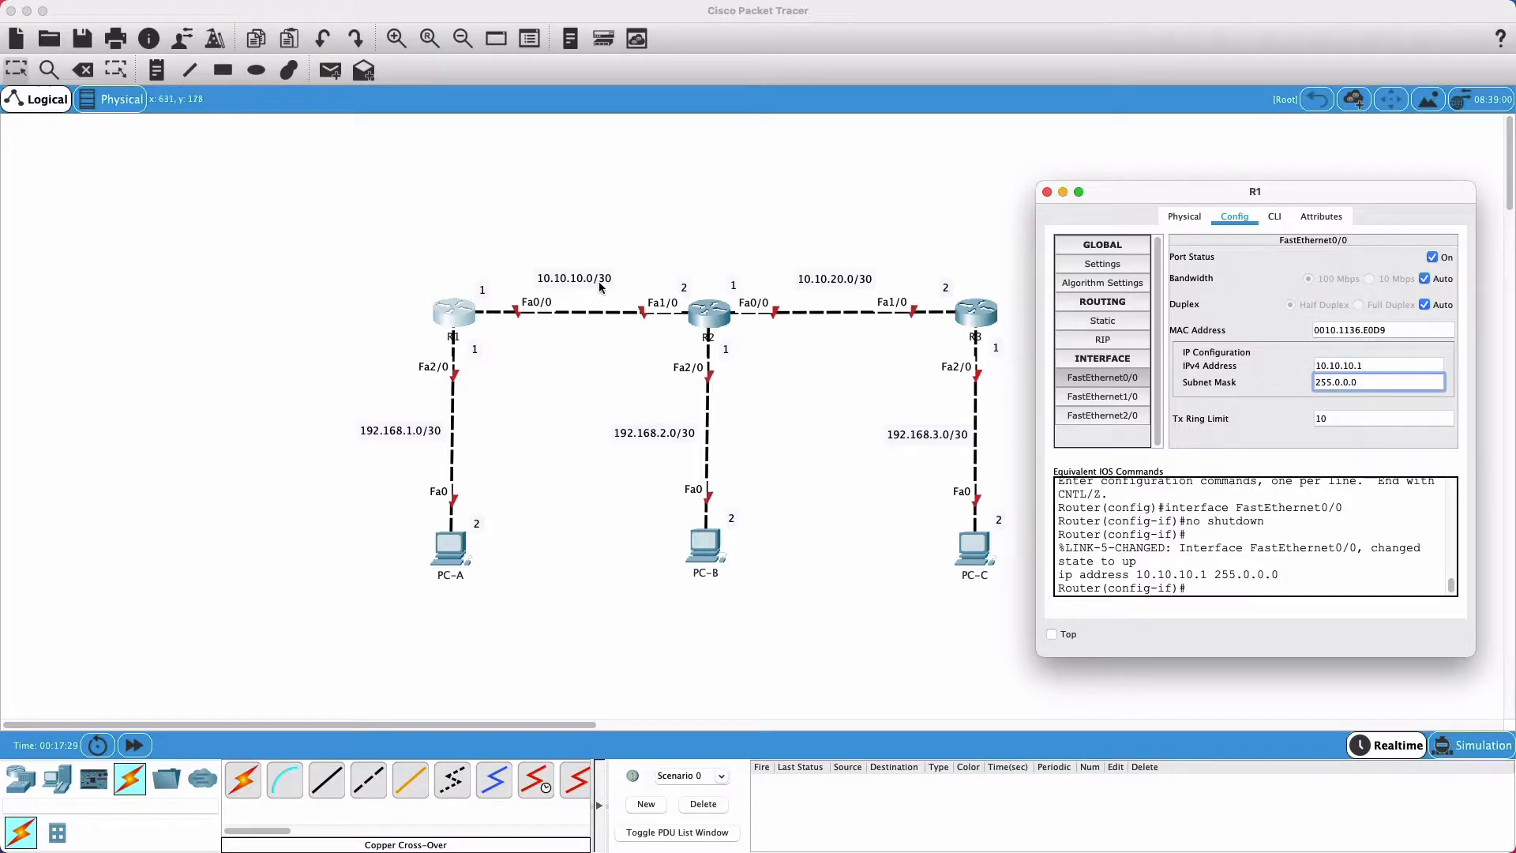
double_click(1382, 382)
click(1383, 380)
drag(1383, 381, 1292, 381)
text(255.255.255.252)
key(Return)
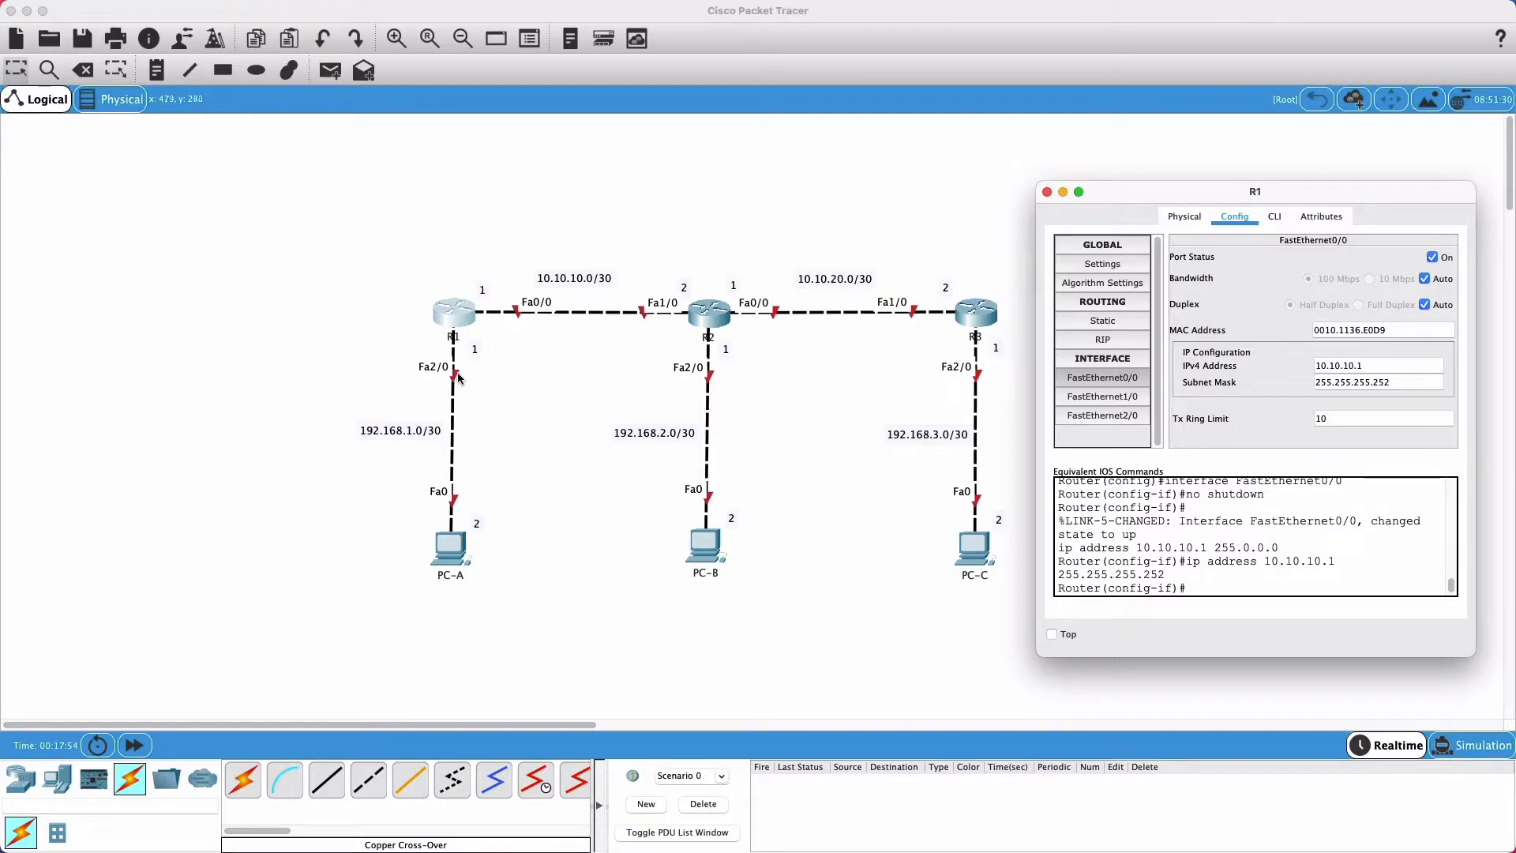
Step: Switch on R1's FastEthernet2/0 port and set its IPv4 address to 192.168.1.1
click(1124, 417)
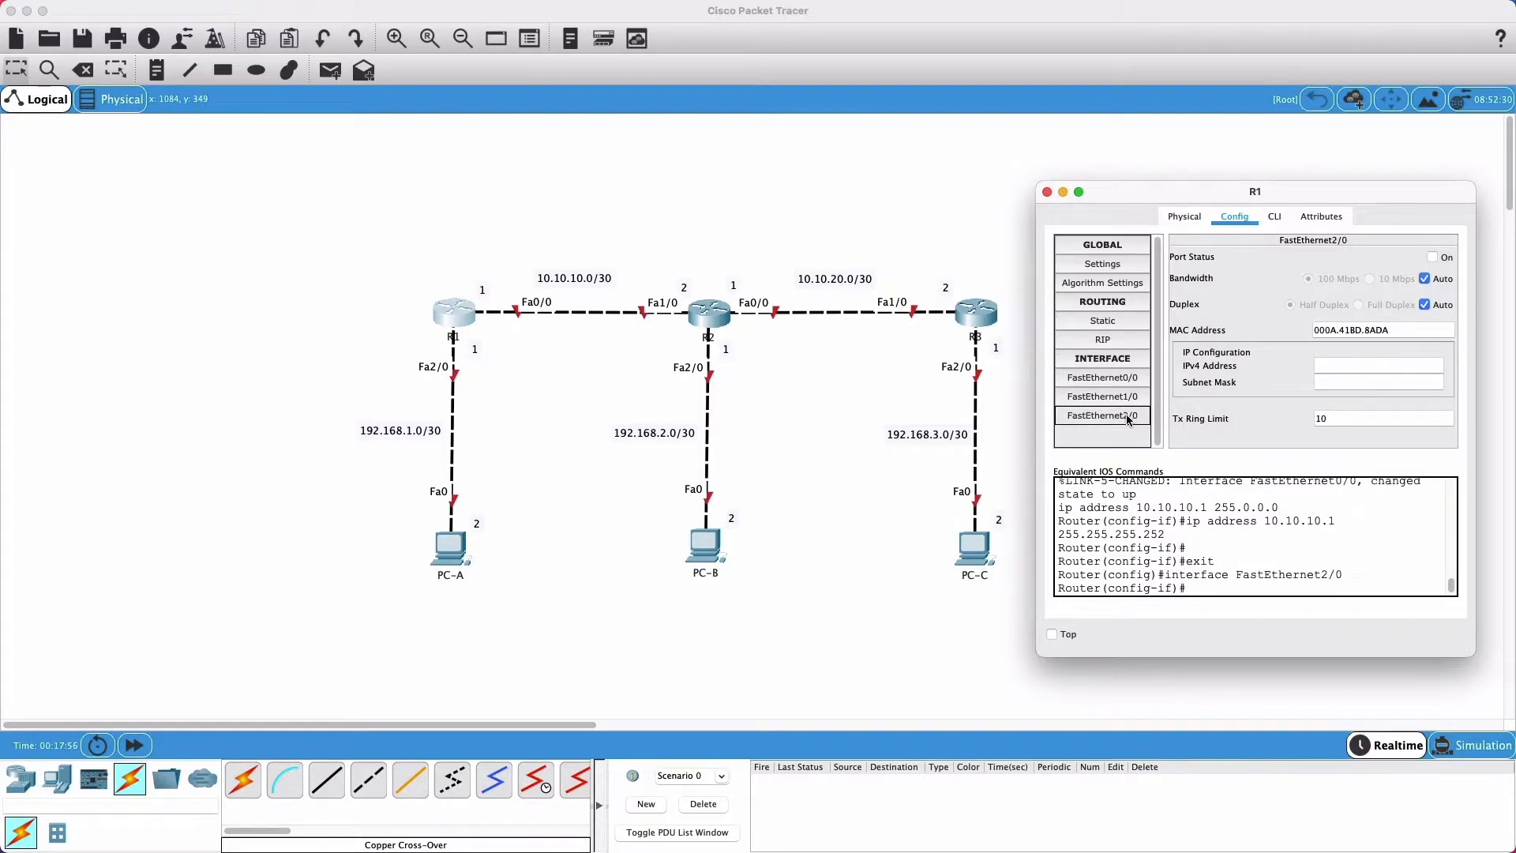
click(1432, 258)
click(1374, 364)
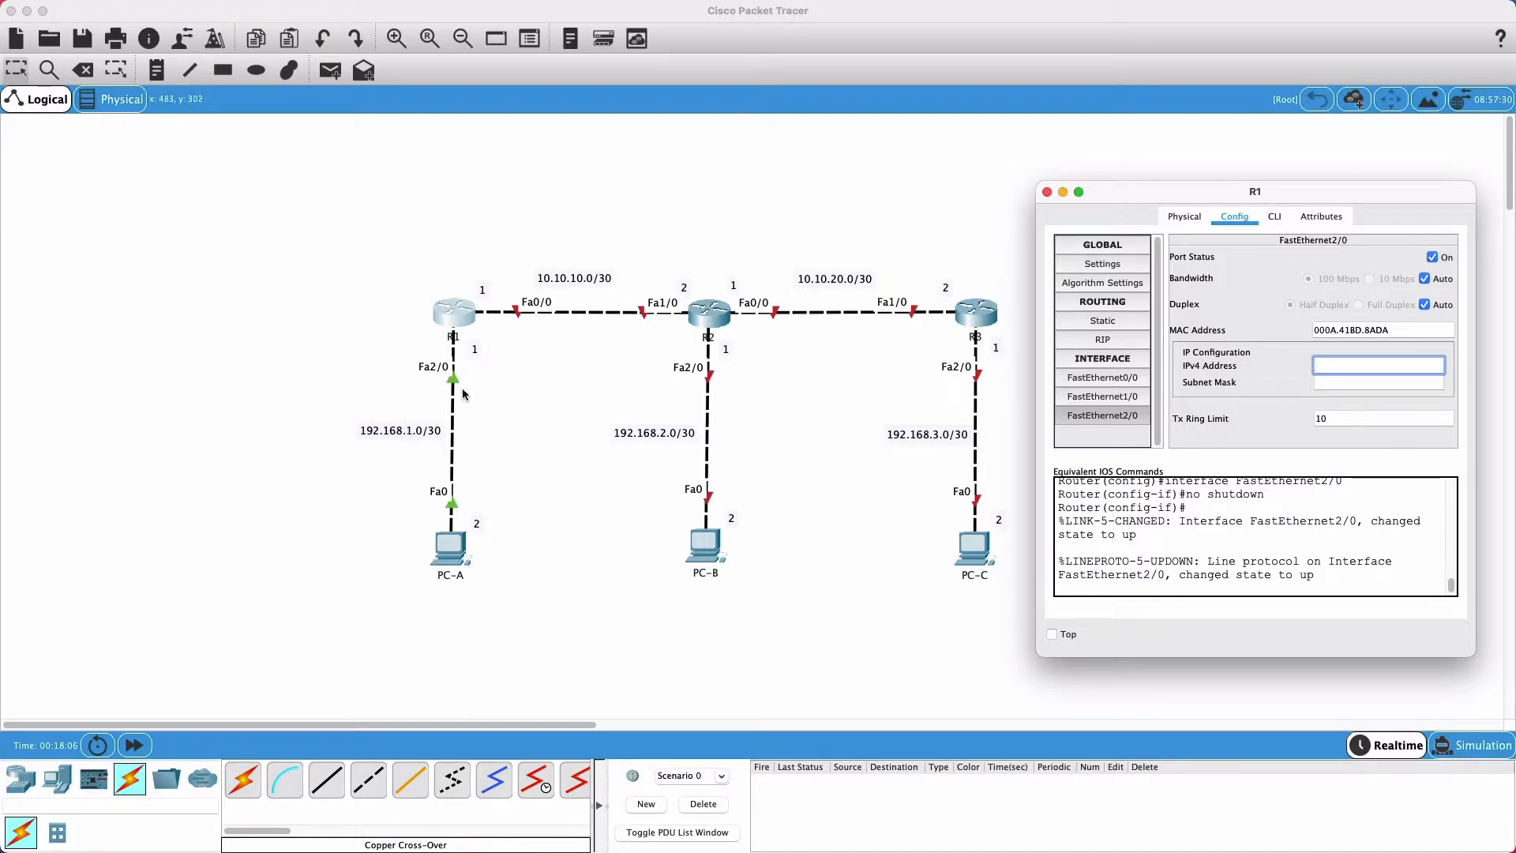
text(192.168.1.1)
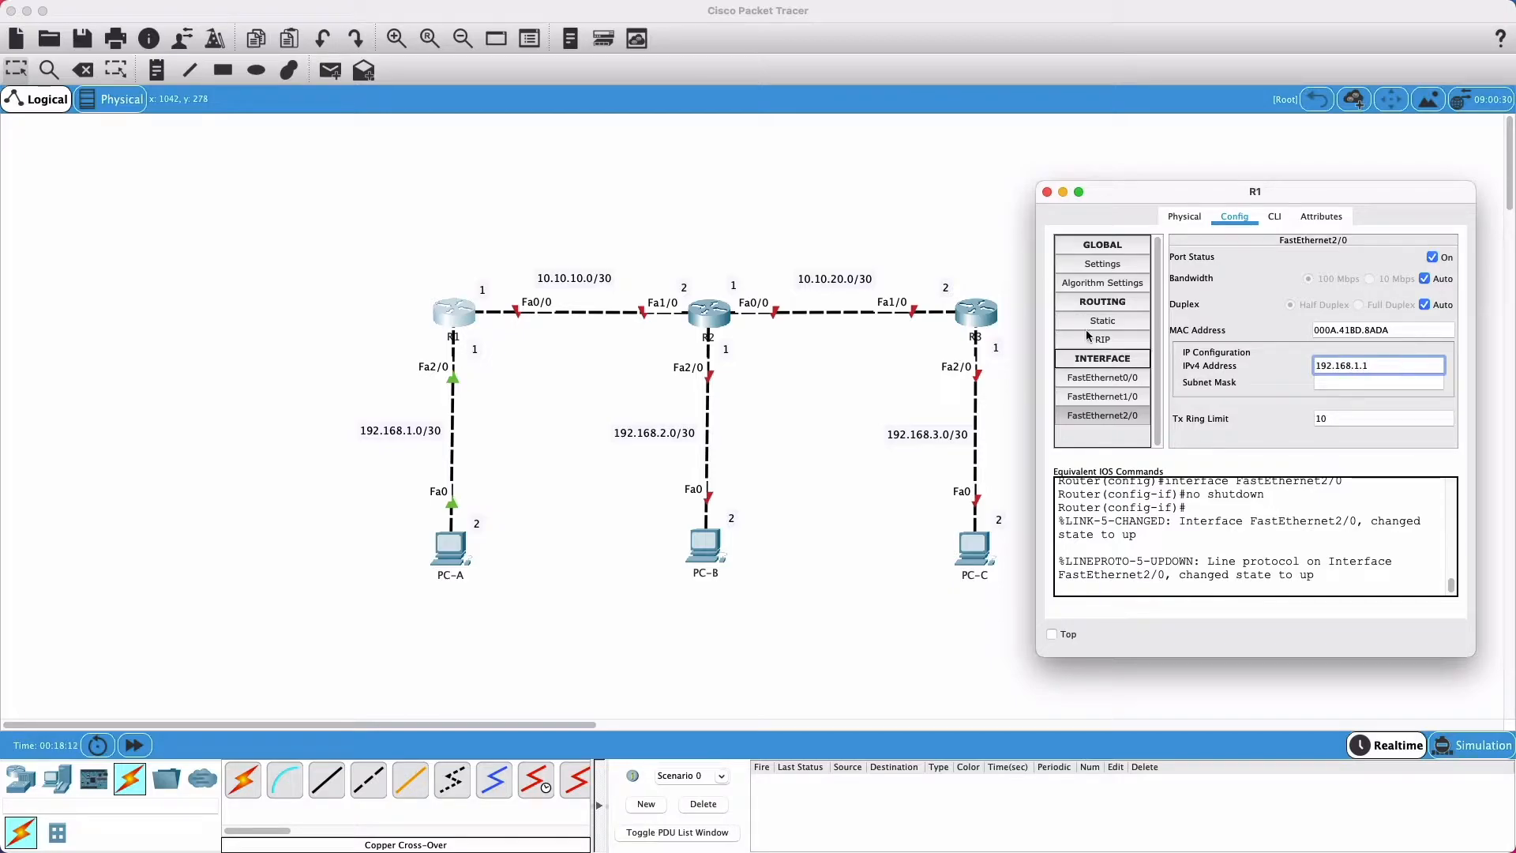
Step: Set the subnet mask of R1's FastEthernet2/0 to 255.255.255.252 and close R1's window
click(1372, 384)
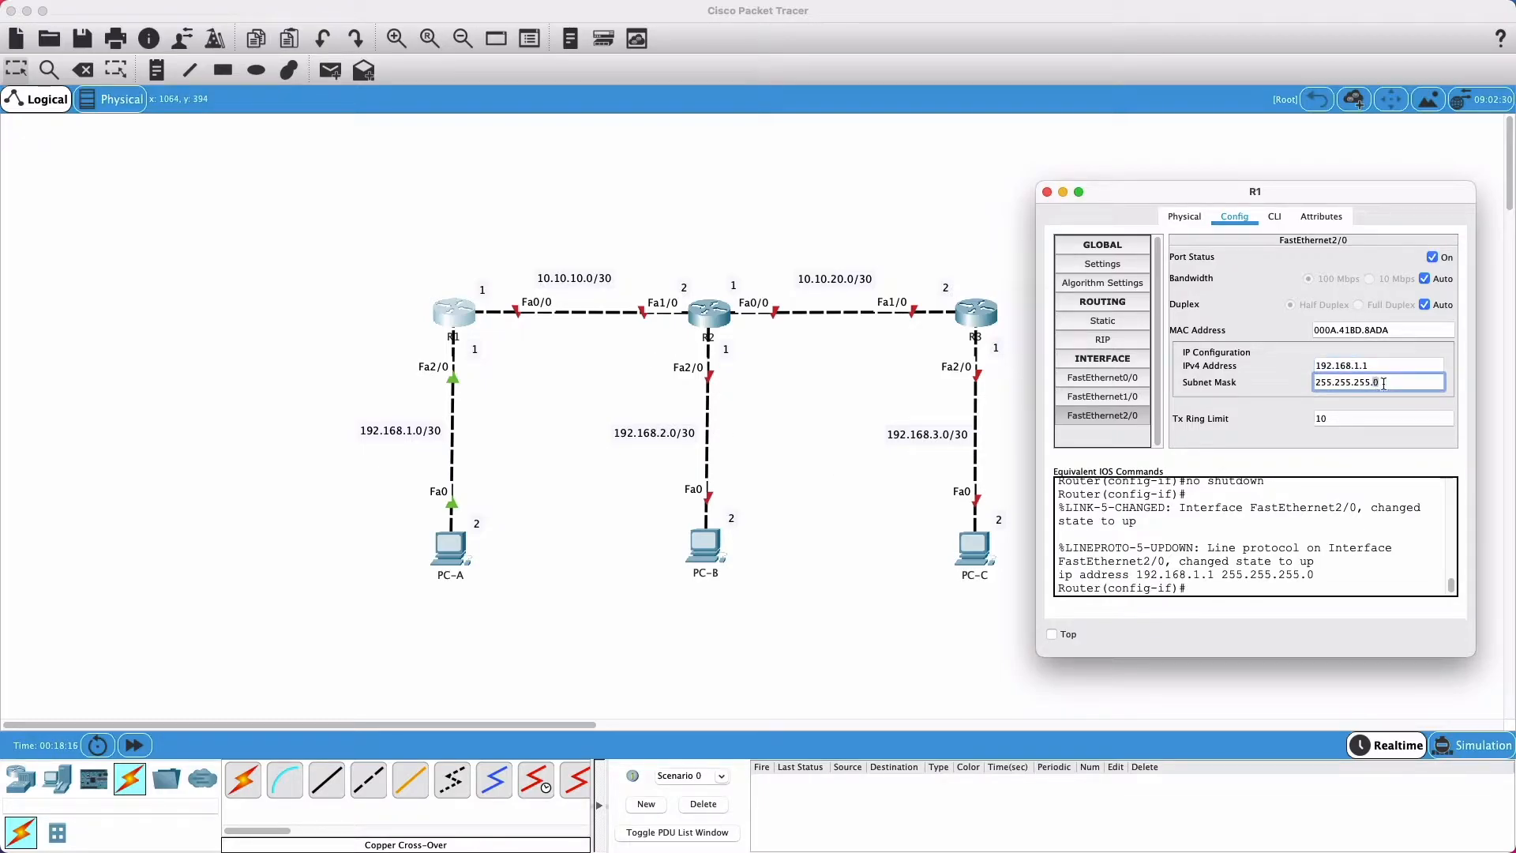
key(BackSpace)
text(252)
key(Return)
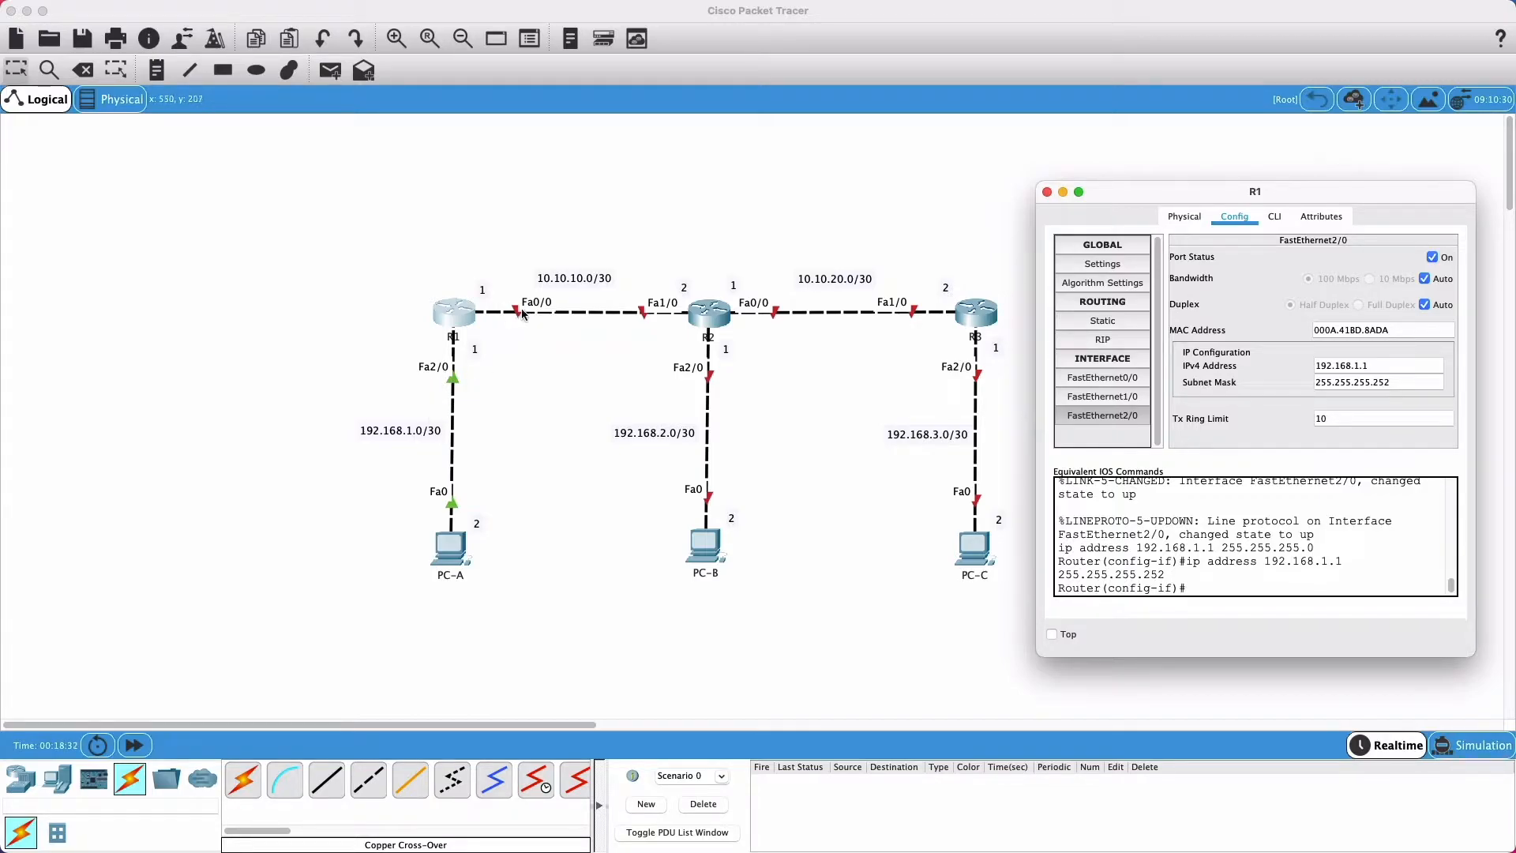
click(1121, 379)
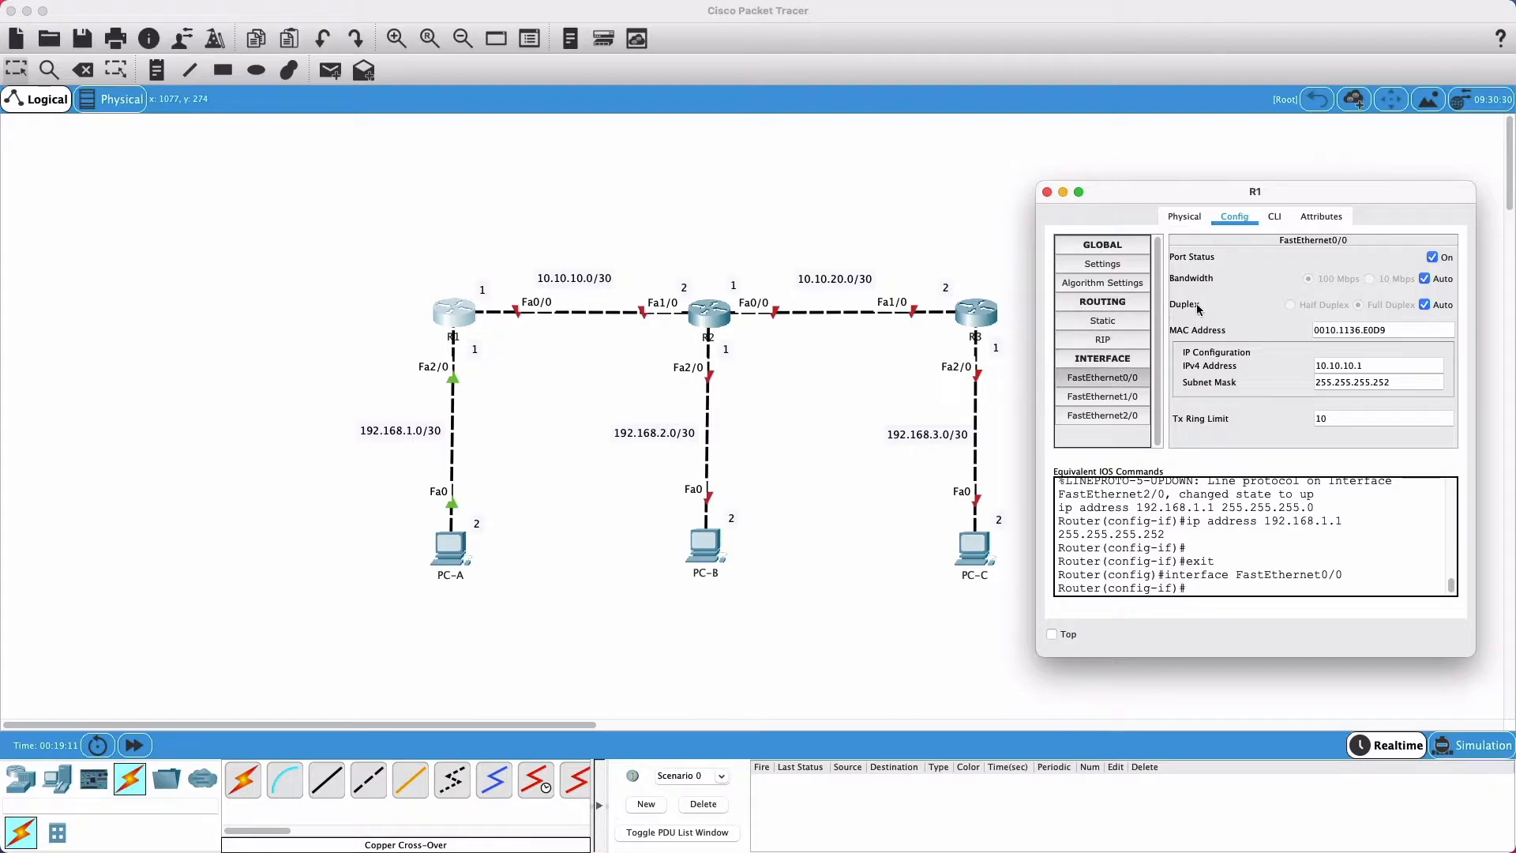
click(1046, 192)
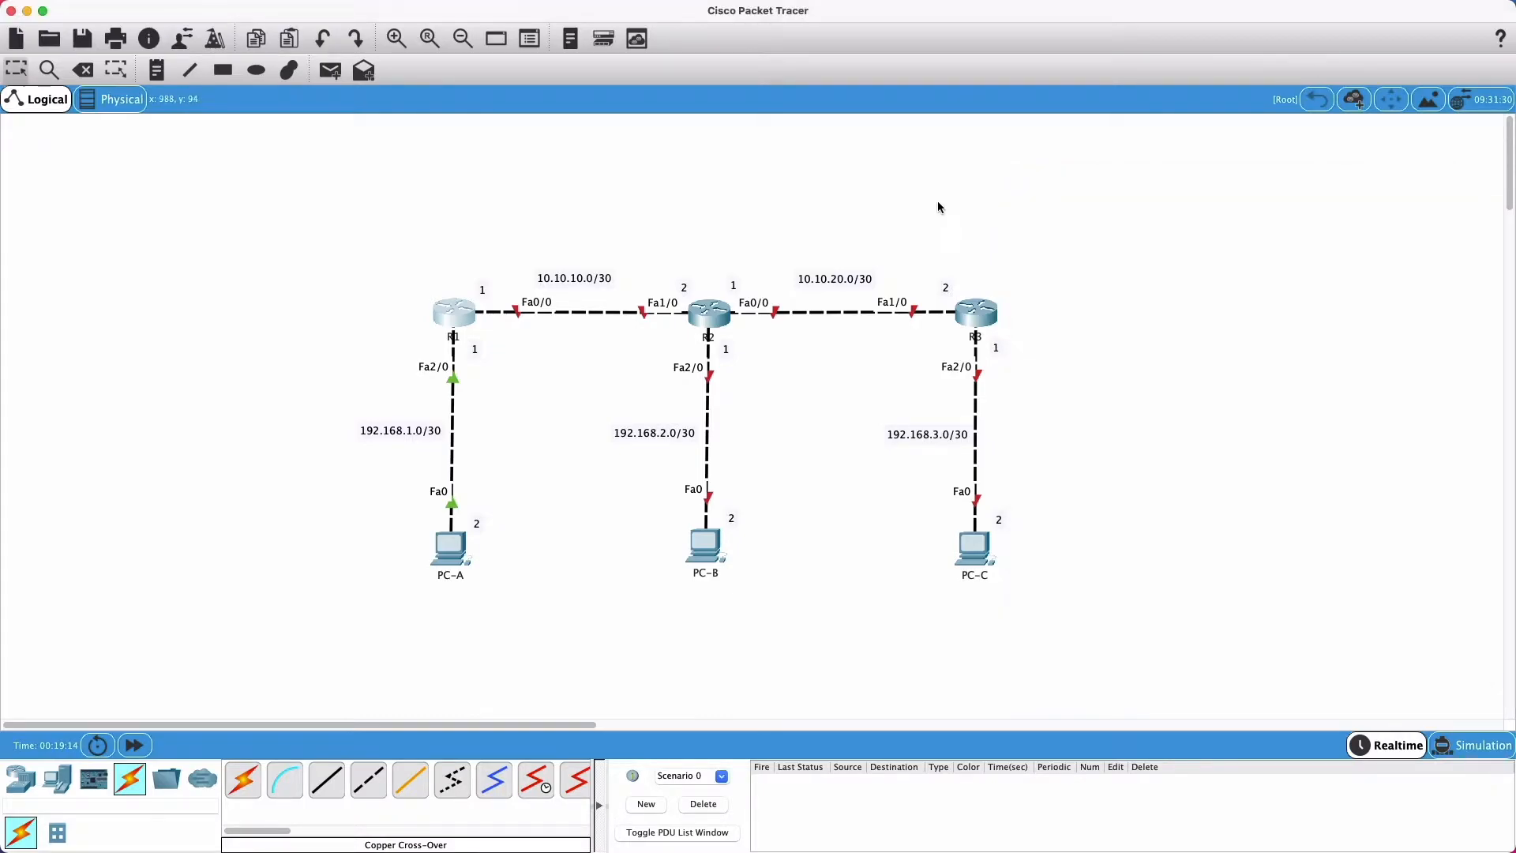
Step: Open R2's interface configuration and switch on the FastEthernet0/0 port
click(710, 322)
drag(700, 200, 1207, 209)
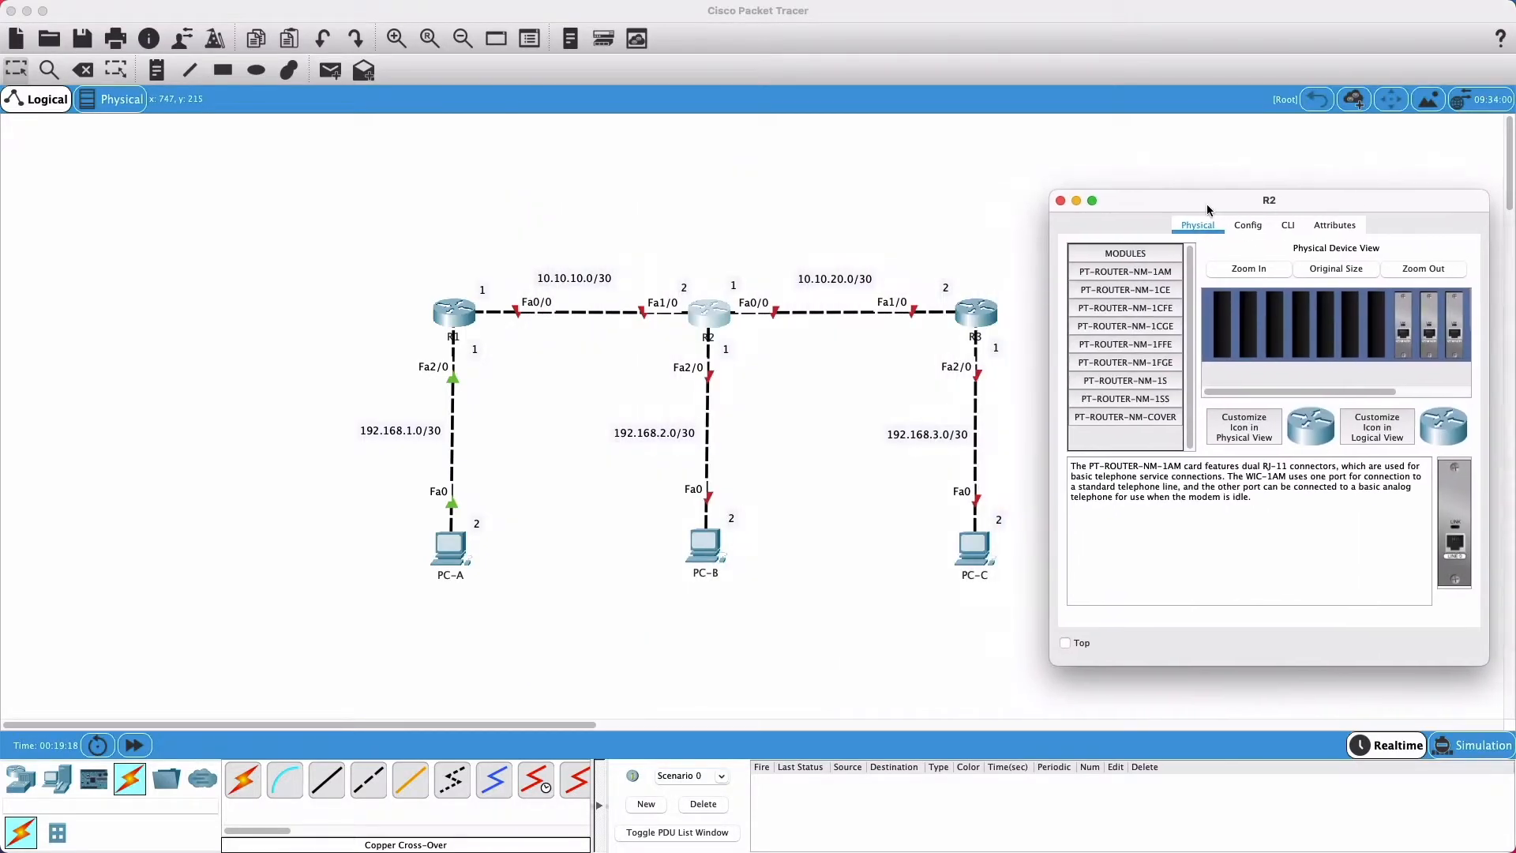
click(1248, 228)
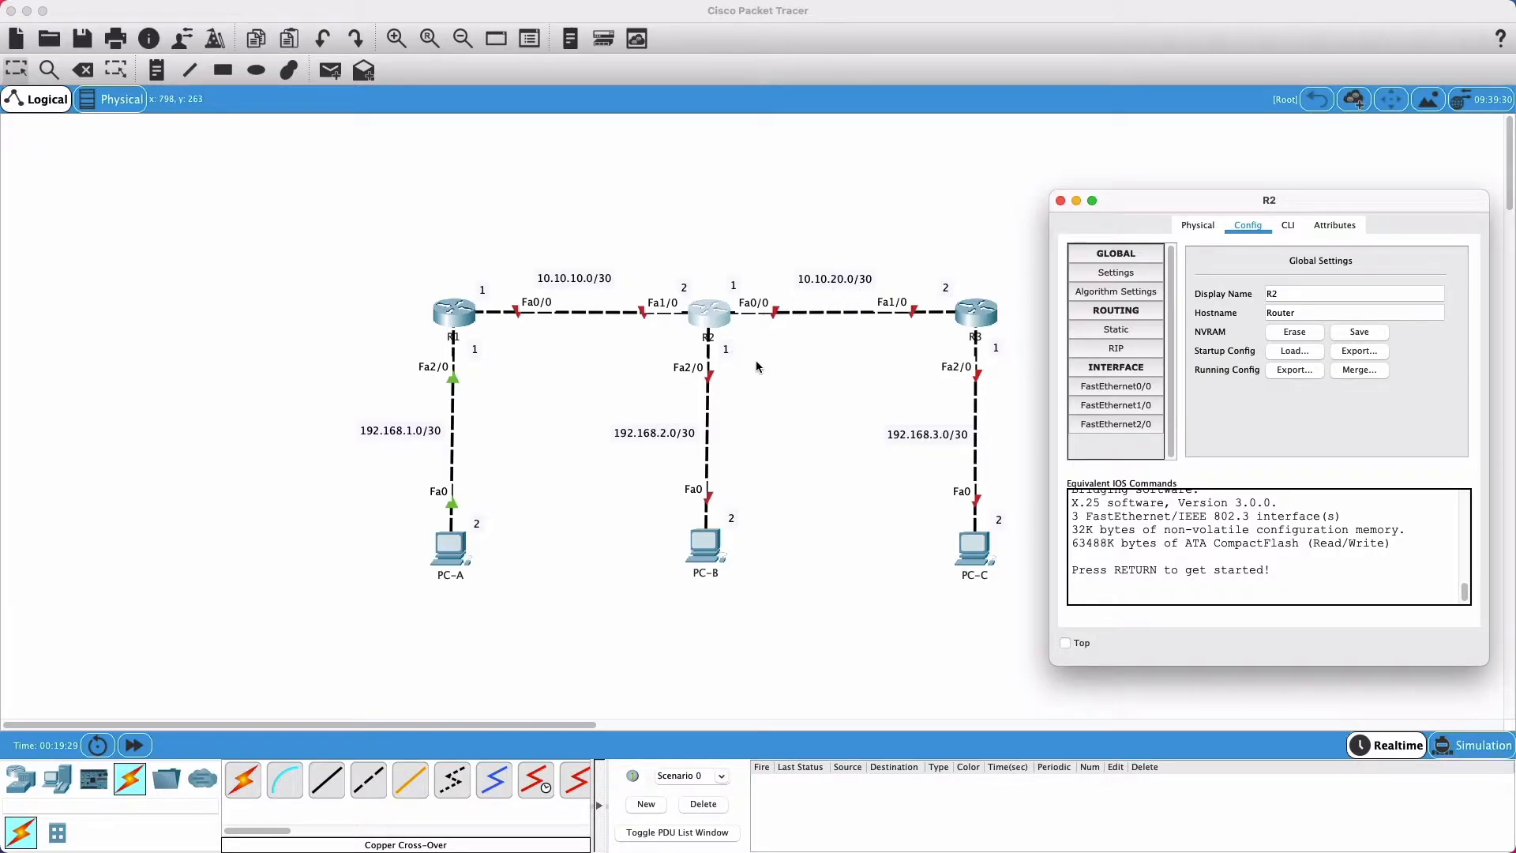
click(1148, 391)
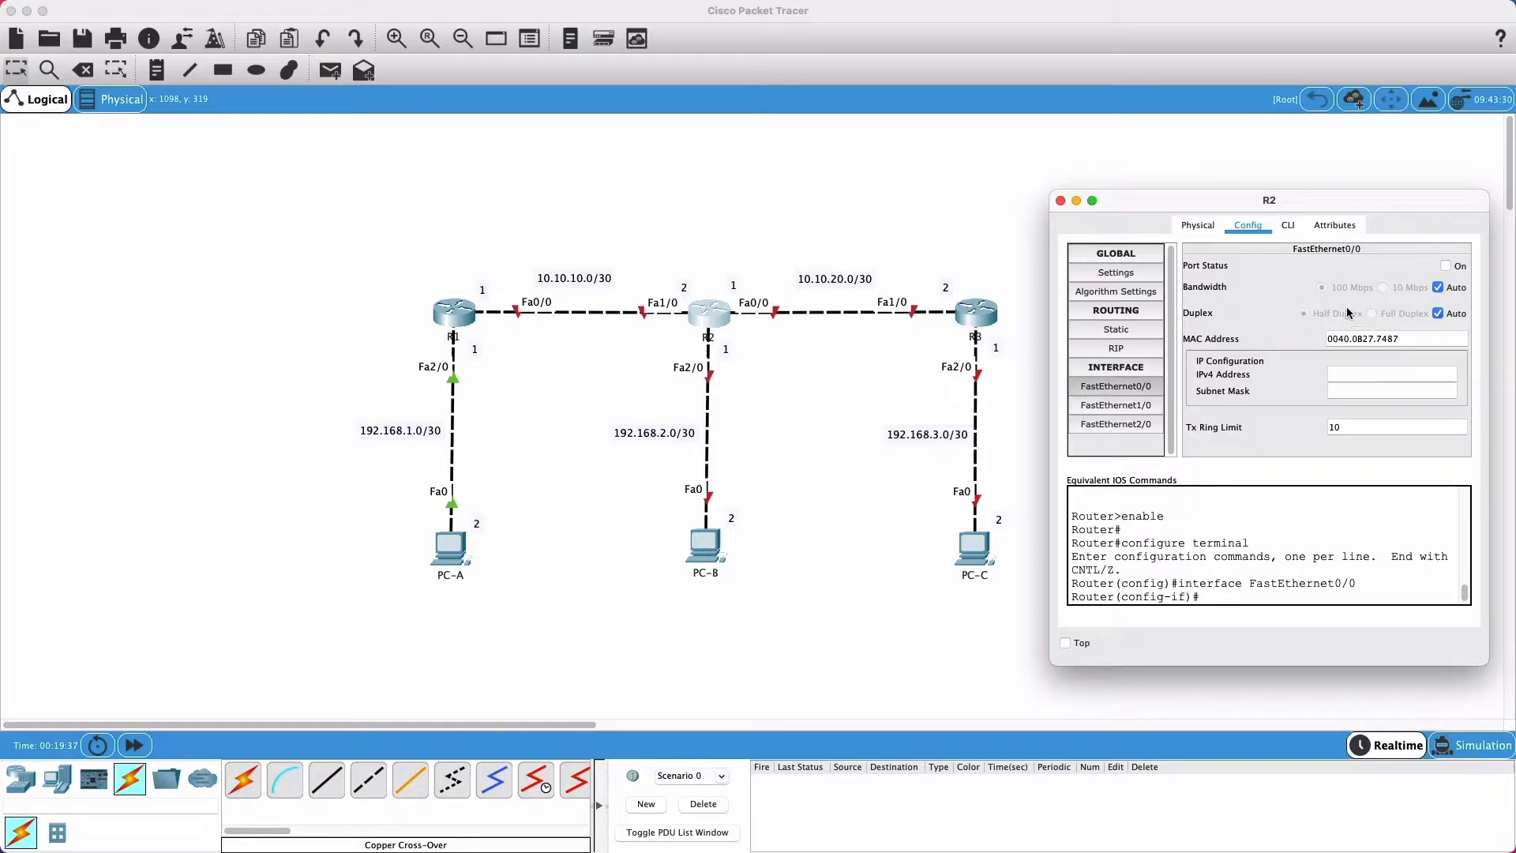
click(1445, 267)
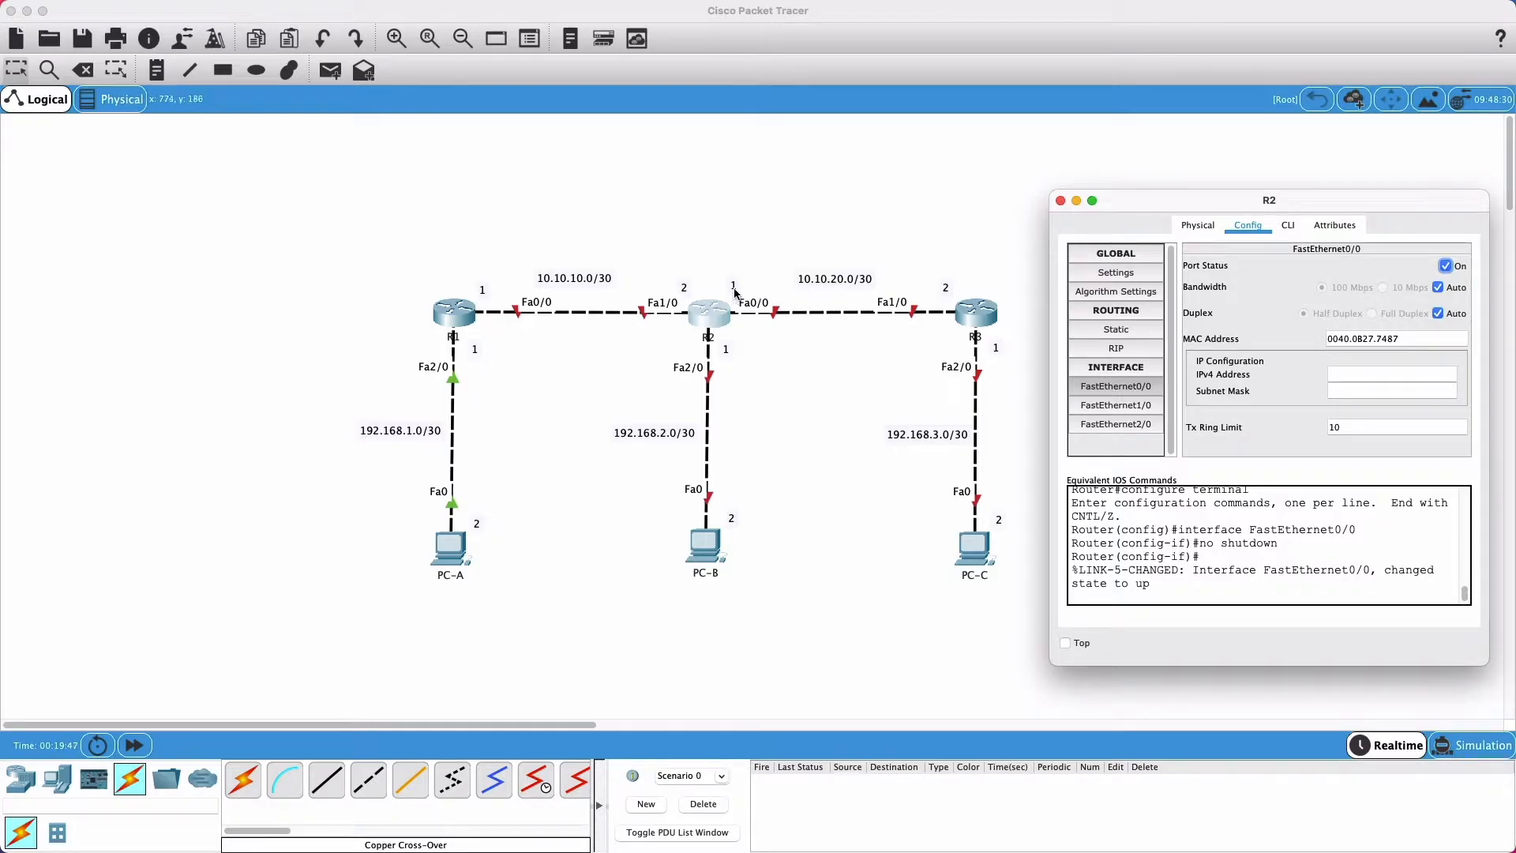
Step: Set R2's FastEthernet0/0 IPv4 address to 10.10.20.1 with subnet mask 255.255.255.252
click(1365, 369)
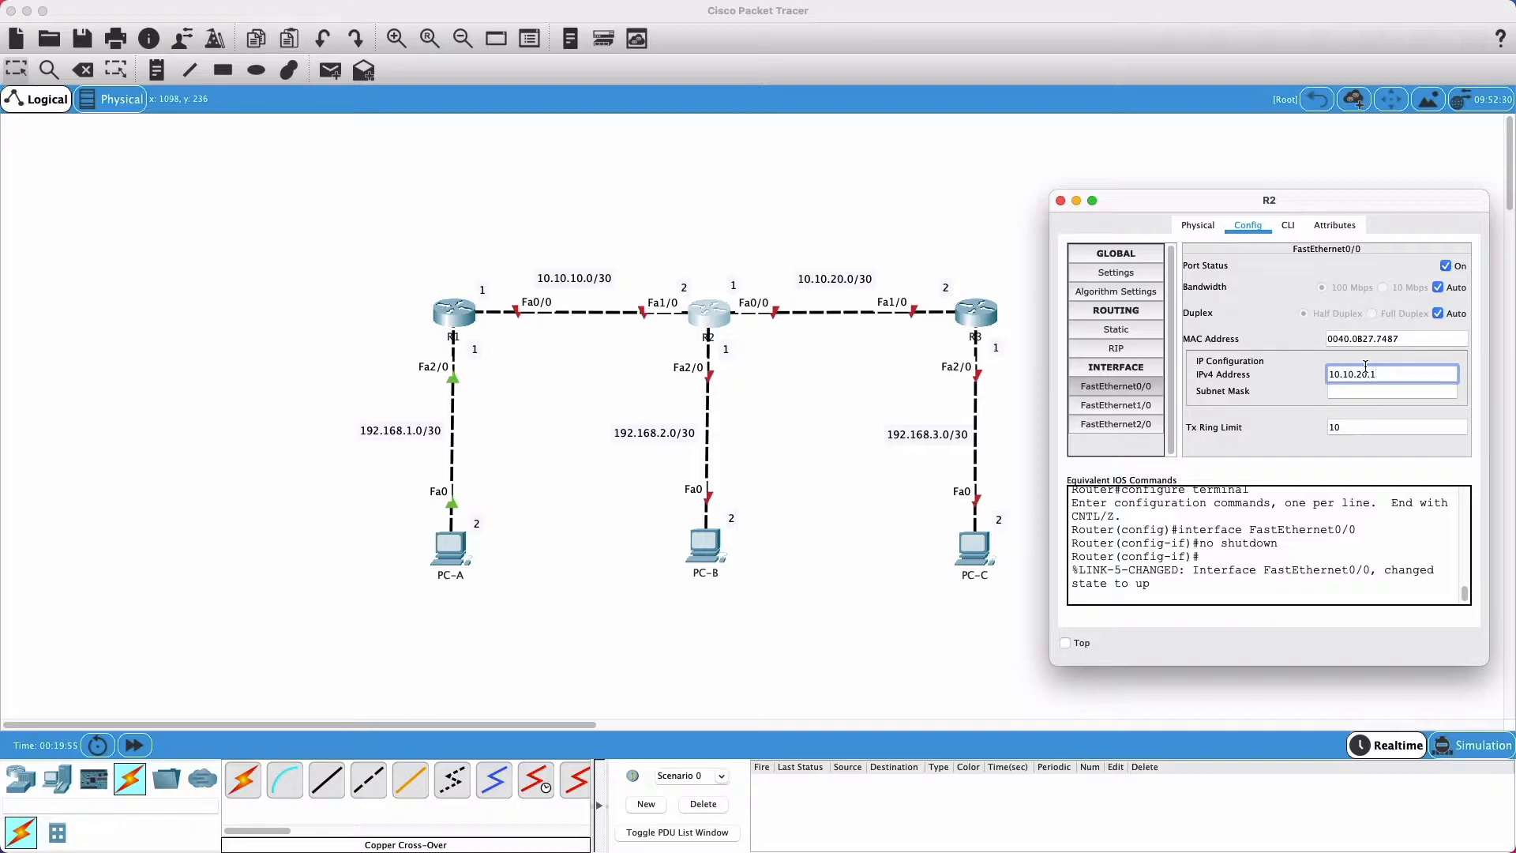
text(10.10.20.1)
key(Tab)
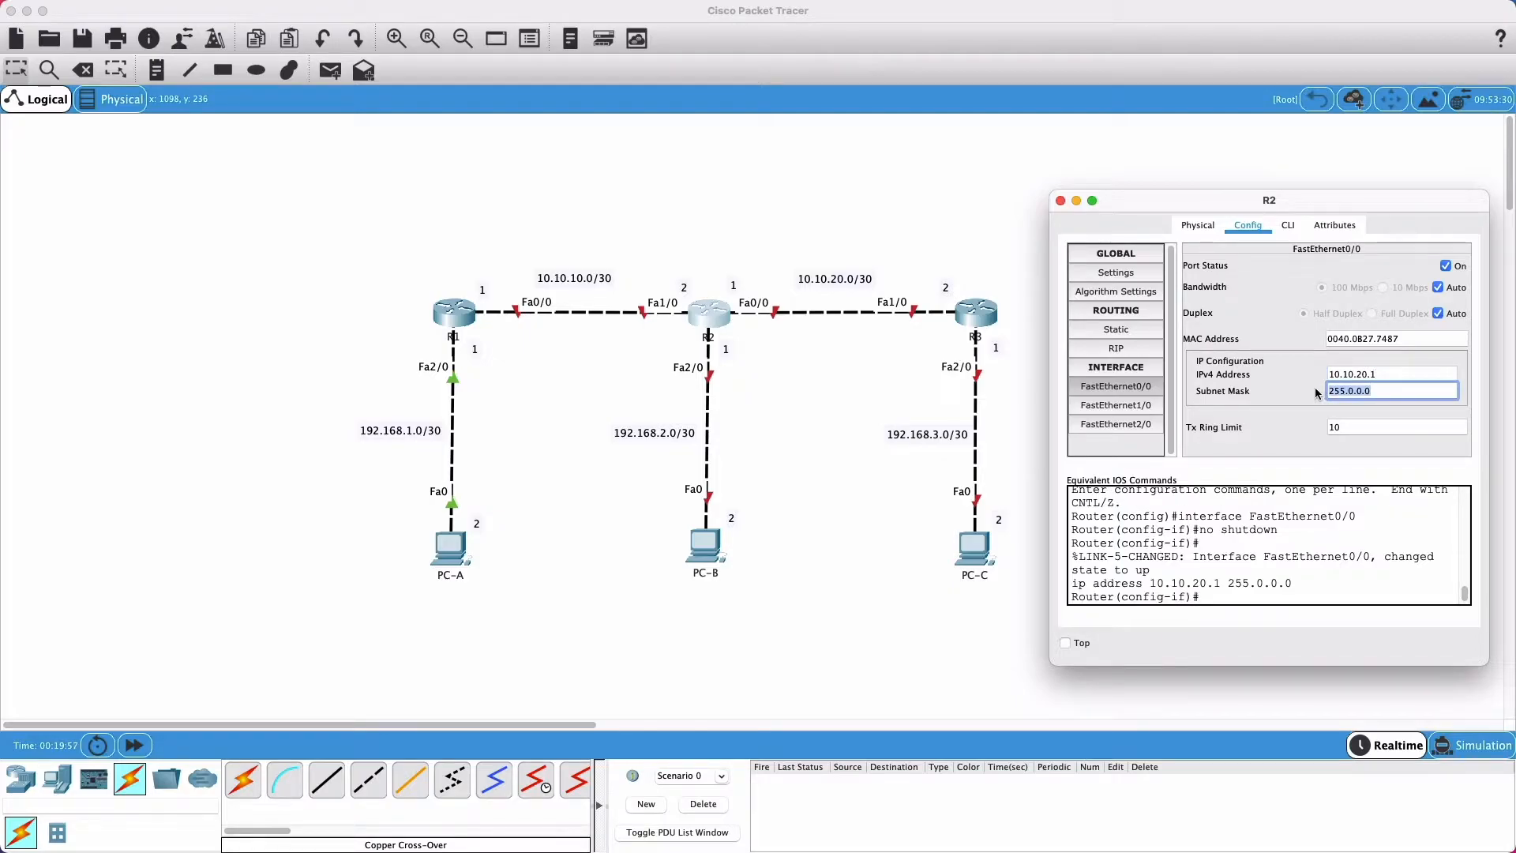
text(255.255.255.252)
key(Return)
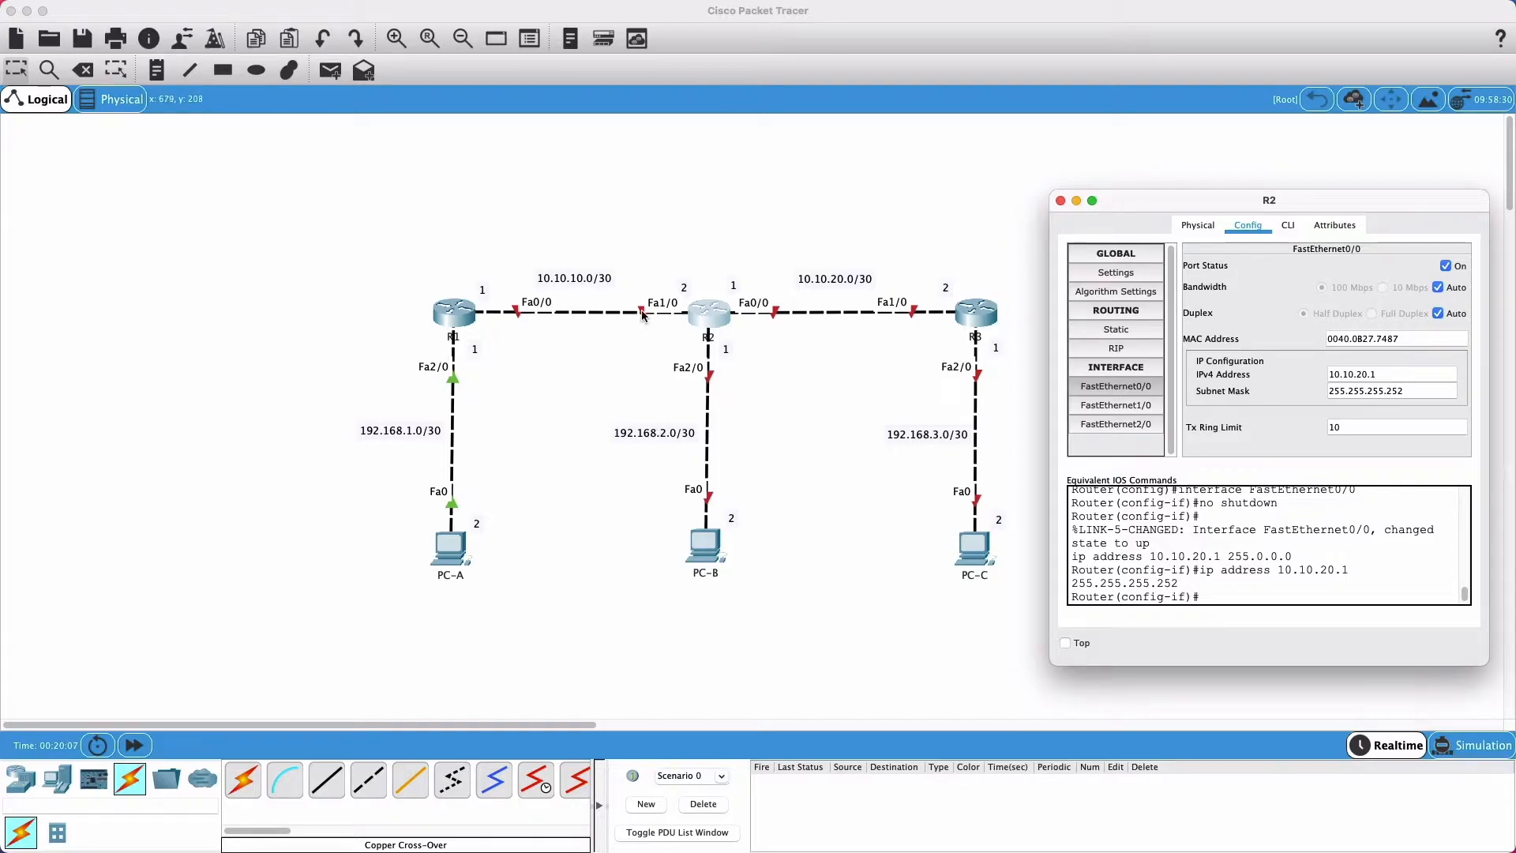
Step: Switch on R2's FastEthernet1/0 port and give it IPv4 address 10.10.10.2 with subnet mask 255.255.255.252
click(1095, 406)
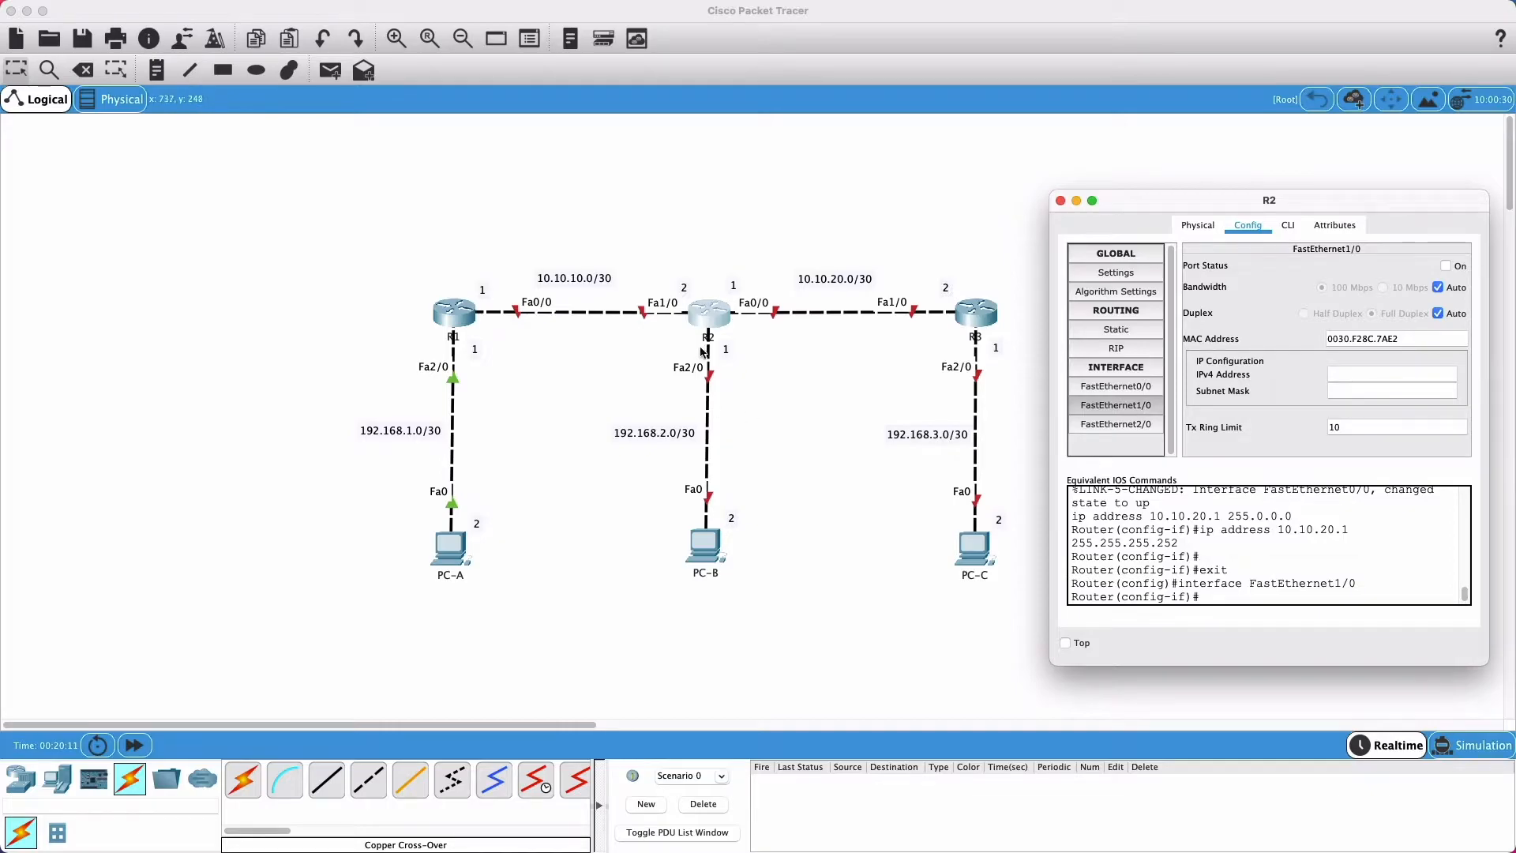
click(1446, 266)
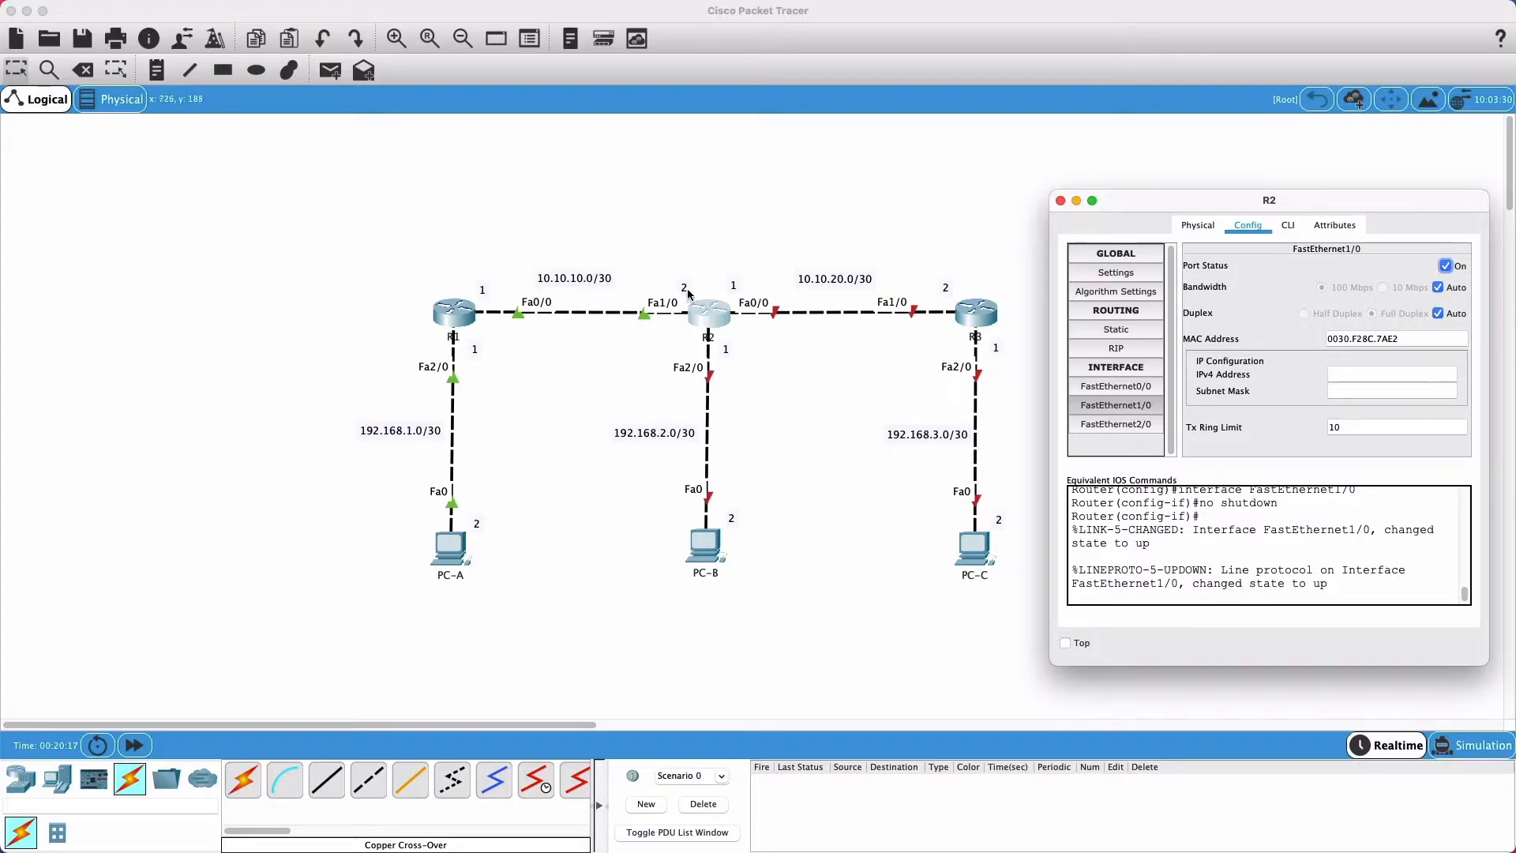
click(1353, 372)
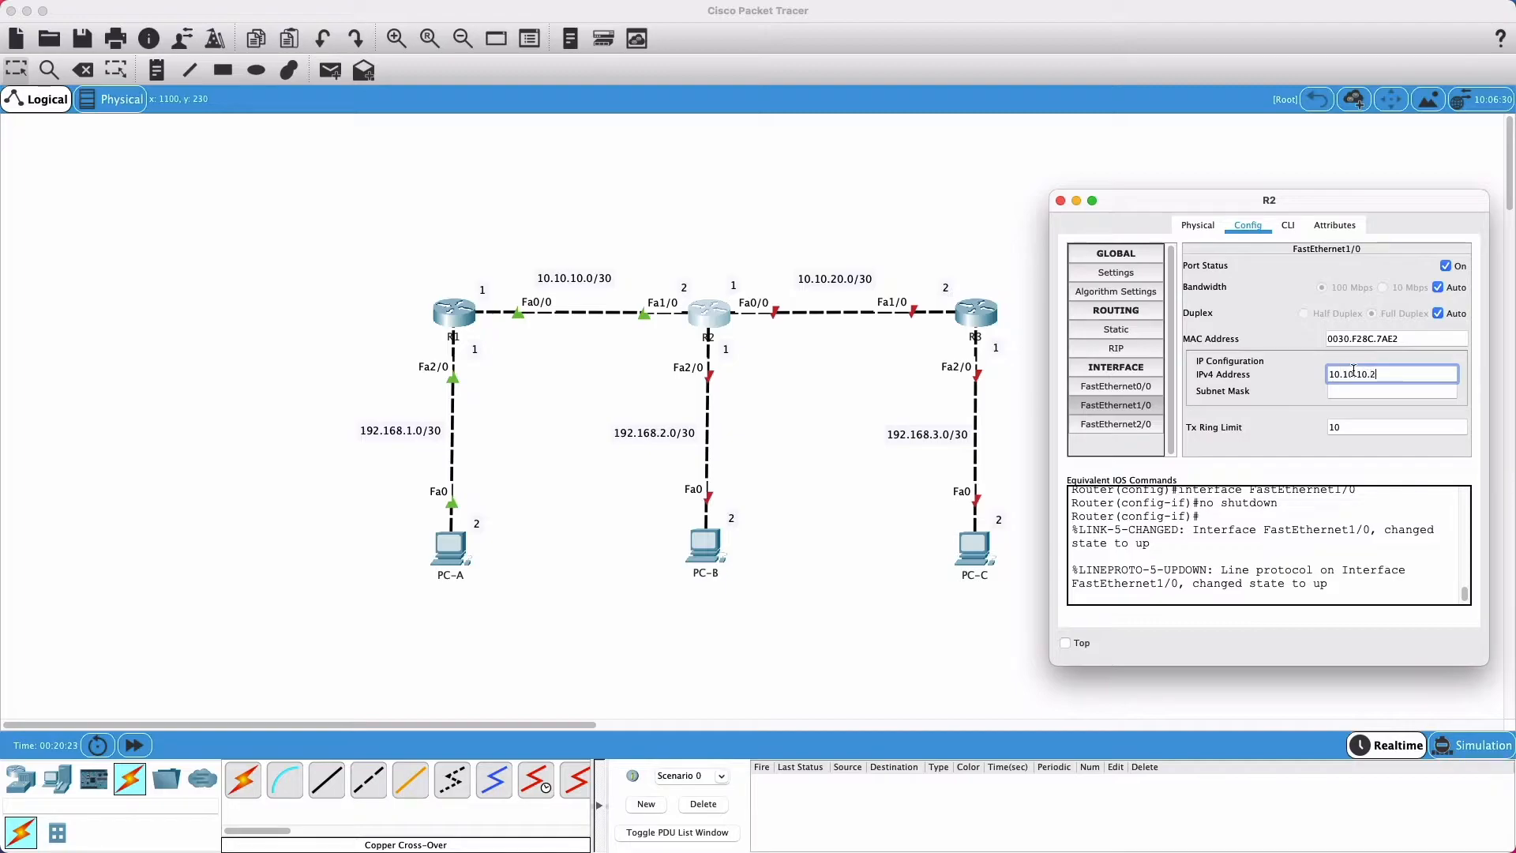
text(2)
click(1367, 394)
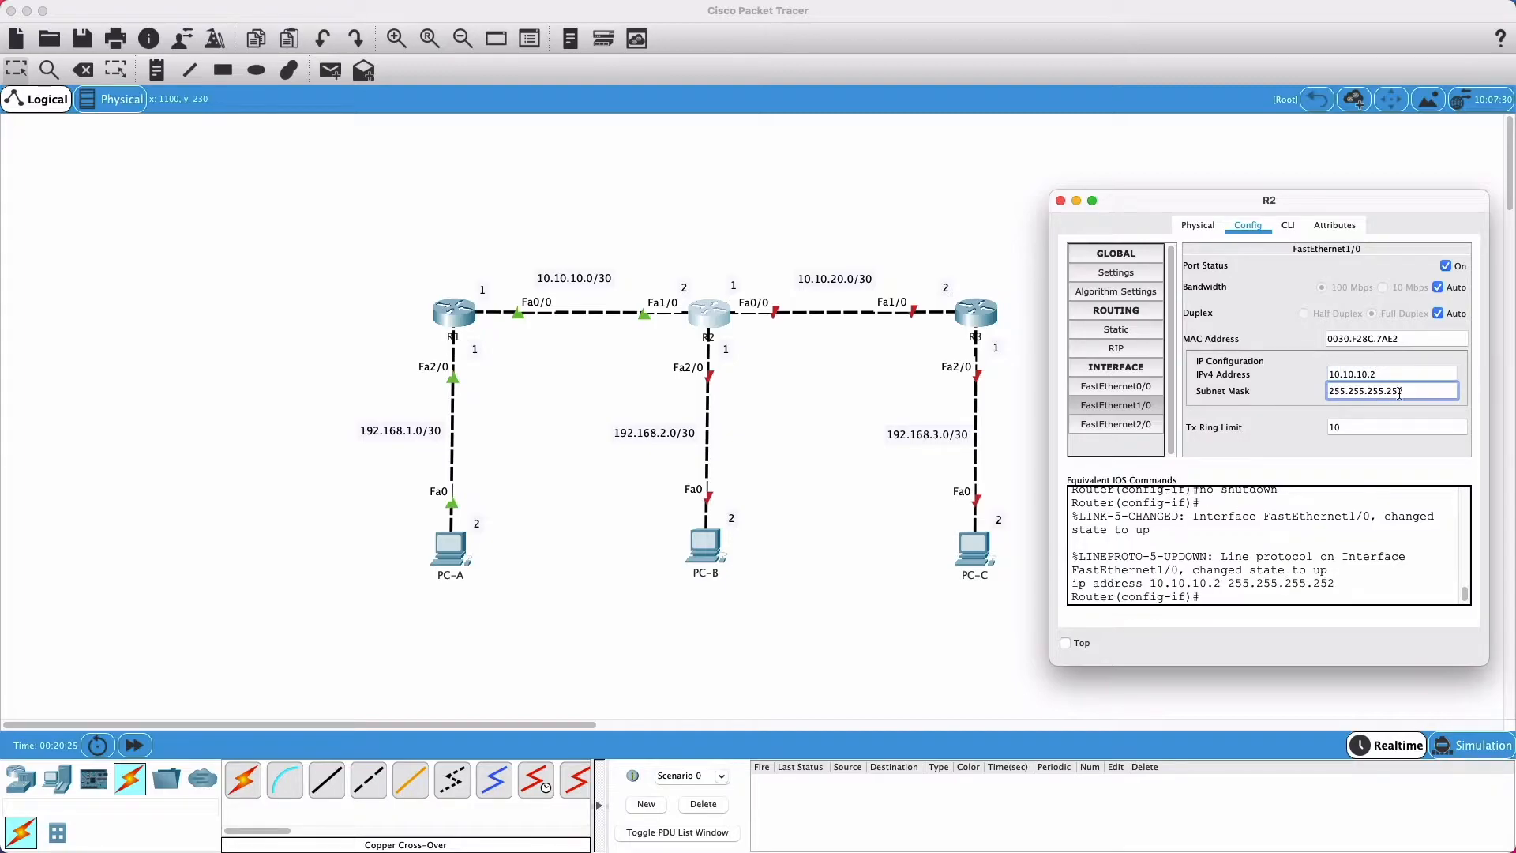
drag(1410, 390, 1314, 391)
key(Return)
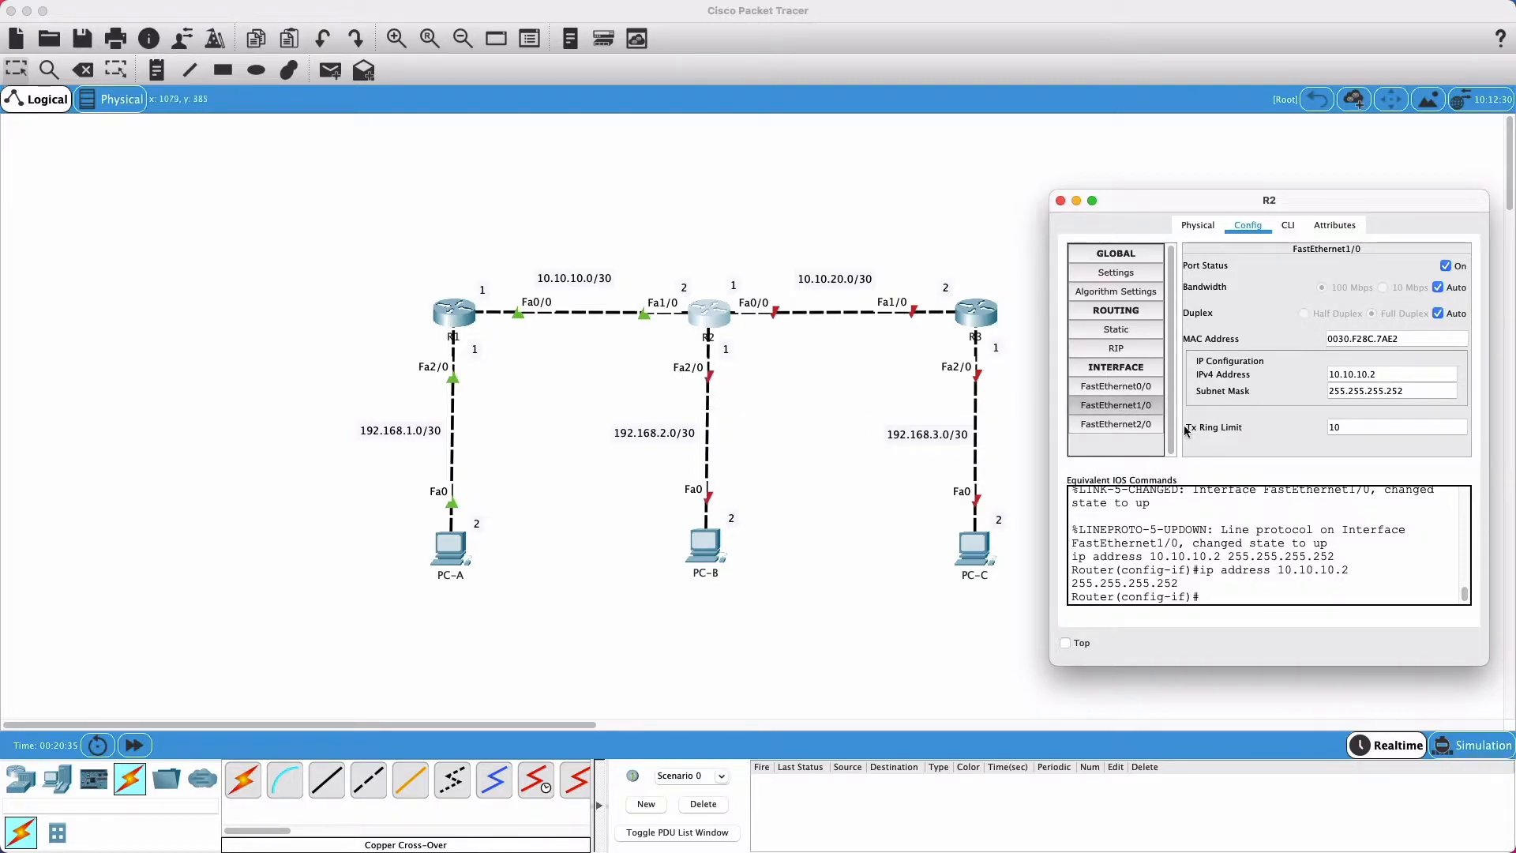
Step: Switch on R2's FastEthernet2/0 port, give it IPv4 address 192.168.2.1 with subnet mask 255.255.255.252, and close R2's window
click(1140, 431)
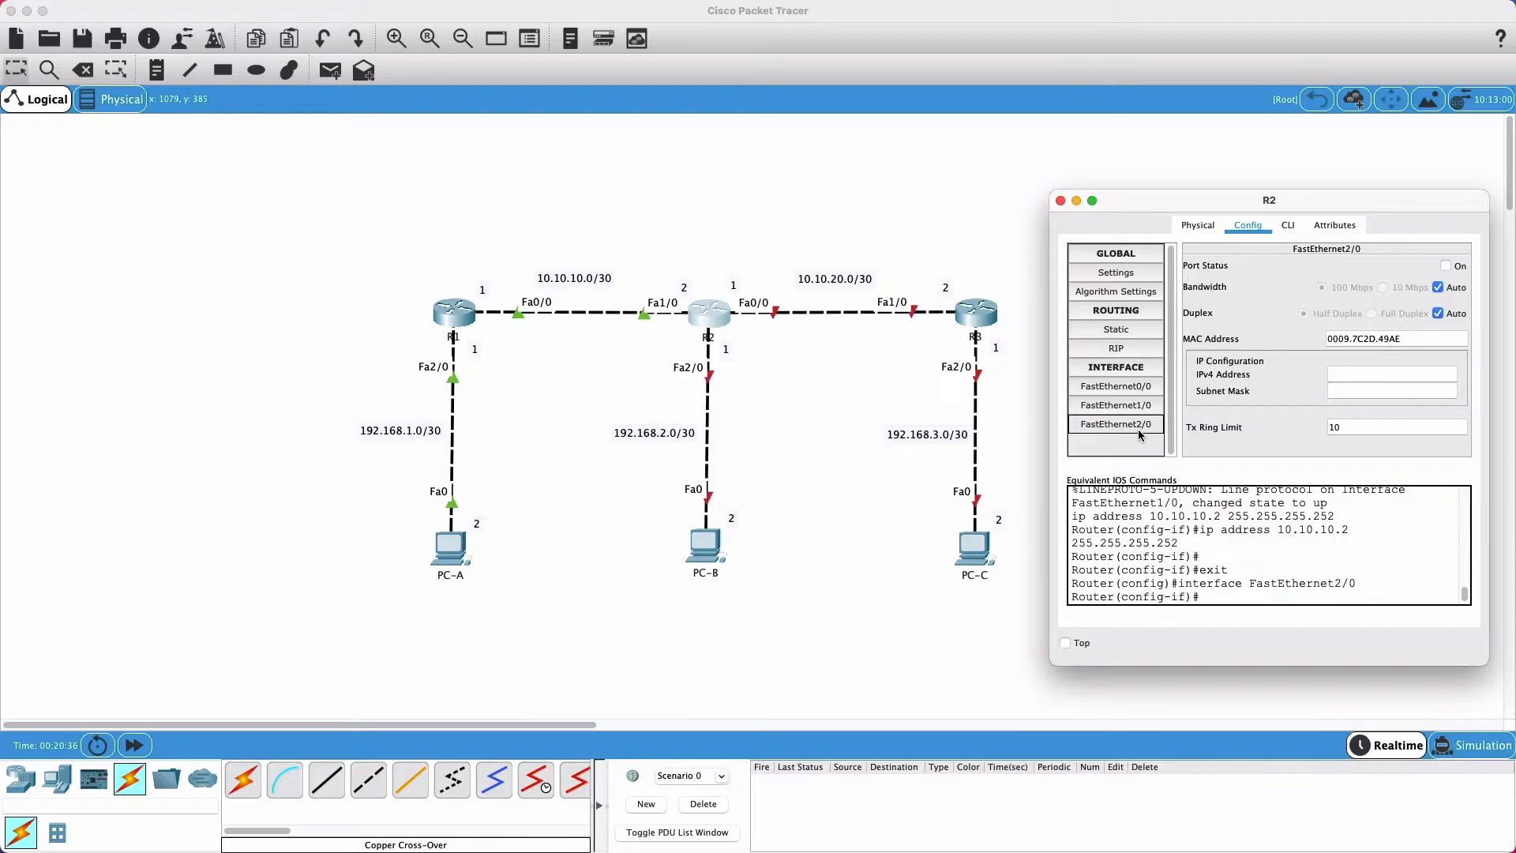
click(1447, 267)
click(1382, 374)
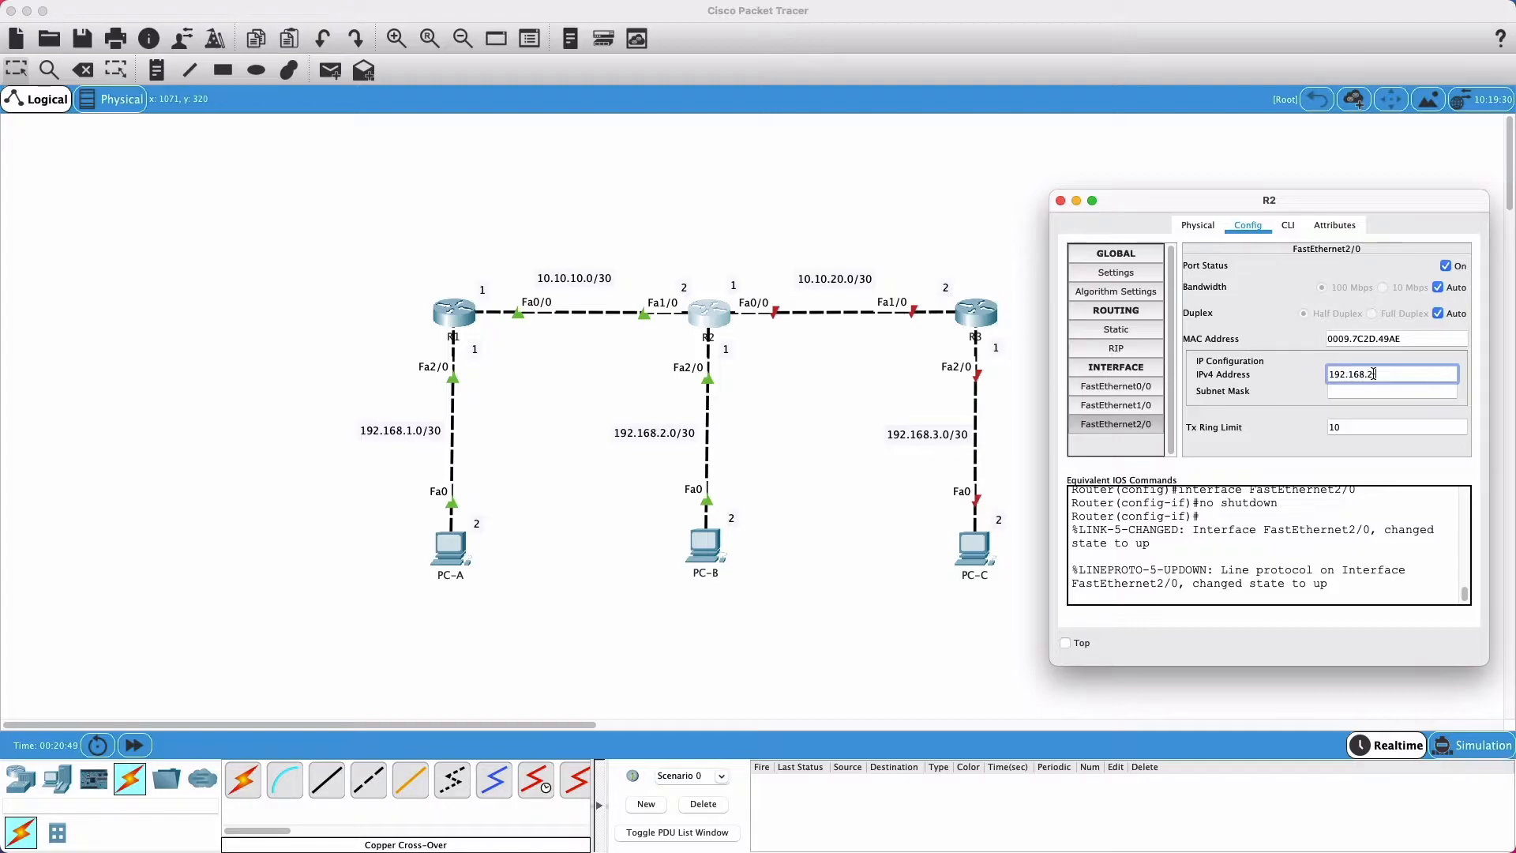
click(1374, 391)
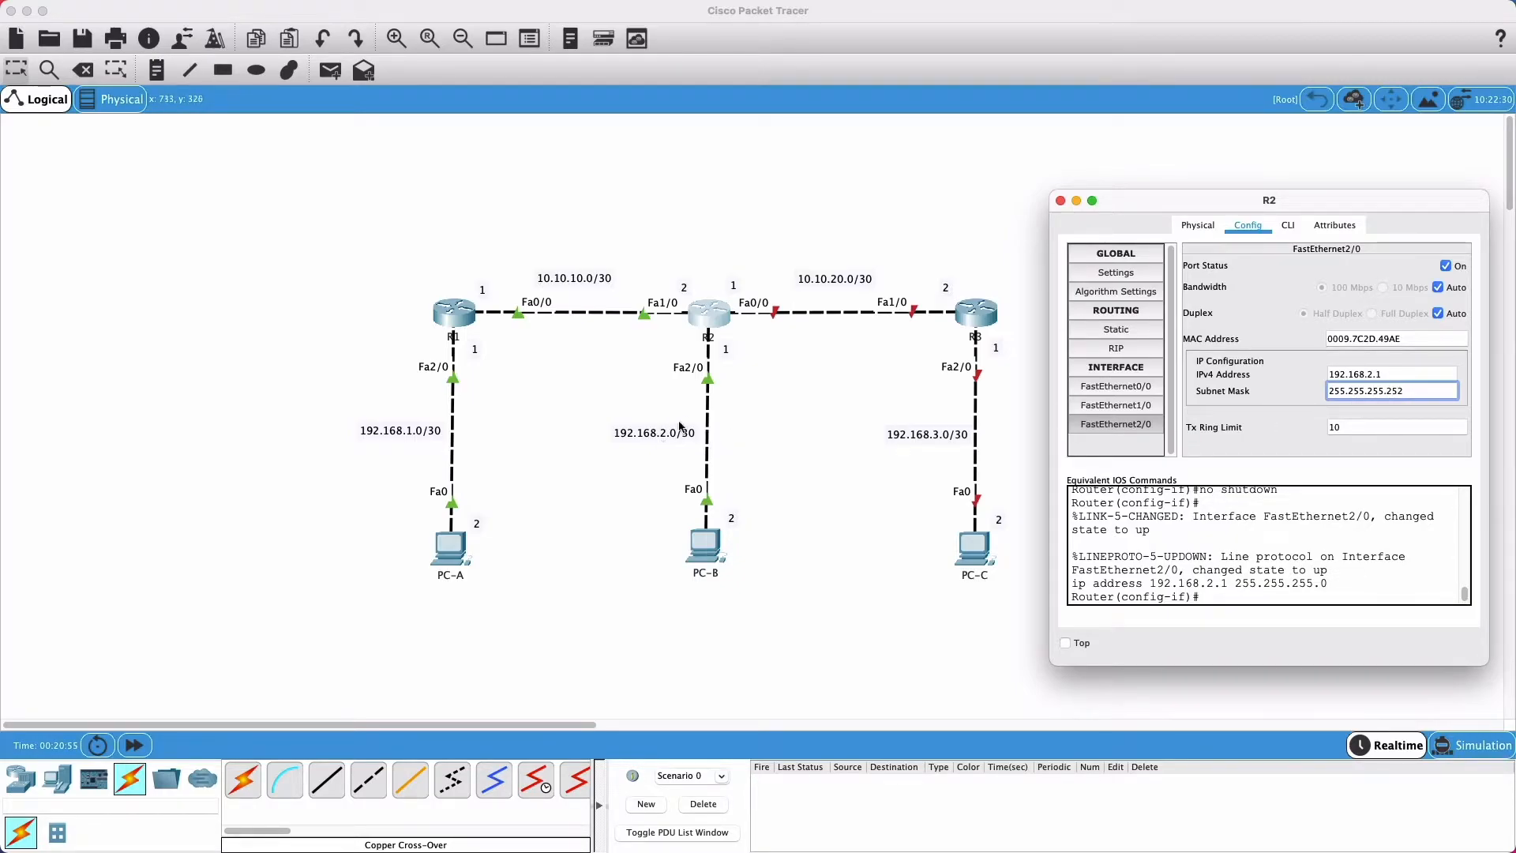
key(Return)
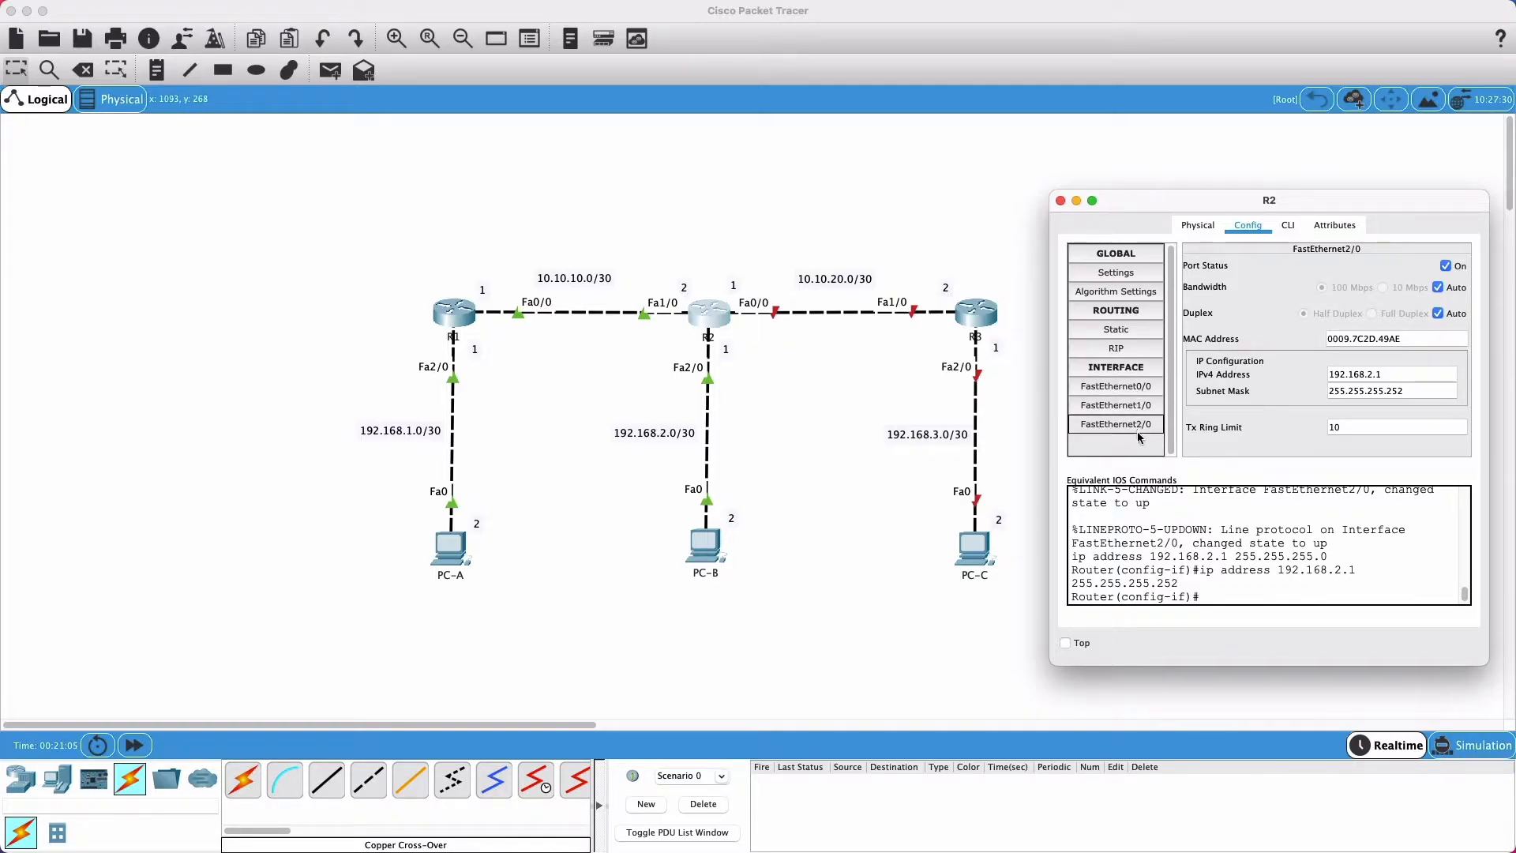
click(1060, 201)
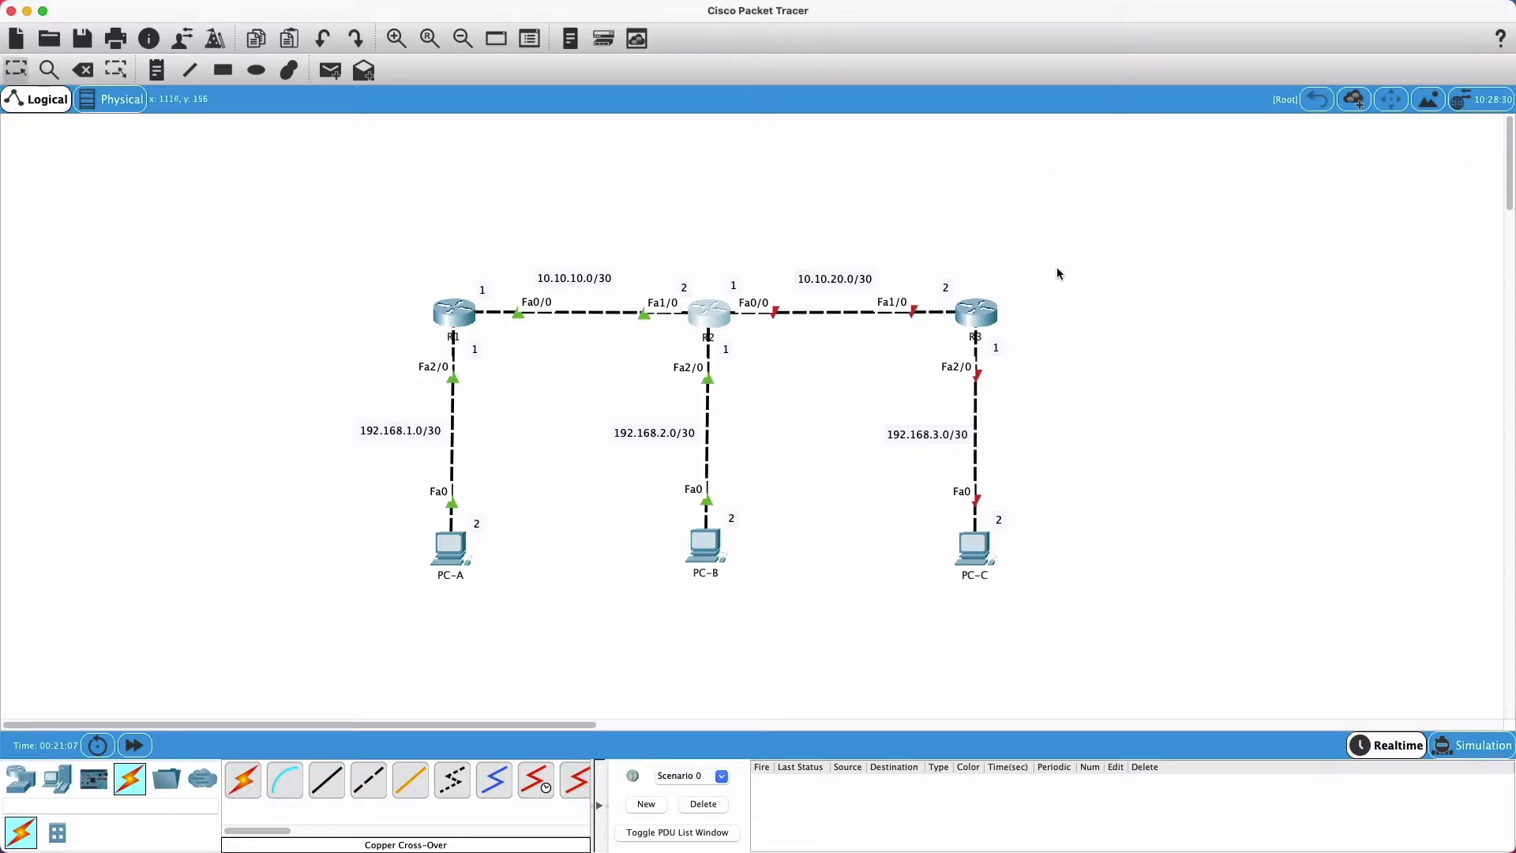
Step: Open R3's interface configuration and switch on the FastEthernet1/0 port
click(992, 316)
drag(875, 197, 1377, 201)
click(1242, 217)
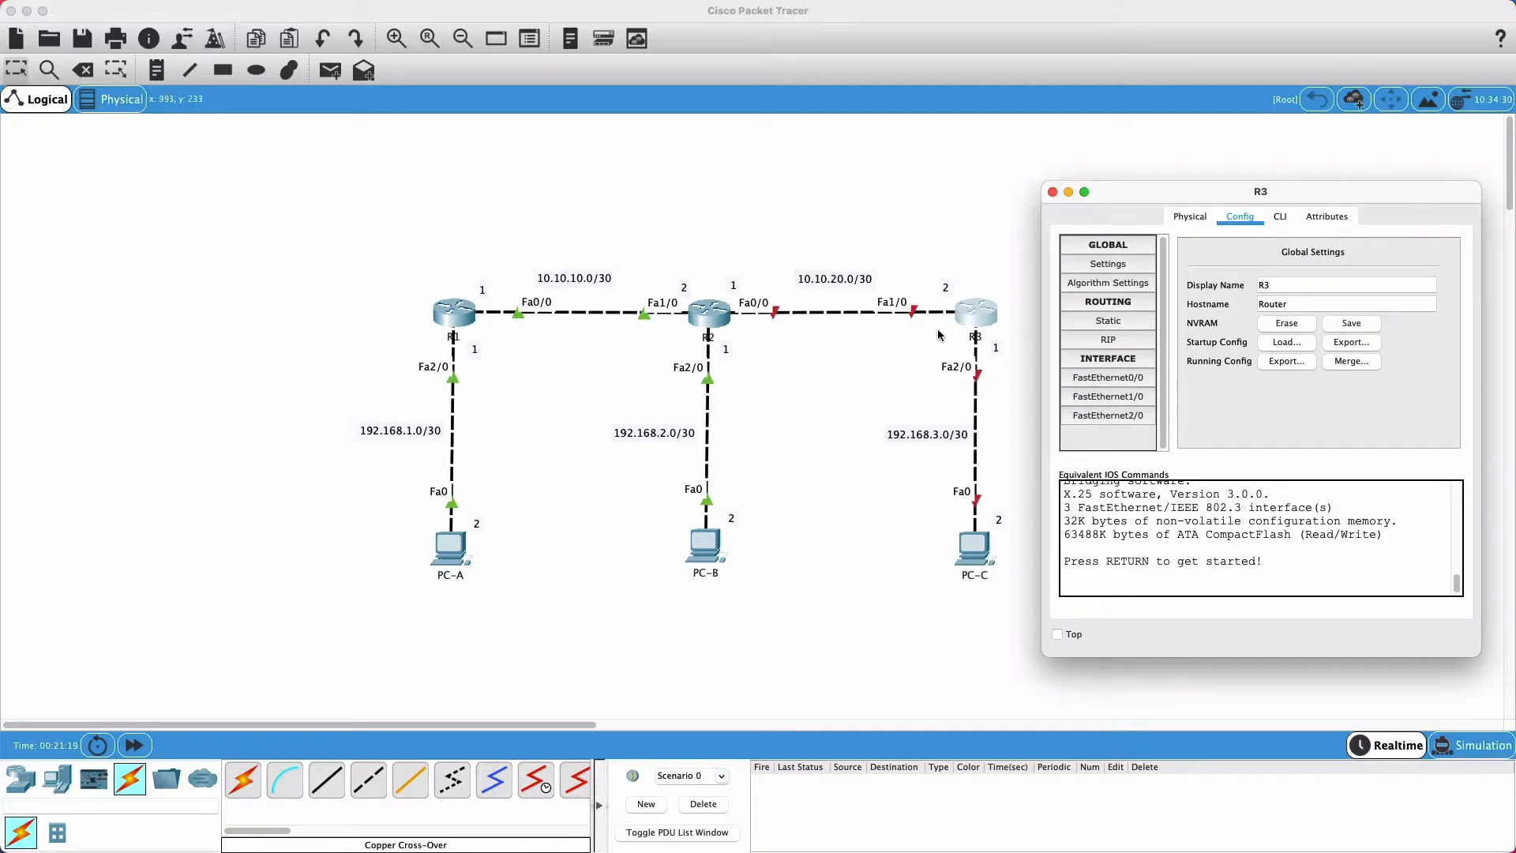
click(1141, 396)
click(1438, 258)
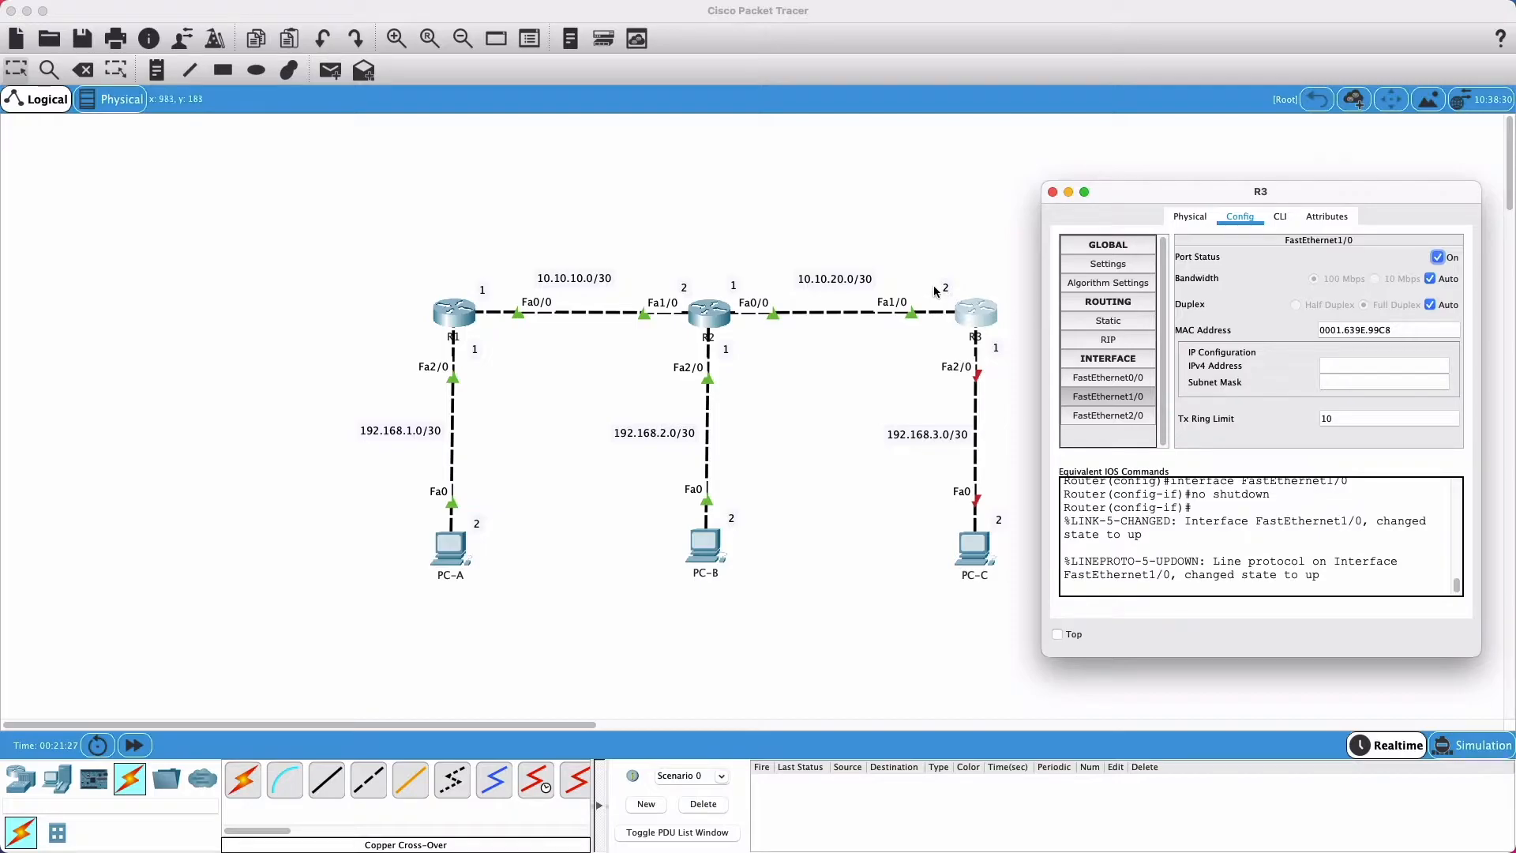
Step: Set R3's FastEthernet1/0 IPv4 address to 10.10.20.2 with subnet mask 255.255.255.252
click(1382, 366)
text(10.)
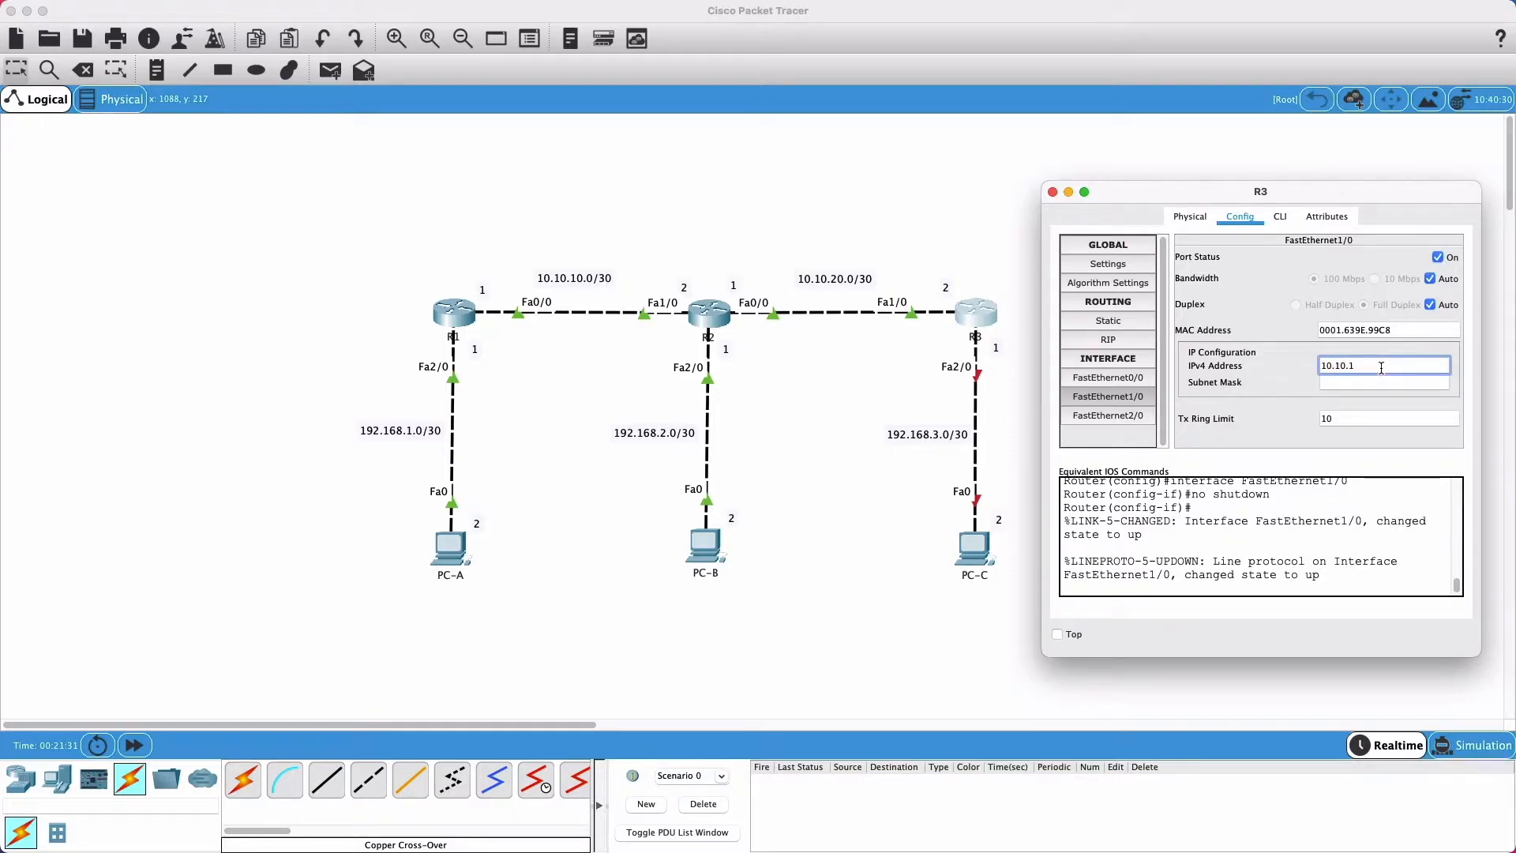
text(10.20)
click(1382, 381)
drag(1340, 382, 1432, 381)
text(255.255.255.252)
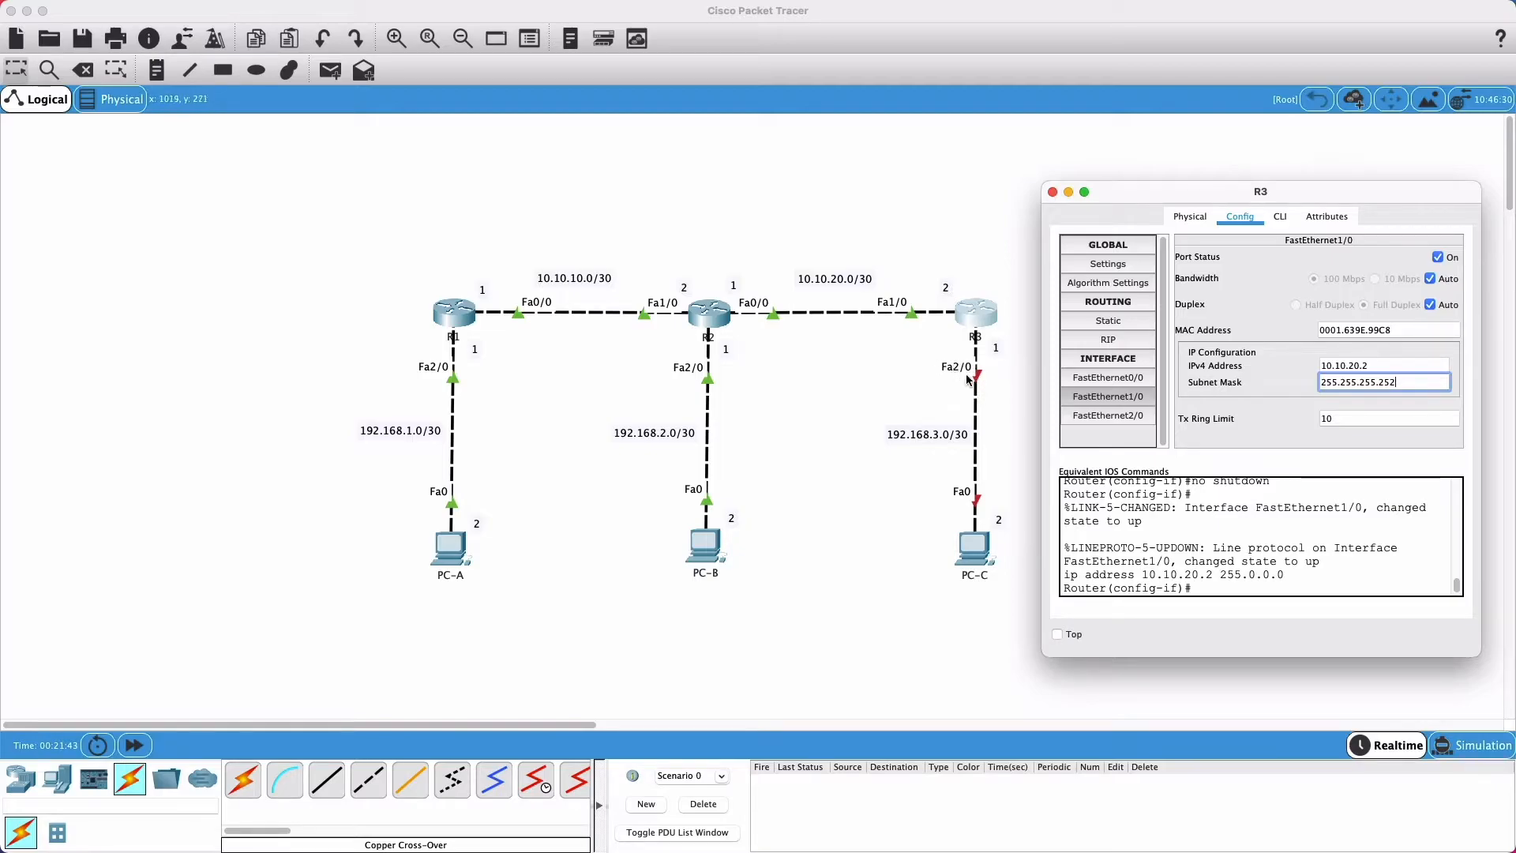
Step: Switch on R3's FastEthernet2/0 port and give it IPv4 address 192.168.3.1 with subnet mask 255.255.255.252
click(1112, 421)
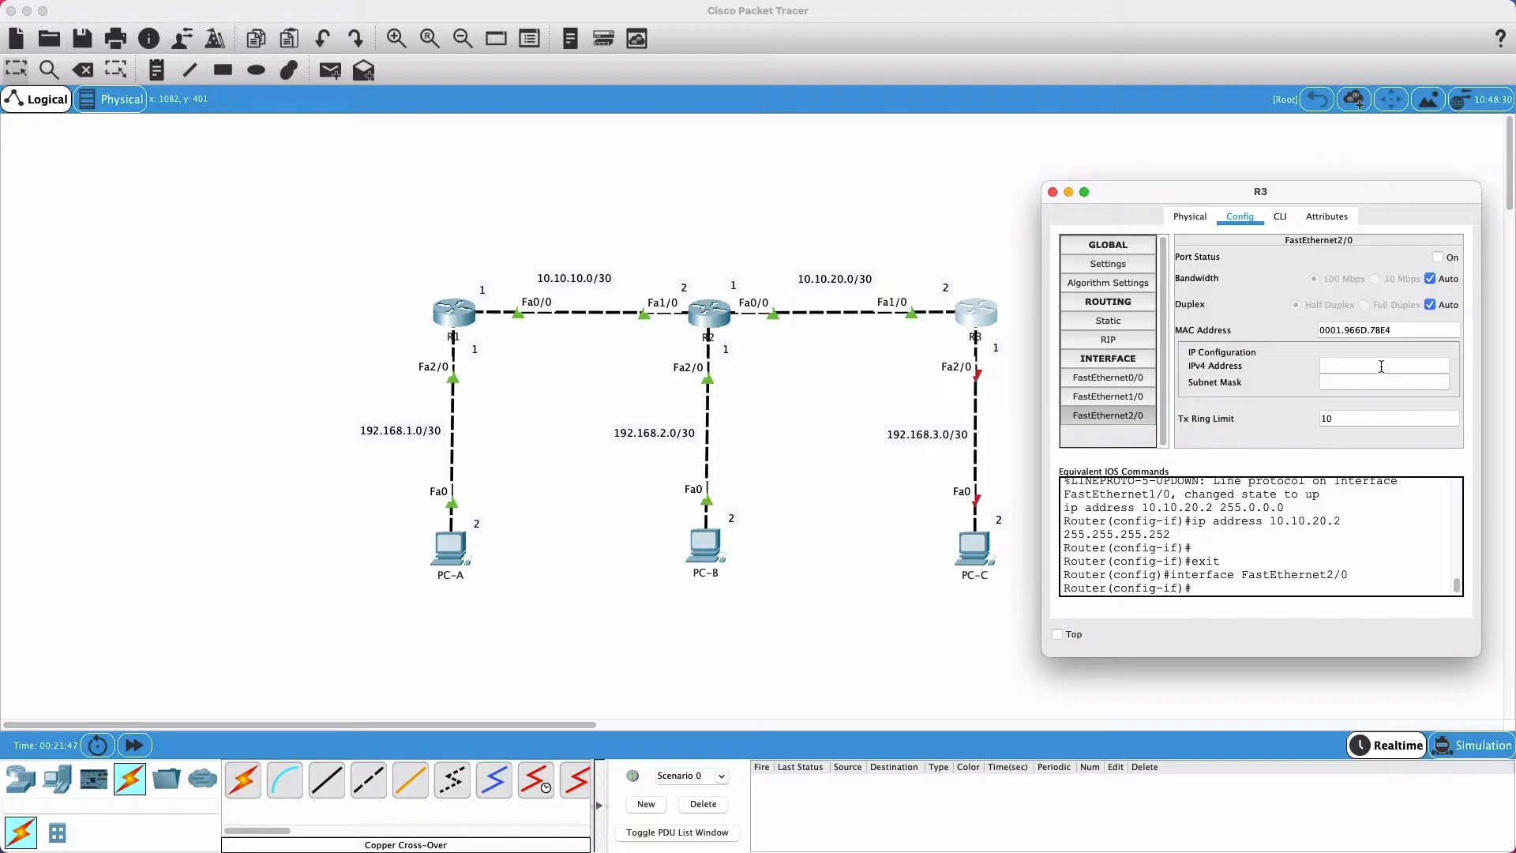
click(1438, 257)
click(1383, 366)
text(192.168.3.1)
drag(1378, 366, 1272, 384)
text(192)
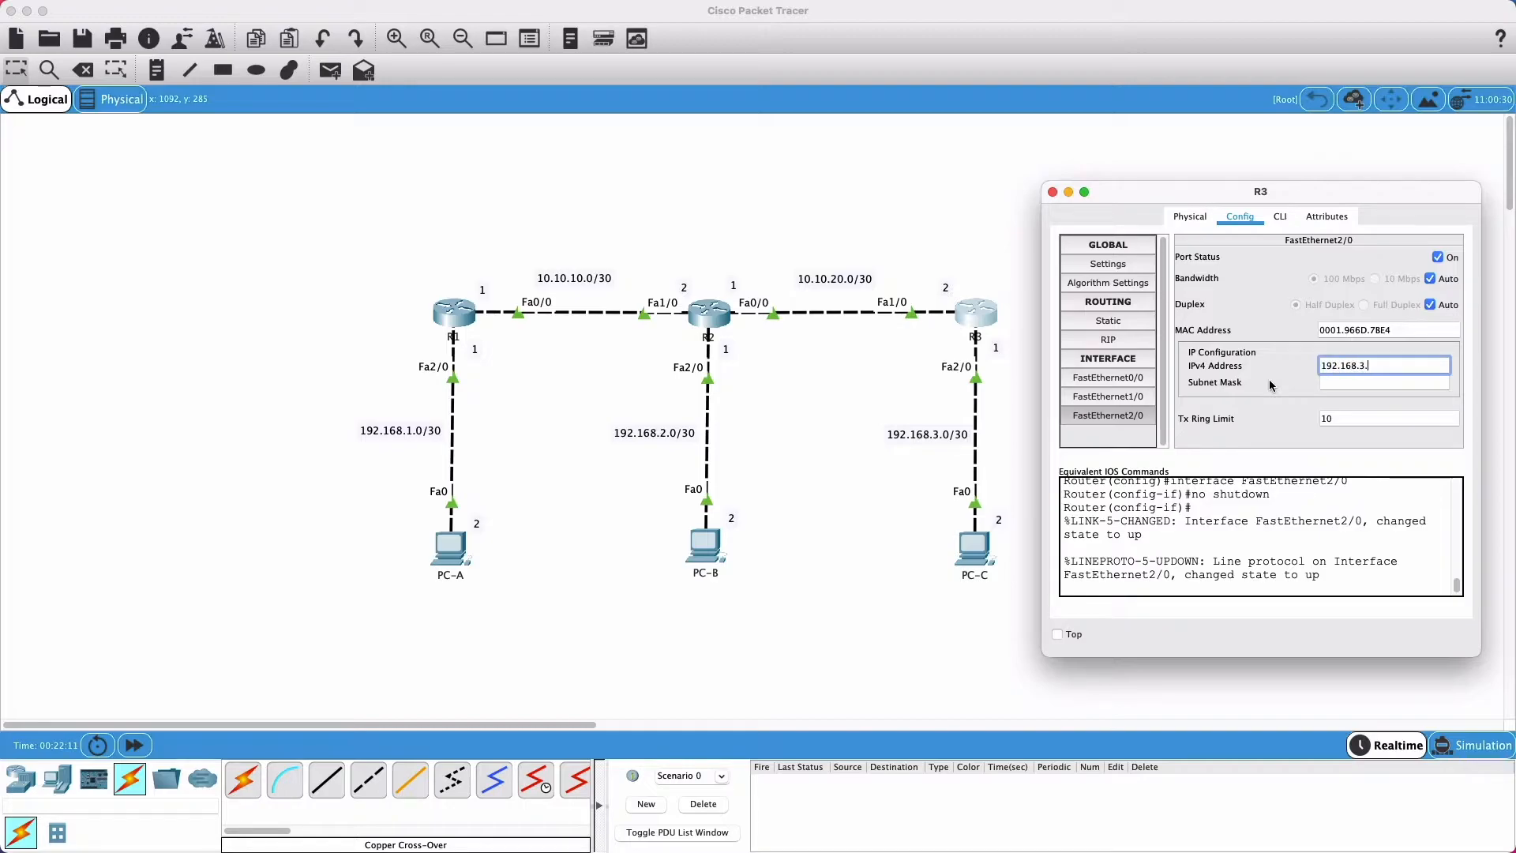
key(Tab)
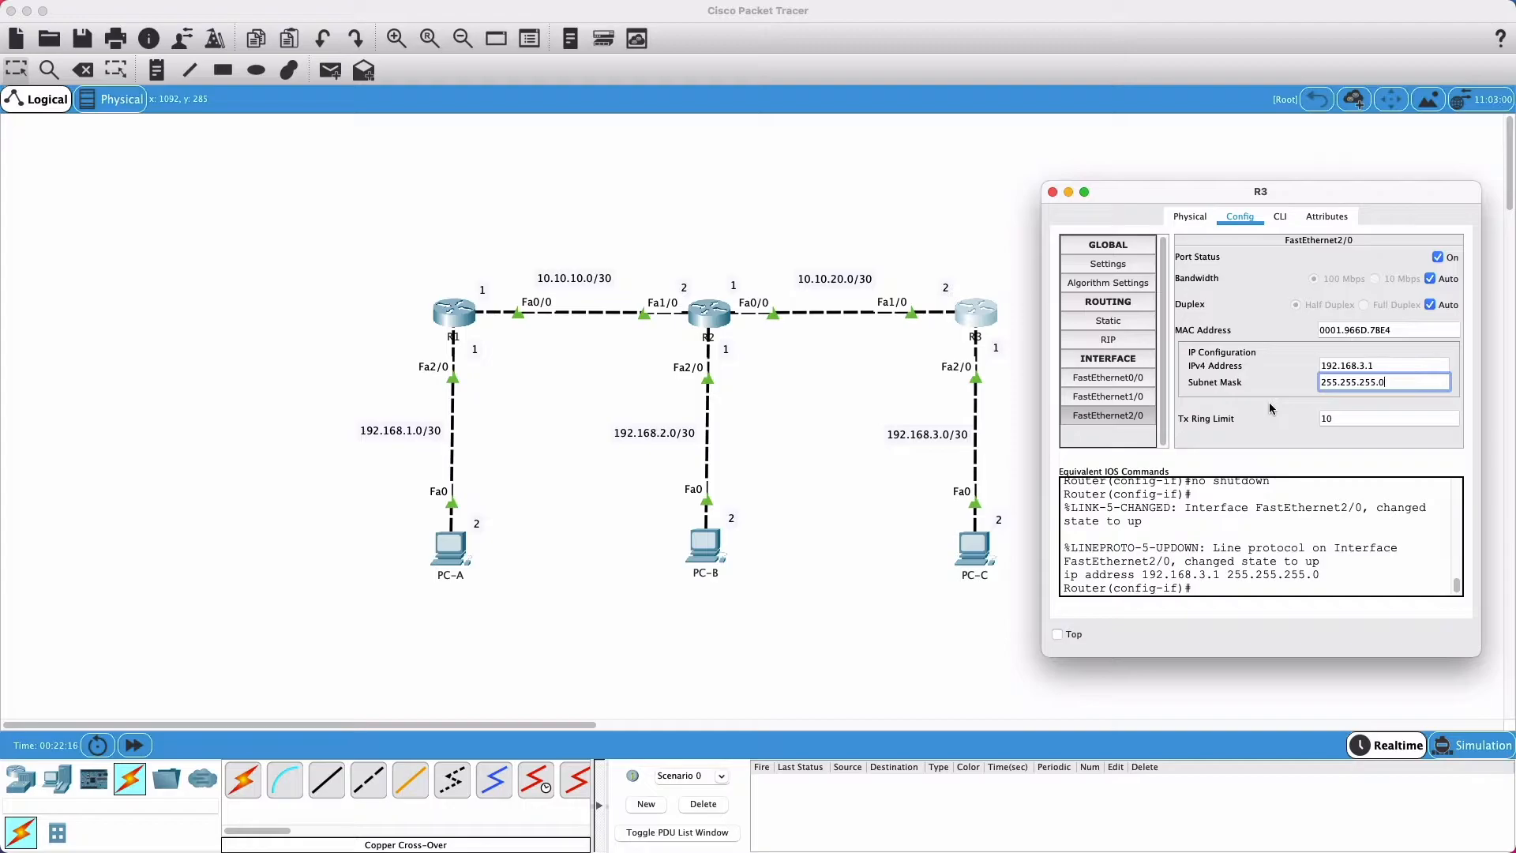
text(252)
key(Return)
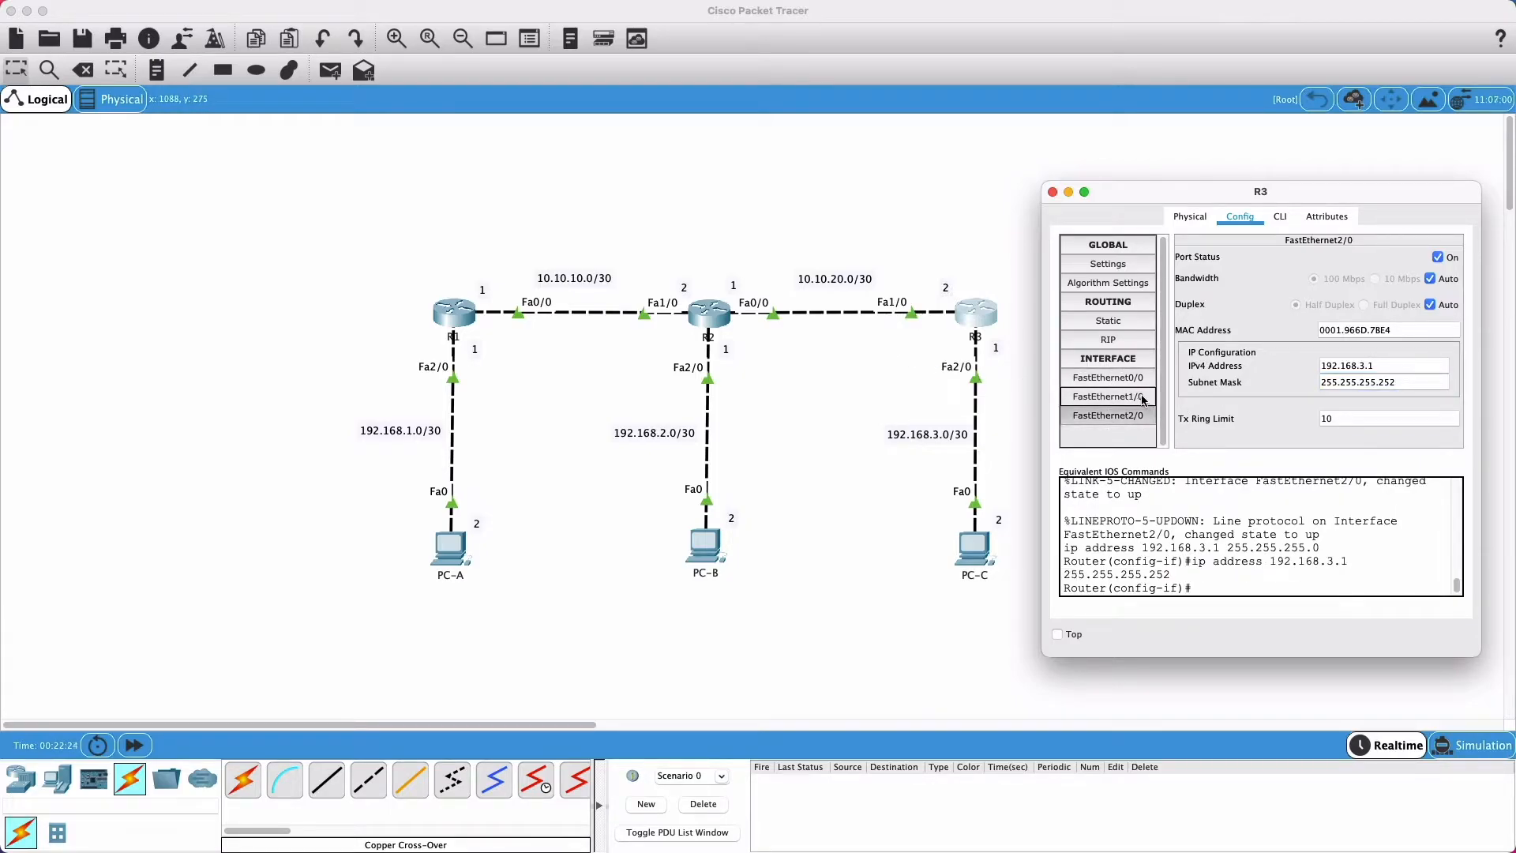
Step: Review the port status and IP settings of R3's FastEthernet1/0 and FastEthernet2/0, and close R3's window
click(1108, 396)
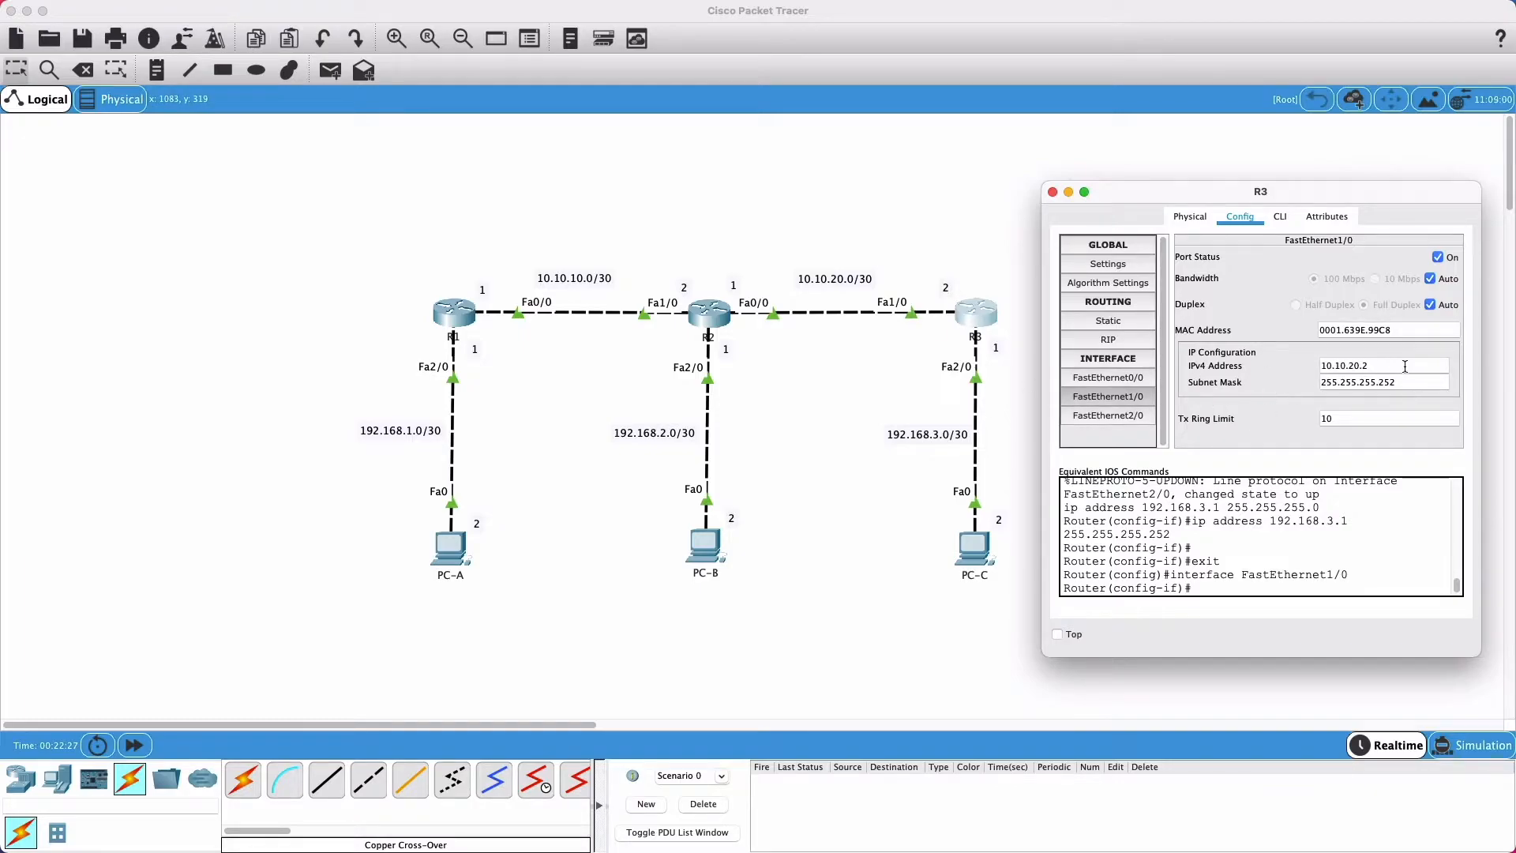
drag(1404, 366, 1319, 366)
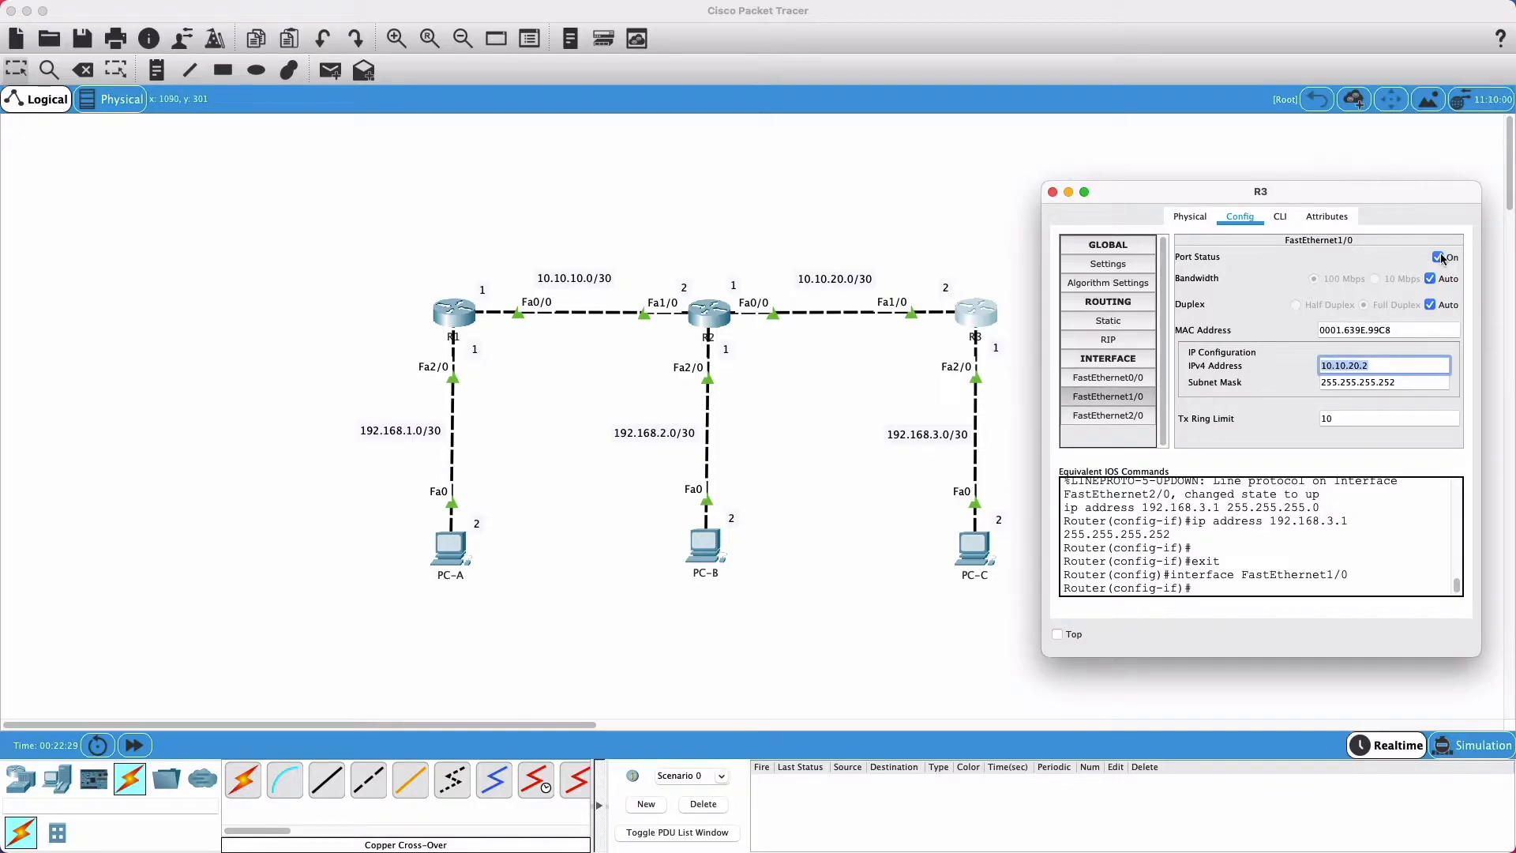
click(1153, 416)
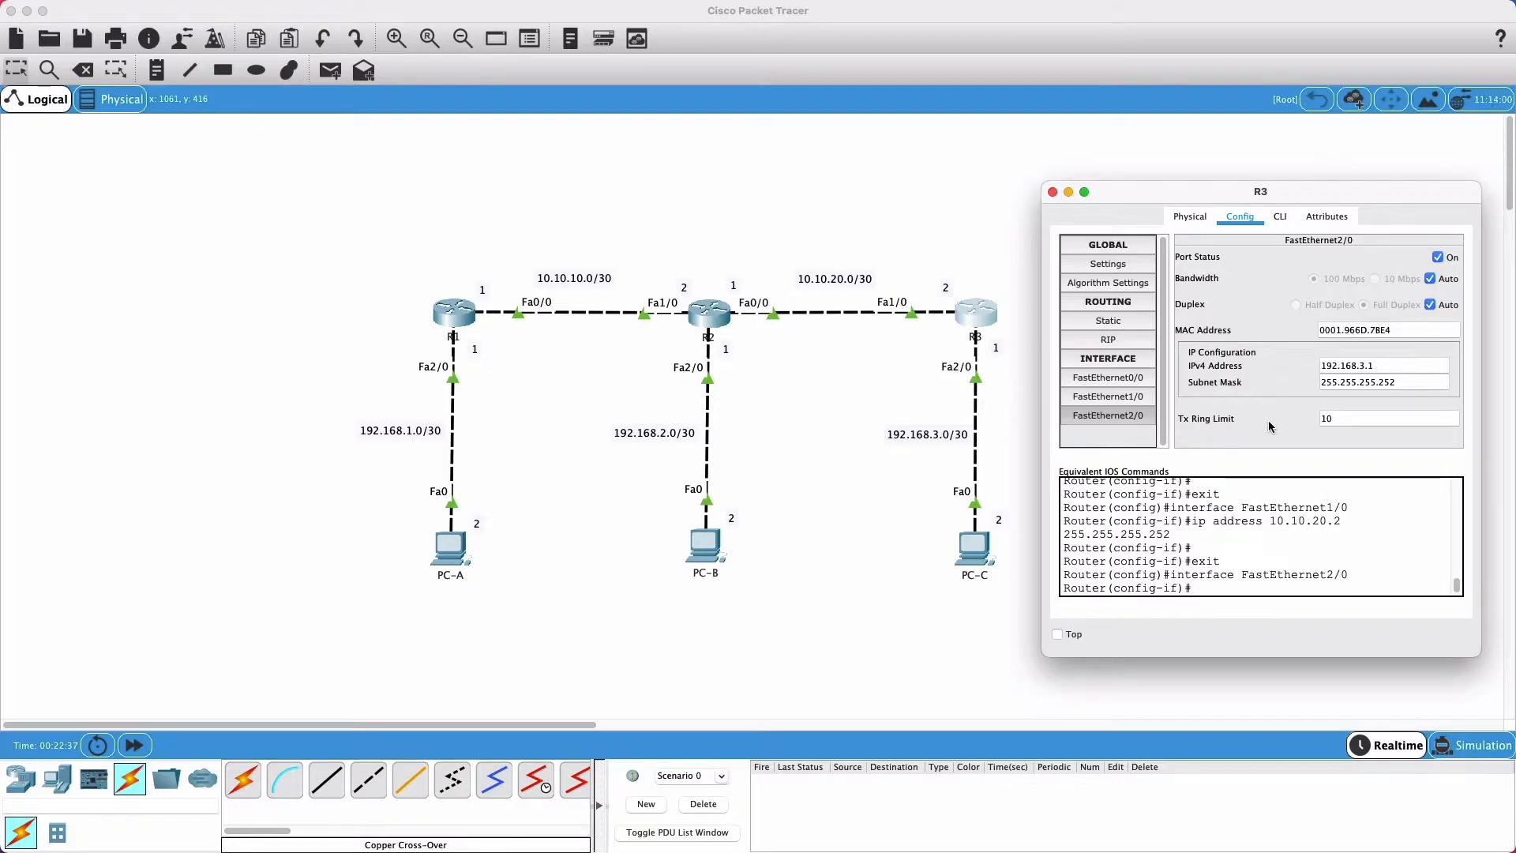
click(1052, 192)
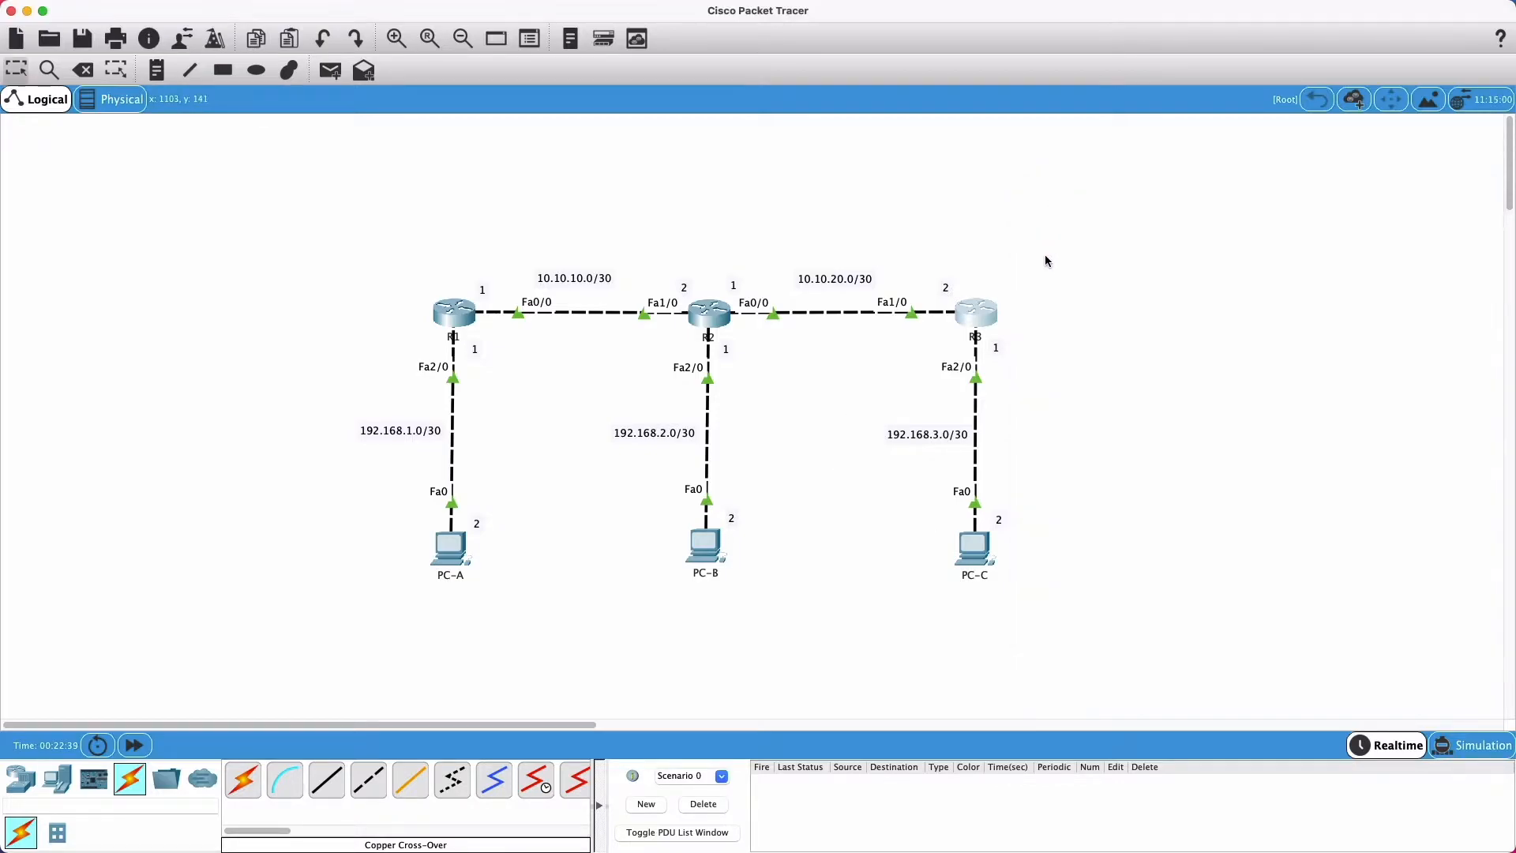
drag(302, 243, 1134, 637)
drag(349, 474, 1078, 638)
drag(377, 239, 1068, 386)
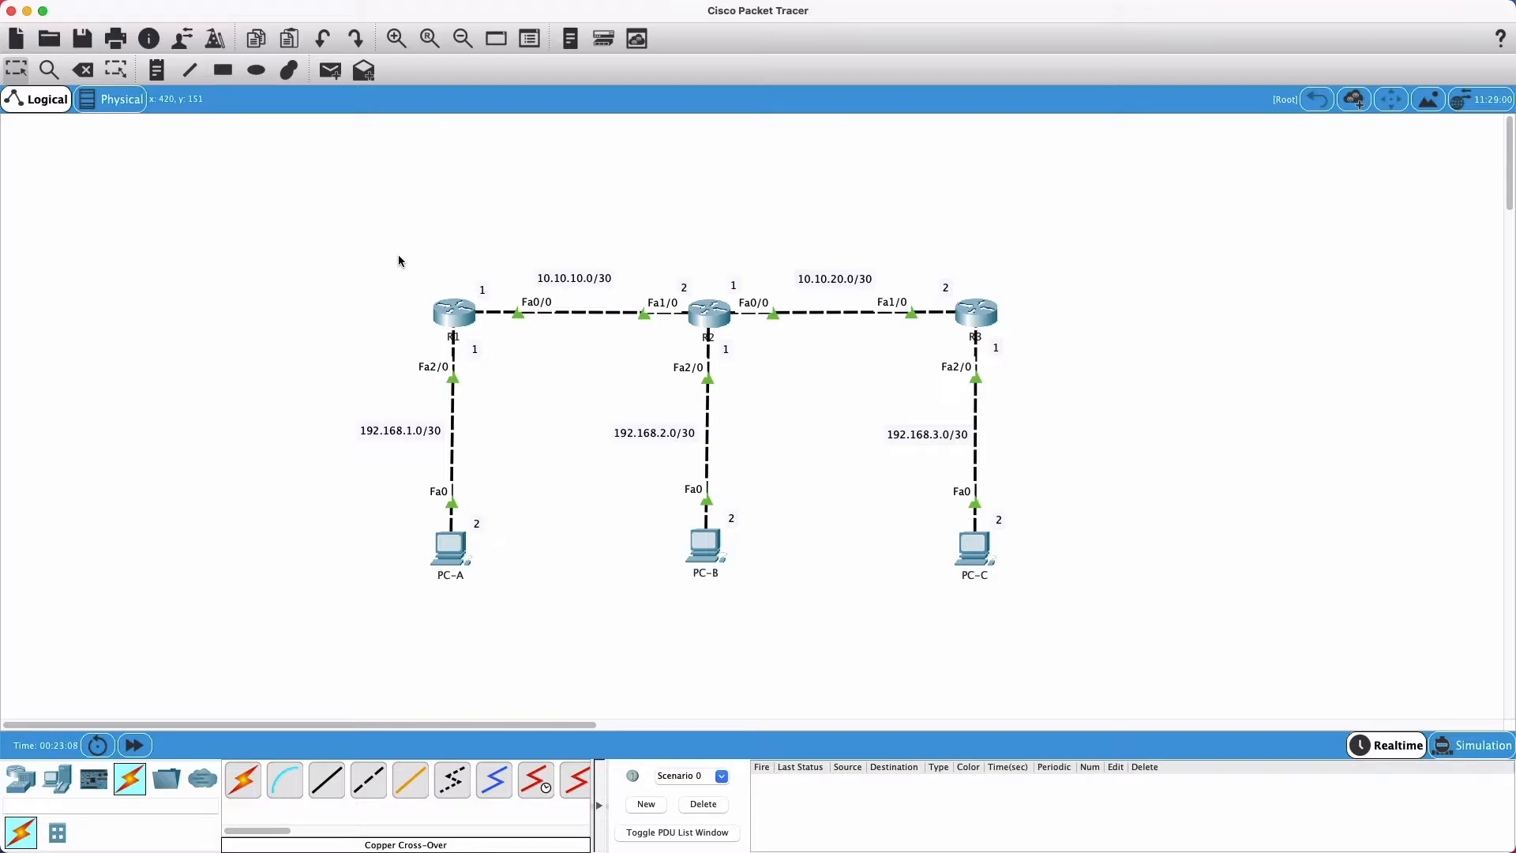
drag(397, 261, 505, 372)
drag(397, 277, 501, 371)
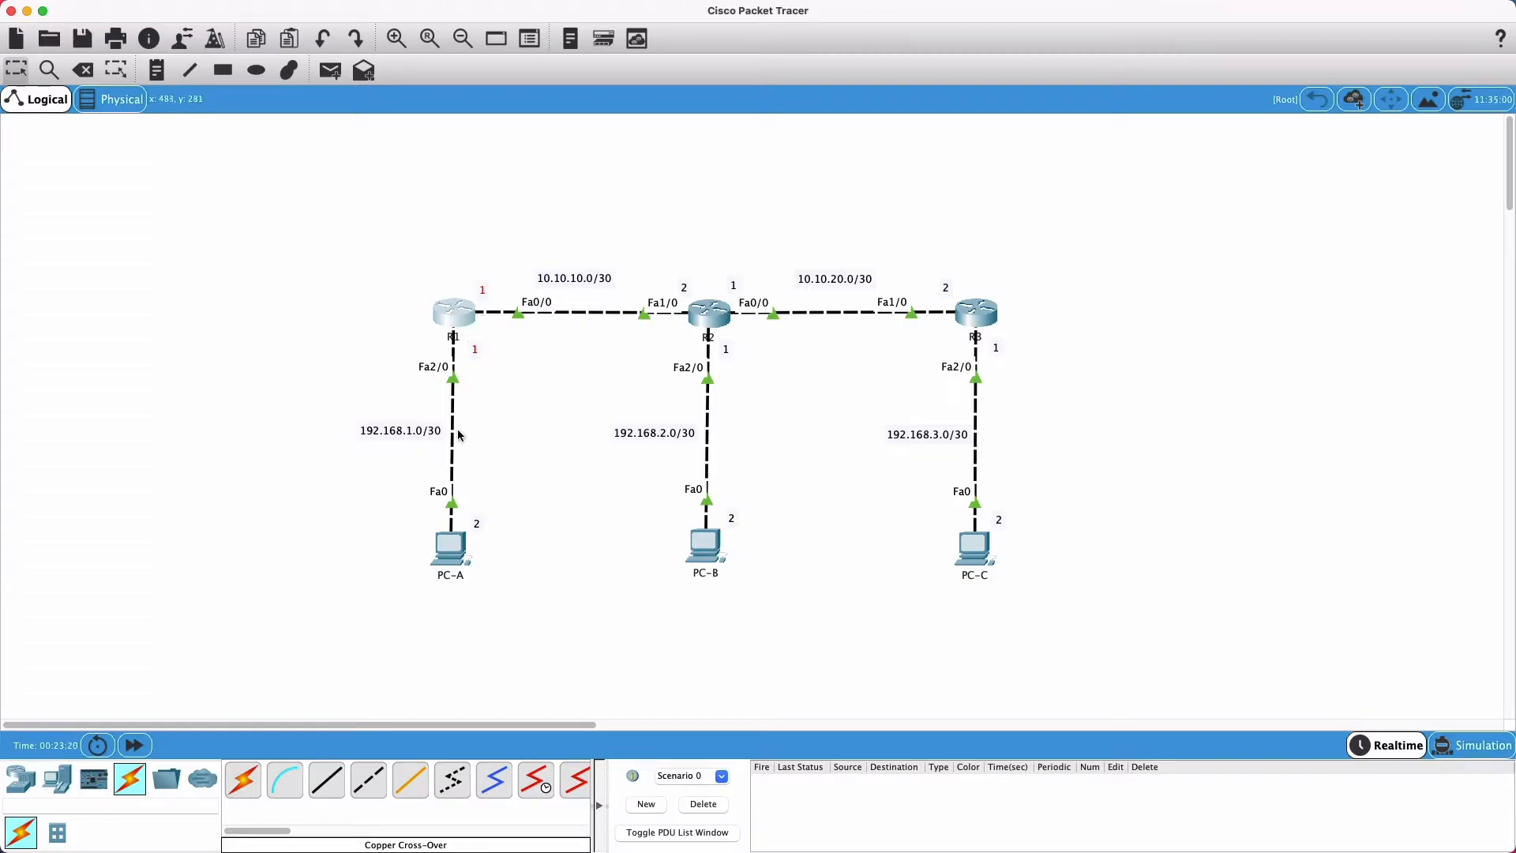
mouse_move(466, 562)
mouse_down()
mouse_move(401, 277)
mouse_move(485, 581)
mouse_up()
drag(397, 251, 758, 376)
Step: Send a simple PDU from R1 to PC-A and widen the Fire column of the PDU list
click(329, 71)
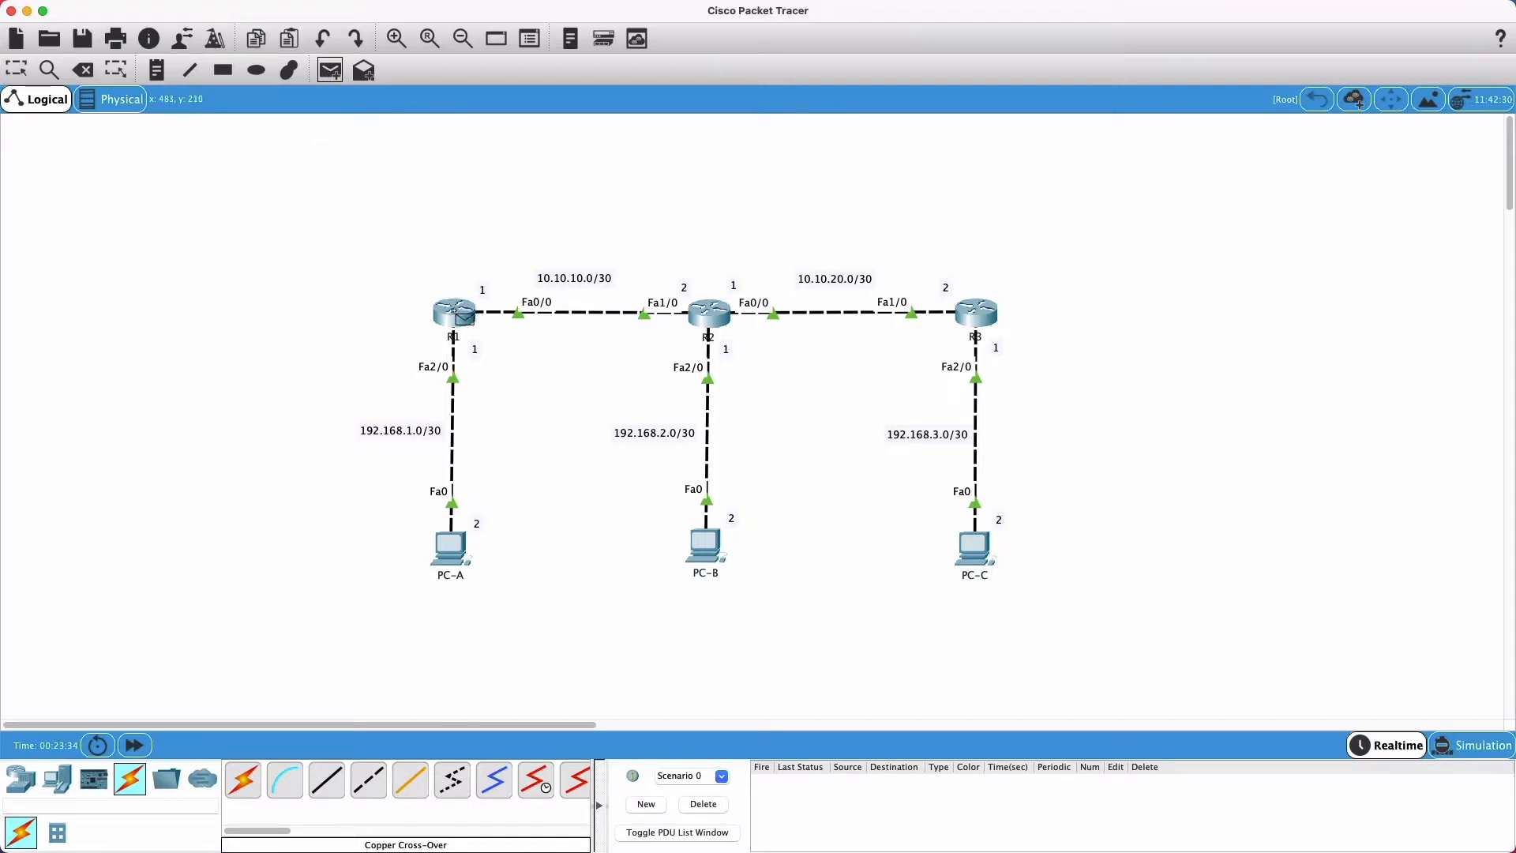
click(461, 315)
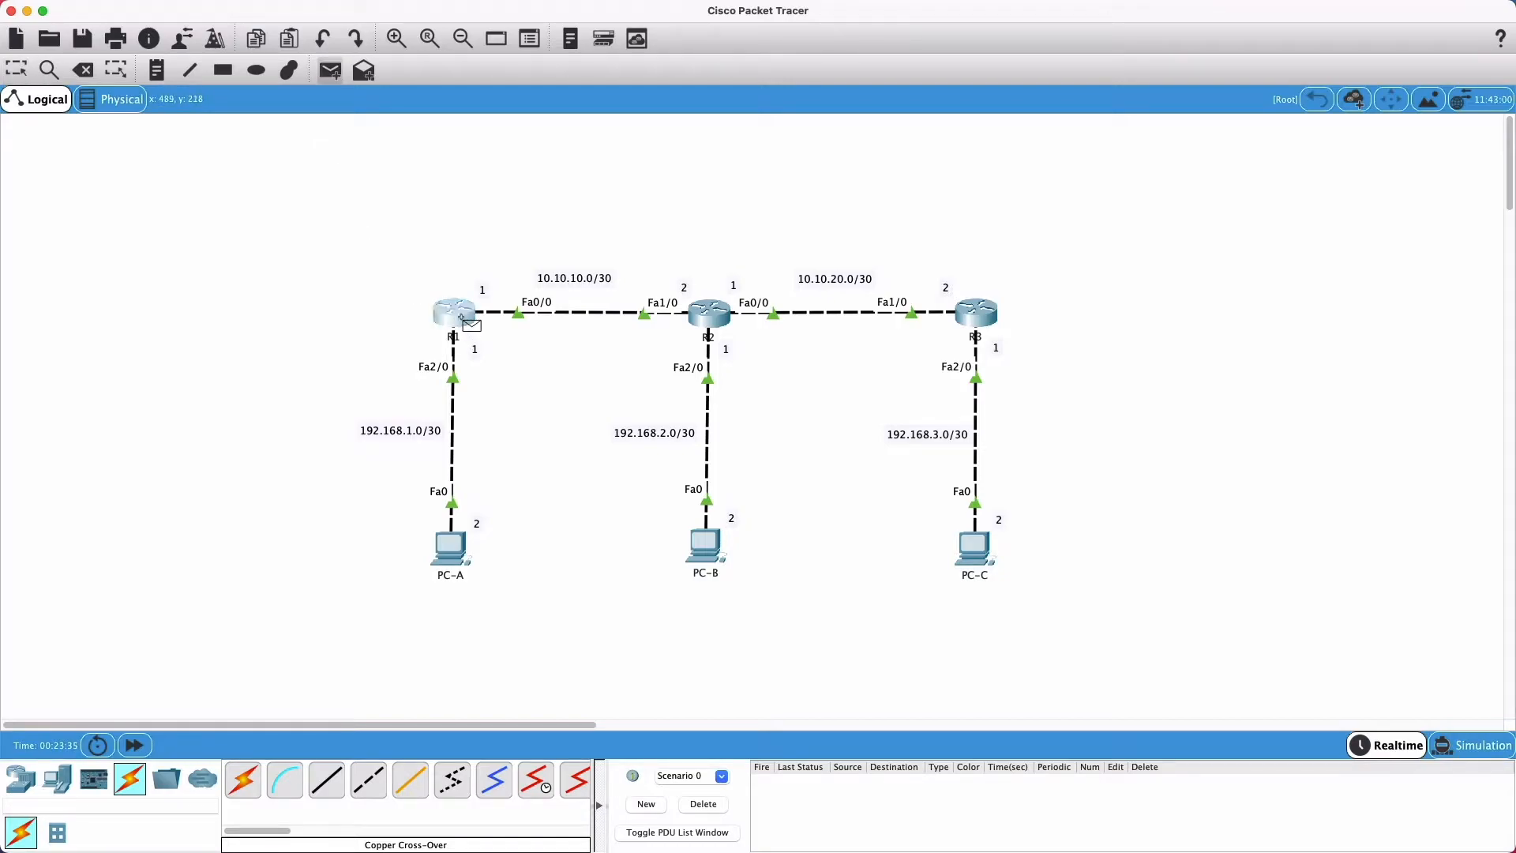
click(458, 552)
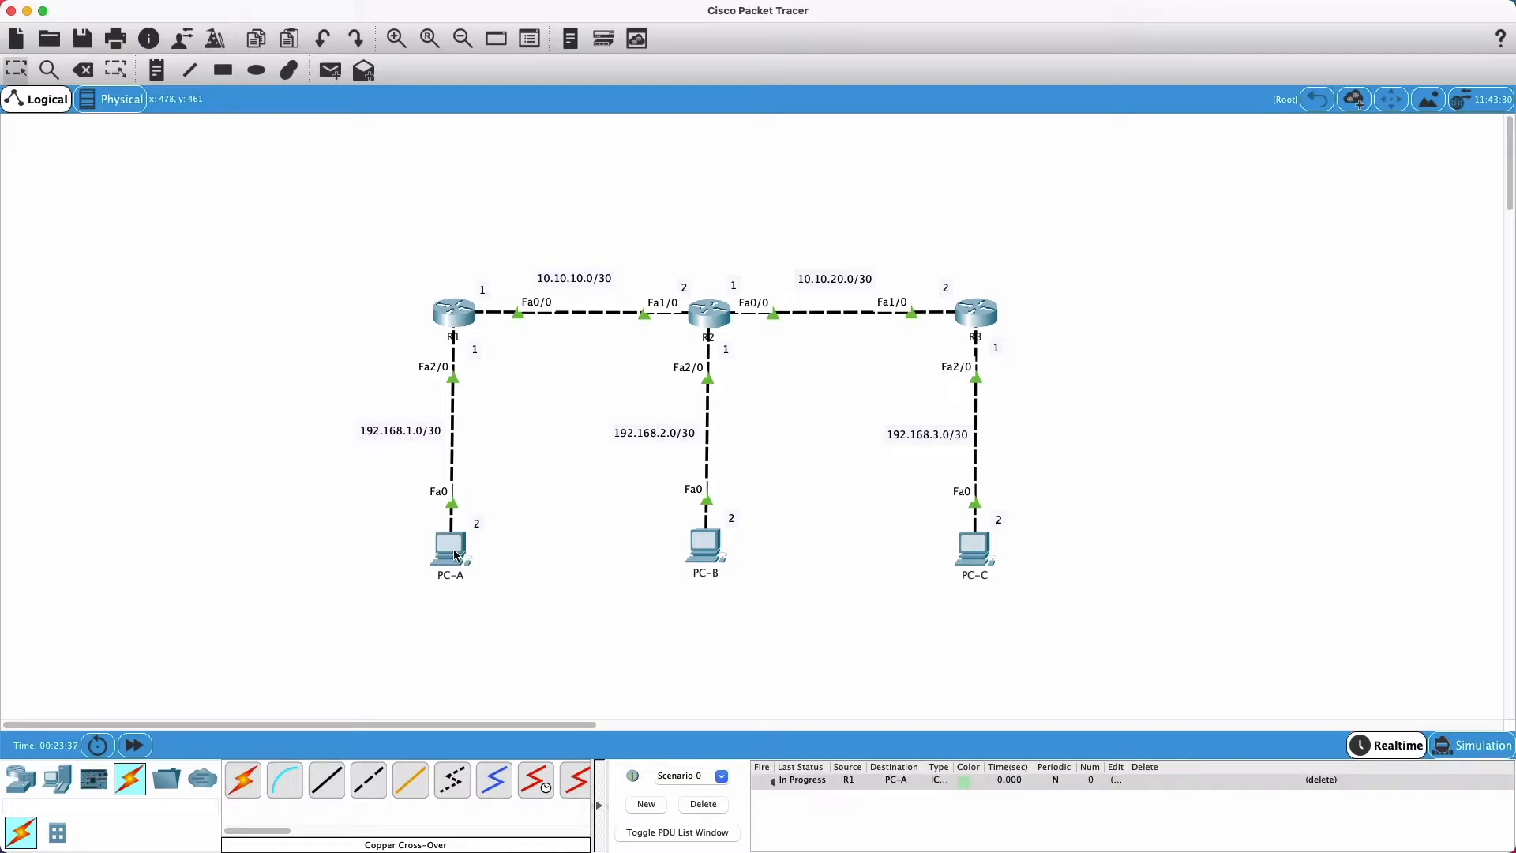
click(800, 781)
drag(775, 767, 800, 767)
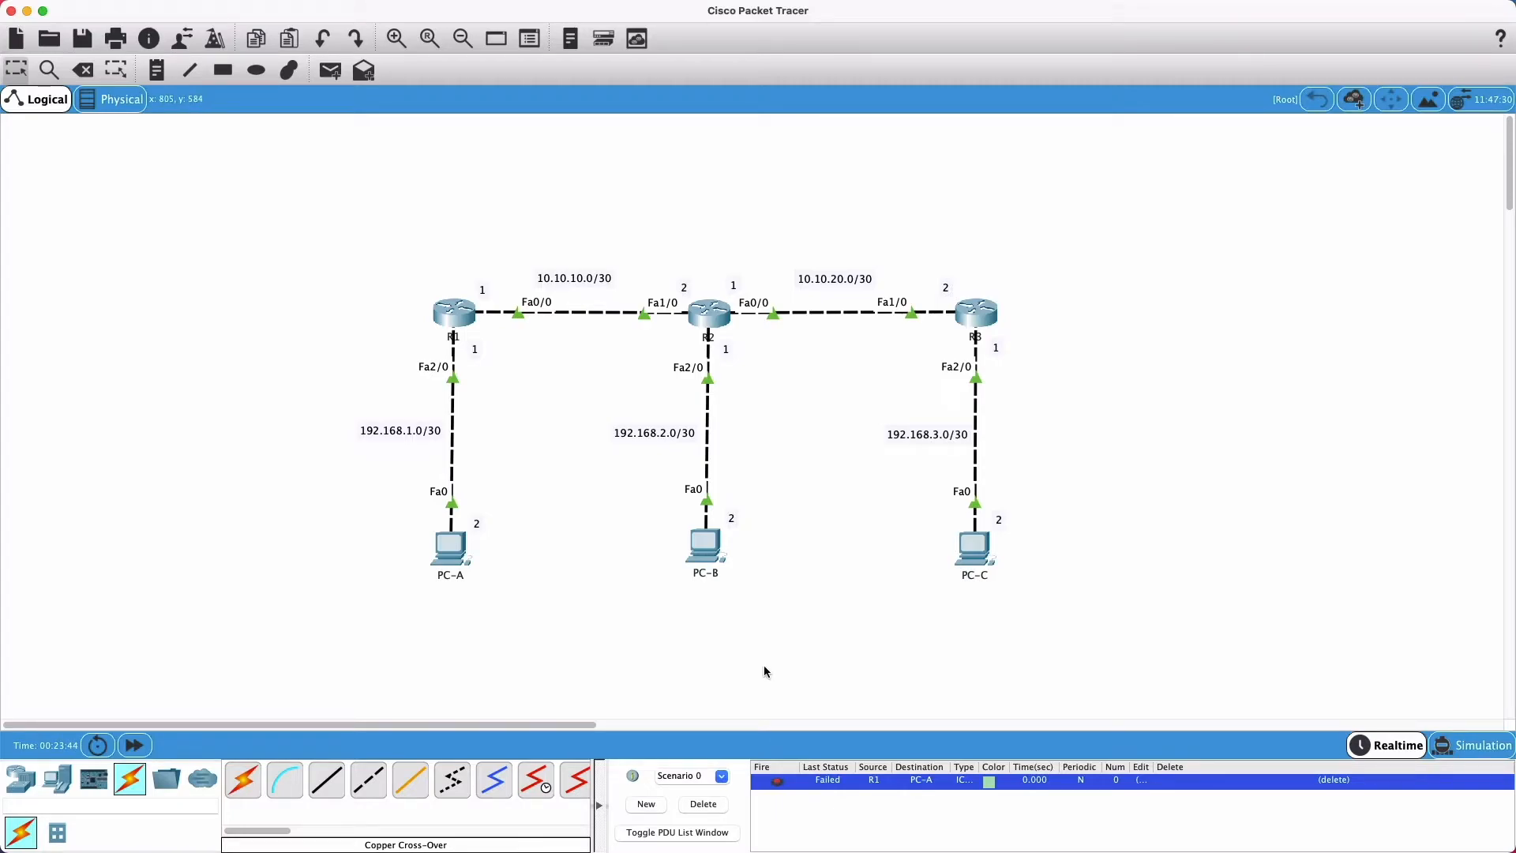
Step: Re-fire the existing PDU from R1 to PC-A and send another simple PDU between the same two devices
double_click(778, 782)
click(330, 70)
click(467, 314)
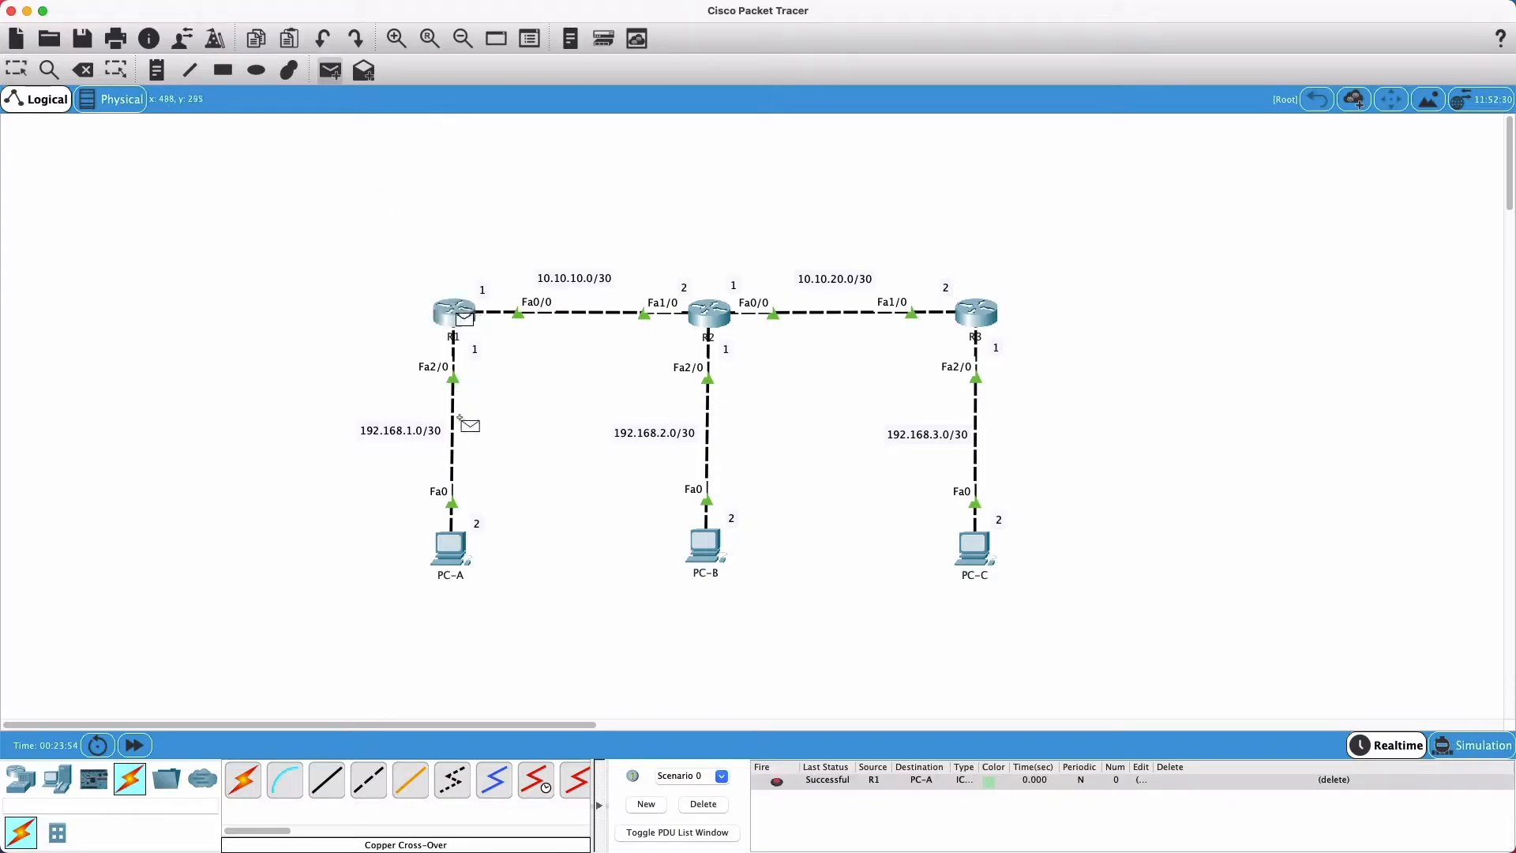
click(454, 548)
Step: Delete the scenario's PDUs, and send and re-fire a simple PDU from R1 to R2
click(703, 804)
click(330, 71)
click(465, 316)
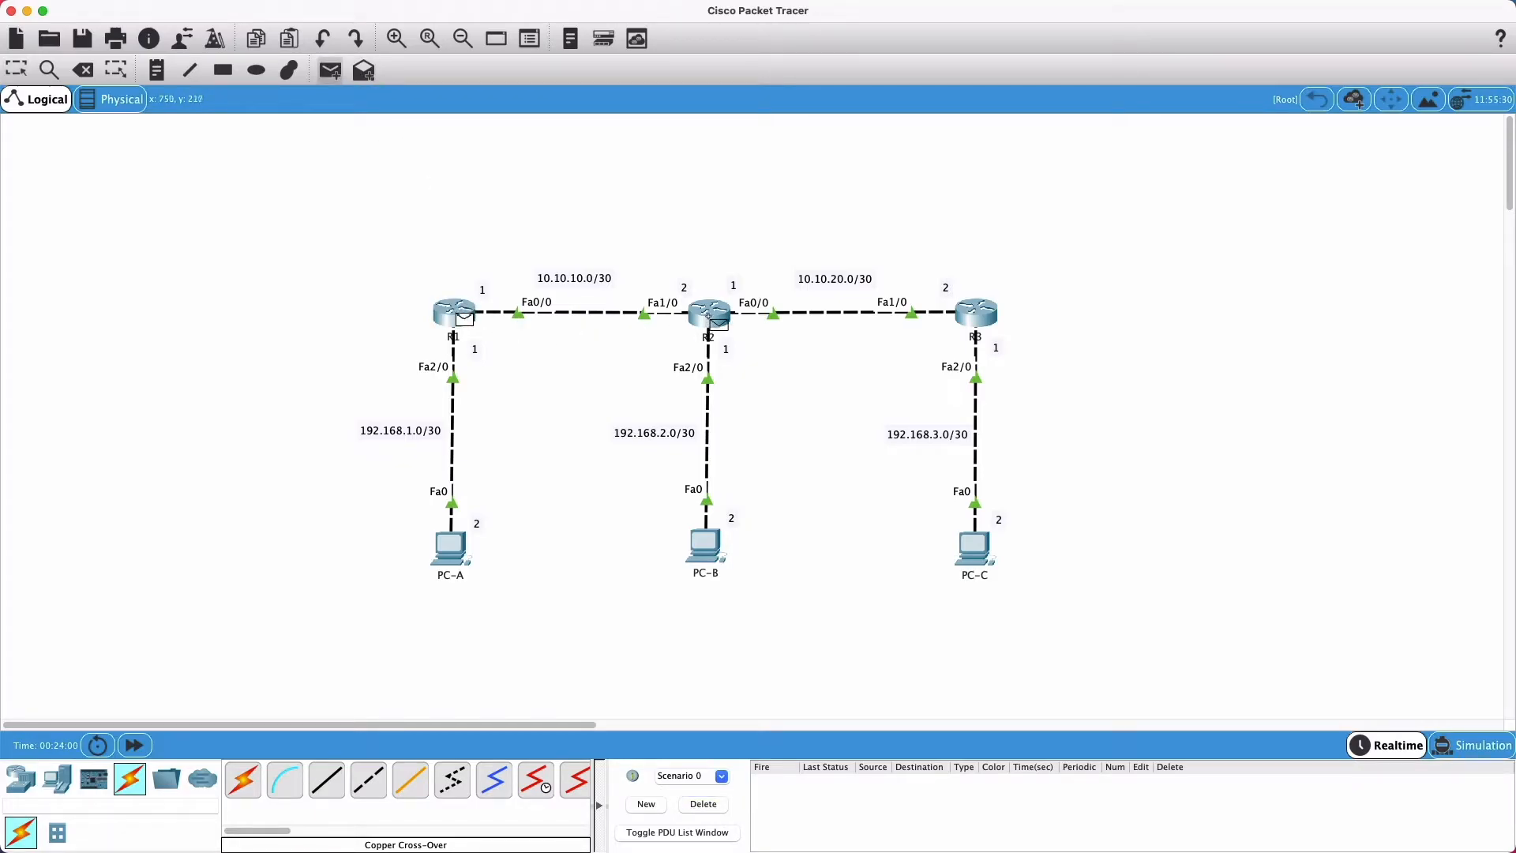
click(715, 320)
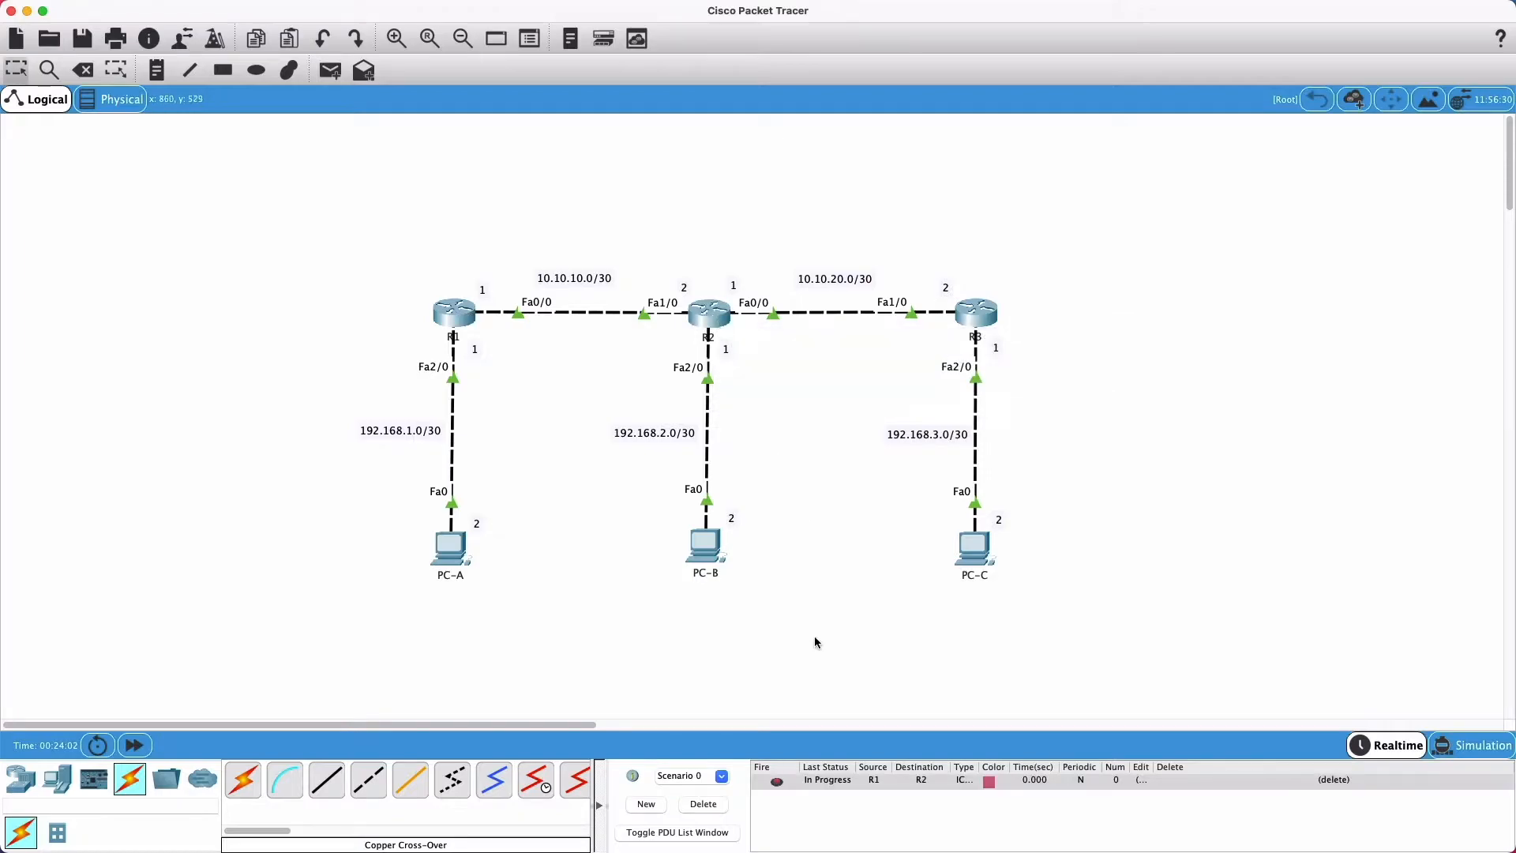
click(776, 783)
Step: Clear the PDU list and send a fresh simple PDU from R1 to R2
click(714, 807)
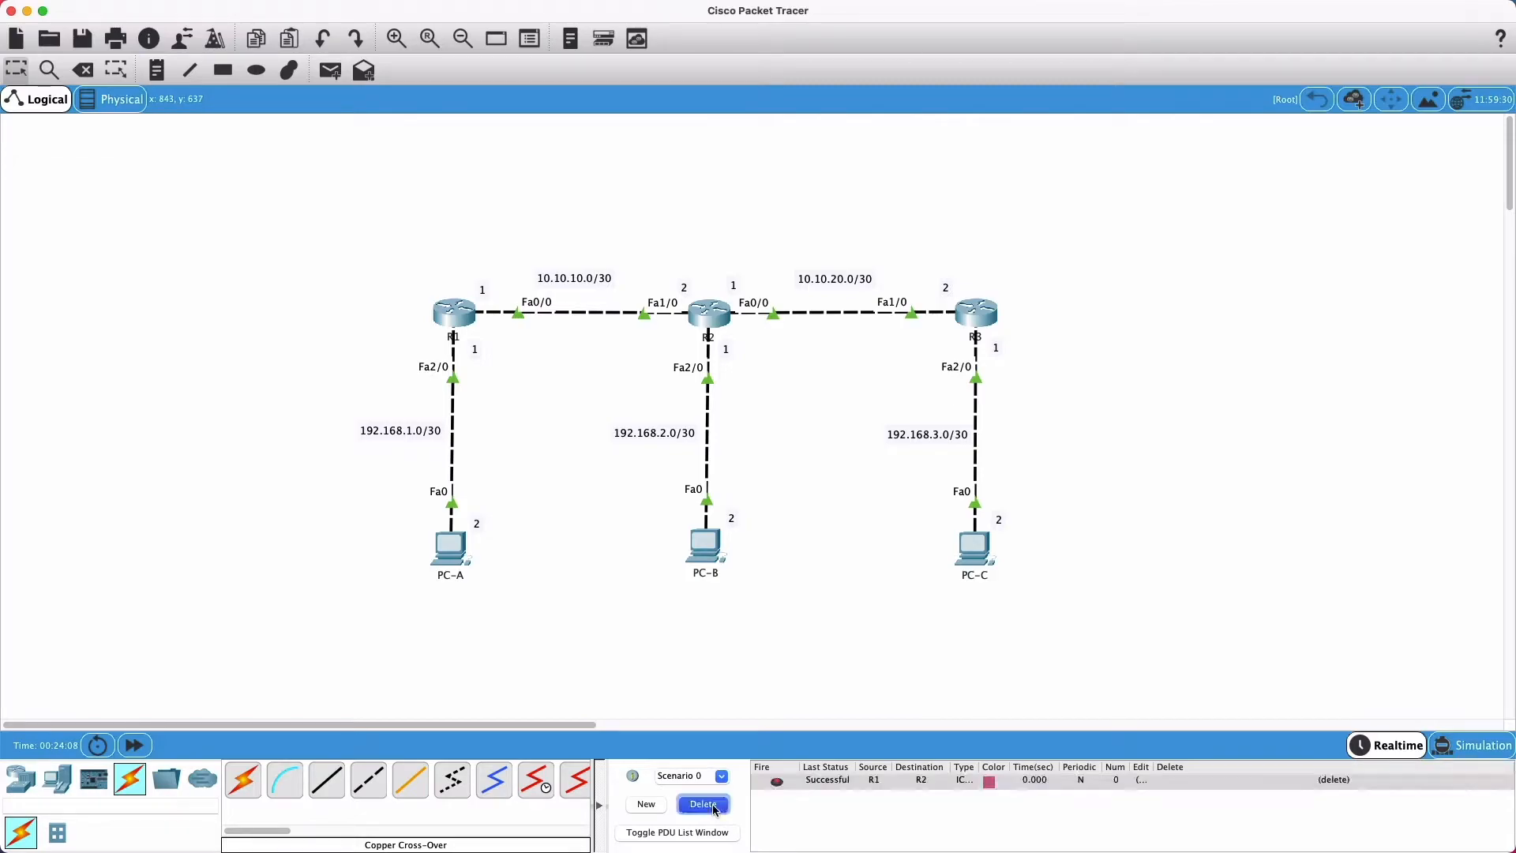
click(330, 70)
click(462, 320)
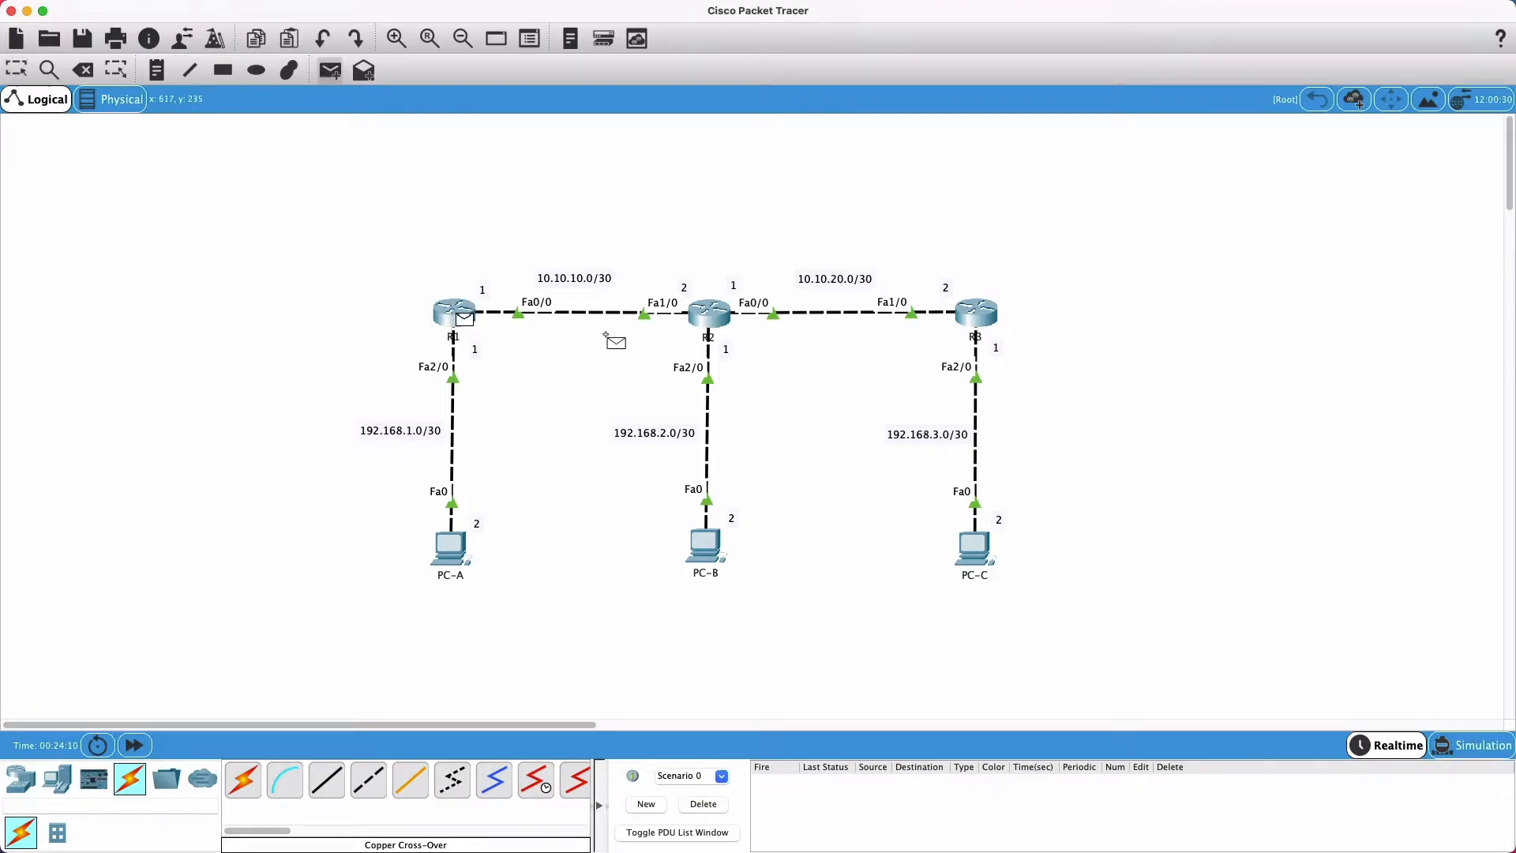
click(710, 316)
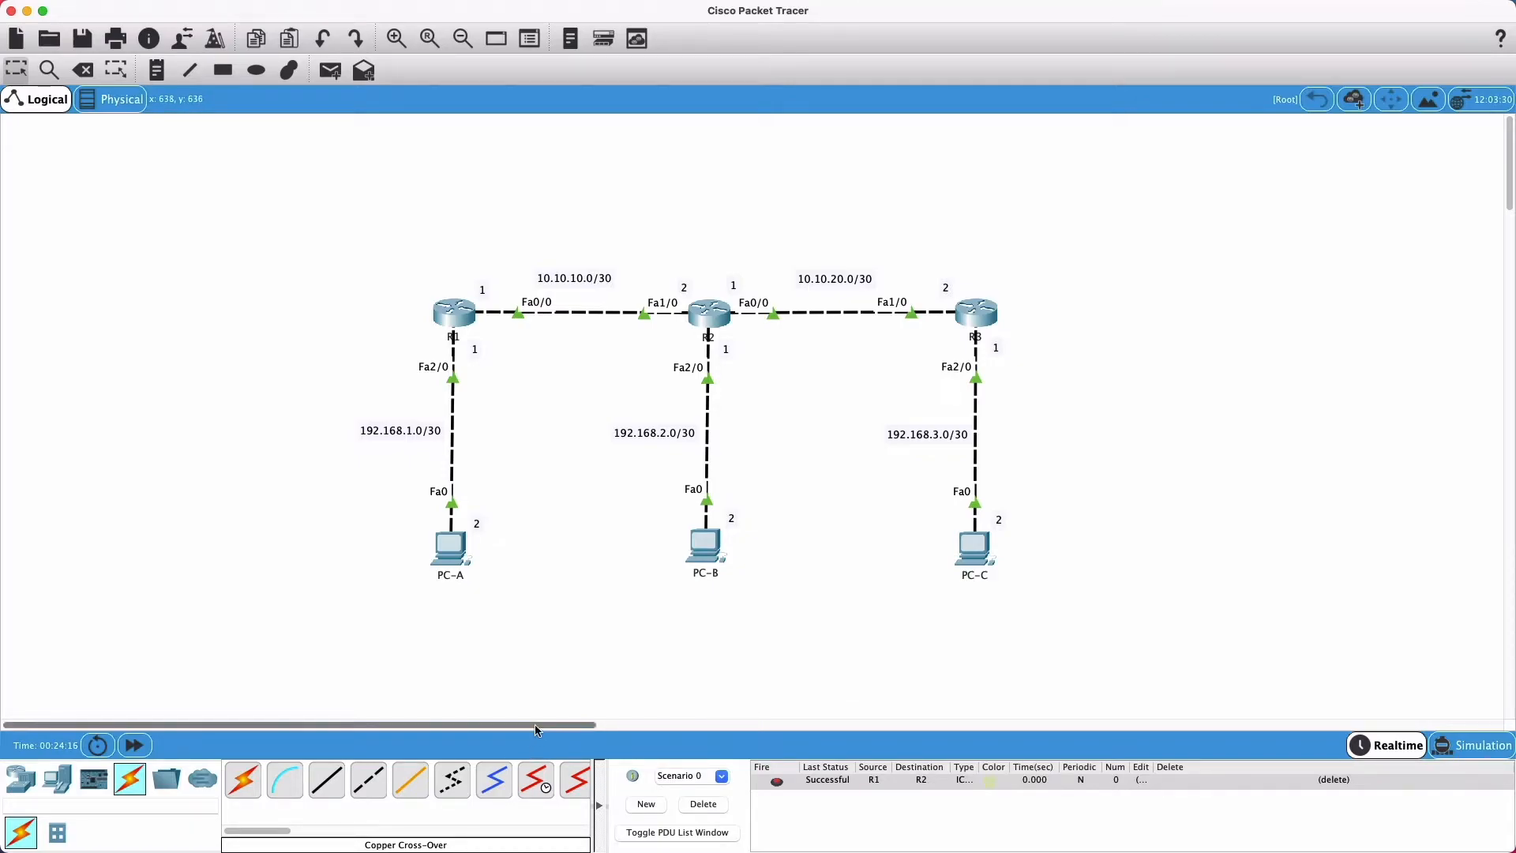
drag(406, 283, 496, 616)
drag(399, 285, 758, 341)
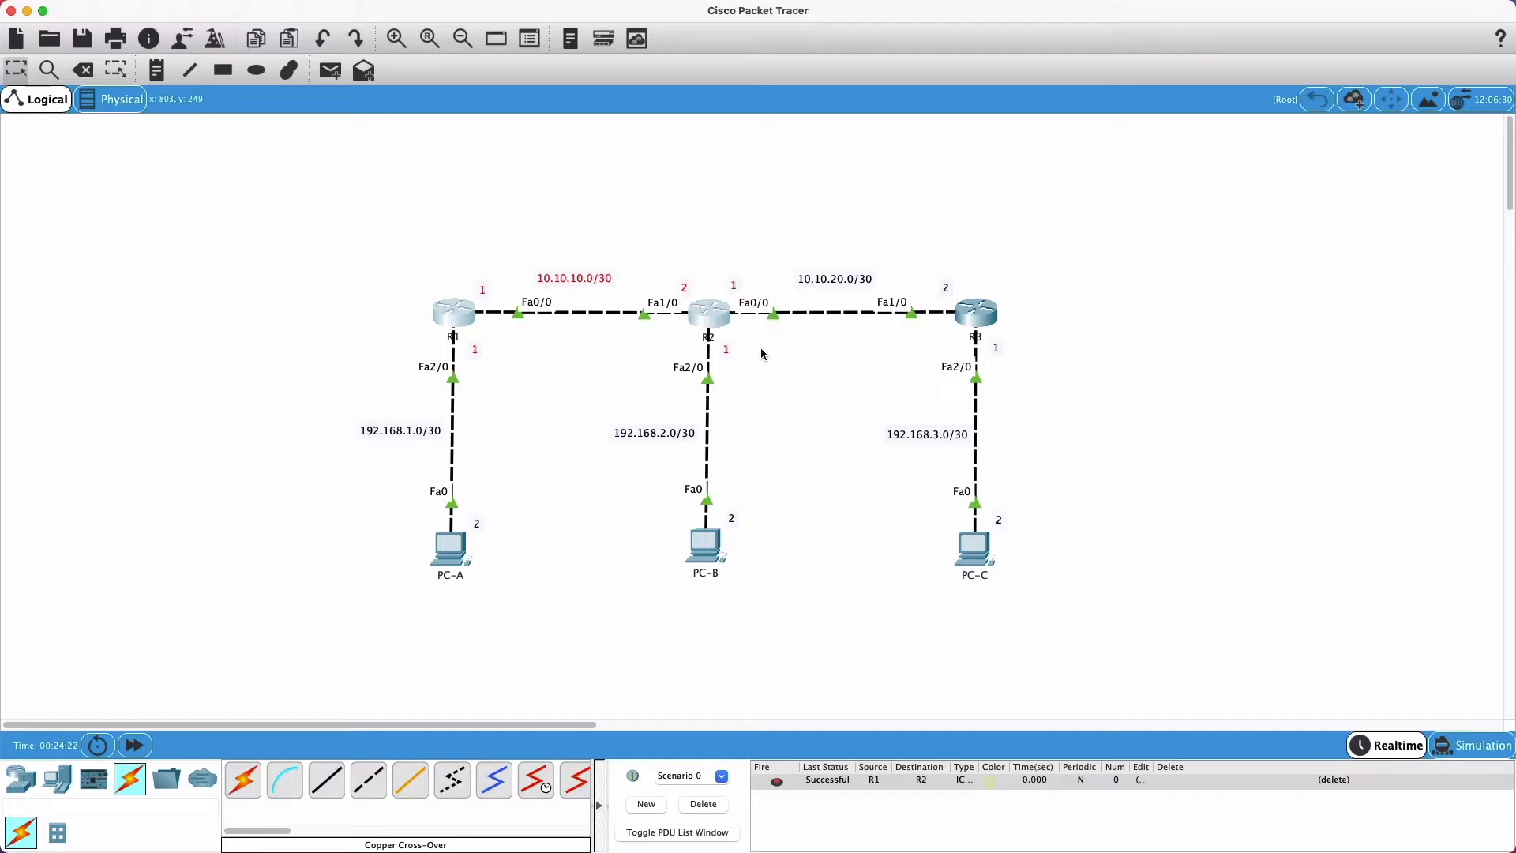
click(785, 562)
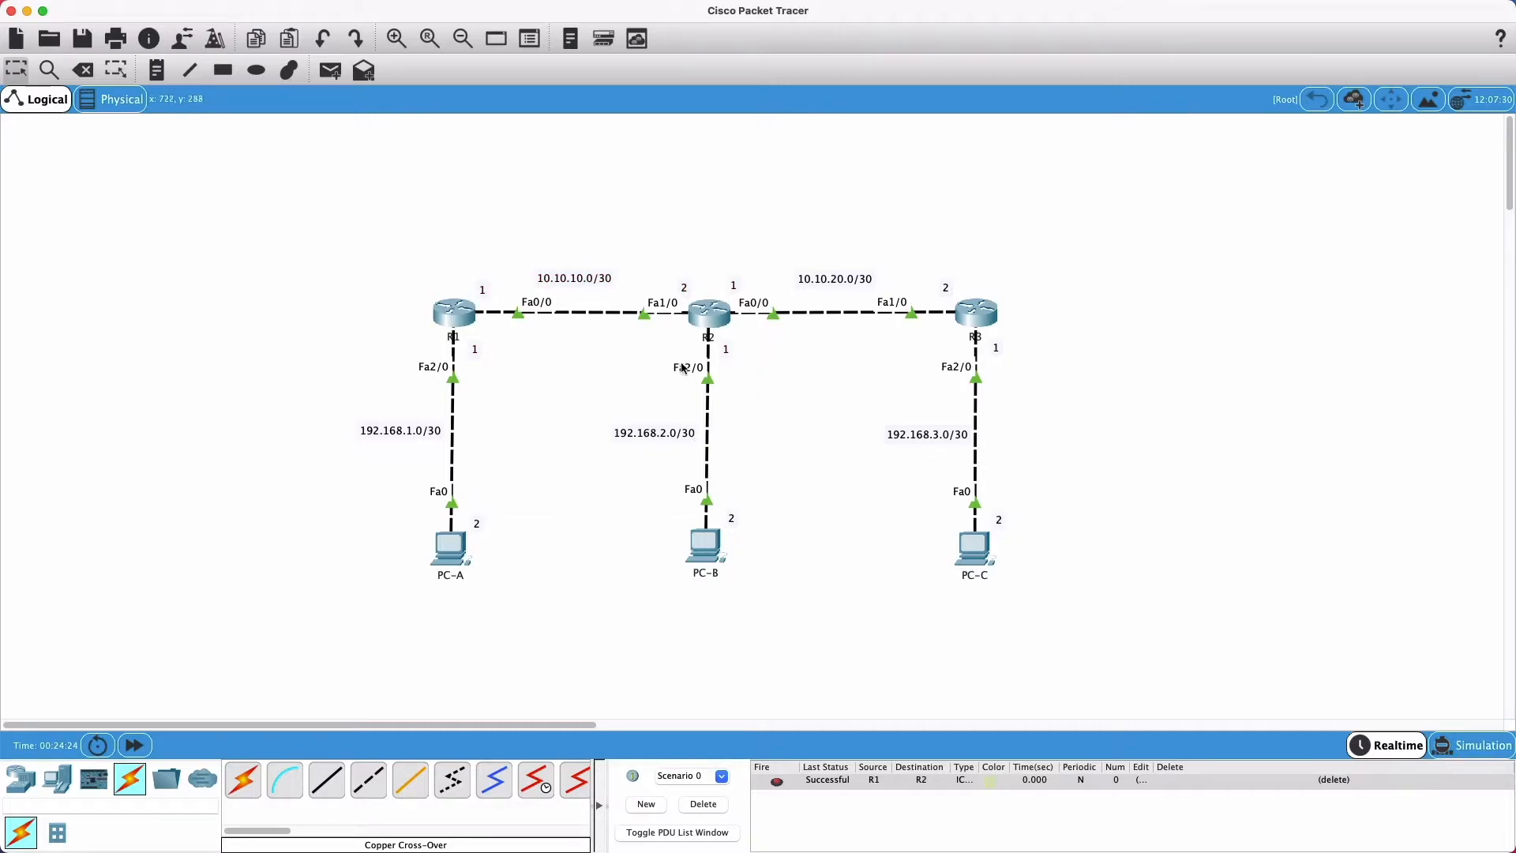
Step: Send a simple PDU in the reverse direction, from R2 to R1
click(330, 80)
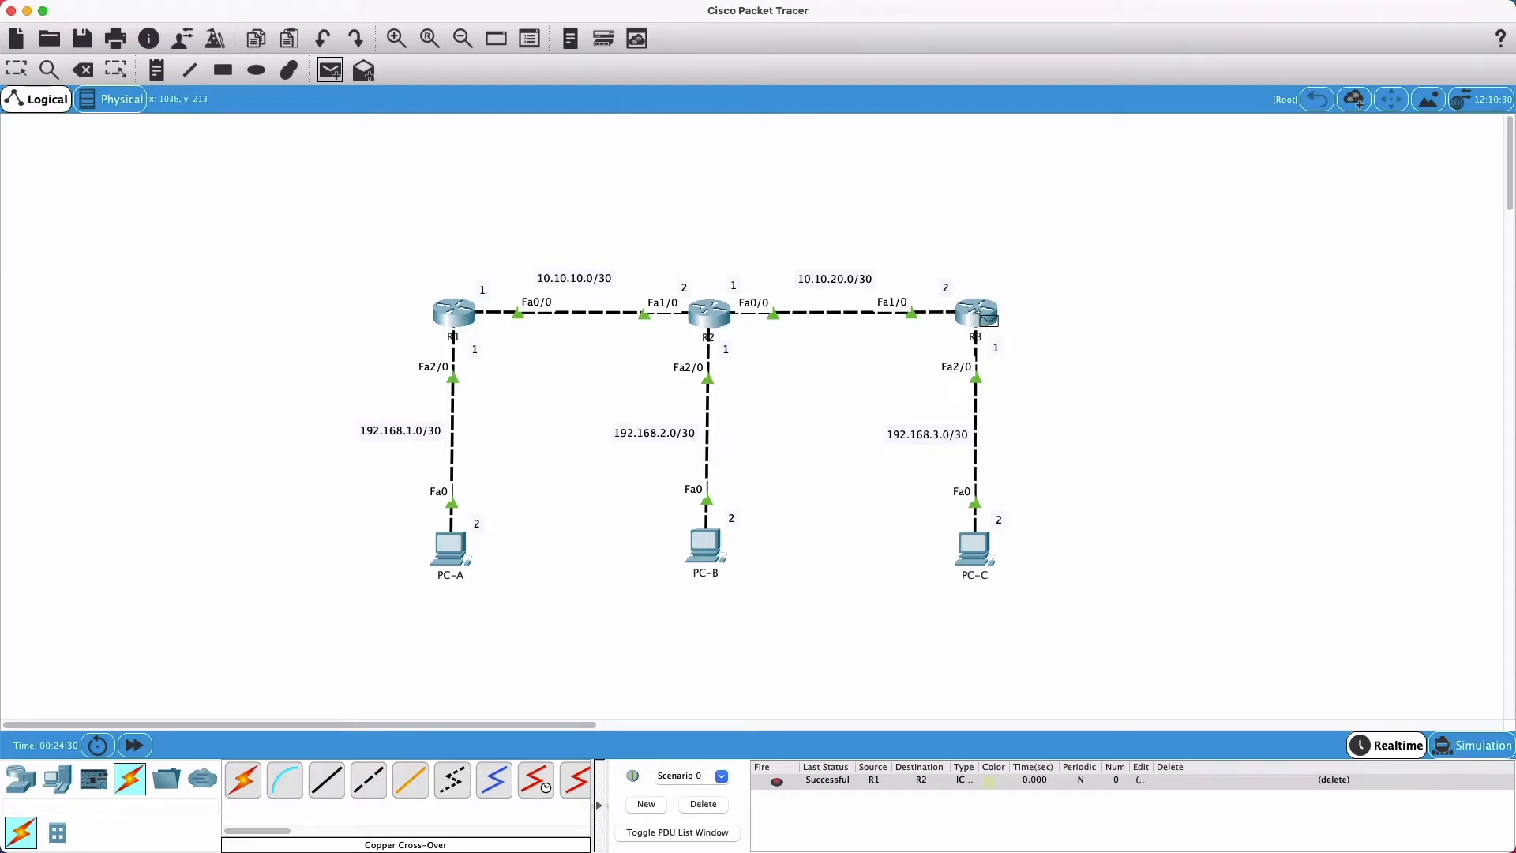
click(709, 320)
click(455, 316)
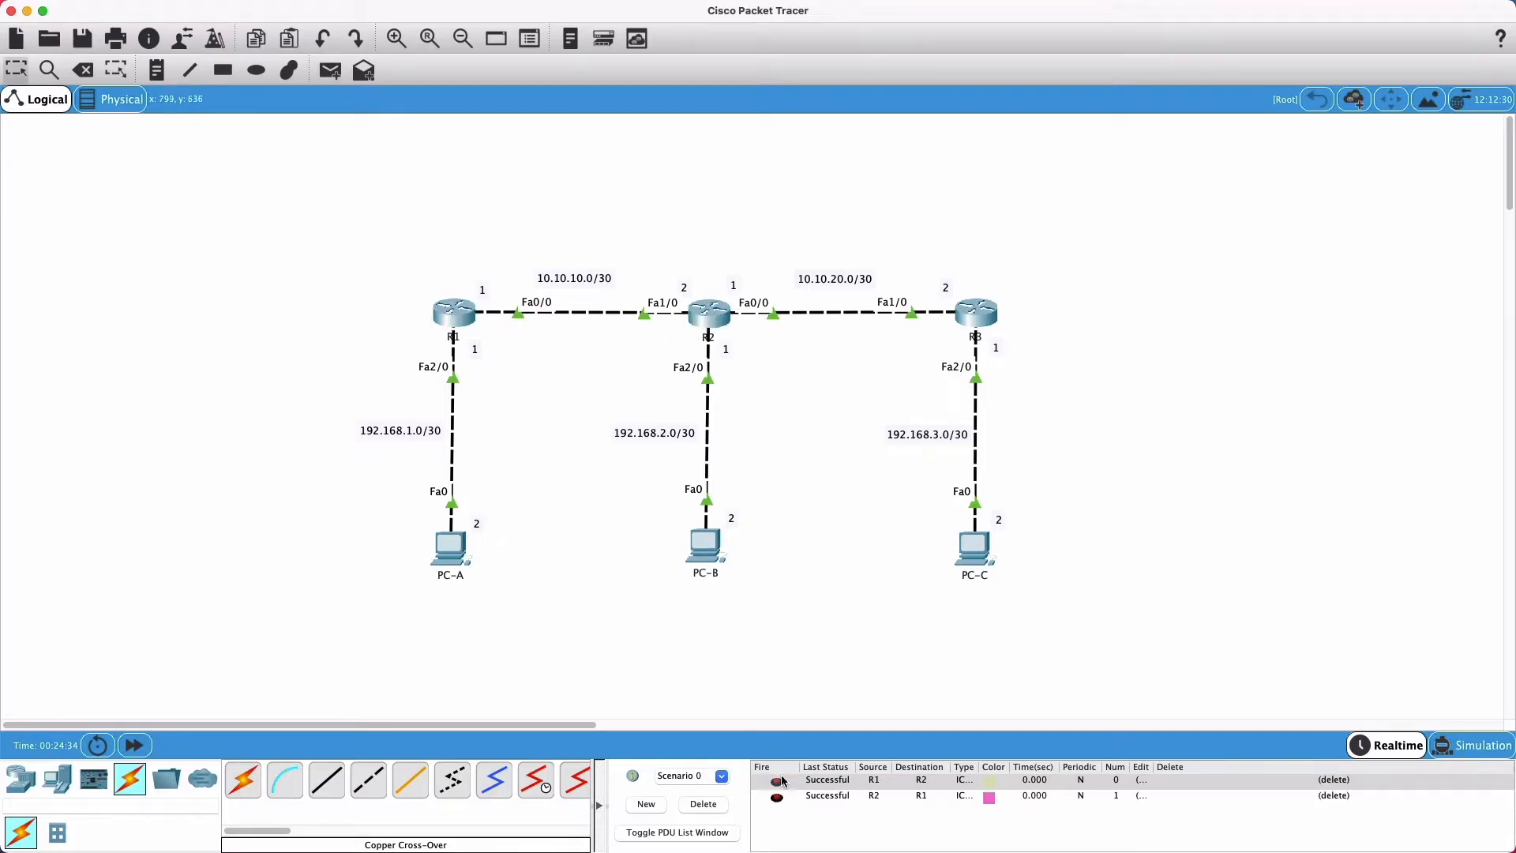
Step: Clear the PDU list, and send and re-fire a simple PDU from R2 to R3
click(702, 804)
click(331, 73)
click(708, 315)
click(977, 316)
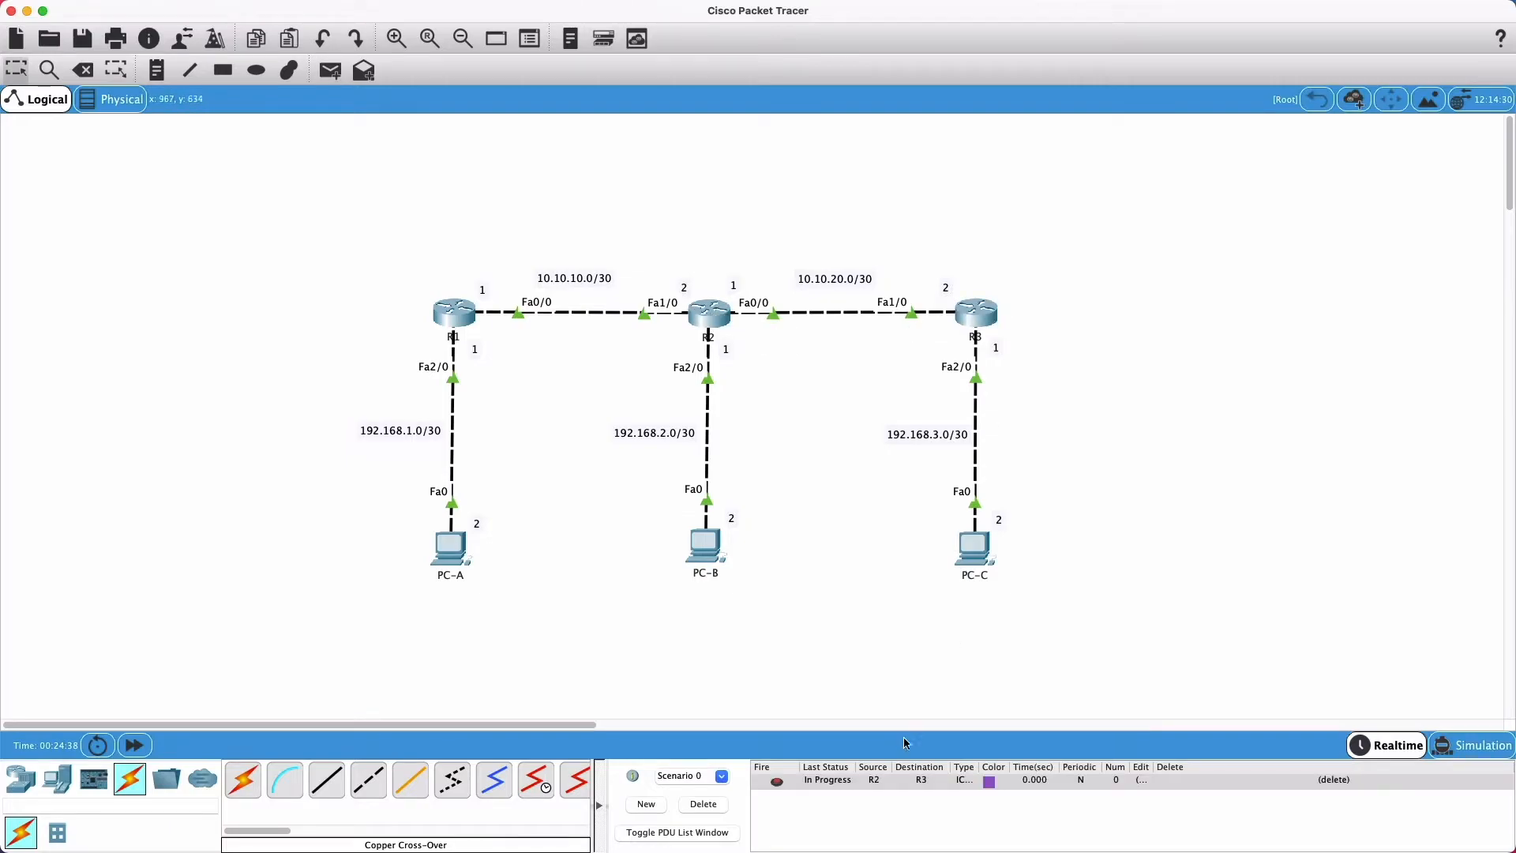
click(778, 783)
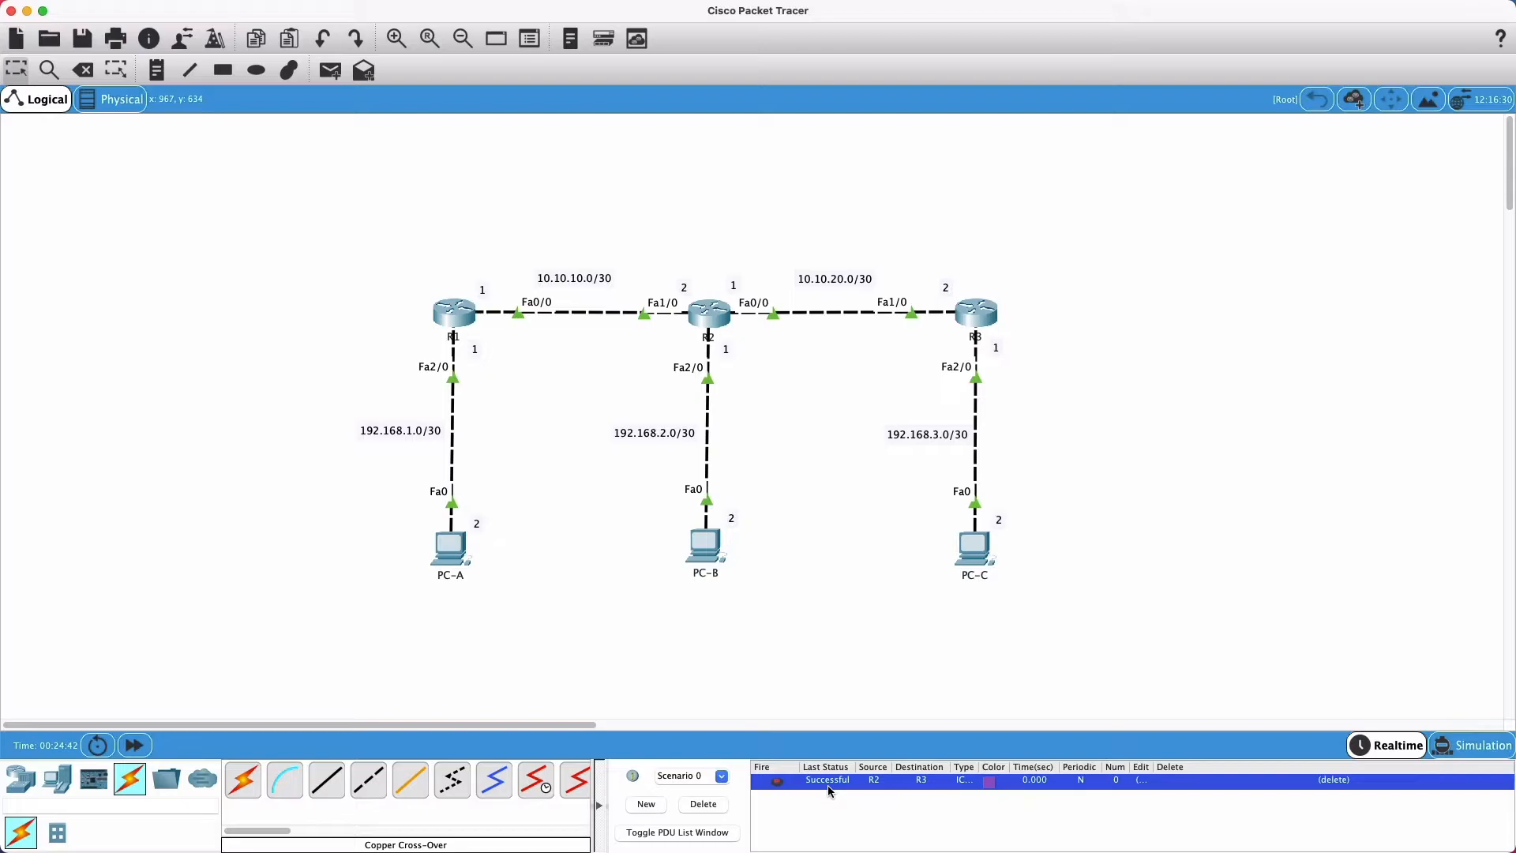
Step: Send a simple PDU from R2 to PC-B and select its entry in the PDU list
click(331, 71)
click(708, 316)
click(723, 567)
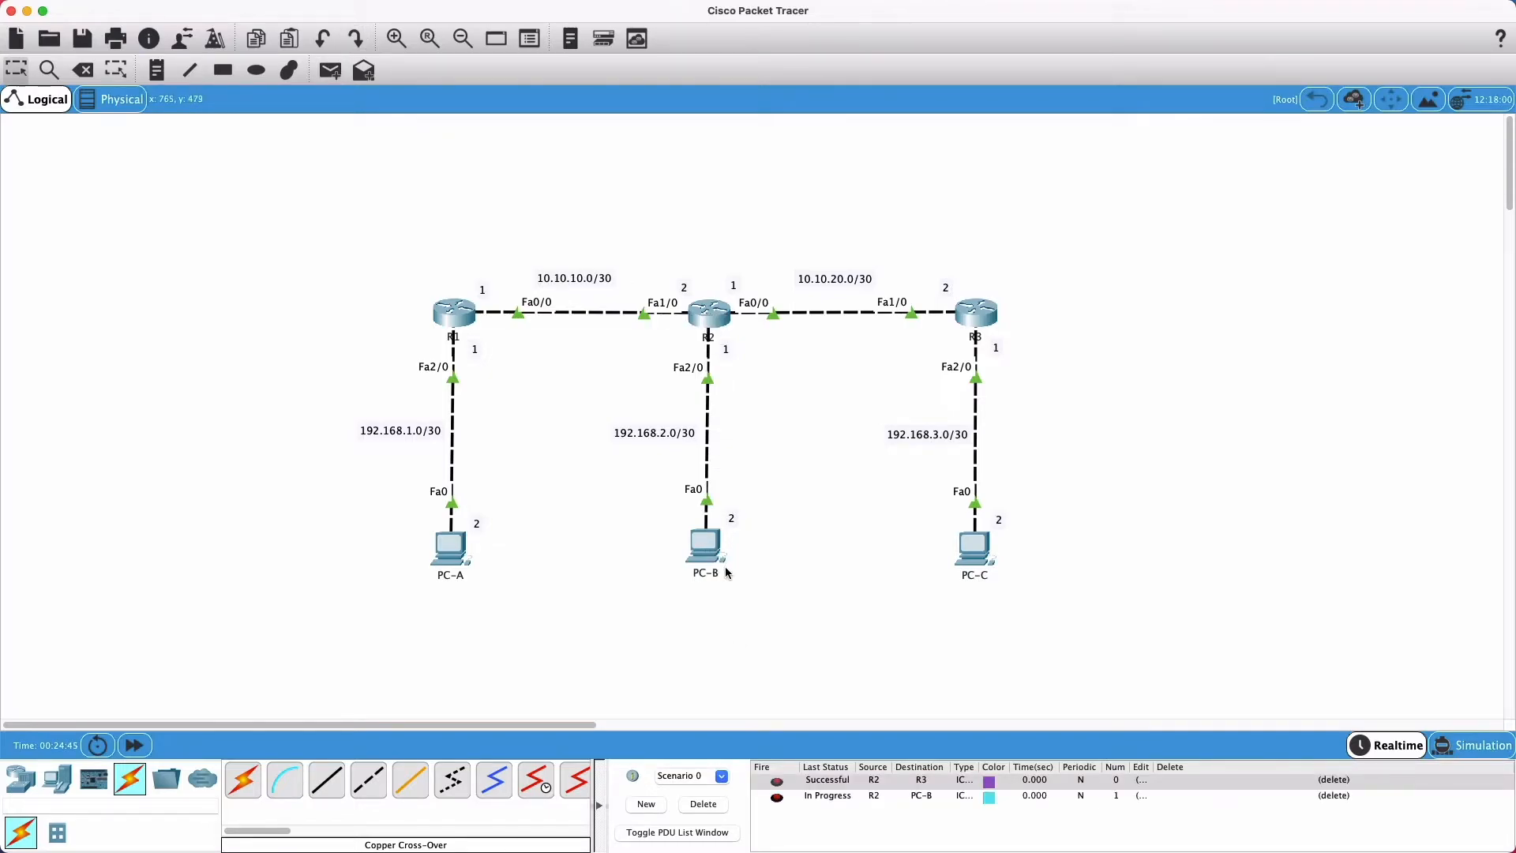
click(822, 797)
double_click(823, 799)
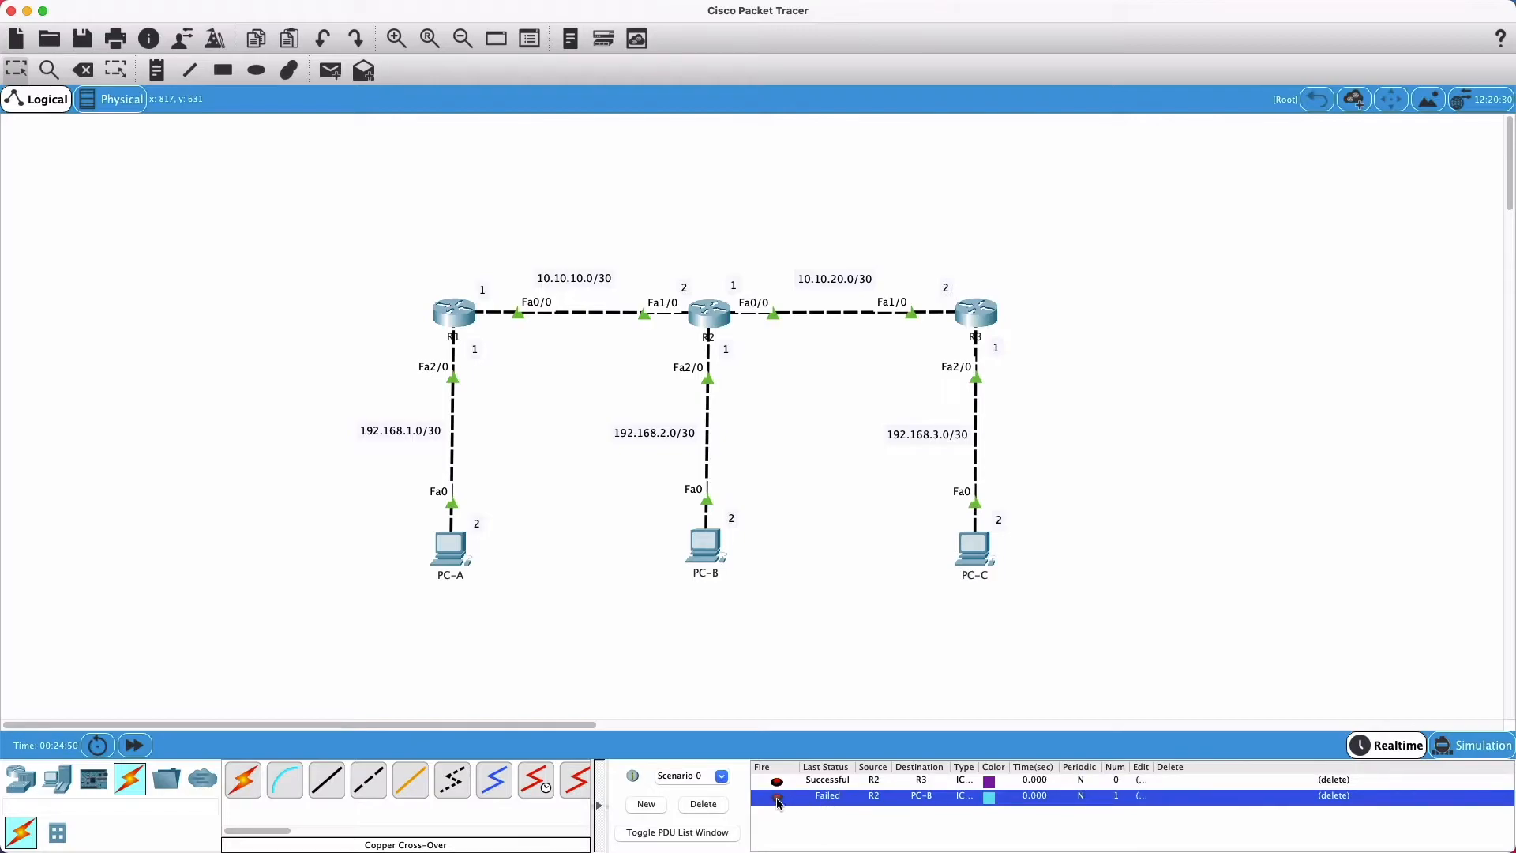
Step: Clear the PDU list and send simple PDUs from R2 to R1, R3 and PC-B
click(702, 804)
click(332, 73)
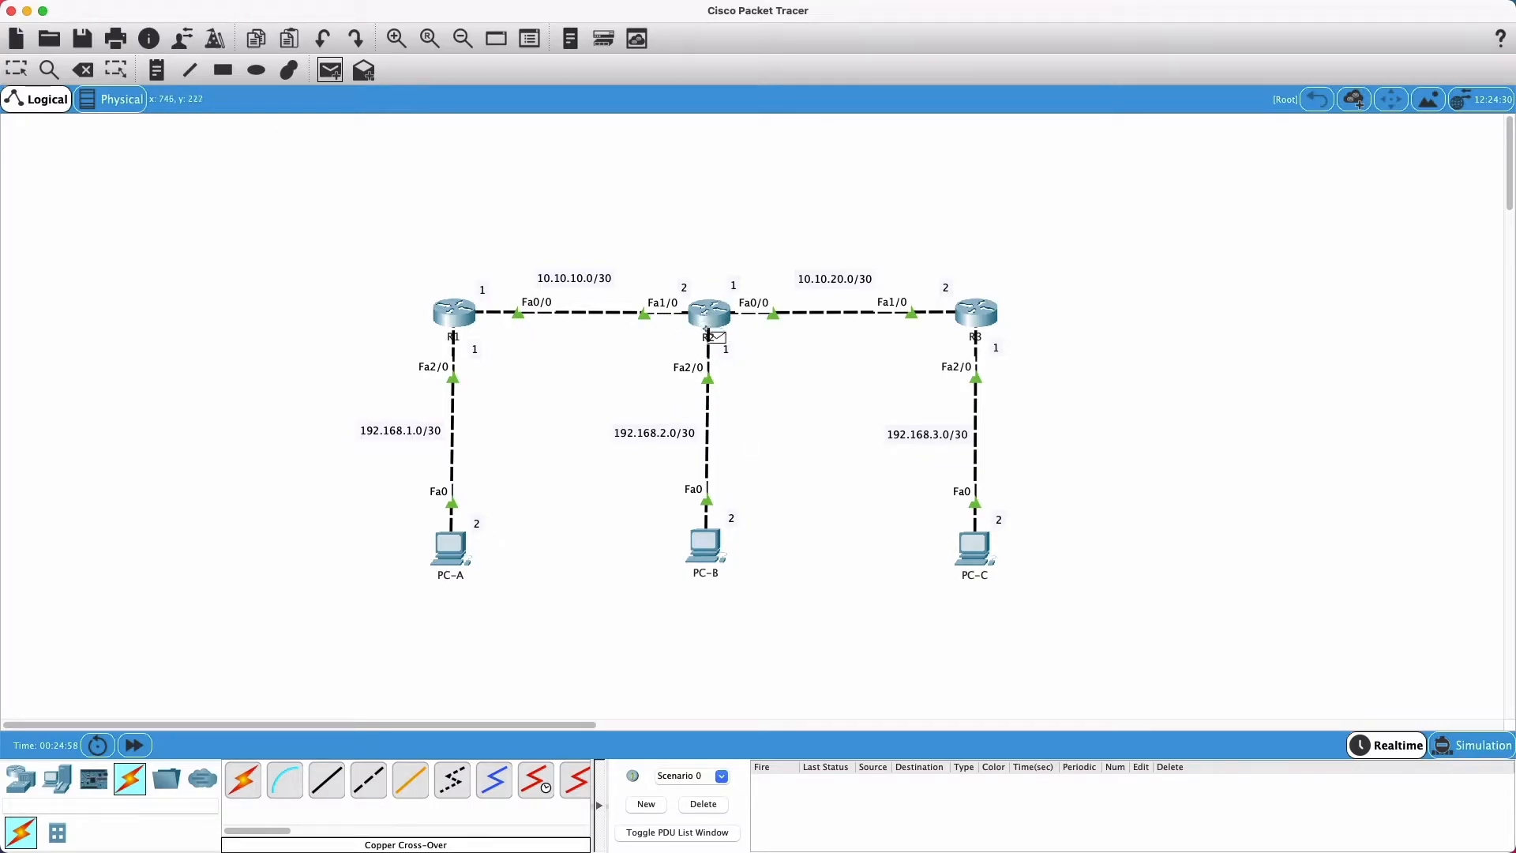
click(705, 316)
click(460, 317)
click(330, 70)
click(711, 314)
click(963, 317)
click(330, 71)
click(709, 315)
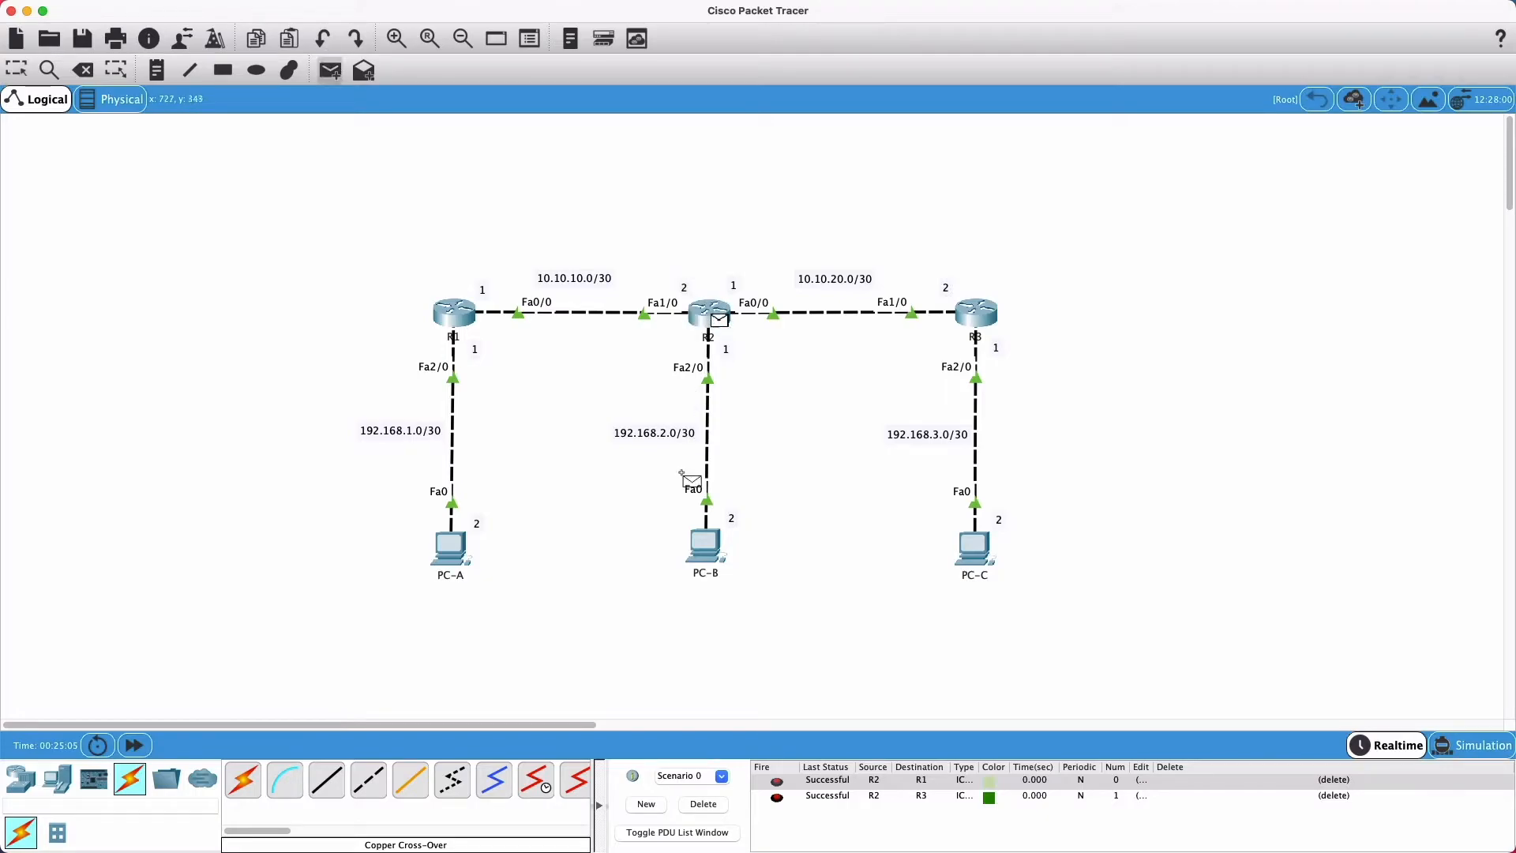
click(705, 545)
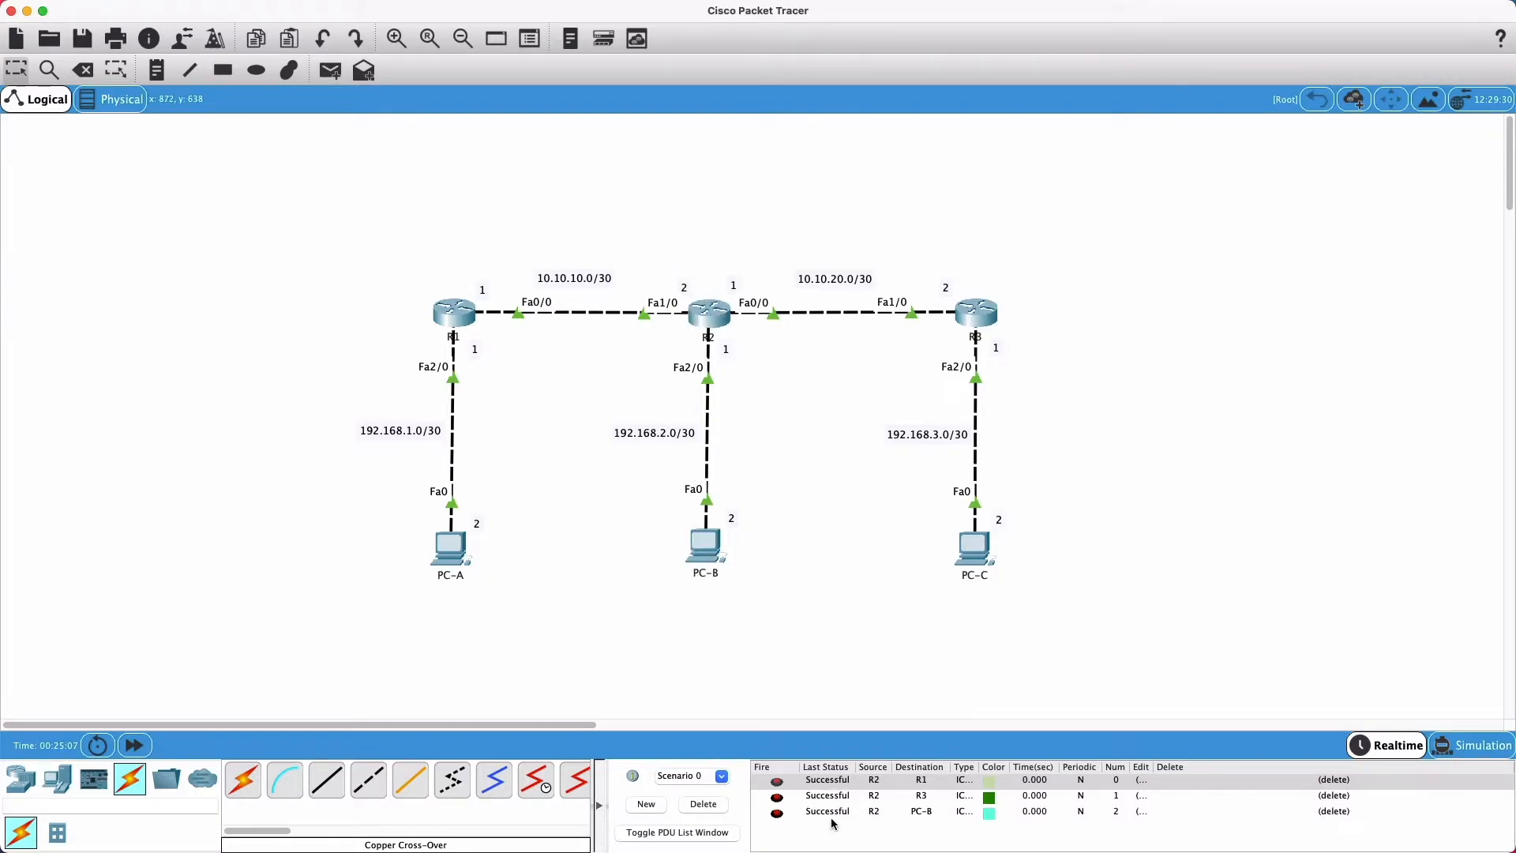
Step: Clear the PDU list and send a simple PDU from R3 to R2
click(710, 808)
key(p)
click(978, 314)
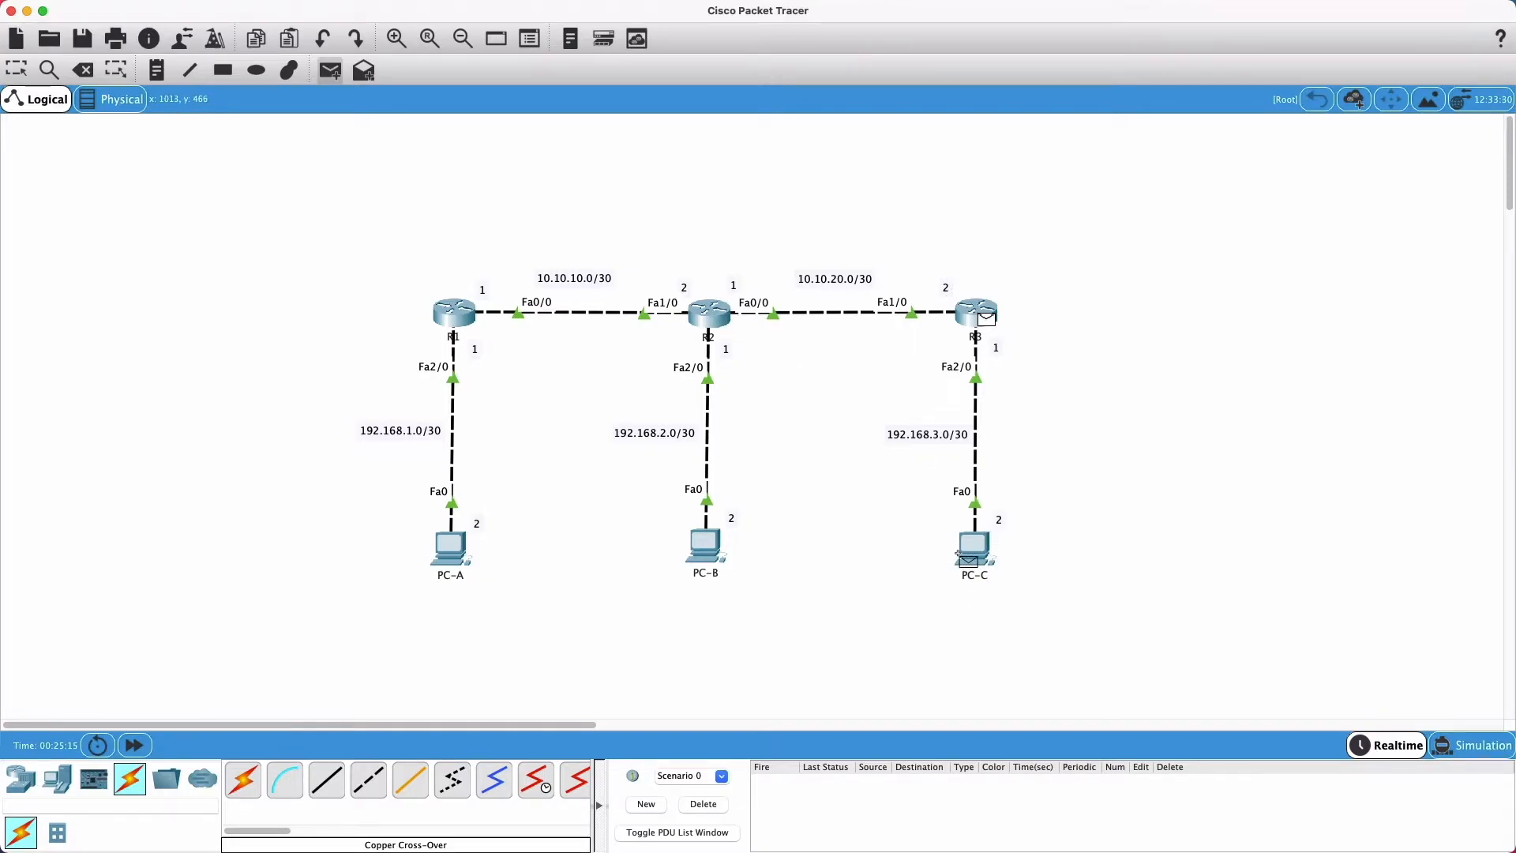
click(709, 315)
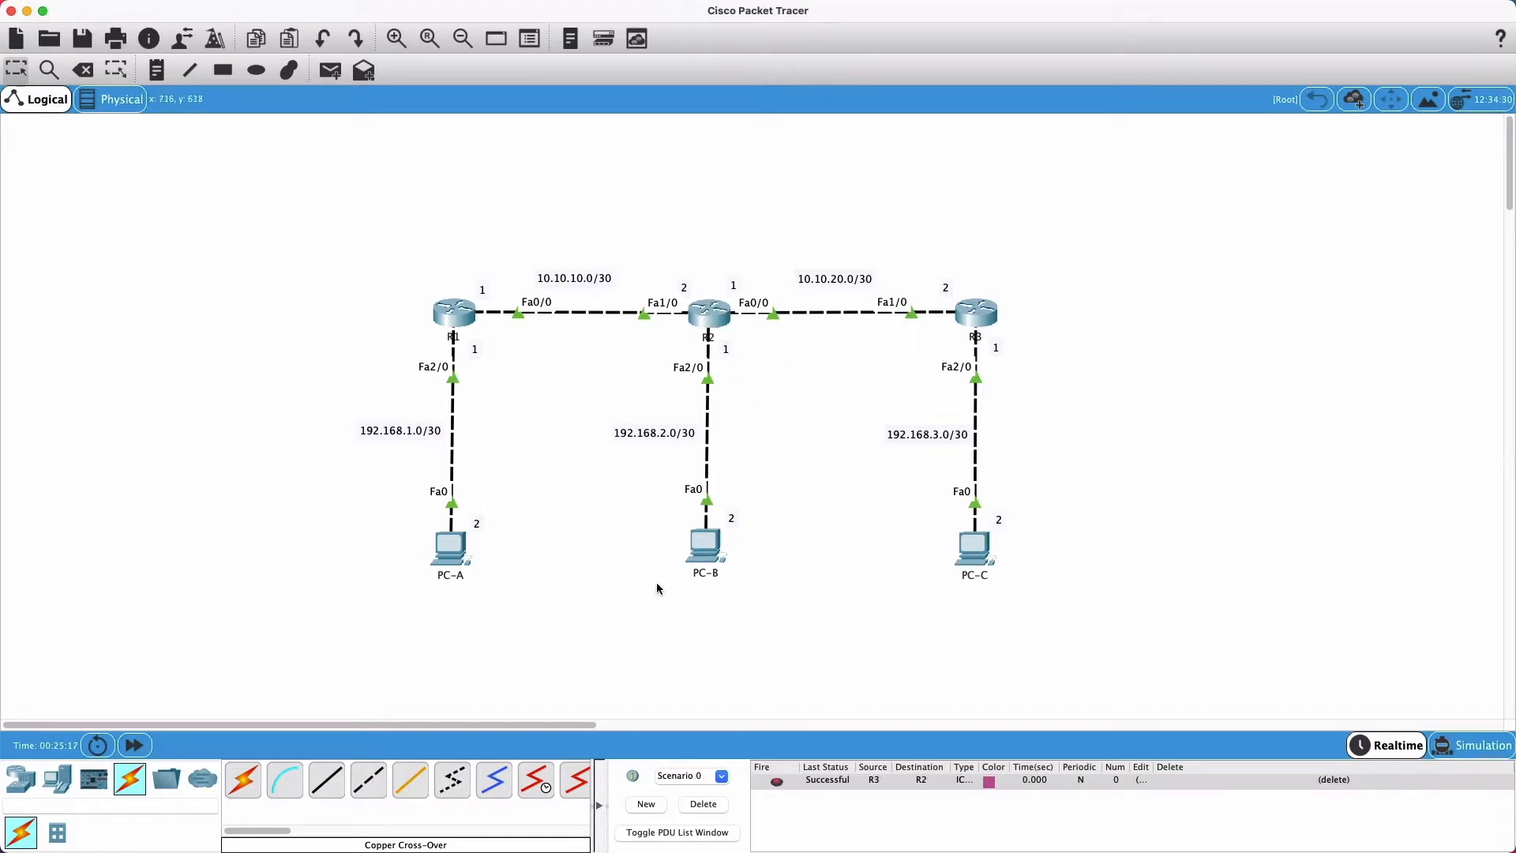
Step: Send and re-fire a simple PDU from R3 to PC-C, and clear the PDU list
click(330, 71)
click(979, 315)
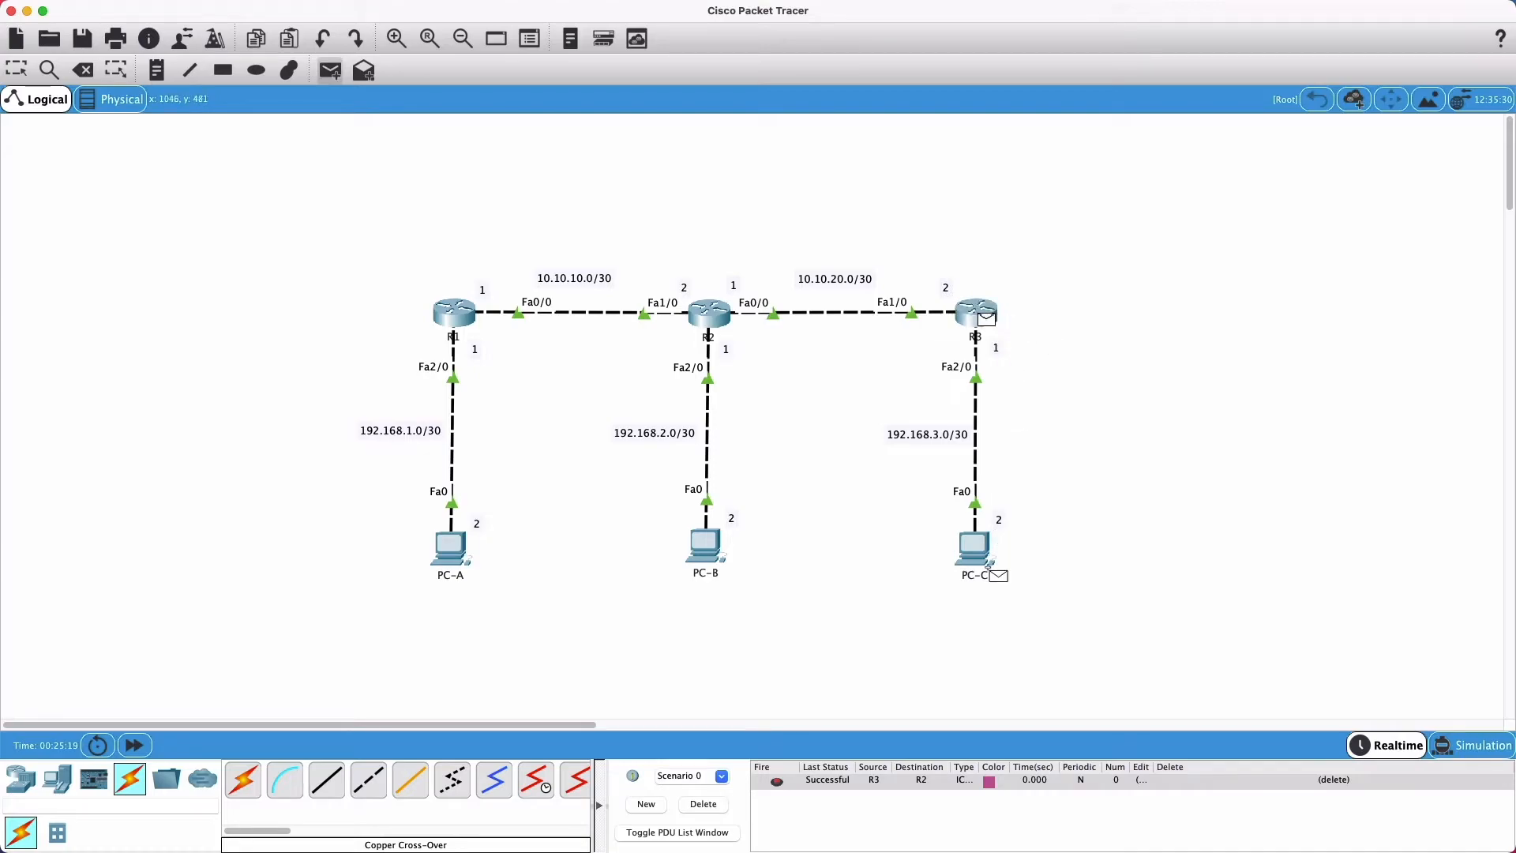
click(977, 552)
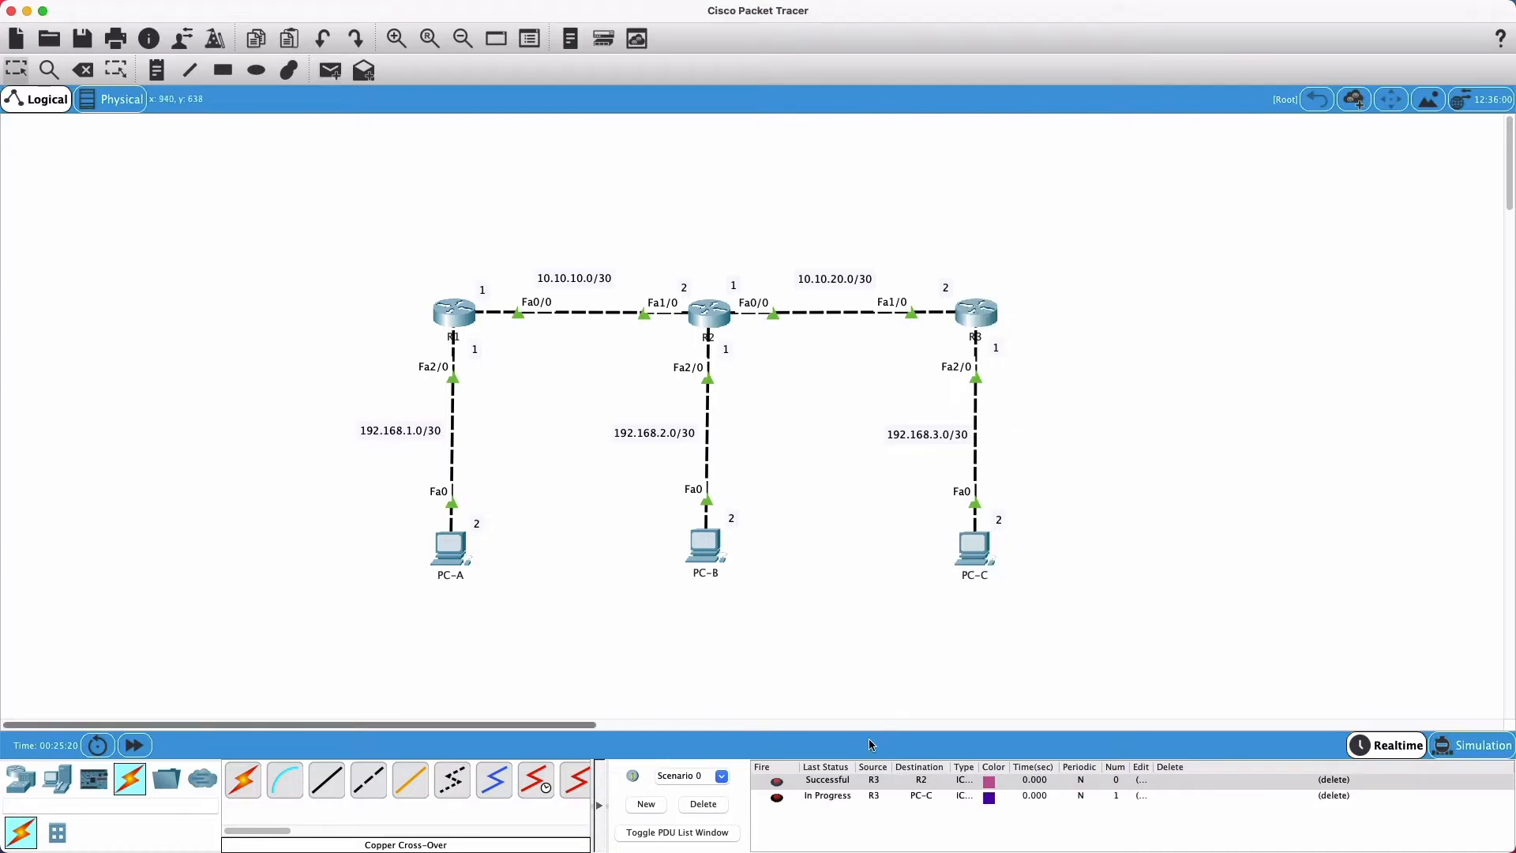
click(777, 798)
click(702, 804)
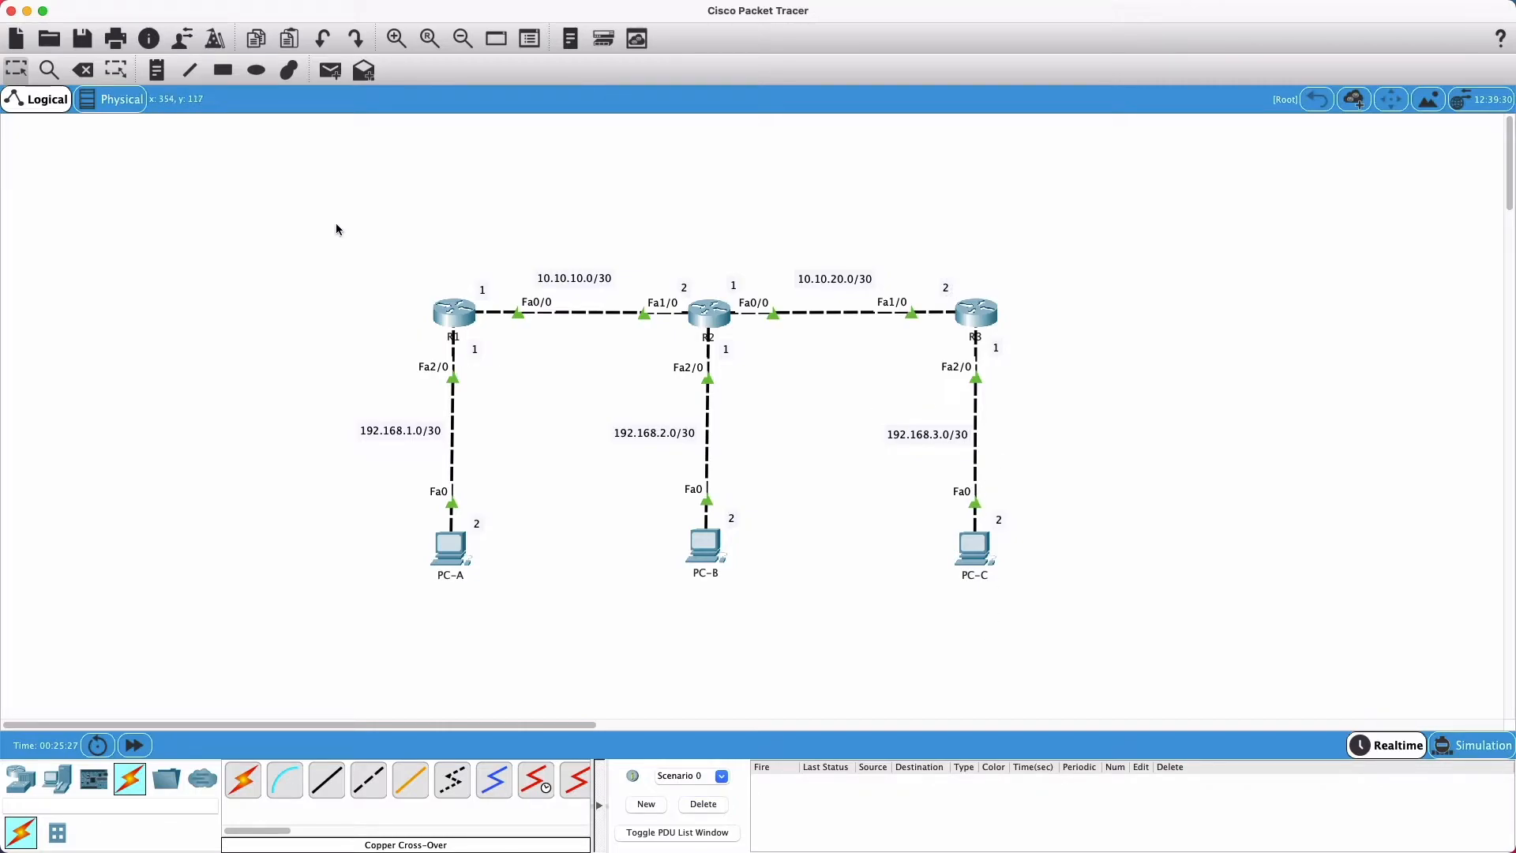
drag(283, 189, 1151, 669)
drag(387, 263, 801, 365)
click(371, 345)
drag(384, 266, 510, 604)
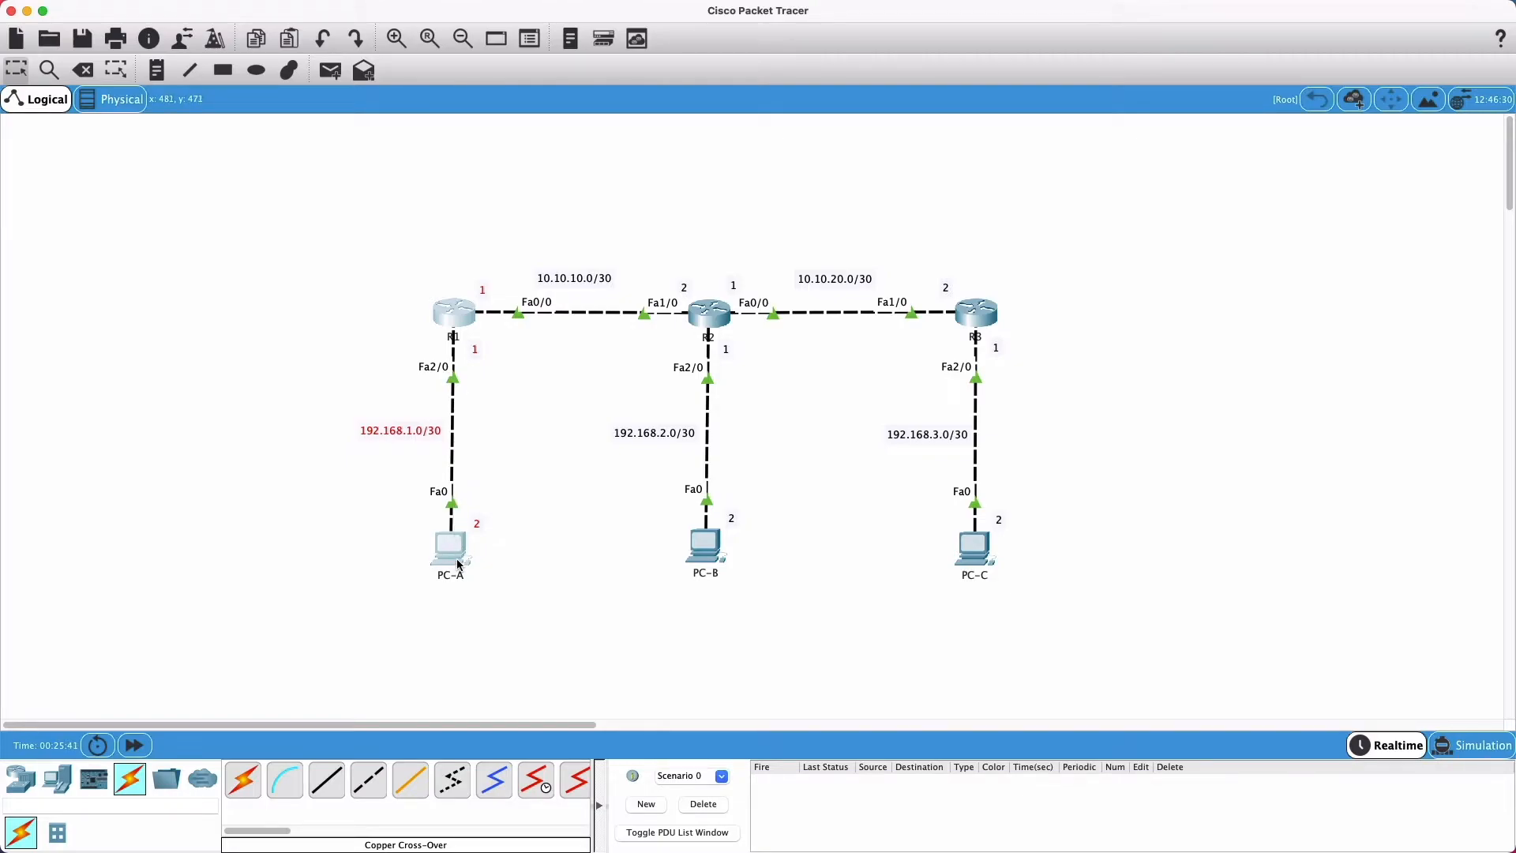
drag(404, 286, 727, 347)
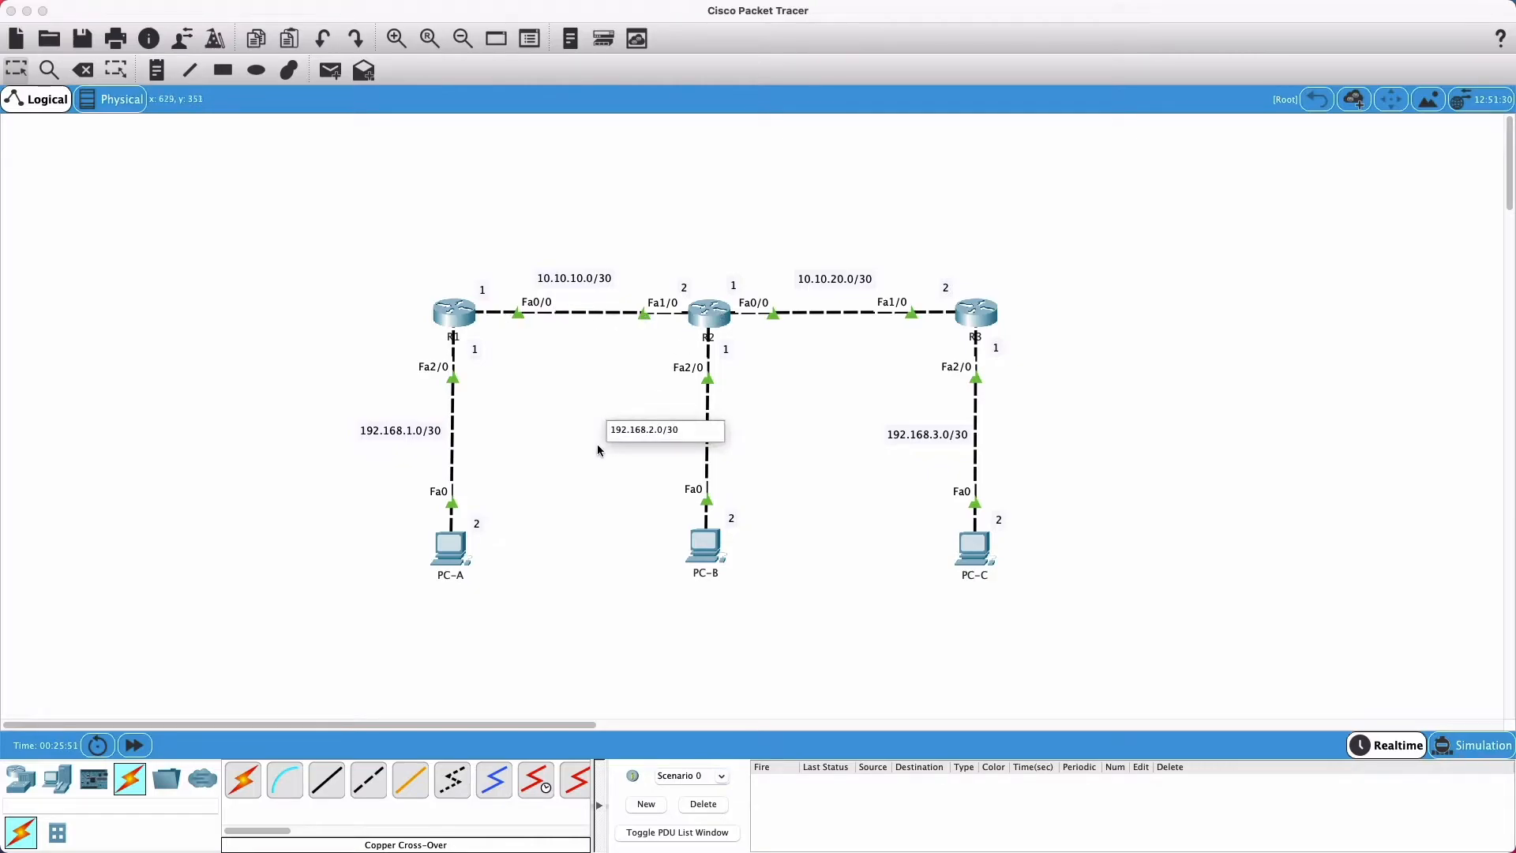
drag(731, 591, 649, 512)
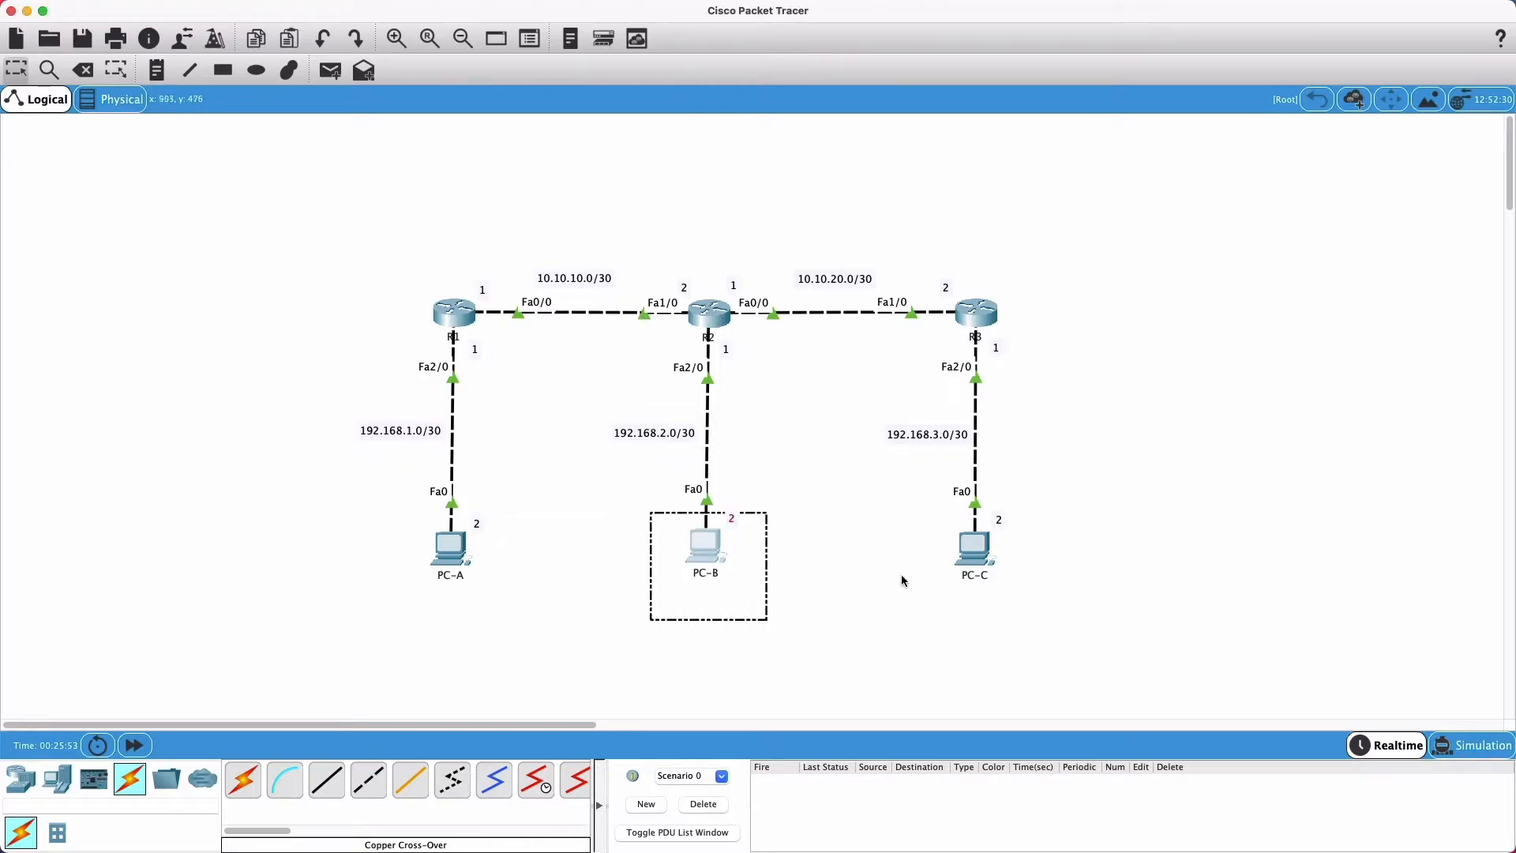
drag(1028, 602, 916, 511)
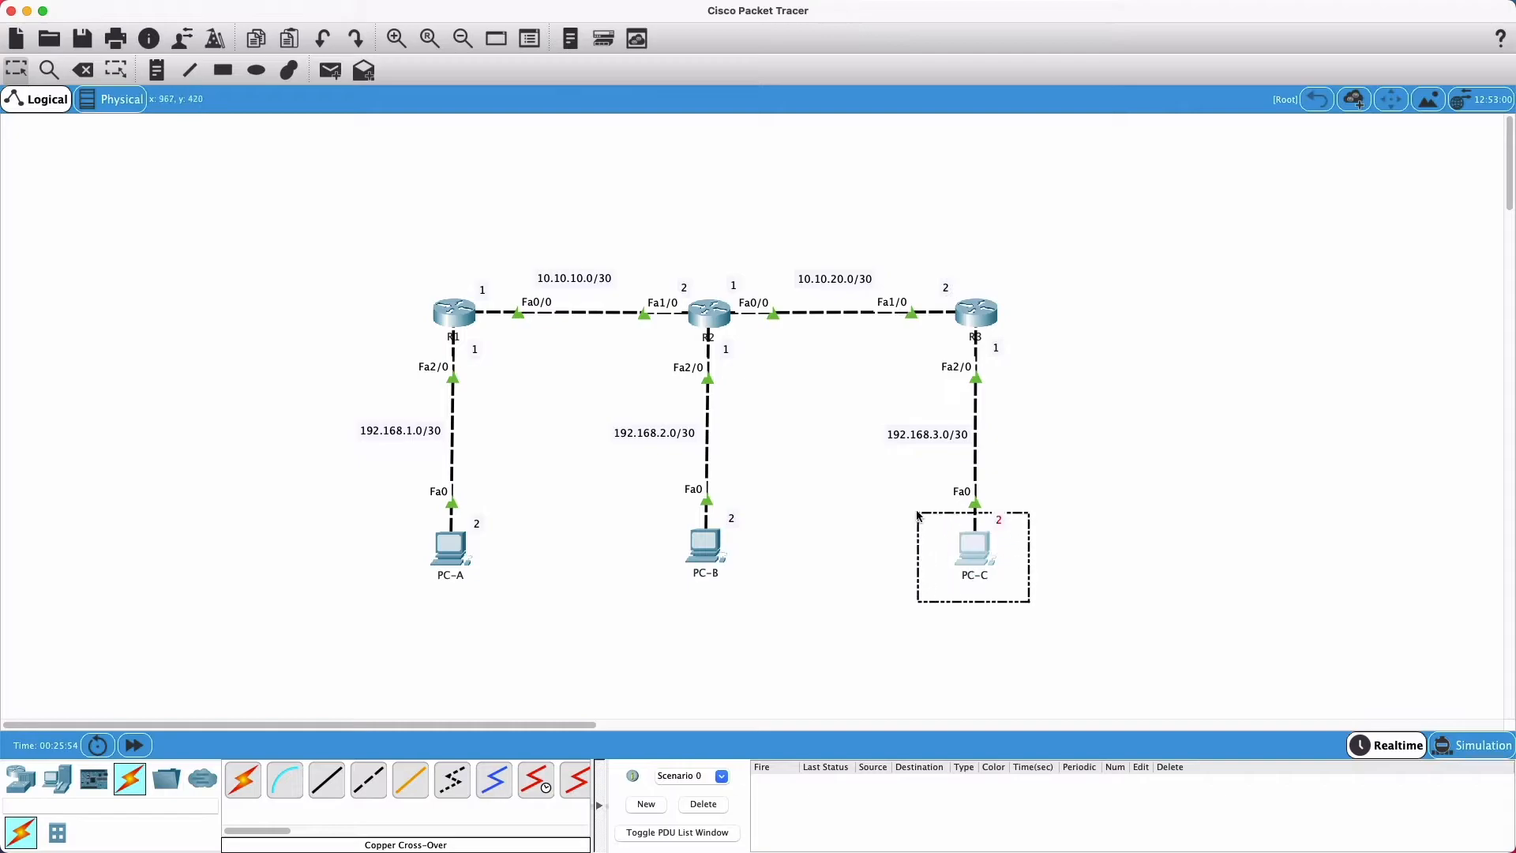
click(632, 523)
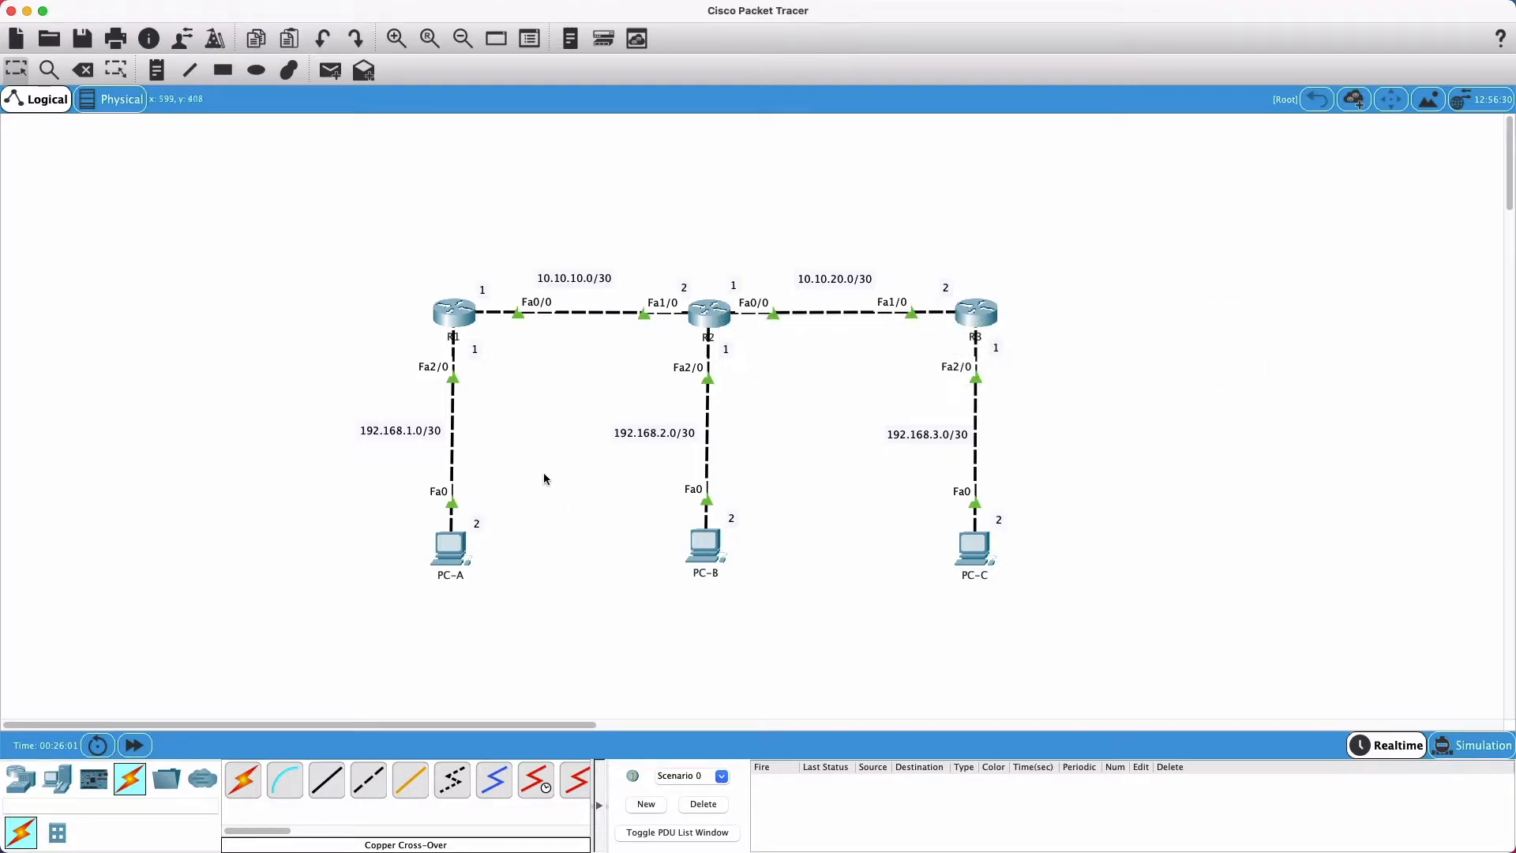
Step: Send simple PDUs from R1 to the non-adjacent devices PC-B, R3 and PC-C
click(330, 73)
click(466, 311)
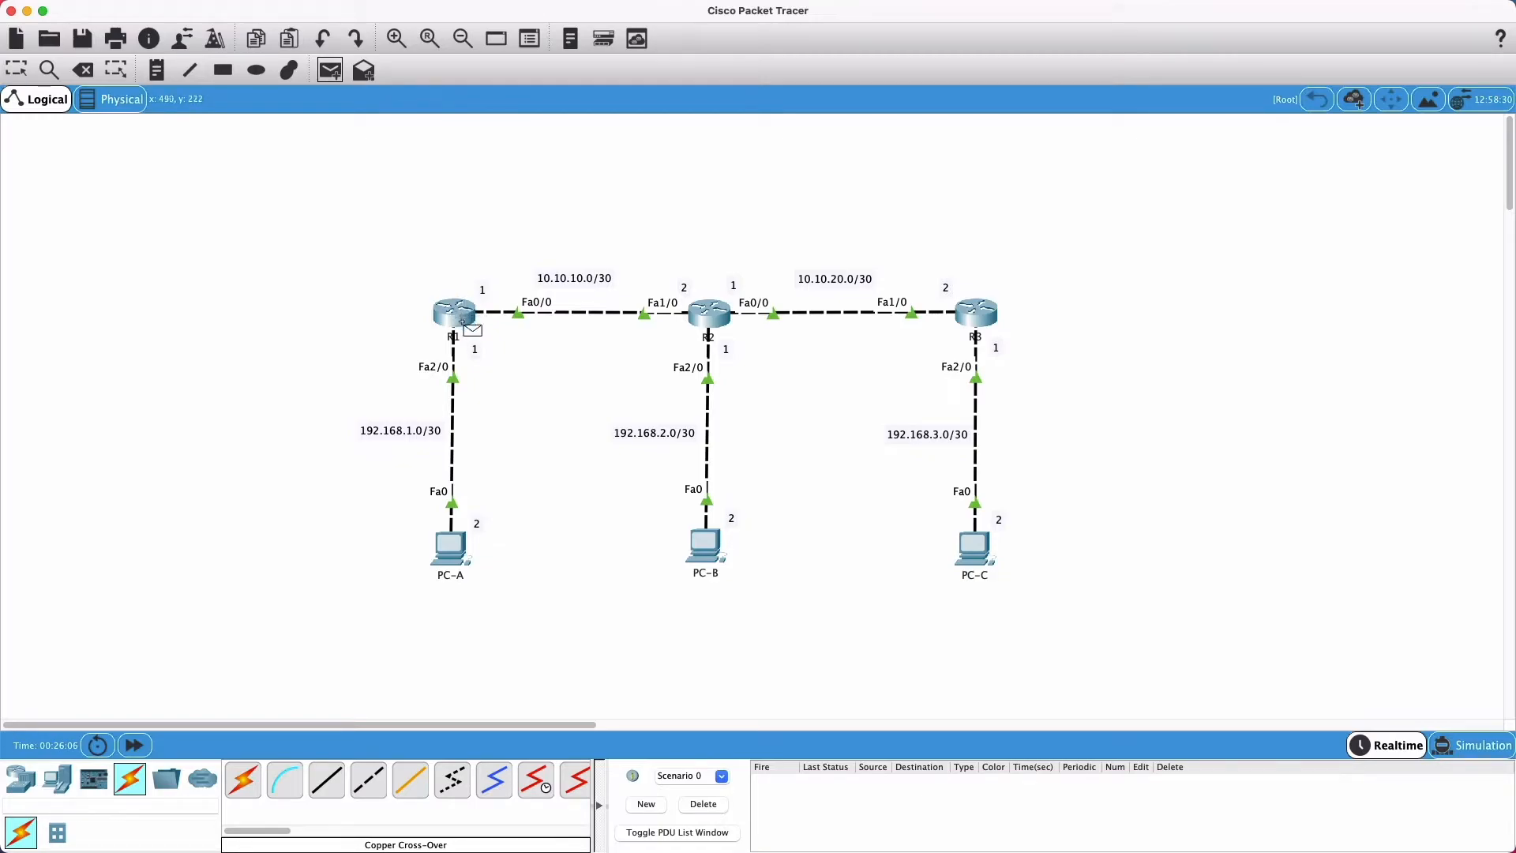
click(707, 548)
click(455, 315)
click(977, 316)
click(460, 316)
click(987, 565)
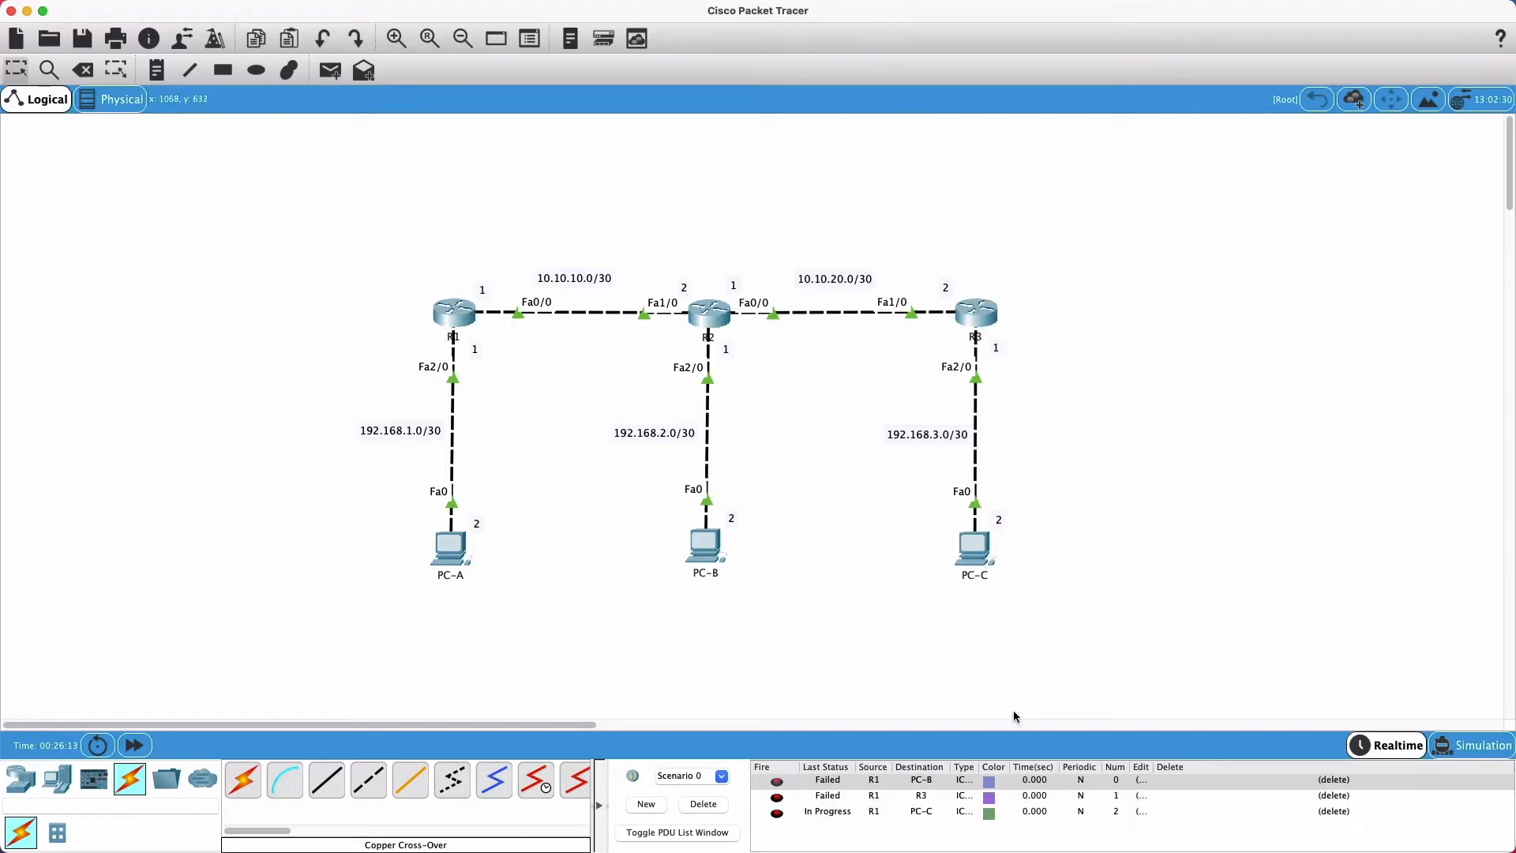
Step: Re-fire the PDUs from R1 to PC-B, R3 and PC-C, and clear the PDU list
click(777, 781)
click(777, 797)
click(778, 814)
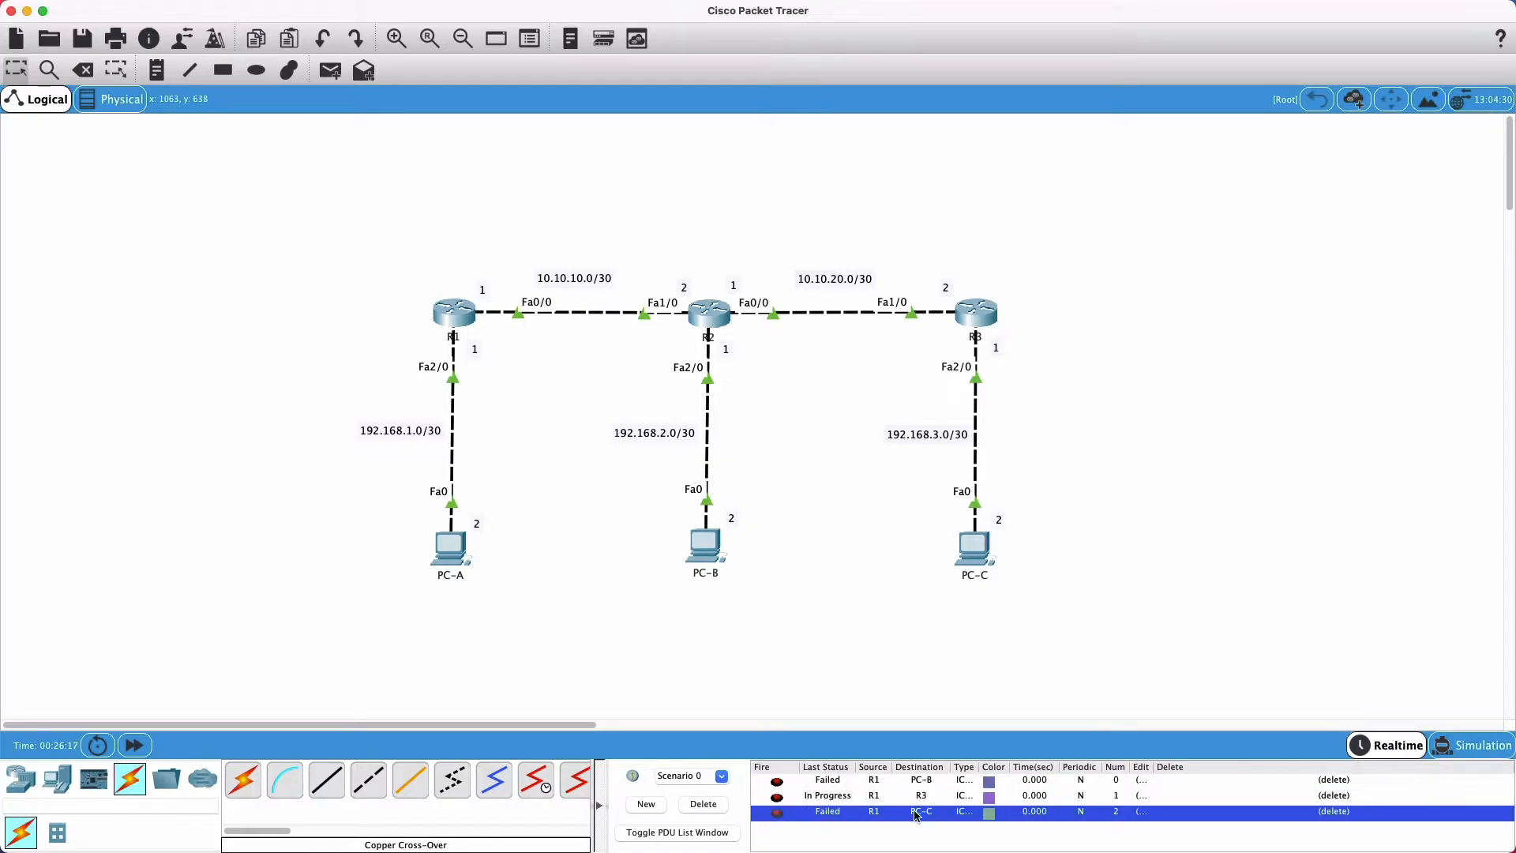
click(844, 663)
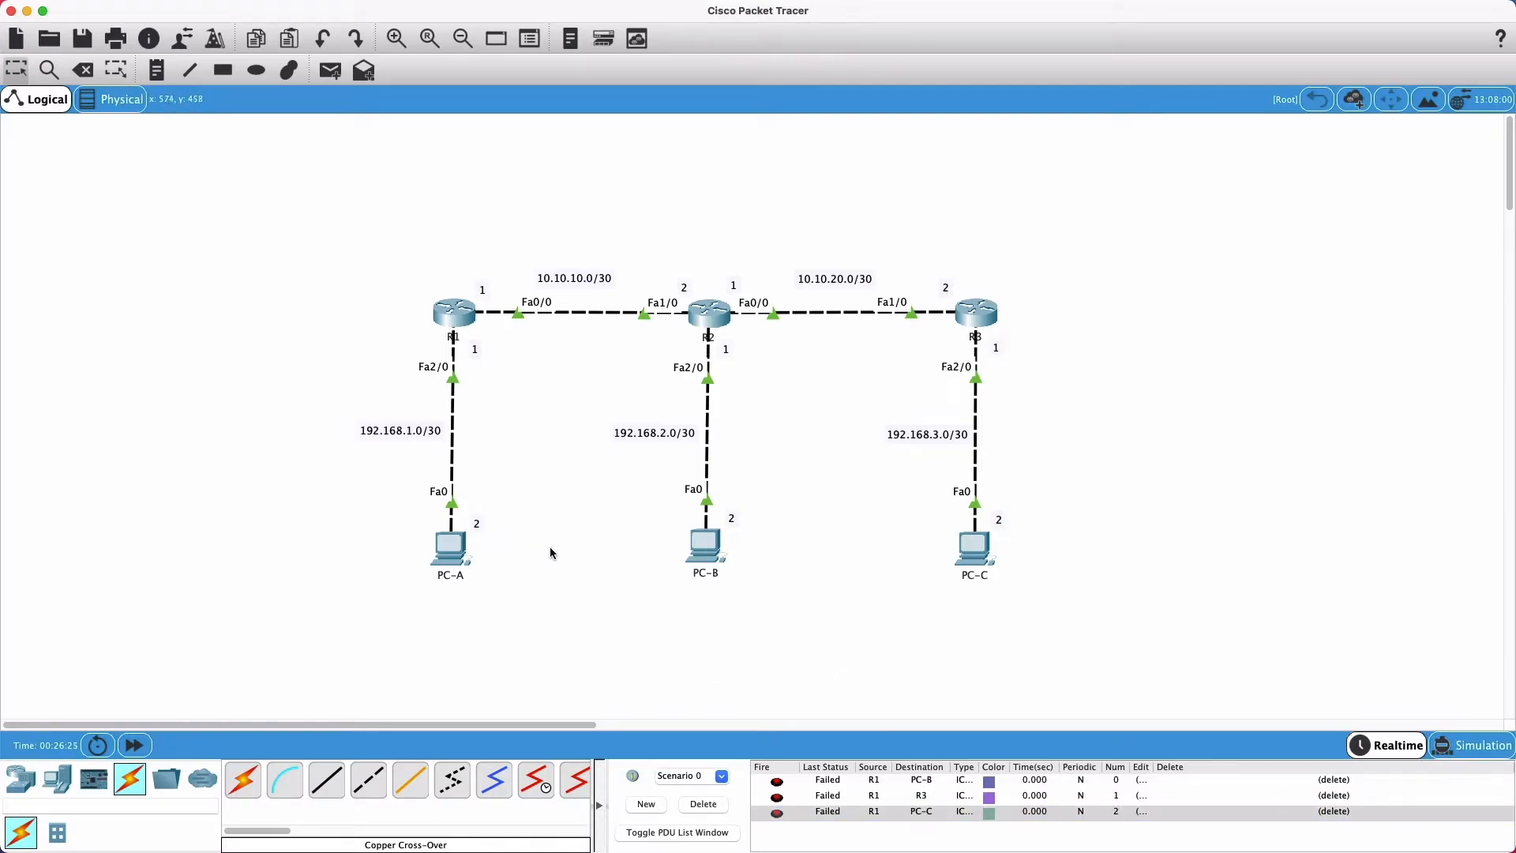
drag(400, 280, 514, 366)
drag(642, 520, 1045, 688)
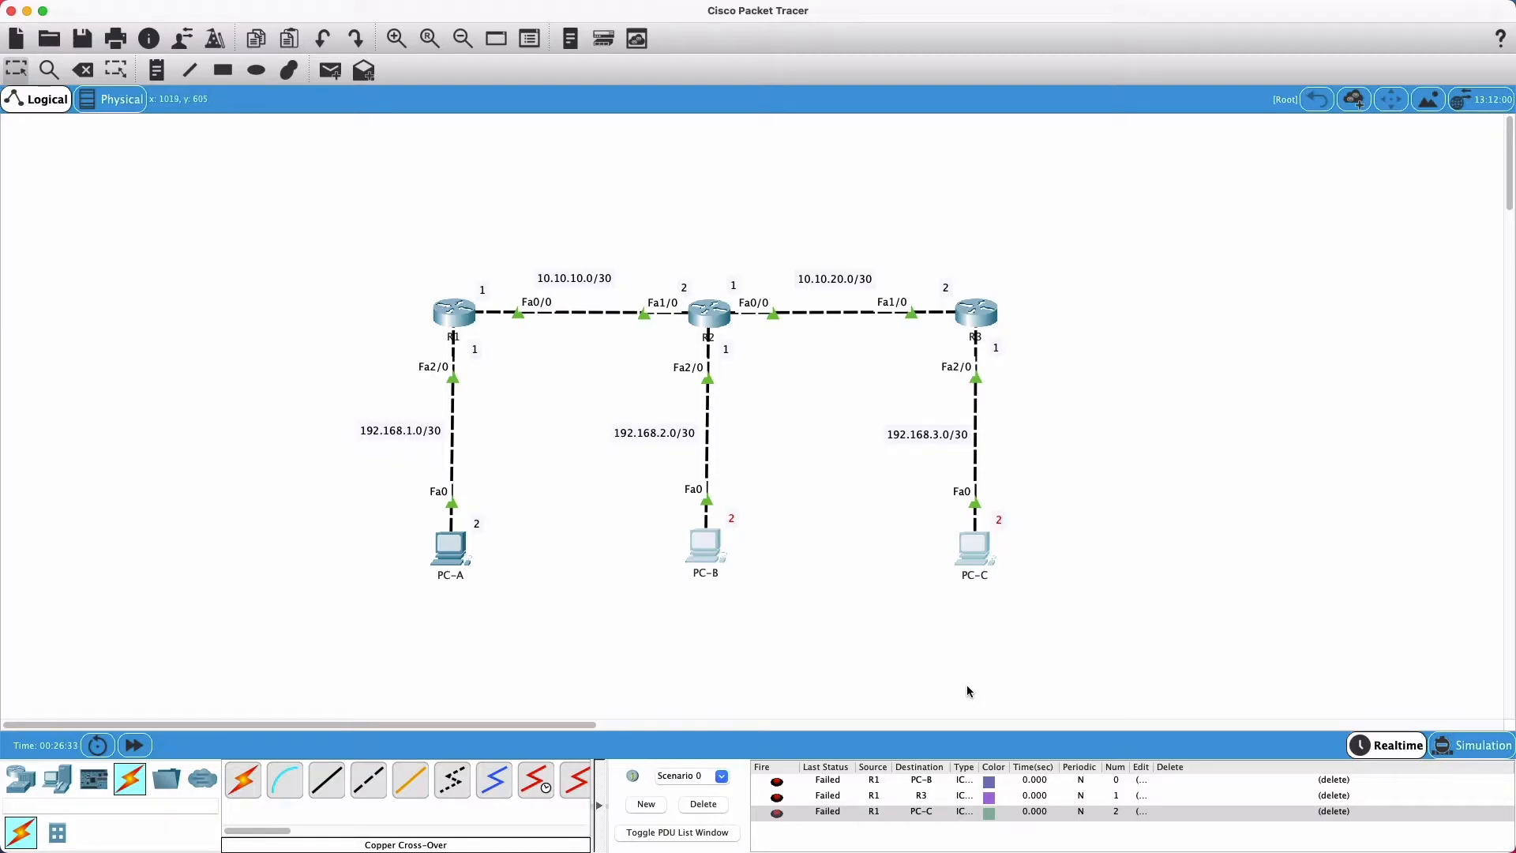
click(717, 809)
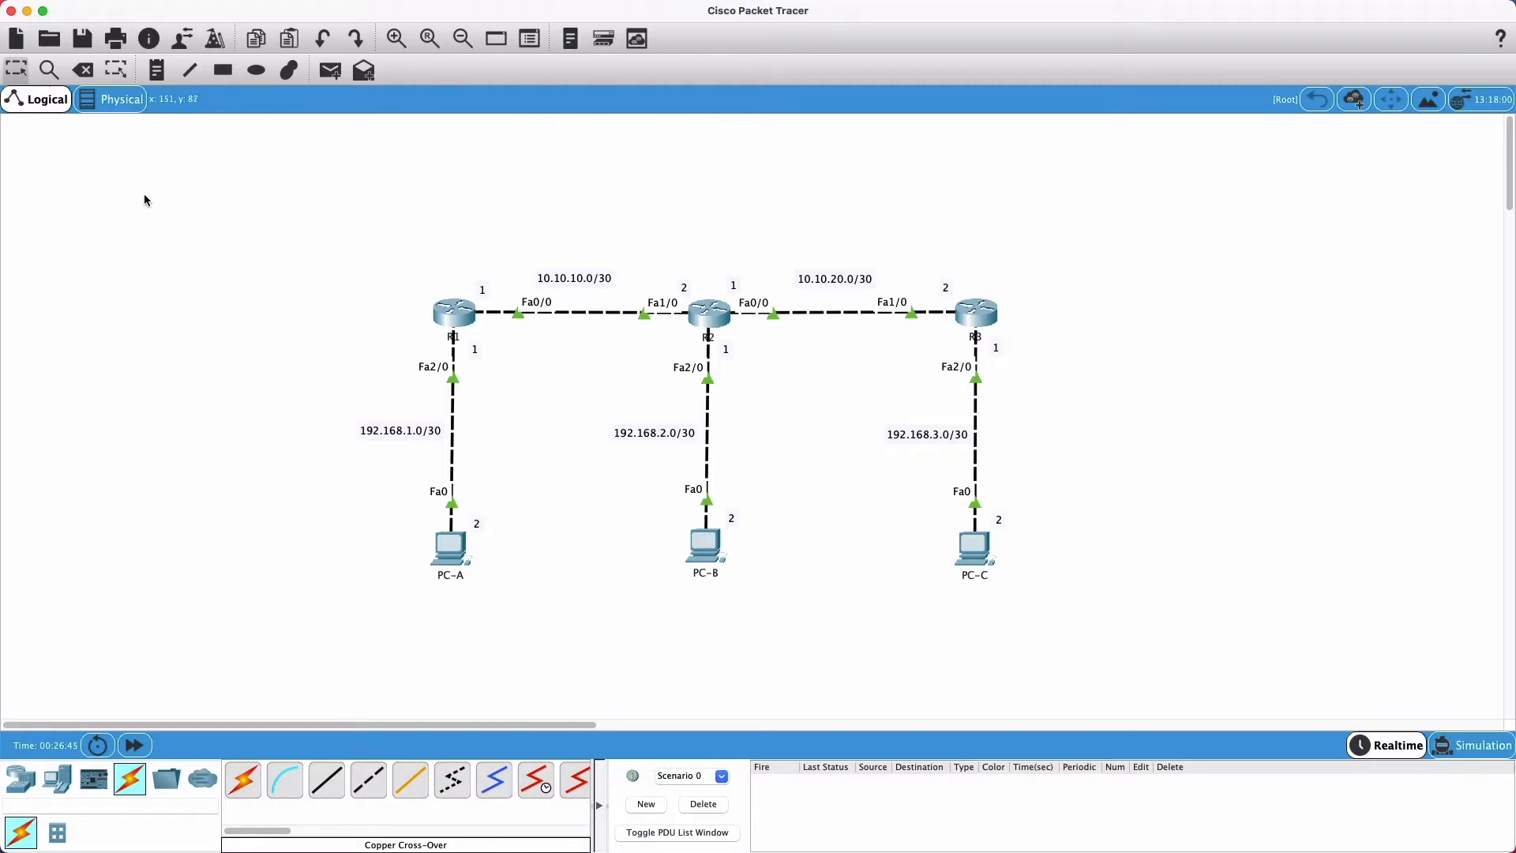
drag(254, 203, 1059, 644)
drag(384, 274, 1064, 392)
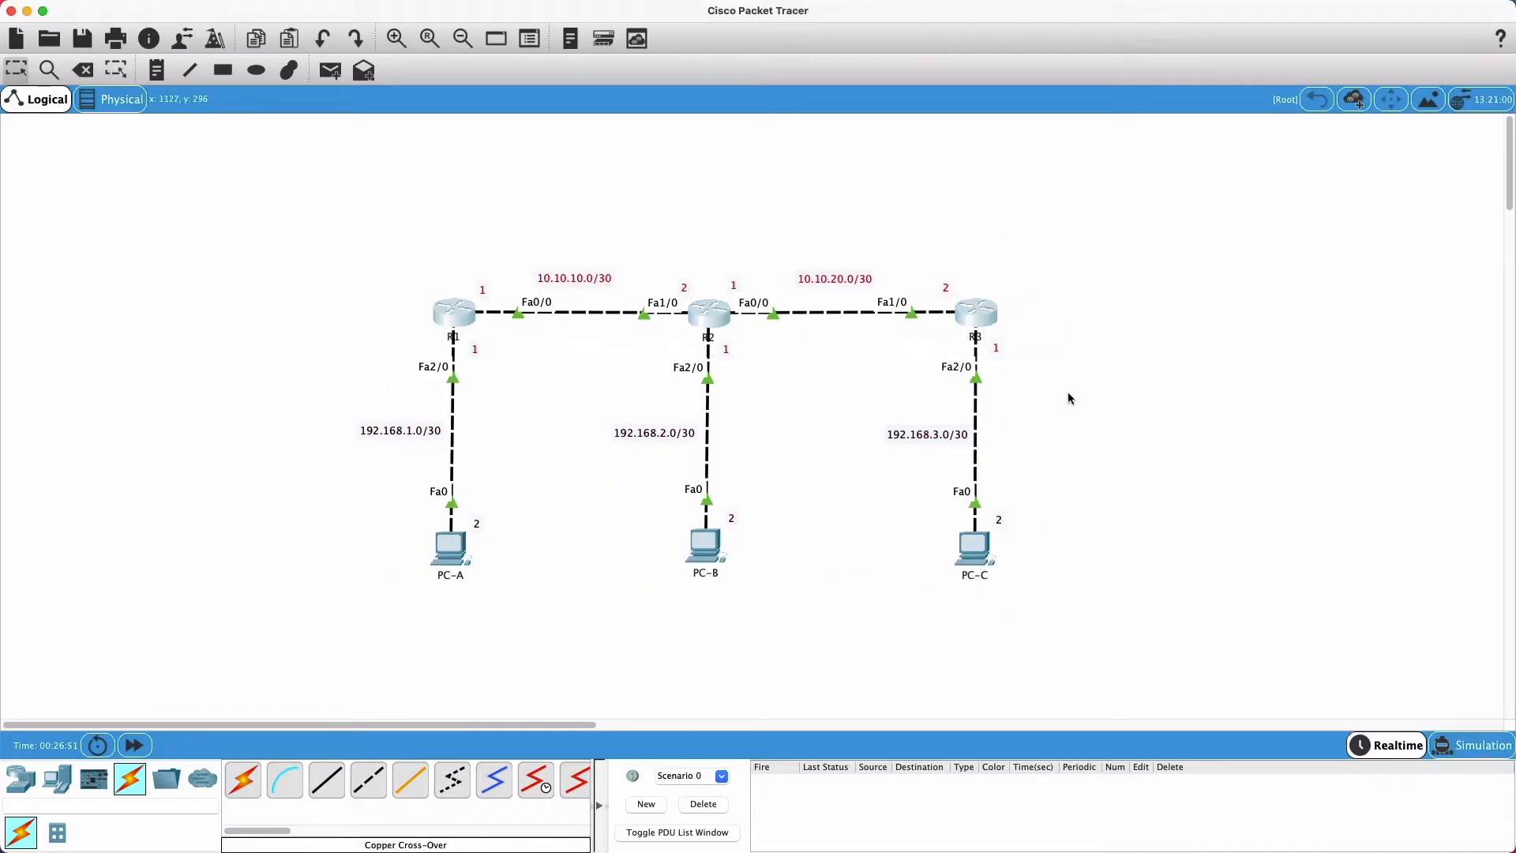
click(48, 70)
click(450, 315)
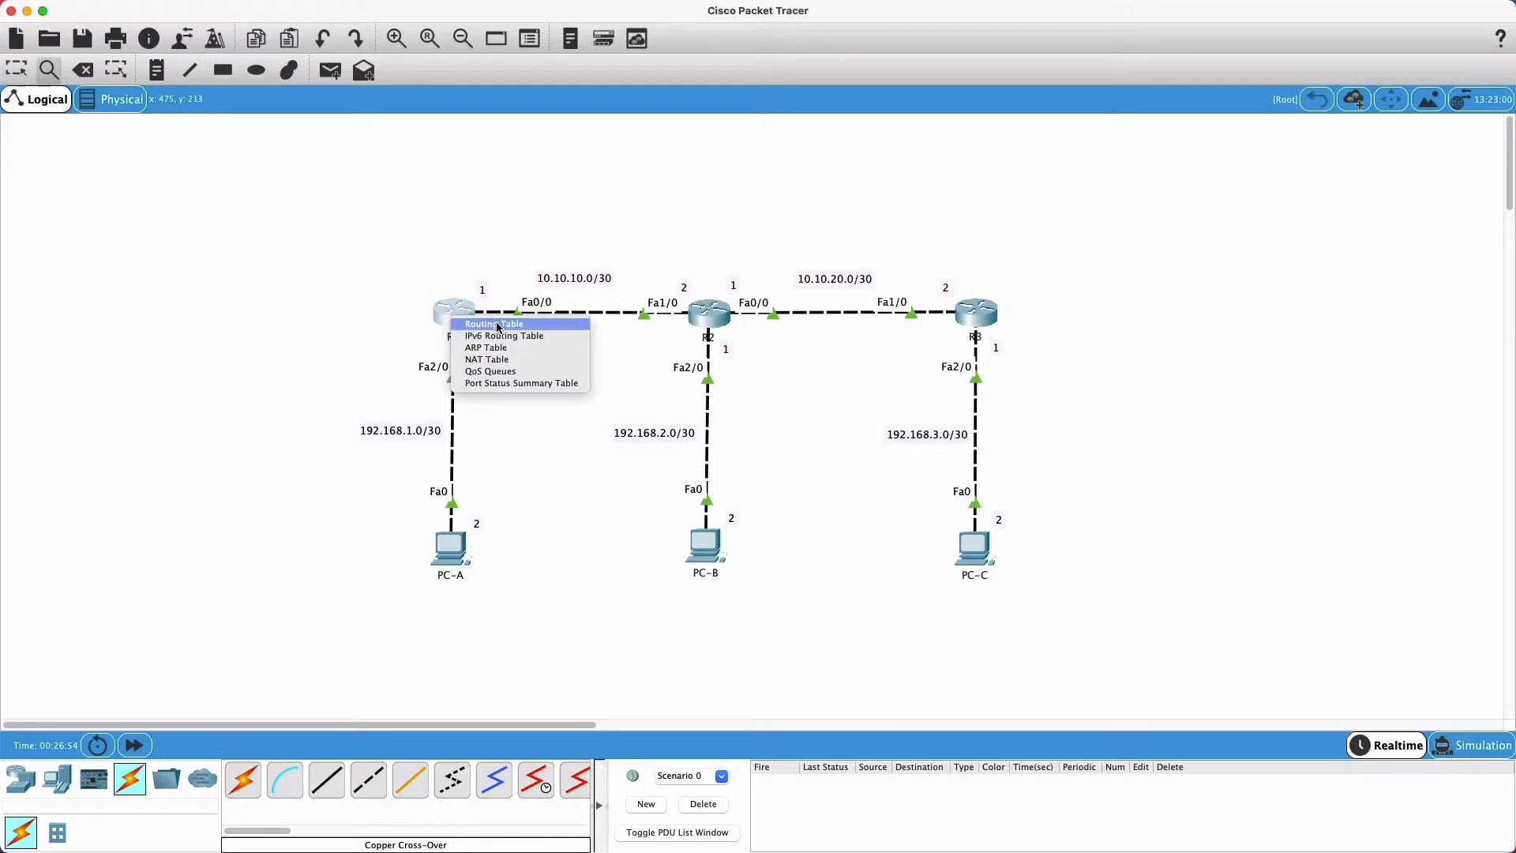
click(325, 306)
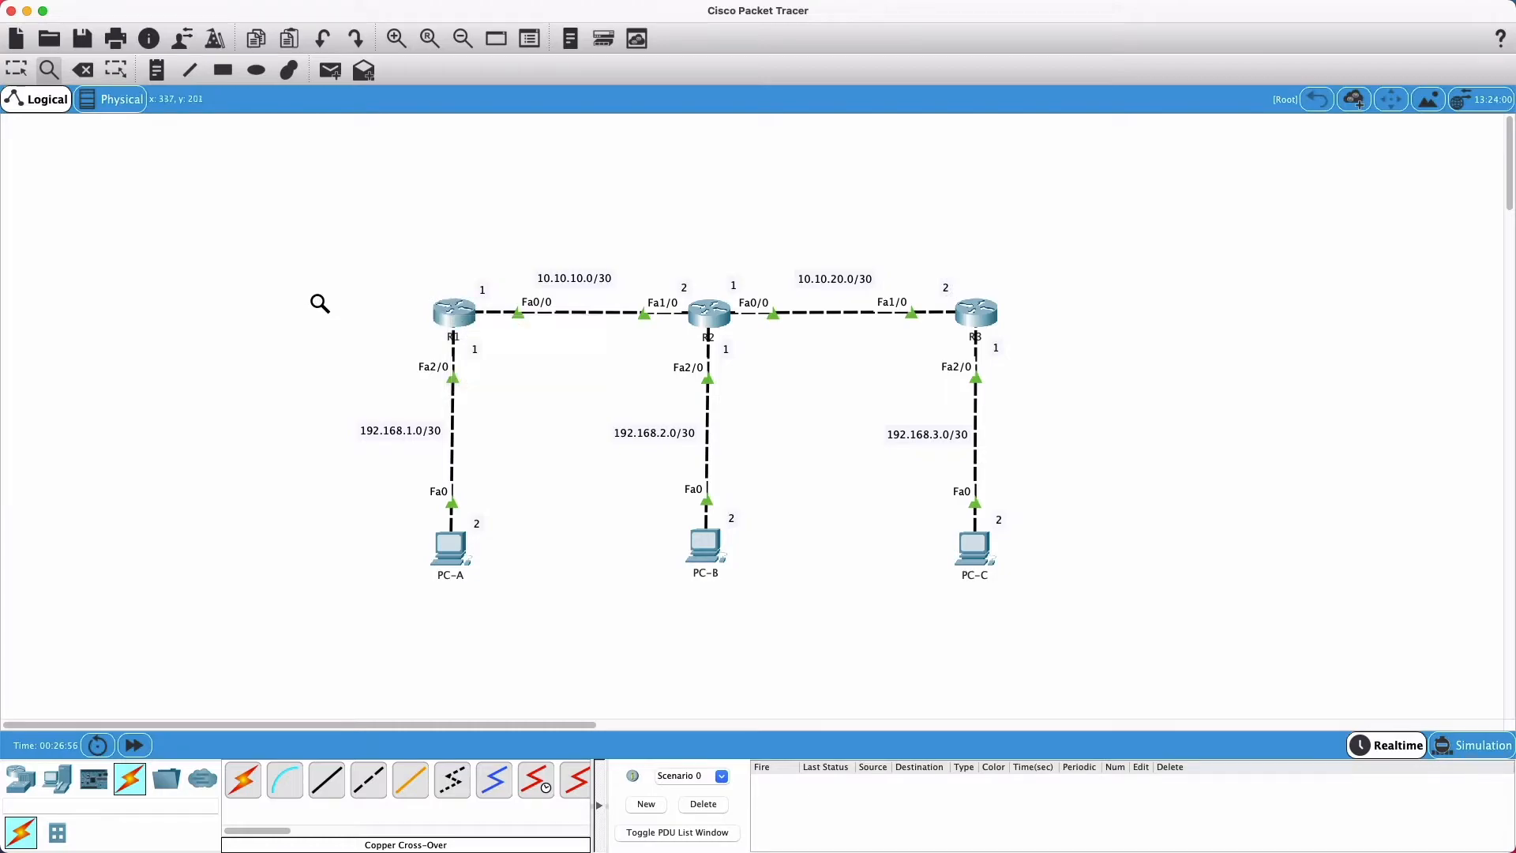
key(Escape)
Step: Inspect R1's routing table, narrowing its window and moving it clear of R1, R2 and PC-A
click(47, 71)
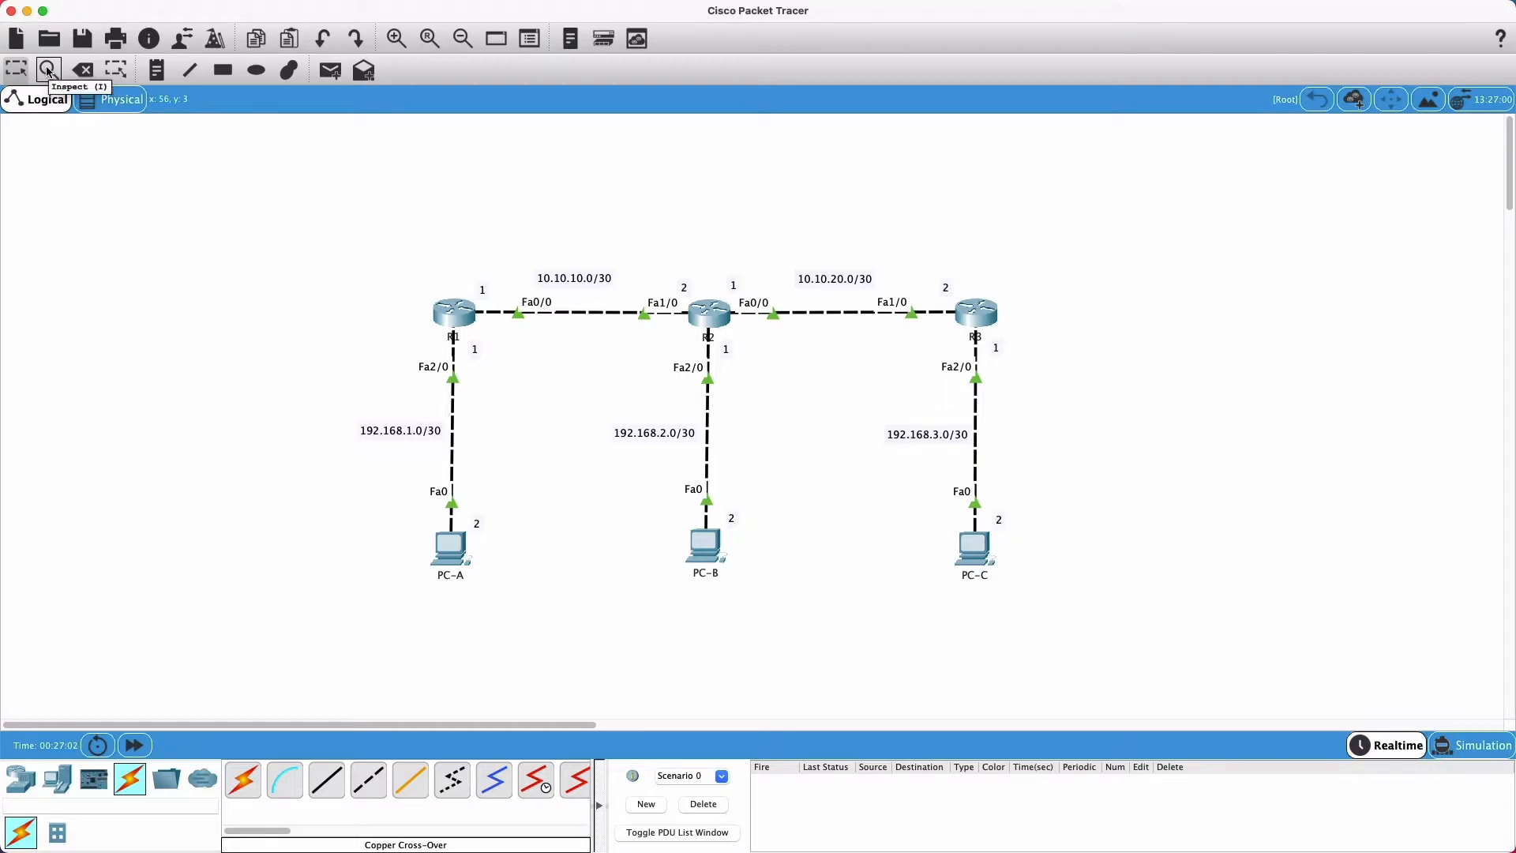
click(452, 317)
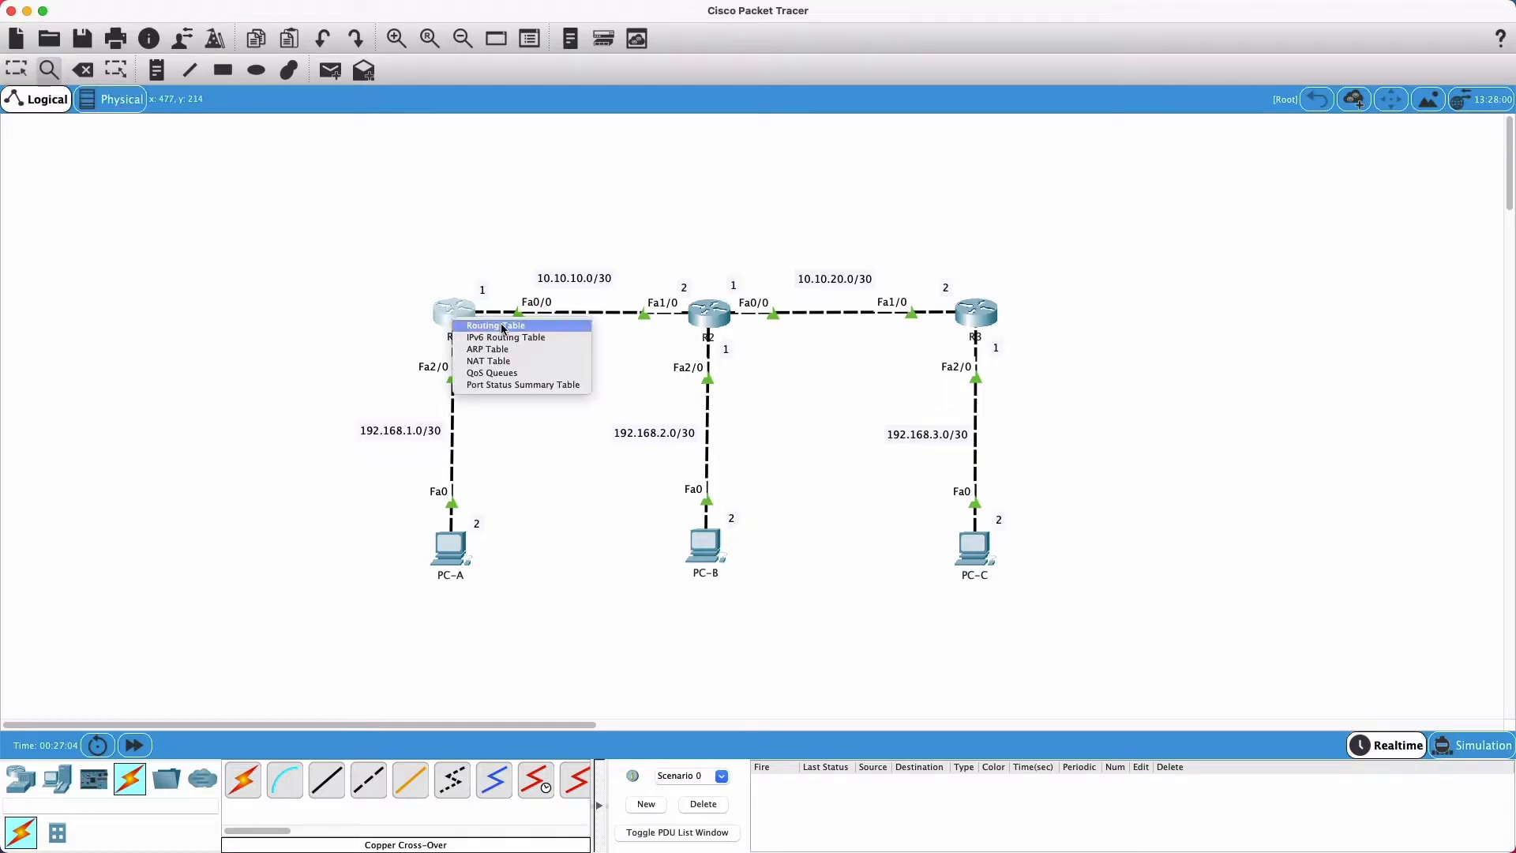
click(543, 325)
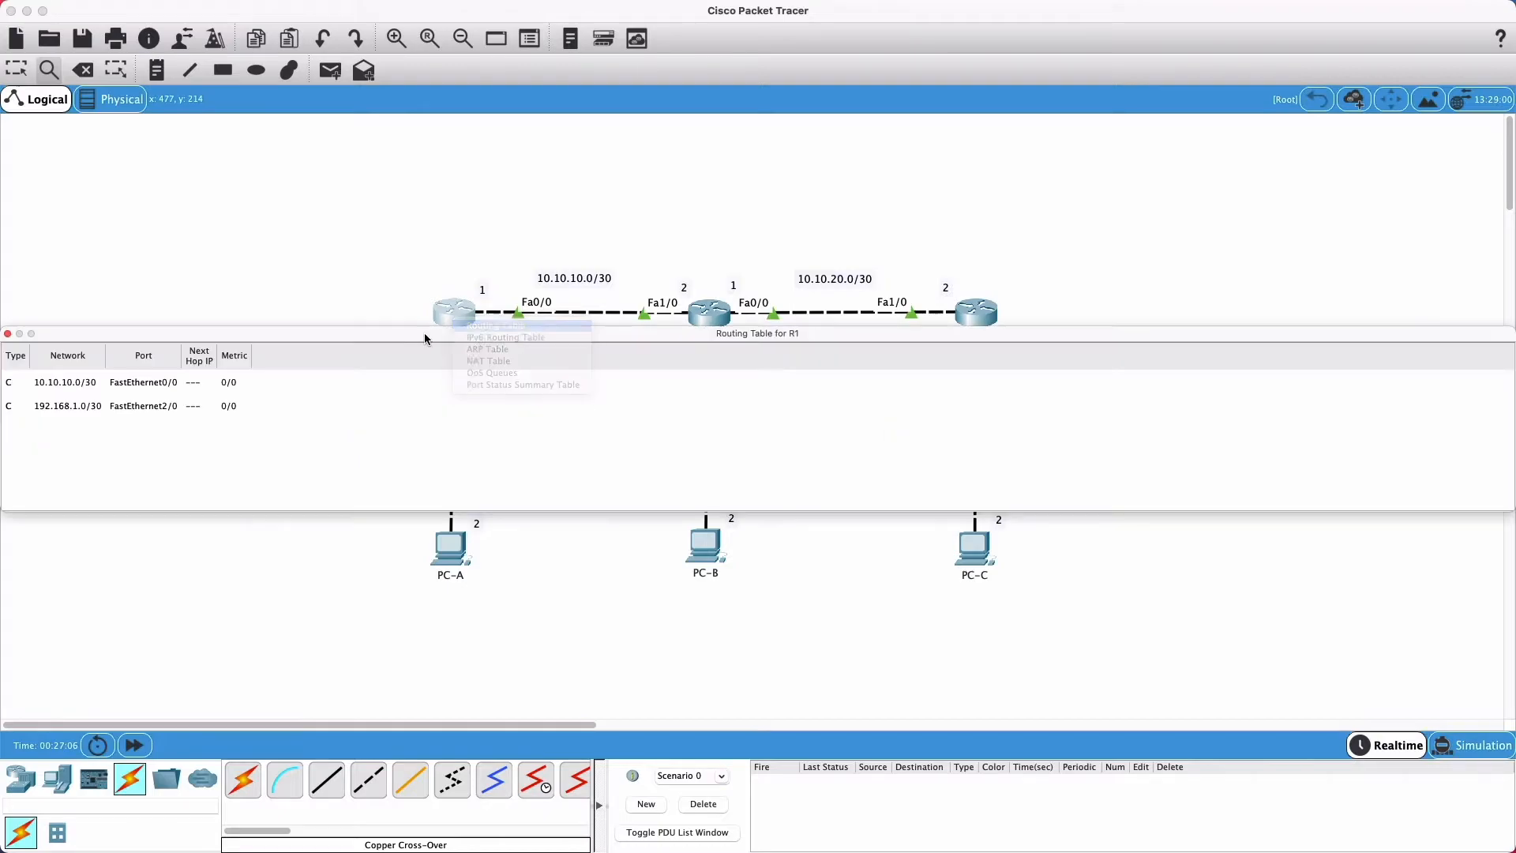
drag(7, 425, 1066, 410)
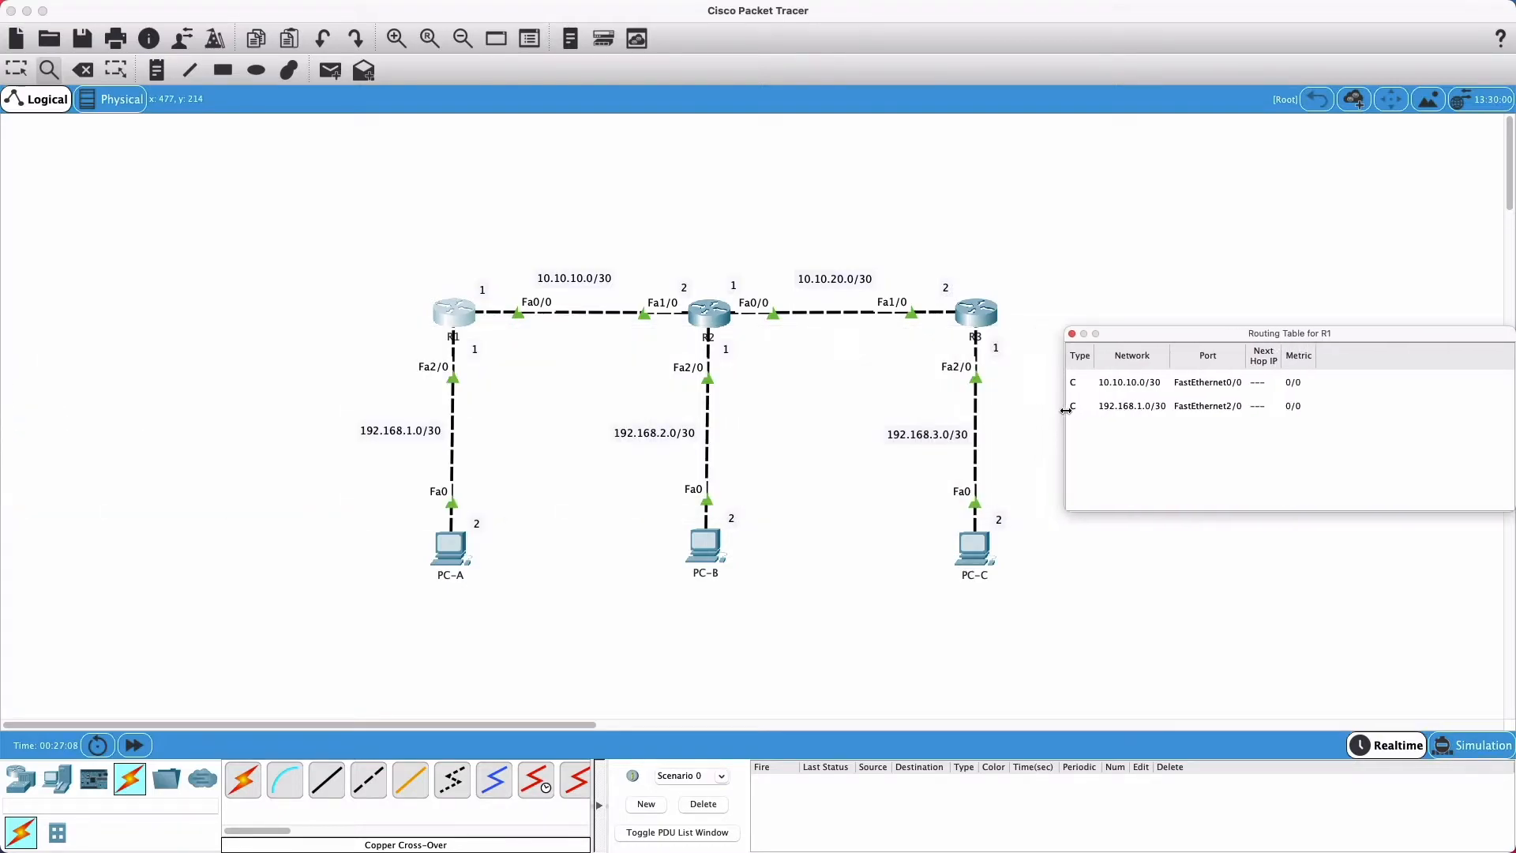
drag(1133, 346, 638, 251)
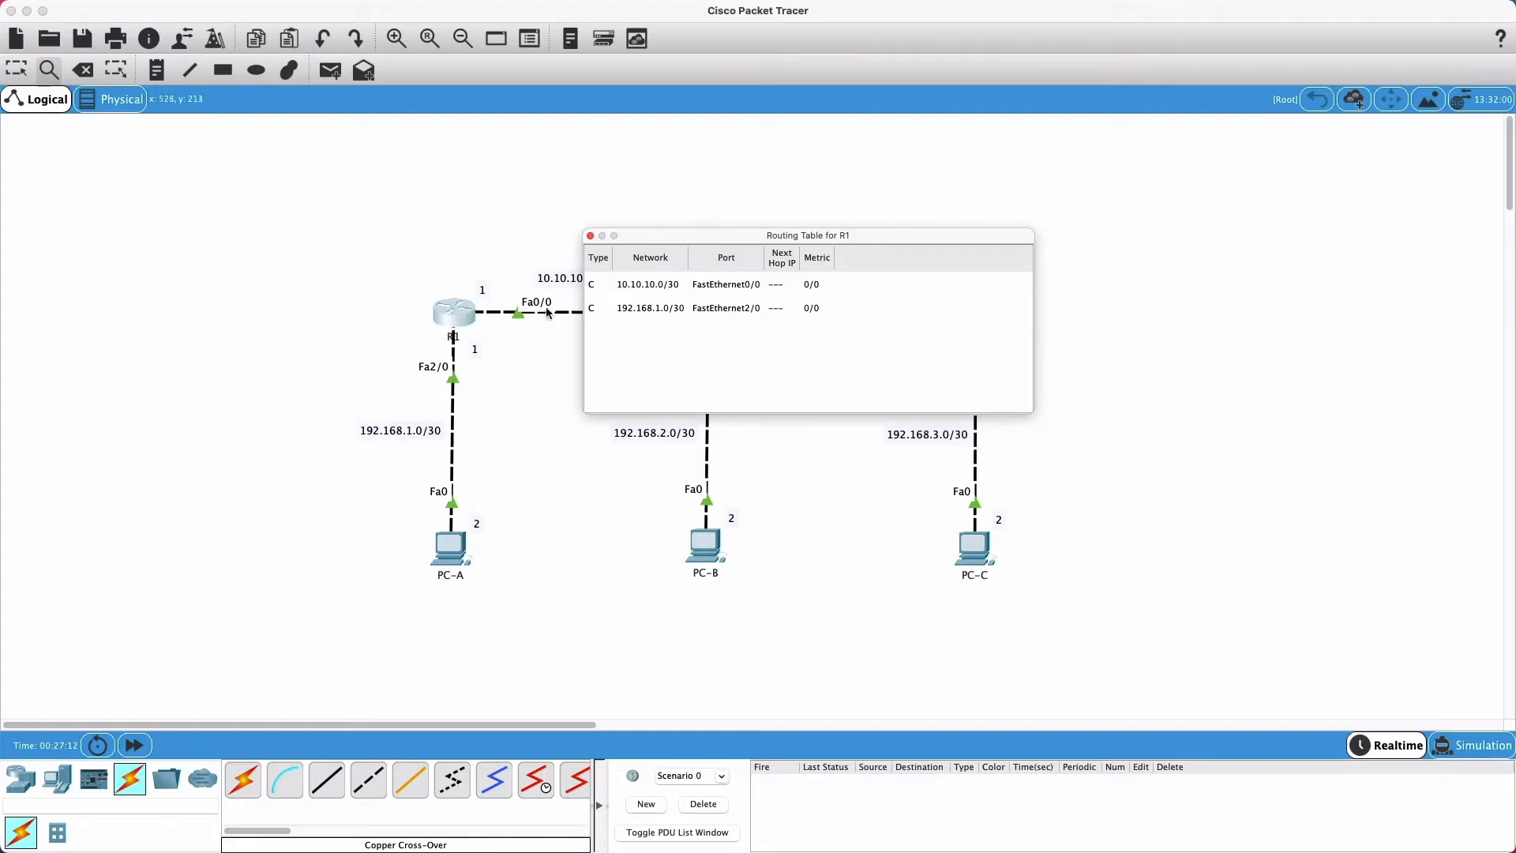
drag(681, 236, 774, 475)
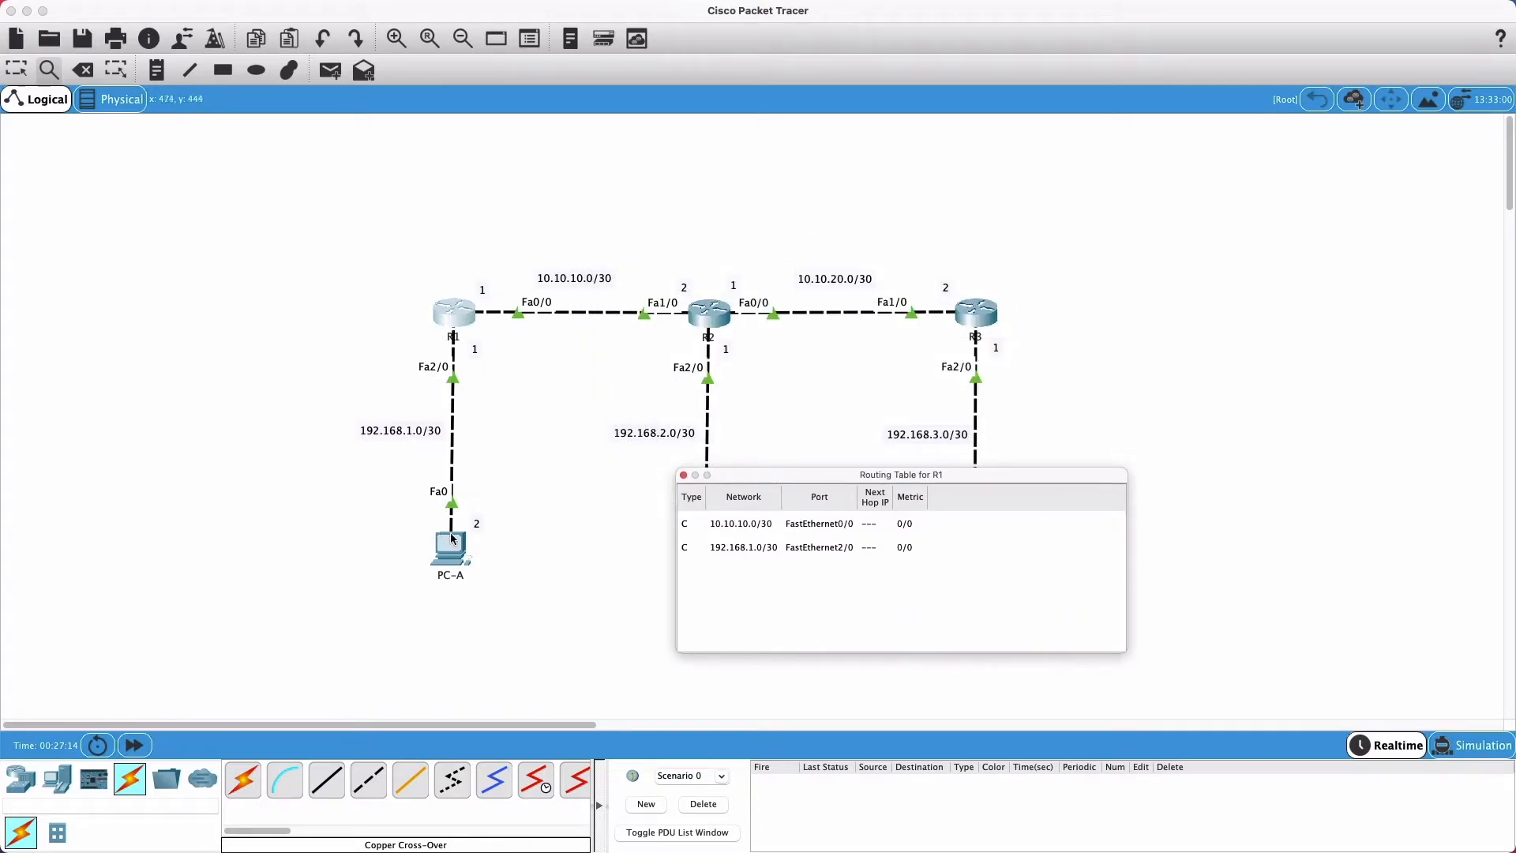
Step: Compare R1's 10.10.10.0/30 and 192.168.1.0/30 routing table entries with the links attached to R1 in the topology
click(740, 531)
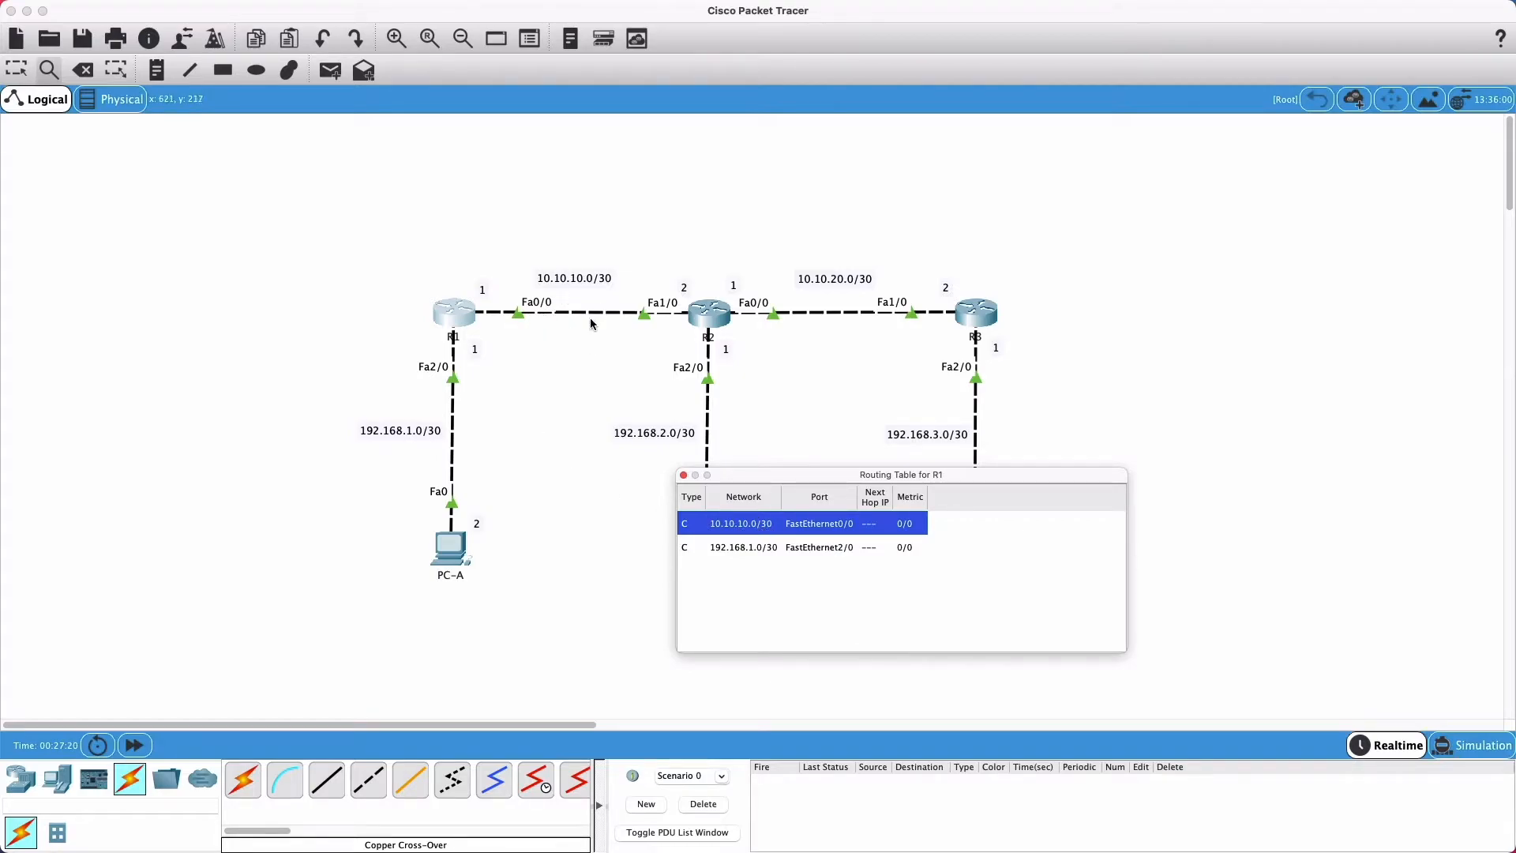
click(728, 553)
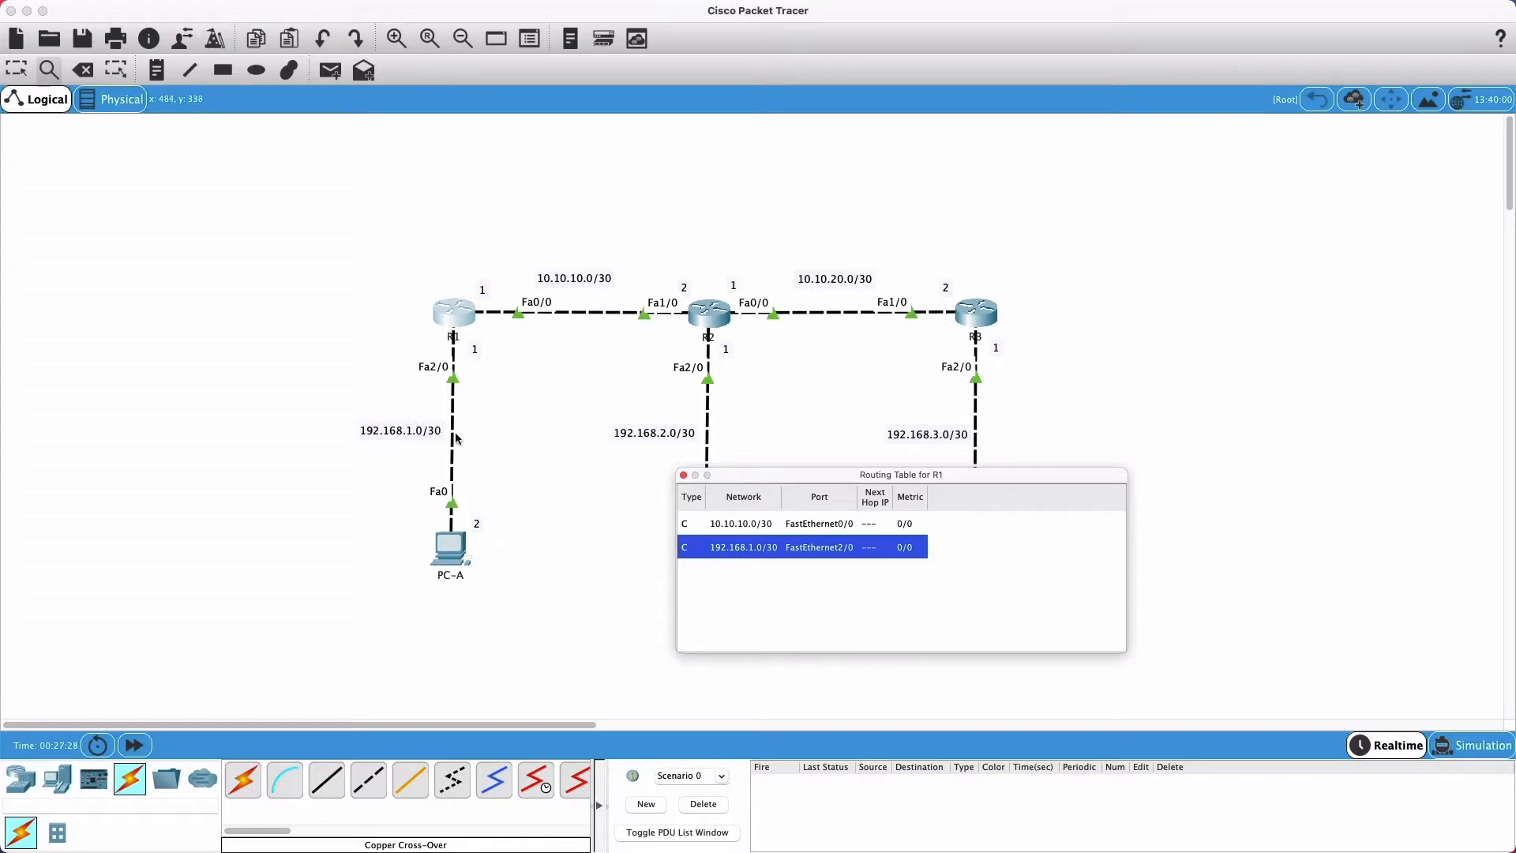
click(402, 277)
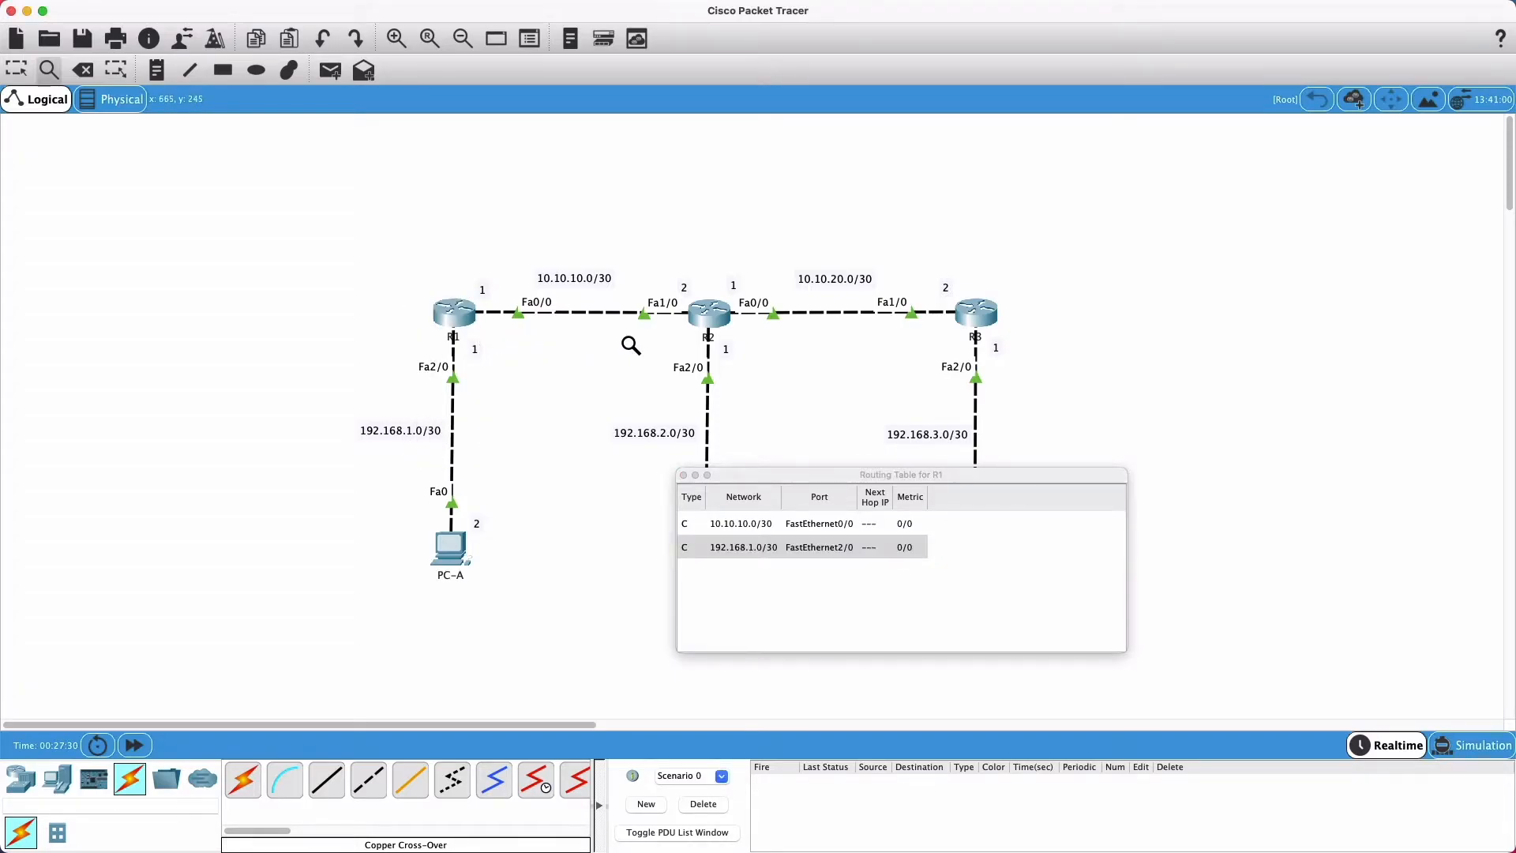
key(Escape)
drag(403, 286, 671, 363)
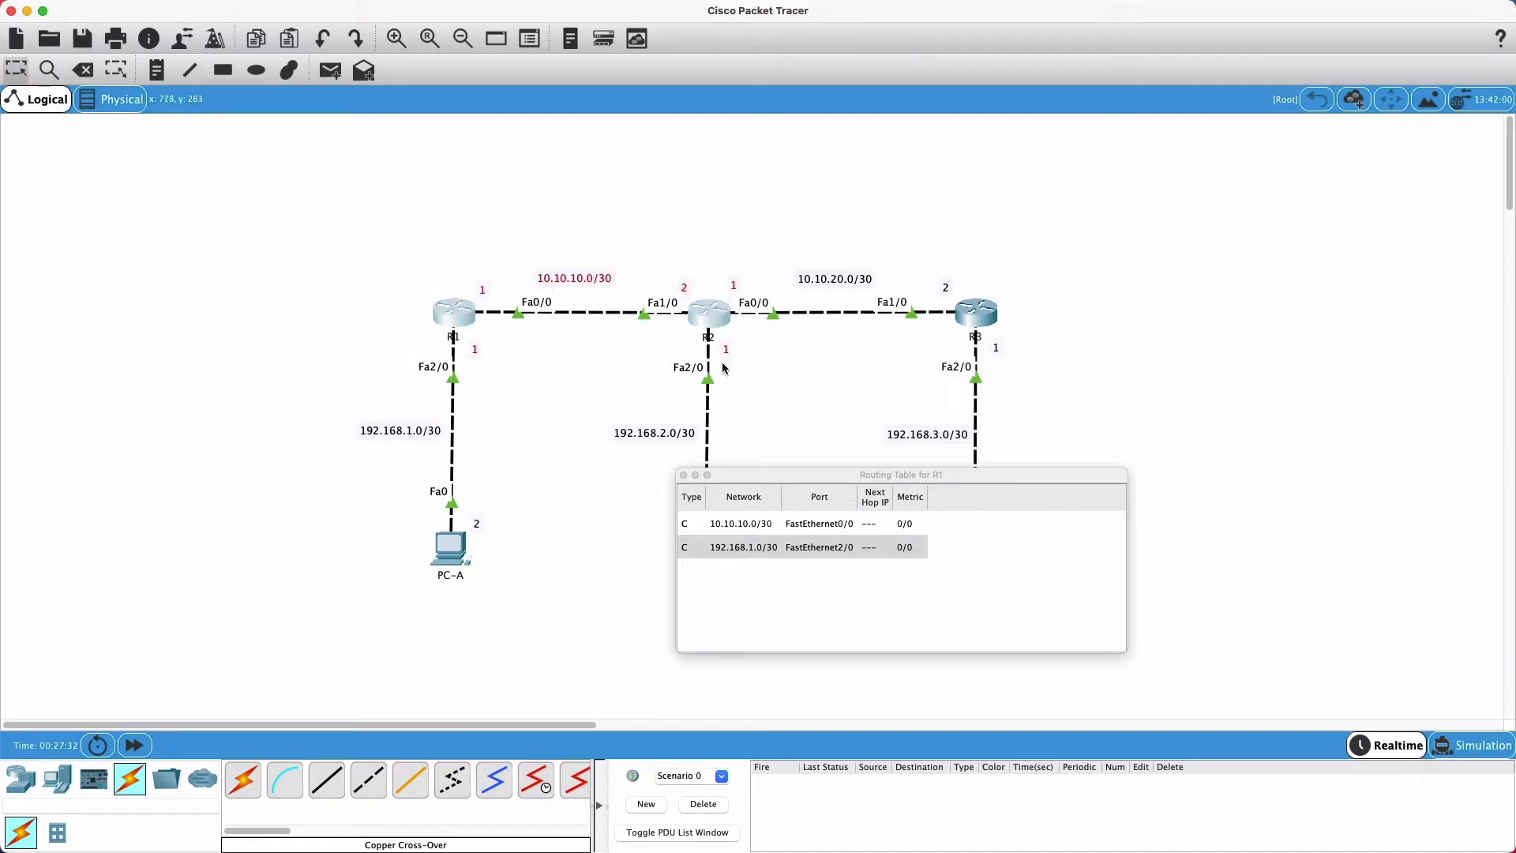
drag(401, 287, 484, 600)
Step: Examine the network and type columns of both entries in R1's routing table
click(721, 549)
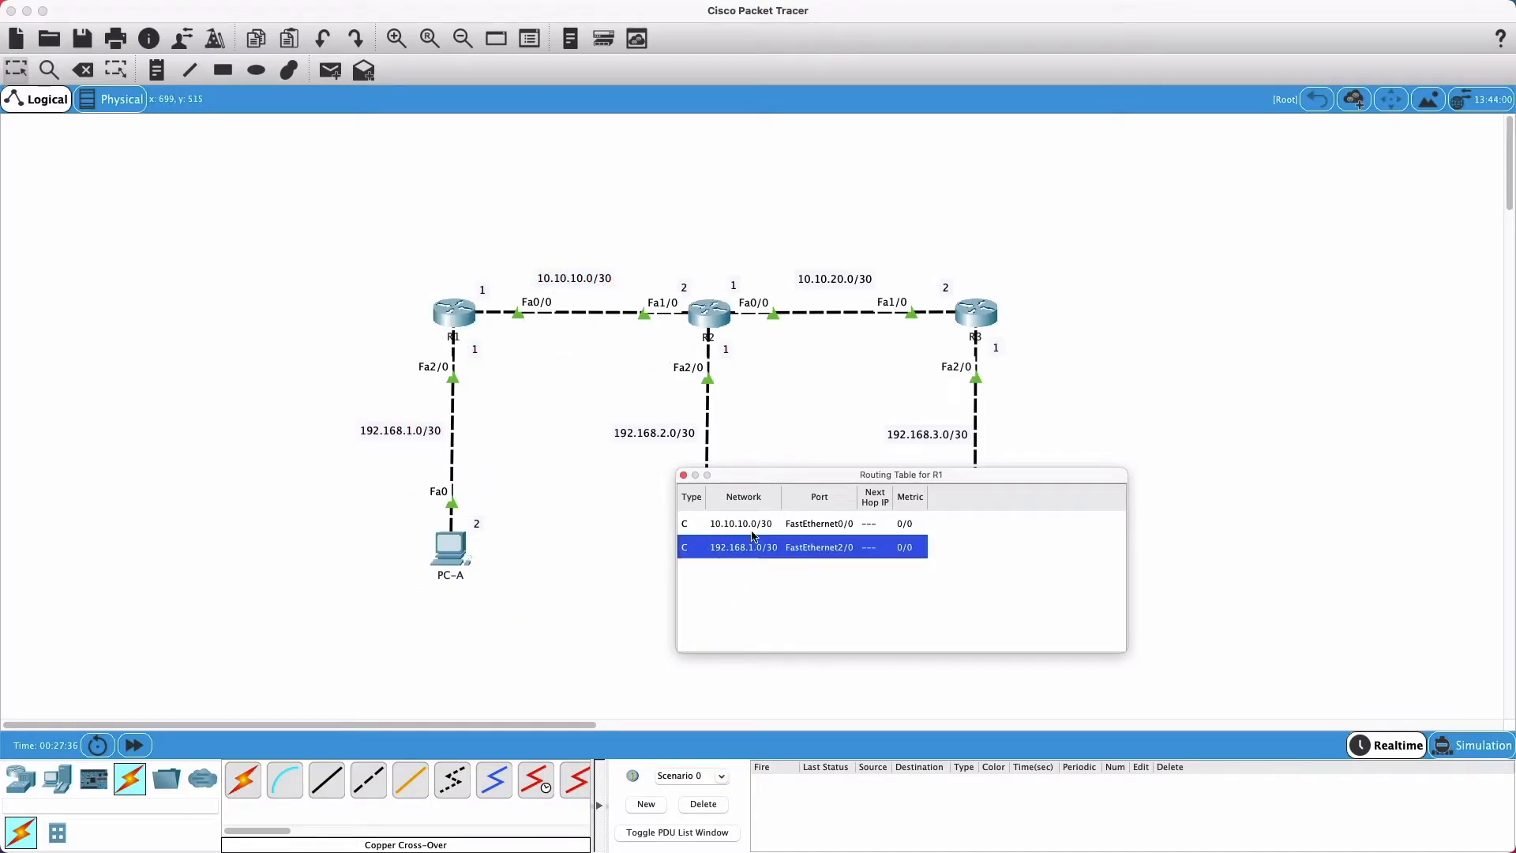
click(751, 528)
click(750, 539)
click(750, 533)
click(748, 538)
click(700, 527)
click(699, 547)
click(698, 525)
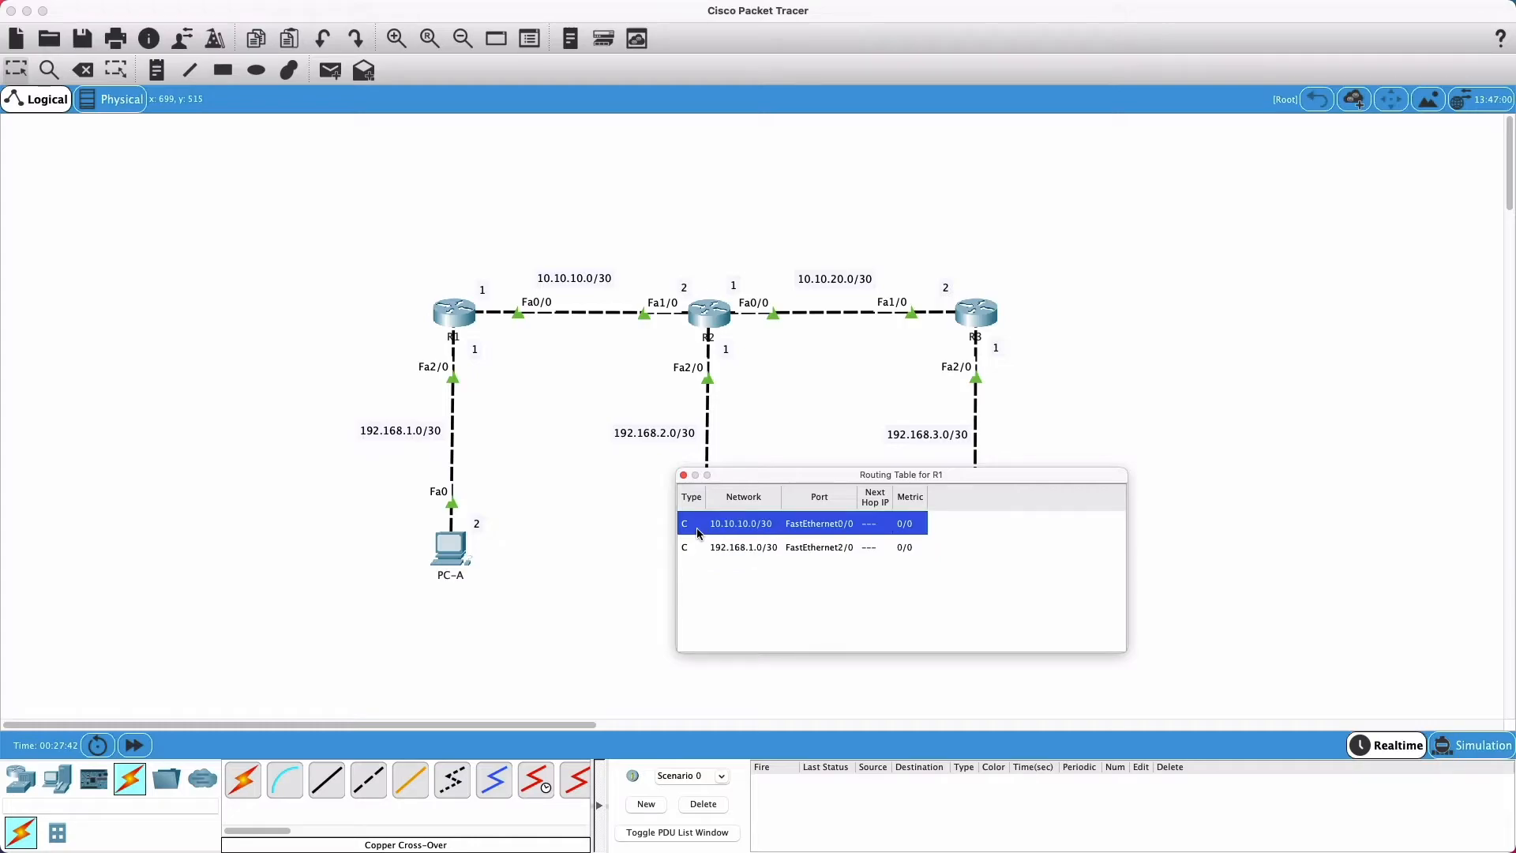
click(703, 549)
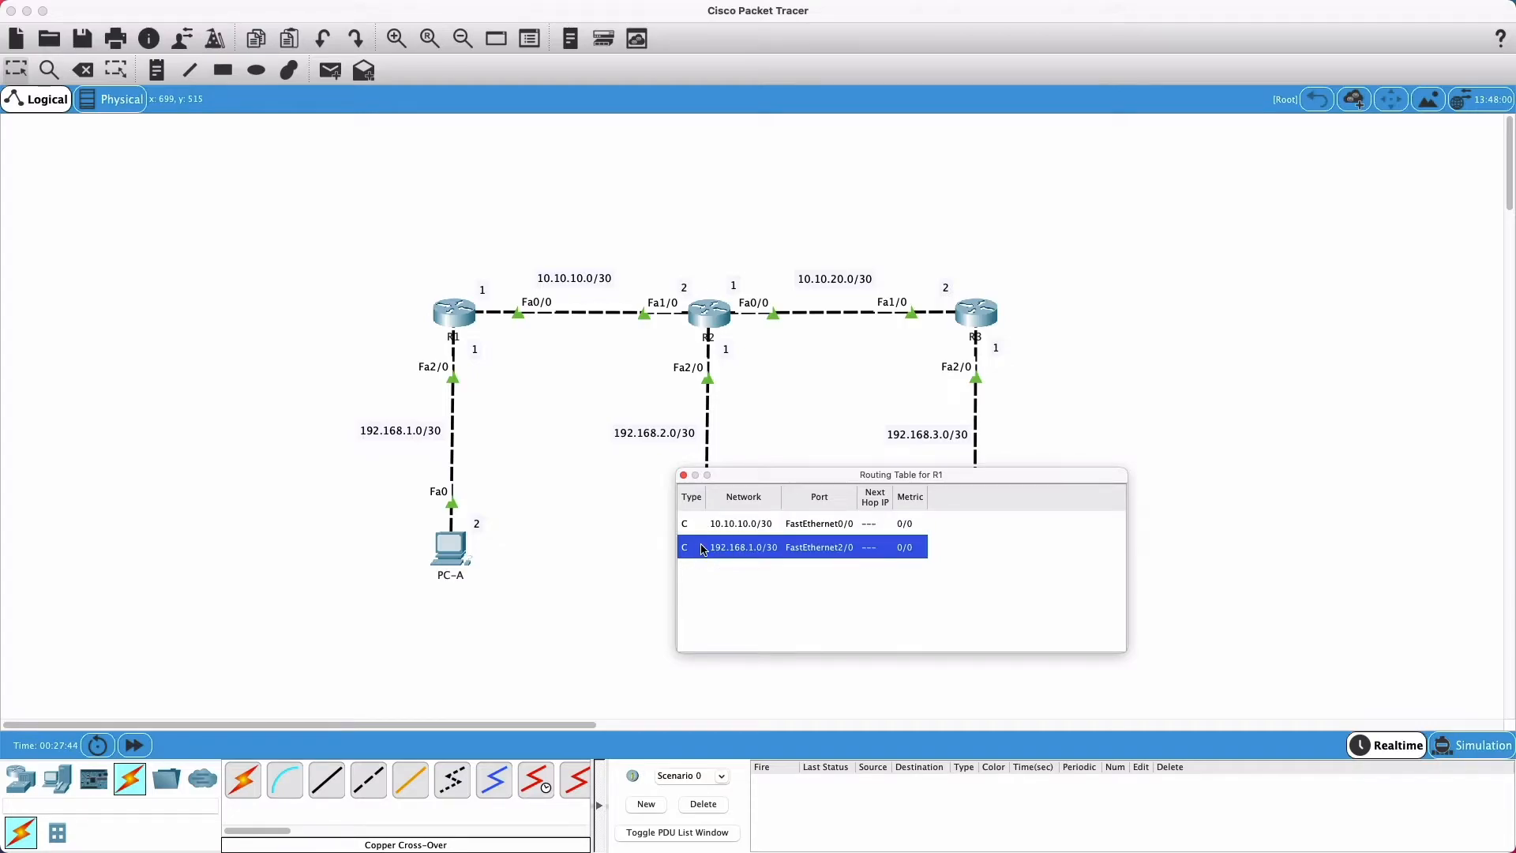
Step: Move R1's routing table away from the topology and close it
drag(739, 477, 1016, 522)
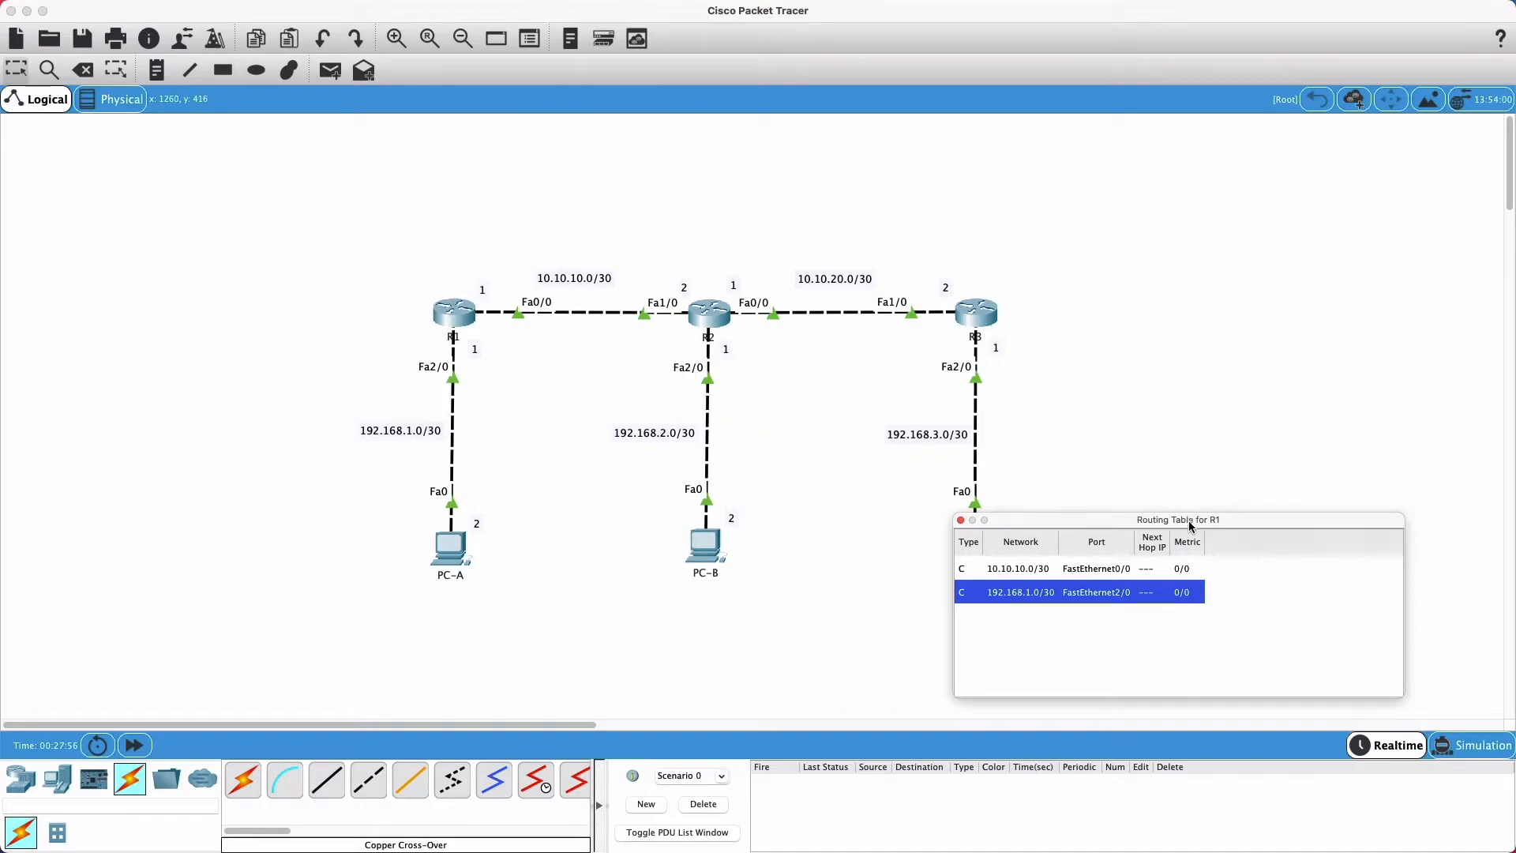
drag(1167, 522, 1307, 520)
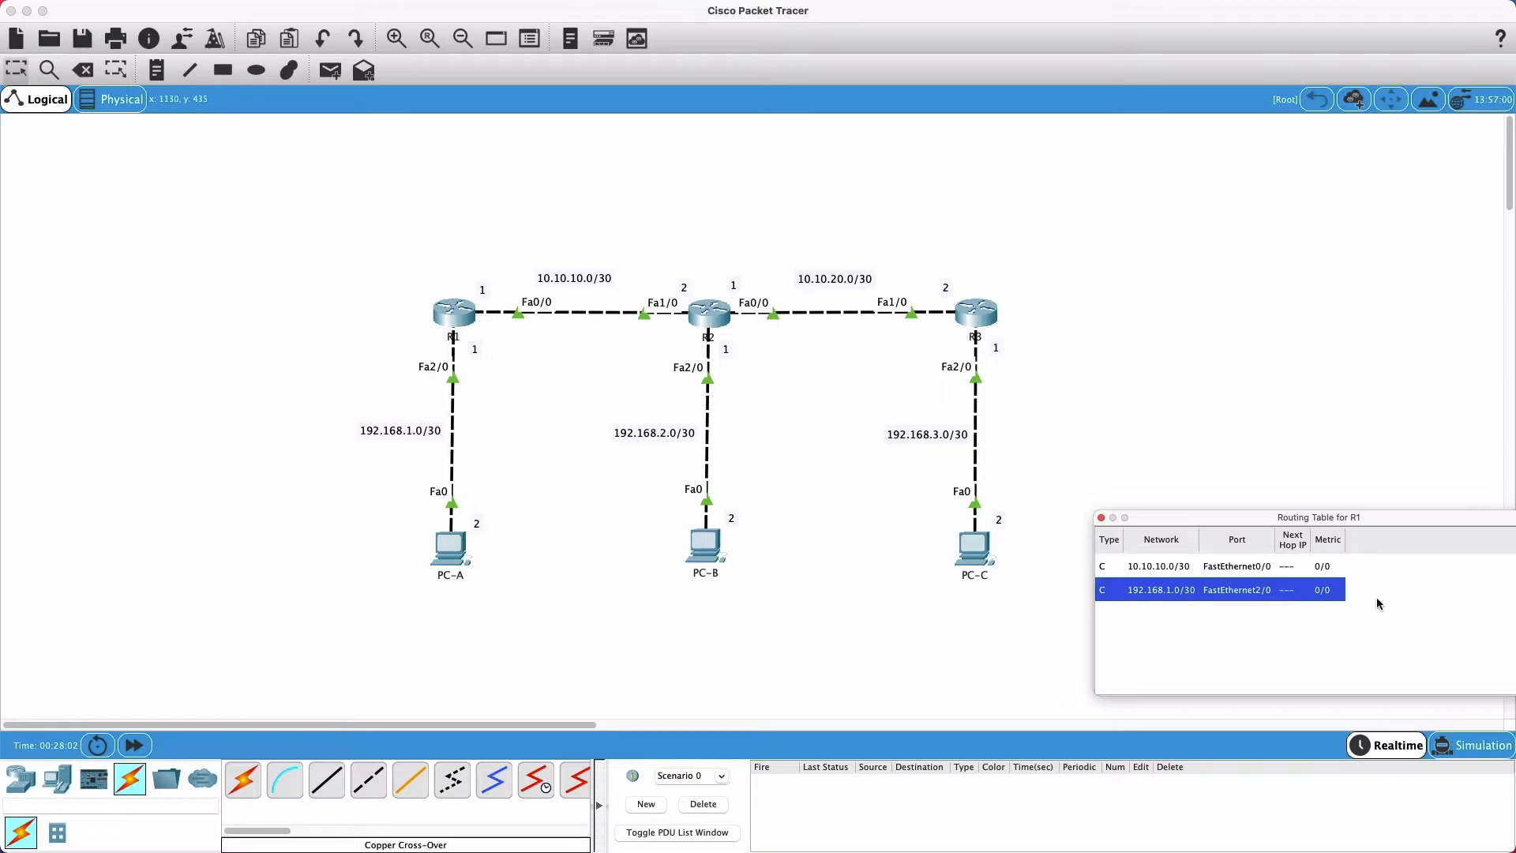
drag(1331, 517, 1274, 524)
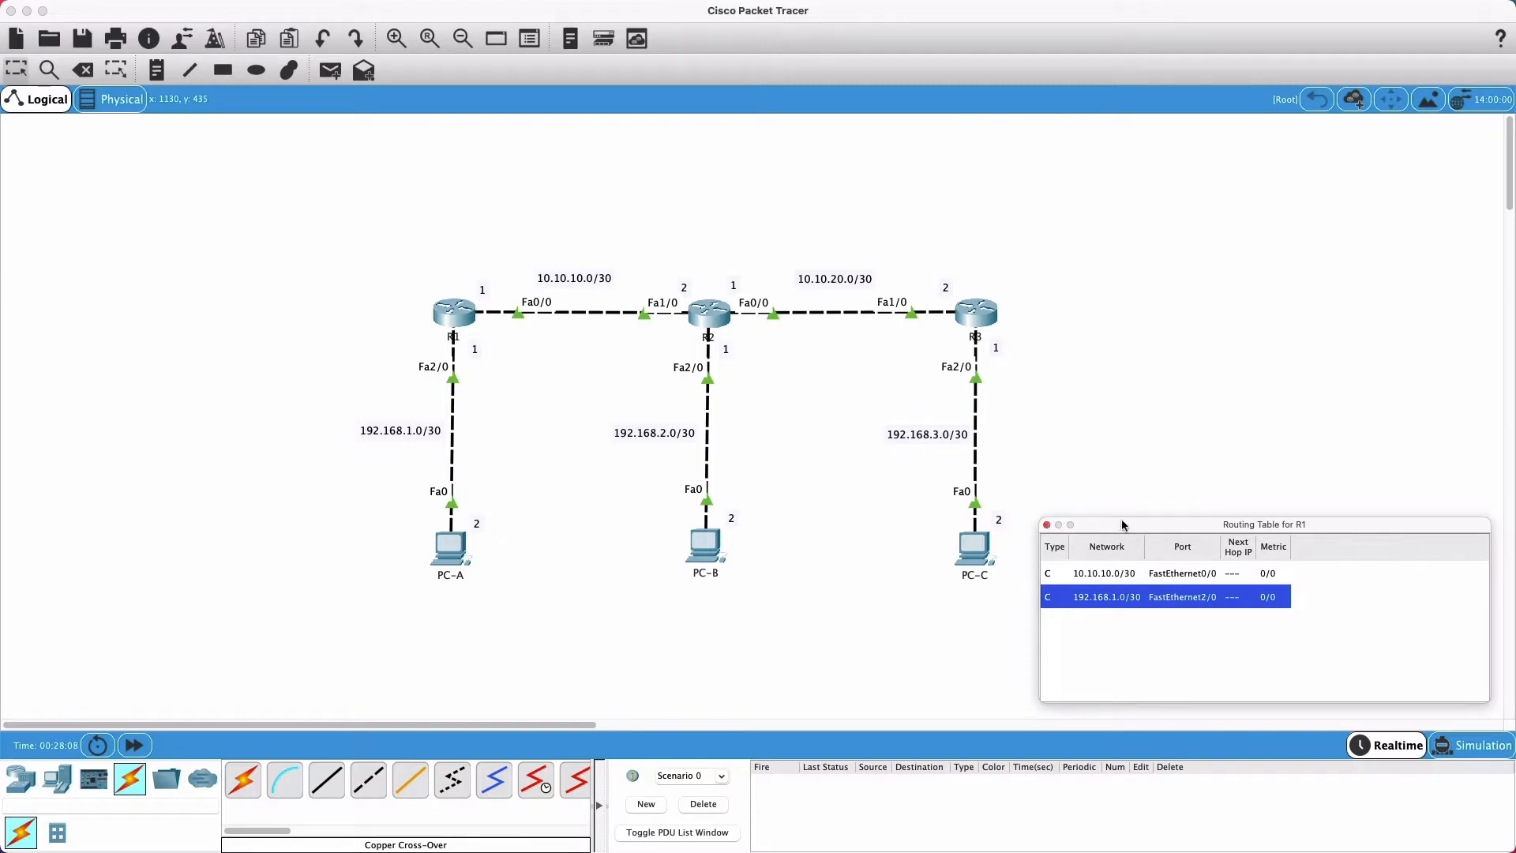
click(1047, 525)
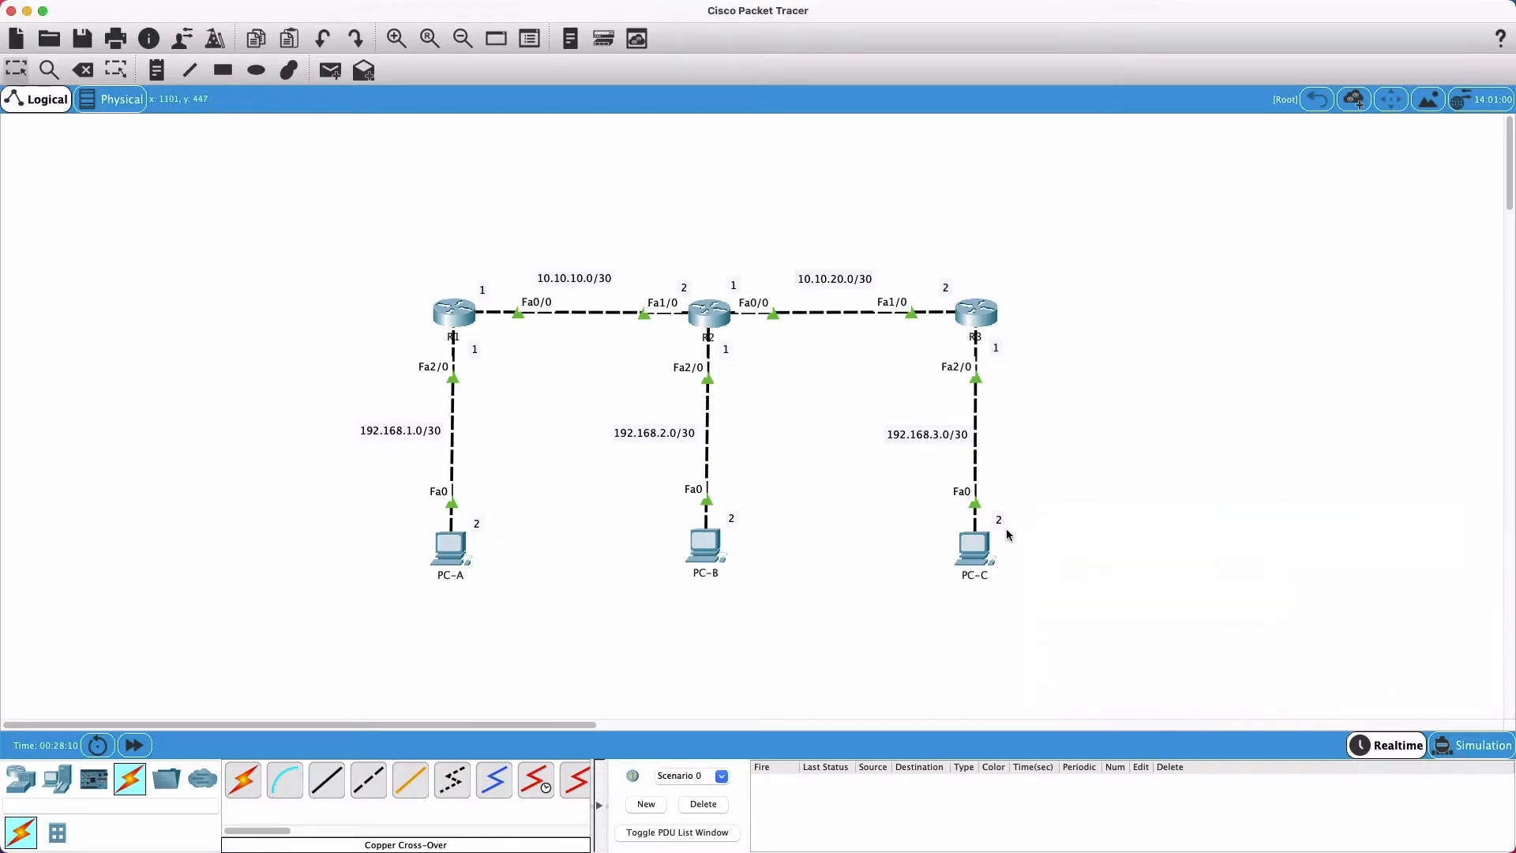
Step: Inspect R2's routing table, narrowing its window and moving it clear of the routers and their links
click(49, 70)
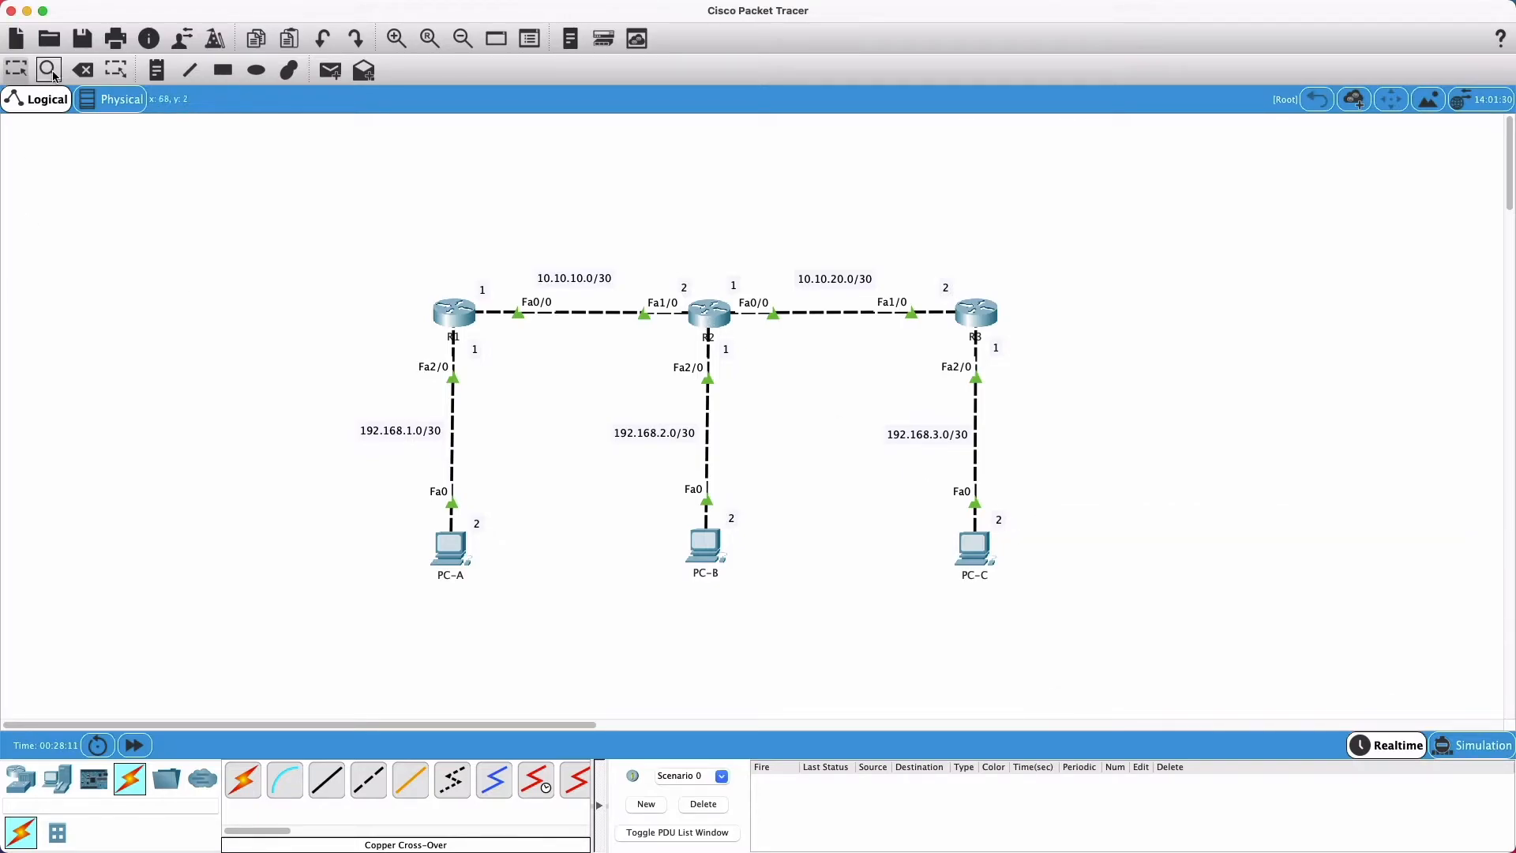
click(709, 318)
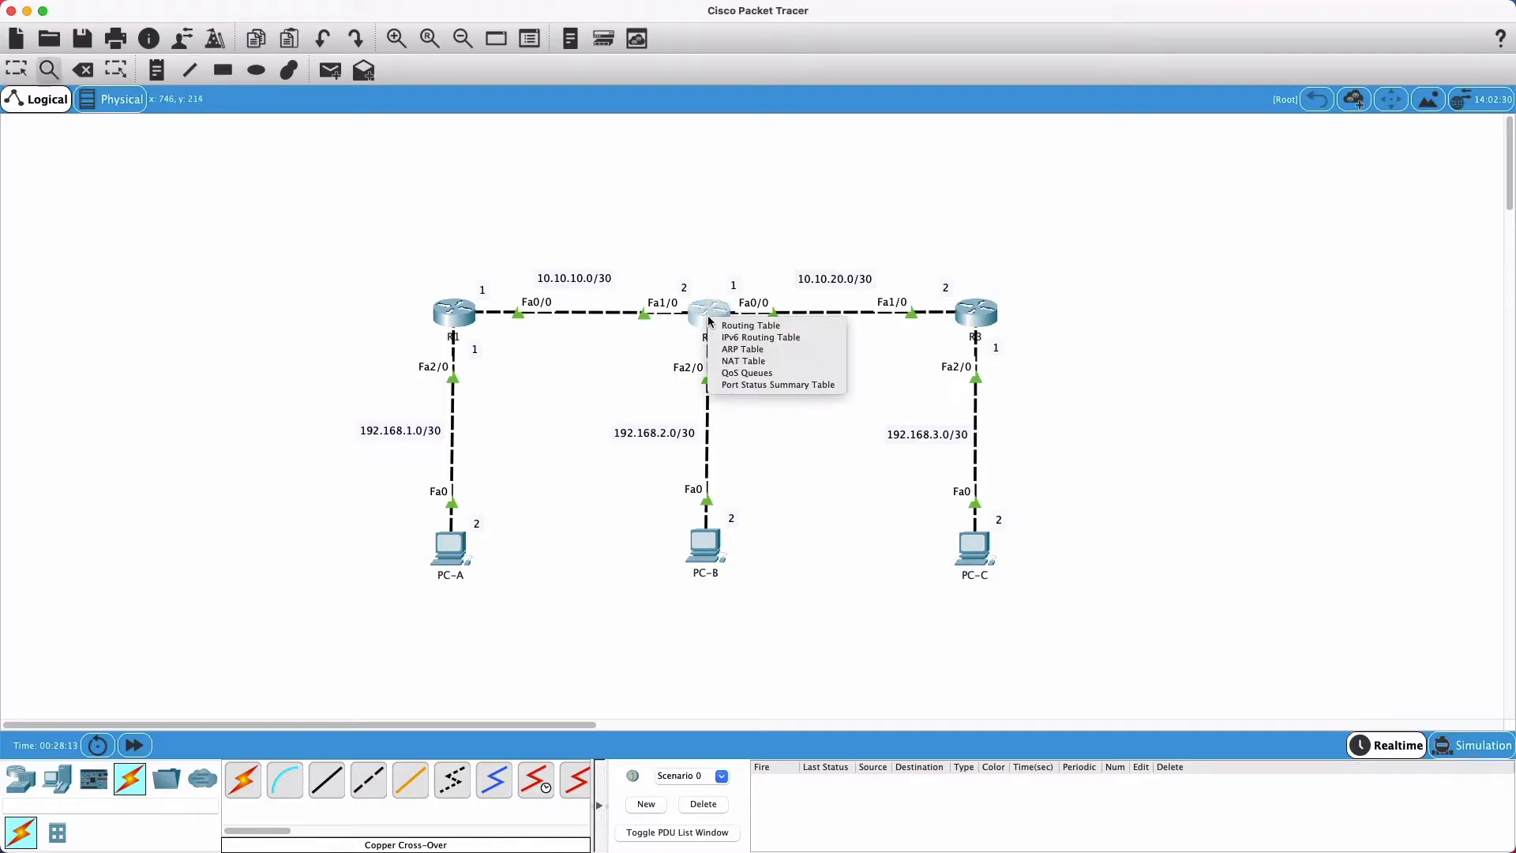
click(772, 326)
drag(2, 382, 1034, 385)
drag(1107, 336, 1082, 537)
Step: Examine the network and type of each entry in R2's routing table
click(1056, 584)
click(1051, 609)
click(1053, 629)
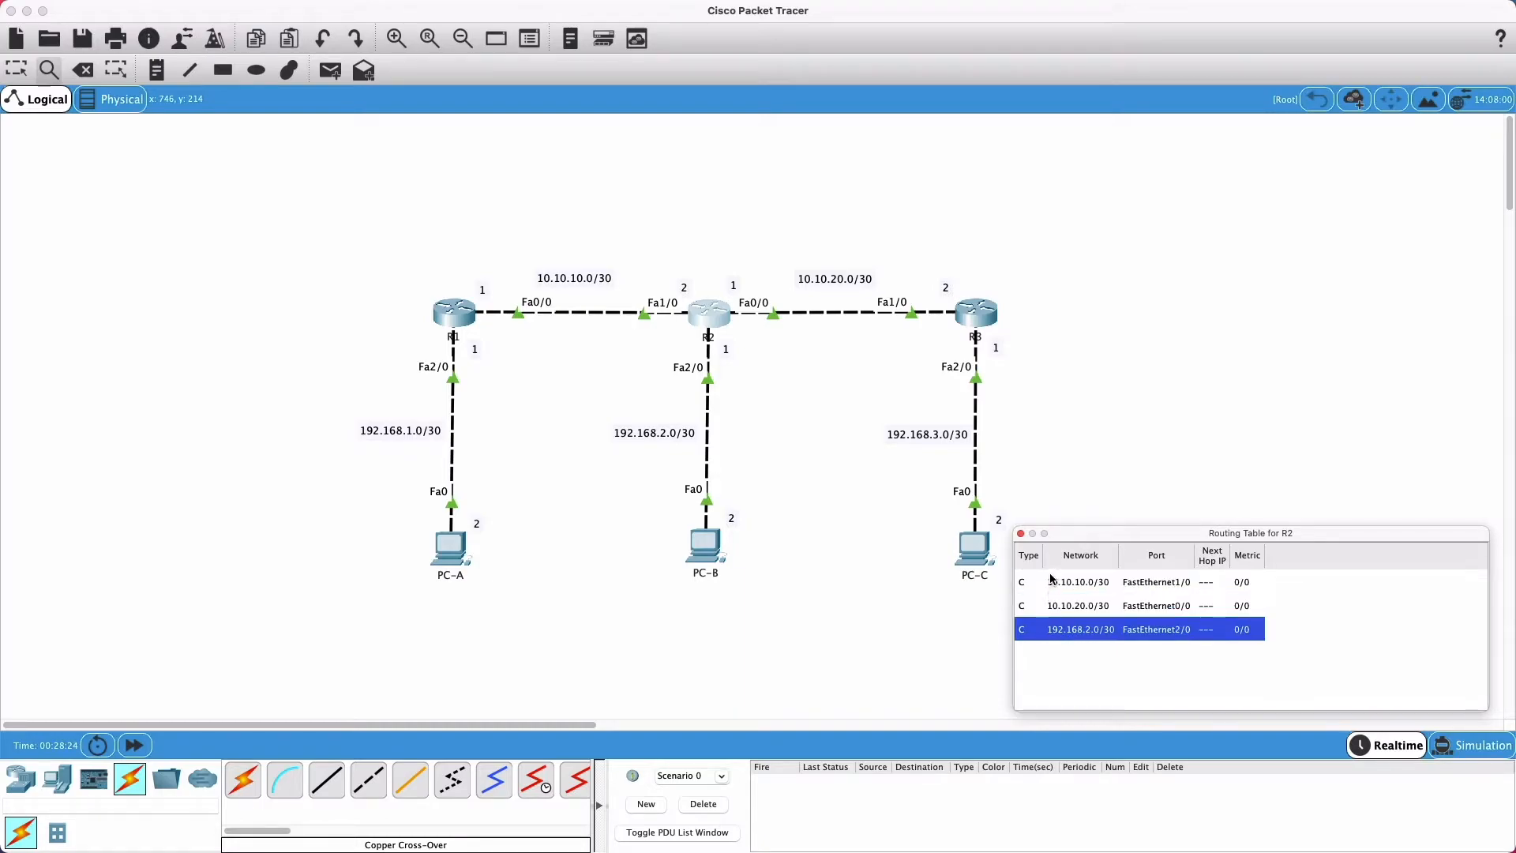
click(1051, 585)
click(1049, 606)
click(1049, 631)
click(1034, 584)
click(1033, 605)
click(1033, 582)
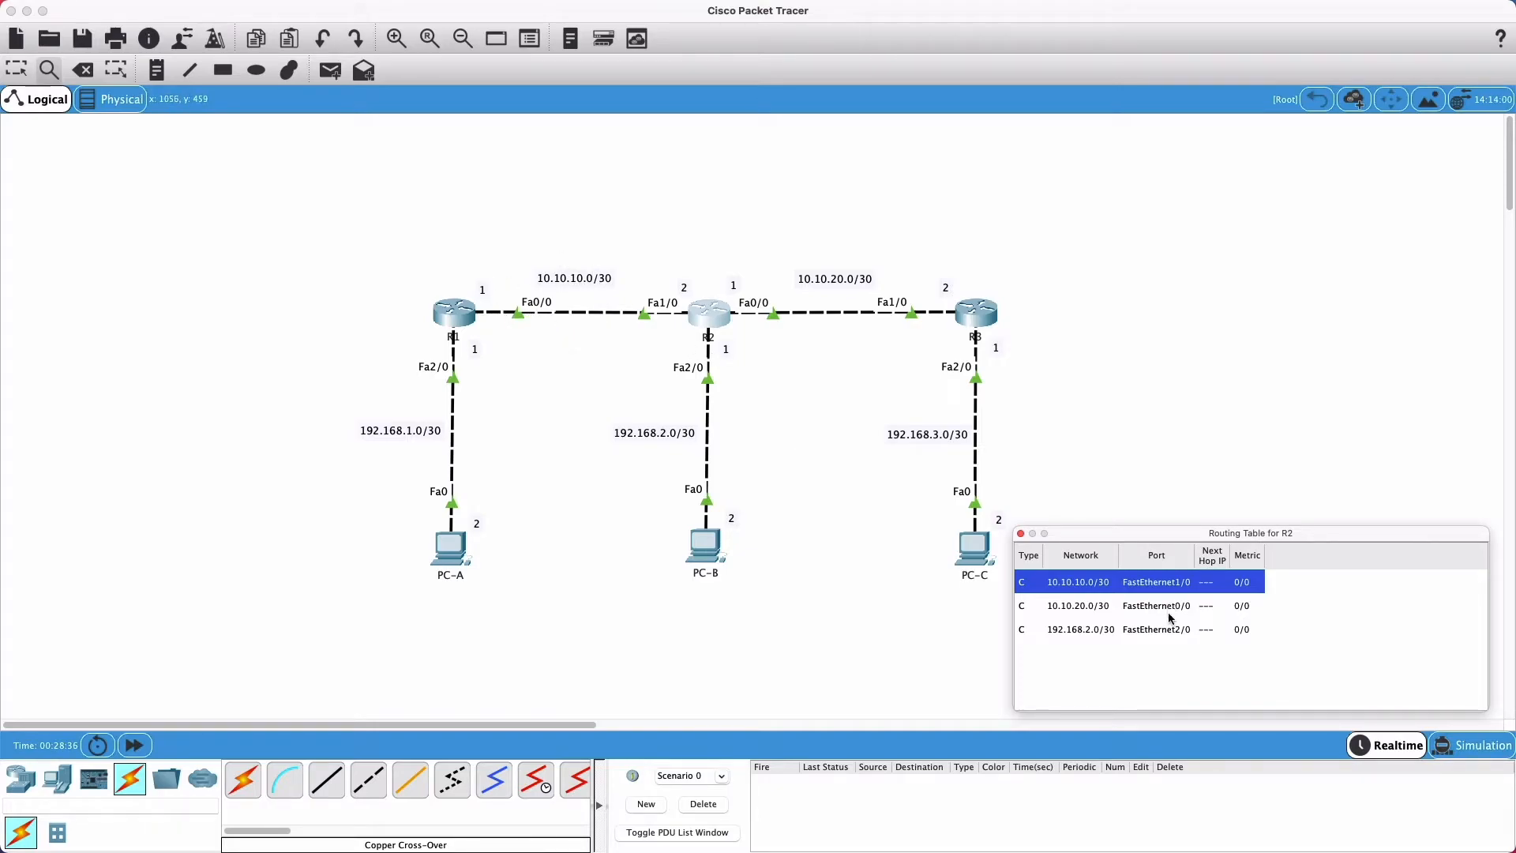
Step: Match R2's 10.10.20.0/30 and 192.168.2.0/30 entries to its links, close the routing table and leave Inspect mode
click(1115, 608)
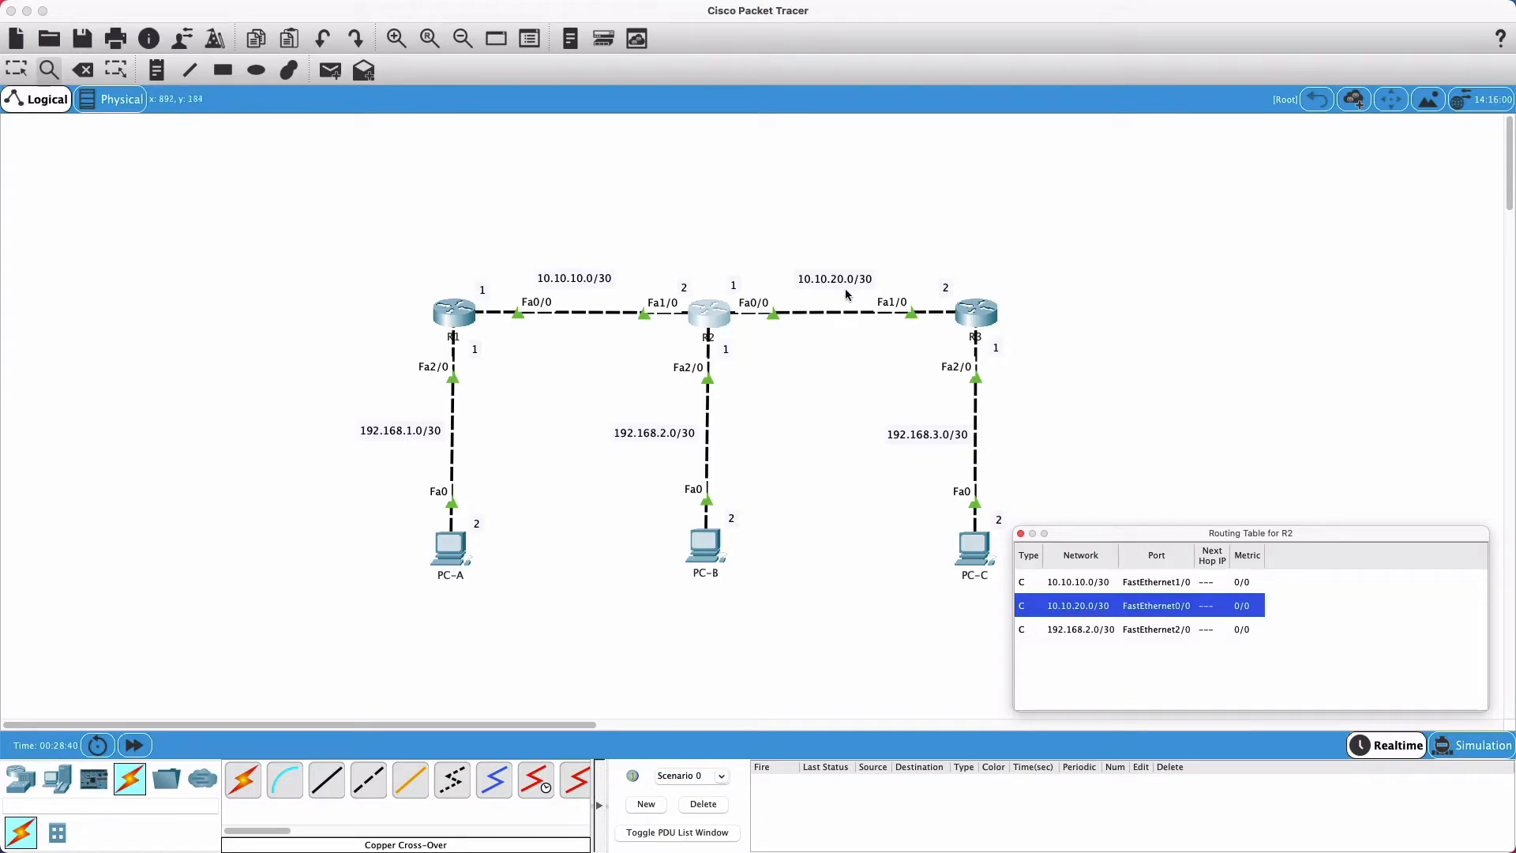
click(1096, 631)
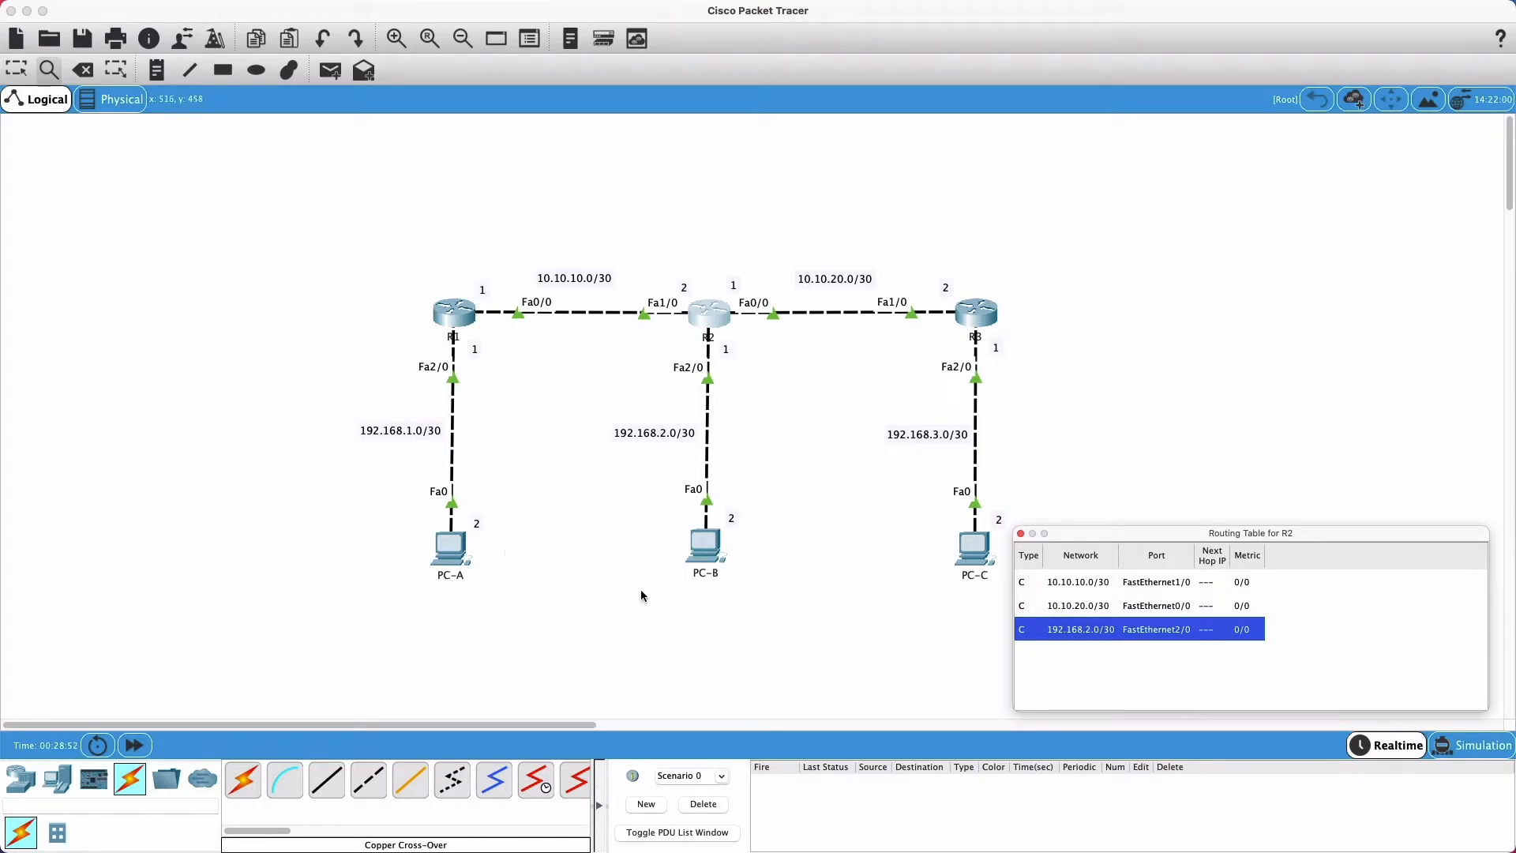
click(1021, 535)
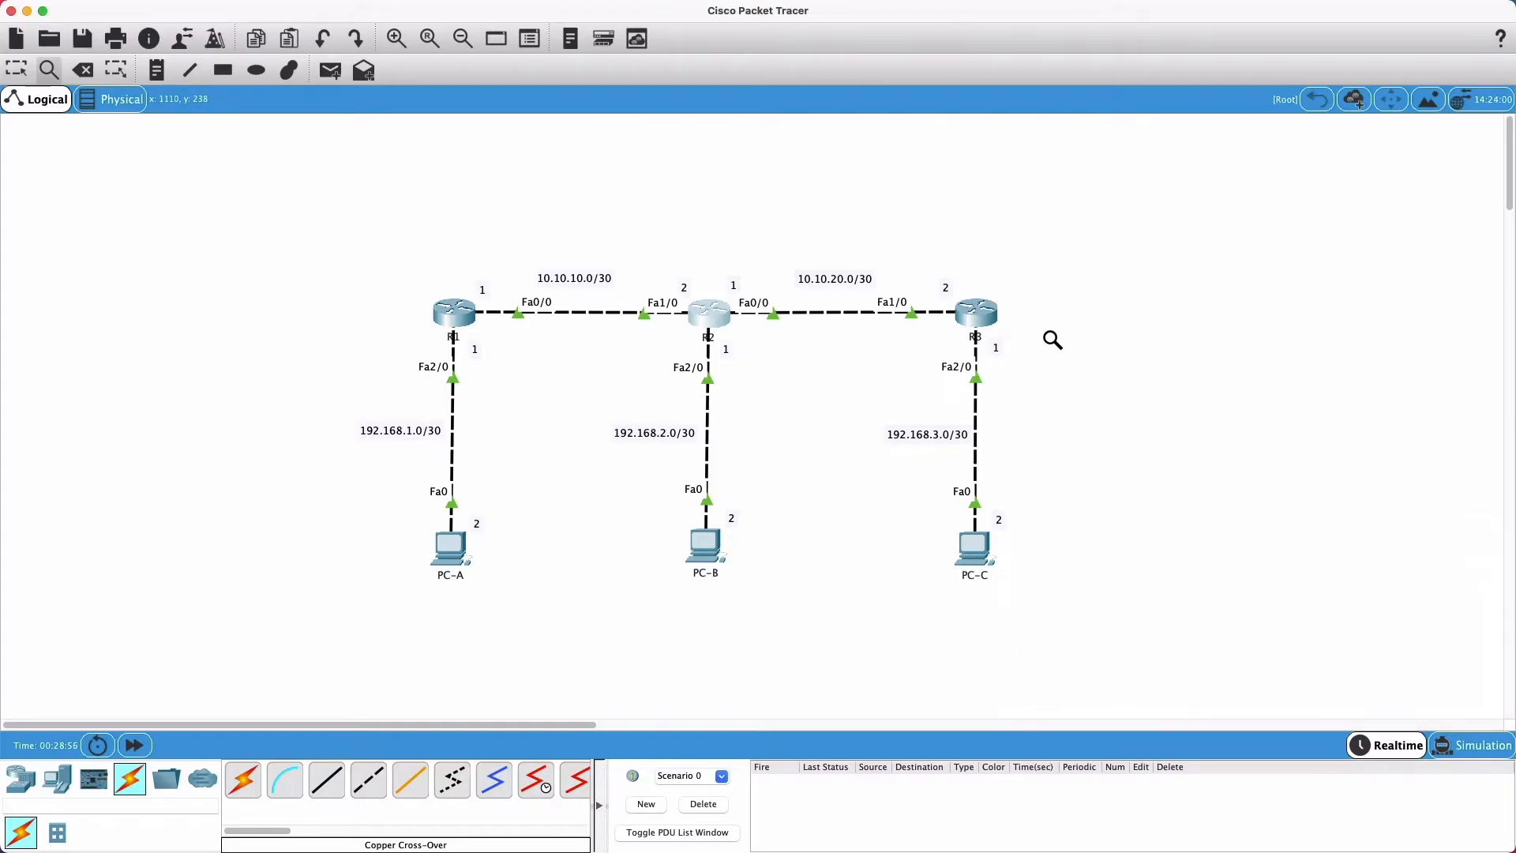
key(Escape)
Step: Open R1's static routing configuration and place its window beside the topology
mouse_move(1002, 299)
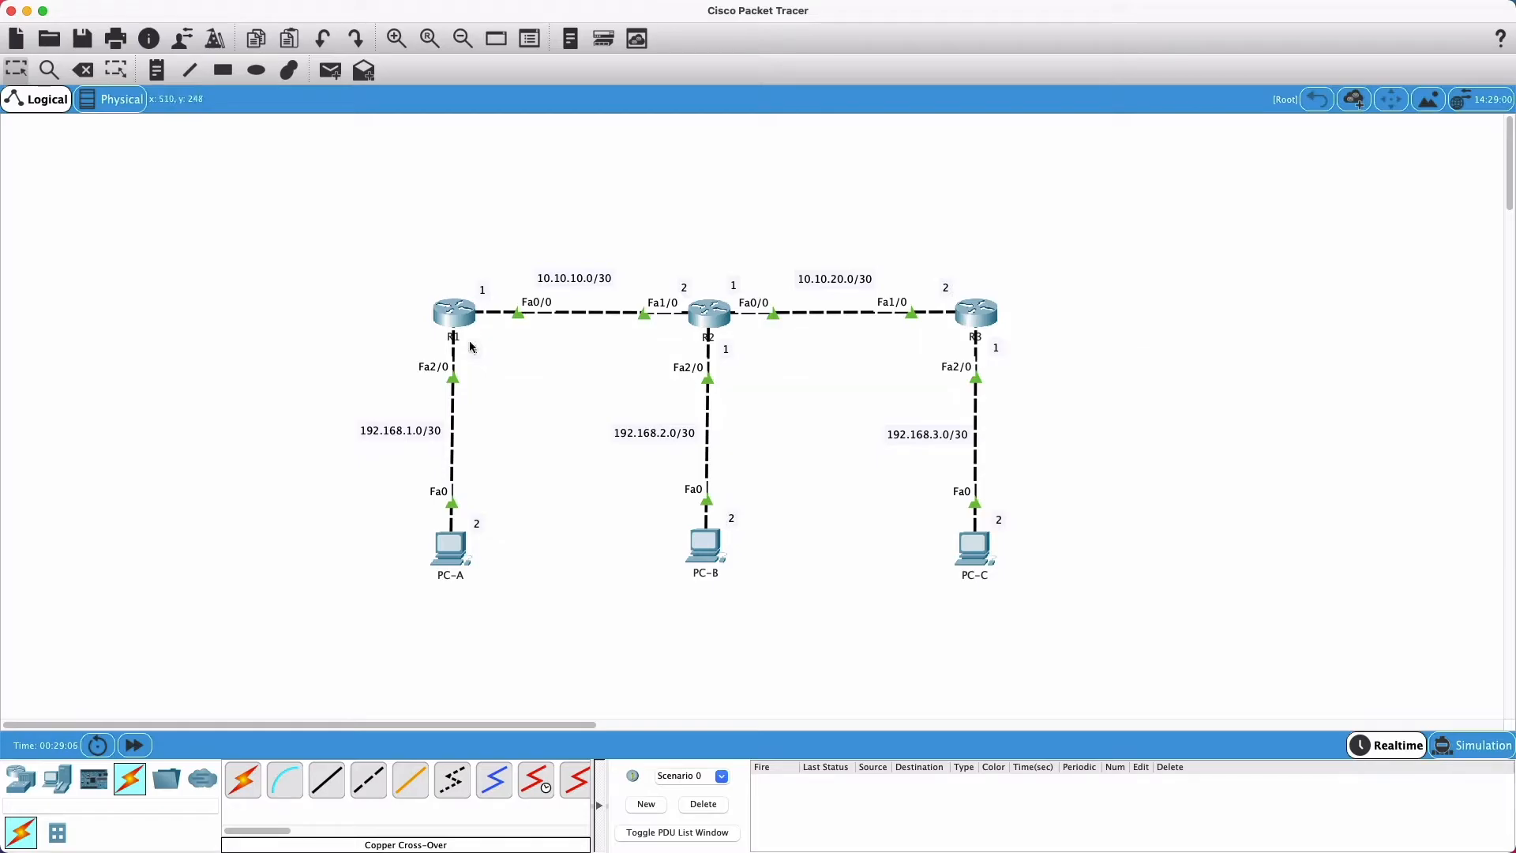
click(454, 313)
drag(679, 177, 1187, 195)
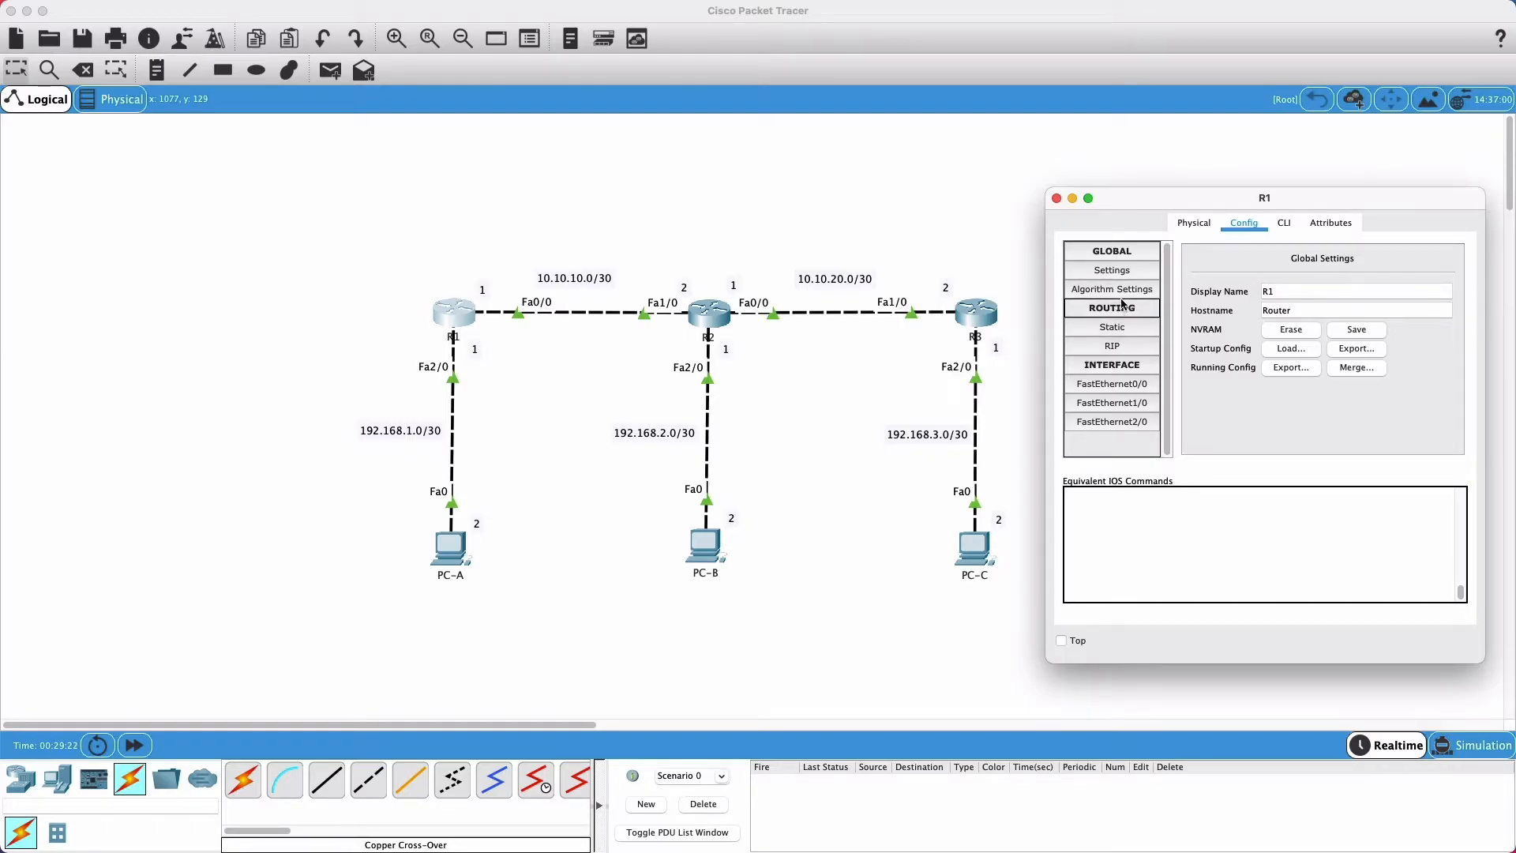
click(1125, 330)
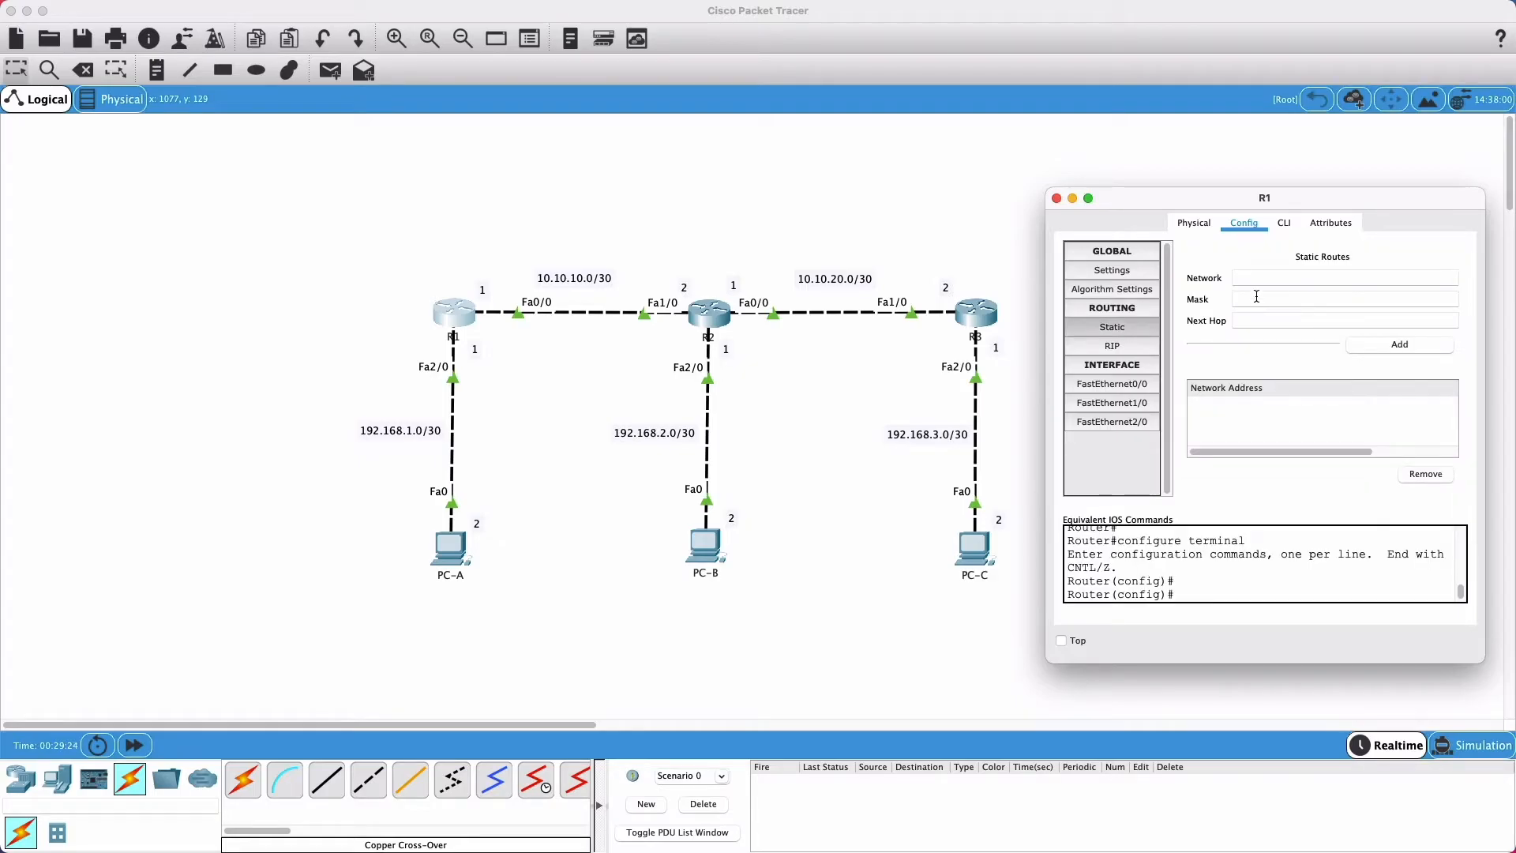
drag(1170, 208, 1173, 215)
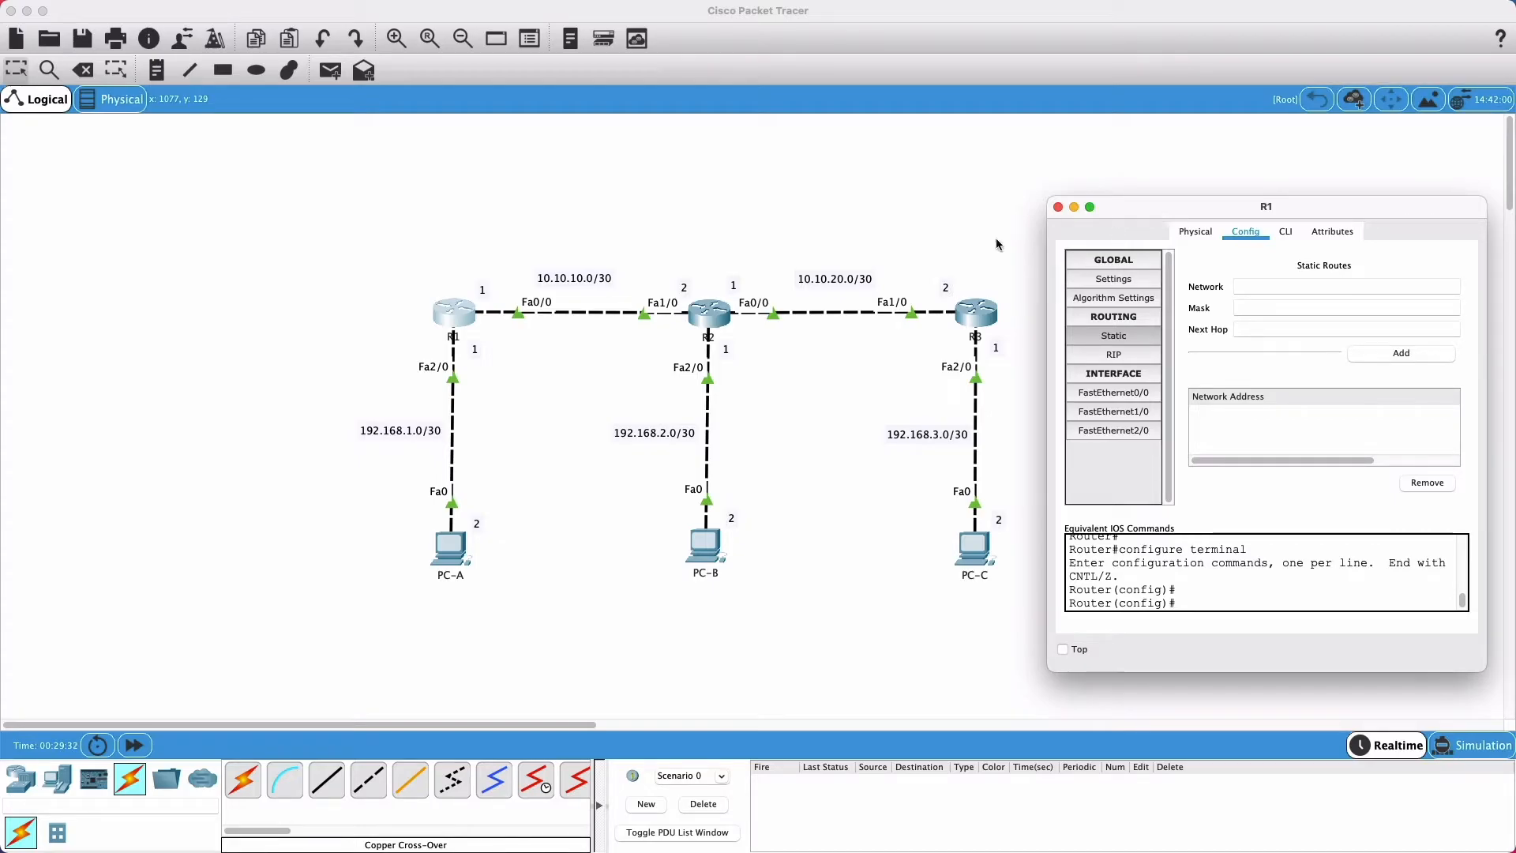
Step: Inspect R1's routing table again, narrowing its window and placing it in the empty workspace near R1
click(51, 71)
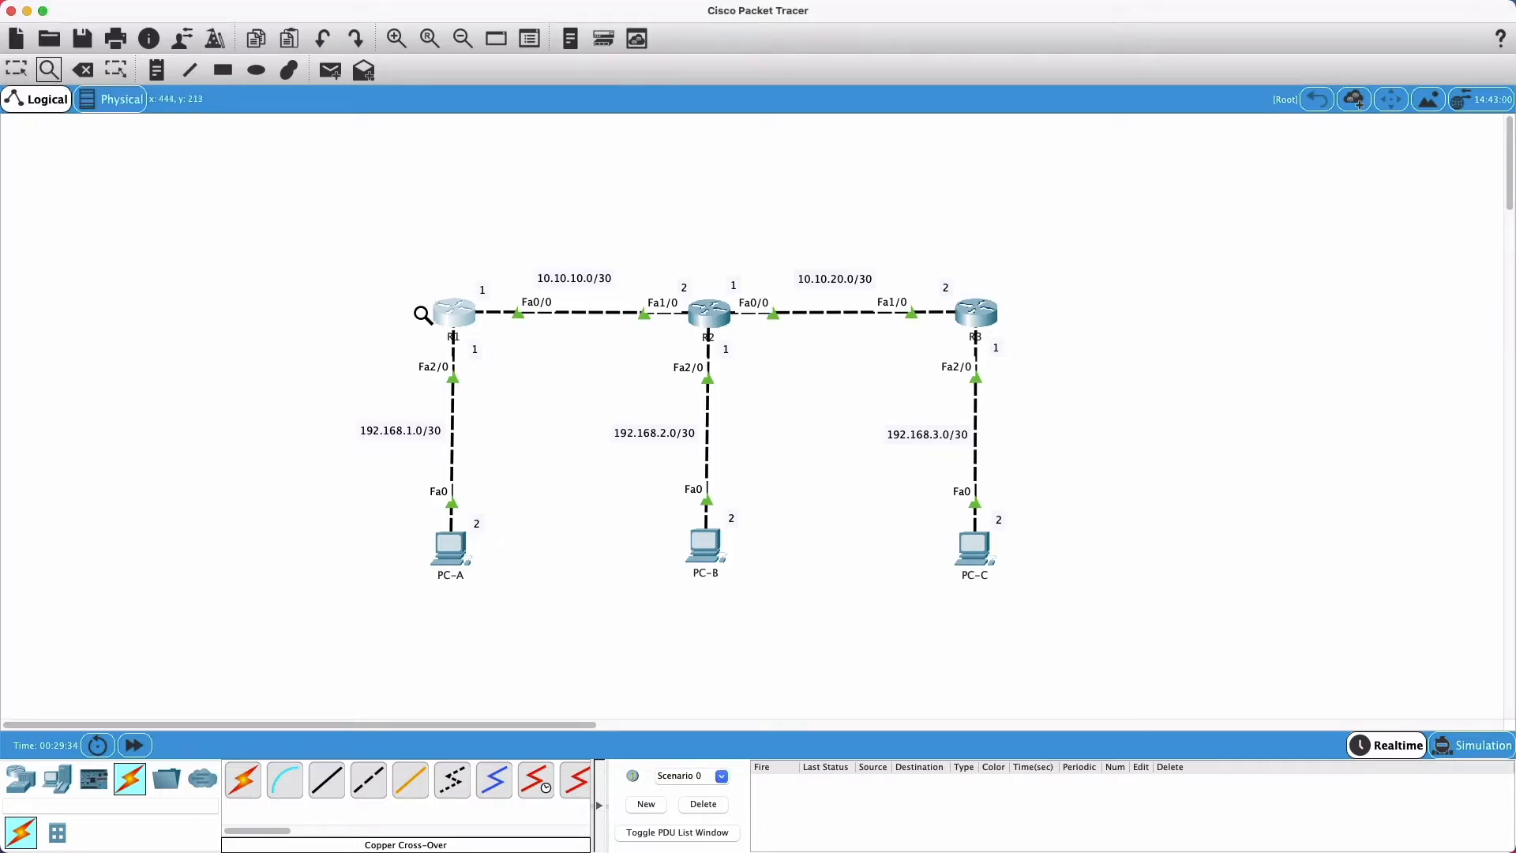
click(451, 315)
click(491, 324)
drag(2, 450, 1127, 418)
drag(1176, 334, 62, 145)
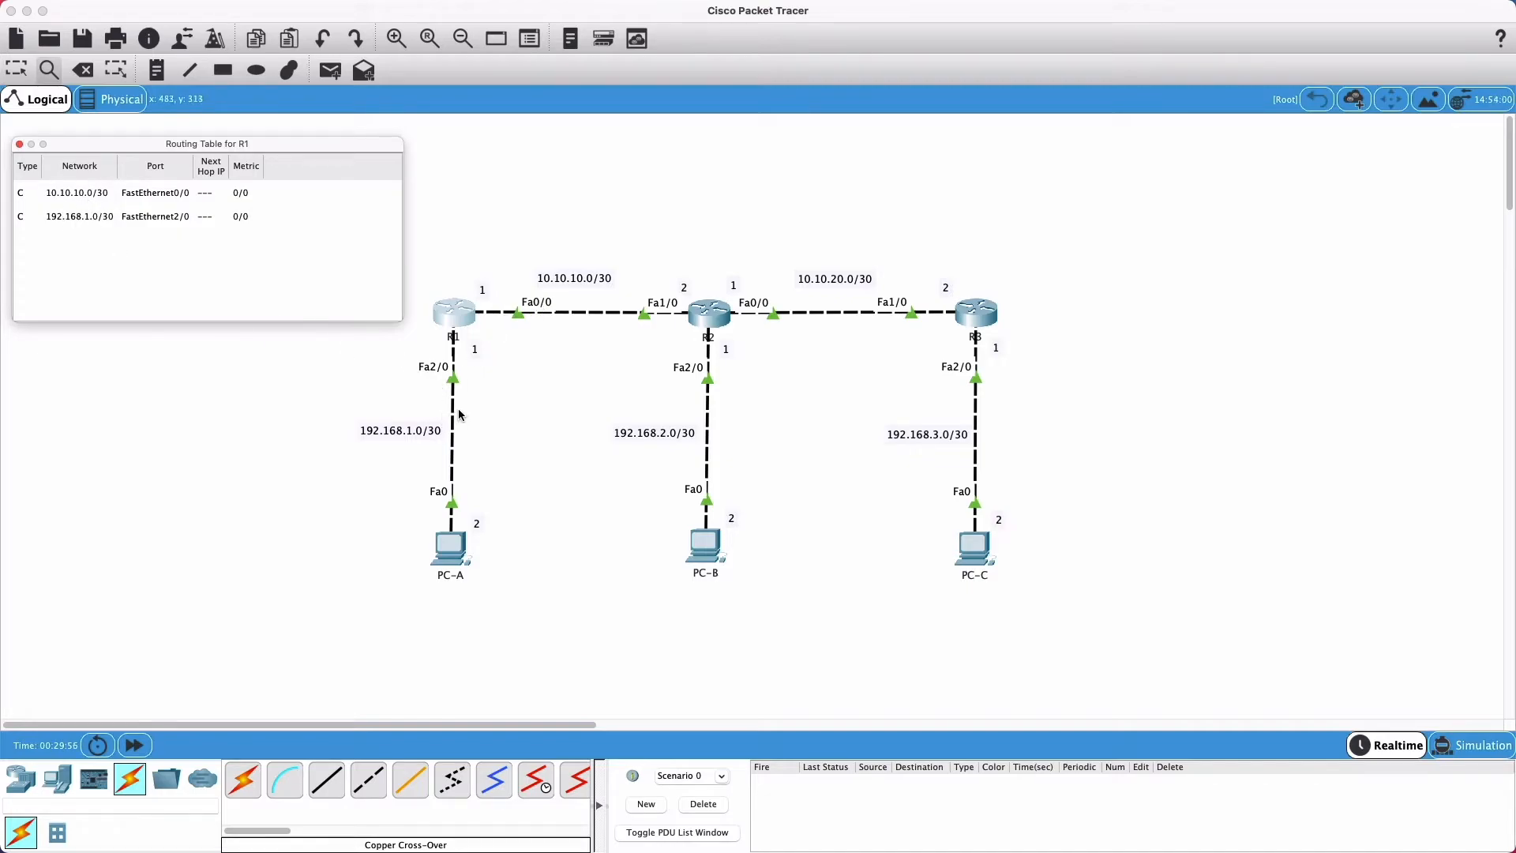
Step: Leave Inspect mode and reopen R1's static routing configuration, keeping its window beside the topology
click(452, 316)
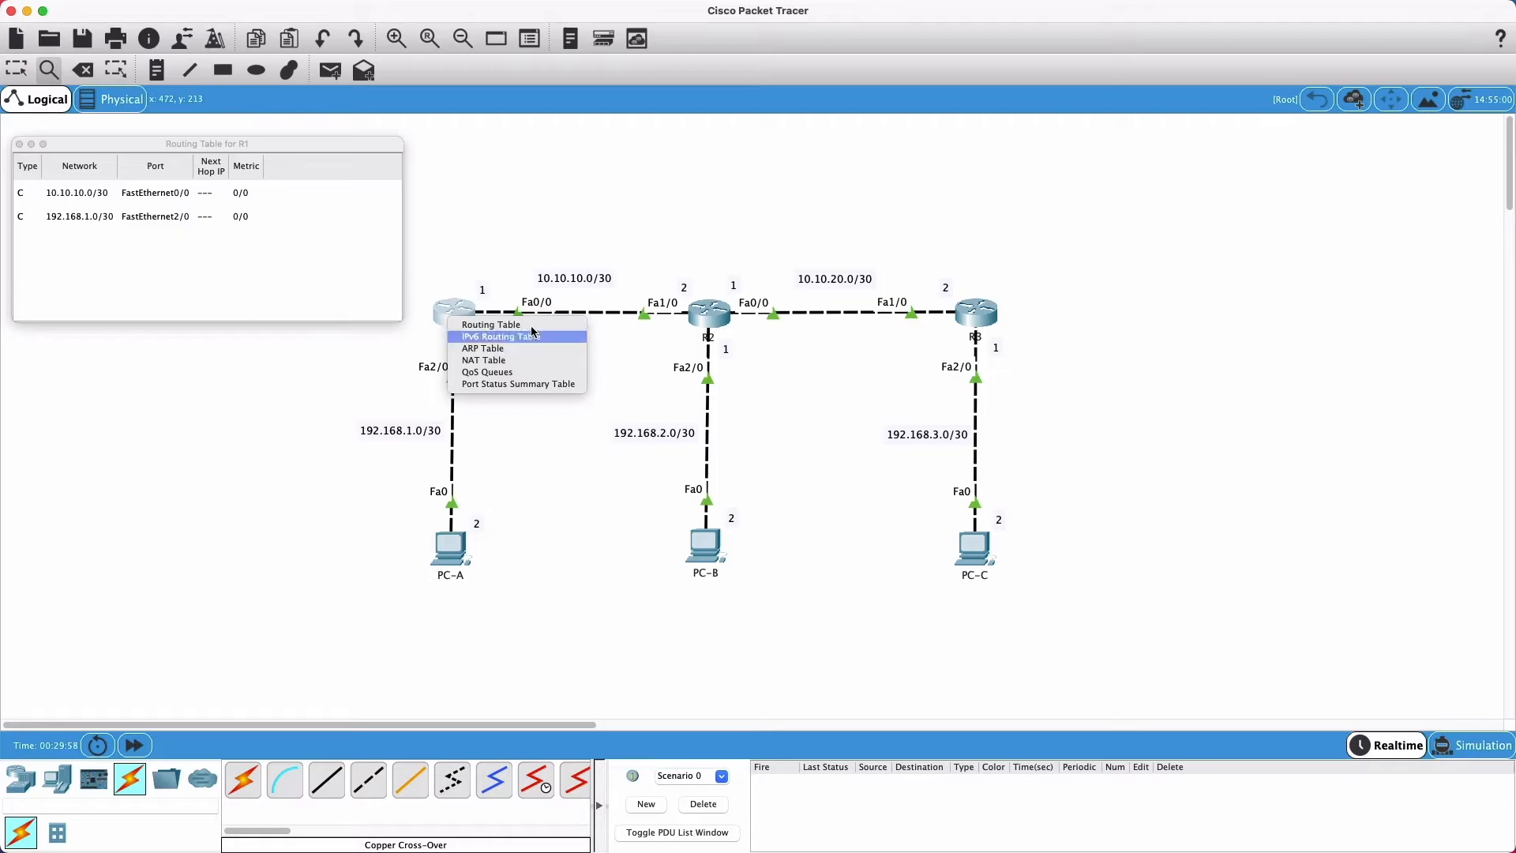
key(Escape)
click(455, 314)
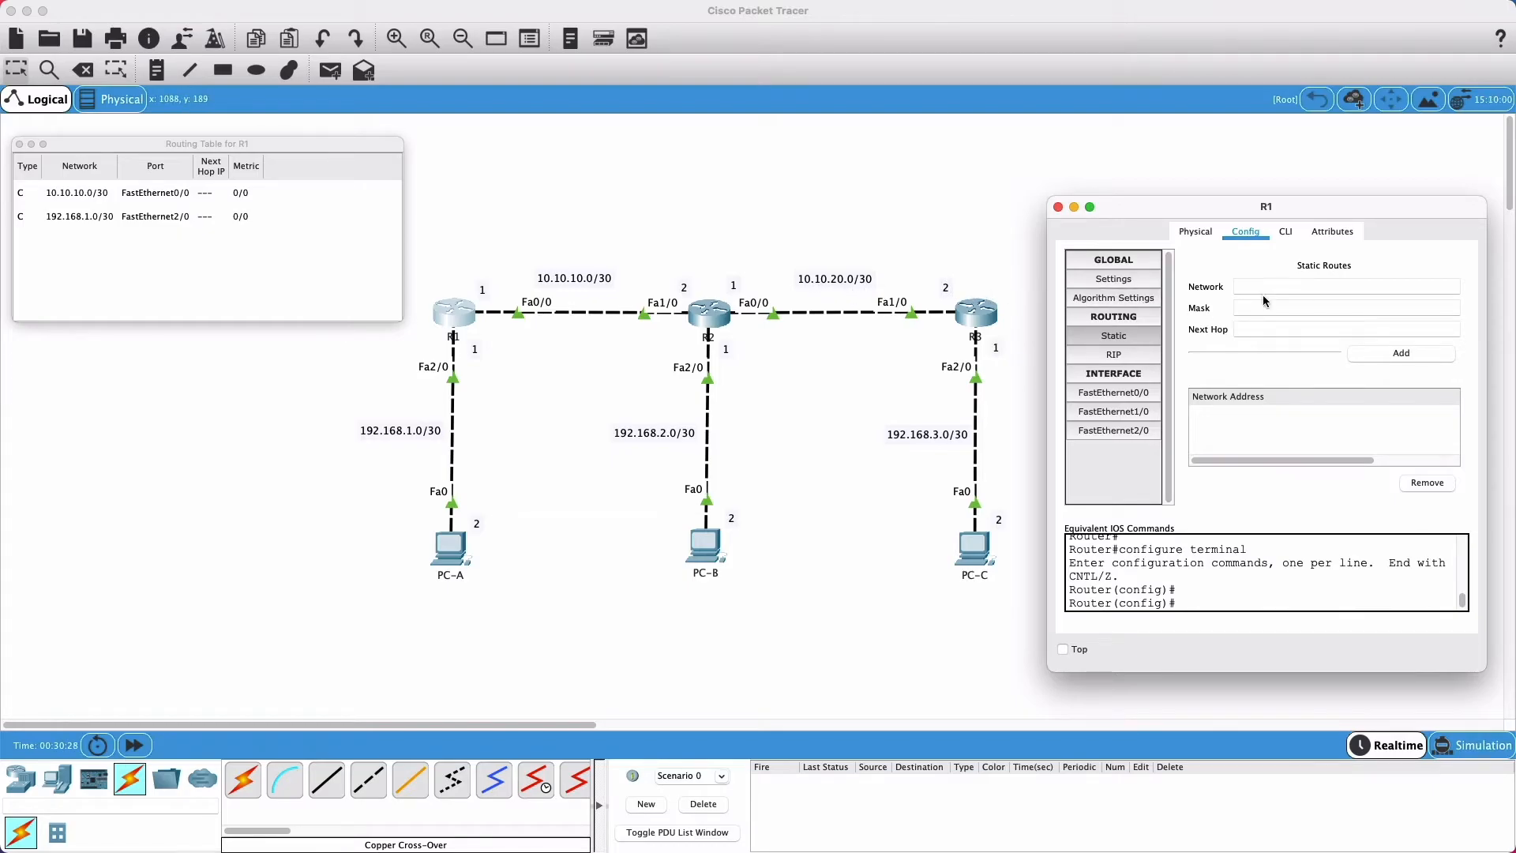
mouse_move(1292, 211)
mouse_down()
mouse_move(1277, 217)
mouse_move(1298, 221)
mouse_up()
click(1147, 337)
Step: Add a static route on R1 to network 10.10.20.0 with mask 255.255.255.252 and next hop 10.10.10.2
click(1300, 289)
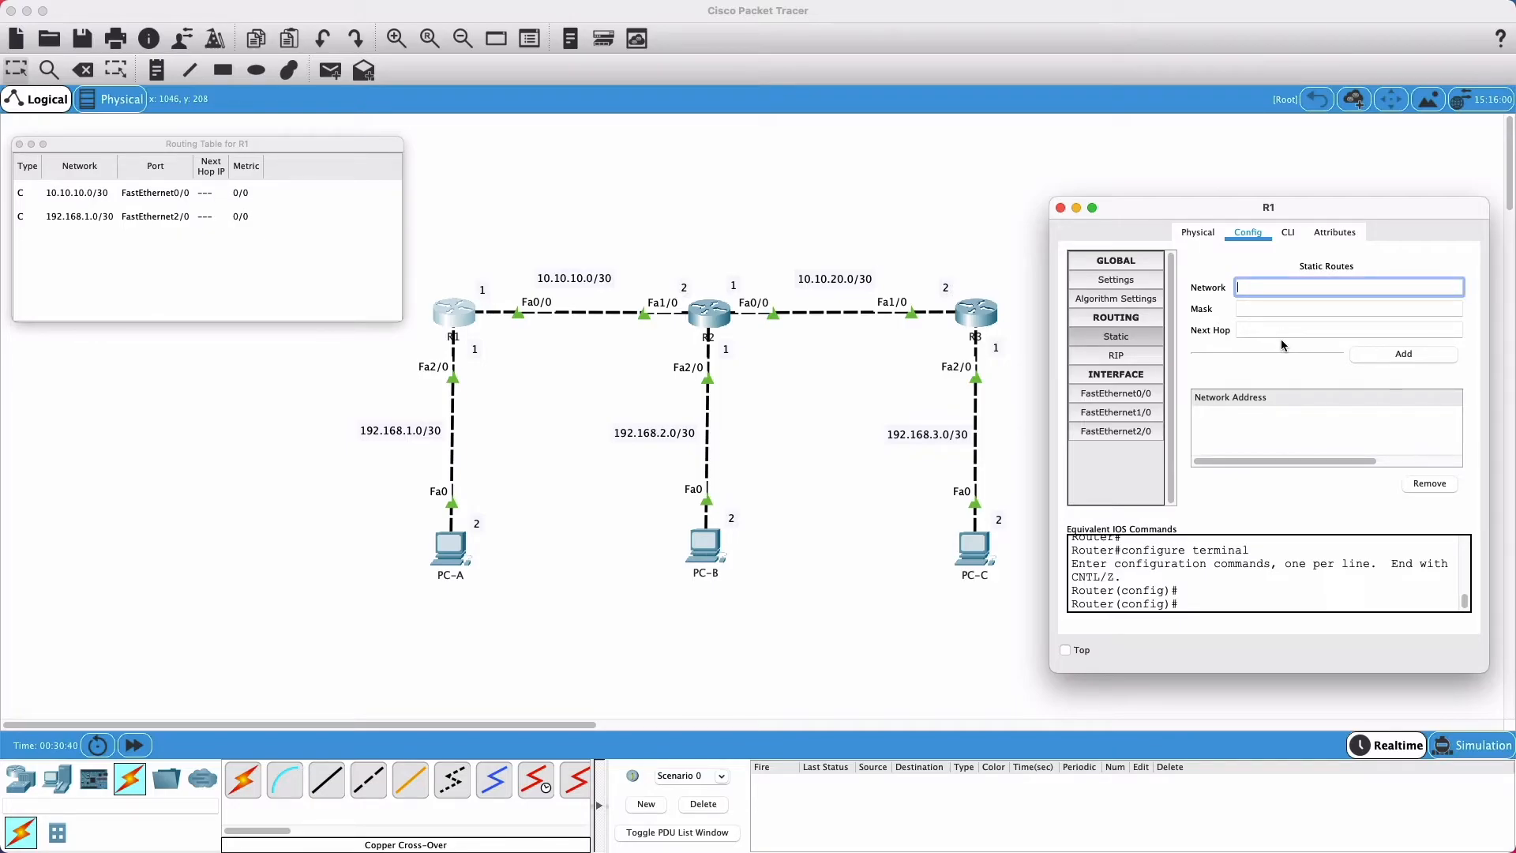
click(1252, 310)
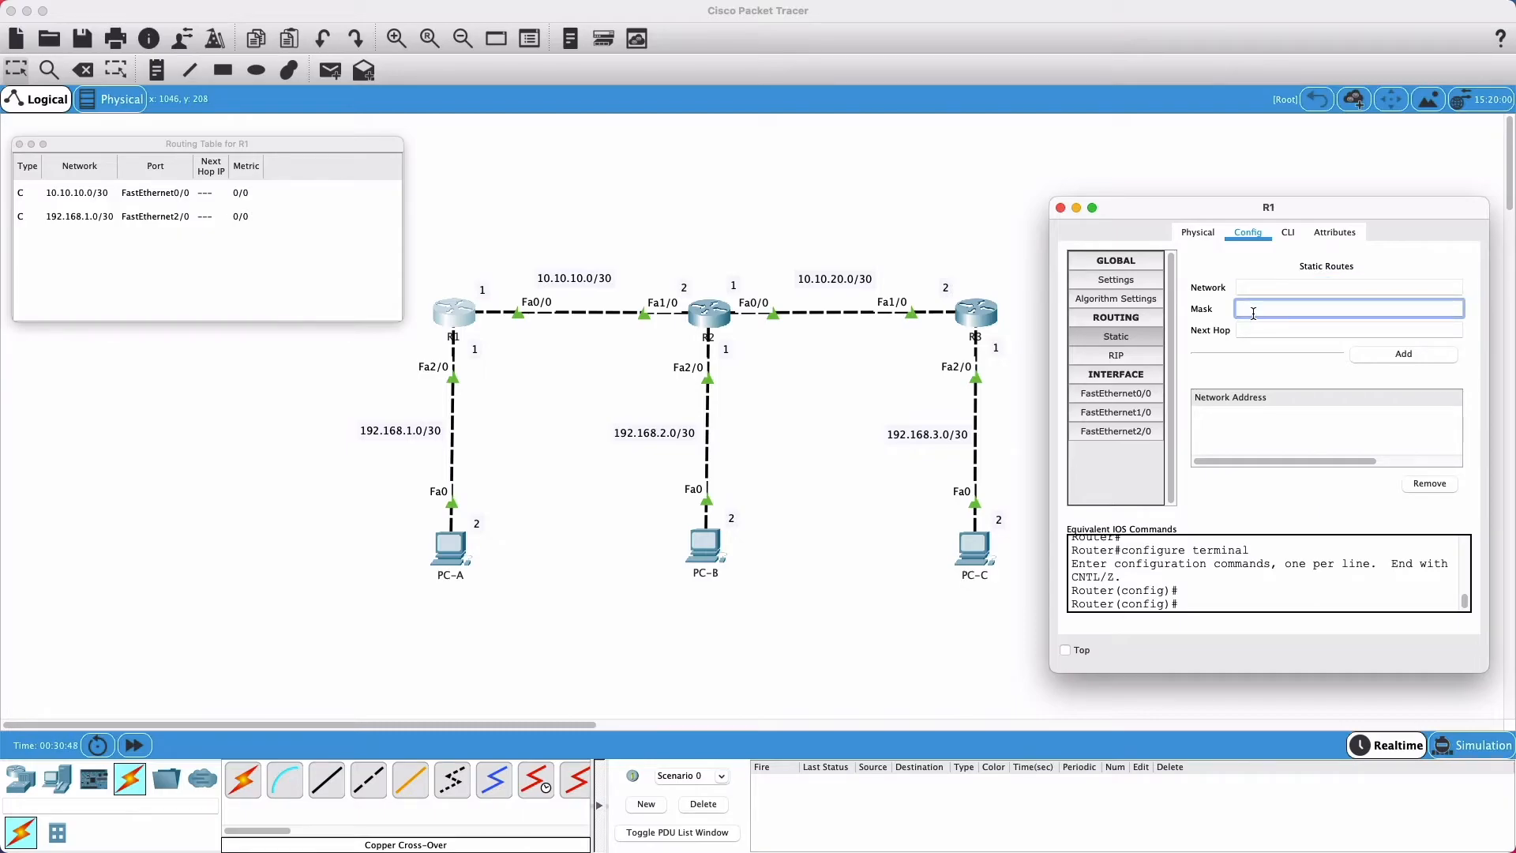
click(1252, 331)
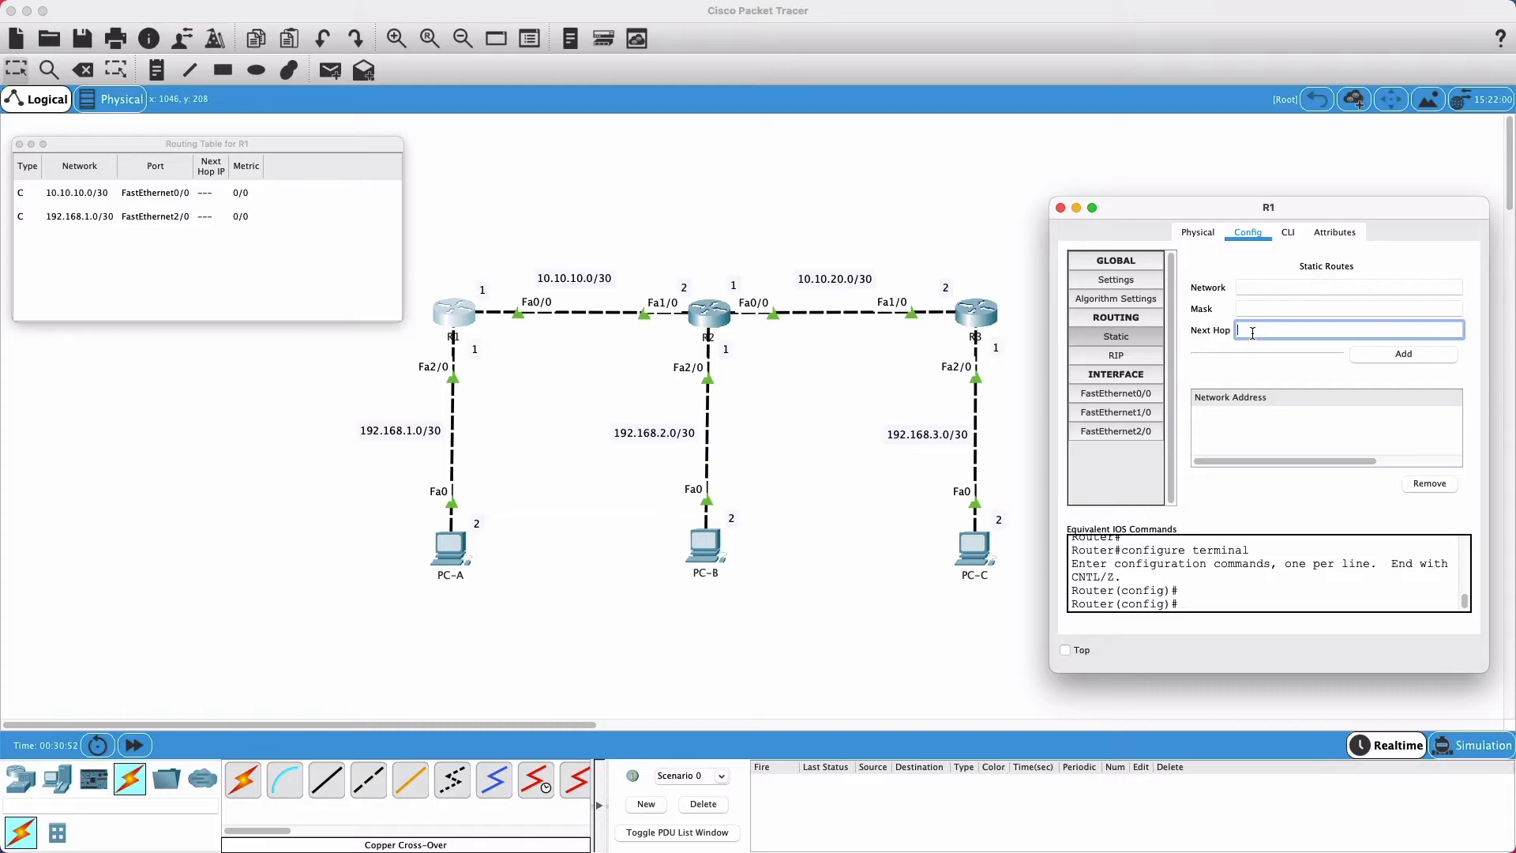
click(1251, 289)
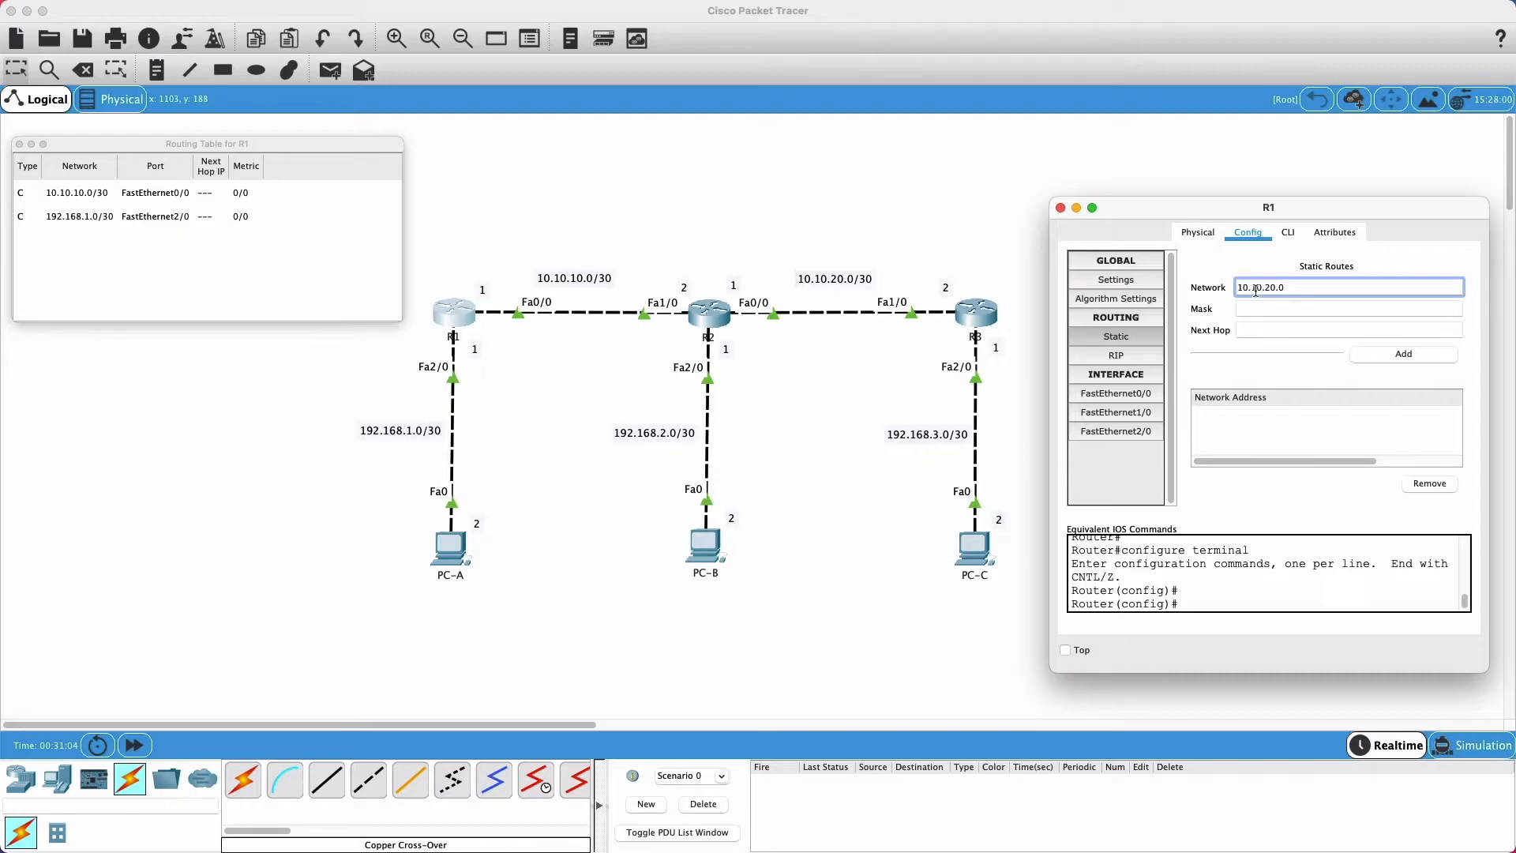
click(1298, 309)
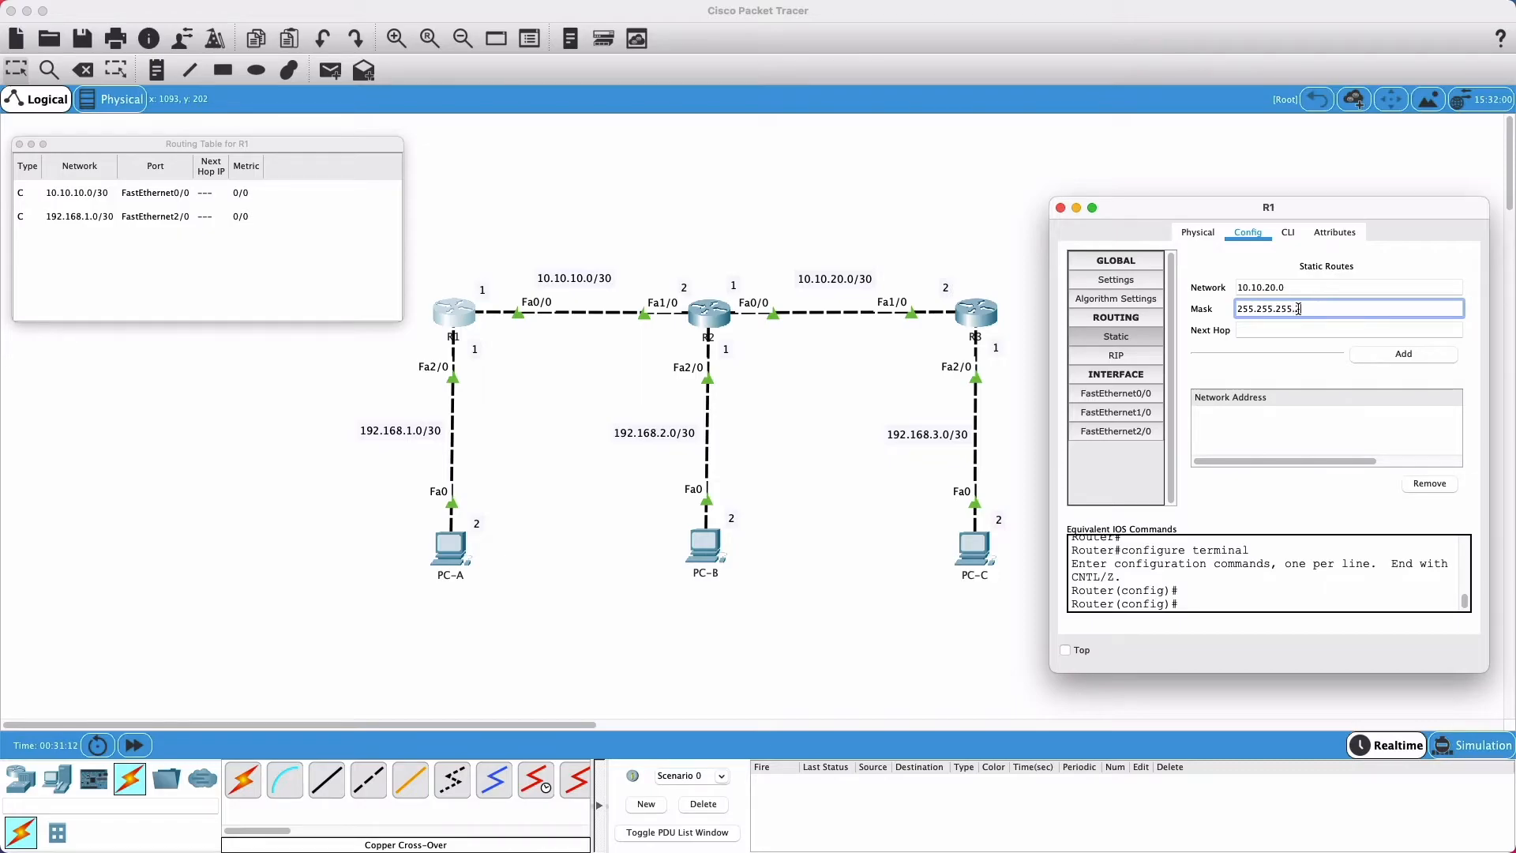
click(1239, 357)
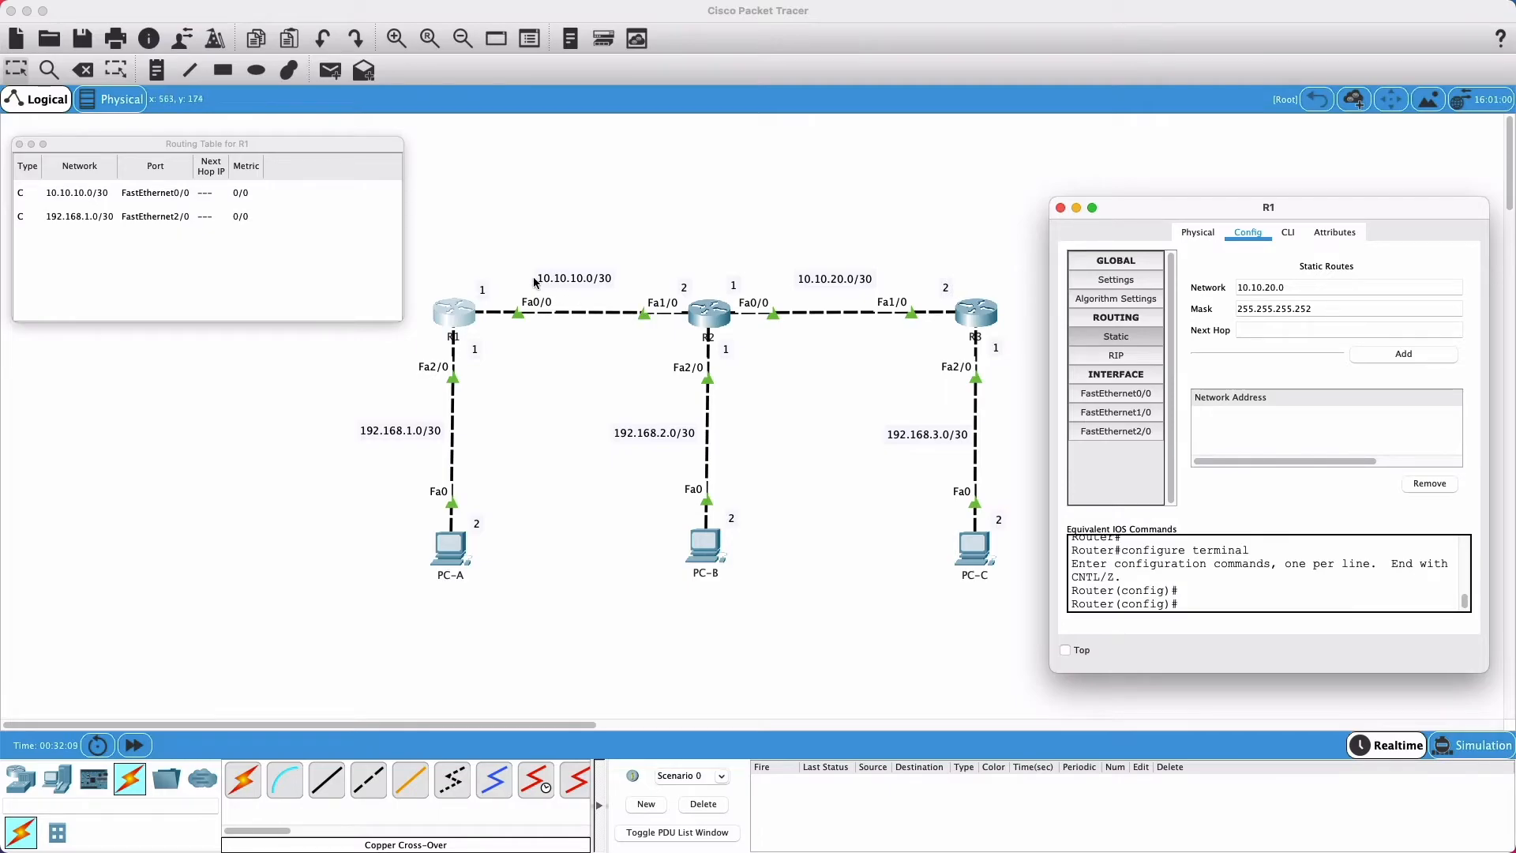
click(1256, 331)
text(10.10.10.2)
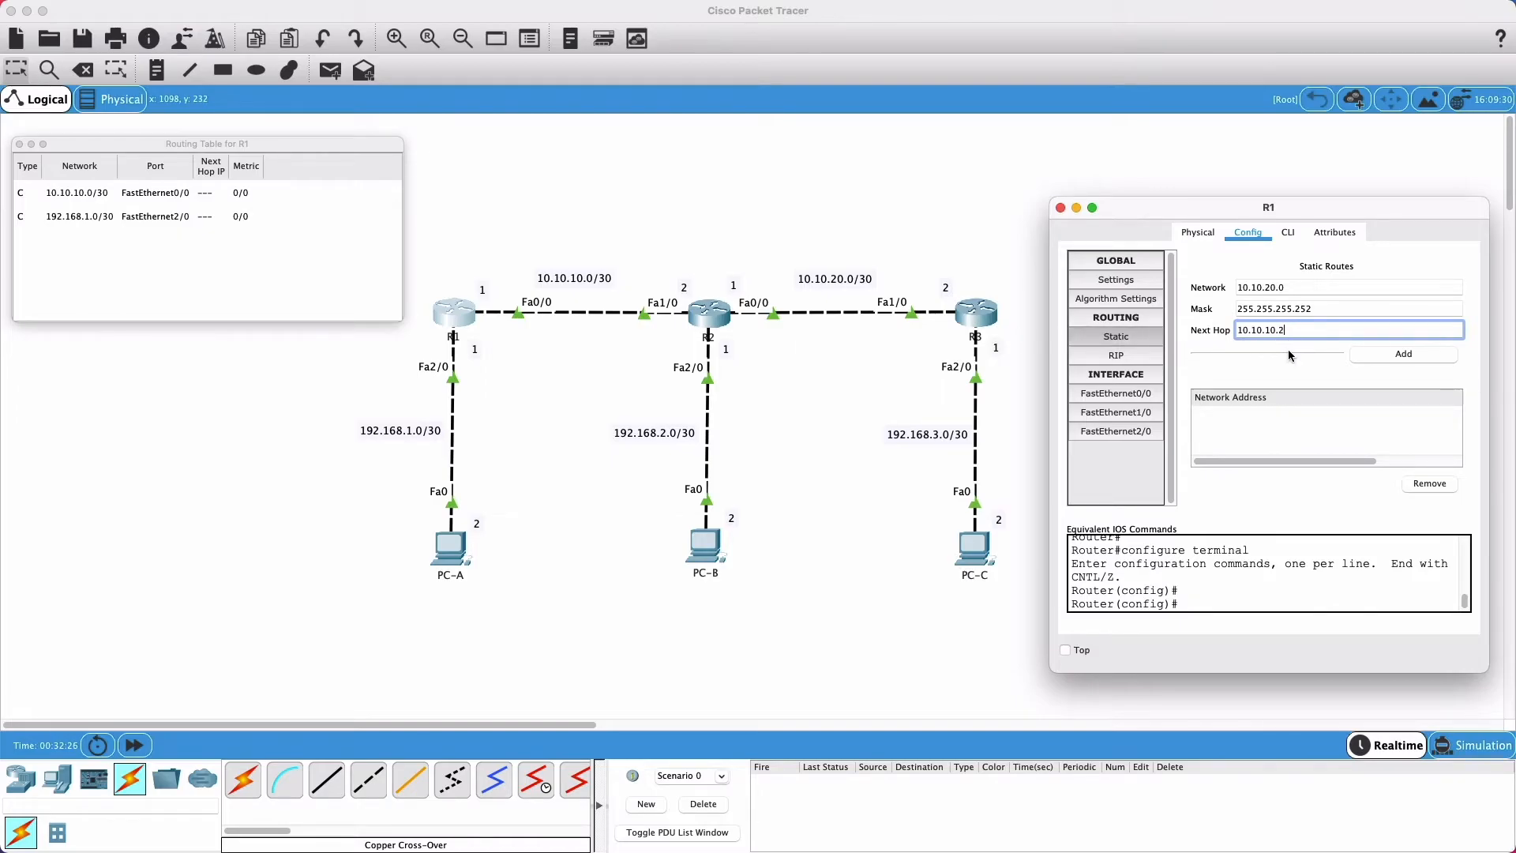
click(1287, 349)
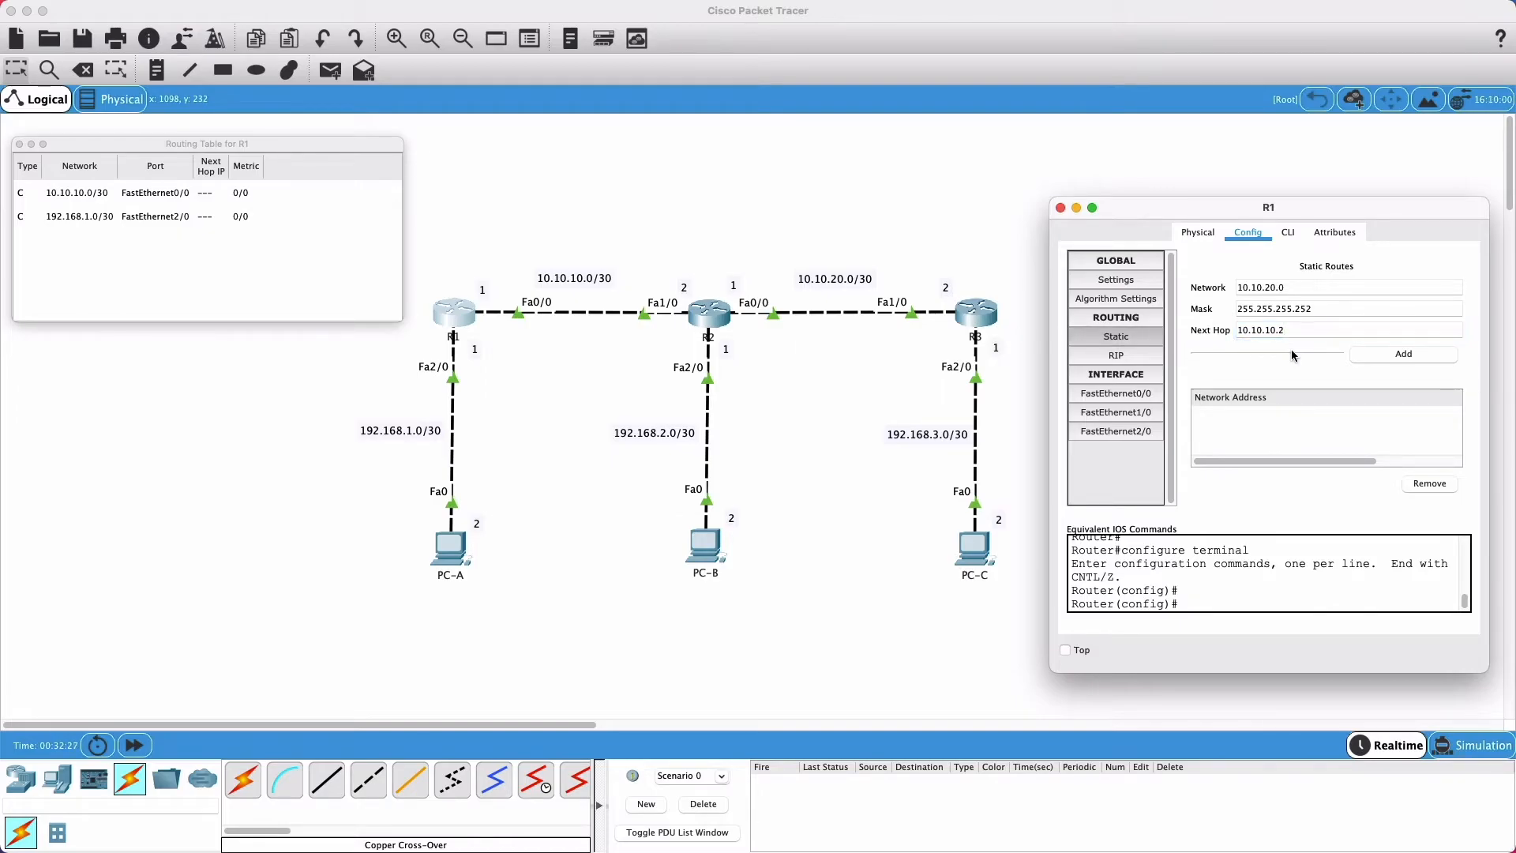
click(1404, 356)
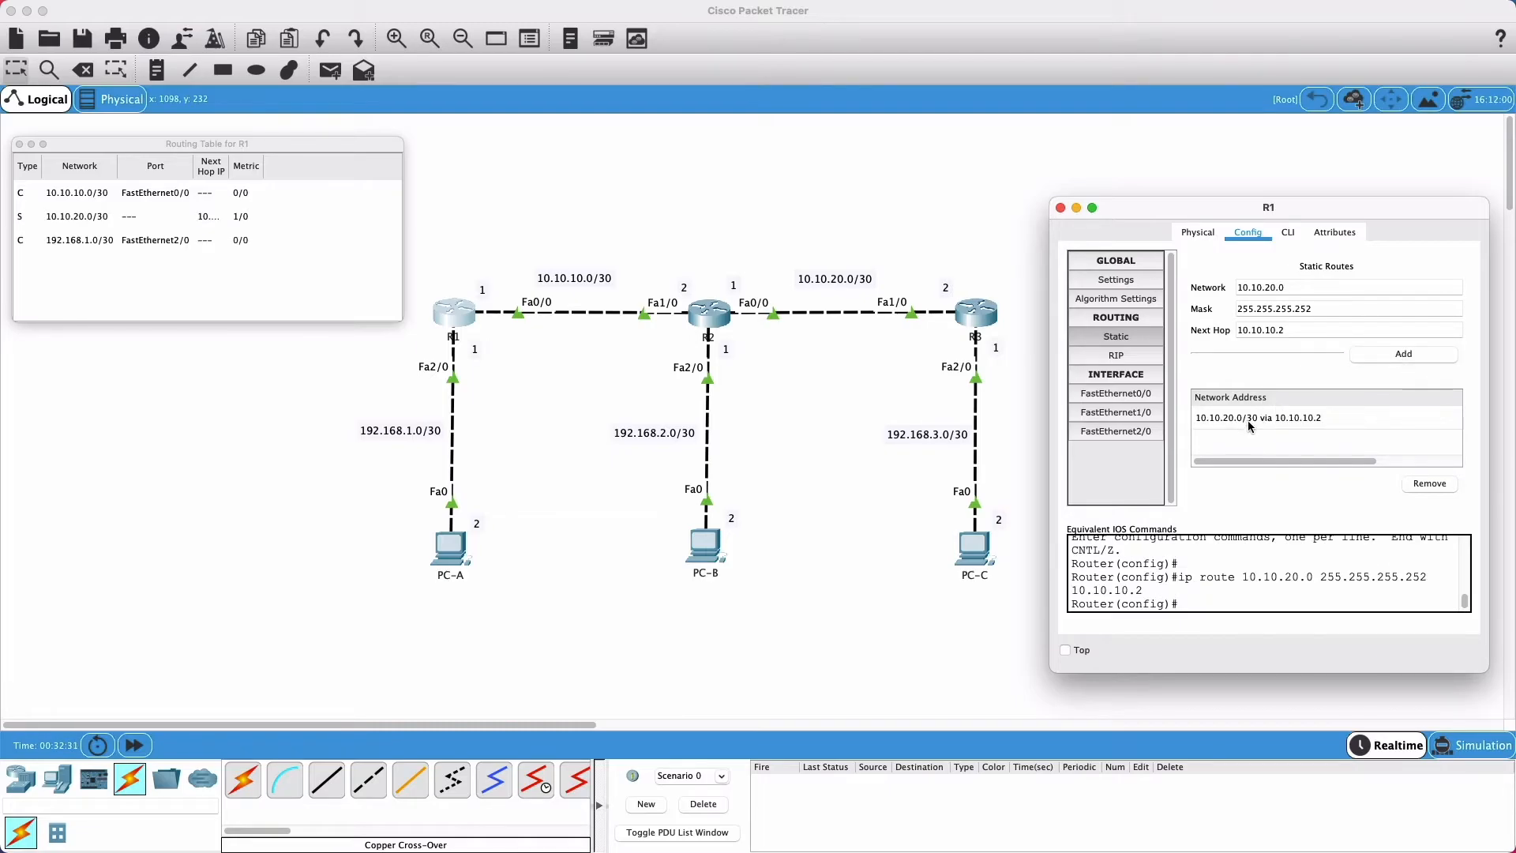
Step: Find the 10.10.20.0/30 static entry in R1's routing table and widen the Network, Port and Next Hop IP columns for full readability
click(1248, 417)
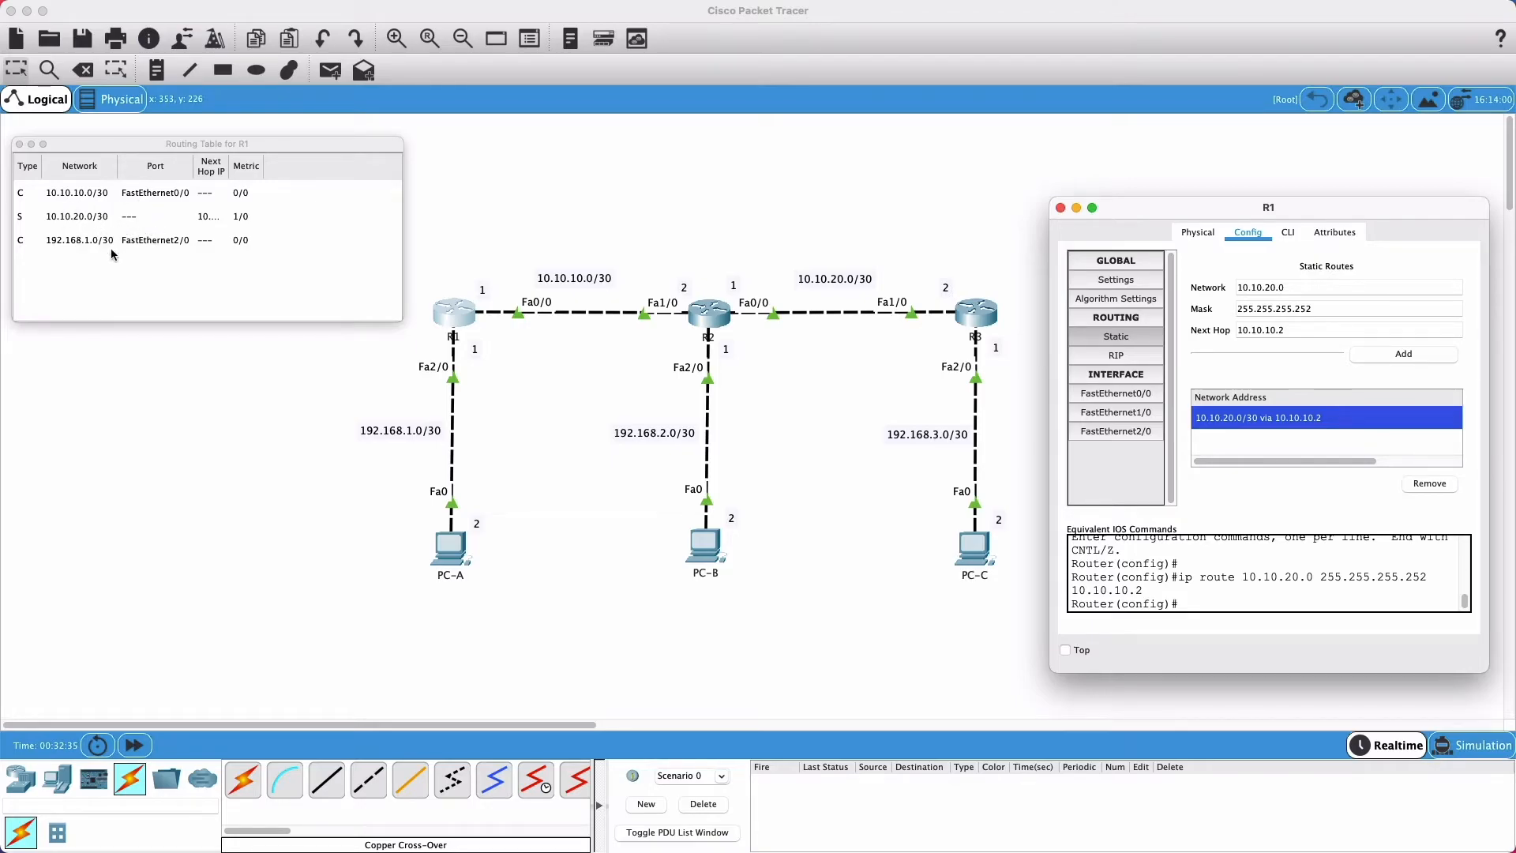
click(63, 221)
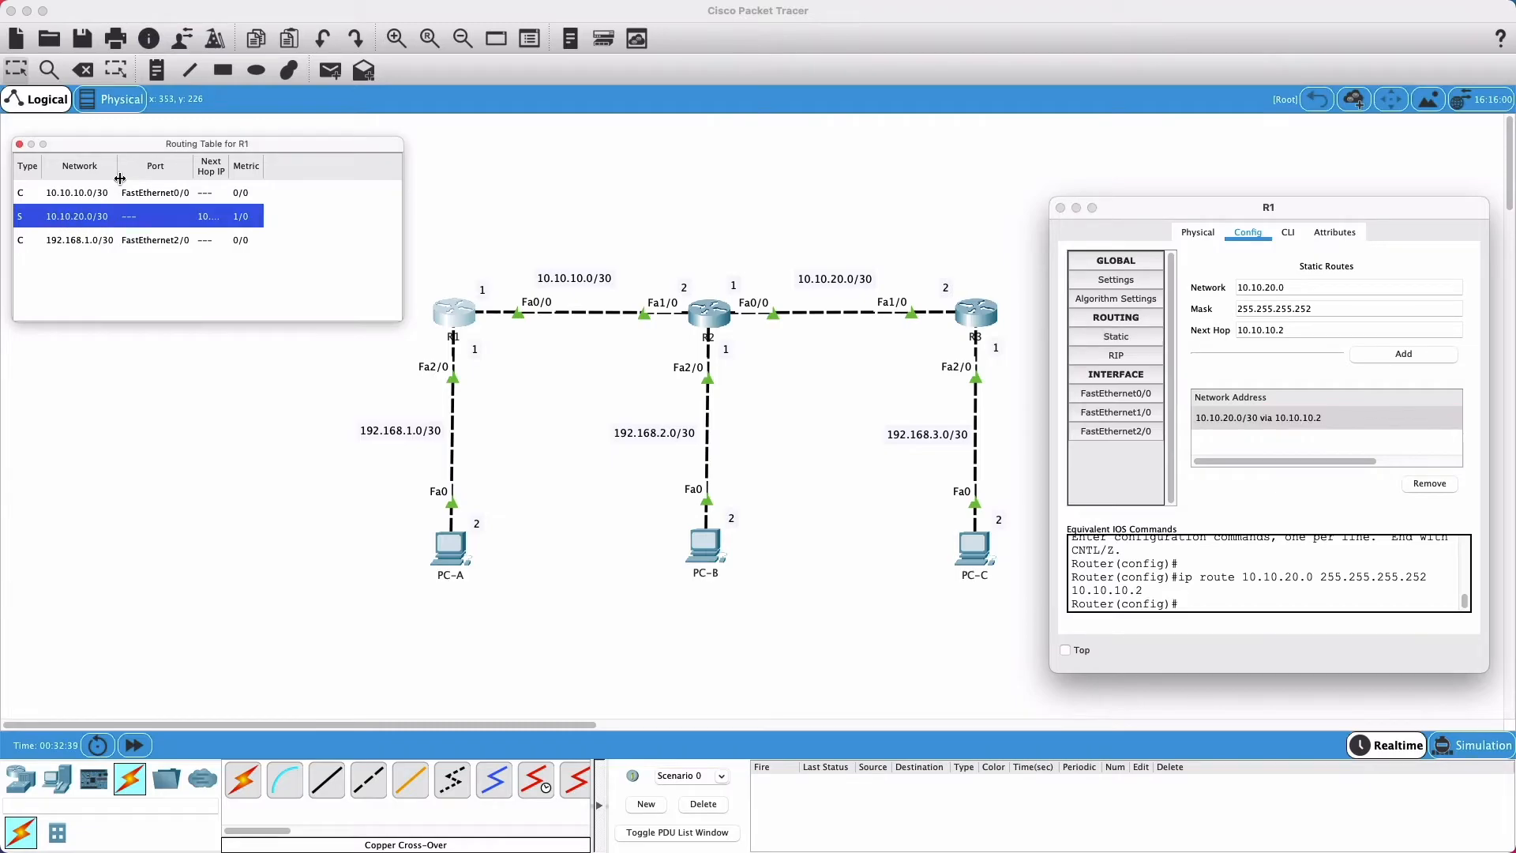
drag(116, 170, 124, 171)
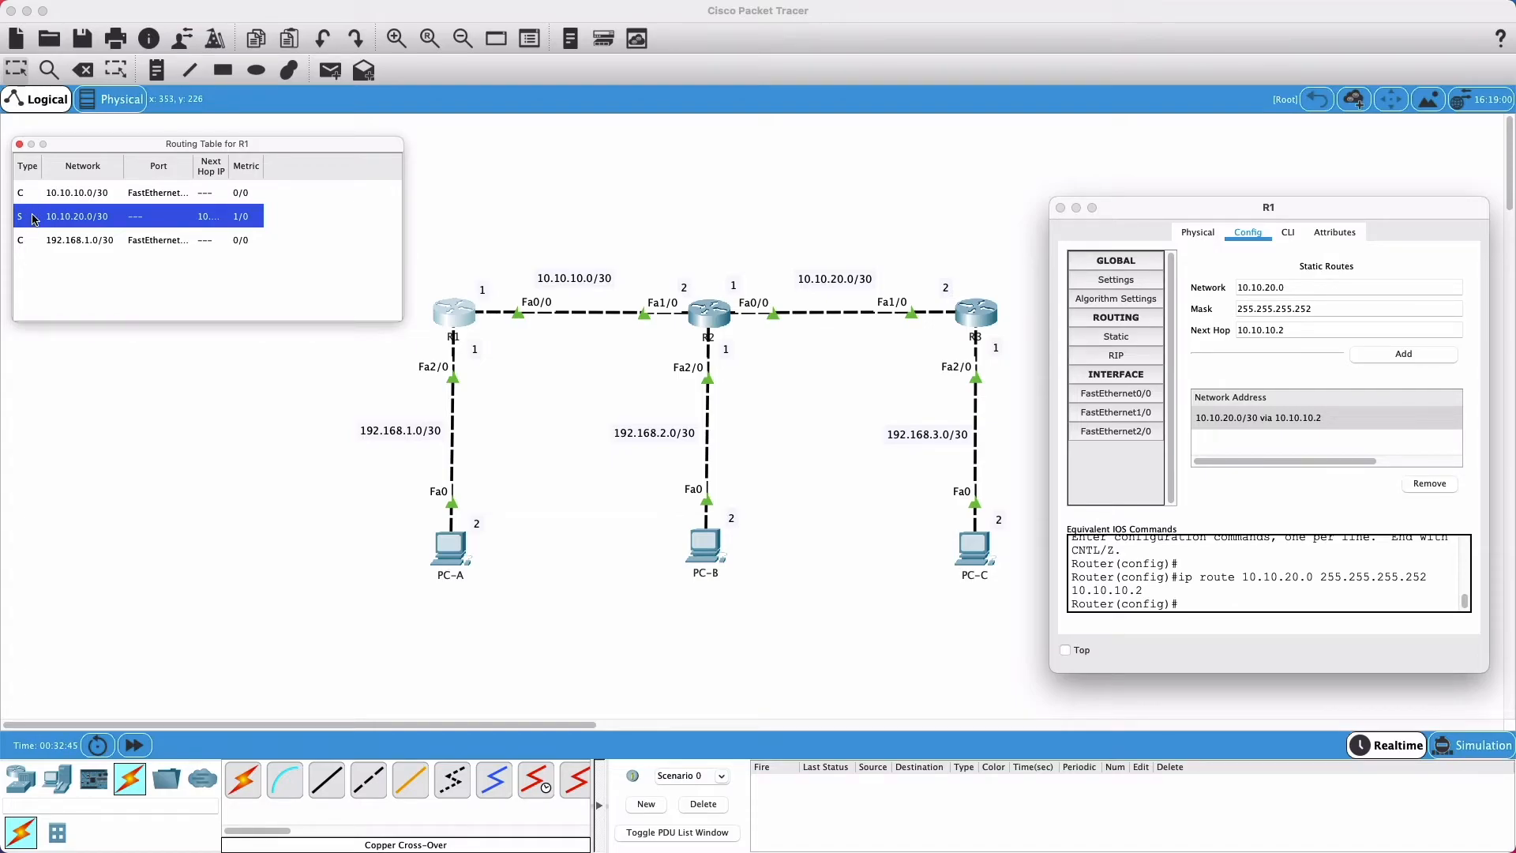
drag(229, 163, 351, 174)
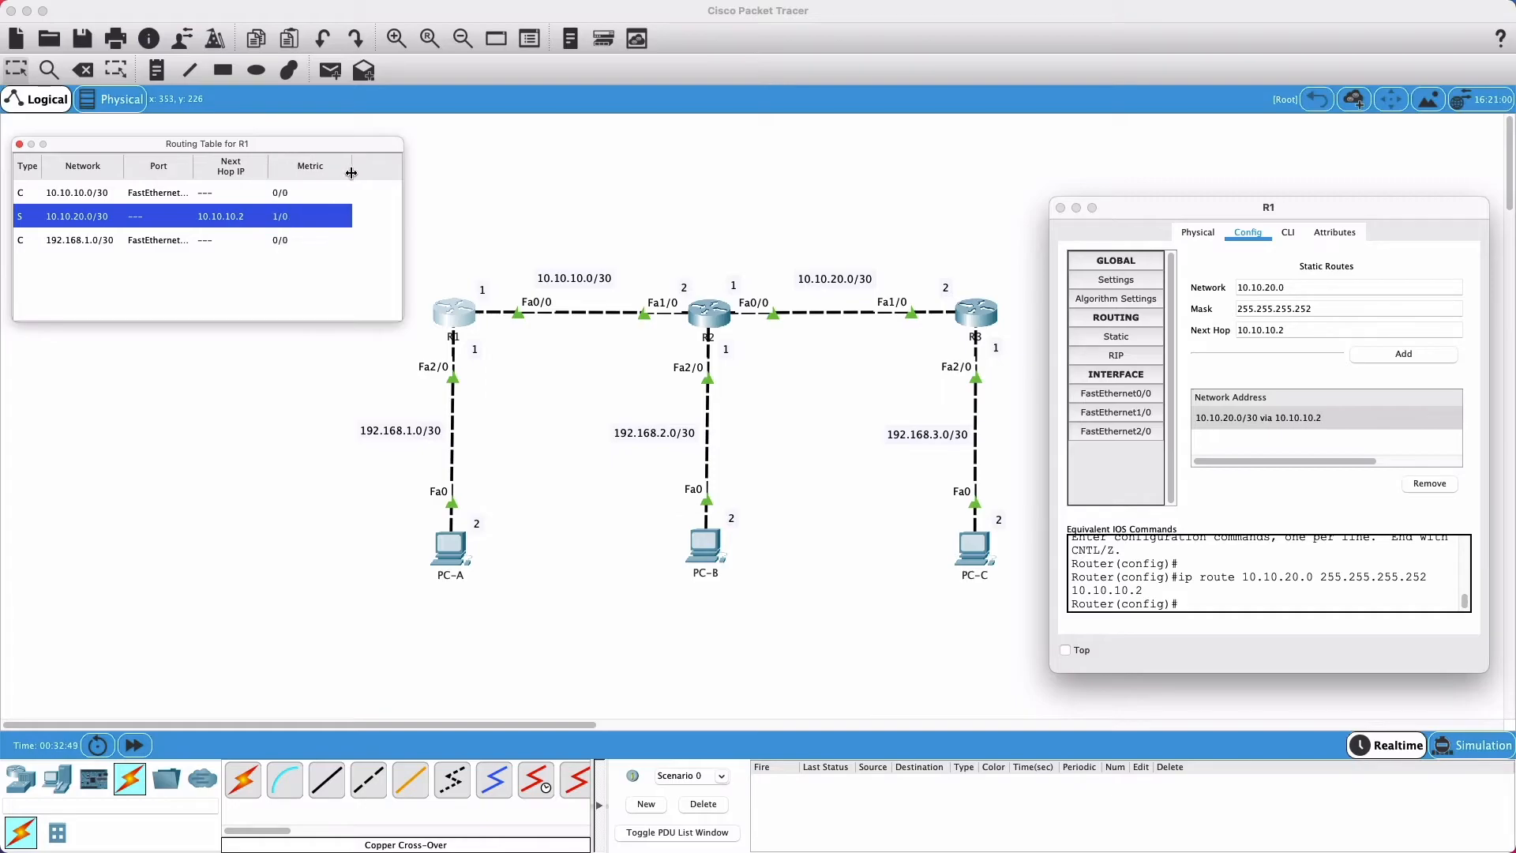
drag(192, 165, 203, 166)
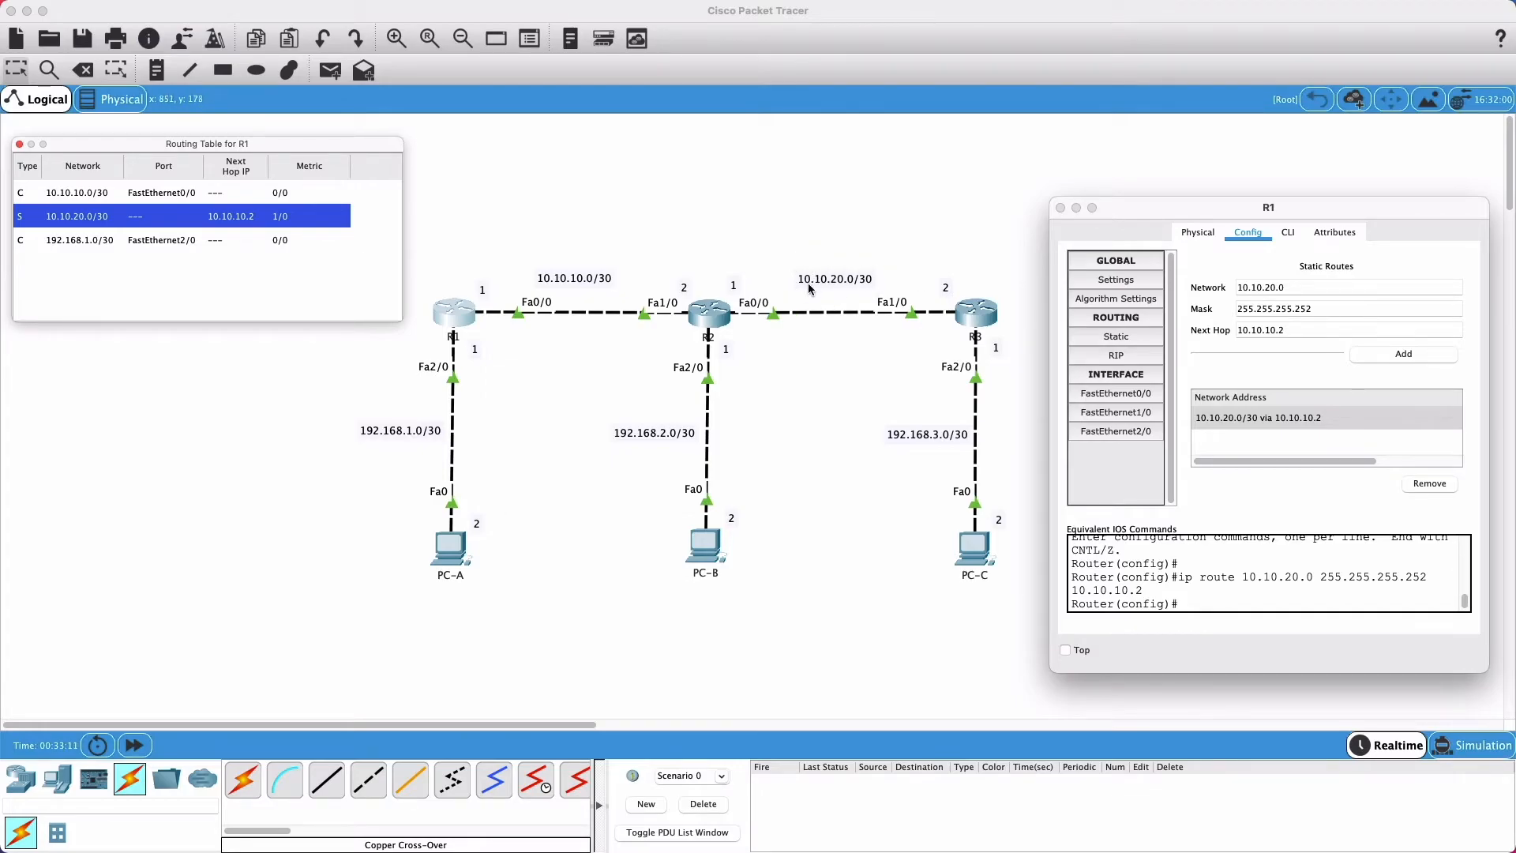
Step: Add a second static route on R1 to network 192.168.2.0 with mask 255.255.255.252 and next hop 10.10.10.2
click(1292, 441)
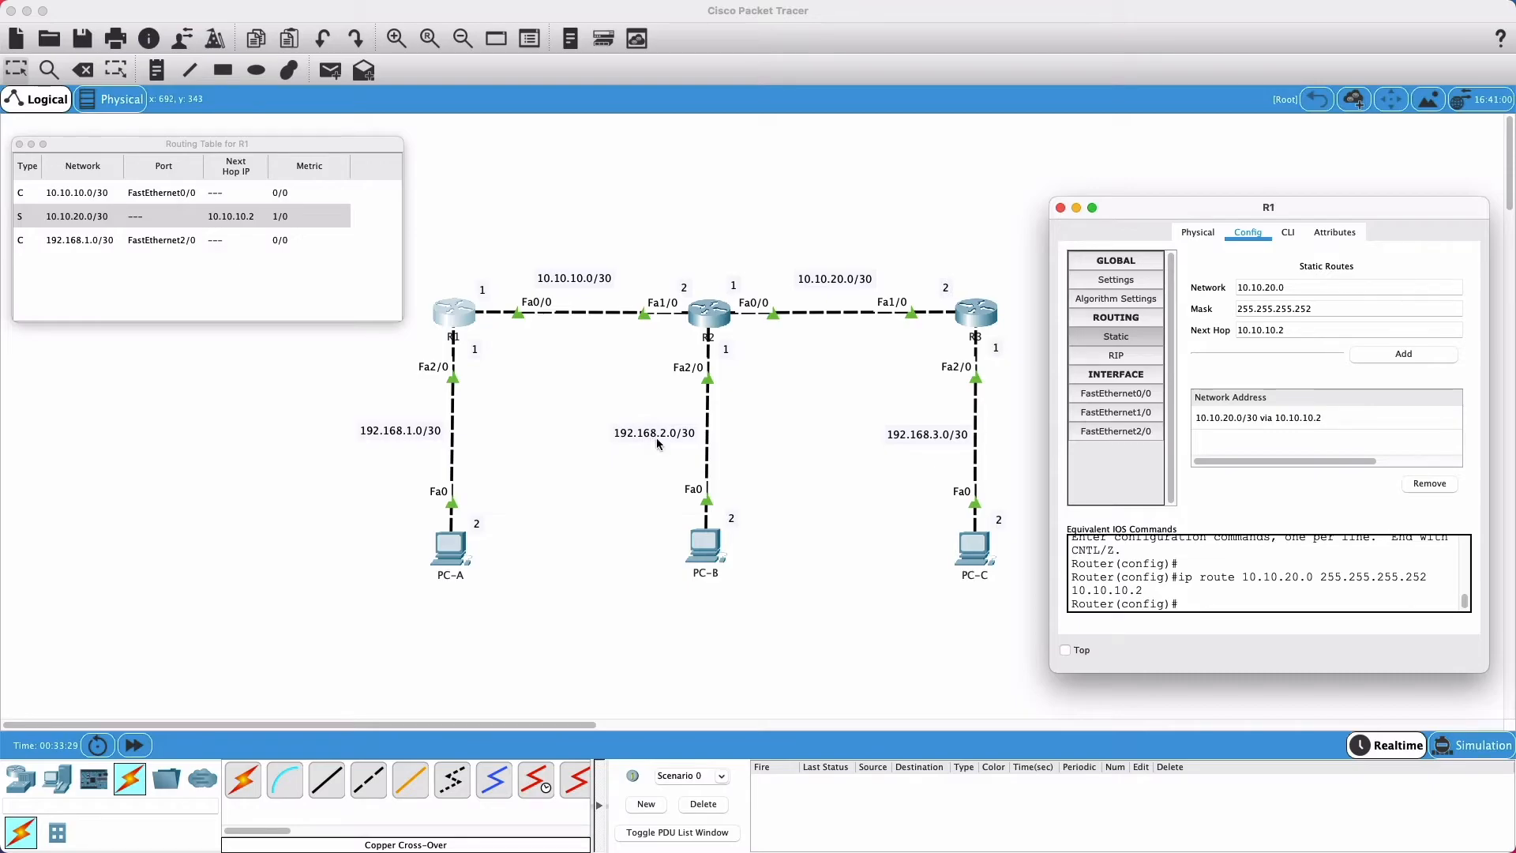
double_click(1311, 290)
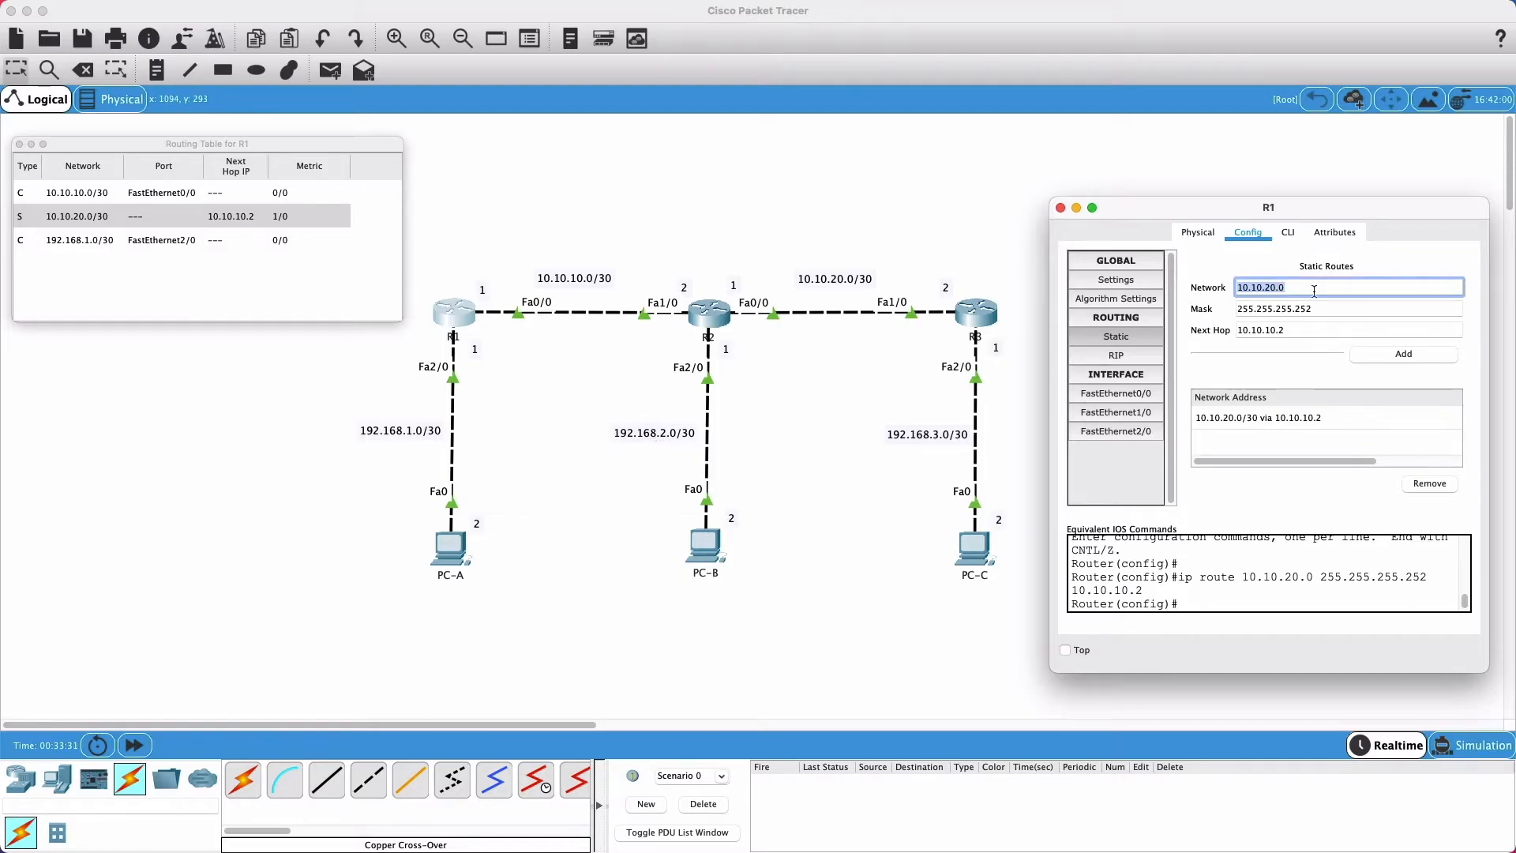
text(192.168)
double_click(1225, 309)
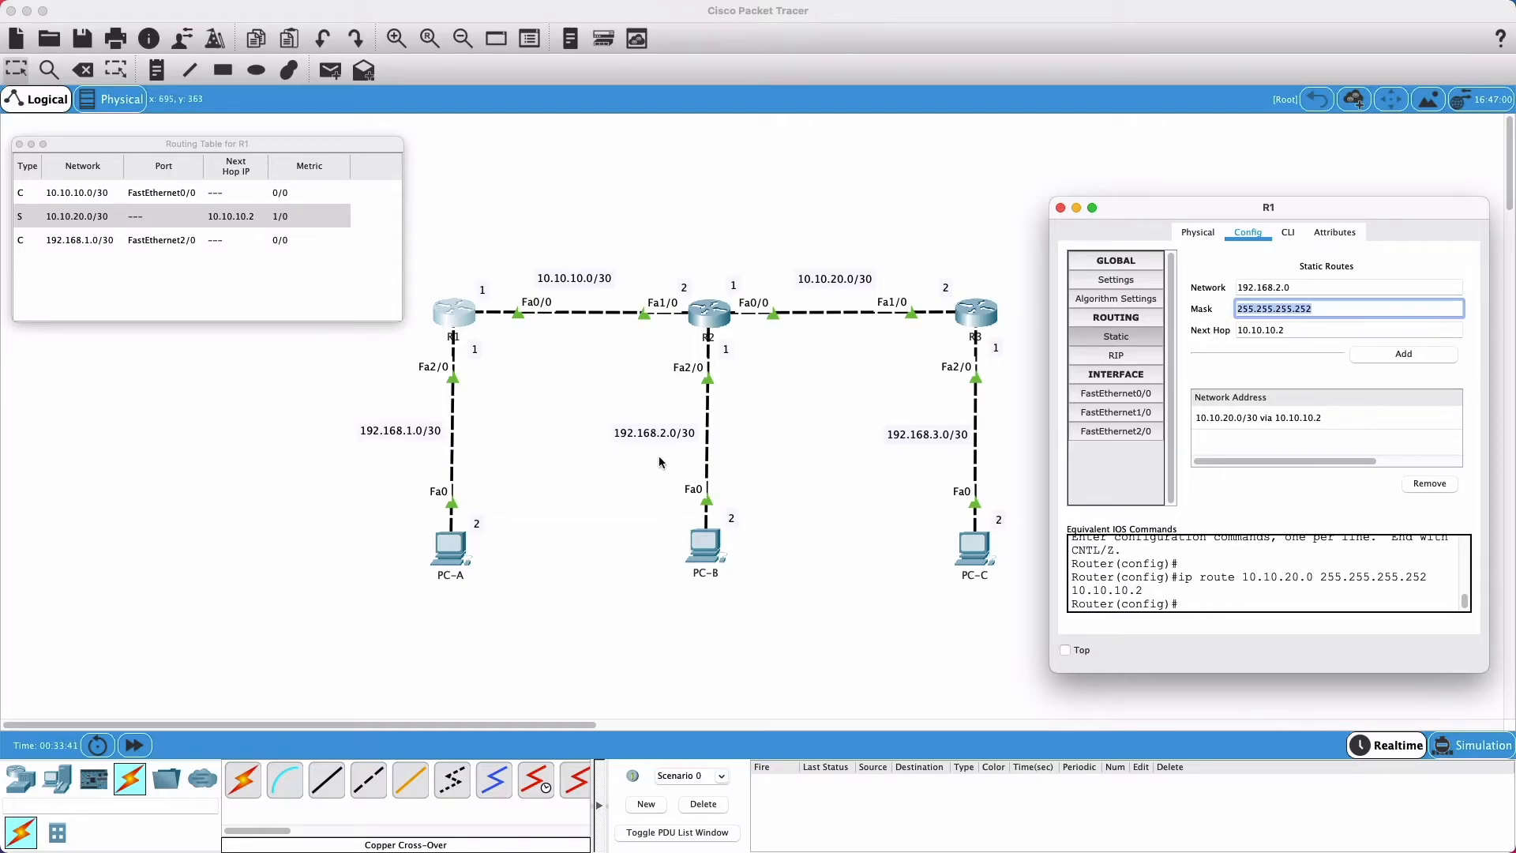
key(Tab)
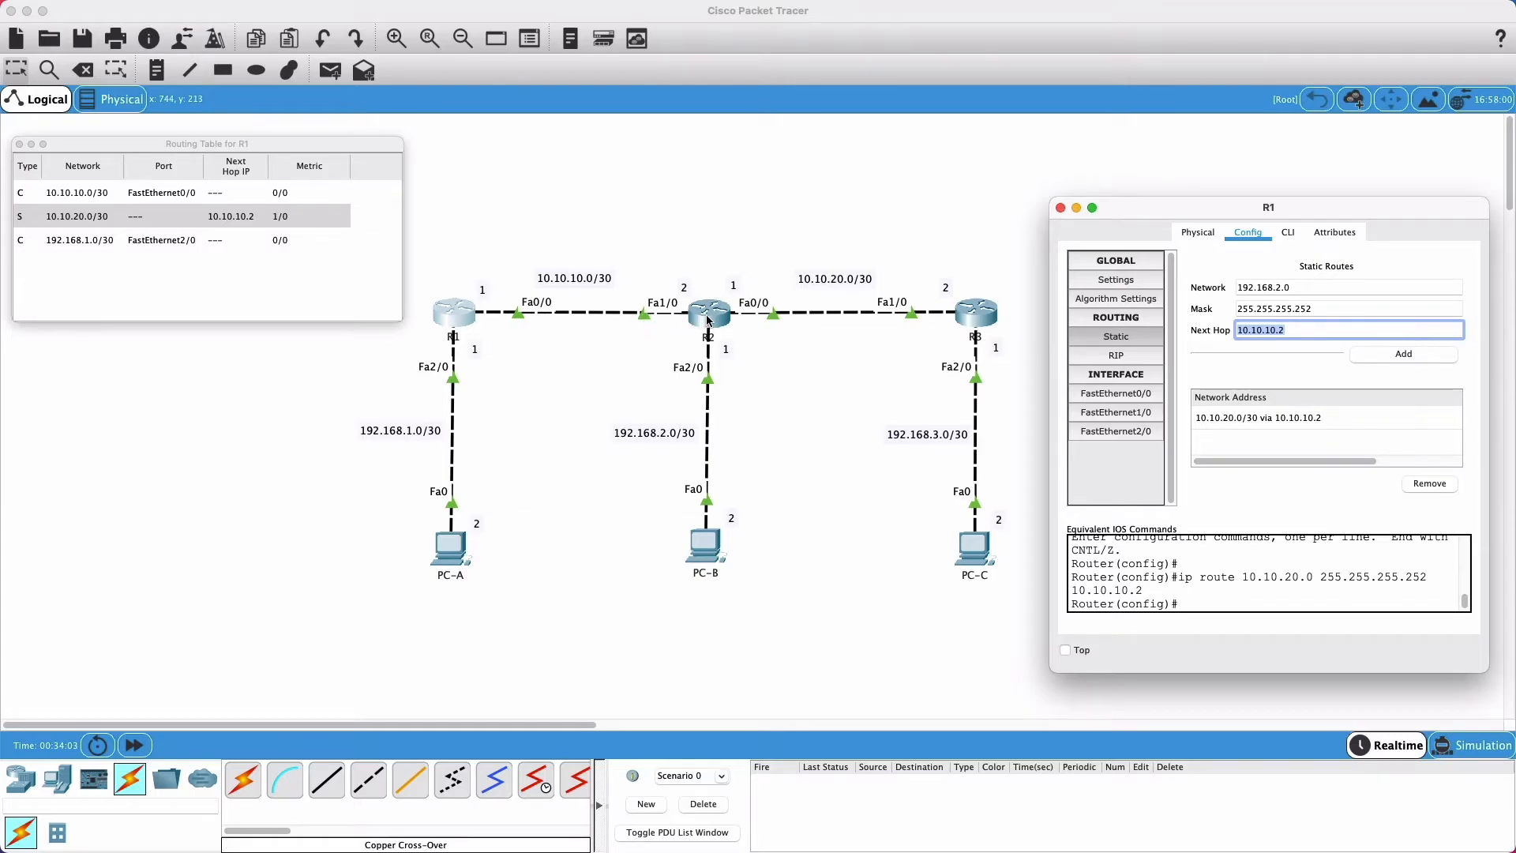
click(1295, 343)
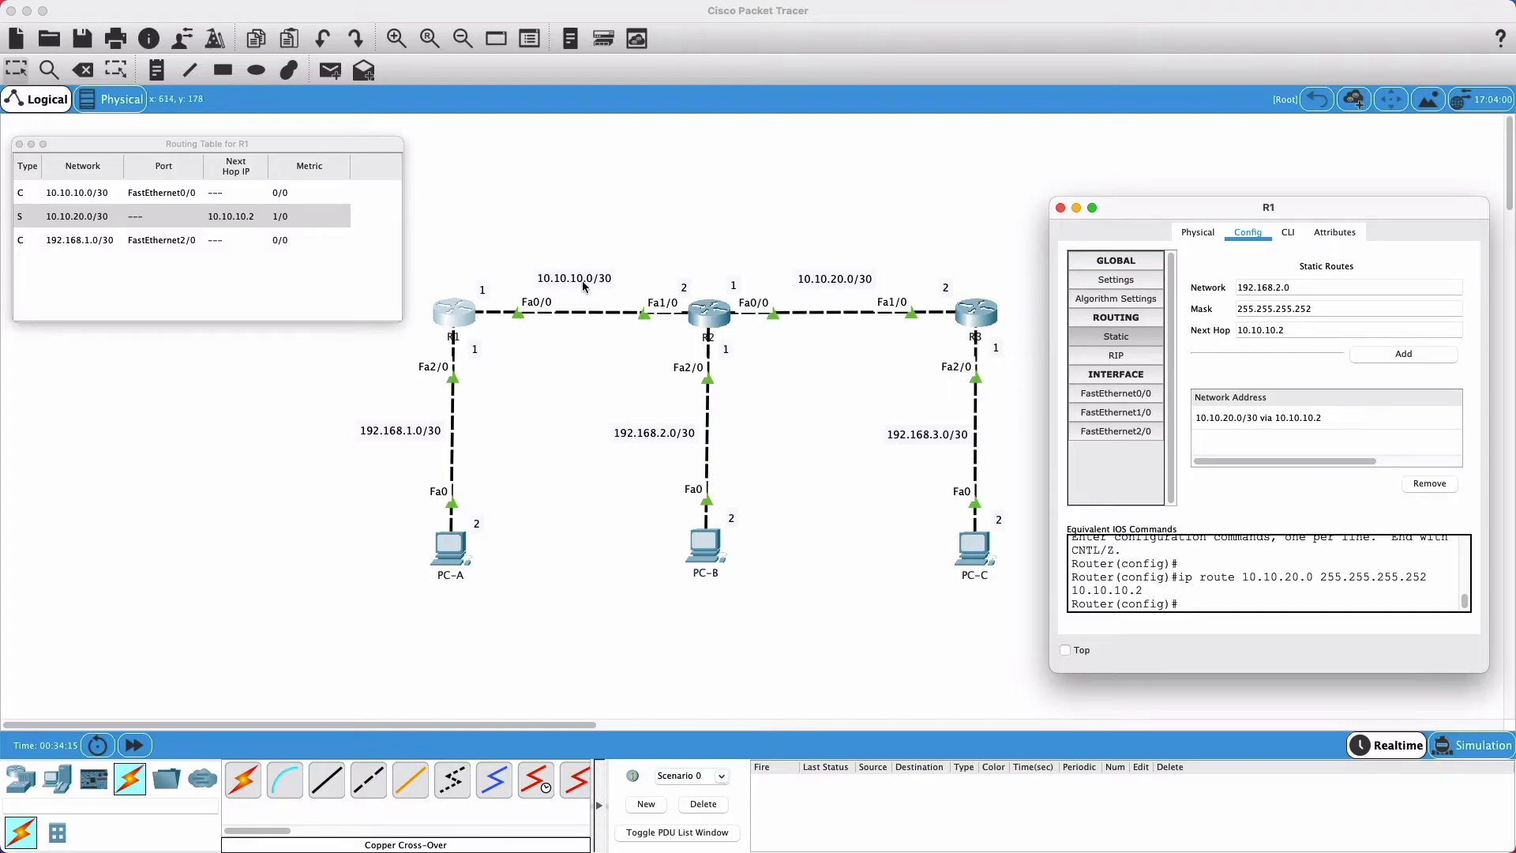
drag(1297, 332, 1233, 331)
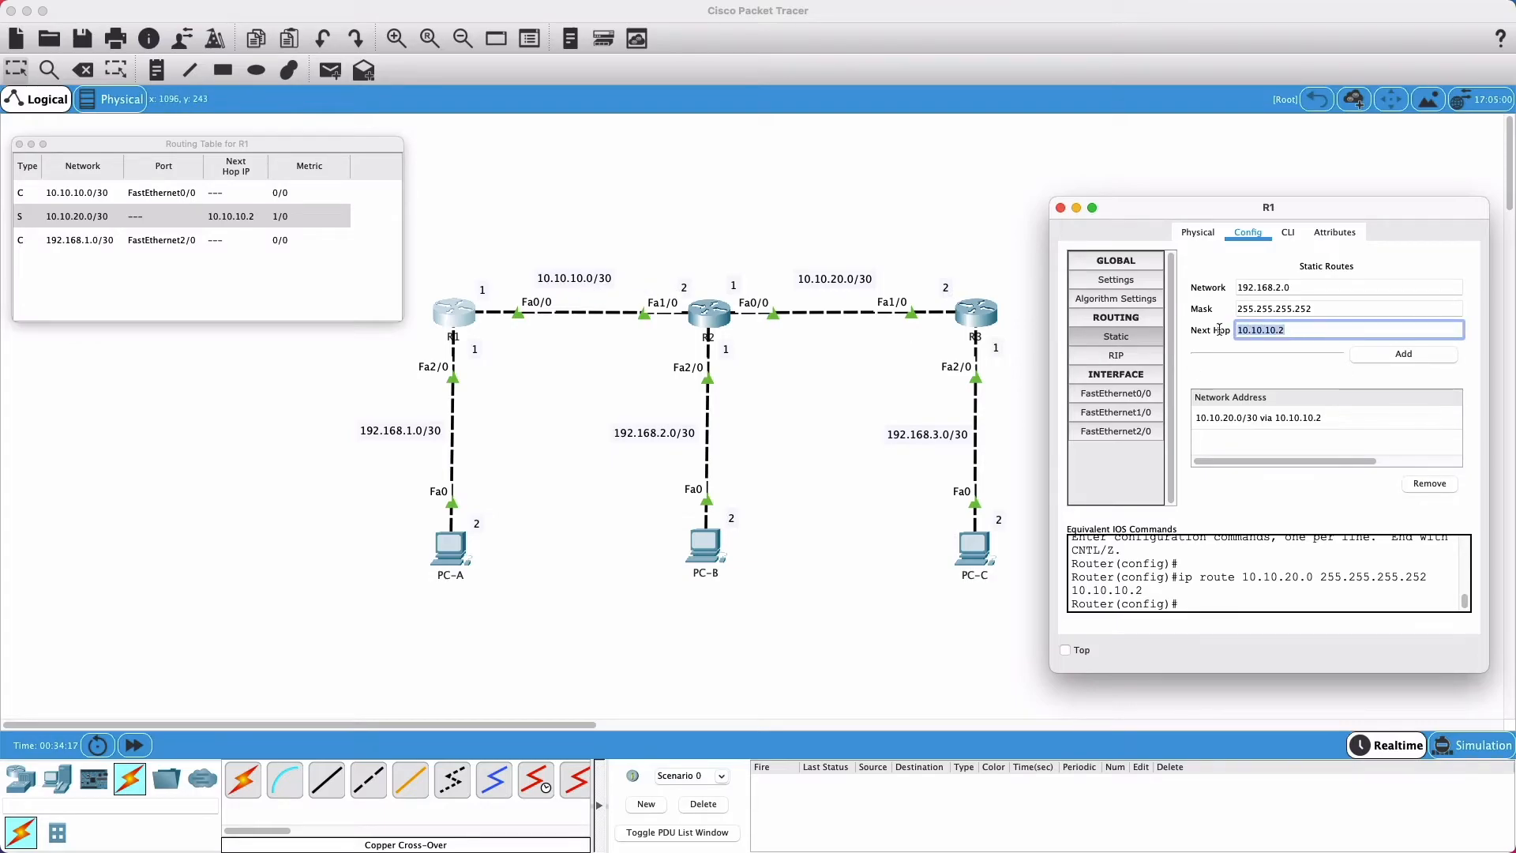
click(1401, 355)
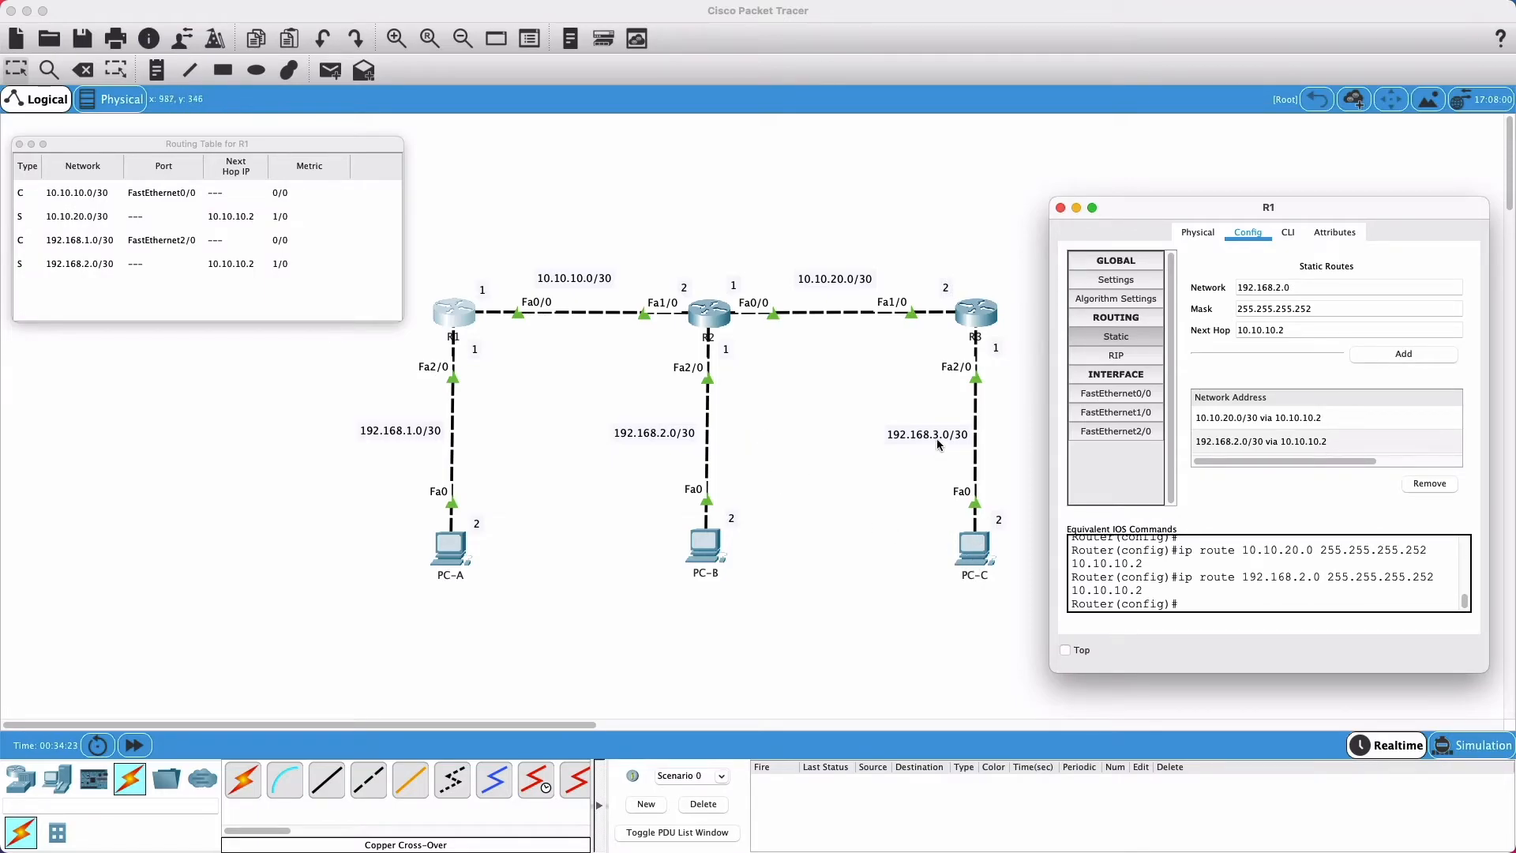
Step: Add a third static route on R1 to network 192.168.3.0 with mask 255.255.255.252 and next hop 10.10.10.2
triple_click(1321, 289)
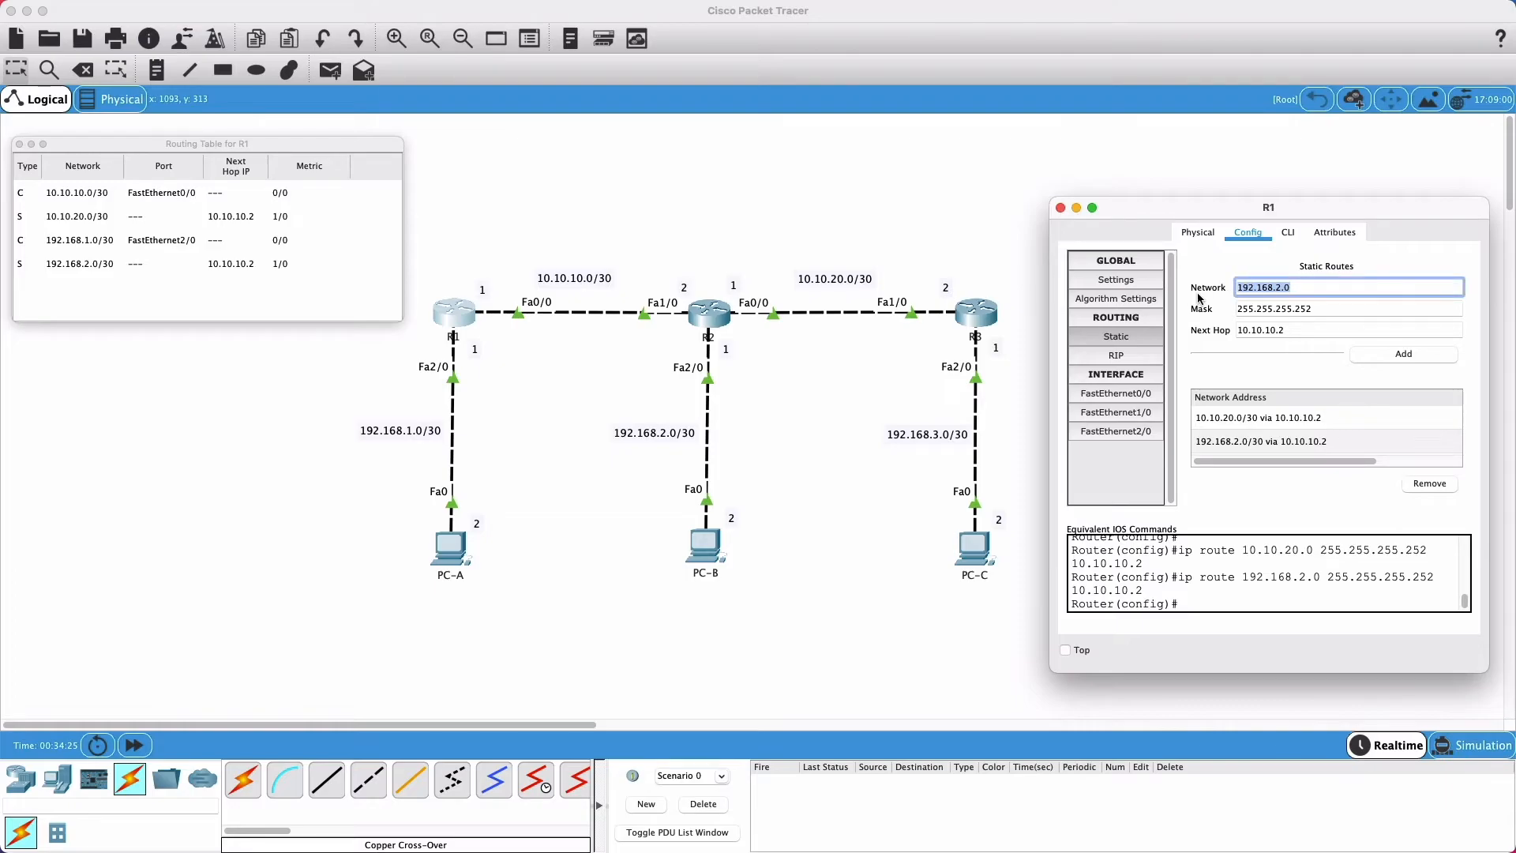
text(192.168.3.0)
key(Tab)
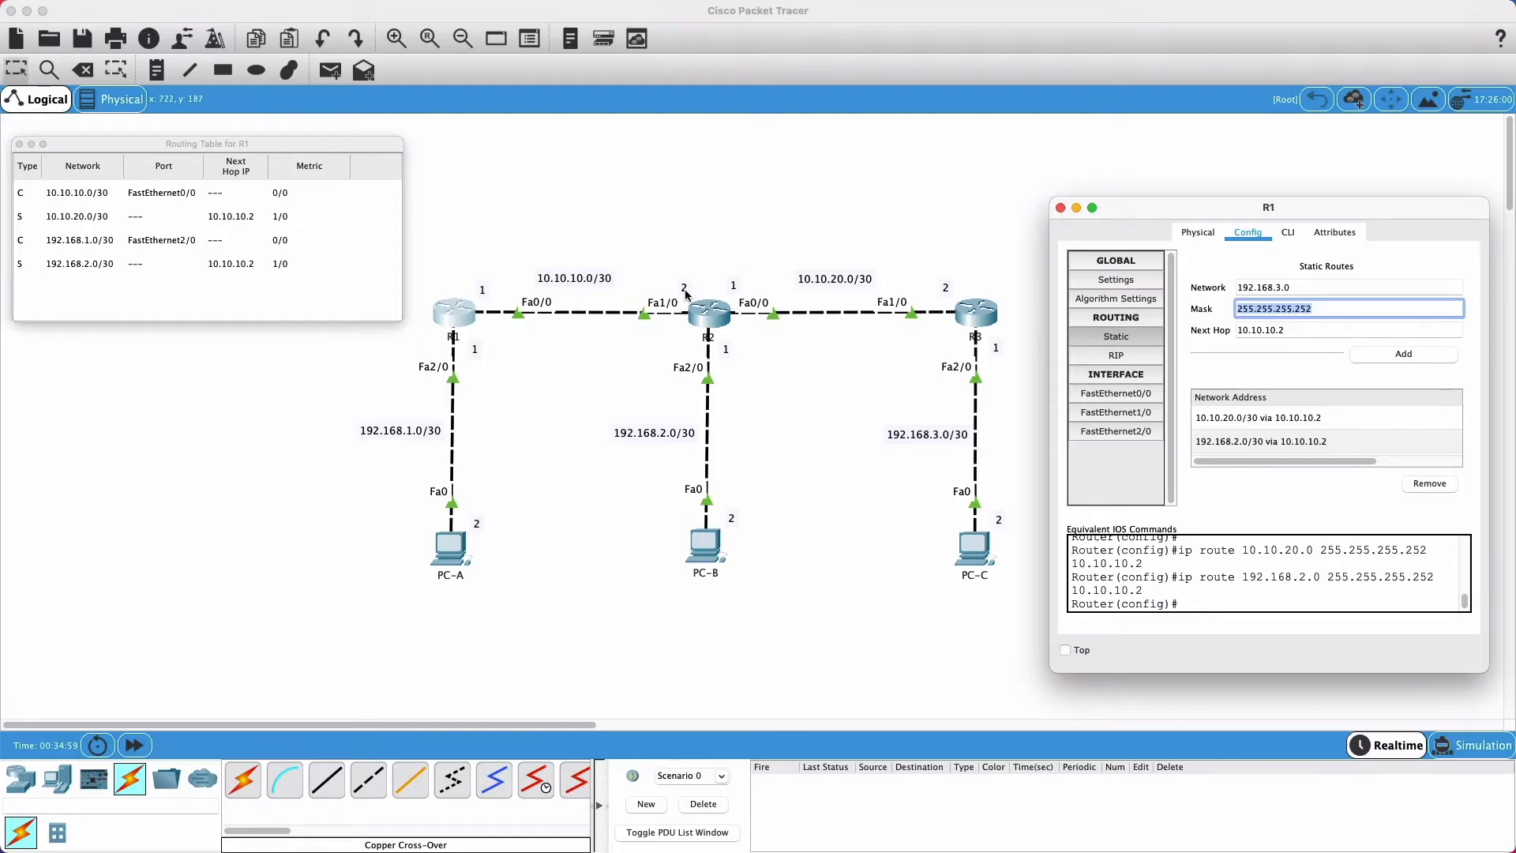
click(1222, 339)
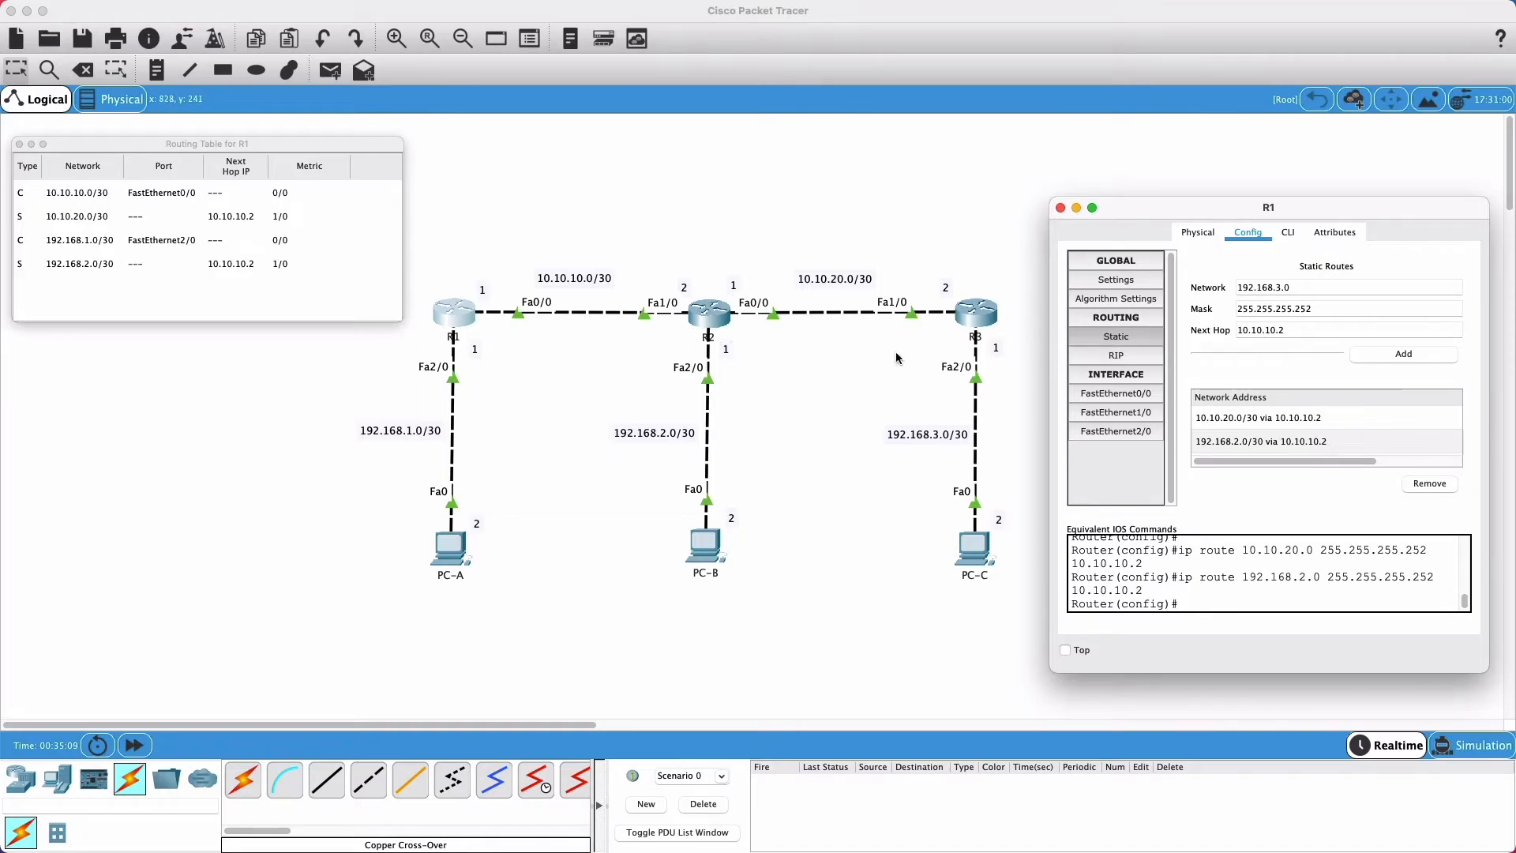
drag(1285, 330, 1208, 335)
click(1373, 363)
Step: Review R1's configured static route list and match each route to its static entry in the routing table
scroll(1458, 424, down, 1)
scroll(1457, 424, down, 2)
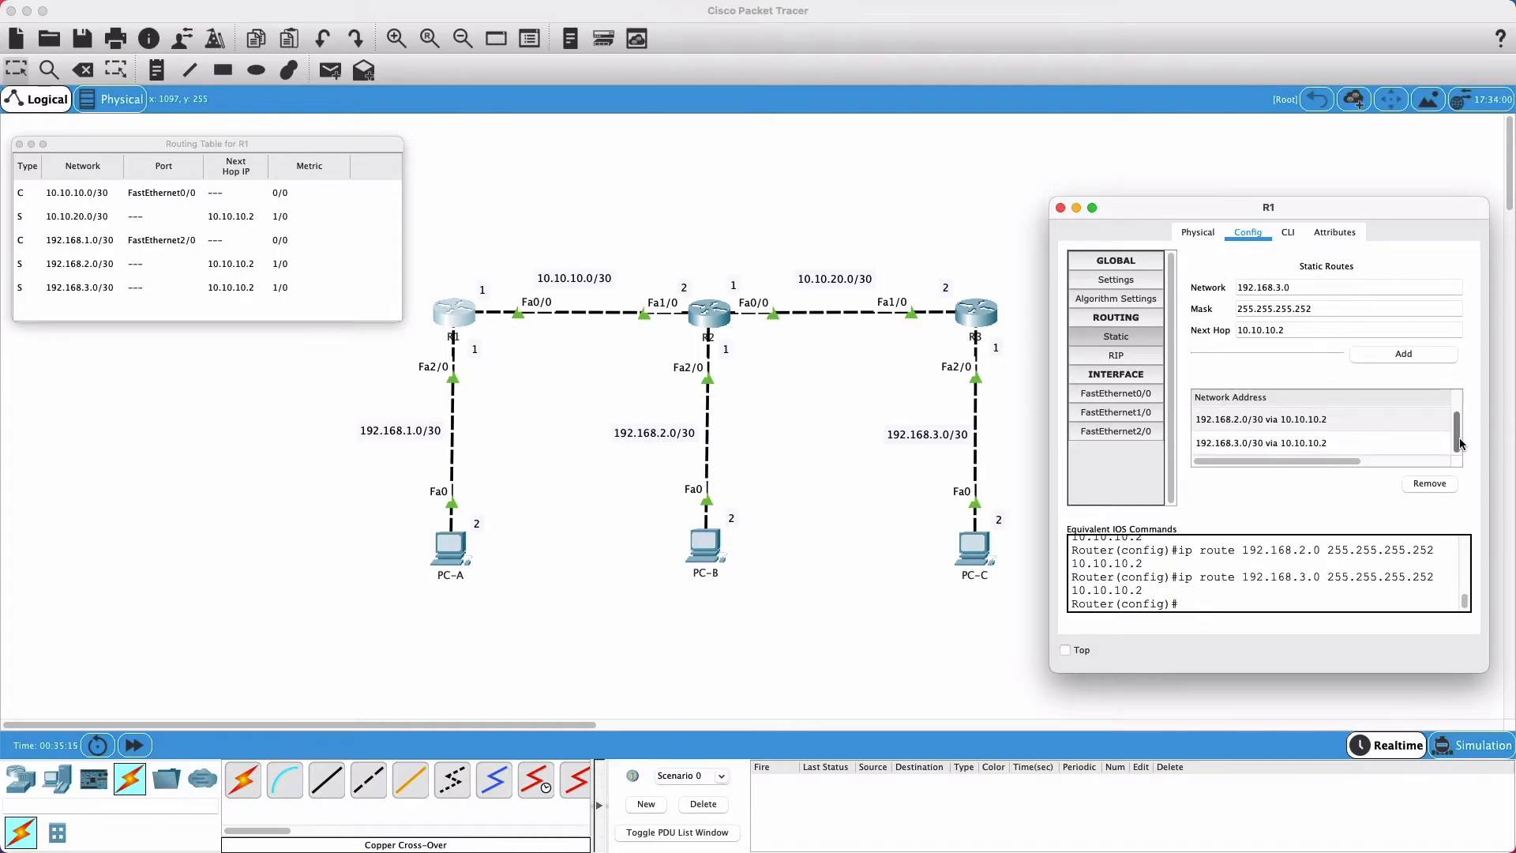
scroll(1461, 450, up, 1)
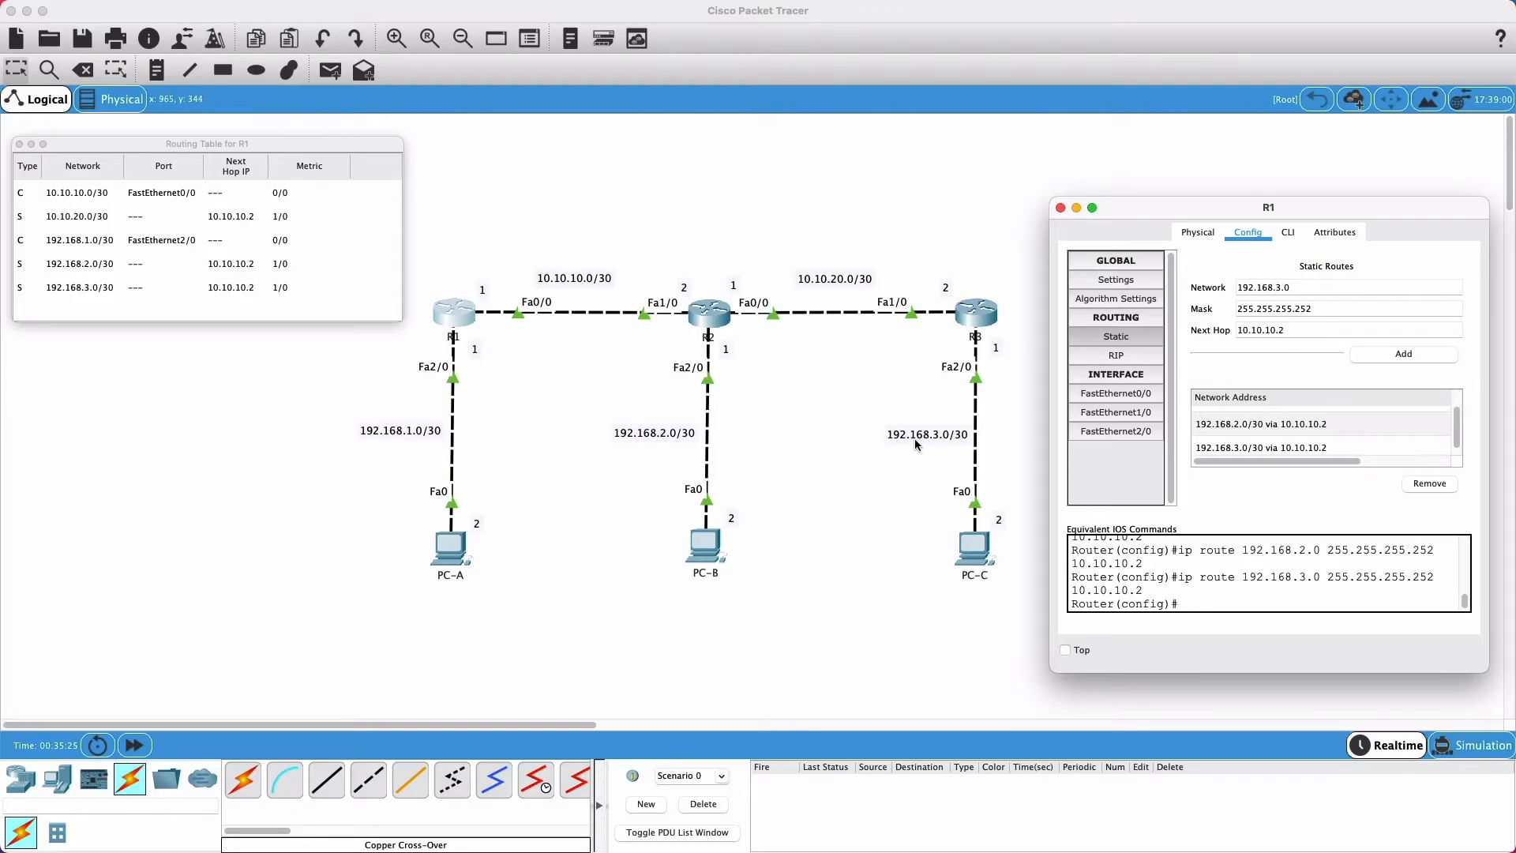
click(73, 220)
click(65, 270)
click(61, 281)
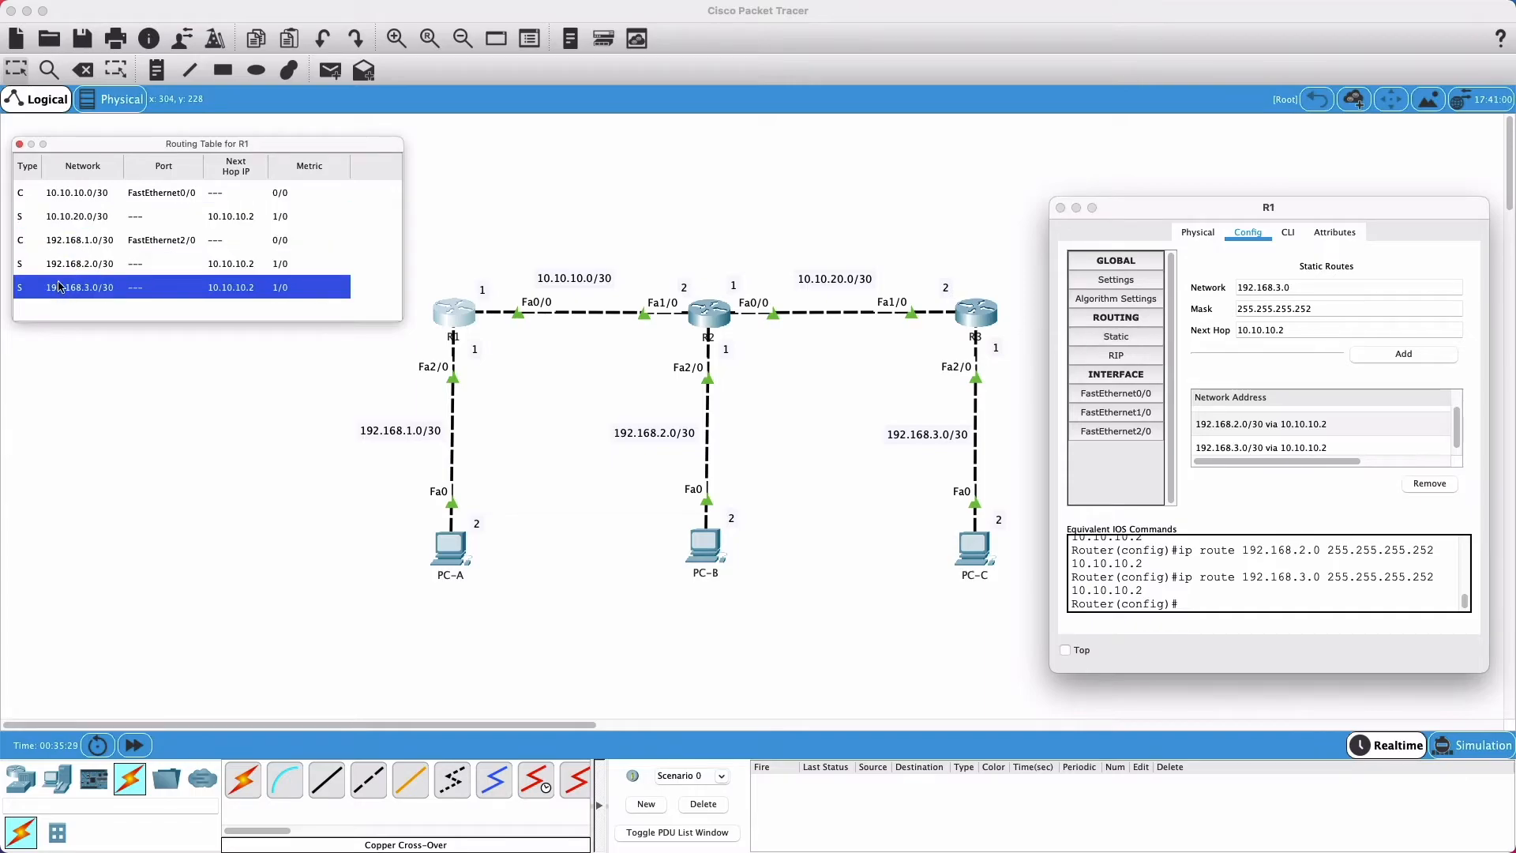
click(60, 224)
click(61, 266)
click(67, 286)
click(55, 217)
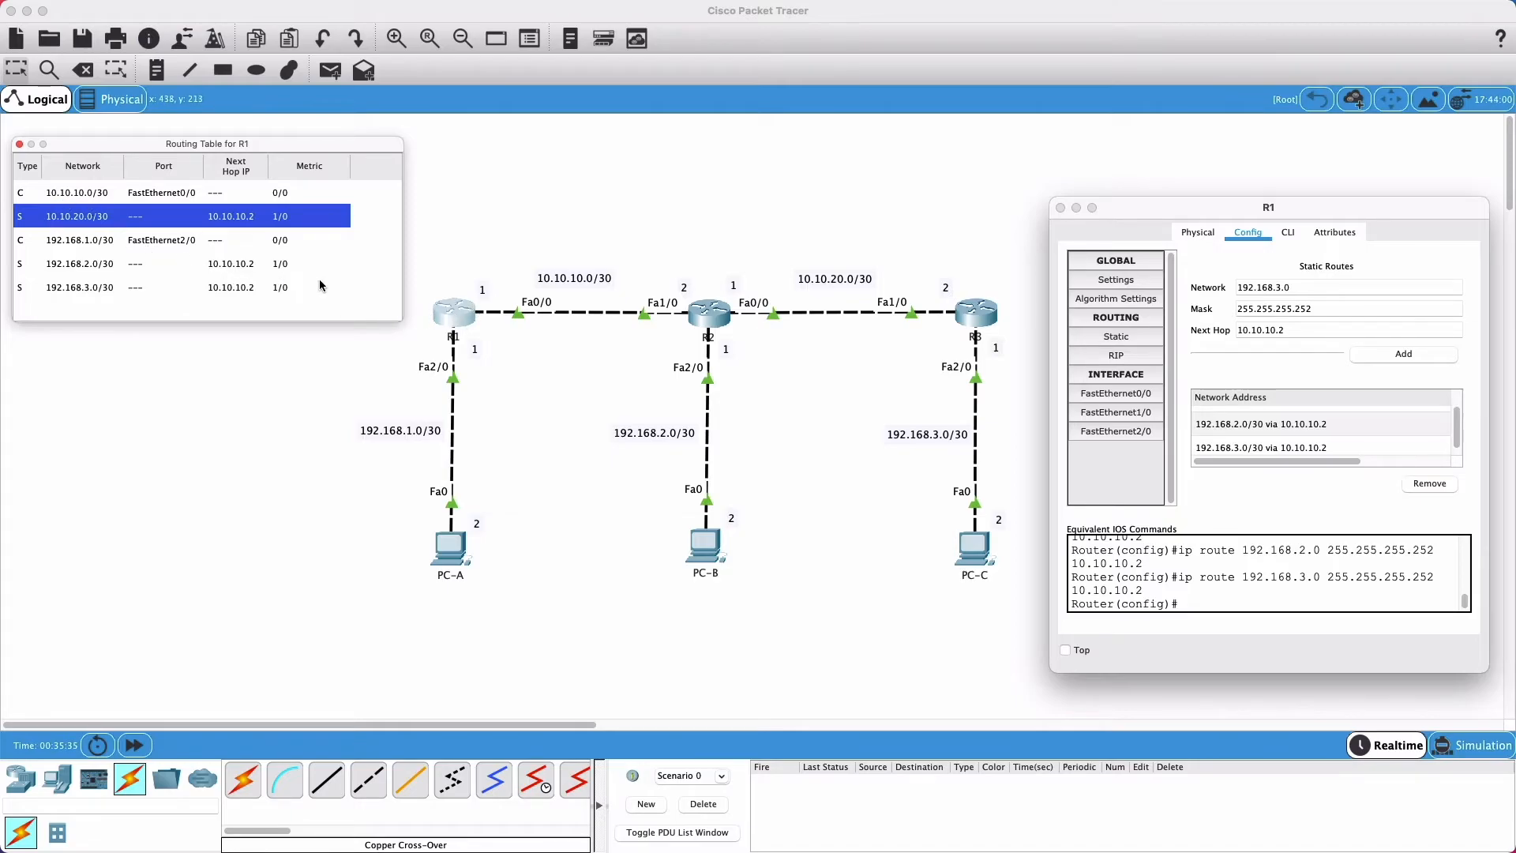
Step: Compare the directly connected 10.10.10.0/30 and 192.168.1.0/30 entries with the static entries in R1's routing table, and recheck the configured route list
click(85, 195)
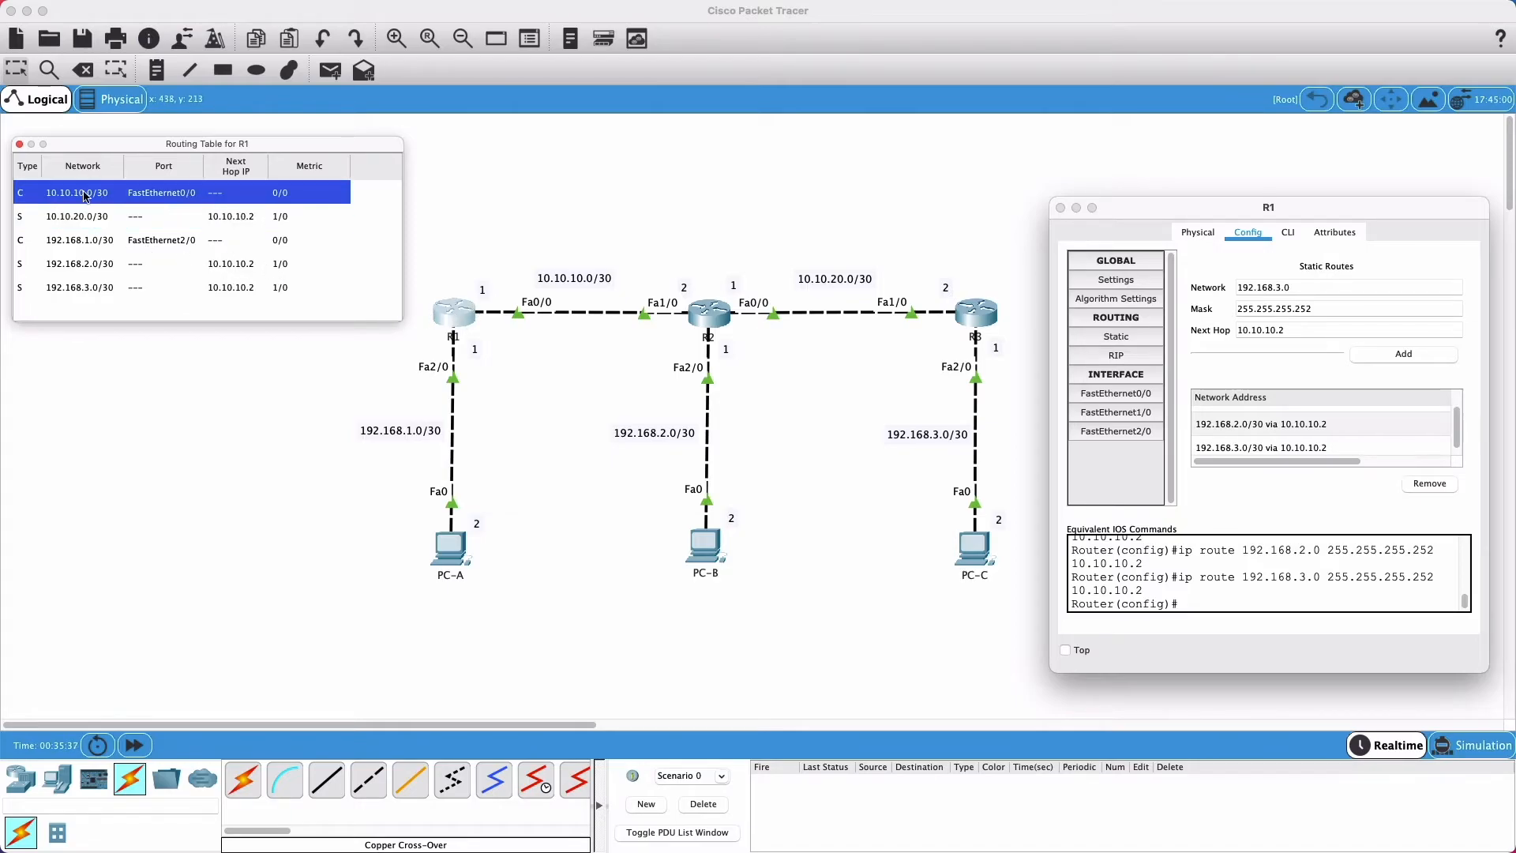
click(80, 241)
click(72, 193)
click(36, 241)
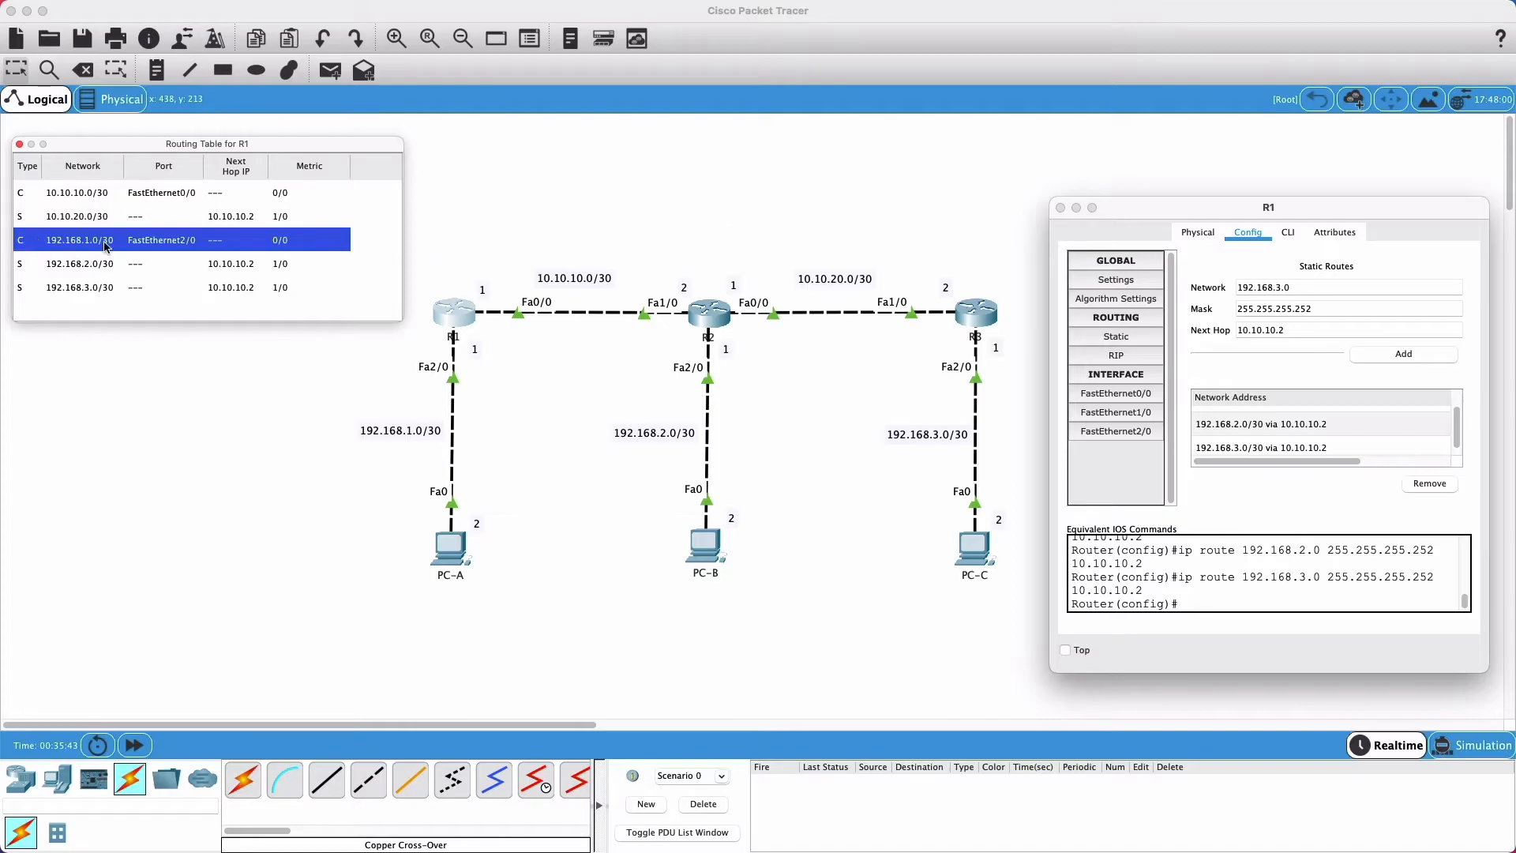
click(87, 218)
click(94, 266)
click(90, 287)
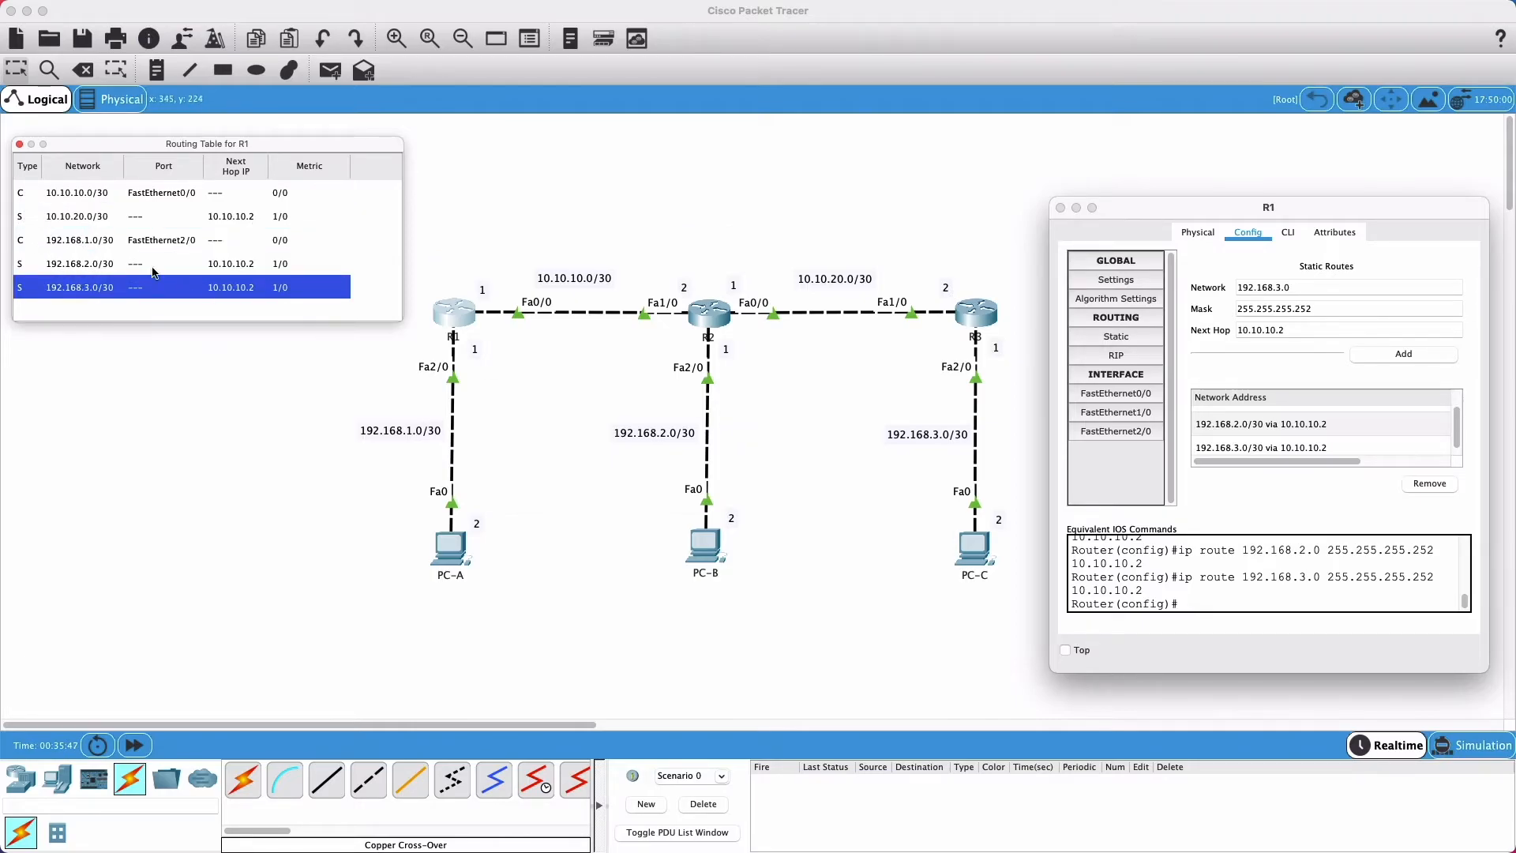
click(73, 222)
click(62, 260)
click(63, 286)
scroll(1328, 455, down, 1)
scroll(1329, 453, up, 1)
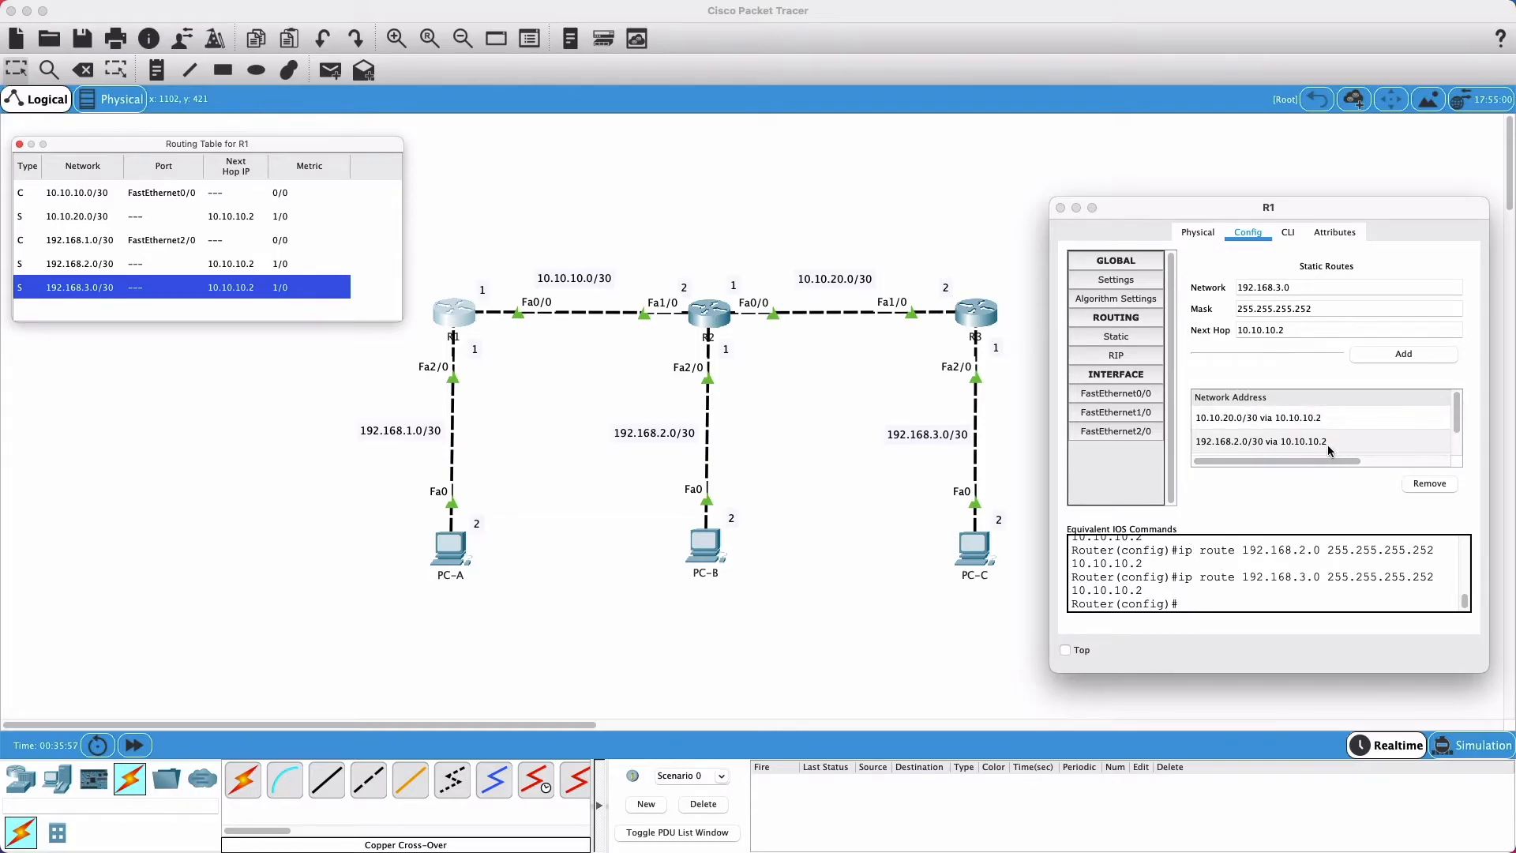
click(1189, 366)
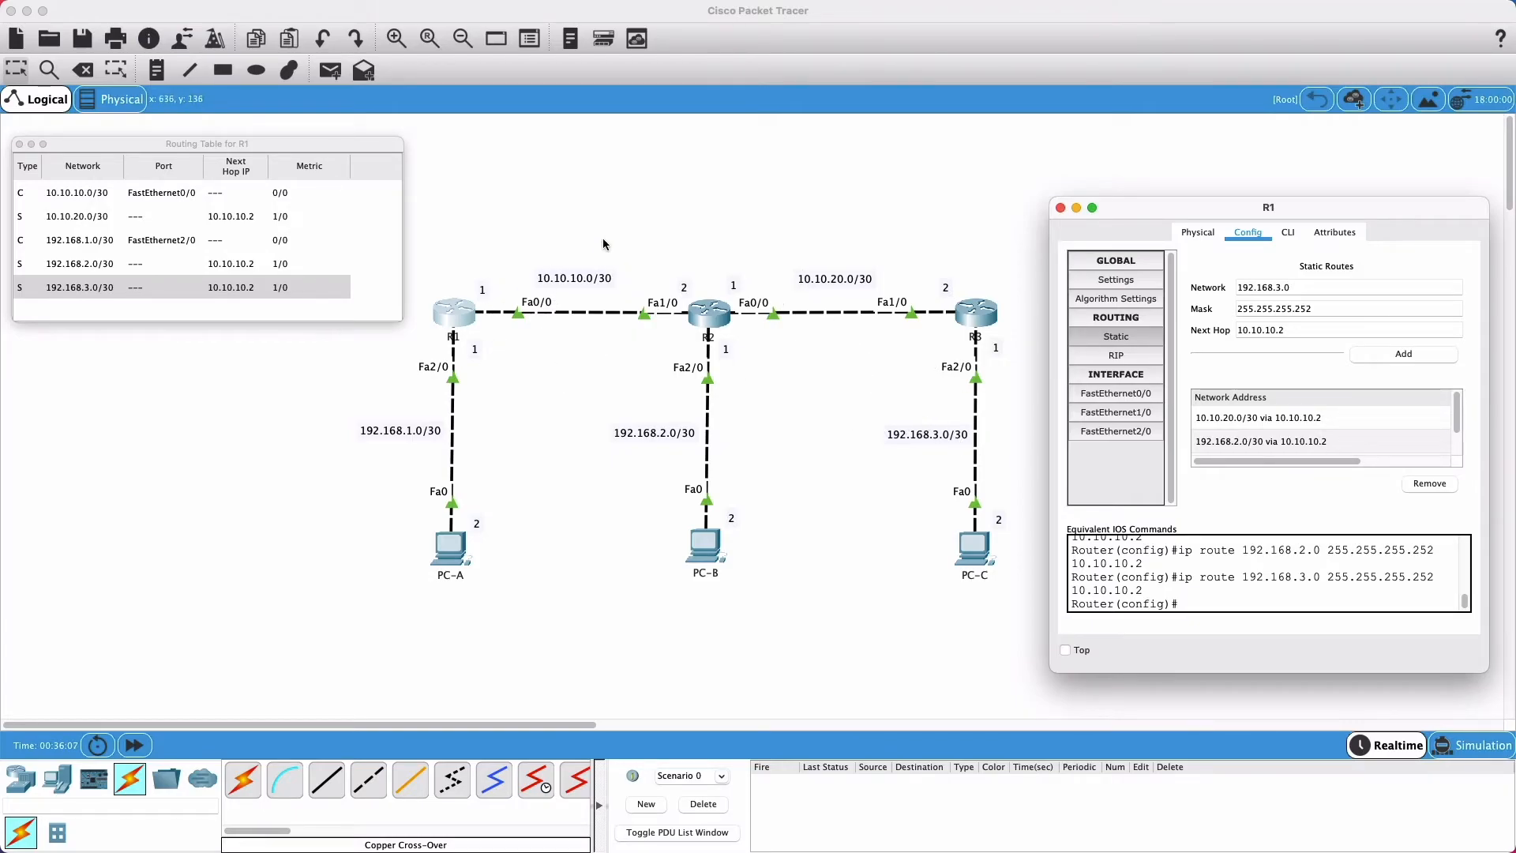
Step: Close R1's routing table and highlight the five /30 network labels, including the whole topology, to identify every network in use
click(547, 213)
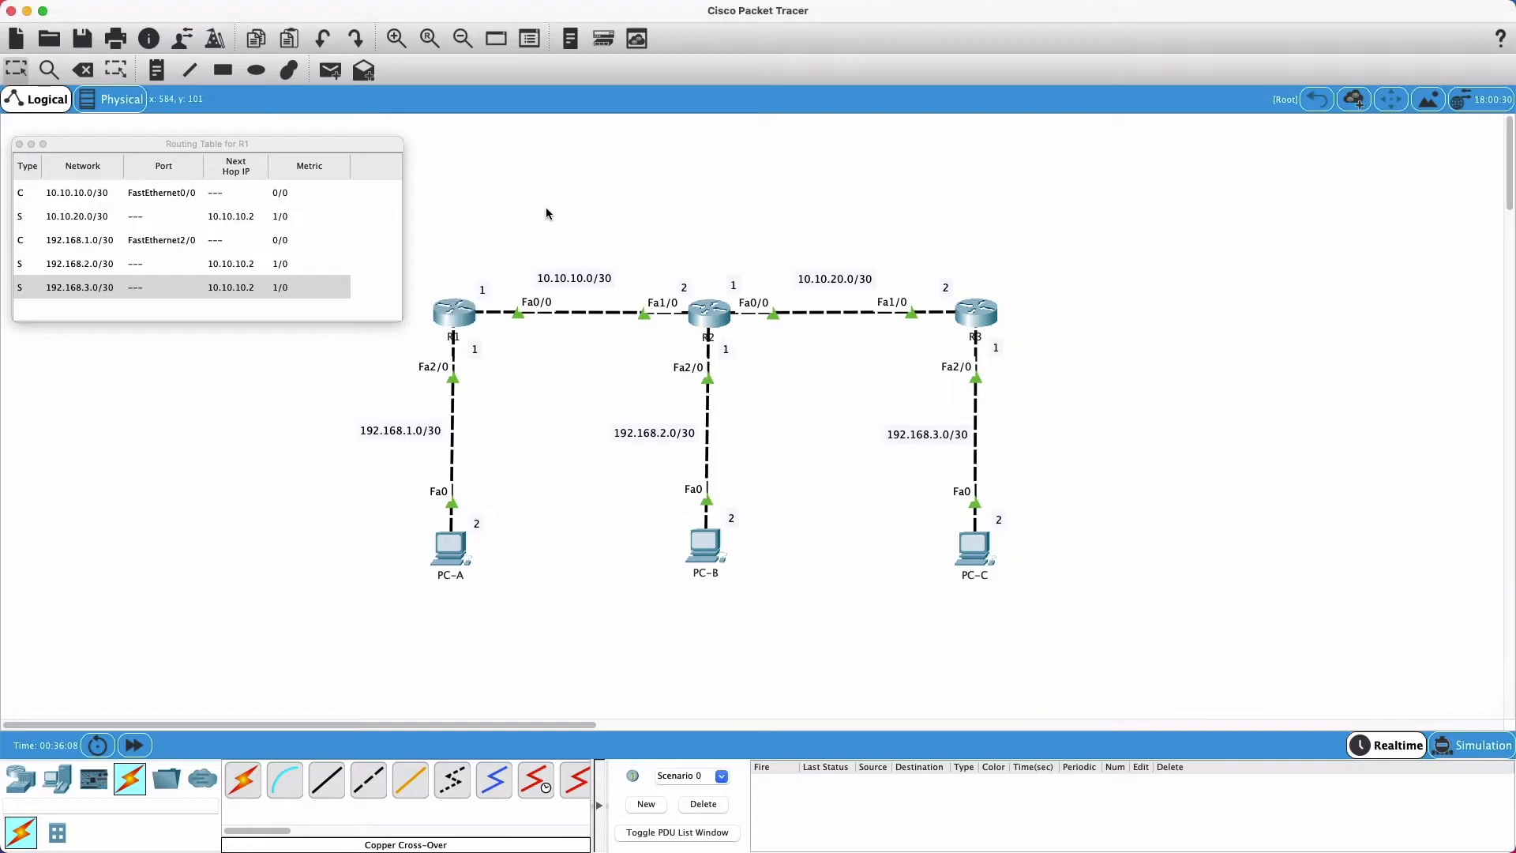
click(19, 144)
drag(530, 224, 613, 367)
drag(794, 232, 867, 360)
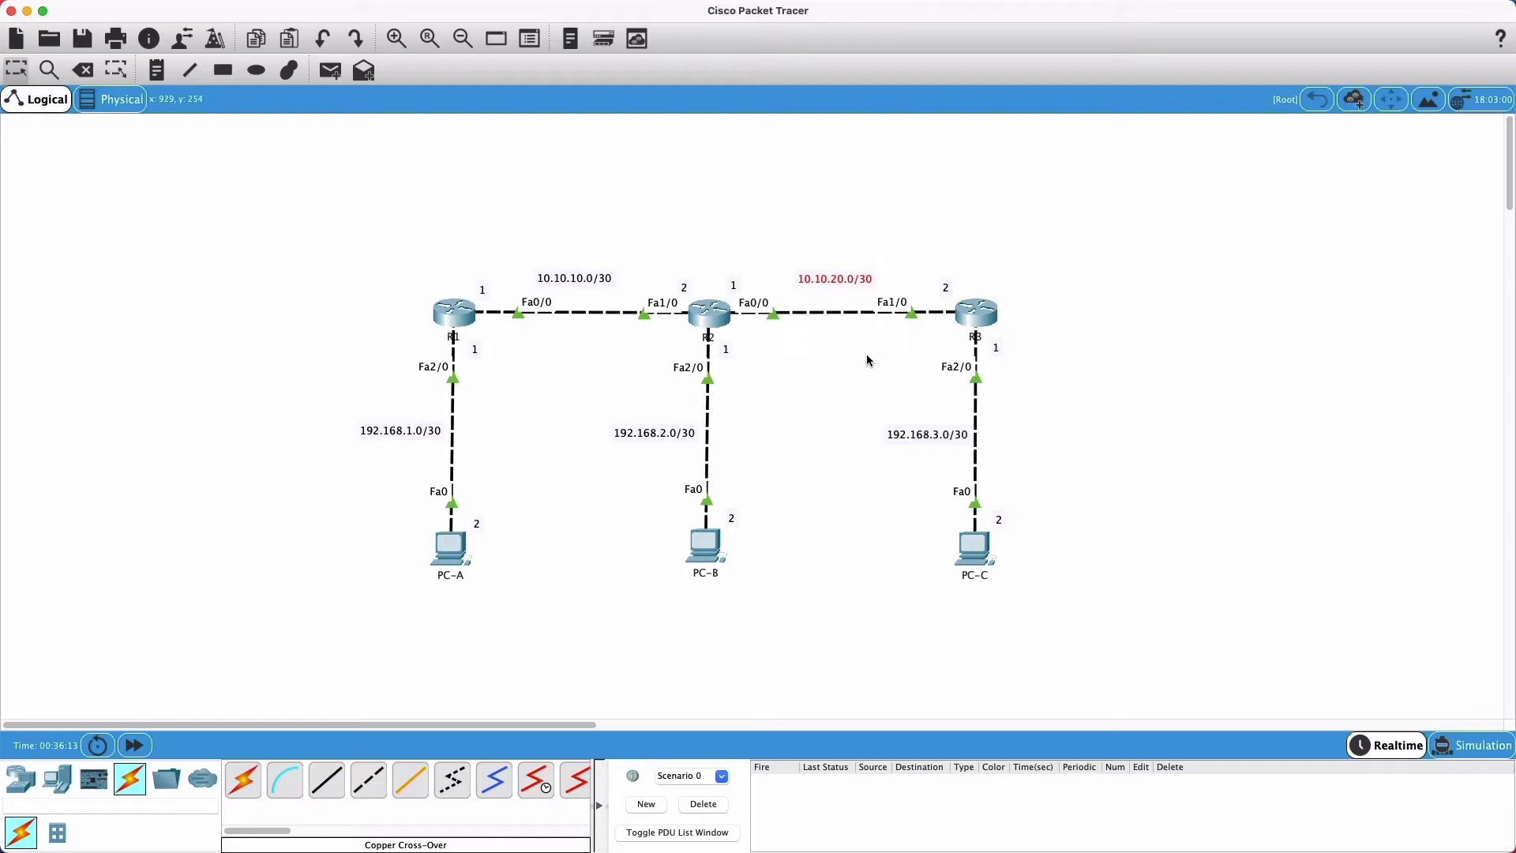
drag(321, 397, 532, 463)
drag(599, 403, 714, 470)
drag(861, 414, 1005, 468)
drag(1177, 643, 313, 221)
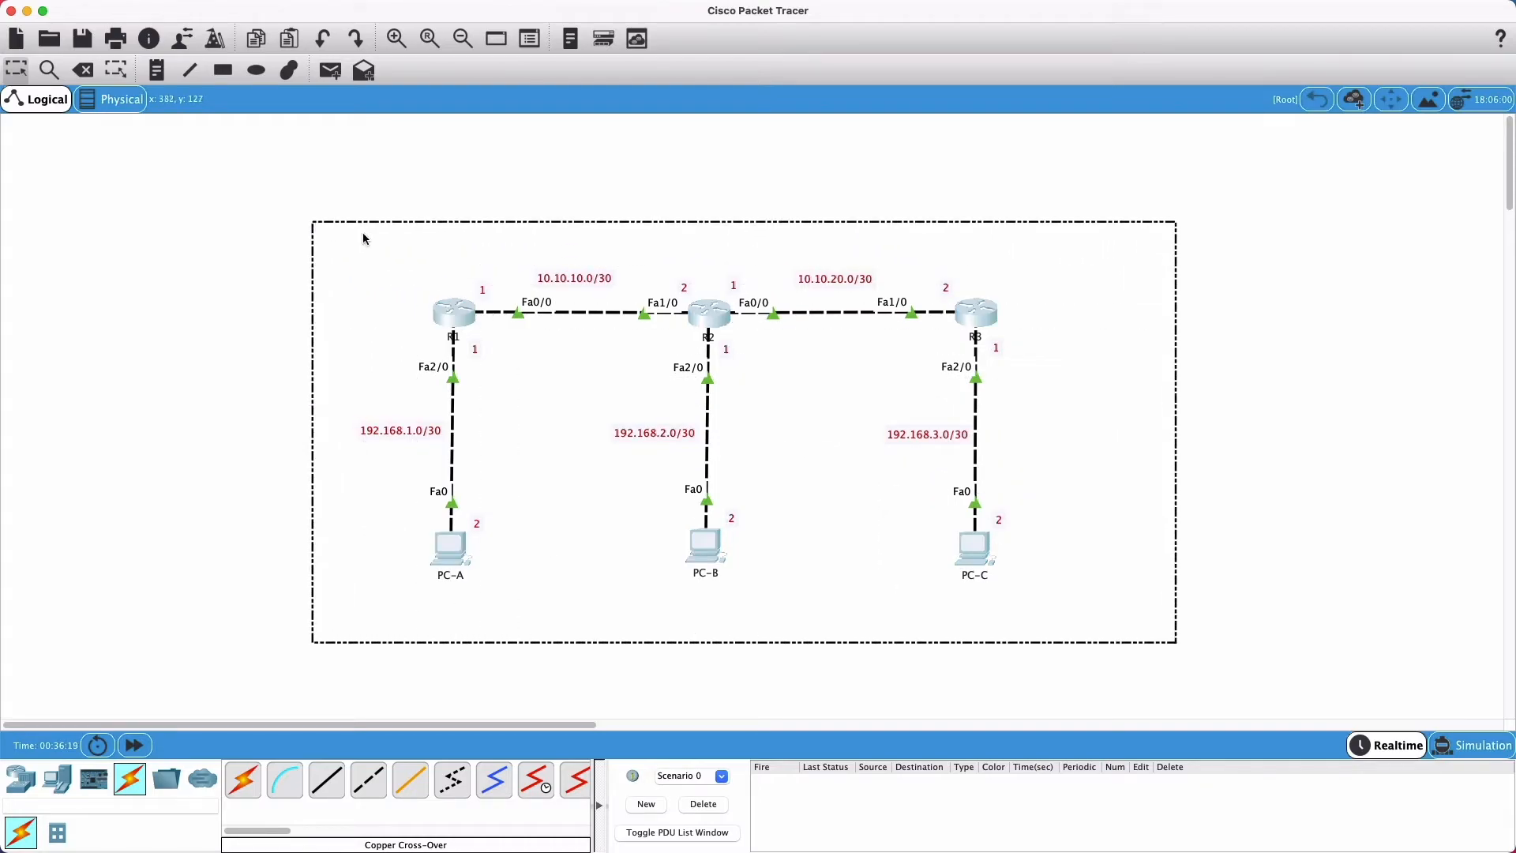
click(372, 255)
Step: Inspect R1's routing table beside the topology and go through its directly connected and static network entries
click(49, 70)
click(454, 314)
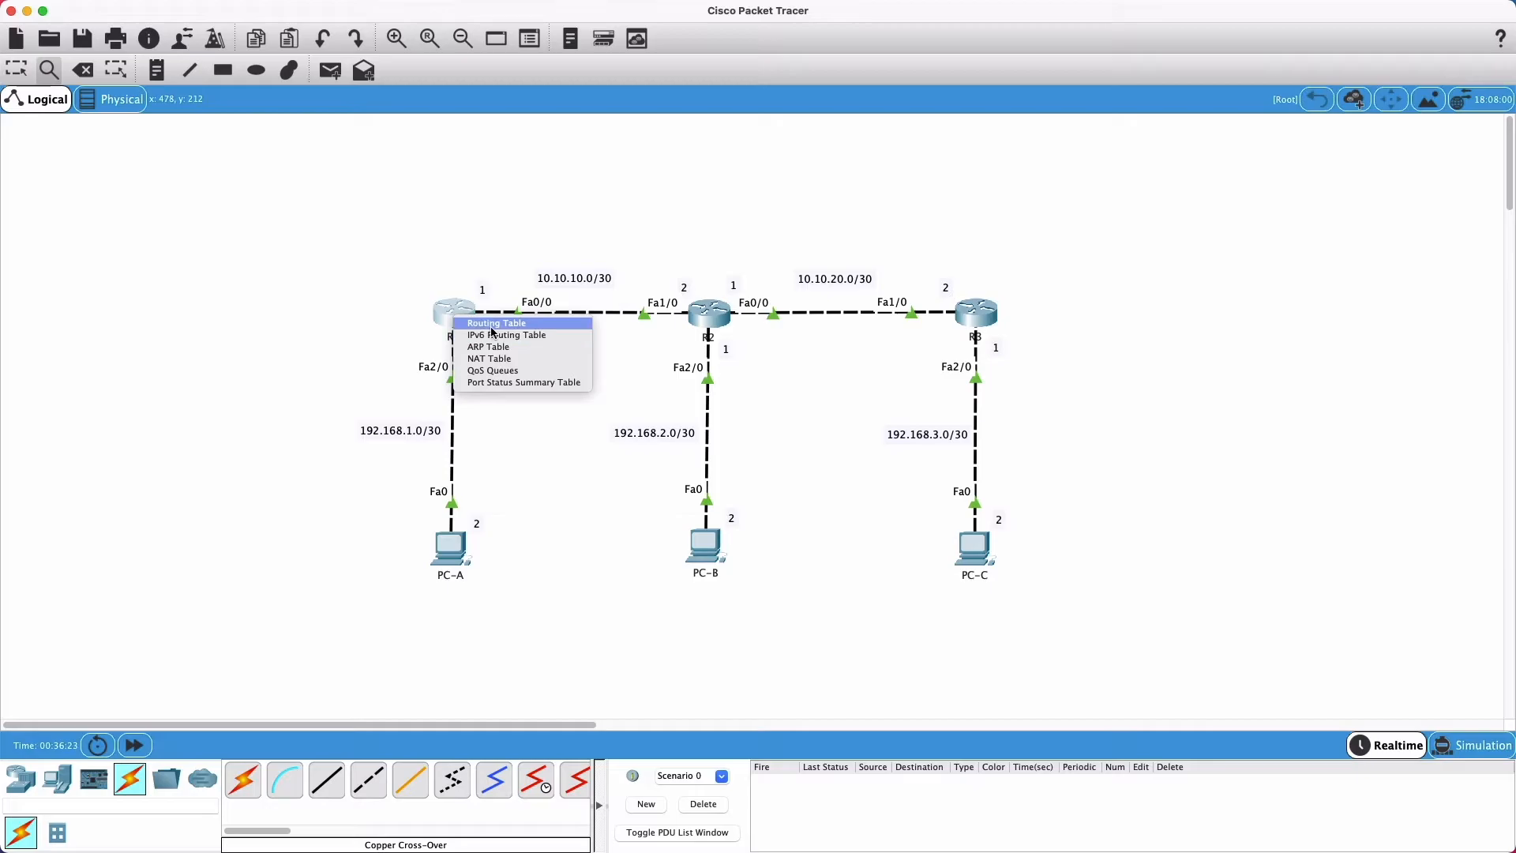
click(491, 327)
drag(5, 392, 1078, 394)
mouse_move(1142, 332)
mouse_down()
mouse_move(1097, 333)
mouse_move(1120, 350)
mouse_up()
drag(1111, 401, 1119, 500)
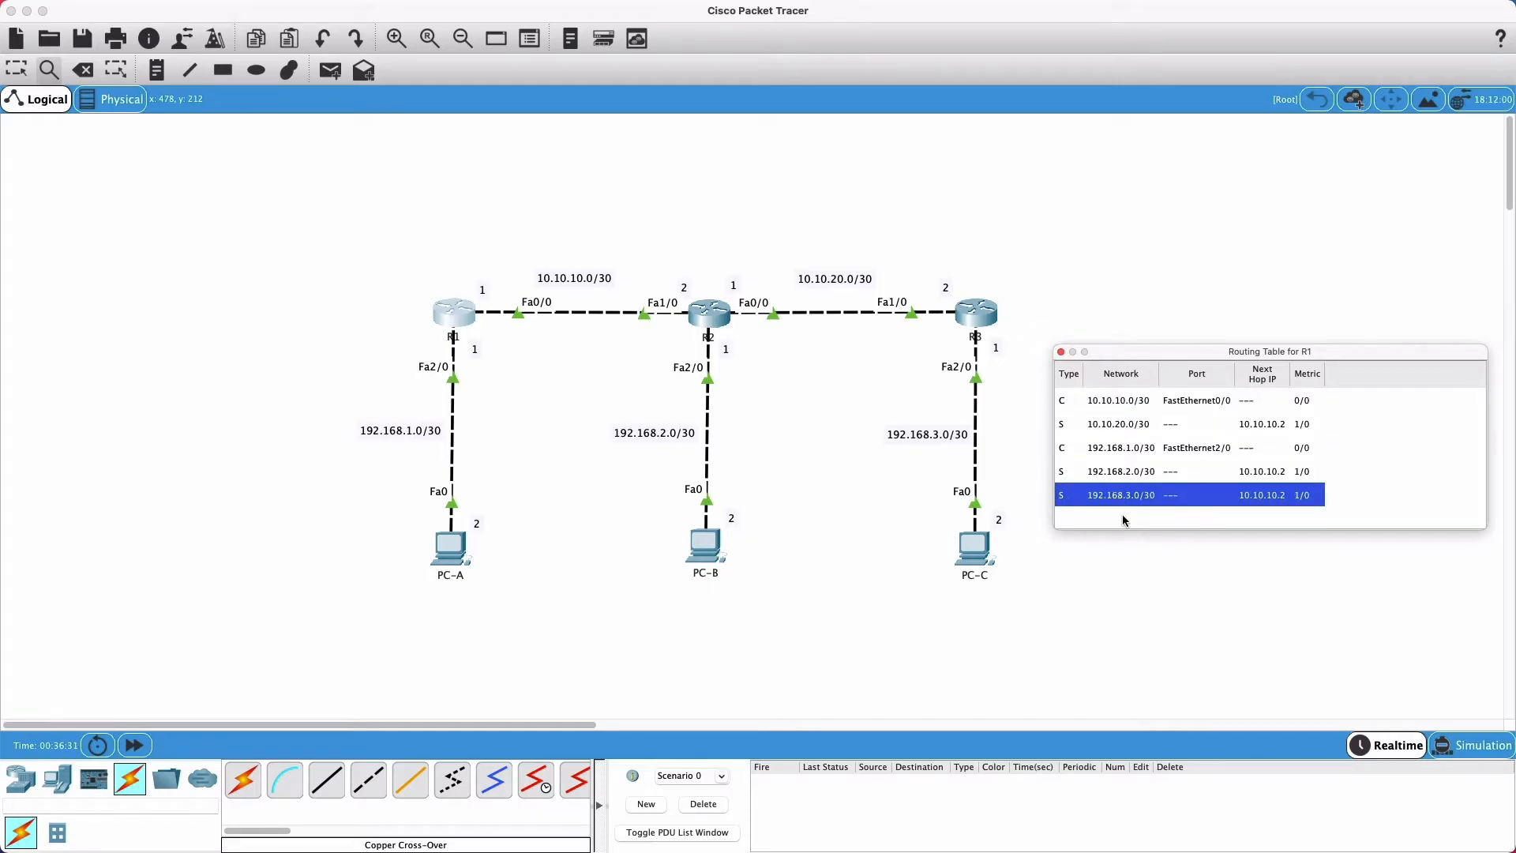
click(1093, 406)
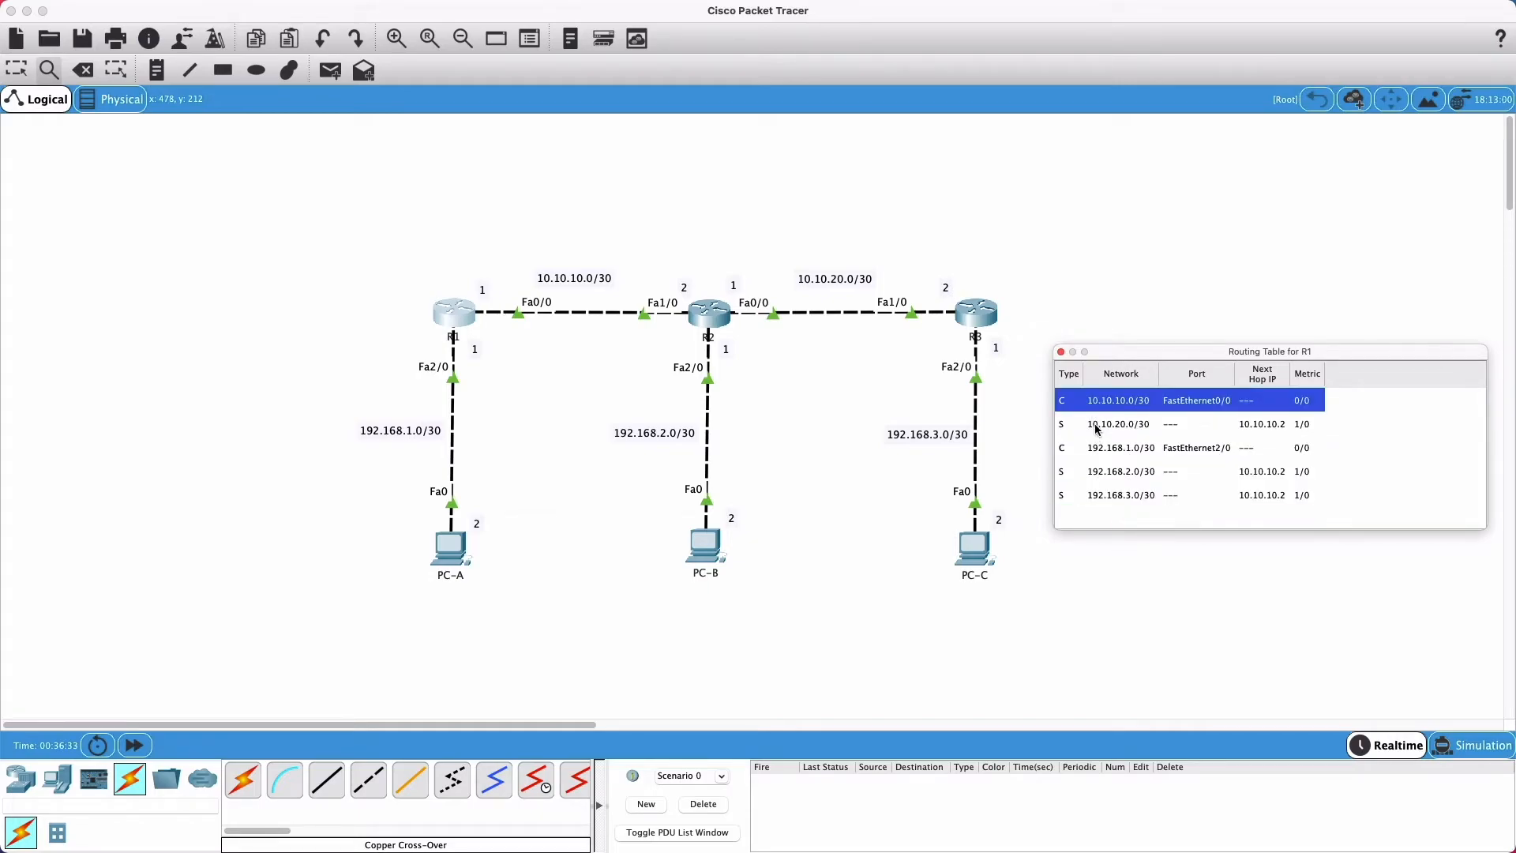
click(1097, 427)
click(1111, 403)
drag(1108, 430, 1091, 526)
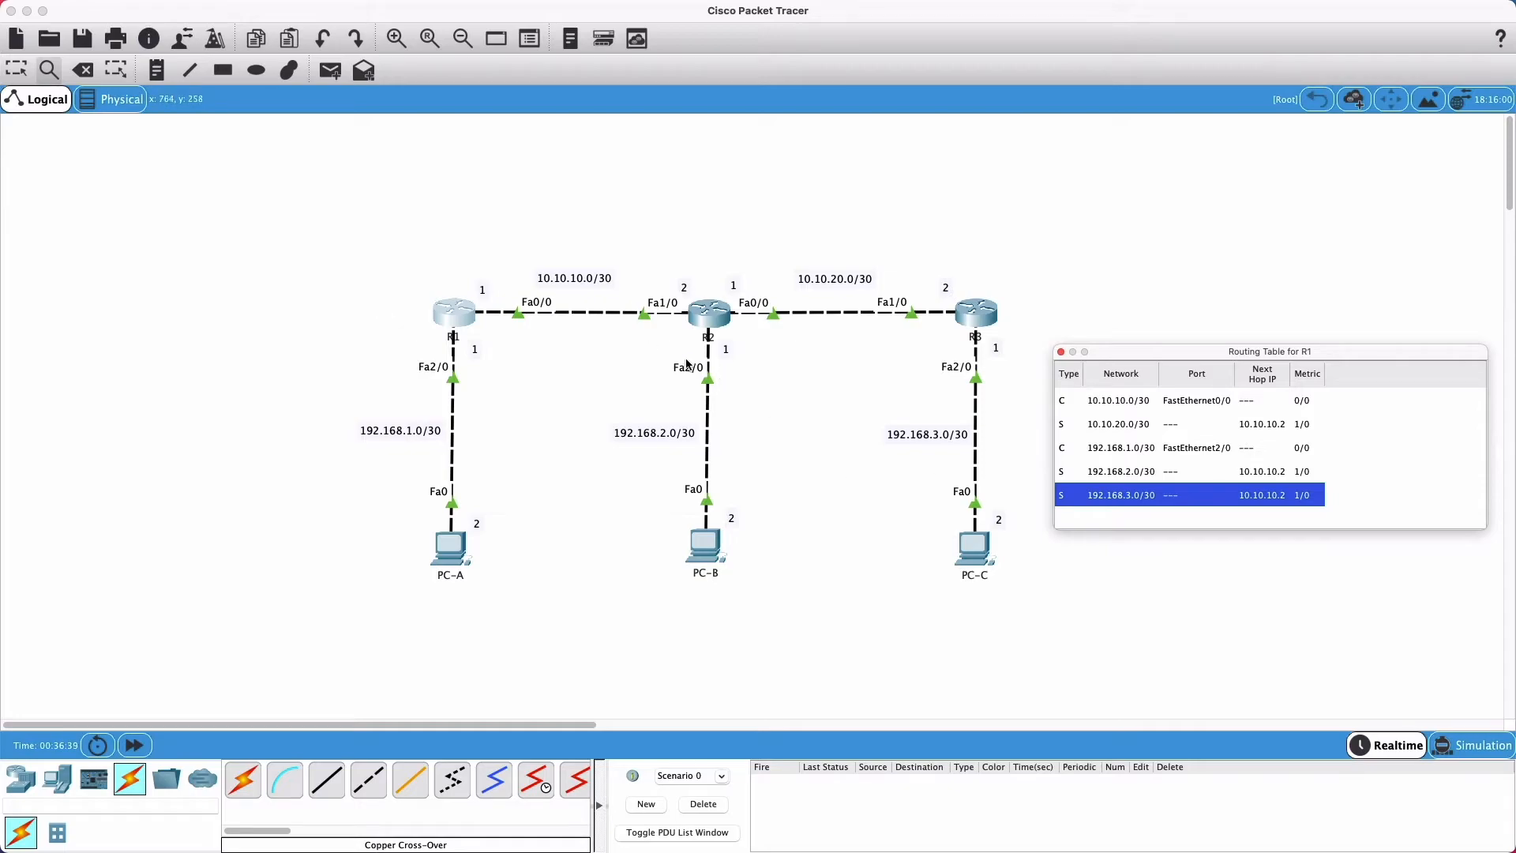
Step: Compare R1's routing table entries with all the networks highlighted in the topology, and close the table
click(307, 222)
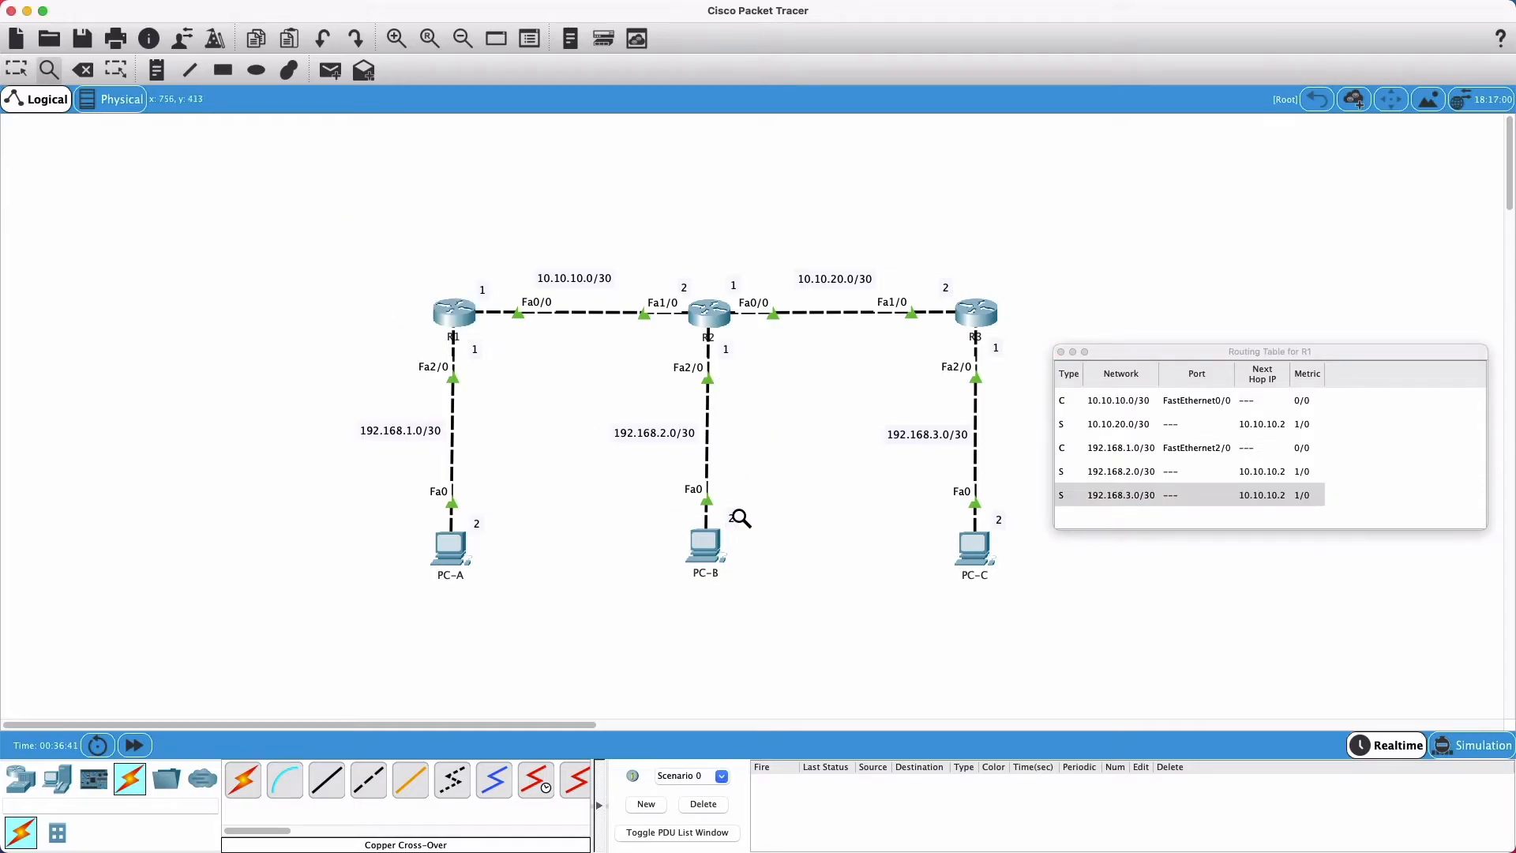
key(Escape)
drag(1031, 636, 339, 249)
click(1124, 448)
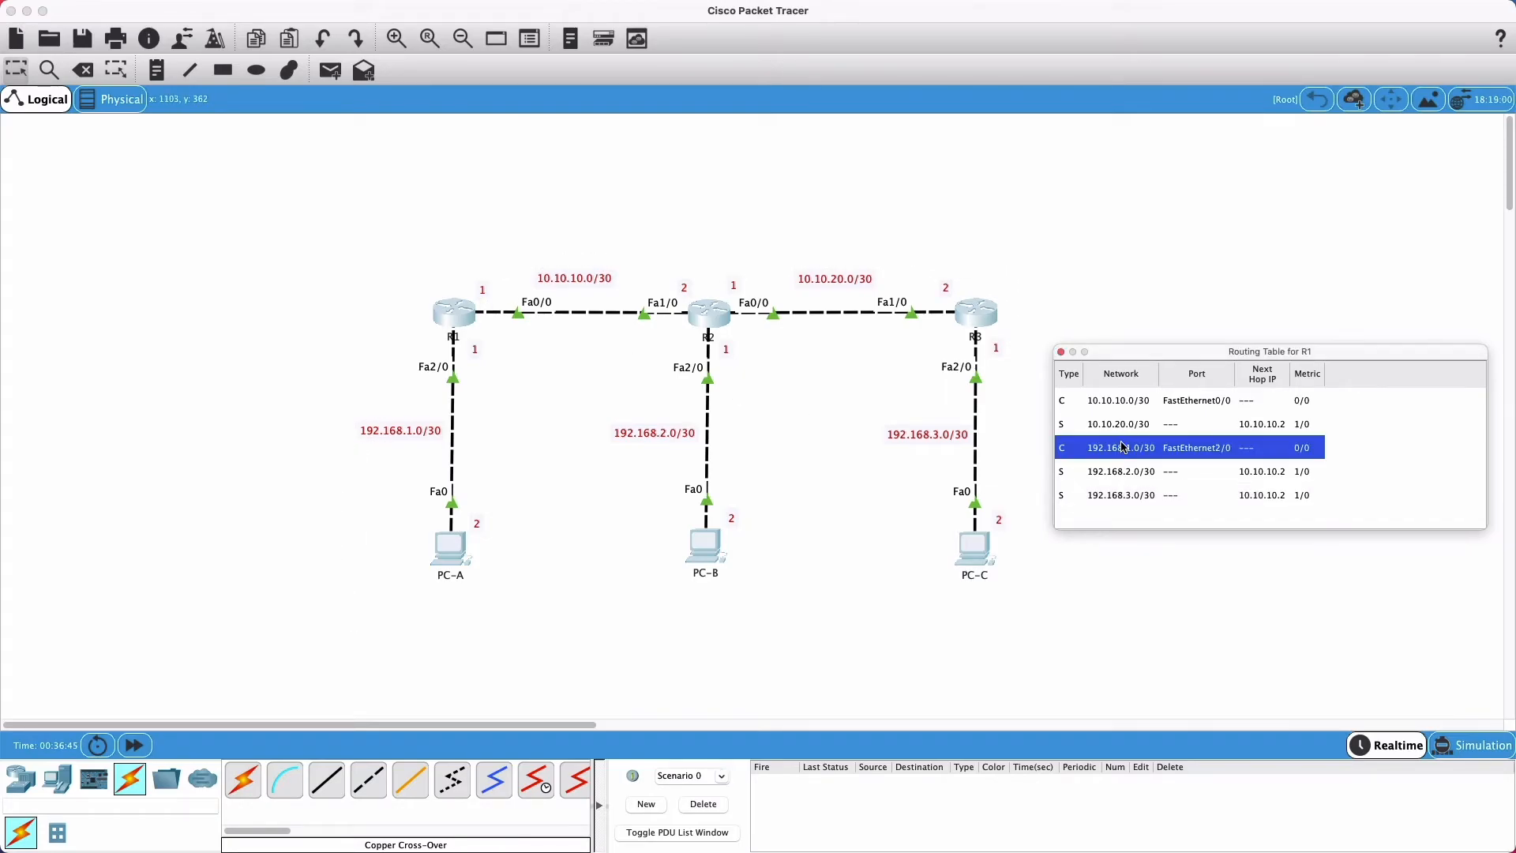
click(1120, 402)
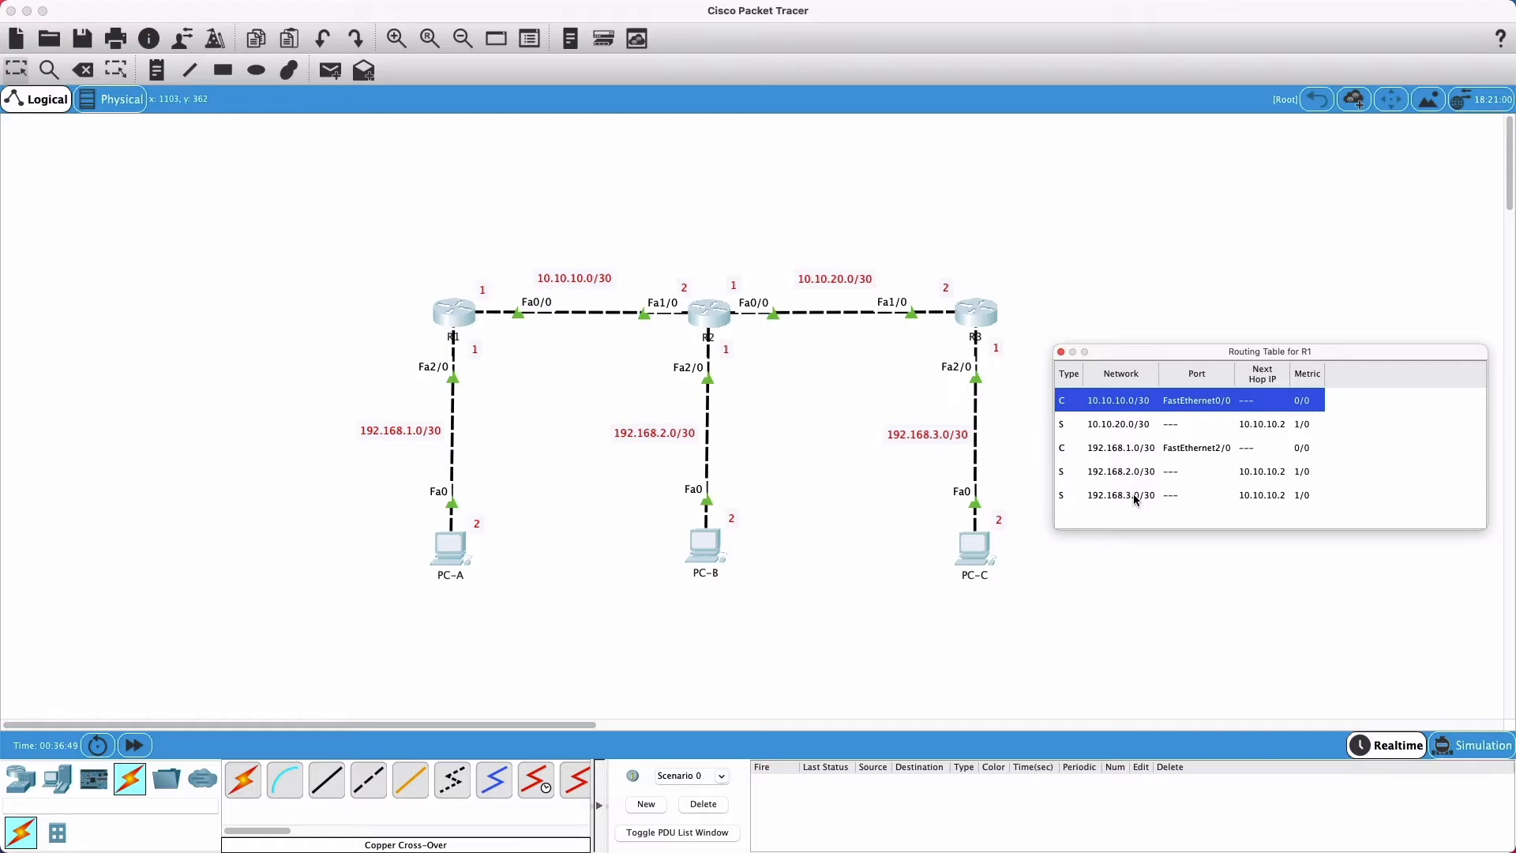
click(1061, 353)
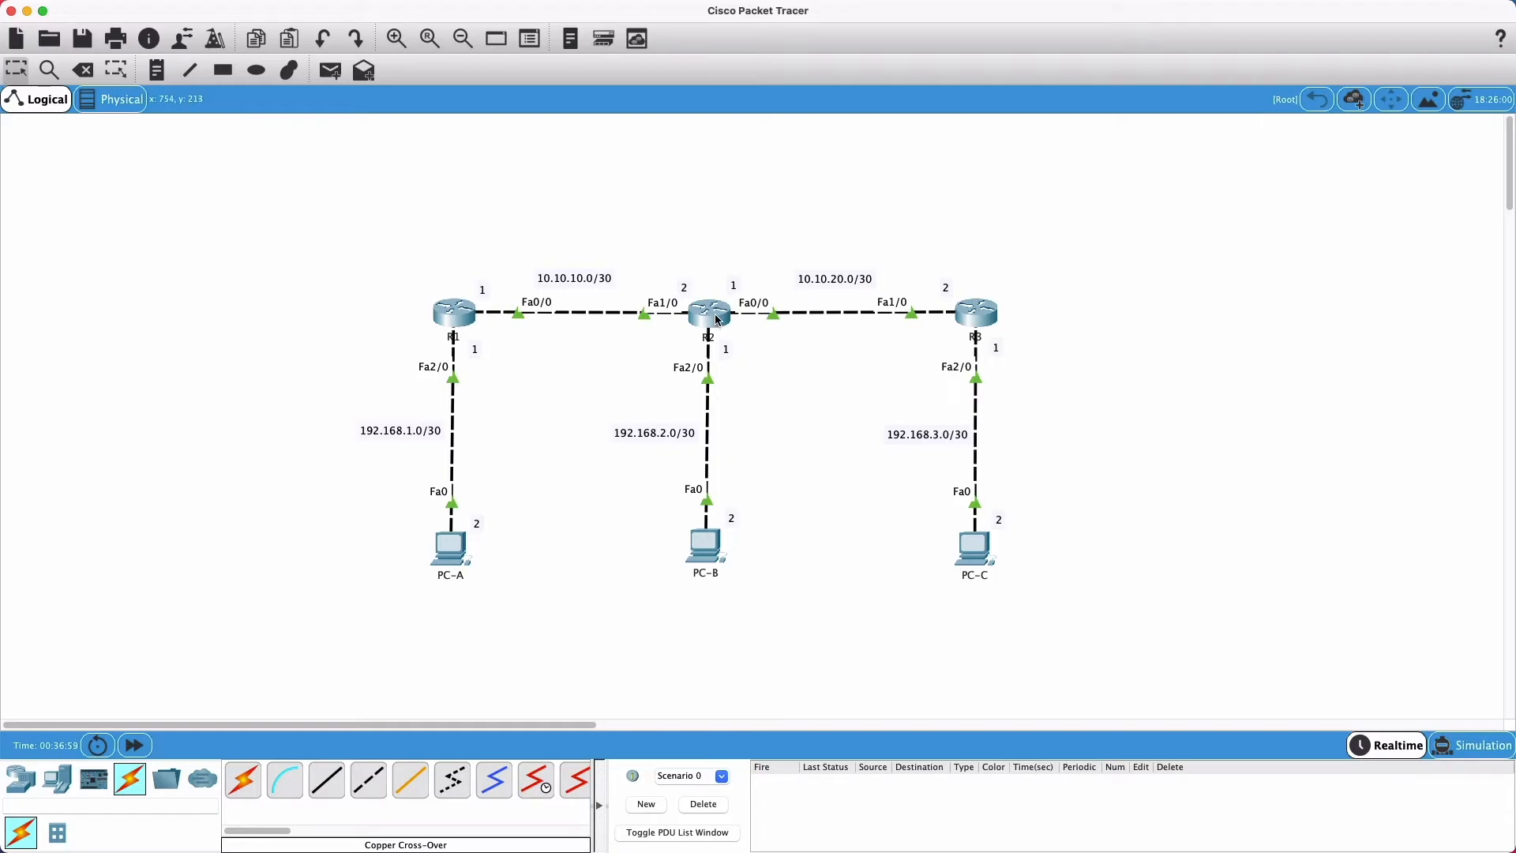
Step: Open the static route settings of R2 and place its window beside the topology
mouse_move(717, 317)
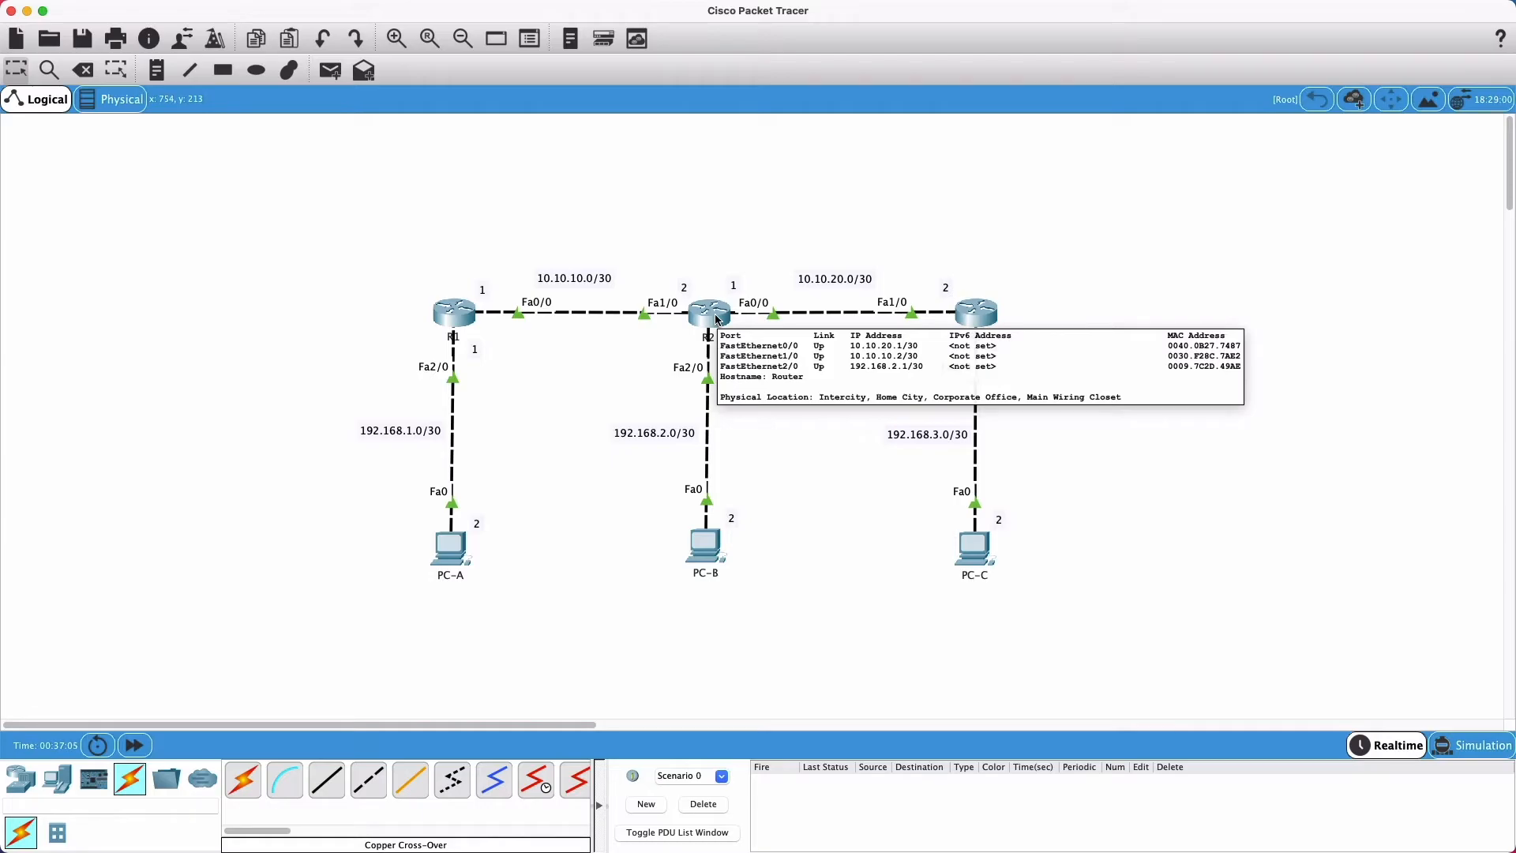
click(717, 317)
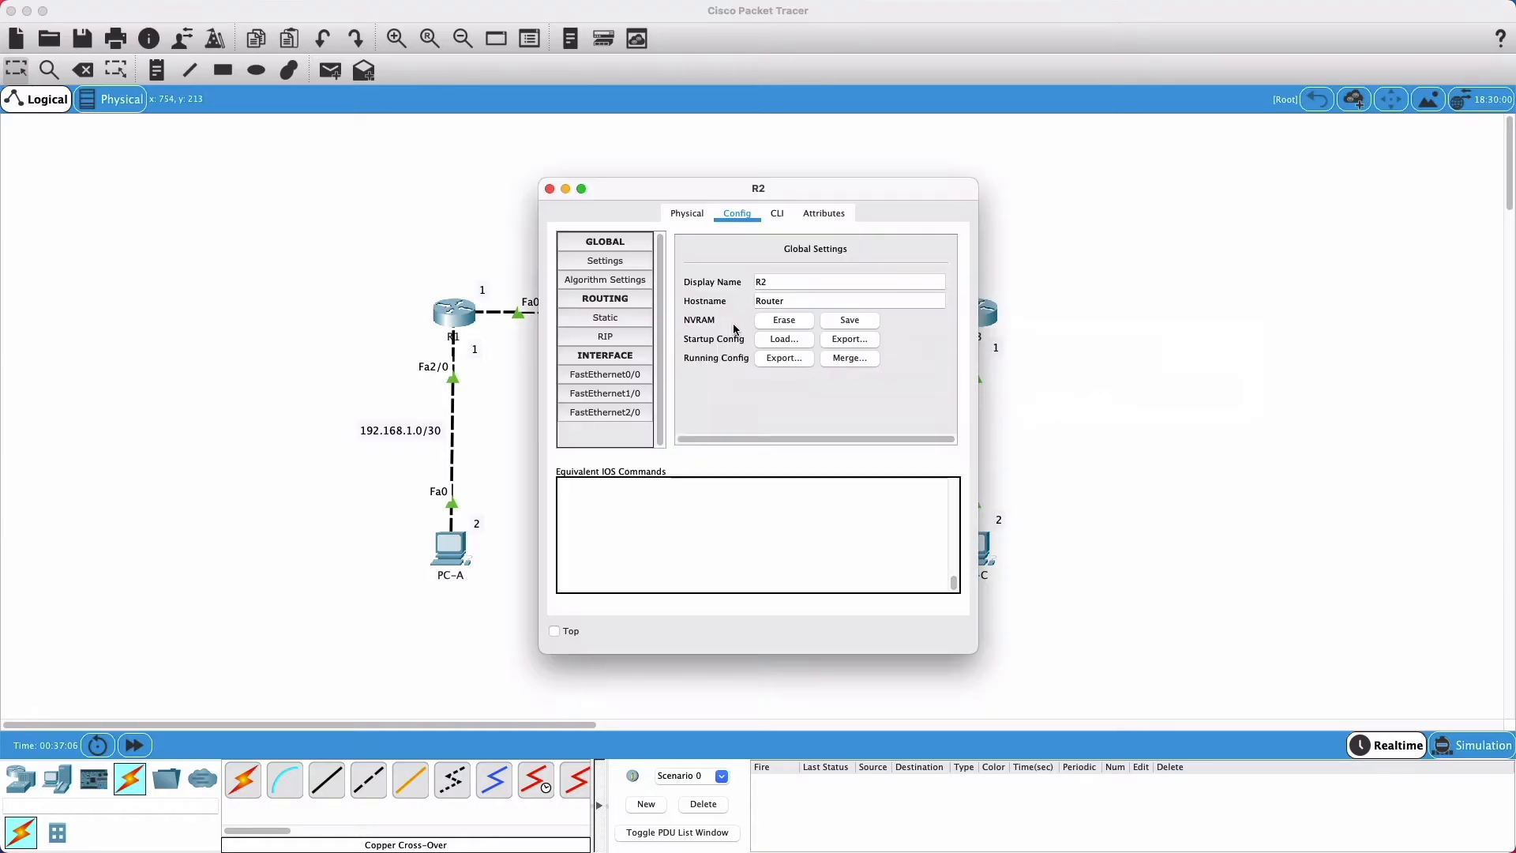
drag(717, 188, 1203, 191)
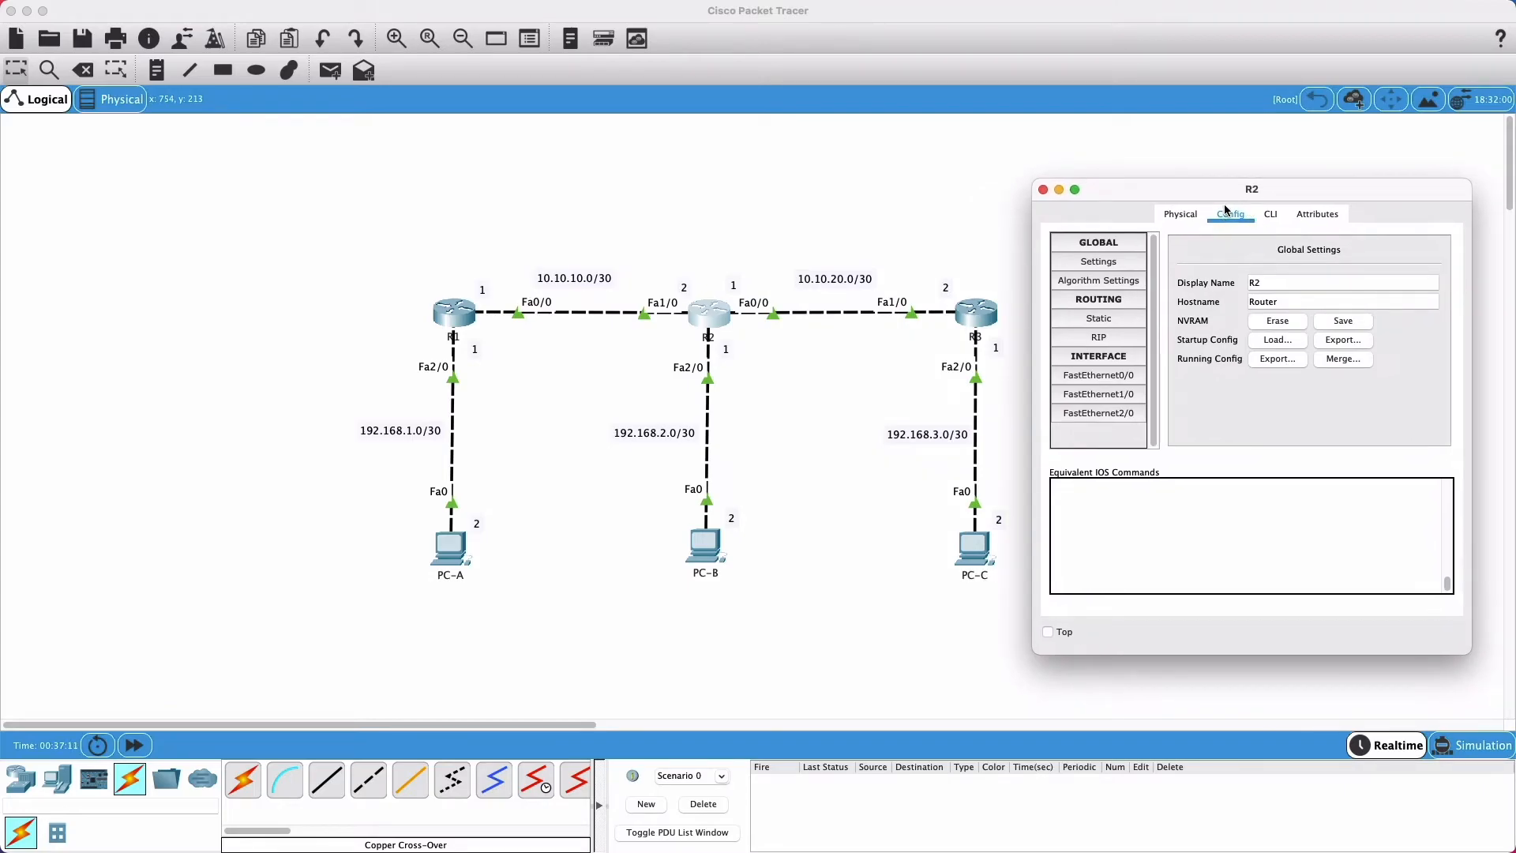
click(1104, 320)
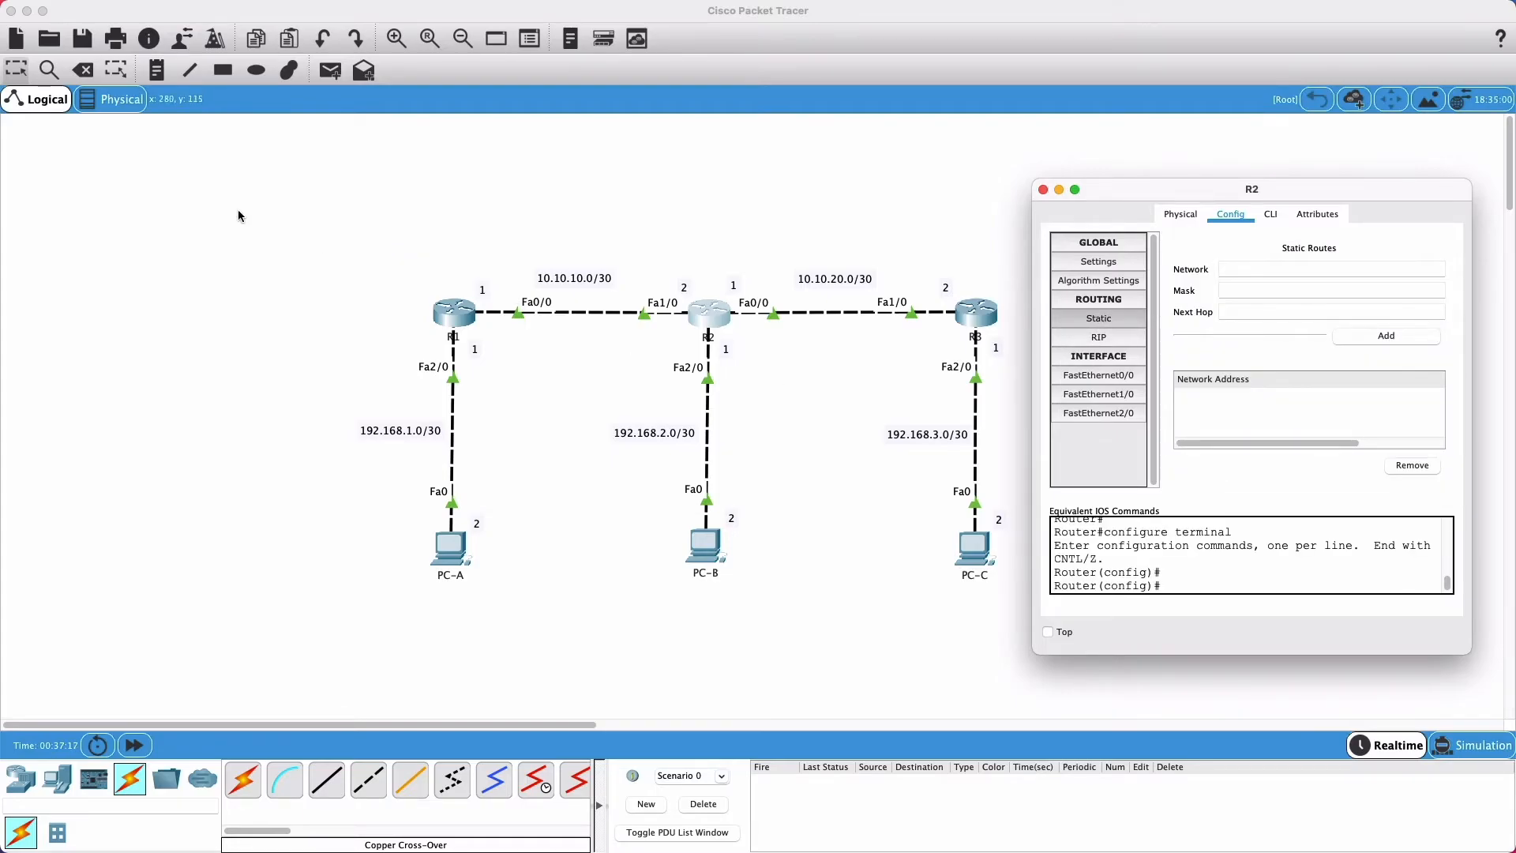
Step: Inspect R2's routing table and place it clear of the topology to read its directly connected networks
click(49, 70)
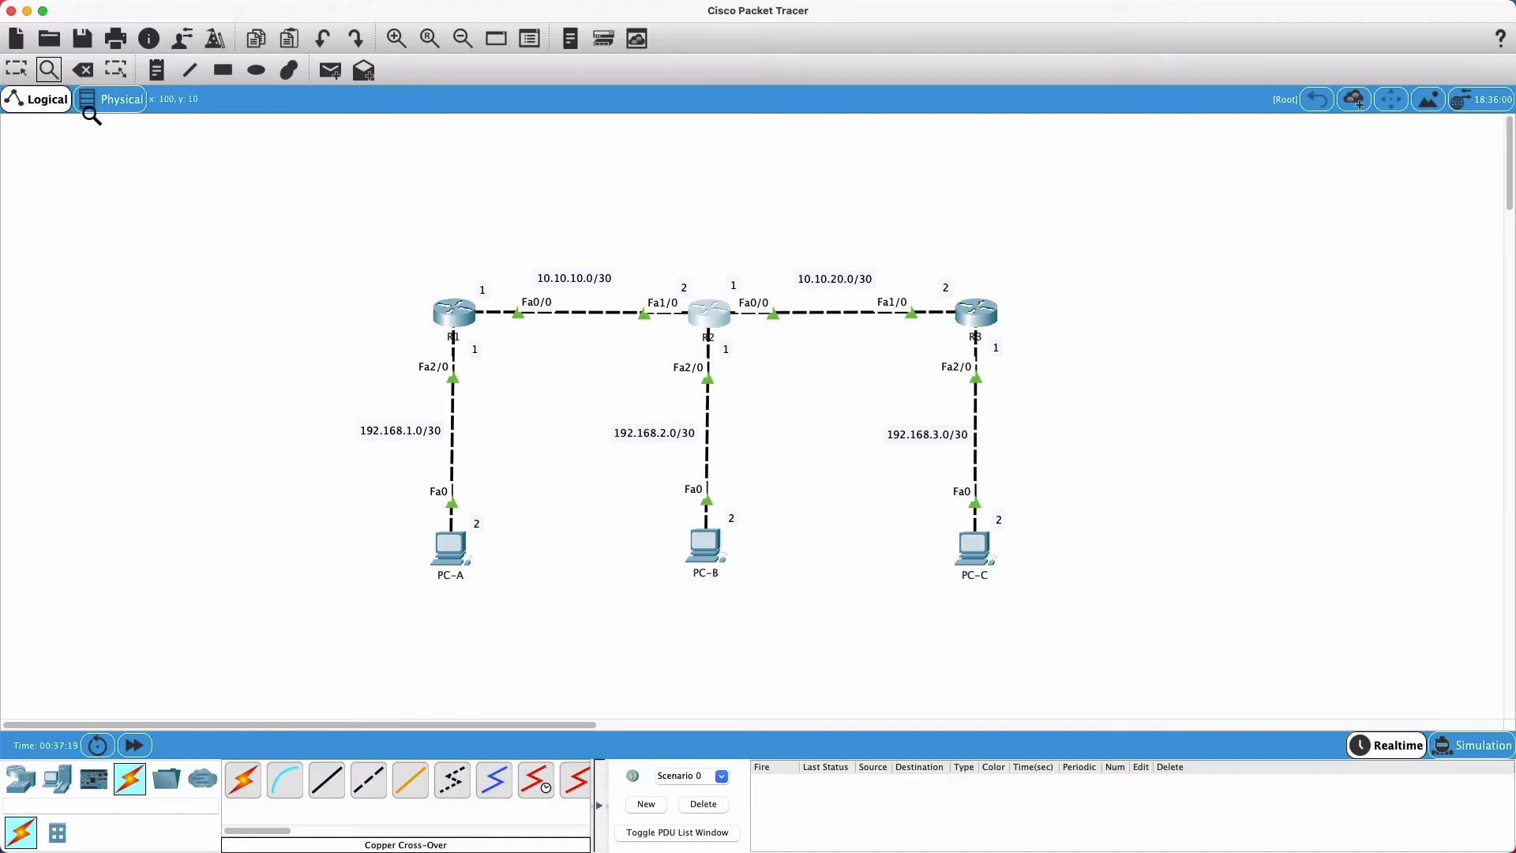
click(708, 321)
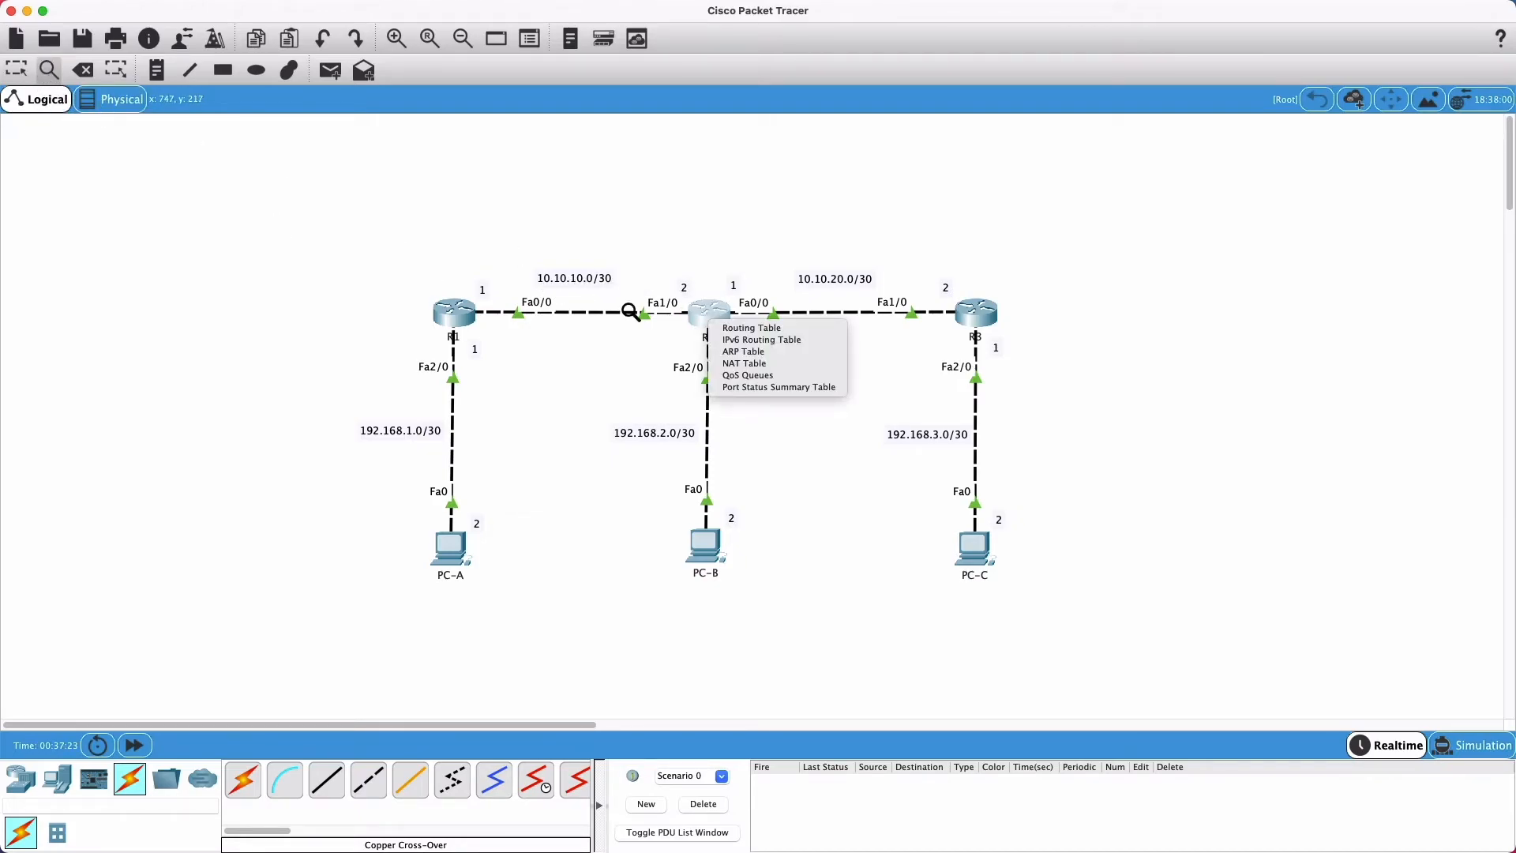
click(754, 328)
drag(4, 366, 1087, 366)
drag(1170, 339, 102, 146)
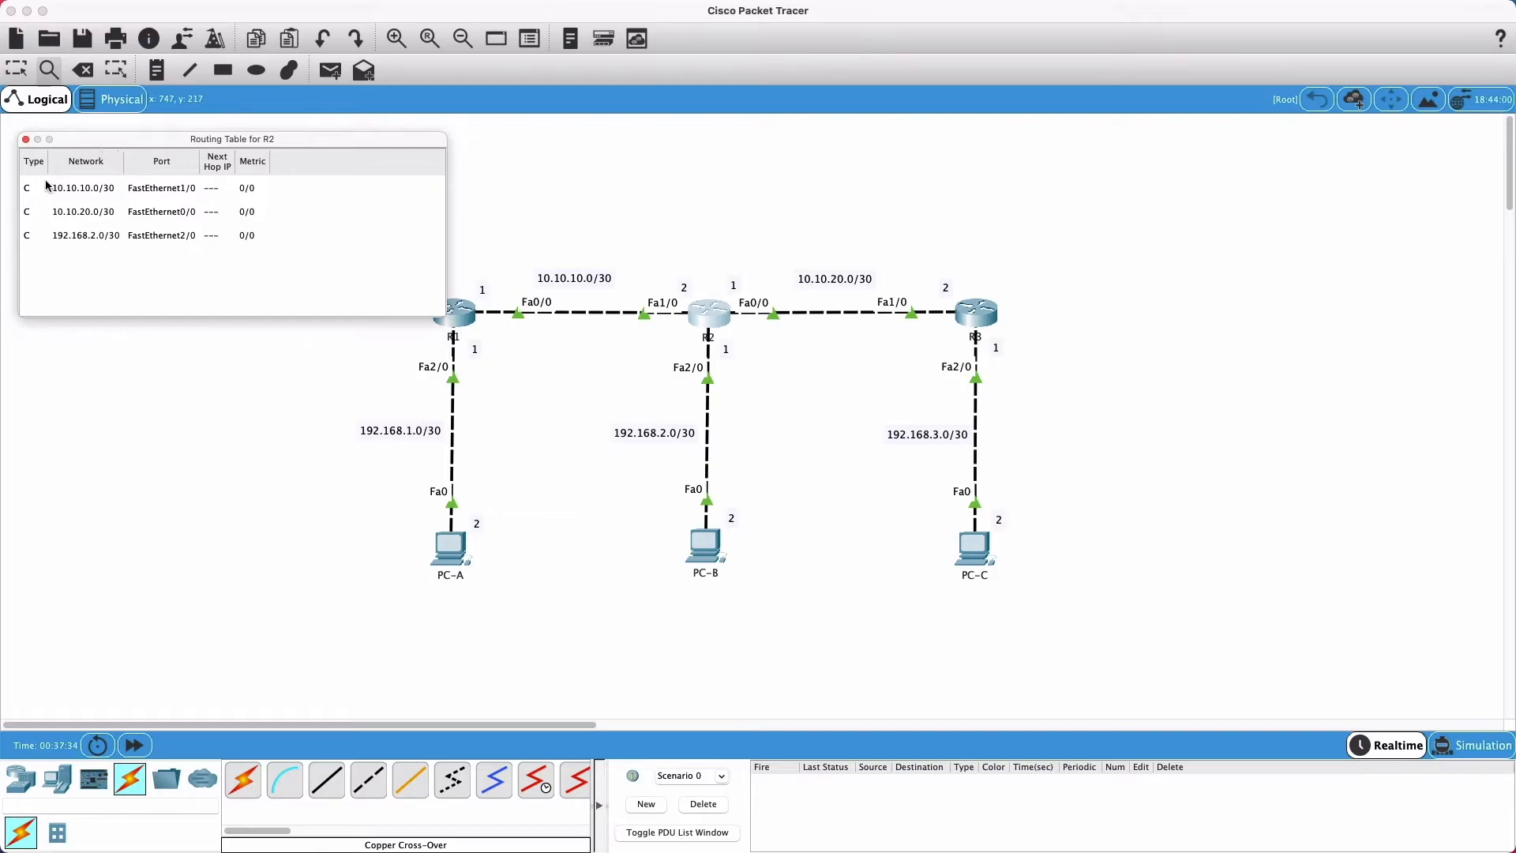
drag(19, 223, 39, 223)
mouse_move(132, 139)
mouse_down()
mouse_move(121, 205)
mouse_move(120, 144)
mouse_up()
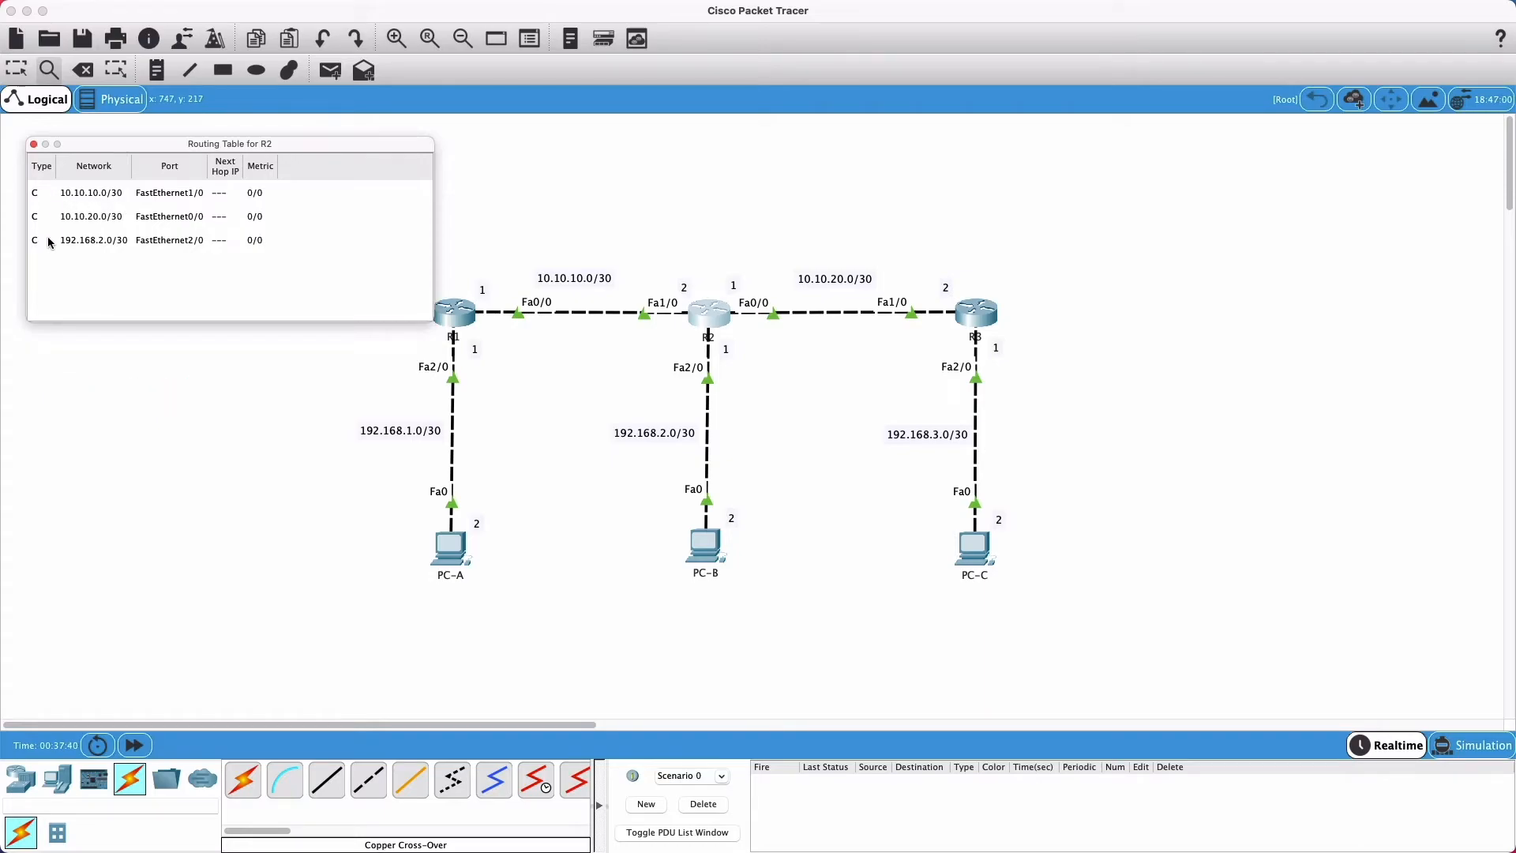
drag(100, 145, 83, 133)
Step: Highlight R2's three directly connected links in the topology, and PC-A and PC-C on the remote networks
click(706, 314)
drag(752, 265, 415, 353)
drag(658, 249, 1044, 375)
drag(662, 262, 758, 616)
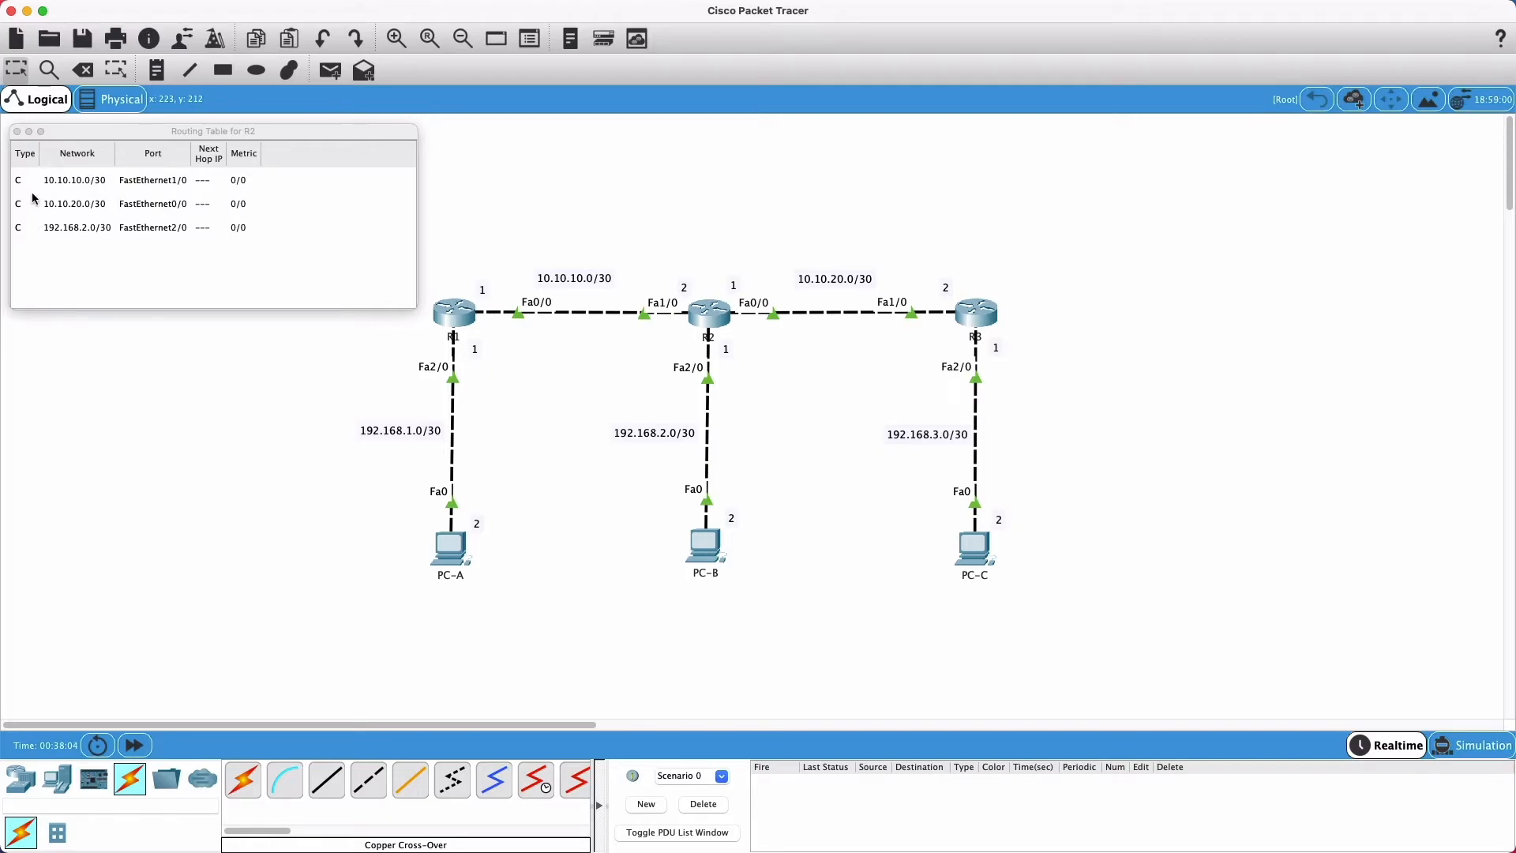
drag(390, 519, 532, 630)
drag(948, 526, 1060, 594)
click(1059, 594)
Step: Add a static route on R2 to network 192.168.1.0 with mask 255.255.255.252 and next hop 10.10.10.1
mouse_move(721, 320)
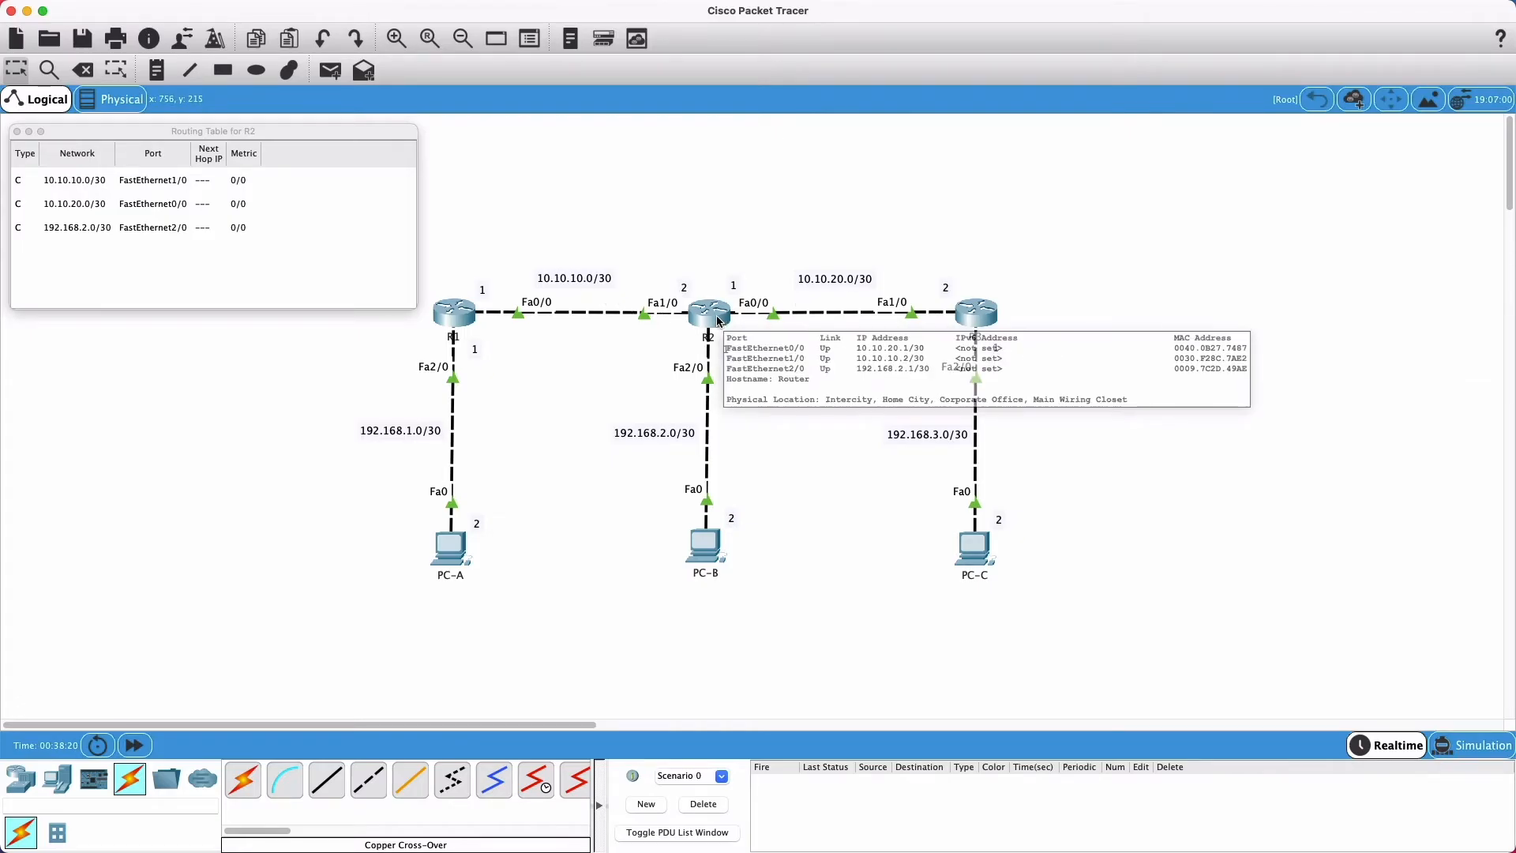
click(719, 319)
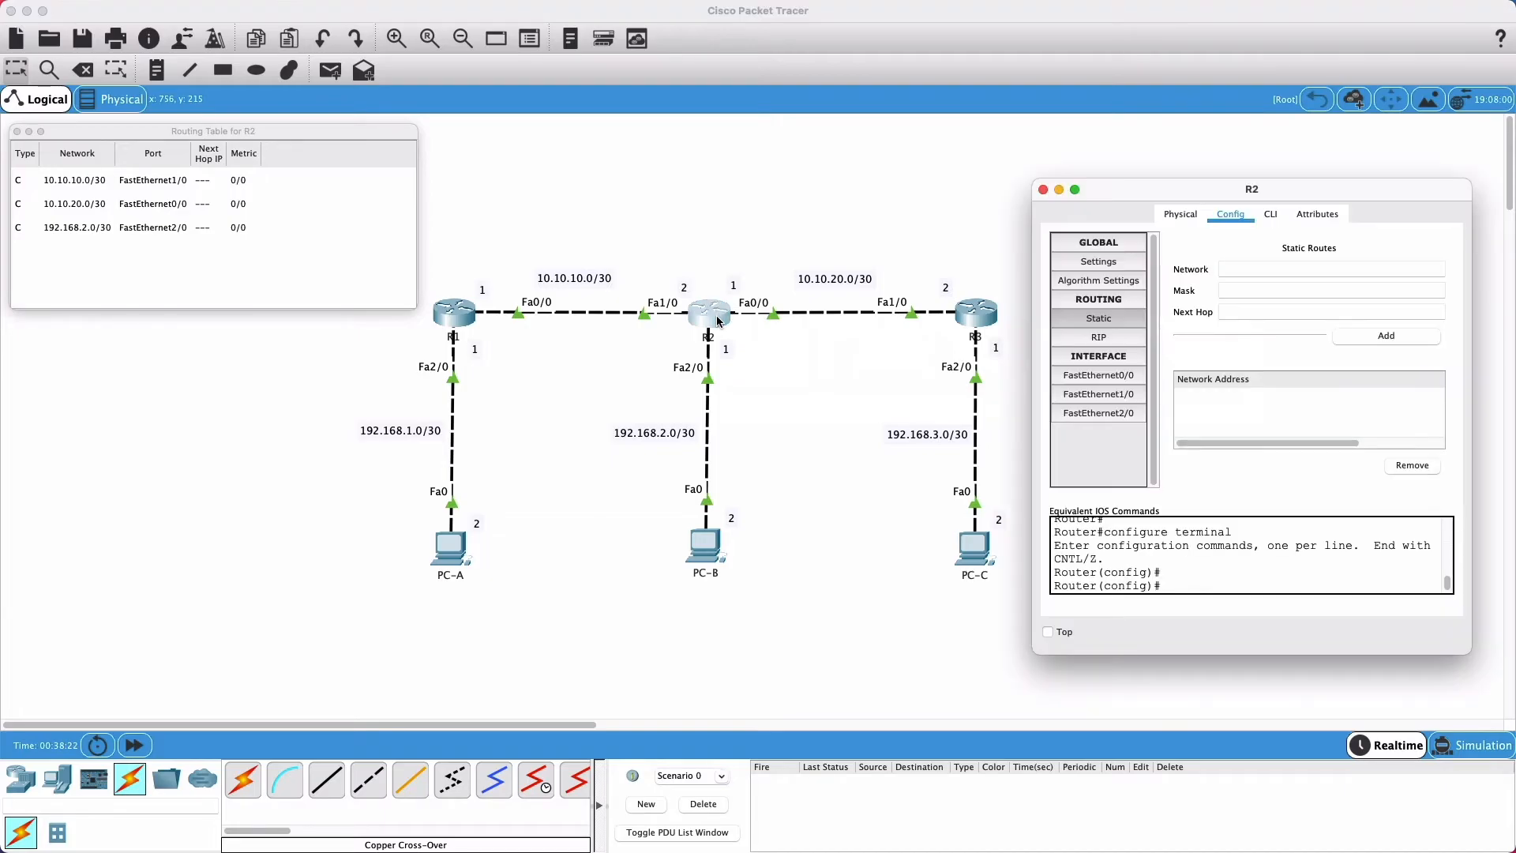
click(1106, 320)
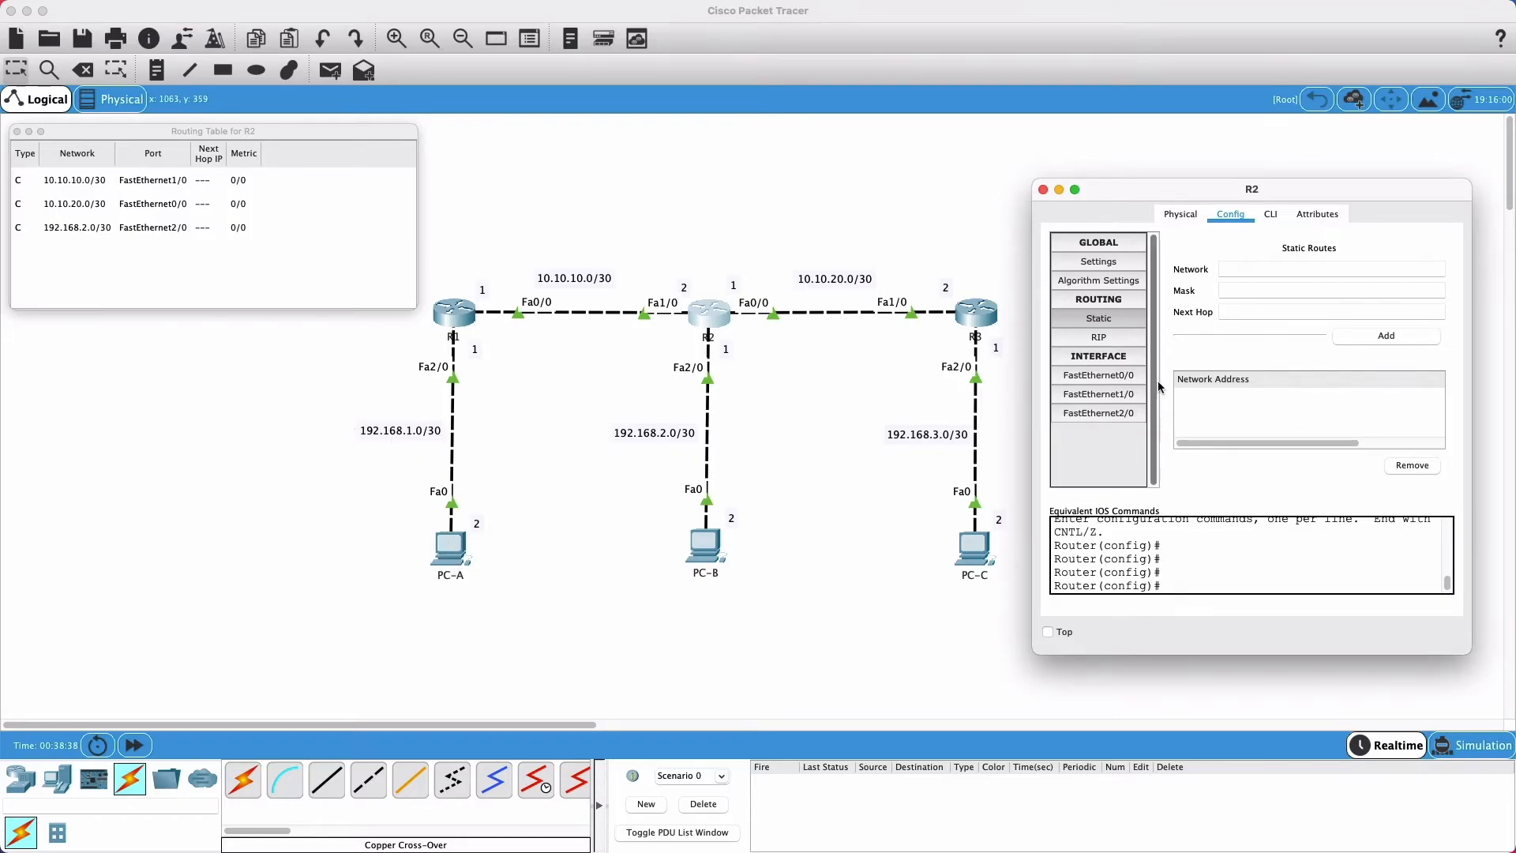
click(1254, 270)
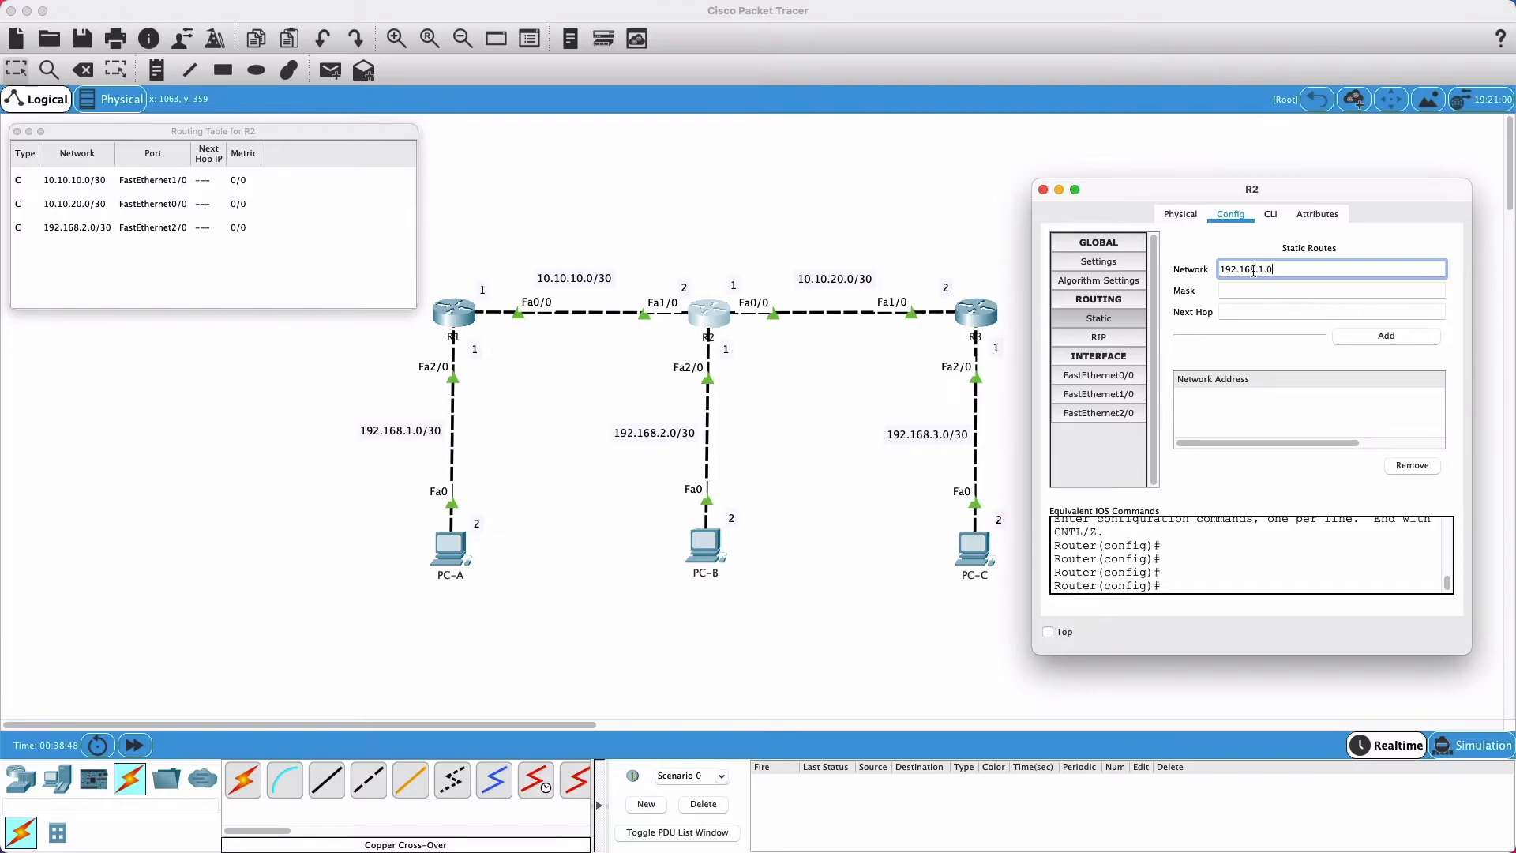
click(1268, 292)
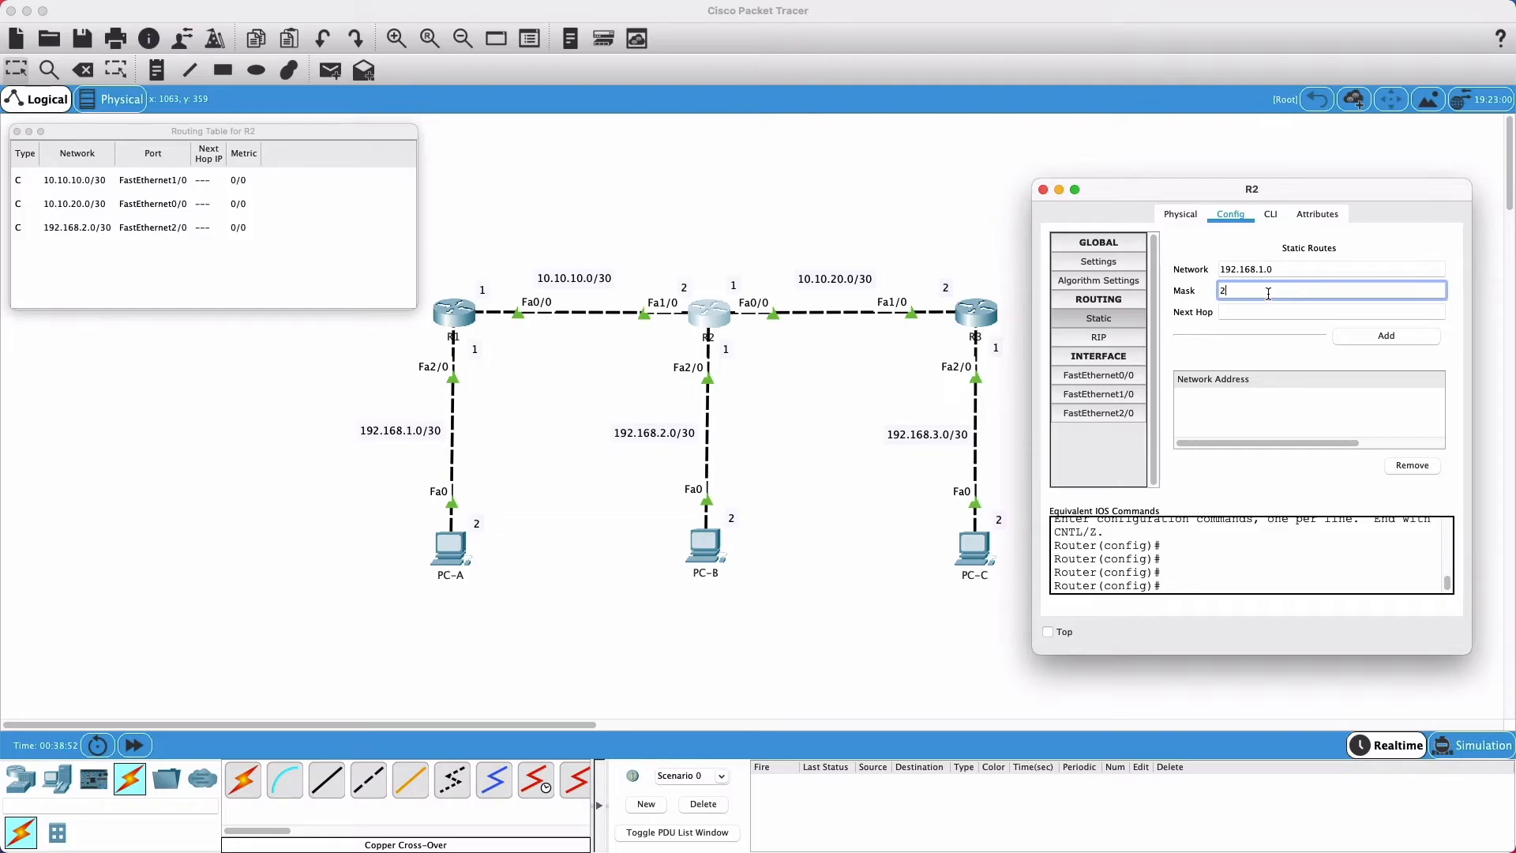
text(255.255.252)
click(1270, 311)
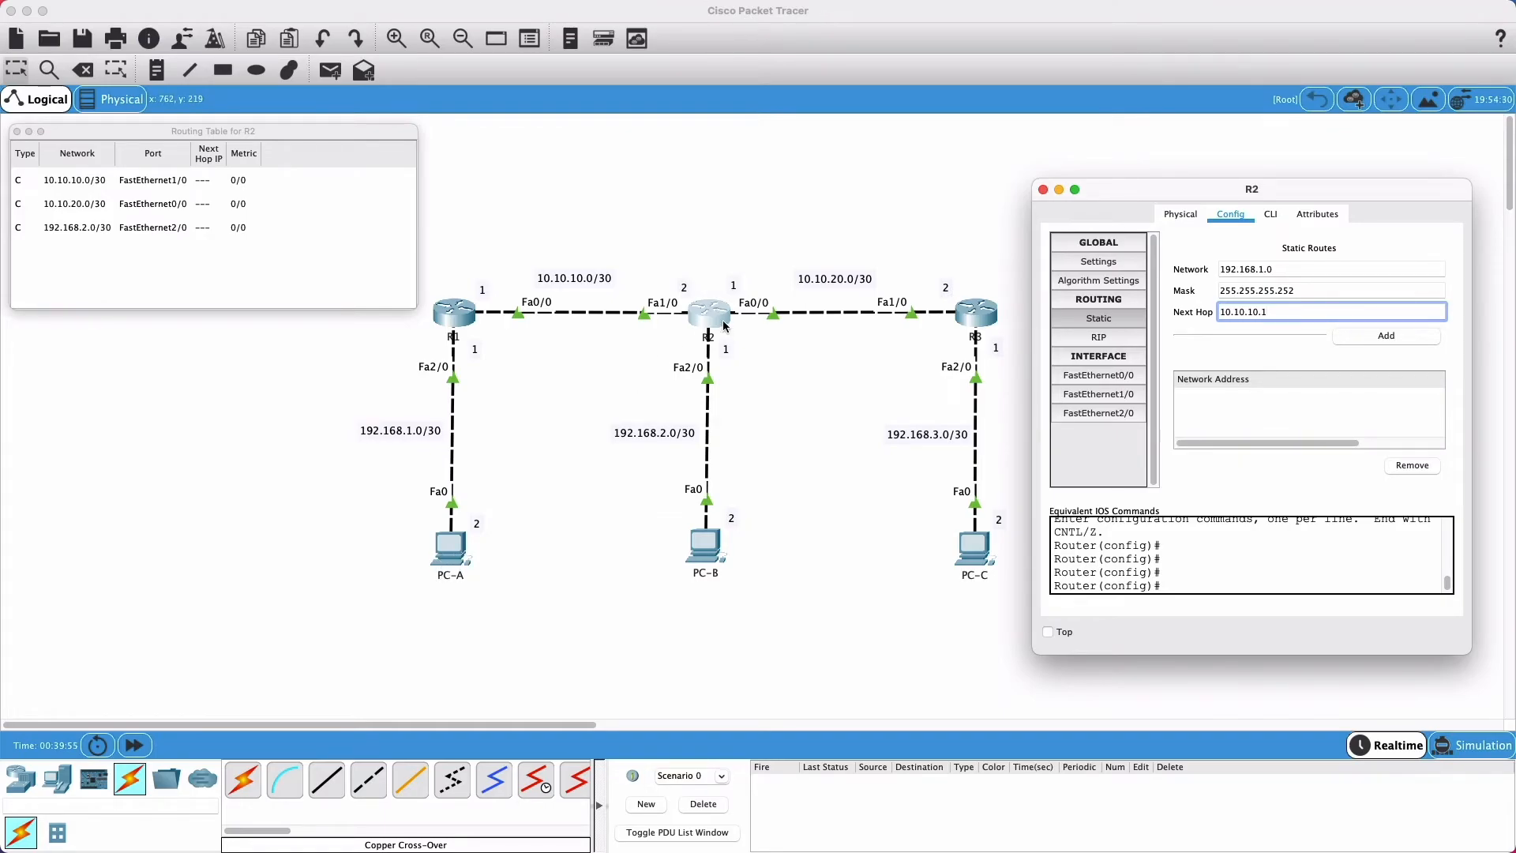
click(1392, 339)
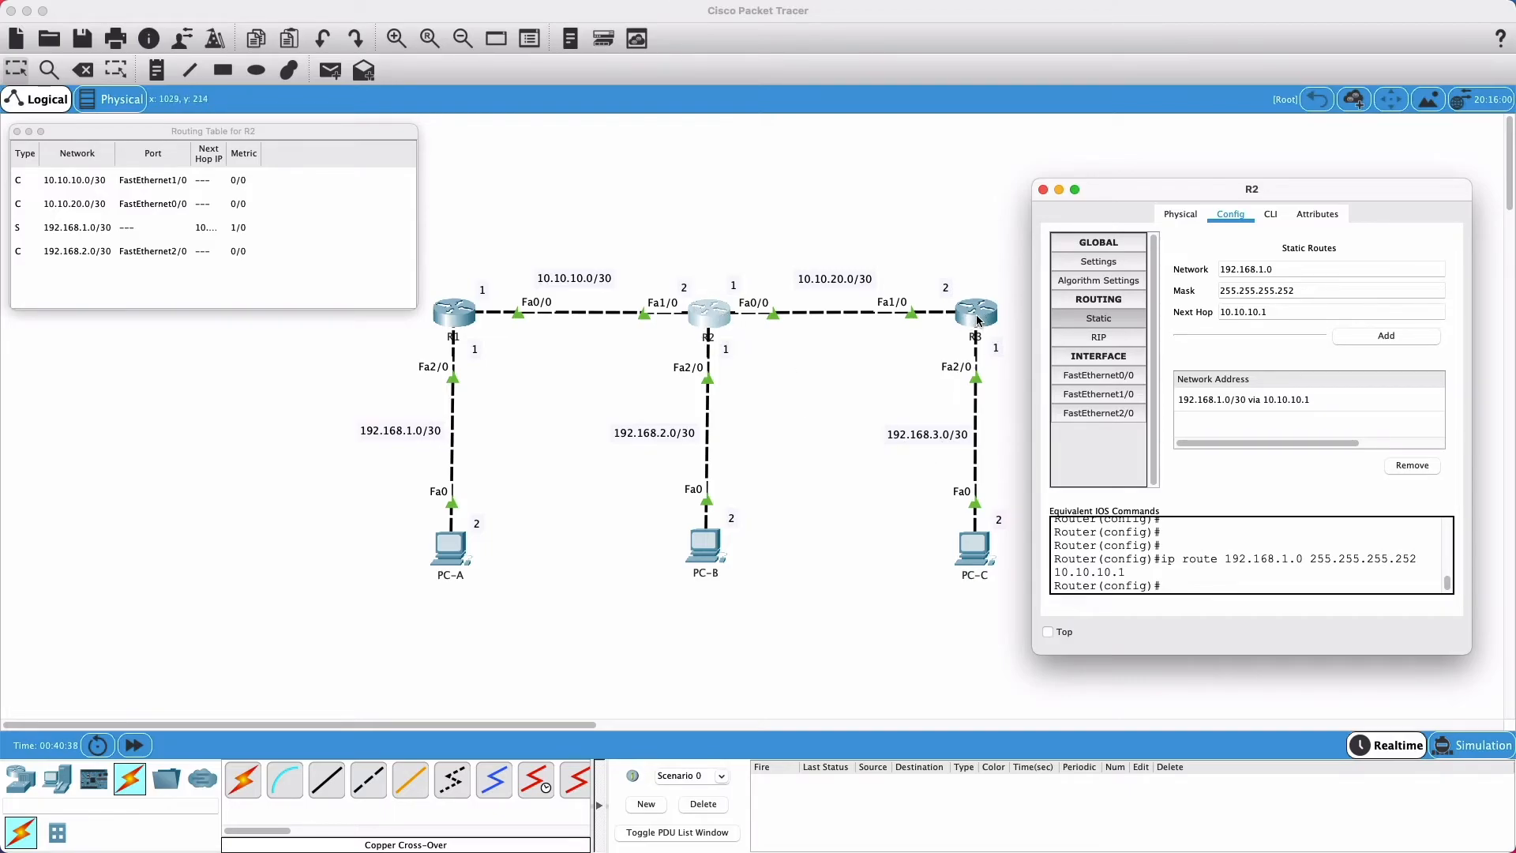
Step: Add a second static route on R2 to network 192.168.3.0 with mask 255.255.255.252 and next hop 10.10.20.2
click(1269, 269)
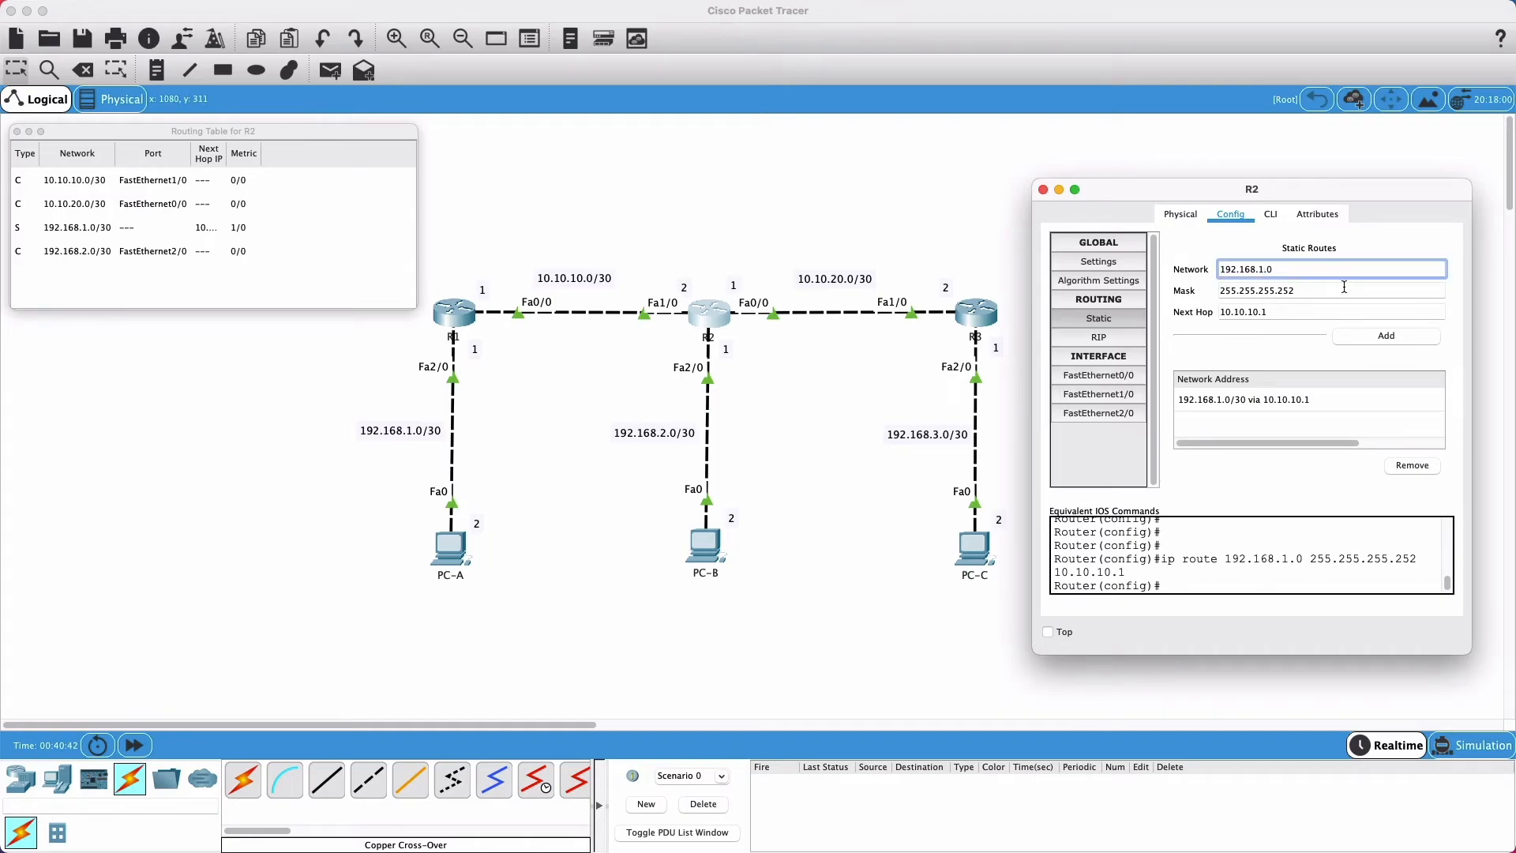
key(BackSpace)
key(BackSpace)
drag(1309, 292, 1219, 290)
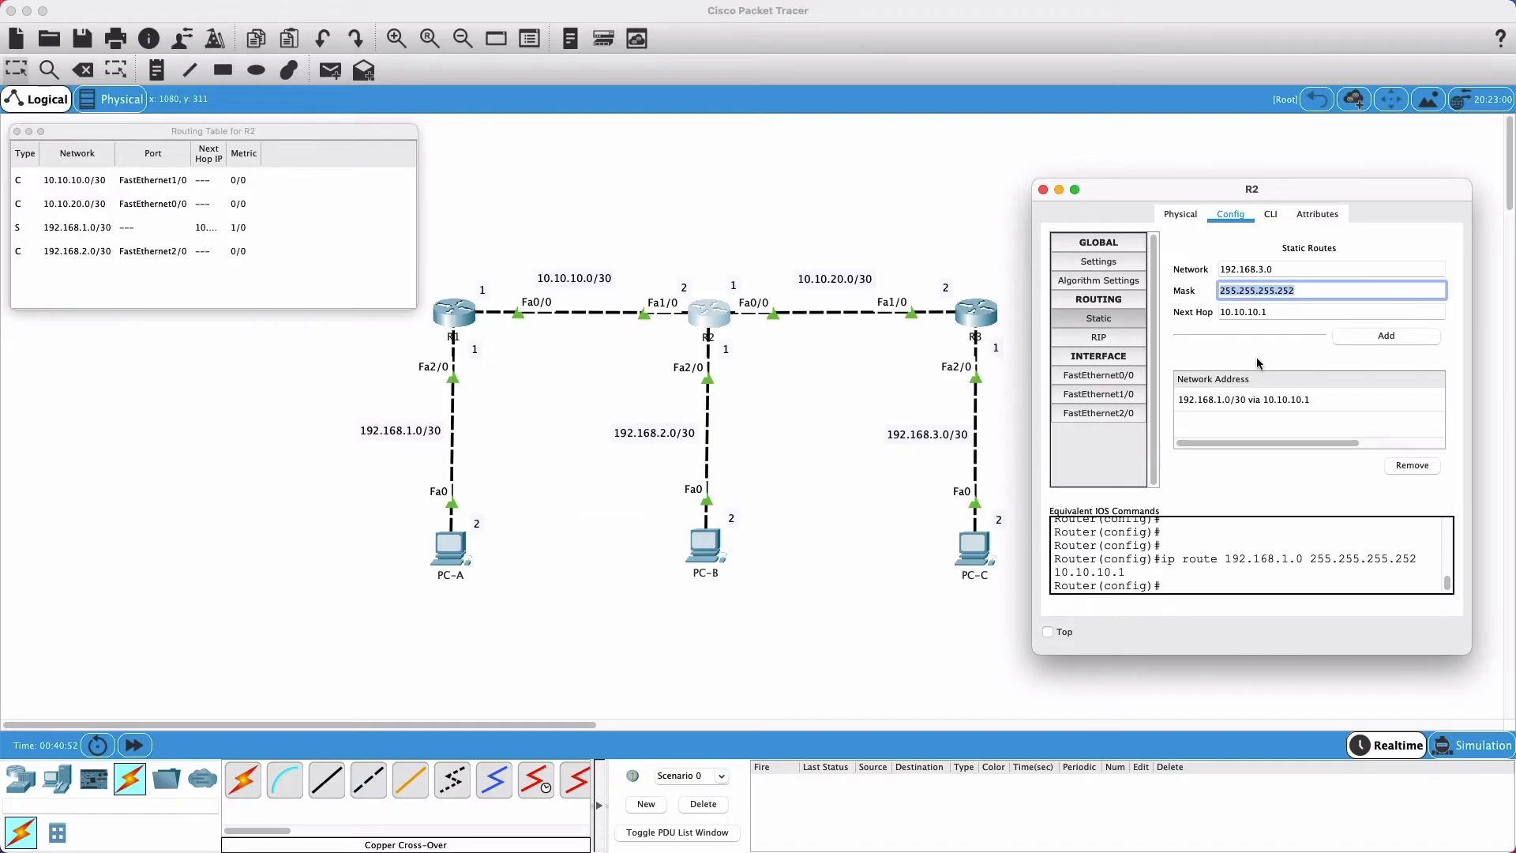
click(1240, 313)
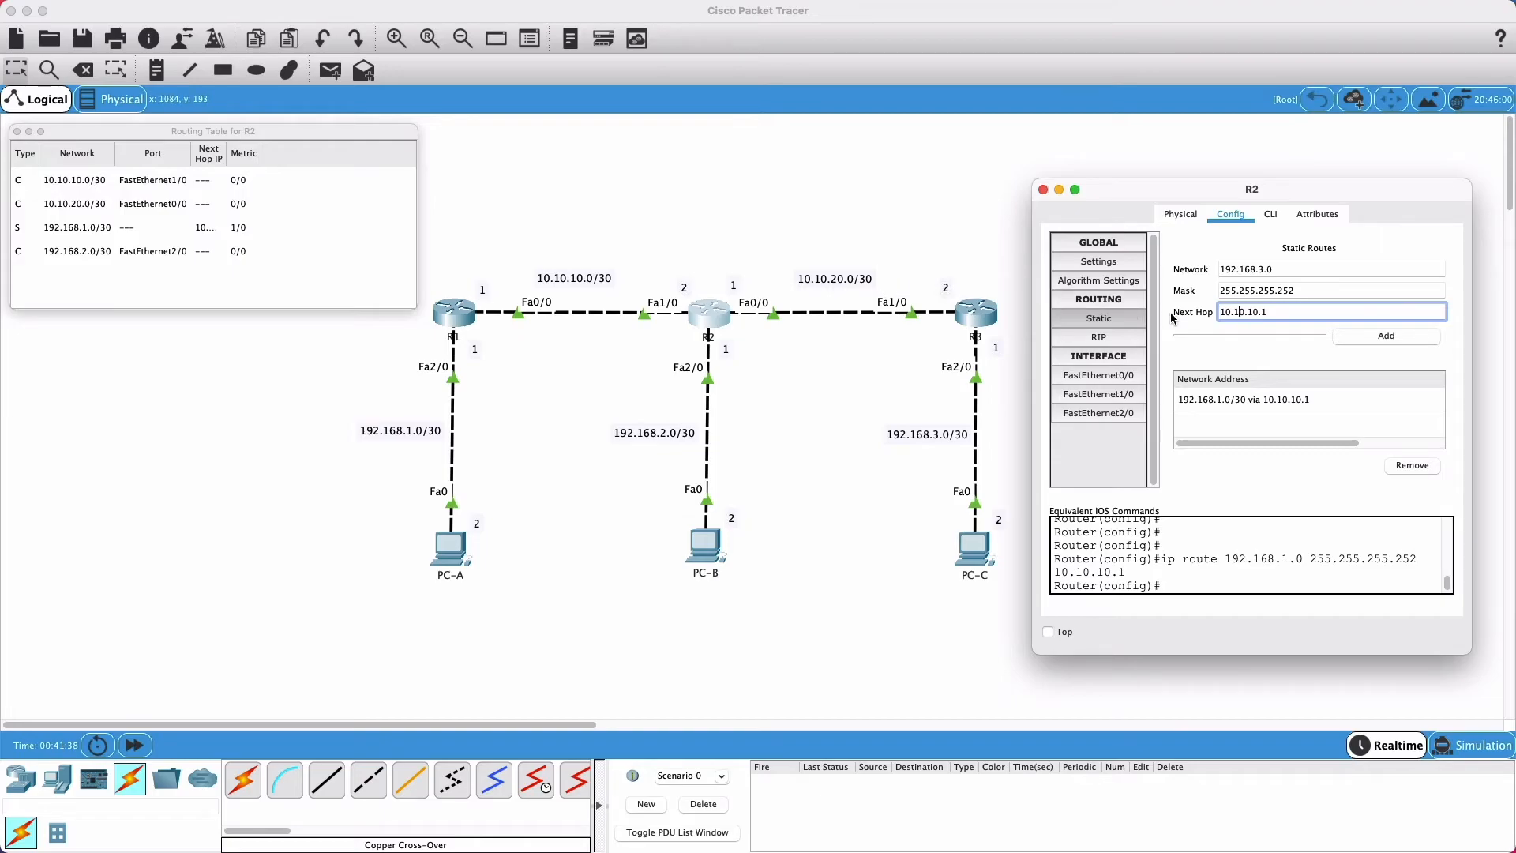
drag(1287, 313, 1184, 316)
drag(1280, 313, 1148, 320)
text(10.1)
click(1177, 336)
click(1374, 335)
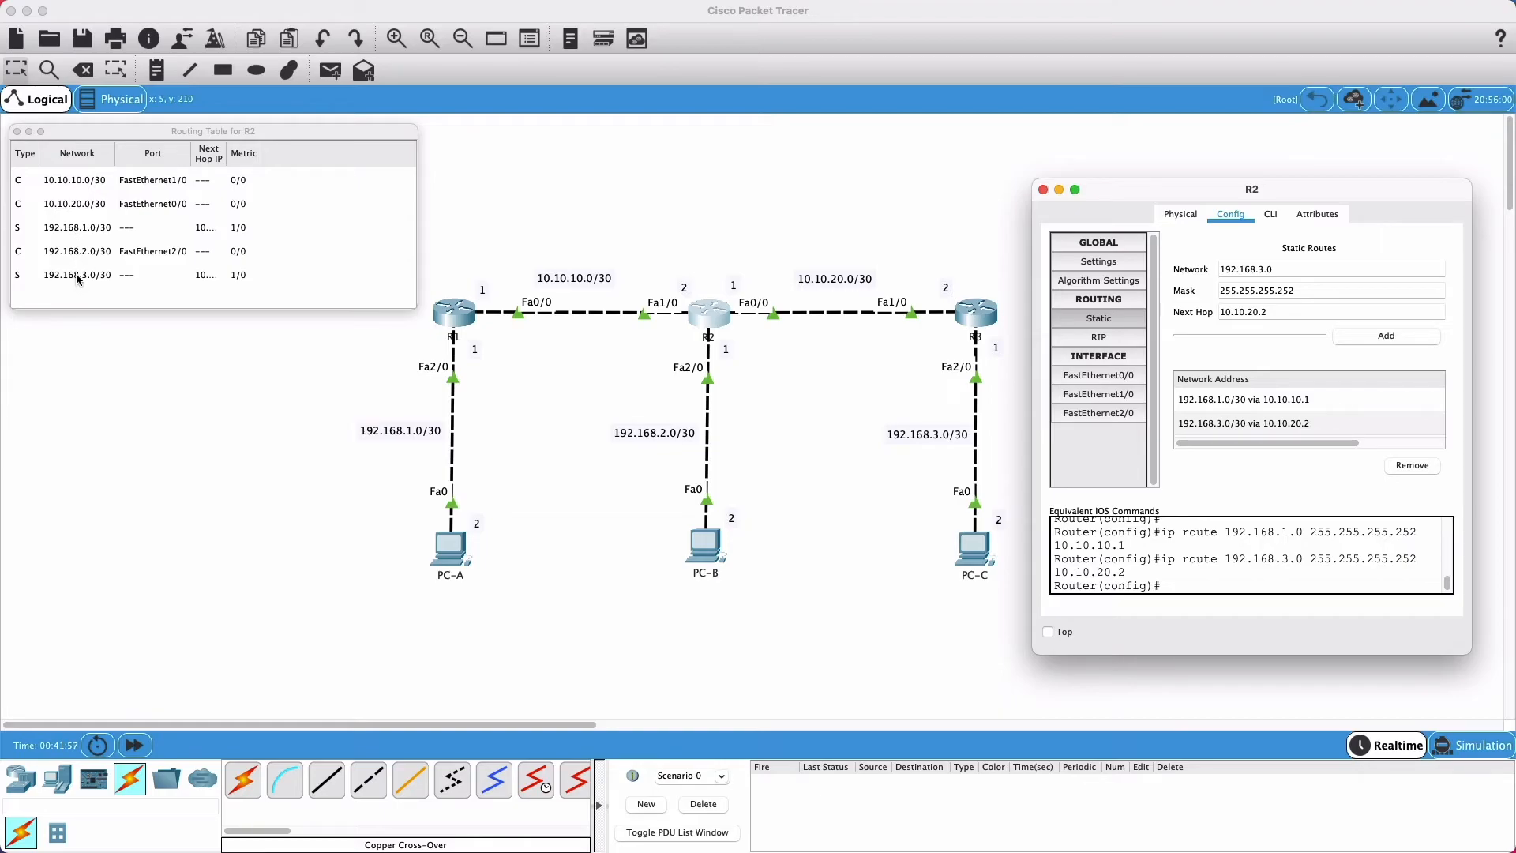
Step: Review each connected and static entry in R2's routing table against the five networks of the topology
click(78, 279)
click(65, 229)
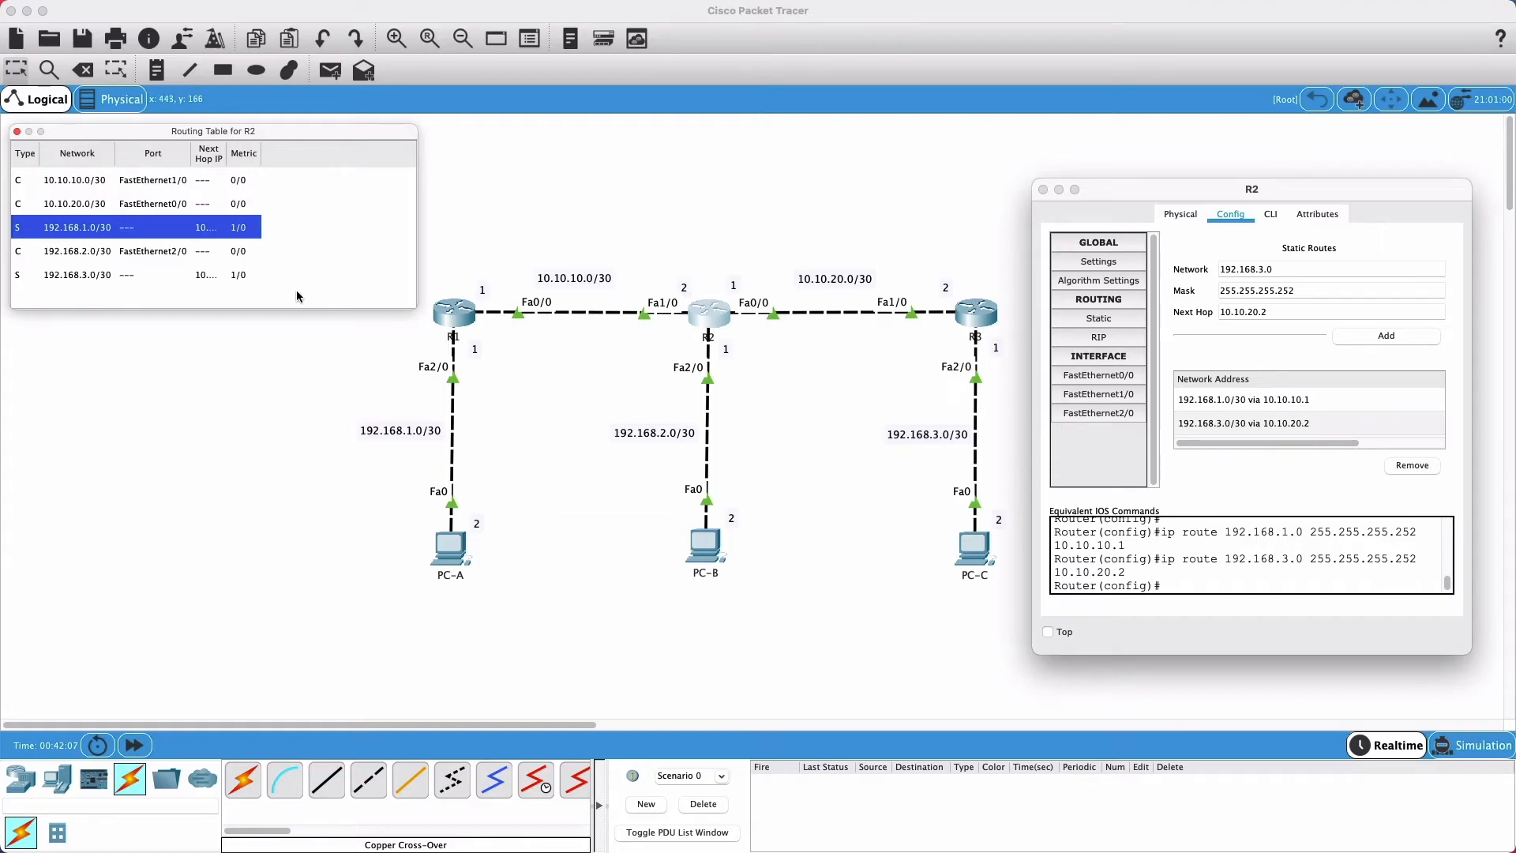
click(76, 181)
click(80, 206)
click(82, 230)
click(83, 253)
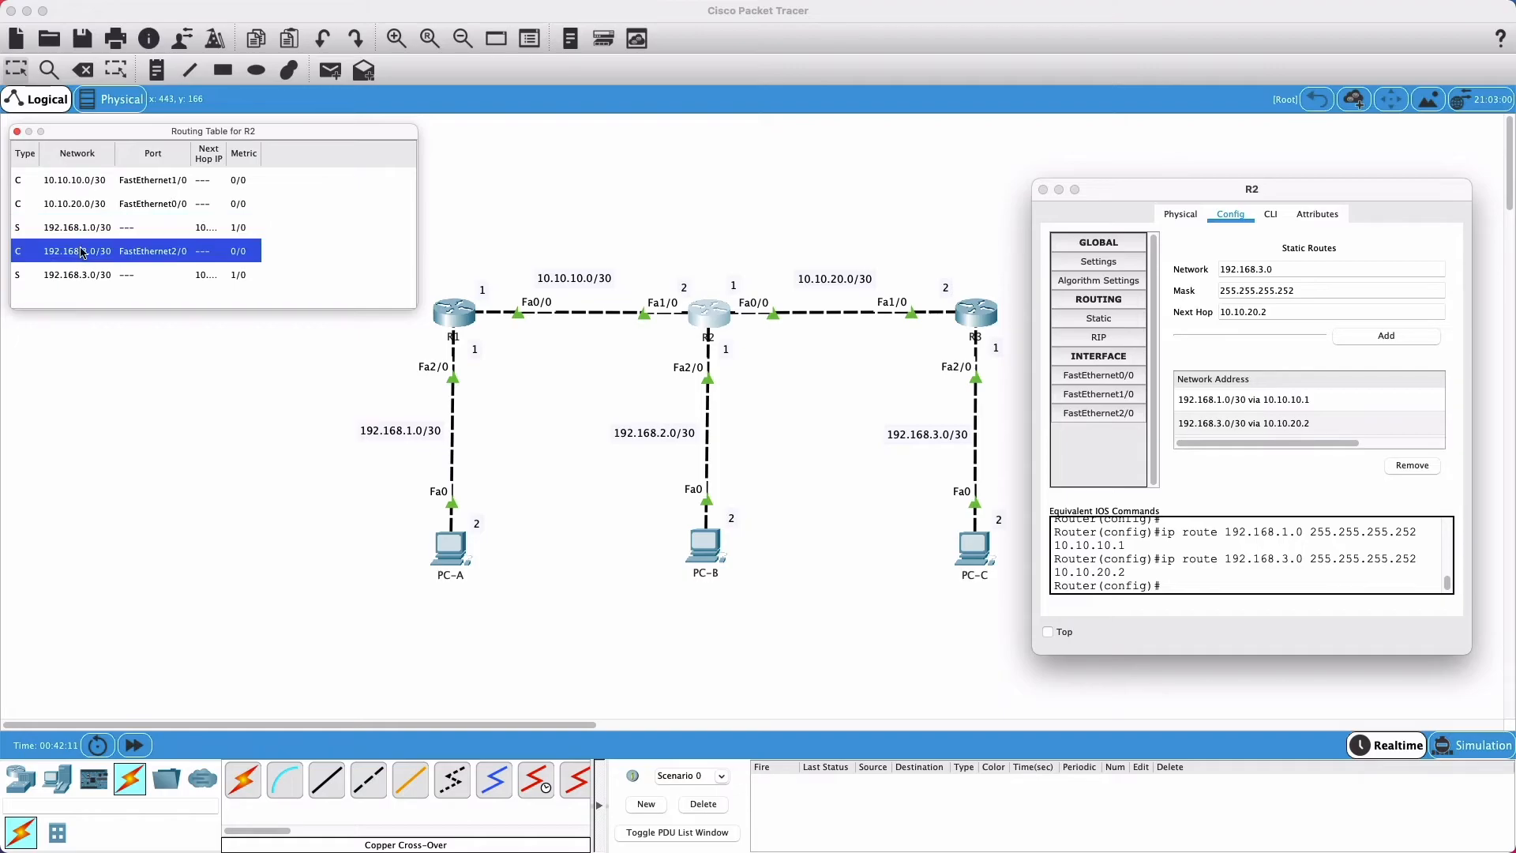
click(84, 276)
click(78, 186)
click(80, 205)
click(82, 229)
click(83, 253)
click(90, 276)
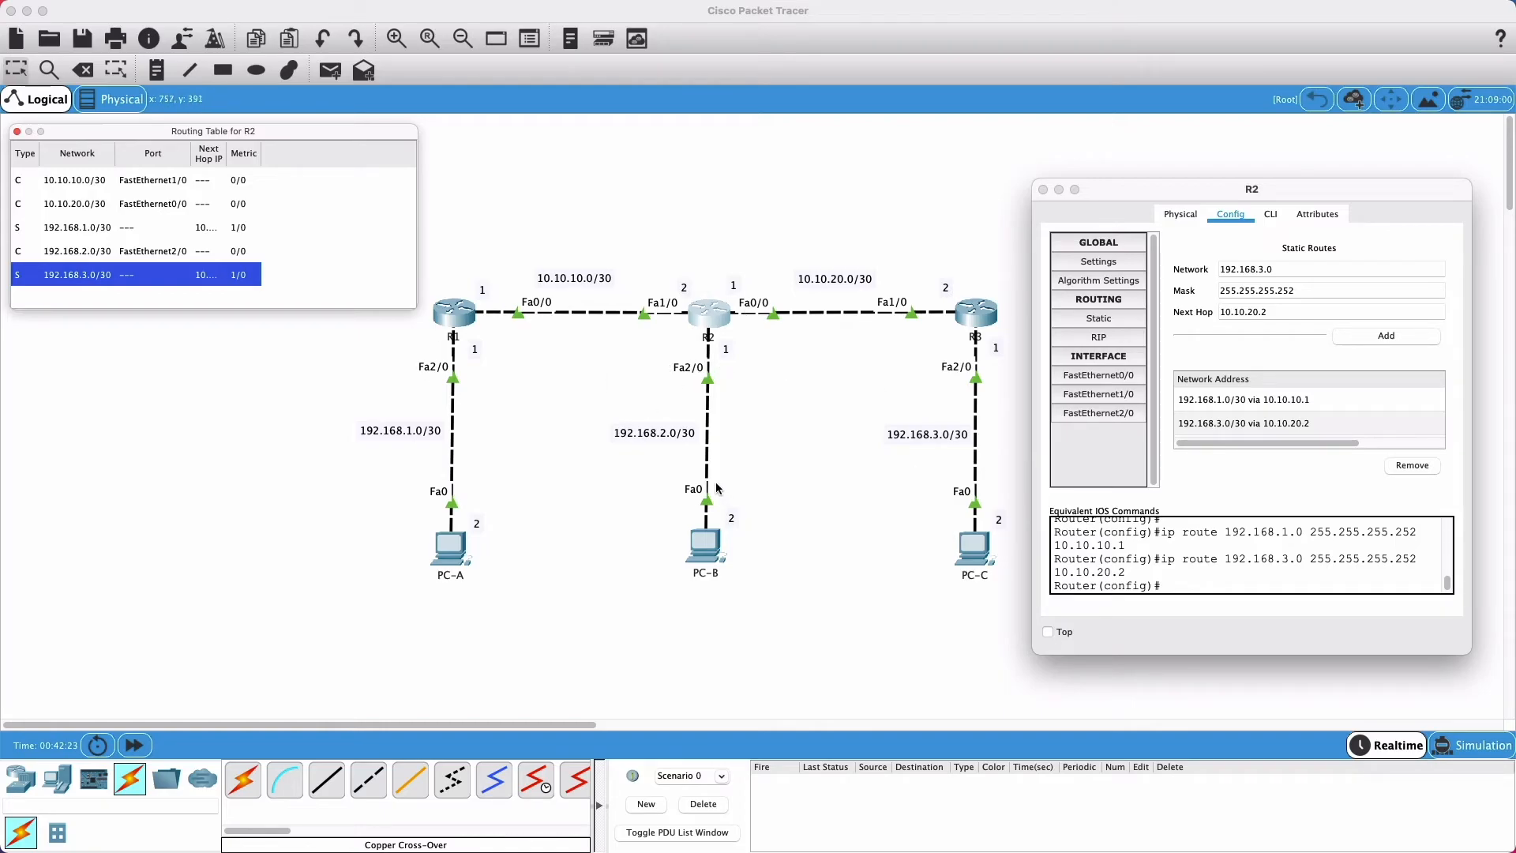
Step: Recheck the static entries for 192.168.1.0/30 and 192.168.3.0/30 in R2's routing table, and close R2's windows
click(65, 229)
click(69, 276)
click(65, 229)
click(71, 278)
click(1042, 190)
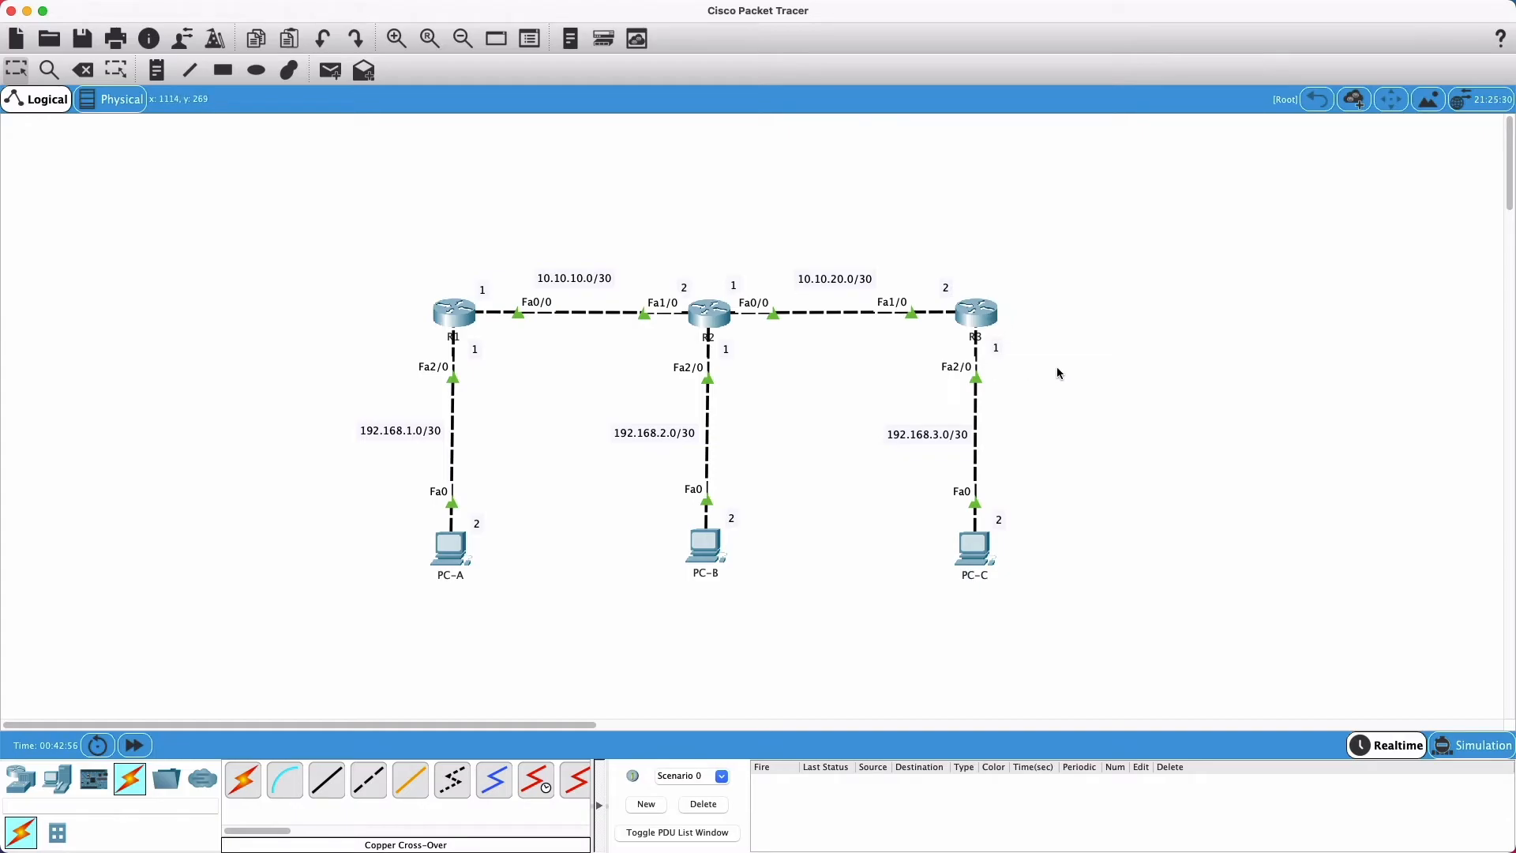
Step: Open R3's static route settings and inspect R3 to display its routing table clear of the topology links
click(985, 322)
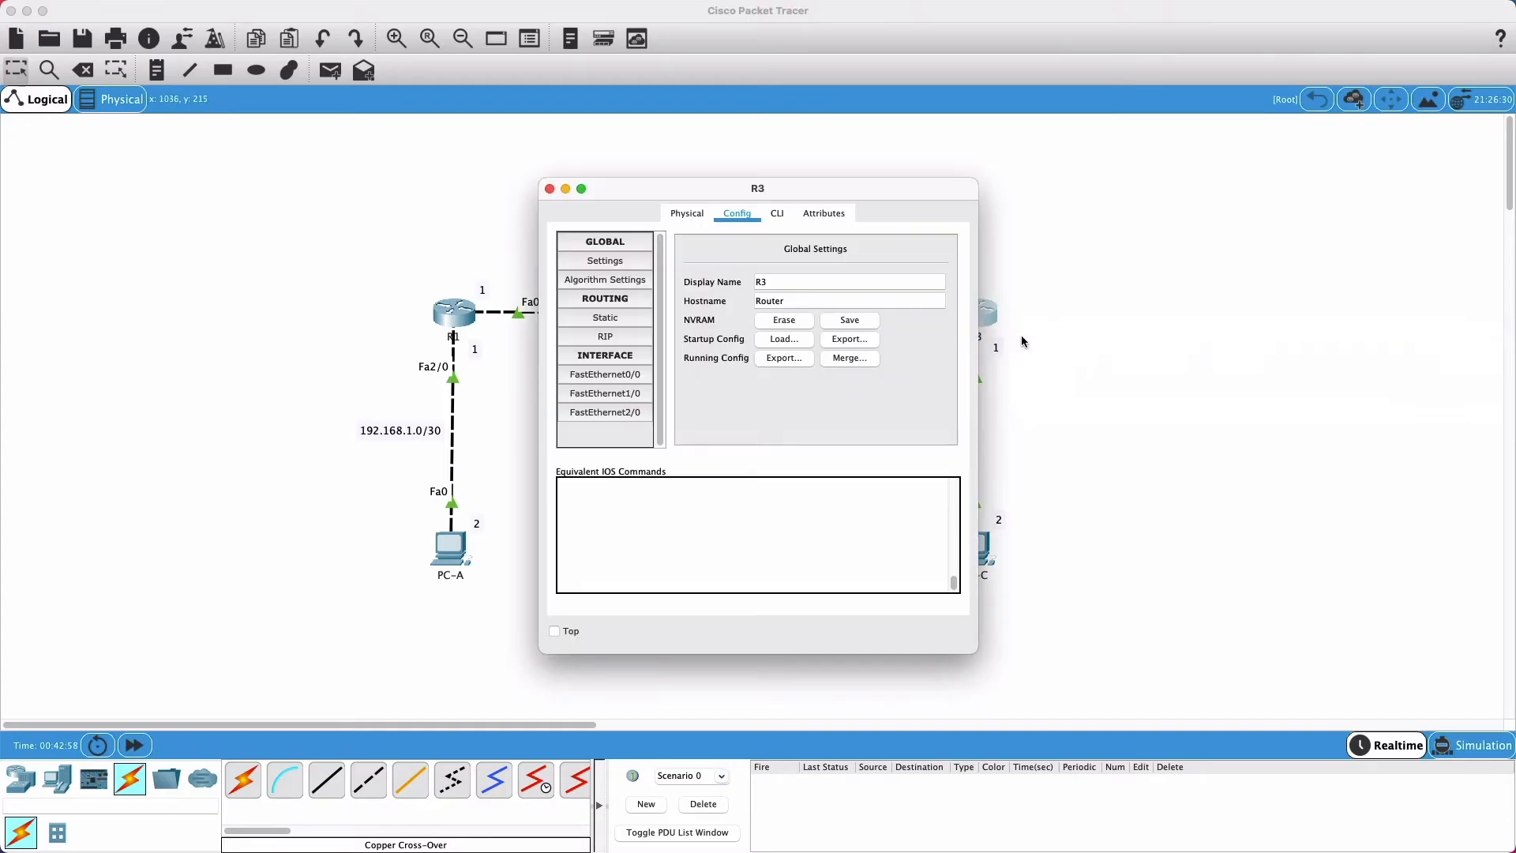
drag(870, 190, 1352, 159)
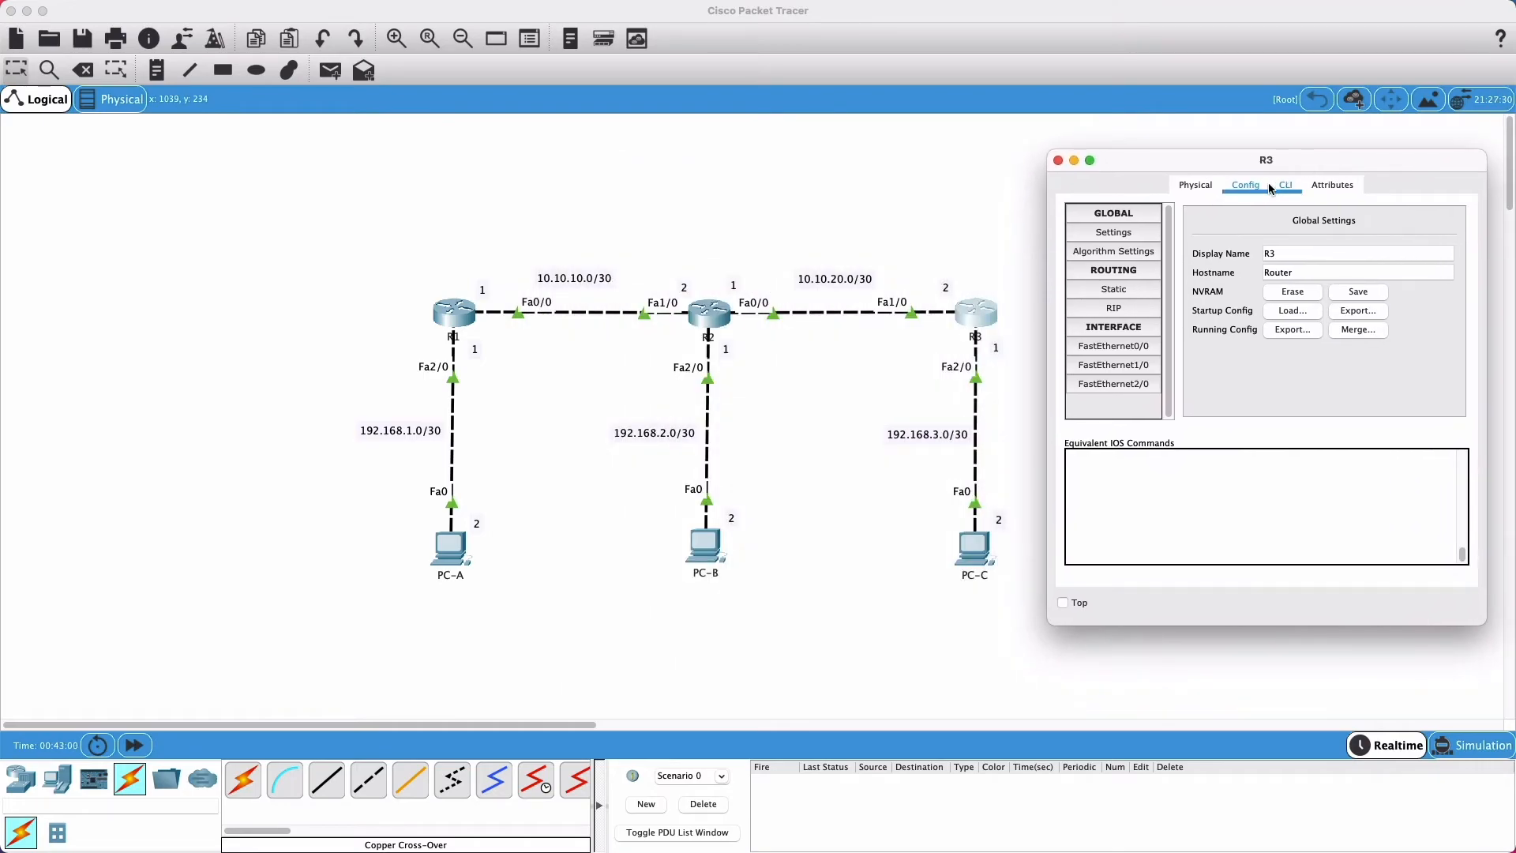
click(1121, 291)
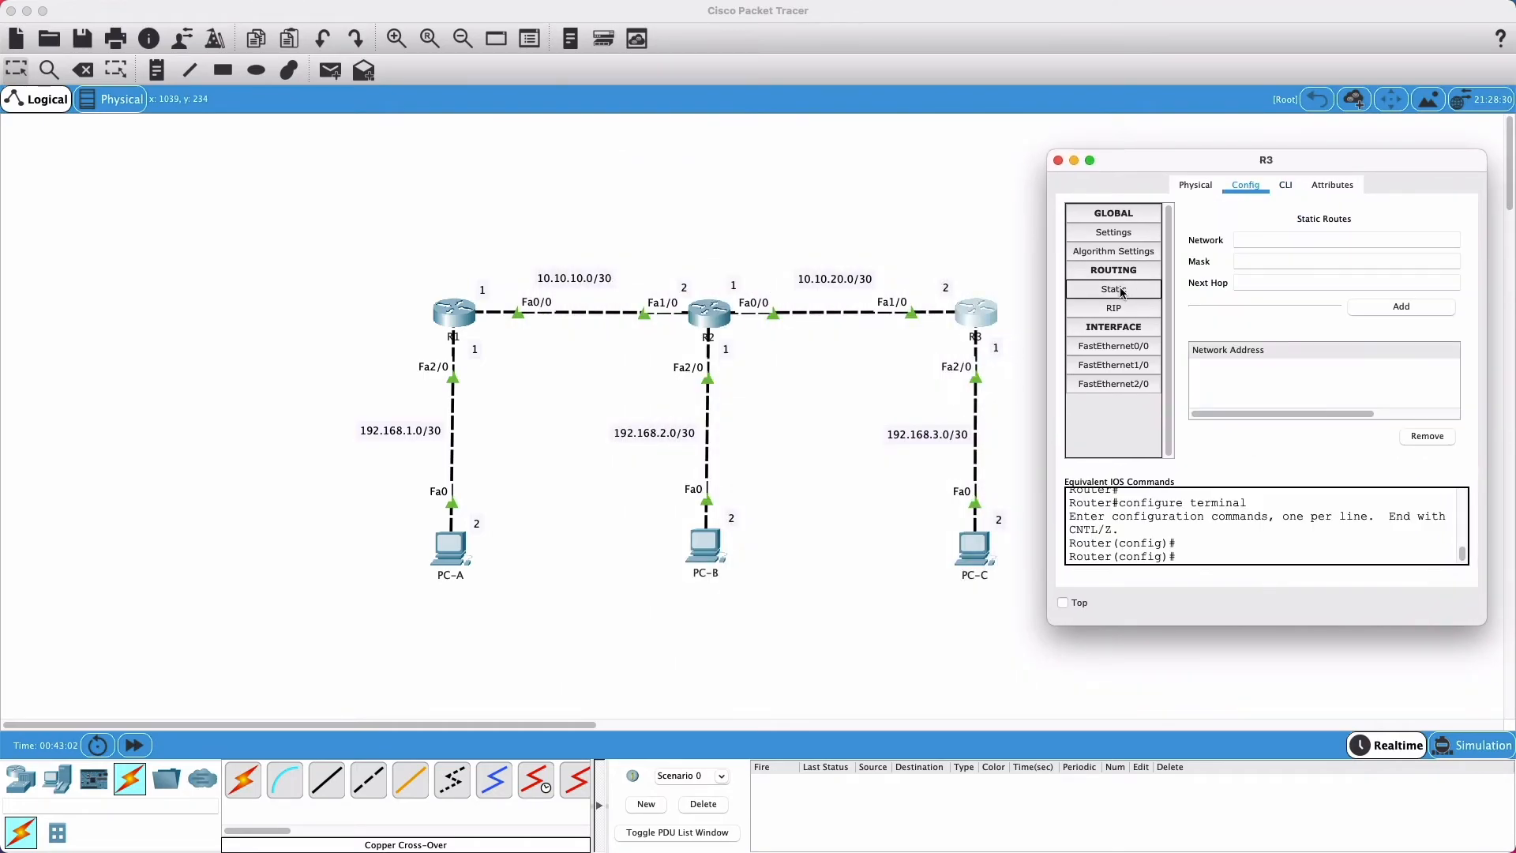
click(49, 70)
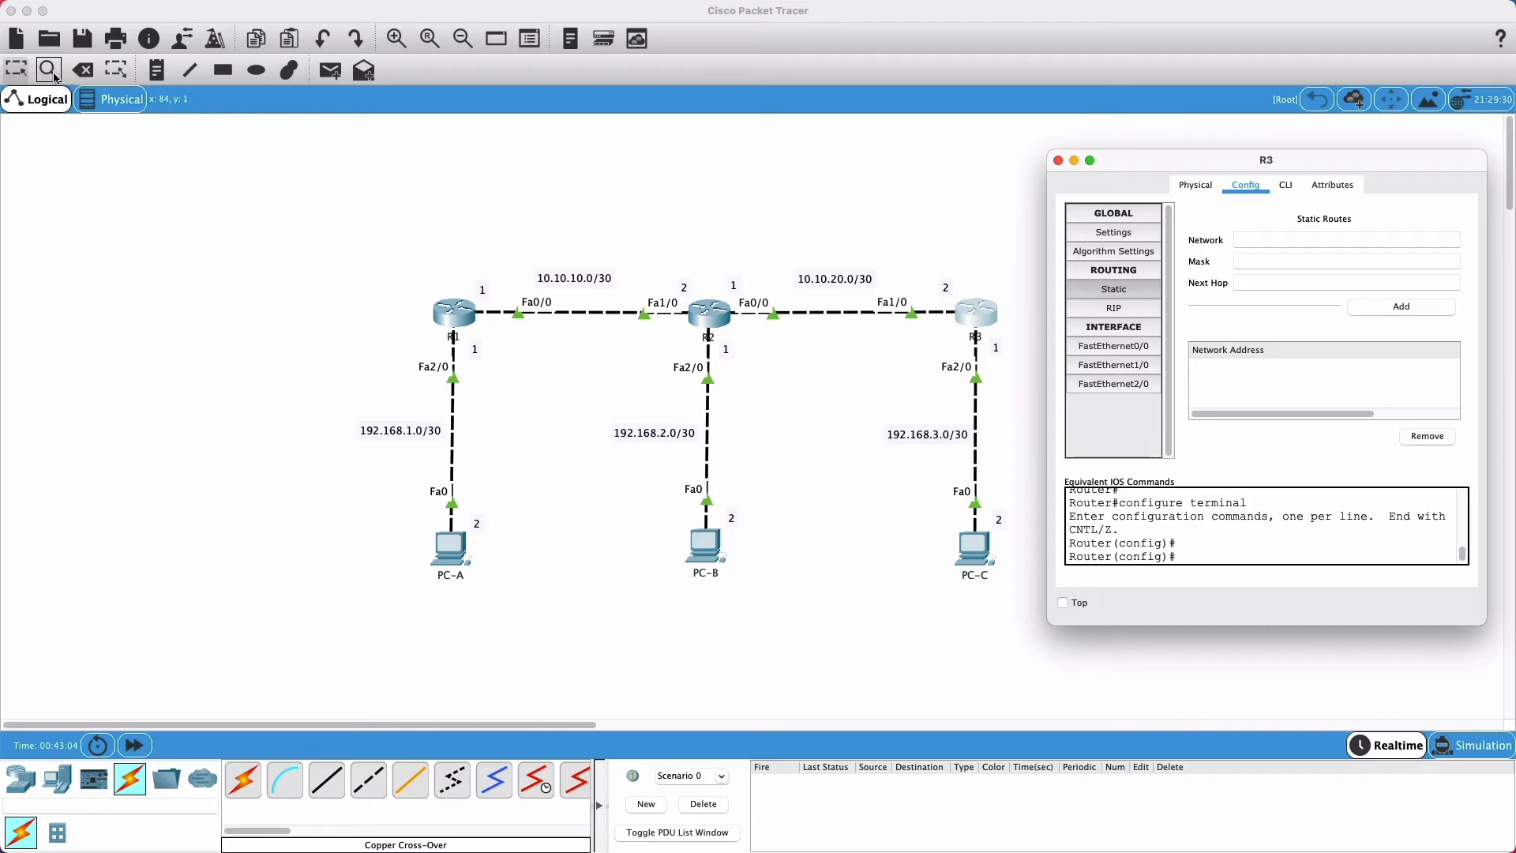
click(976, 312)
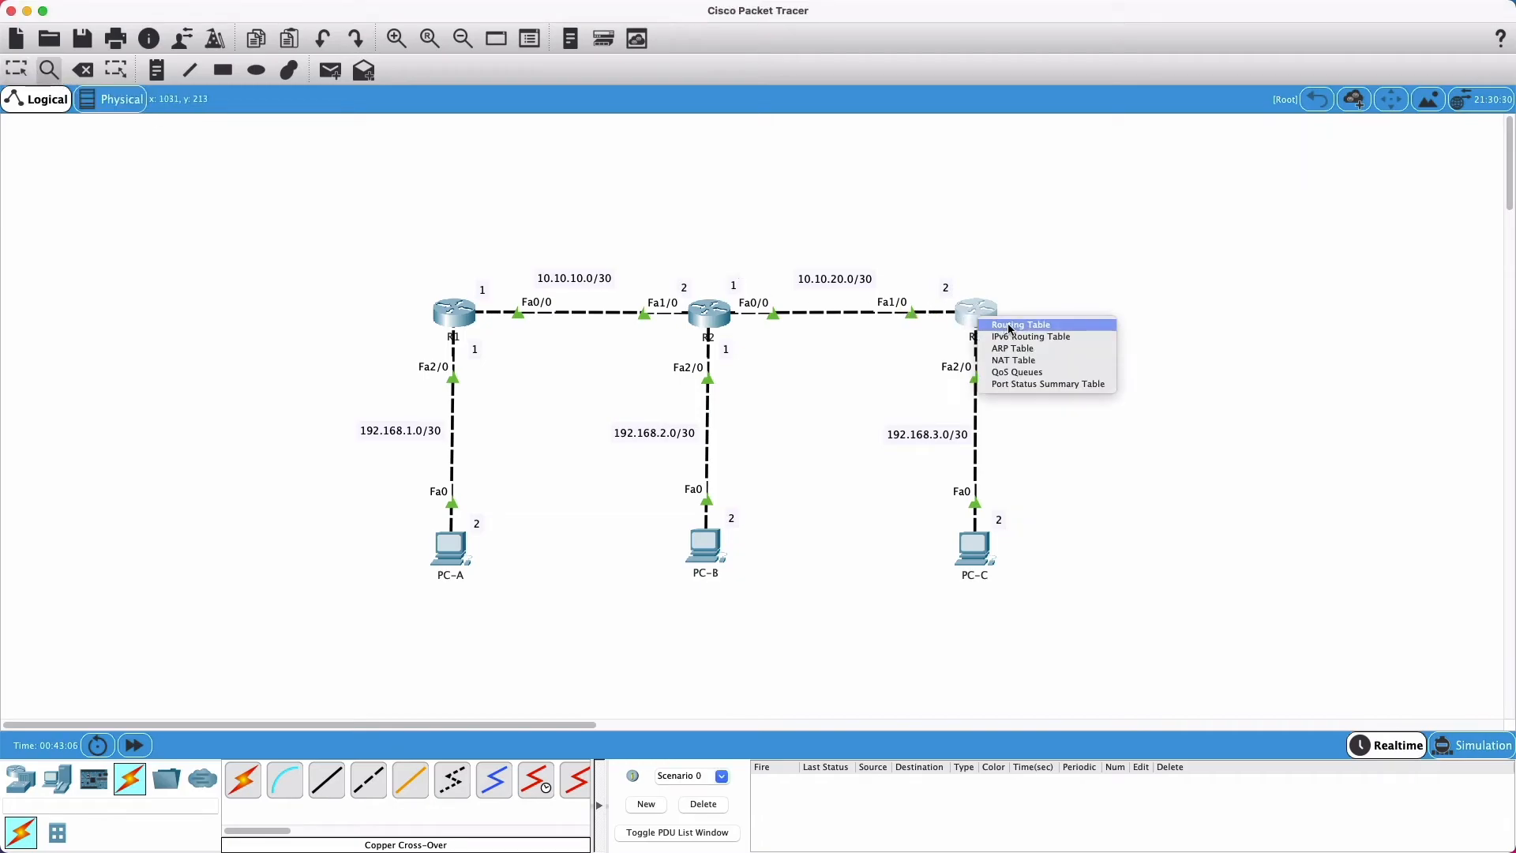
click(1003, 326)
drag(3, 450, 1074, 450)
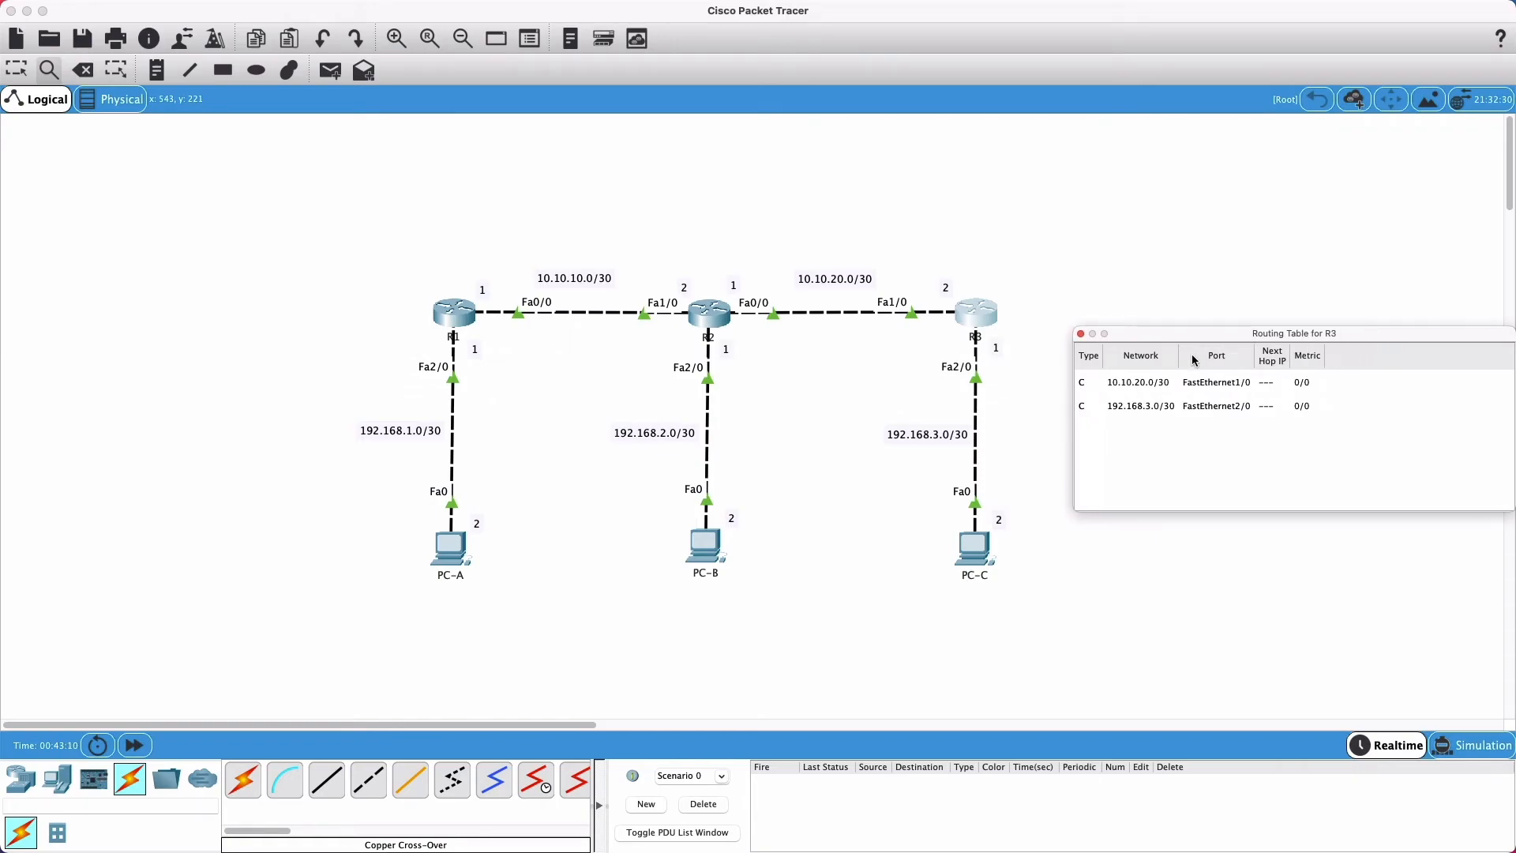
drag(1199, 335, 141, 148)
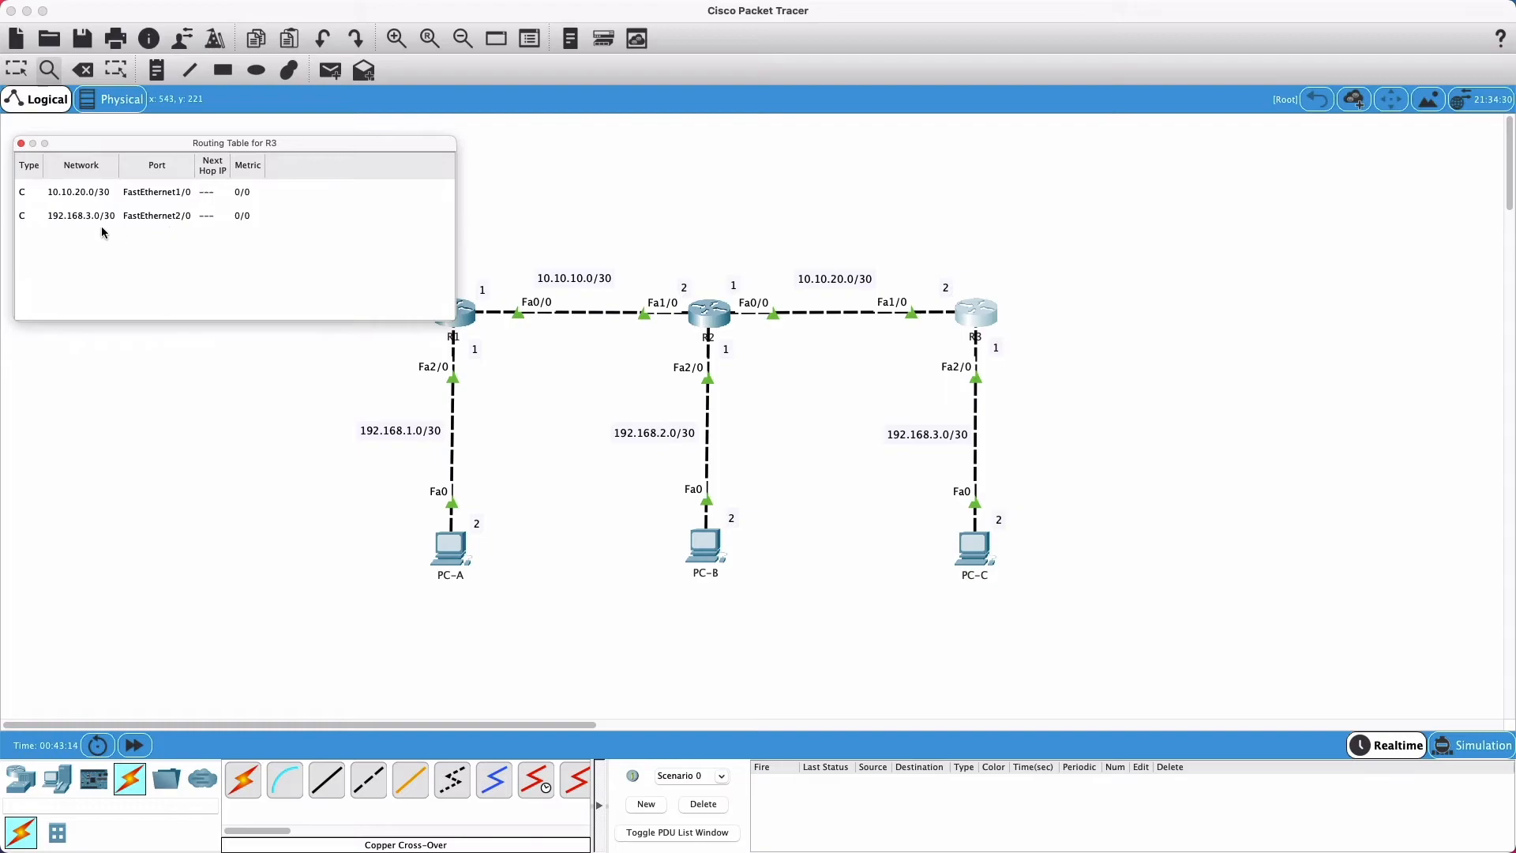
Step: Compare R3's connected entries 10.10.20.0/30 and 192.168.3.0/30 with the R2–R3 and R3–PC-C links in the topology
click(90, 196)
click(92, 215)
click(92, 200)
click(94, 215)
click(93, 202)
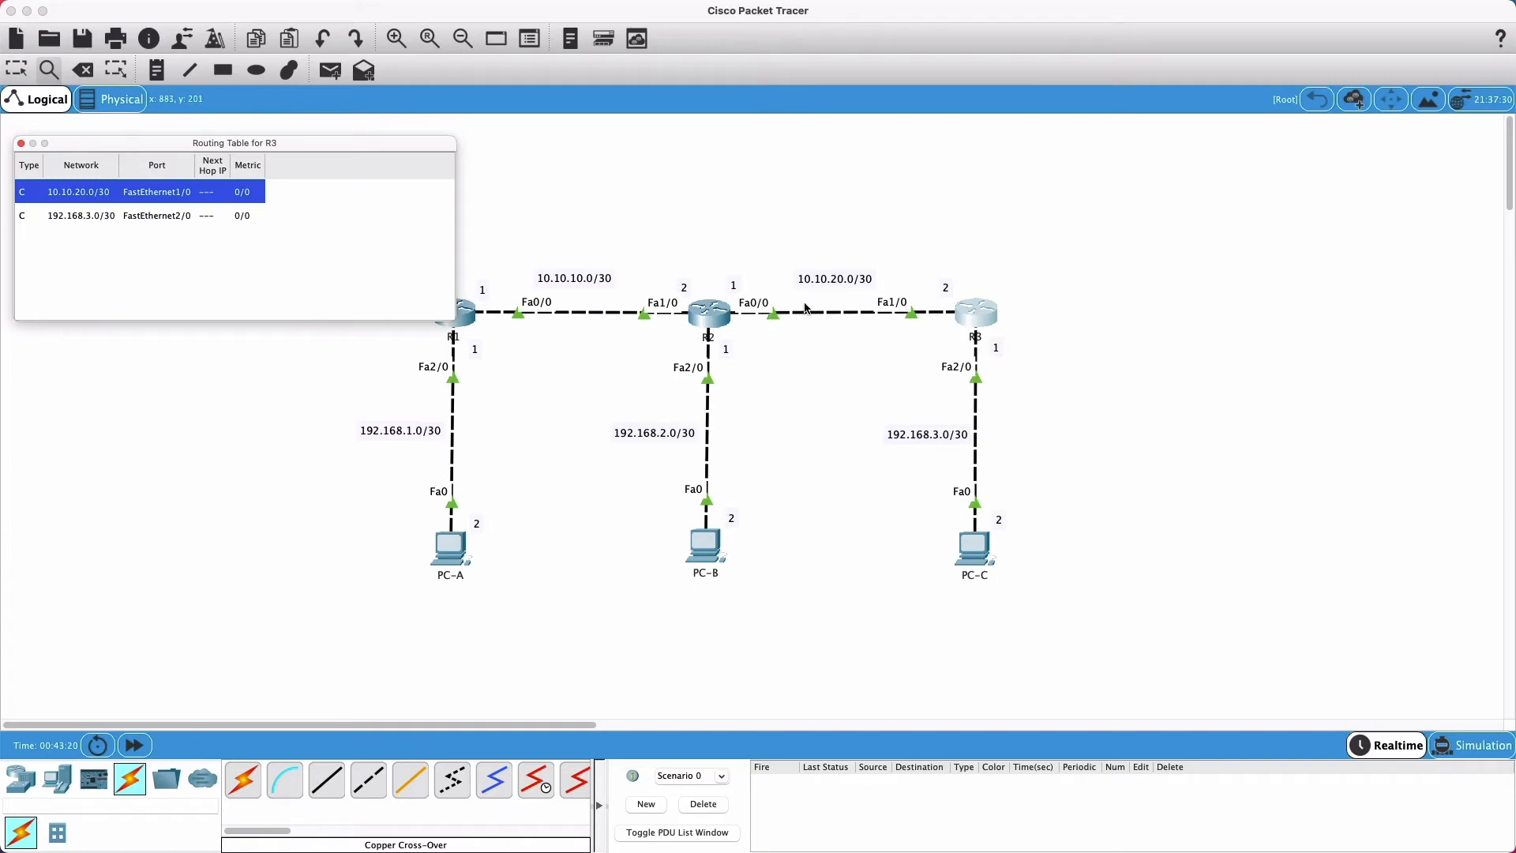
click(1085, 328)
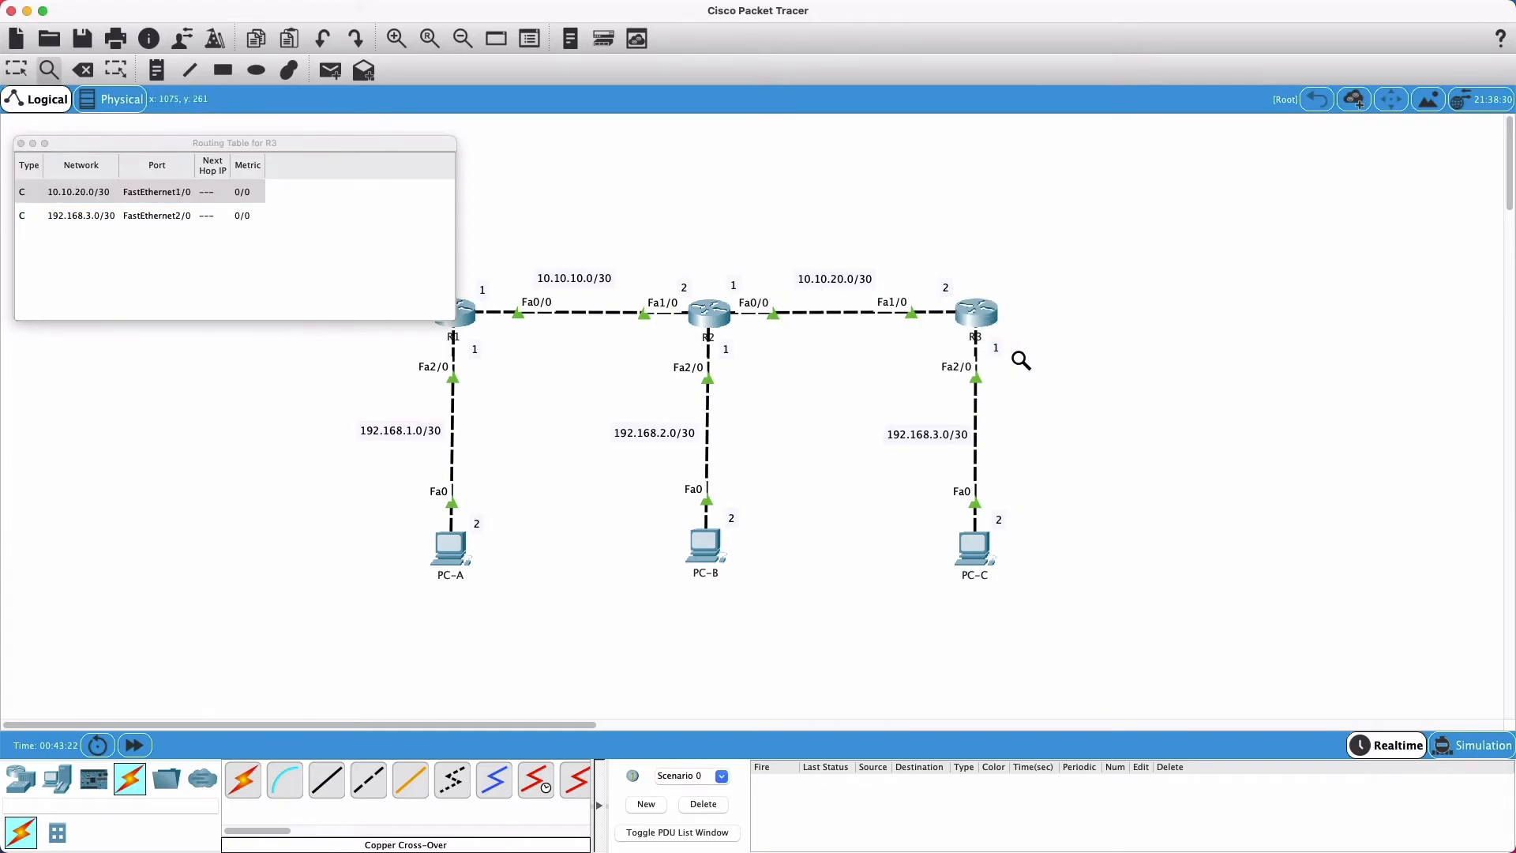
key(Escape)
drag(1035, 363, 666, 282)
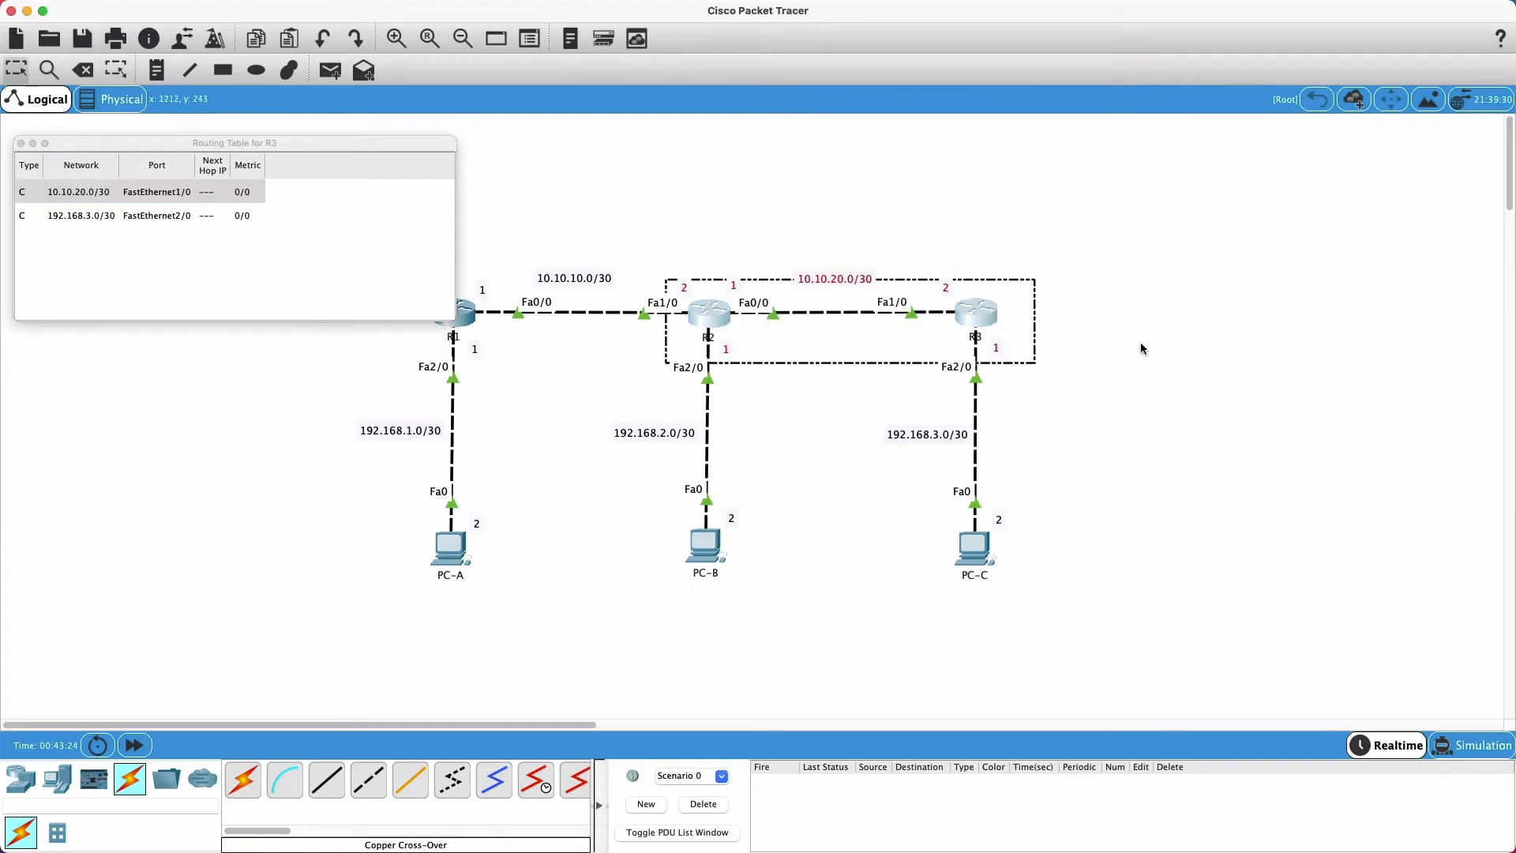
click(218, 254)
click(92, 219)
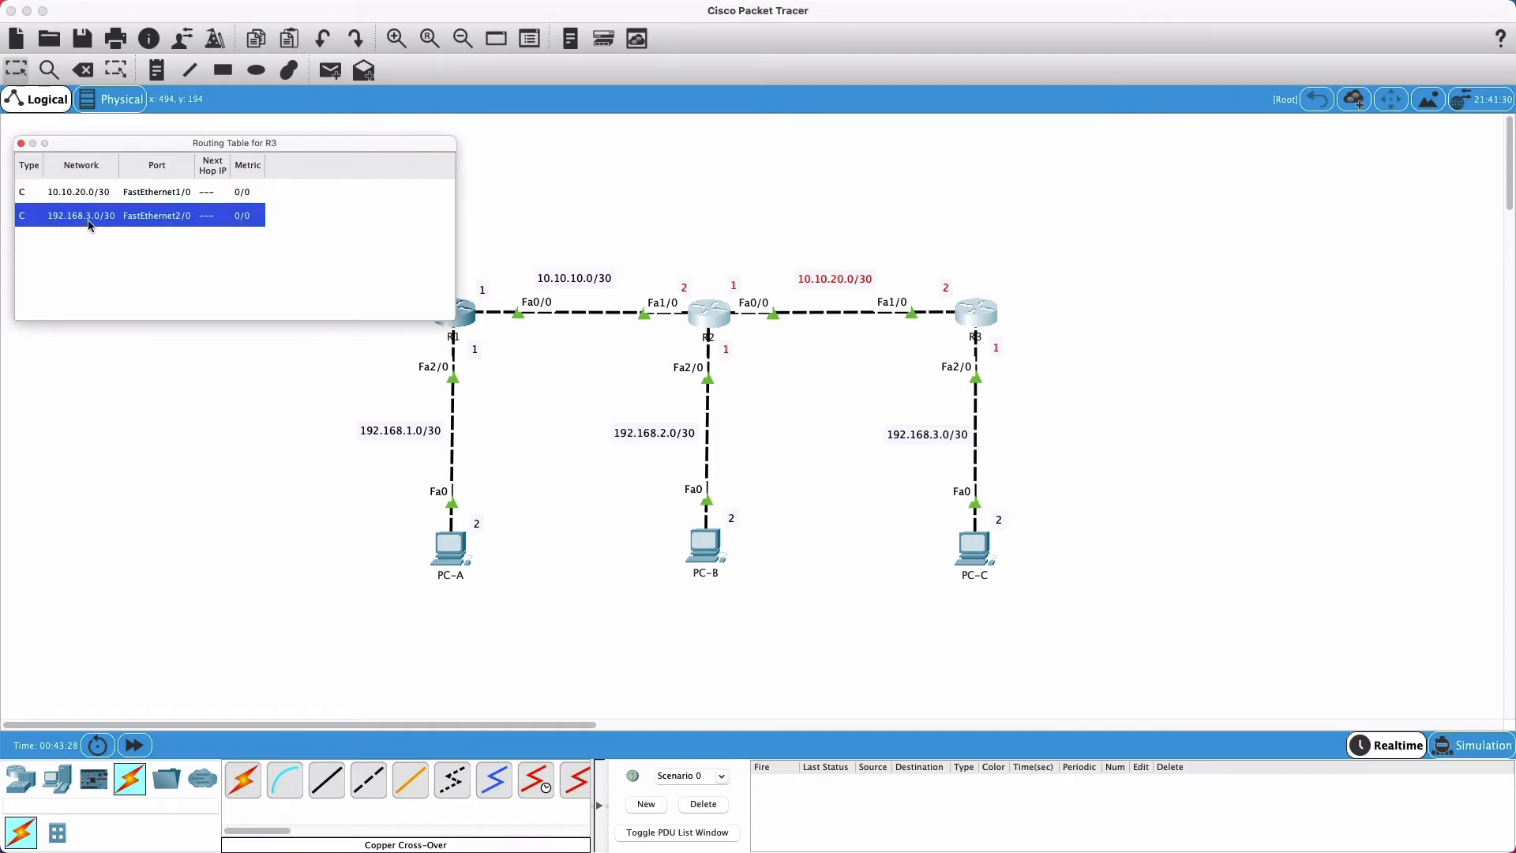
click(1182, 382)
drag(922, 254, 1024, 611)
click(1083, 614)
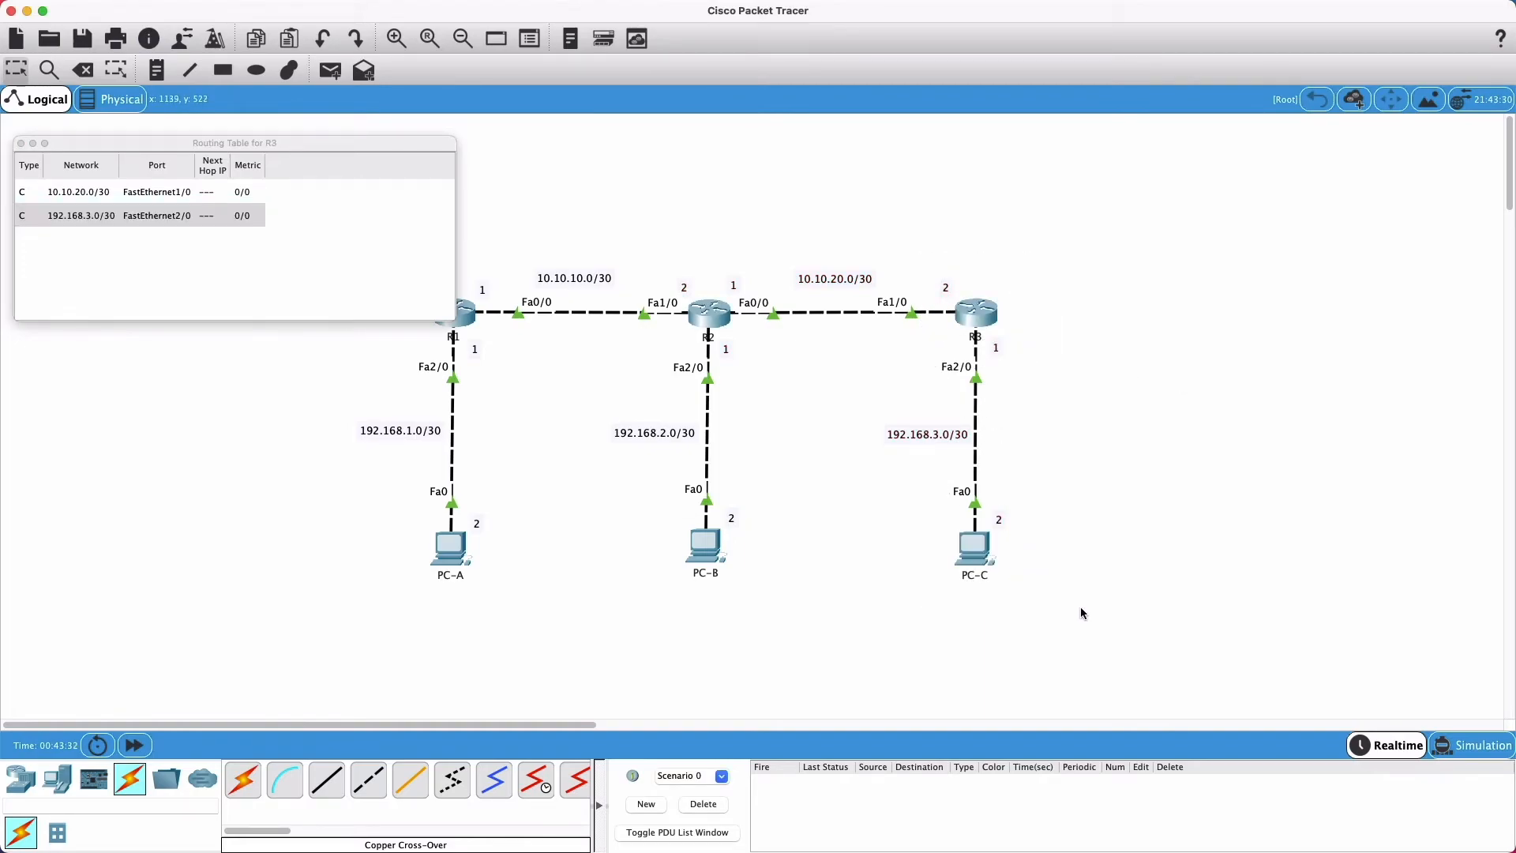
click(158, 257)
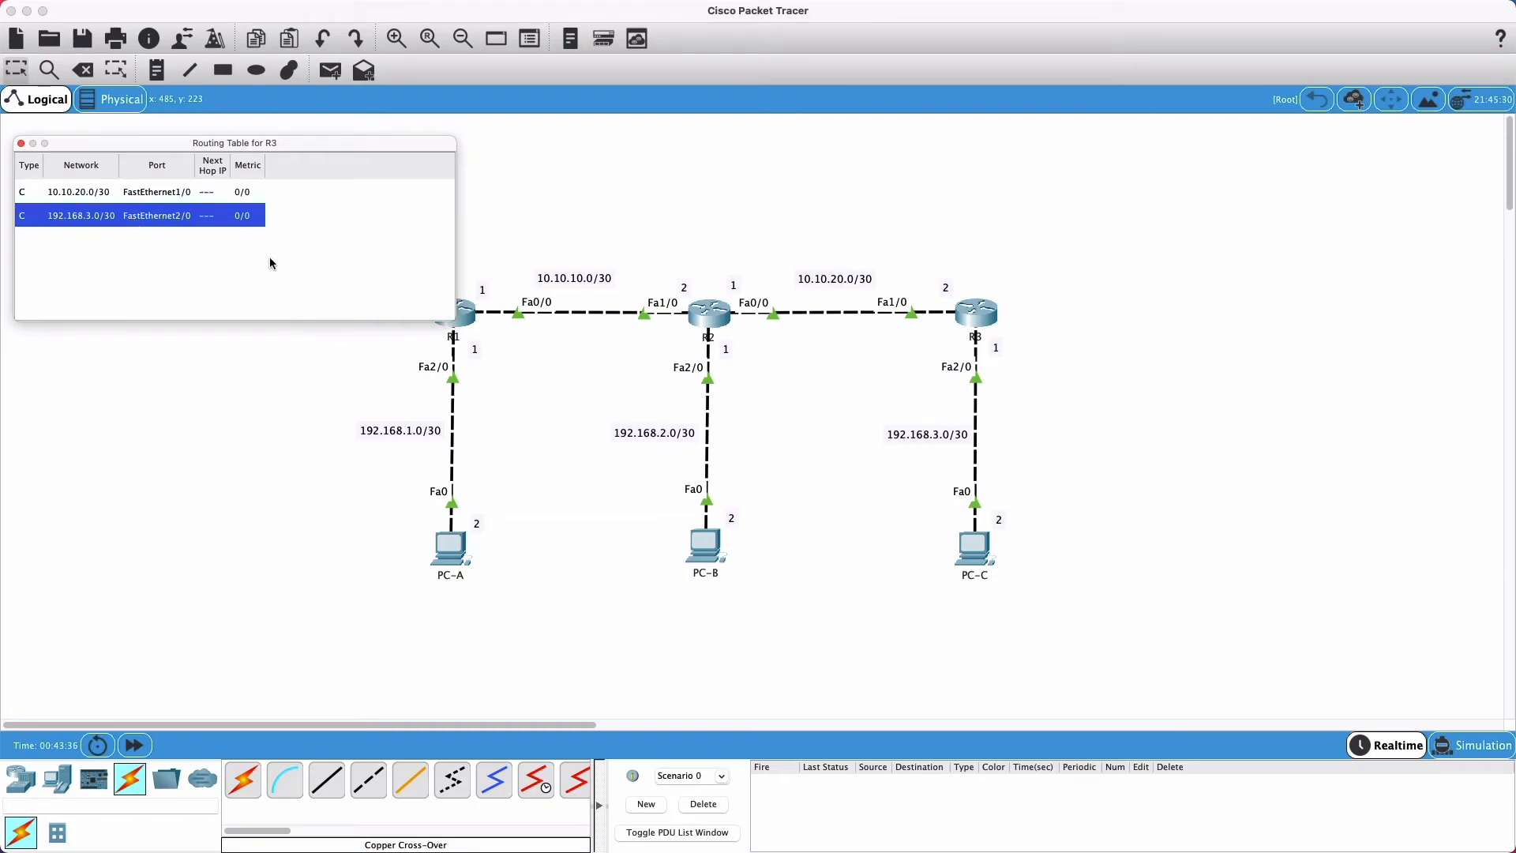
drag(260, 142, 252, 124)
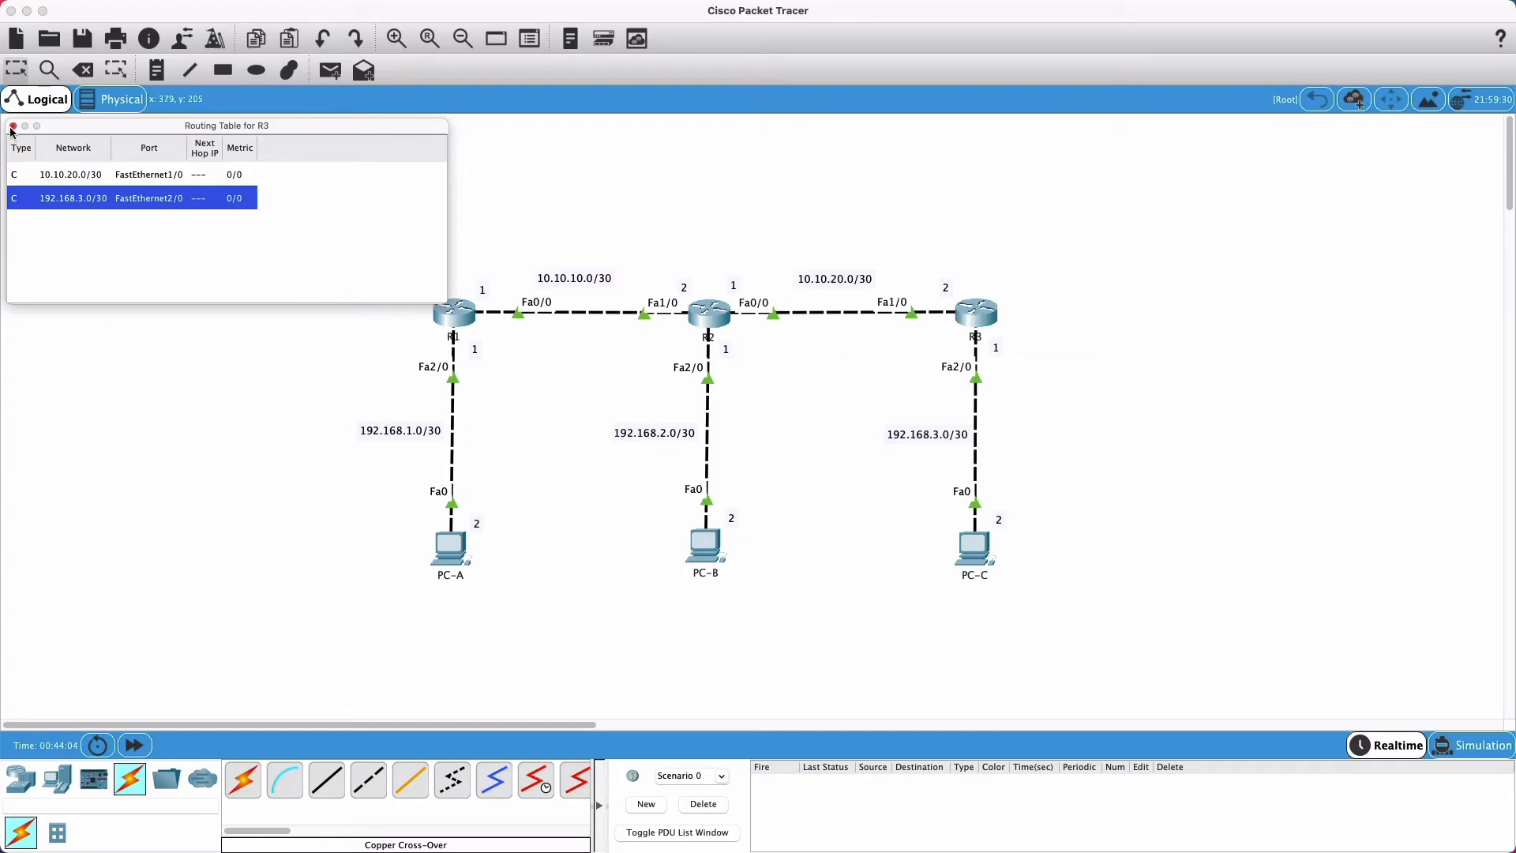
Step: Add a static route on R3 to network 10.10.10.0 with mask 255.255.255.252 and next hop 10.10.20.1
click(977, 316)
drag(1298, 165, 1294, 175)
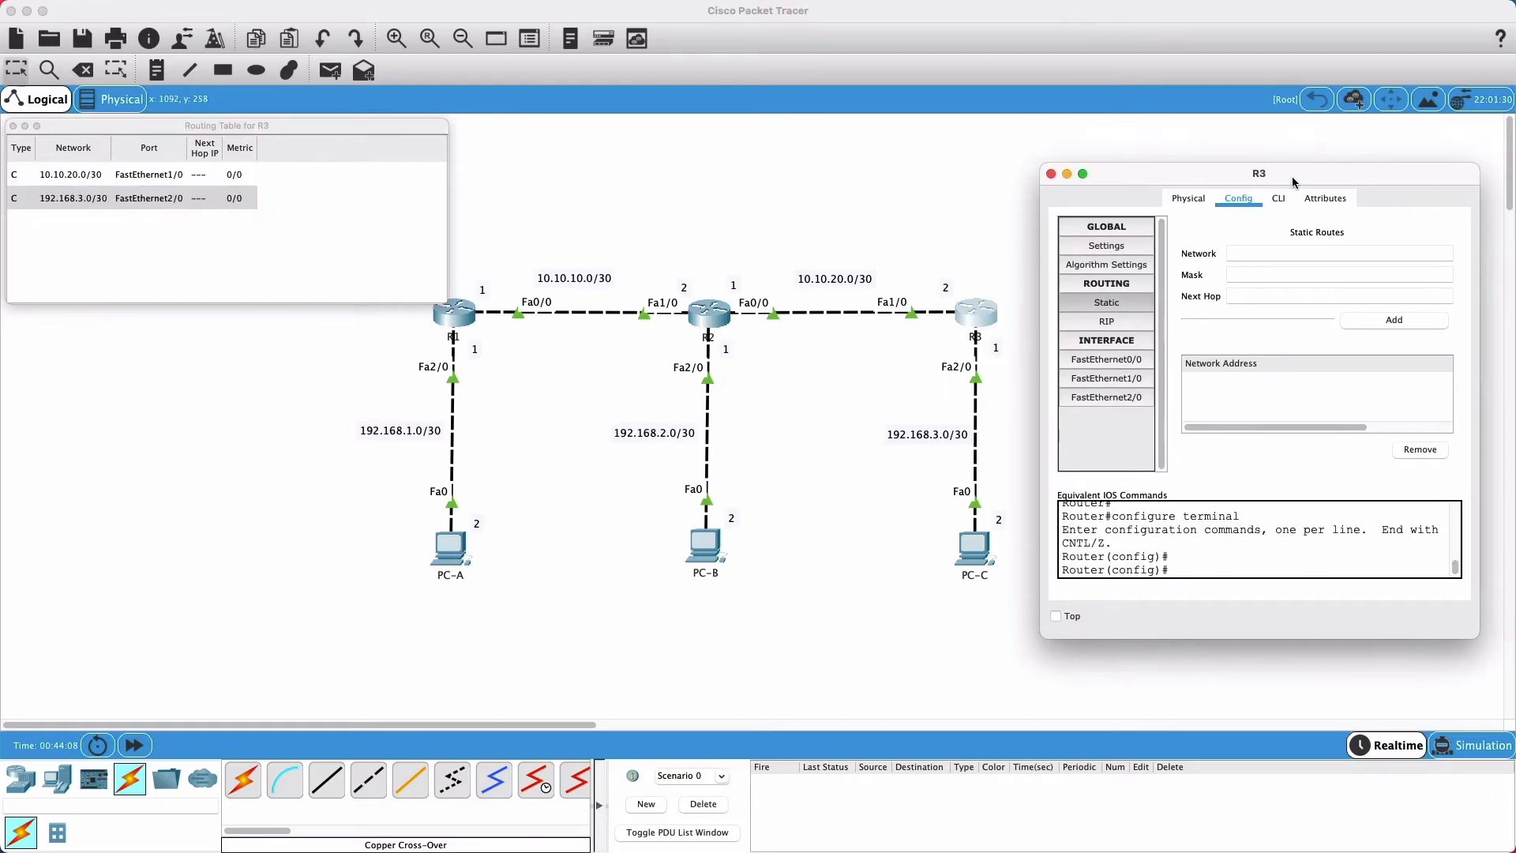
click(1121, 300)
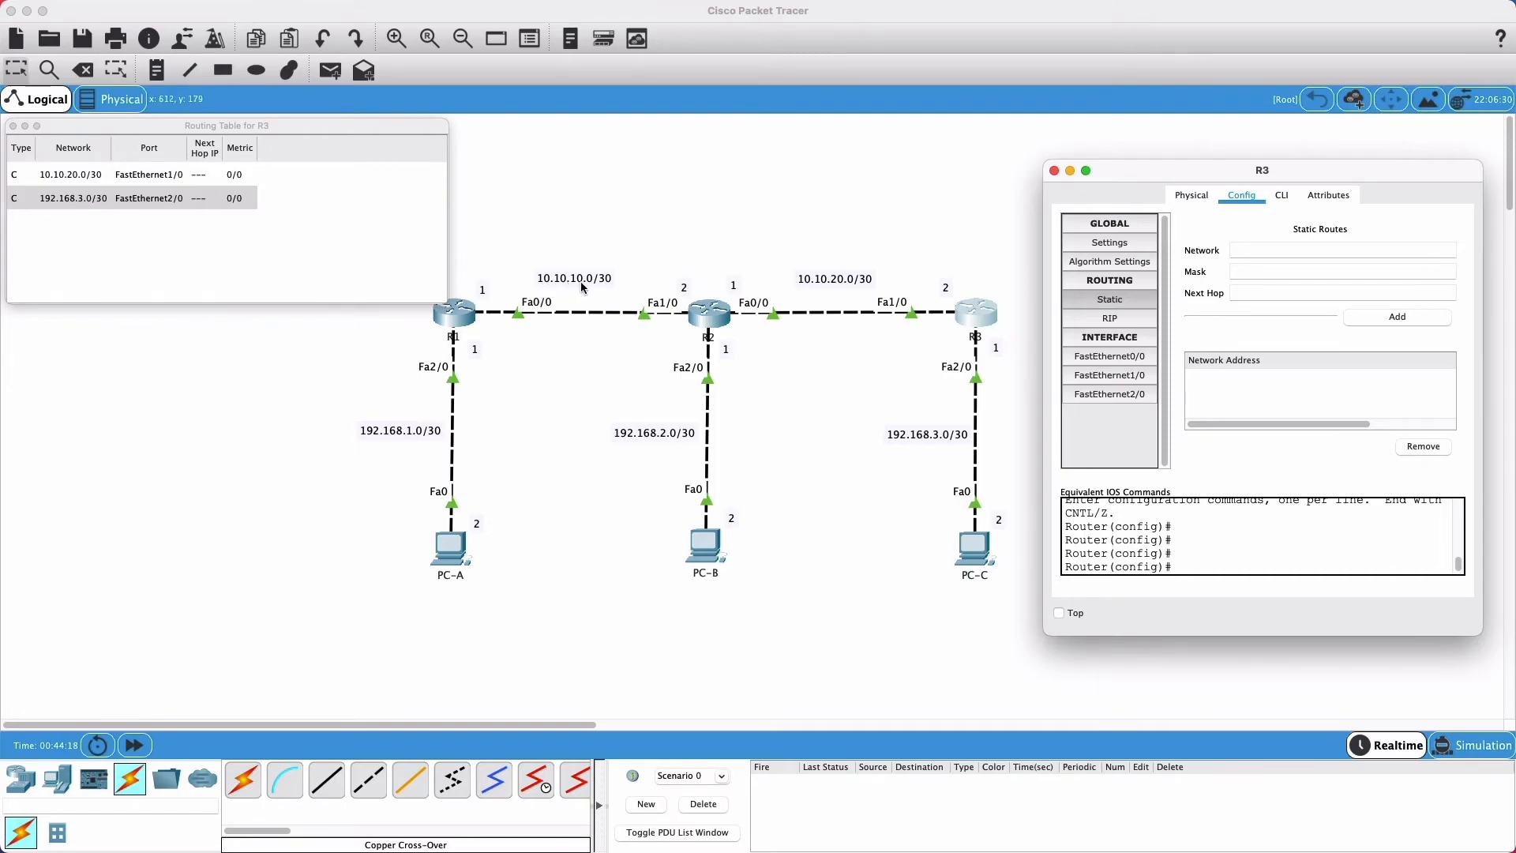
click(1235, 251)
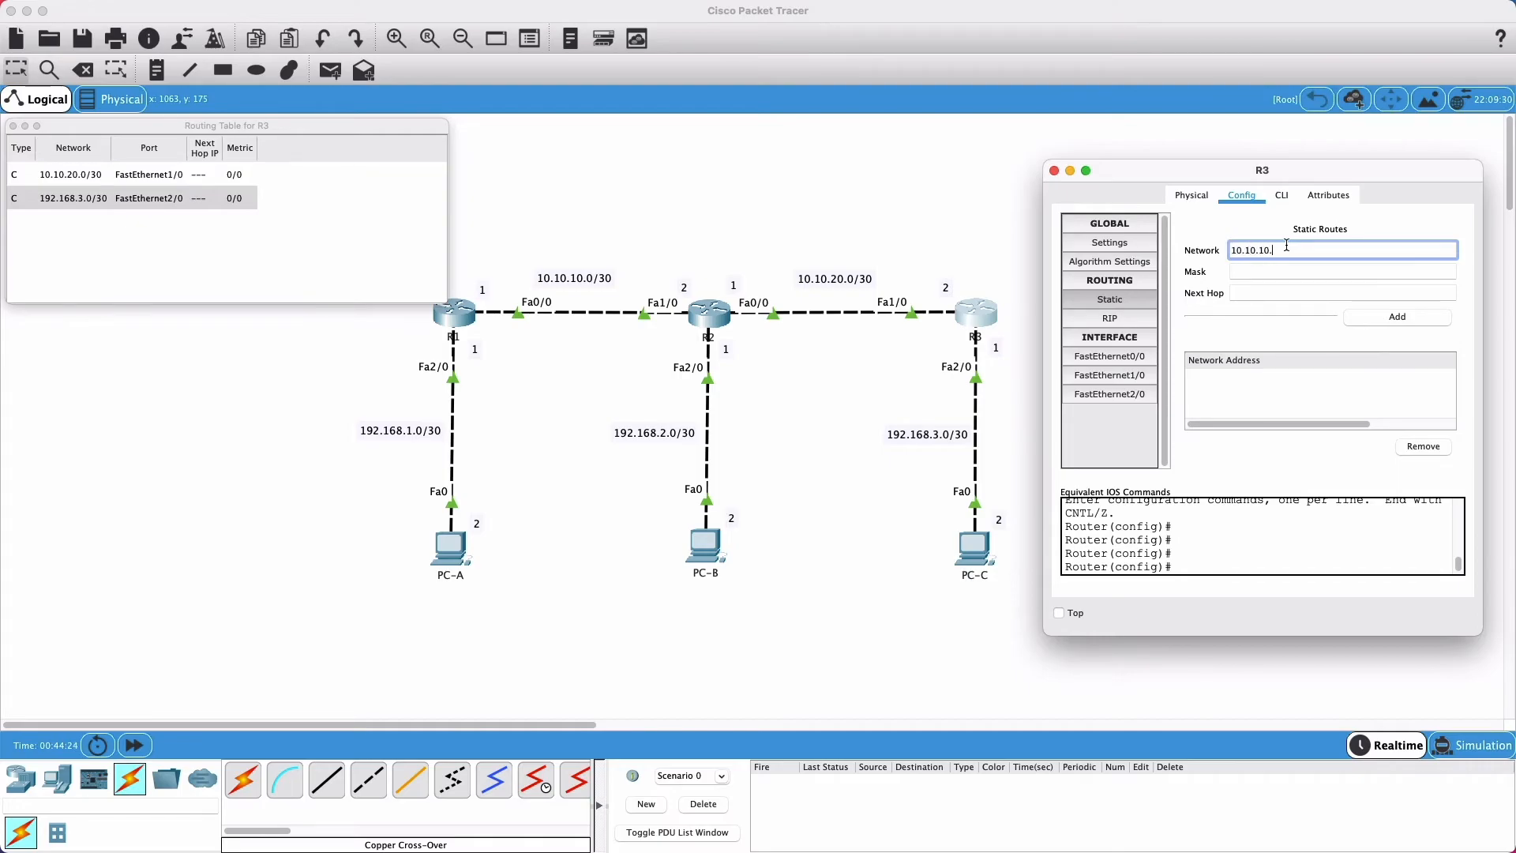
click(1301, 274)
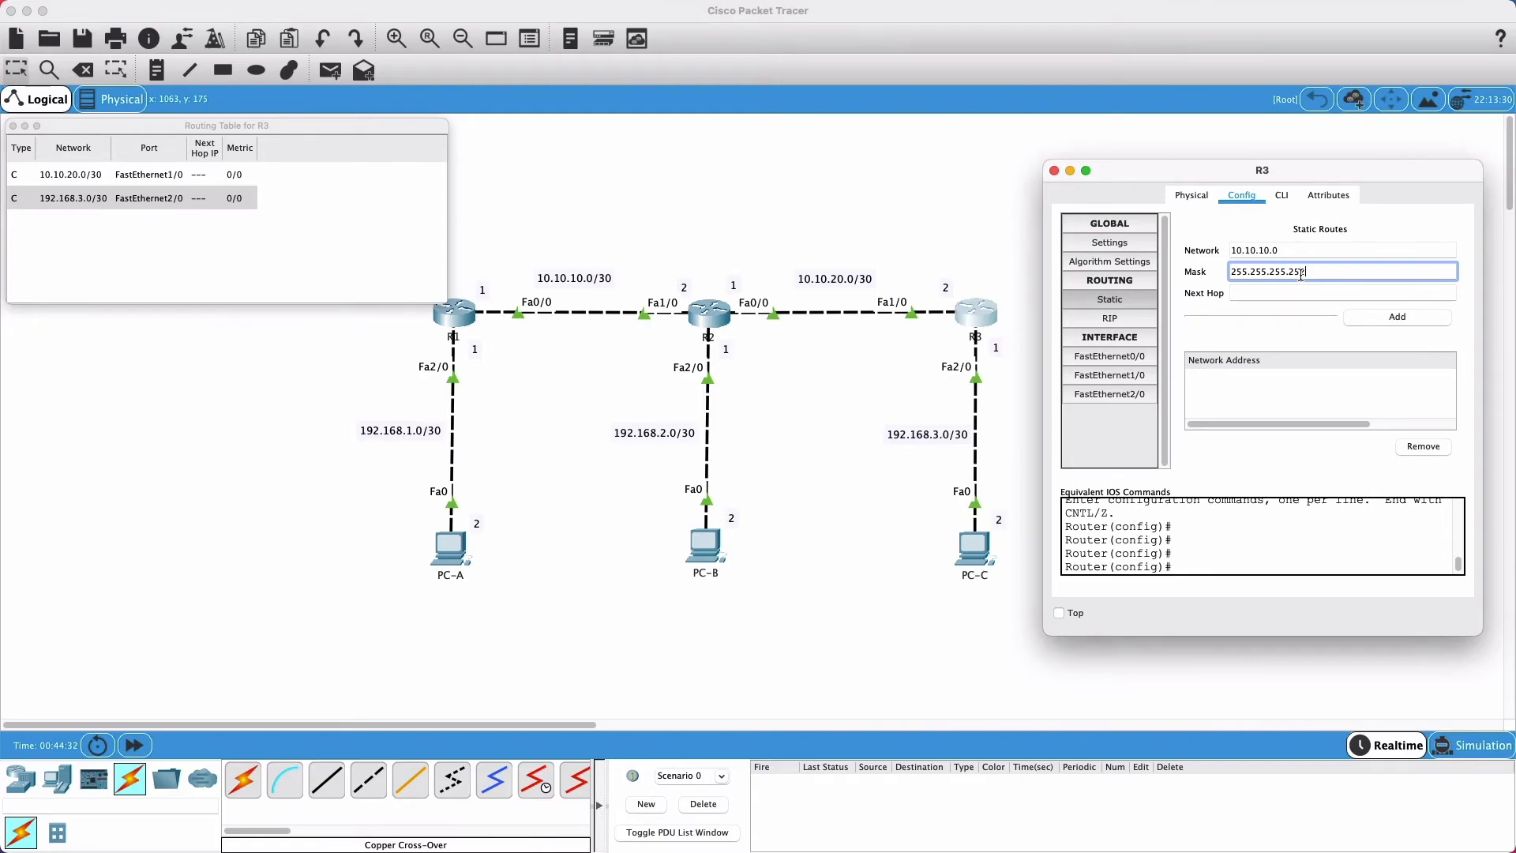
click(1294, 290)
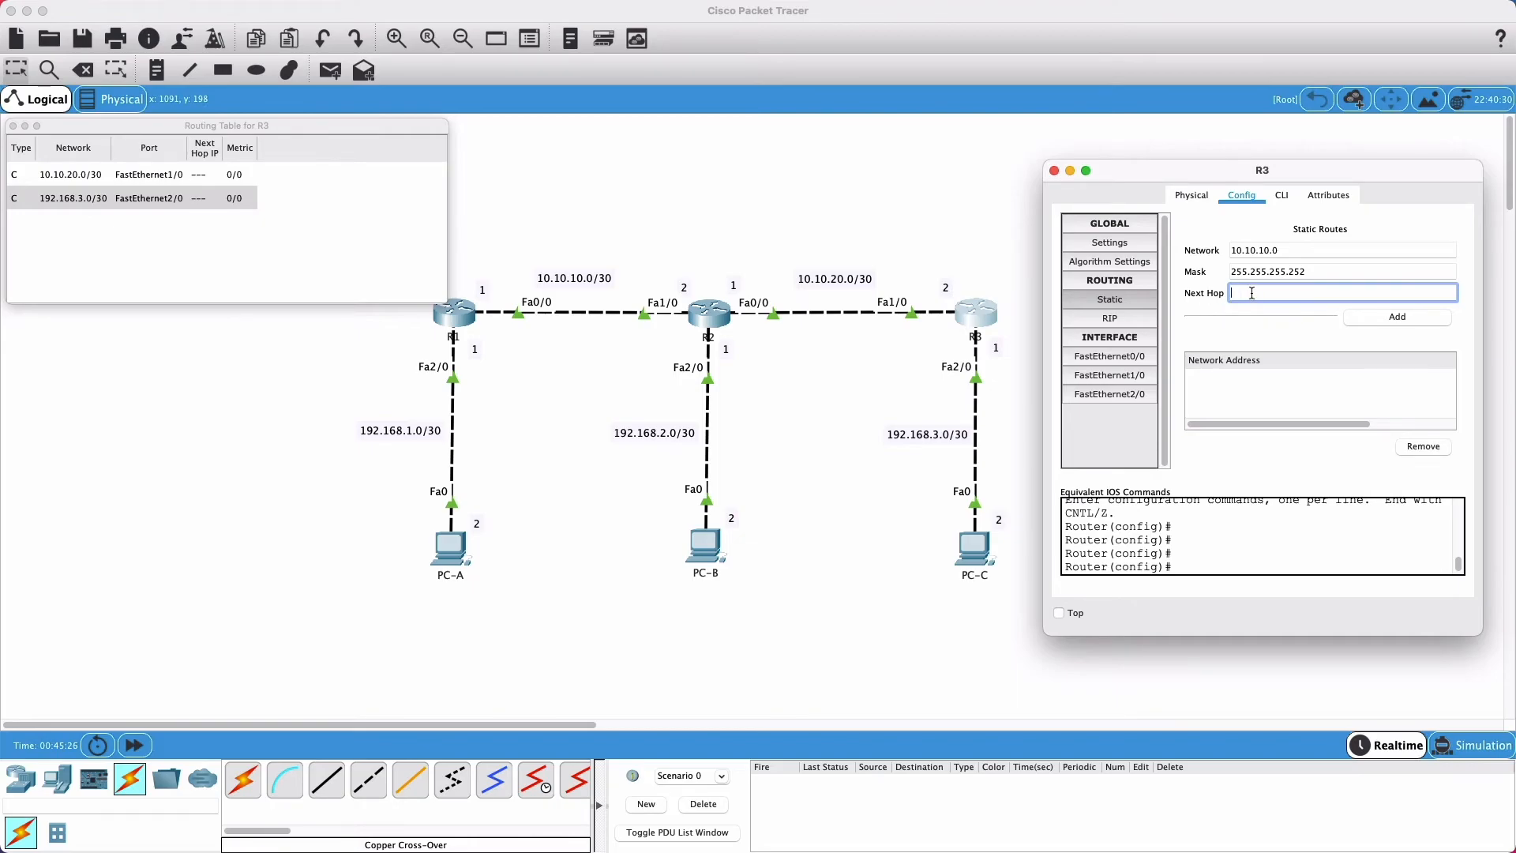
text(.10.20.1)
click(1402, 317)
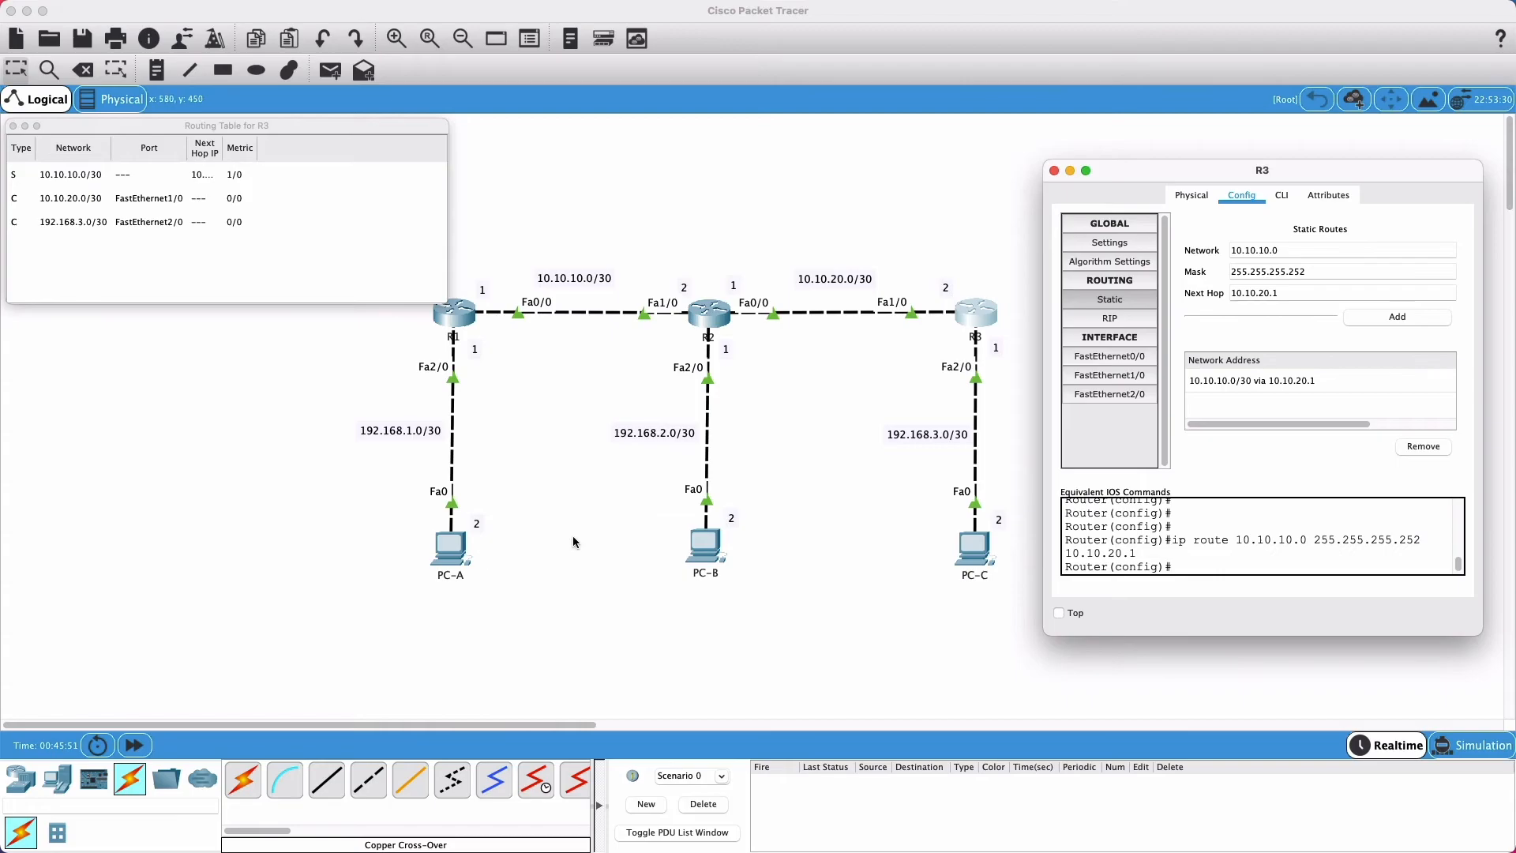
Step: Add a second static route on R3 to network 192.168.1.0 with mask 255.255.255.252 and next hop 10.10.20.1
drag(1314, 251, 1207, 253)
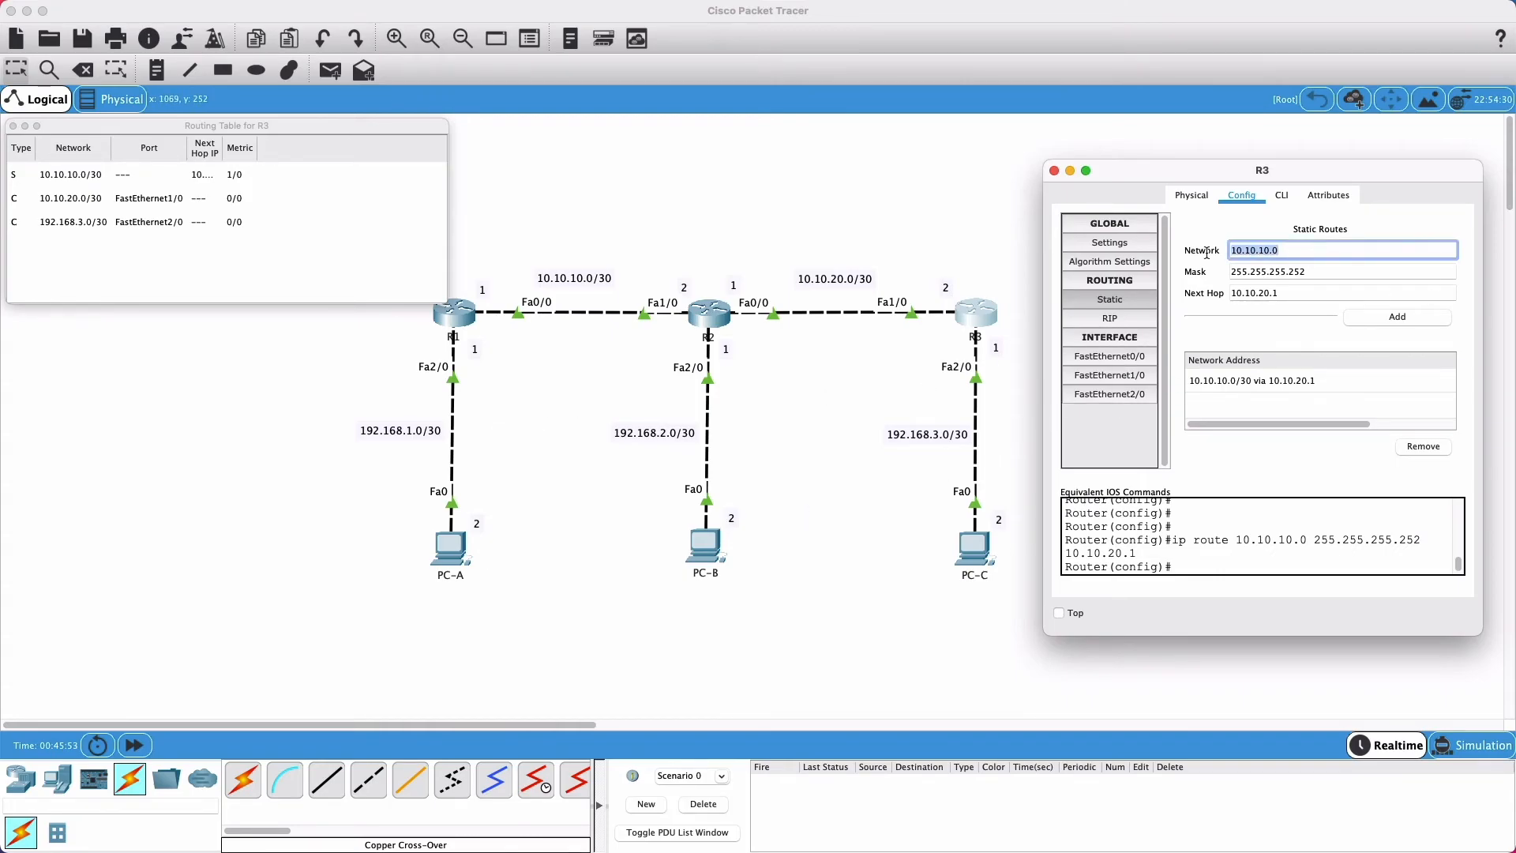
text(1)
click(1265, 270)
double_click(1263, 272)
click(1264, 272)
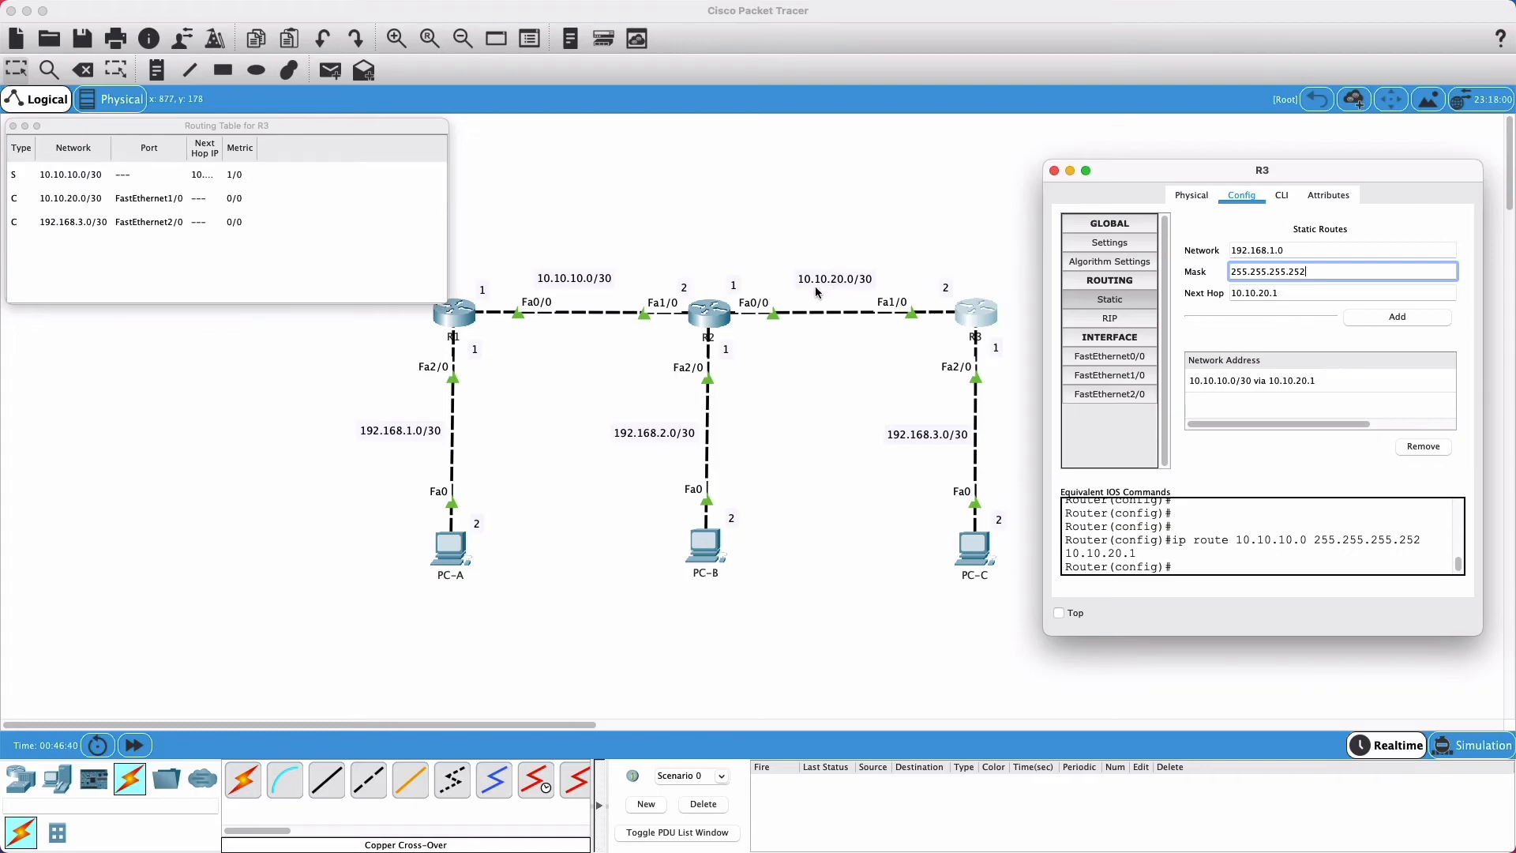
click(1300, 292)
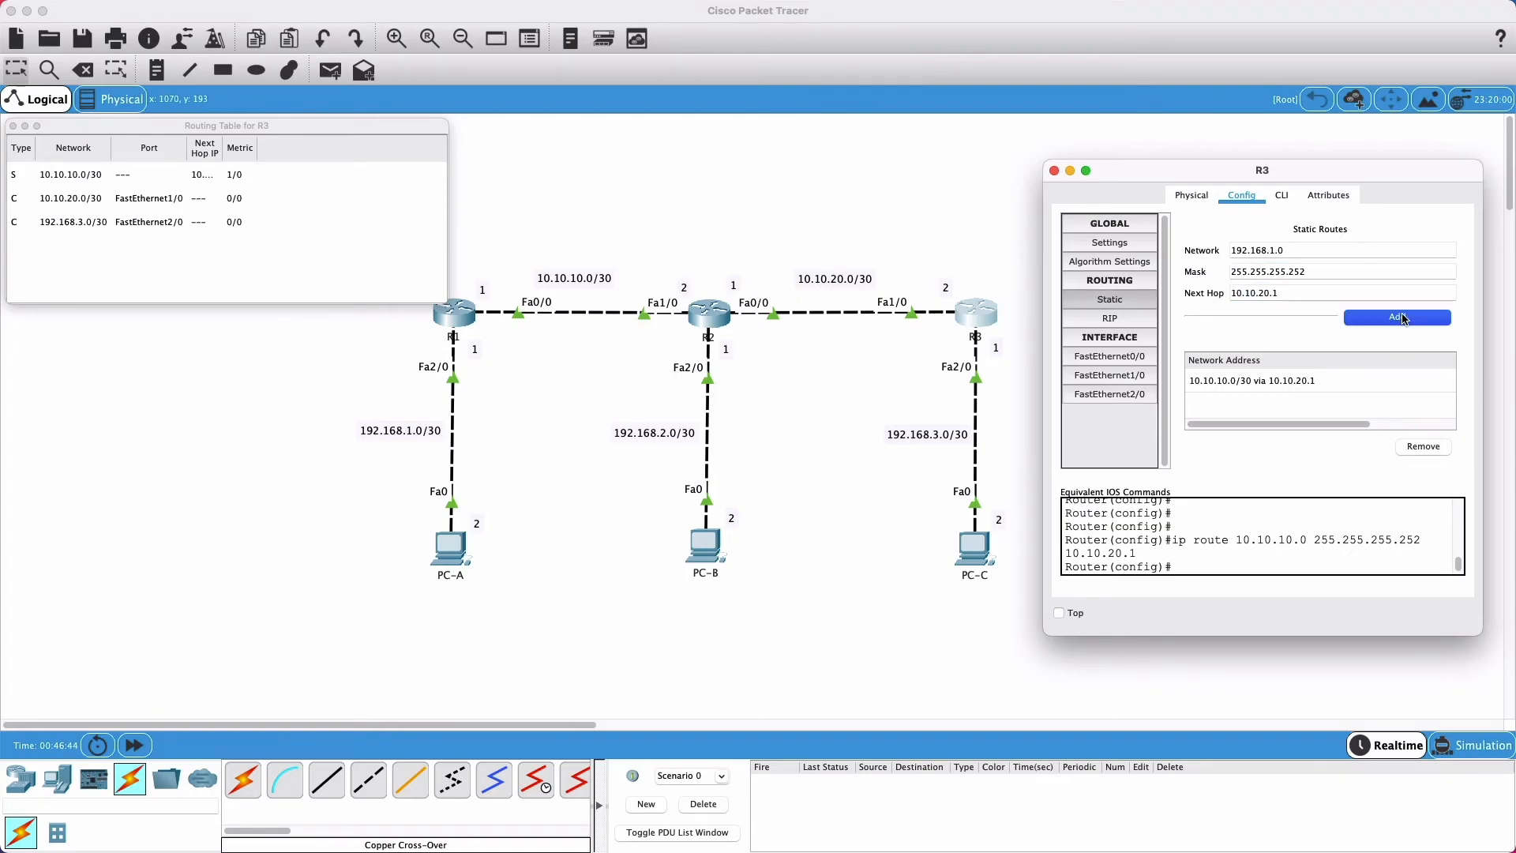
click(1399, 317)
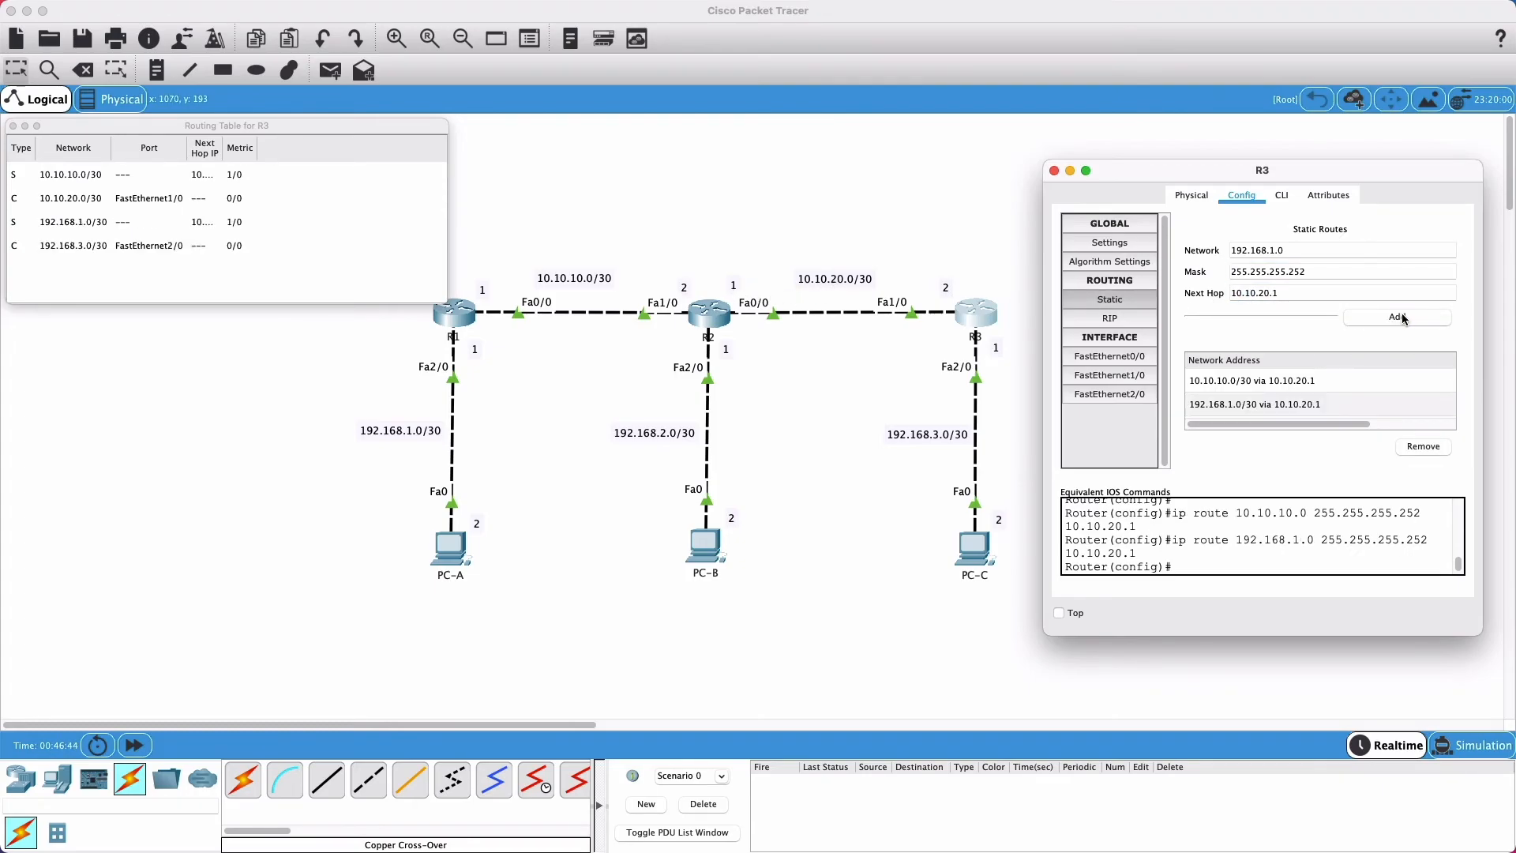
click(52, 227)
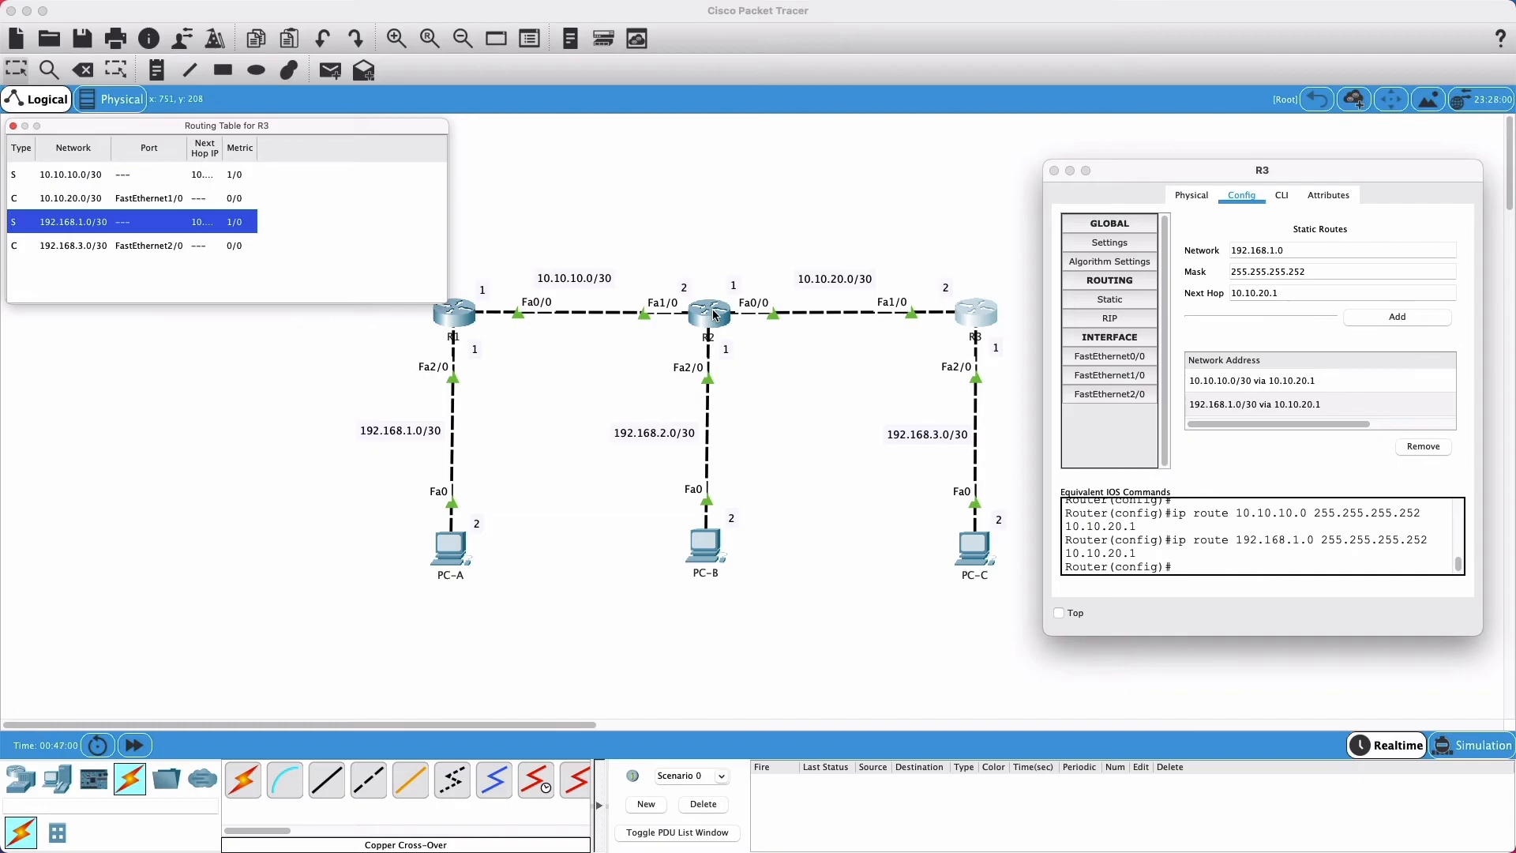
Step: Add a third static route on R3 to network 192.168.2.0 with mask 255.255.255.252 and next hop 10.10.20.1
click(1278, 250)
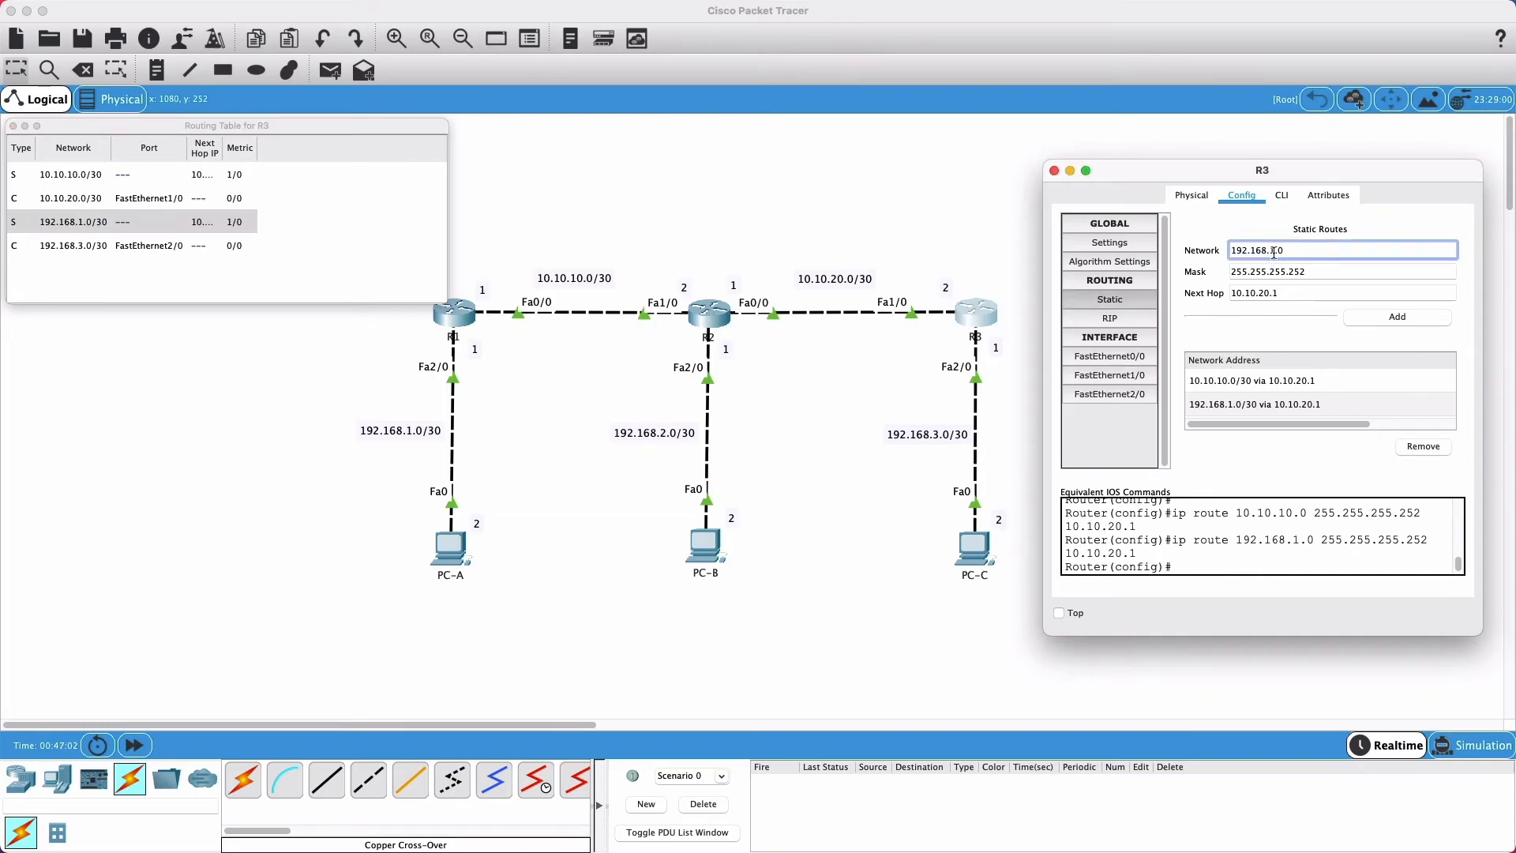
drag(1300, 250, 1214, 254)
click(1239, 251)
key(Tab)
click(1300, 297)
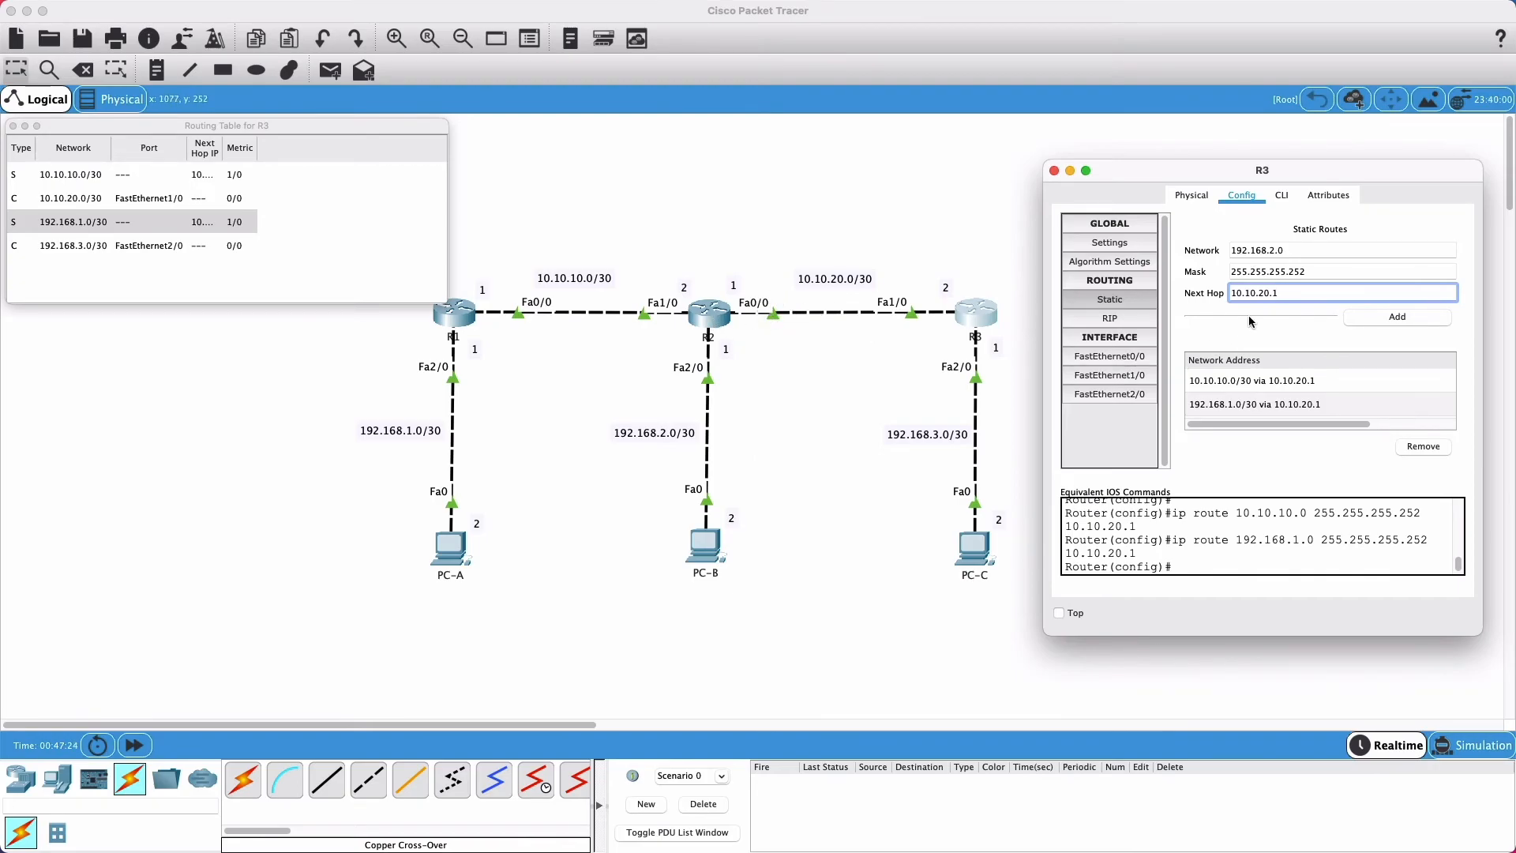
drag(1290, 294, 1227, 294)
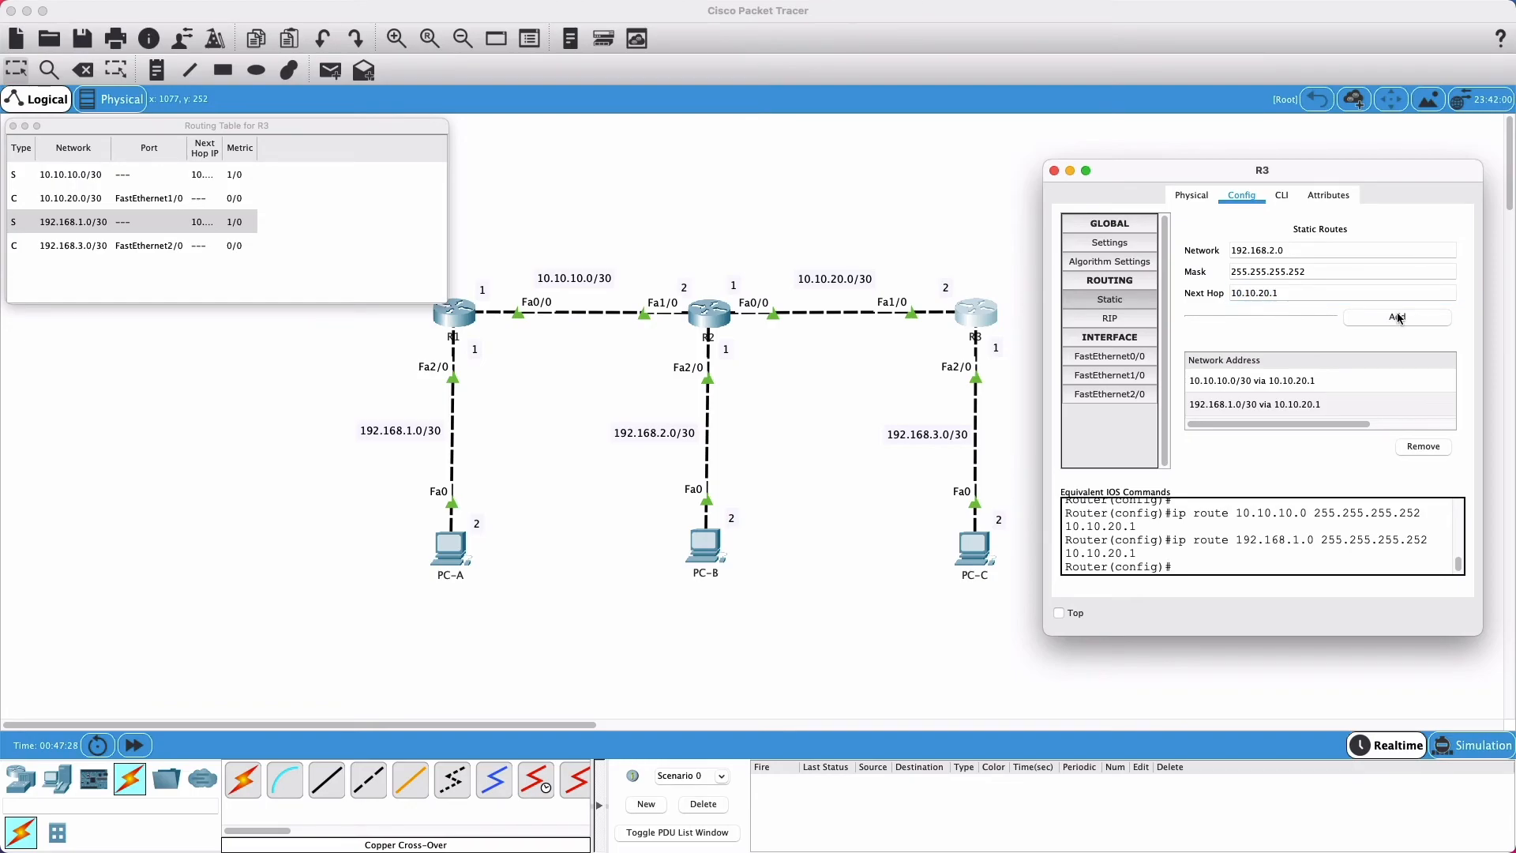
click(1396, 314)
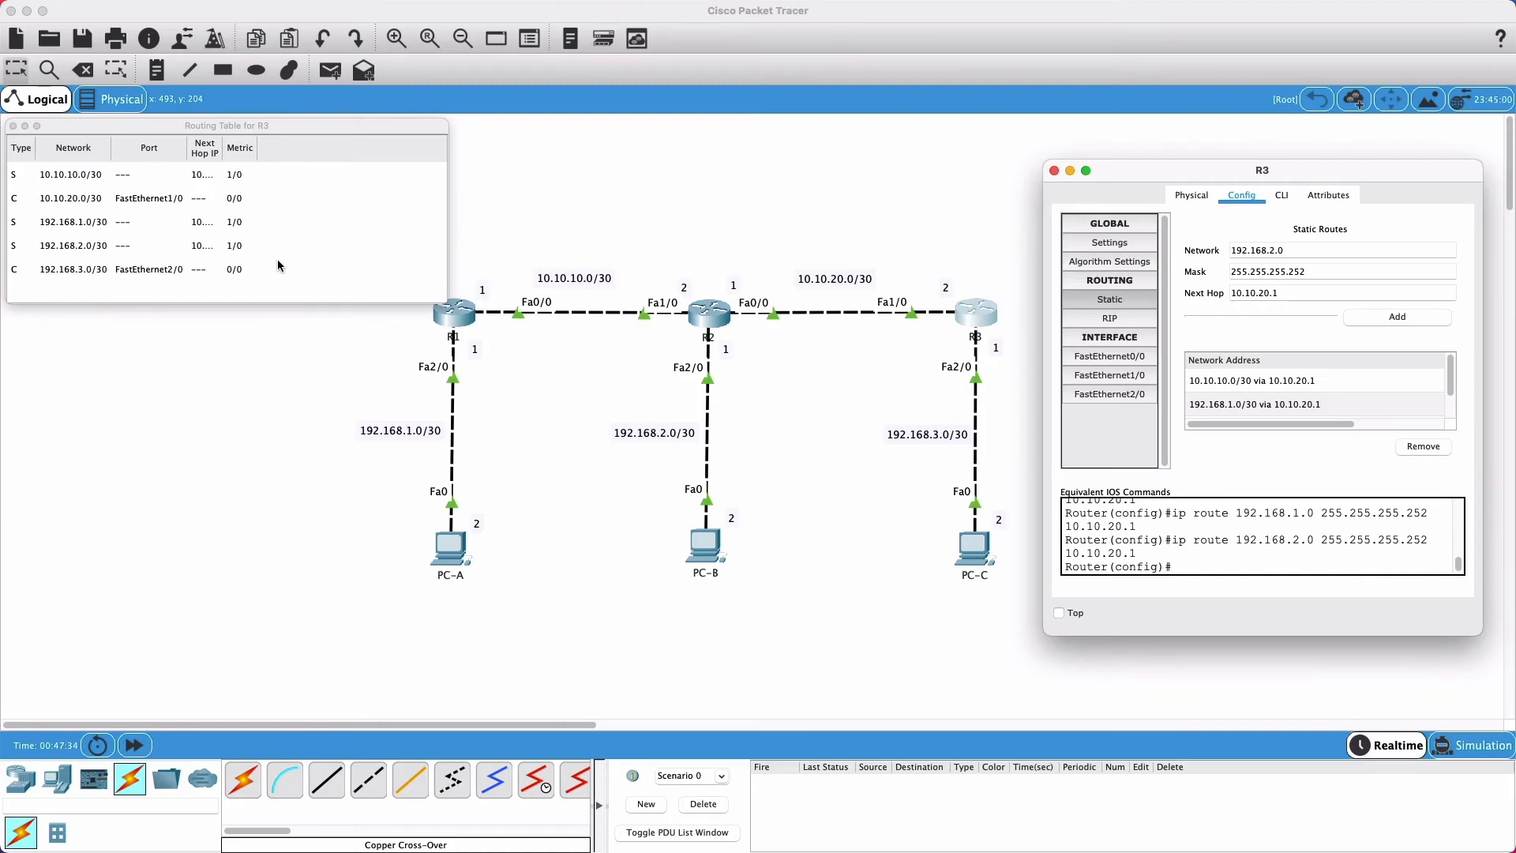
Step: Review each static and connected entry in R3's routing table against the five networks of the topology
click(76, 204)
click(78, 223)
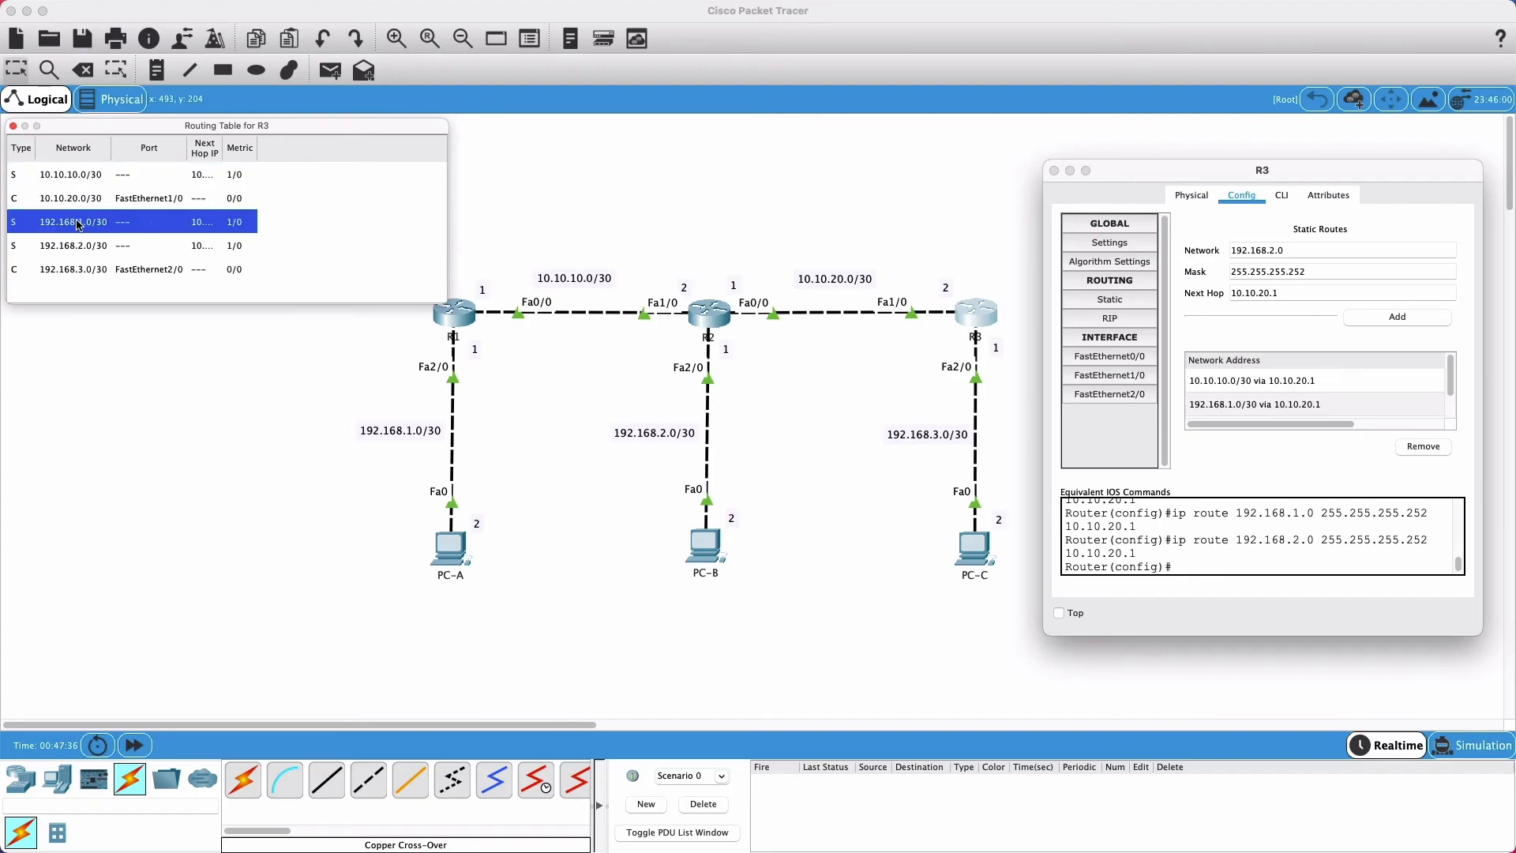
click(81, 246)
click(87, 268)
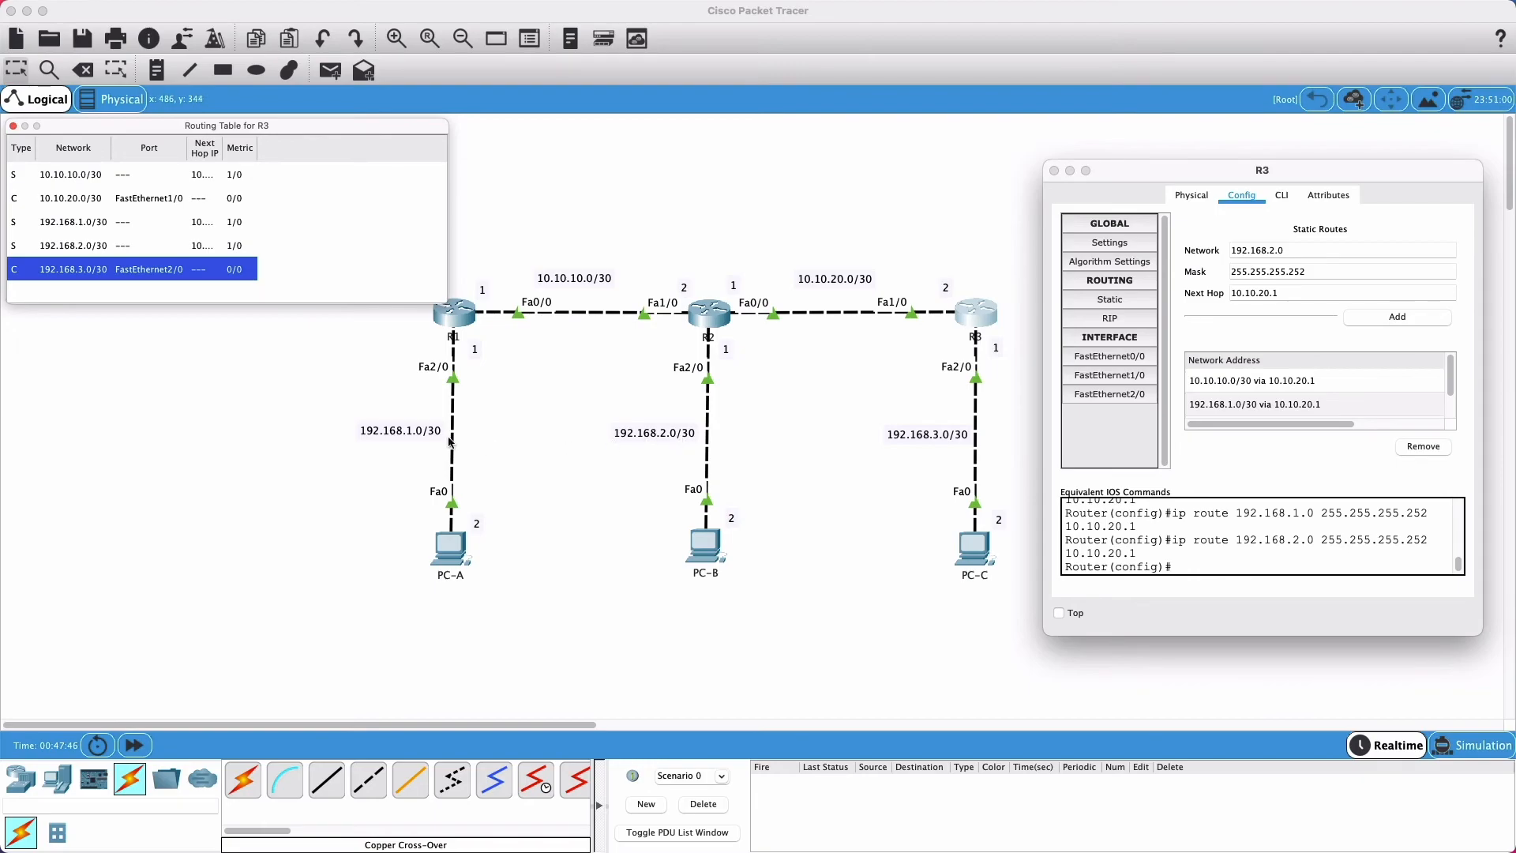
click(57, 182)
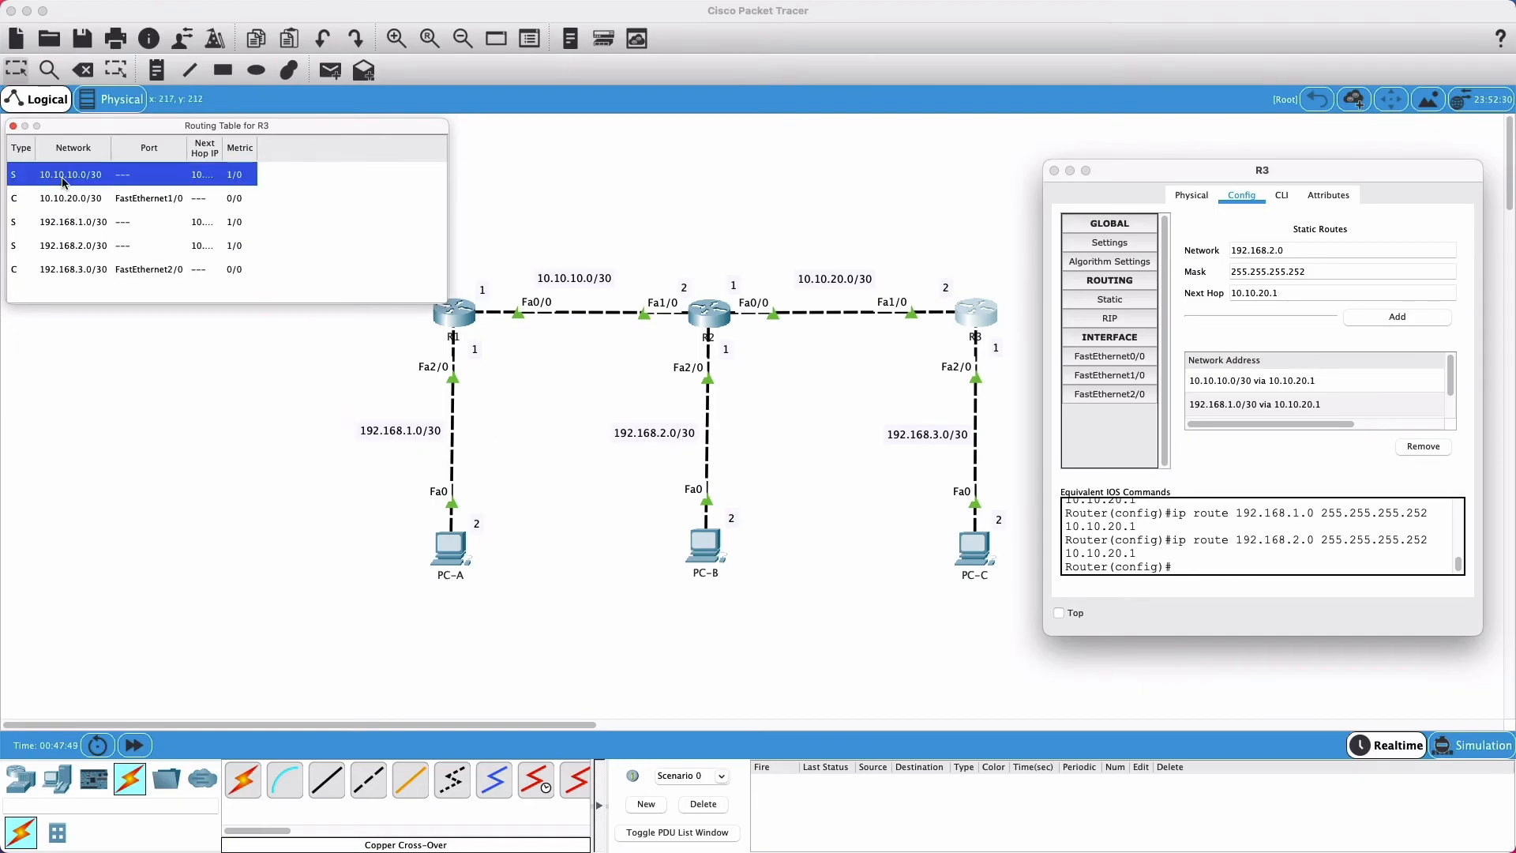
drag(71, 133, 79, 274)
drag(79, 192, 92, 297)
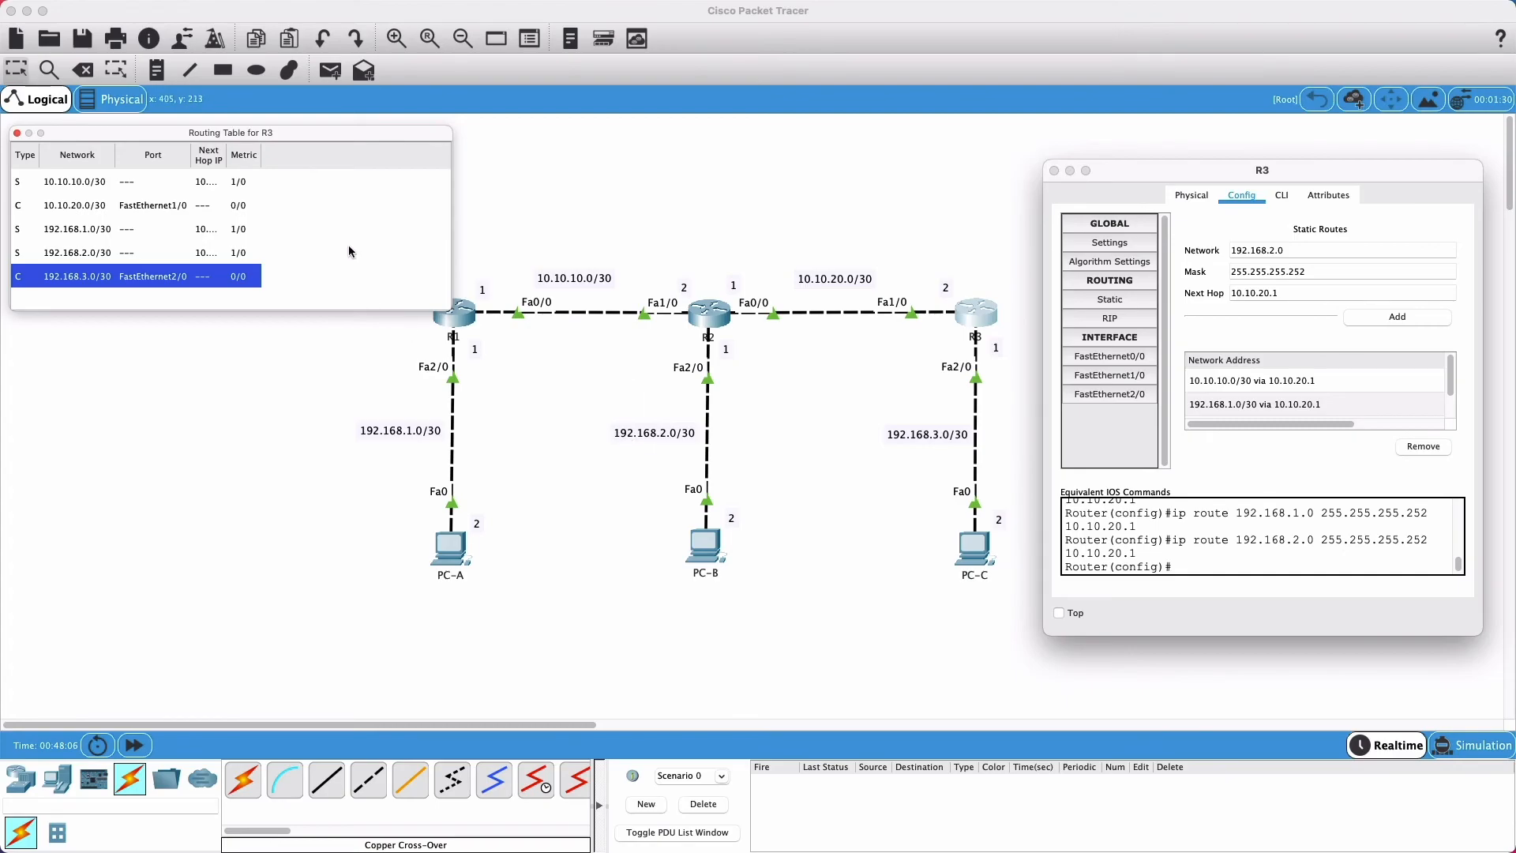
Step: Close R3's configuration, move its routing table beside the topology, and place R2's routing table directly beneath it
click(1054, 171)
drag(211, 135, 1250, 138)
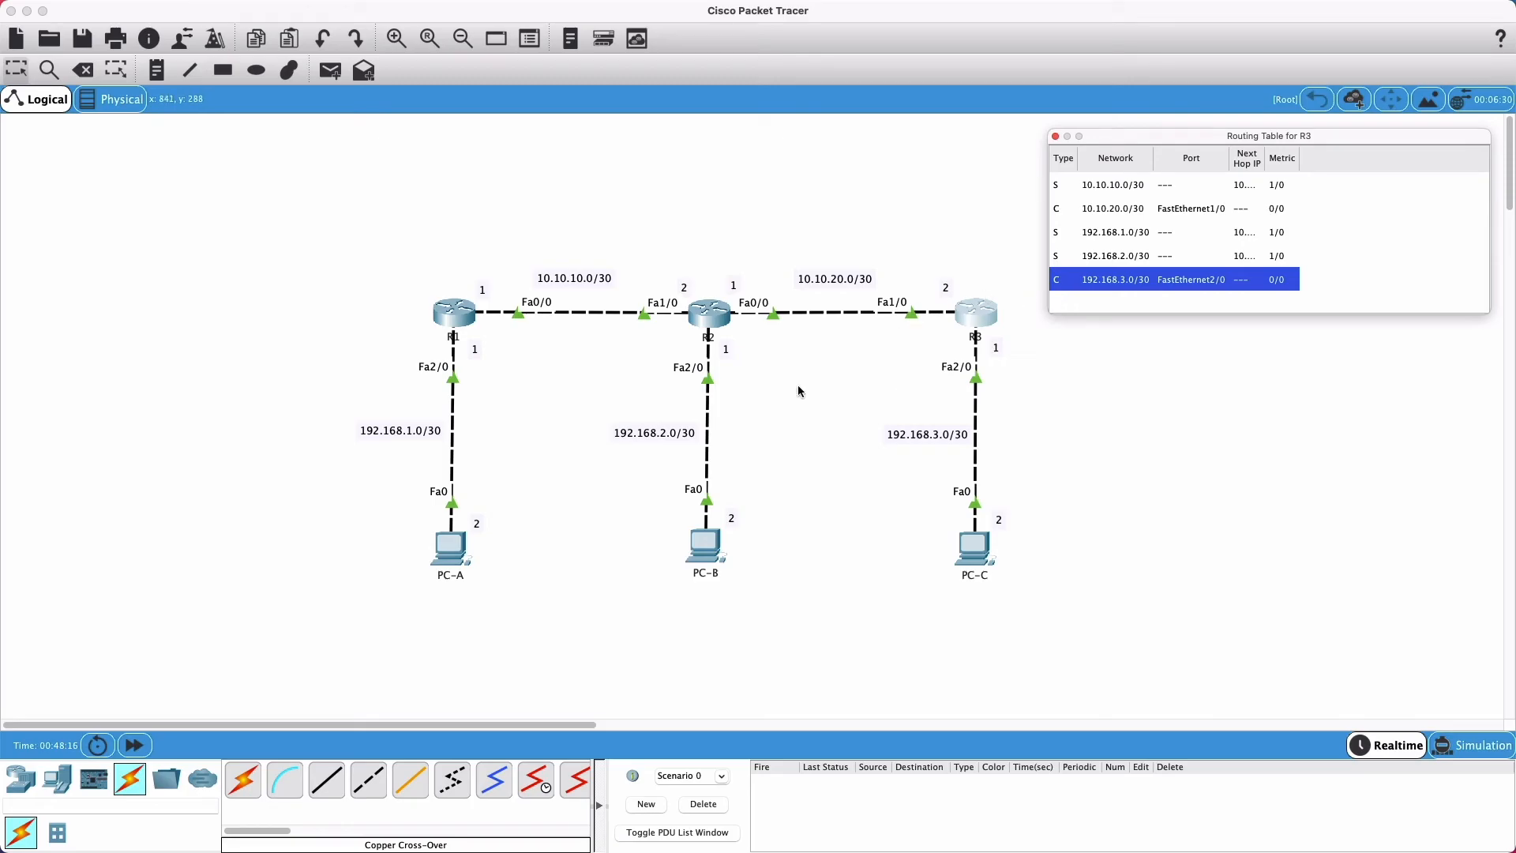
click(49, 70)
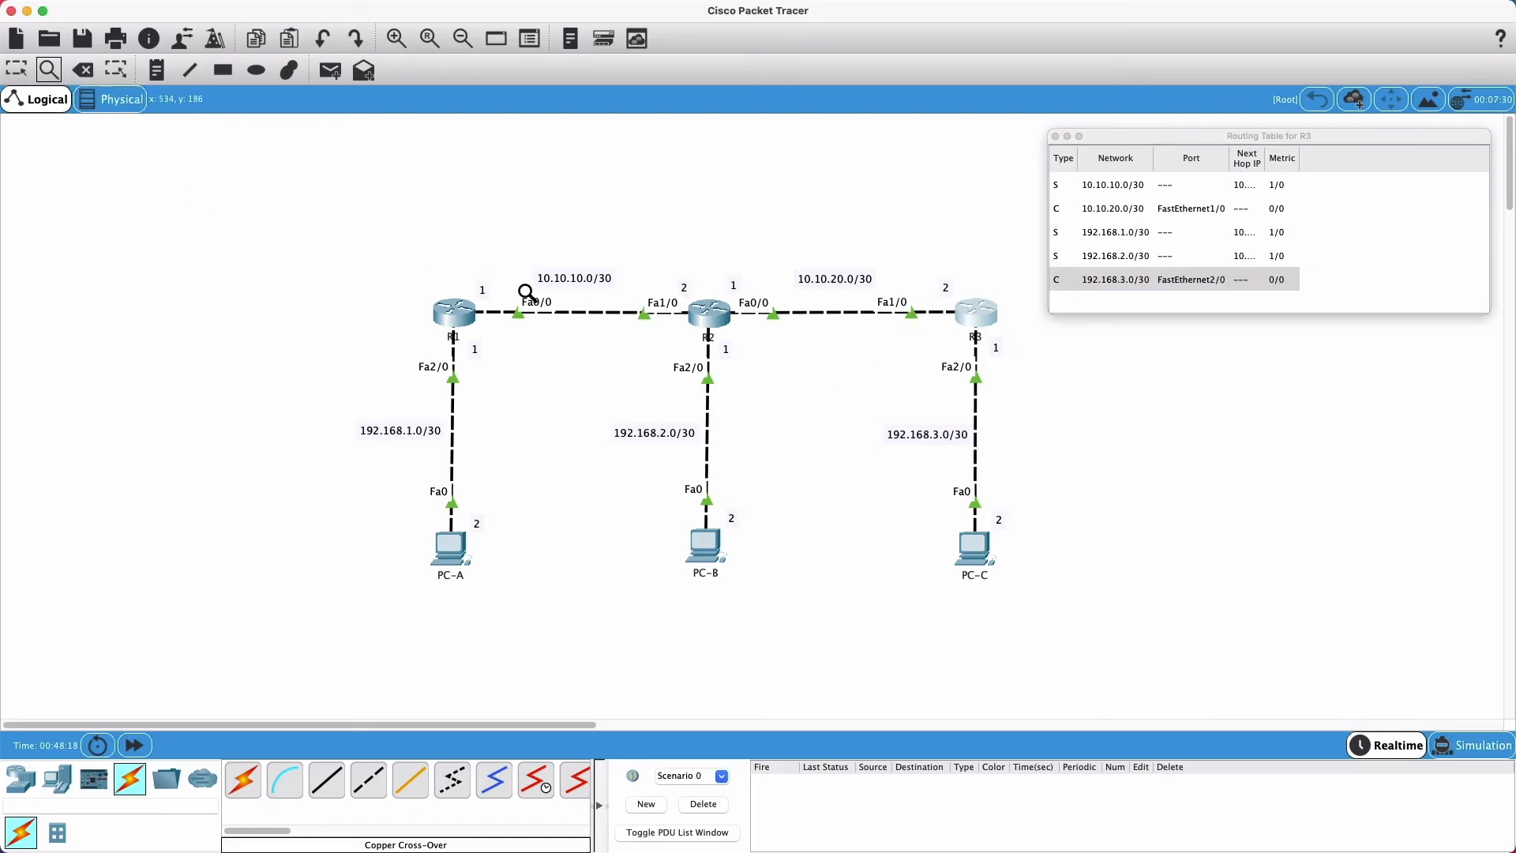
click(705, 316)
click(723, 330)
drag(3, 435, 1088, 397)
drag(1303, 333, 1262, 328)
Step: Open R1's routing table and align it beneath R2's table so all three tables are stacked
click(458, 323)
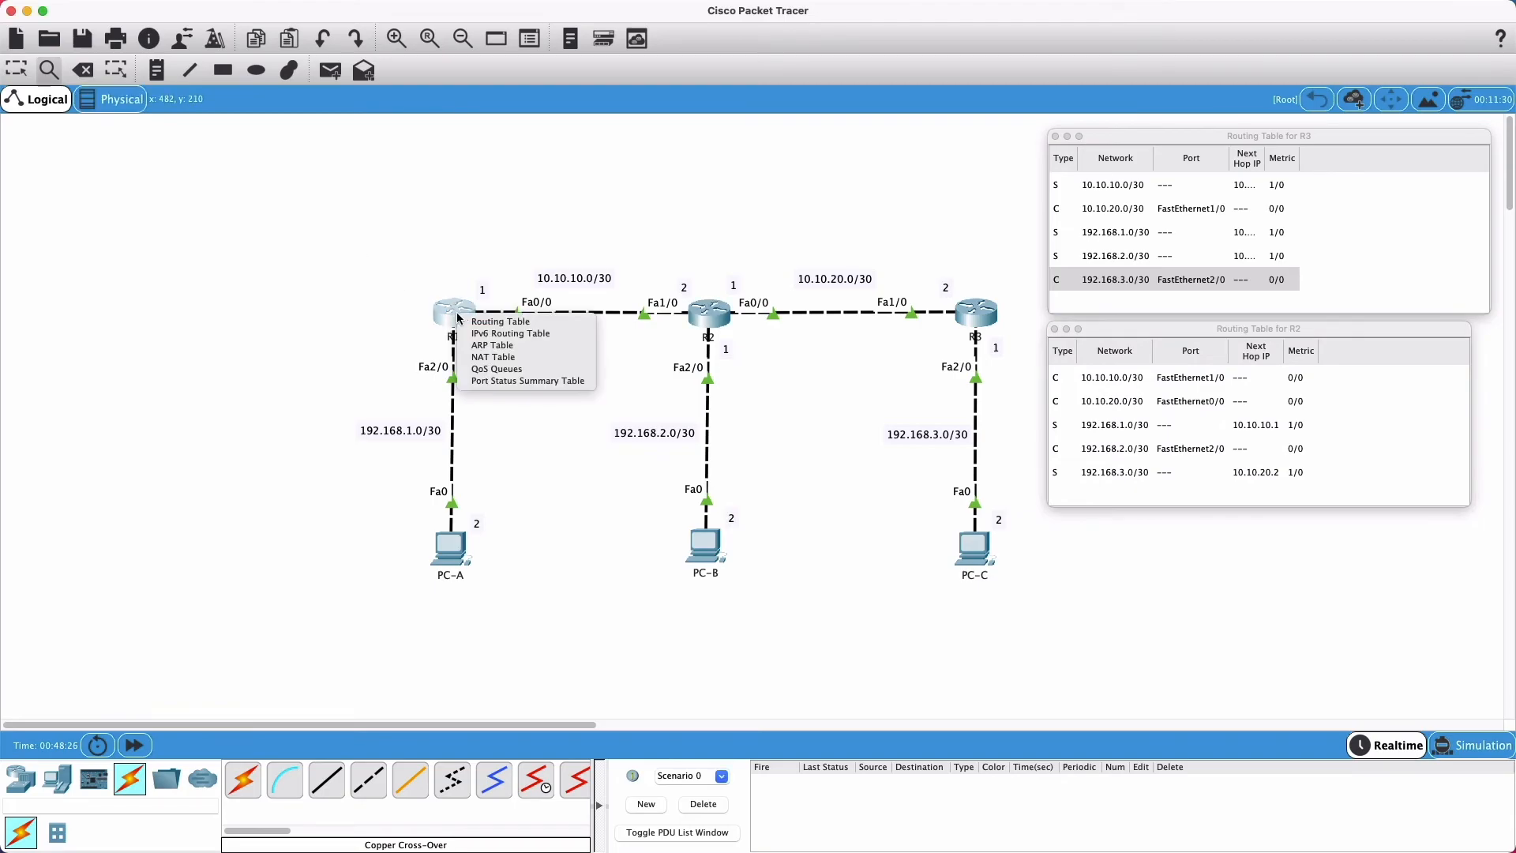
click(512, 327)
drag(4, 427, 1157, 426)
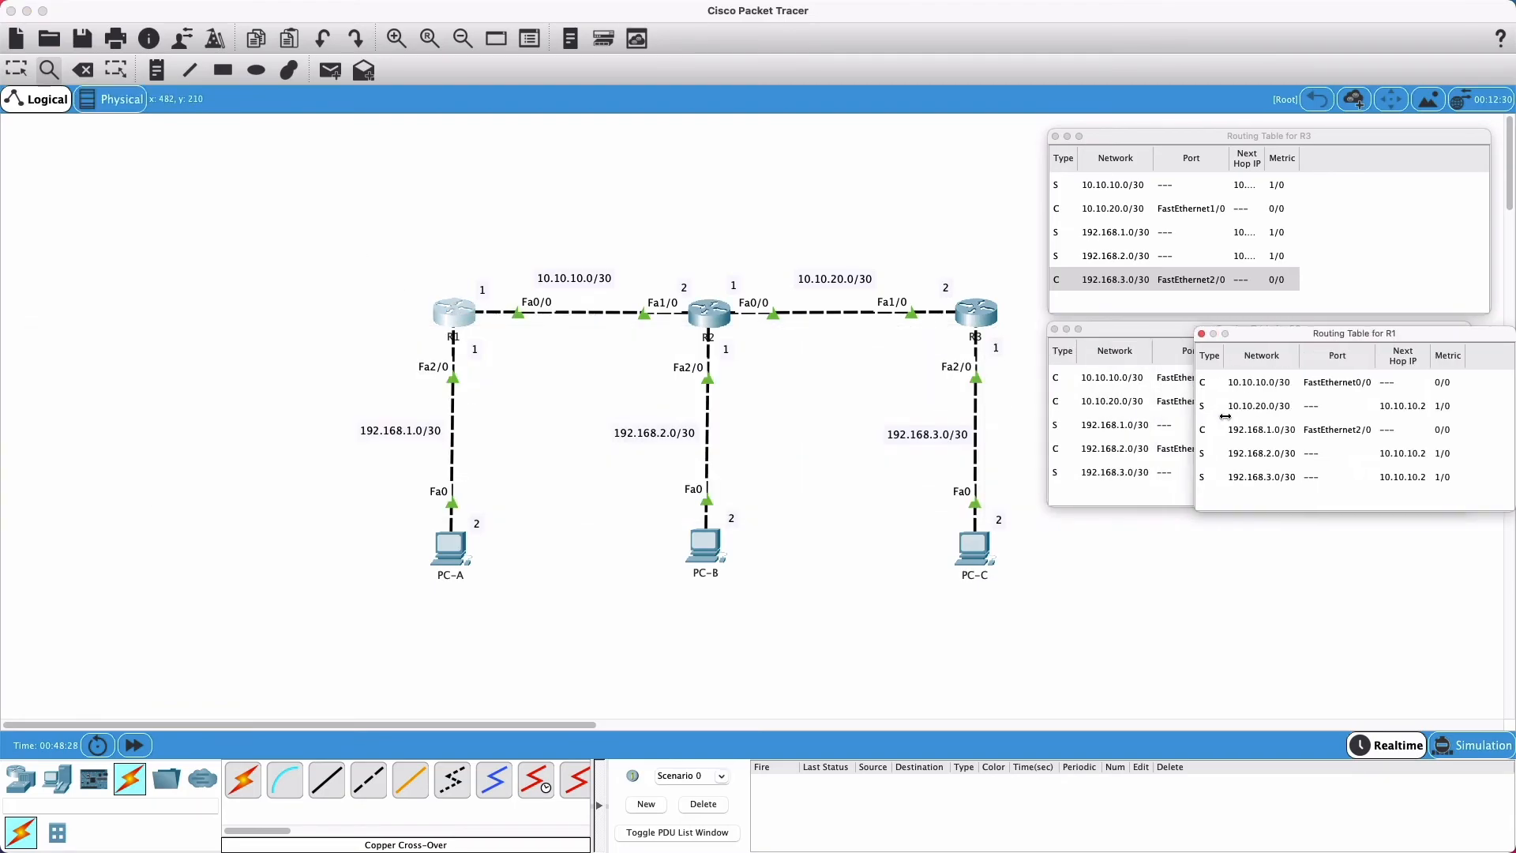
drag(1232, 342, 1120, 524)
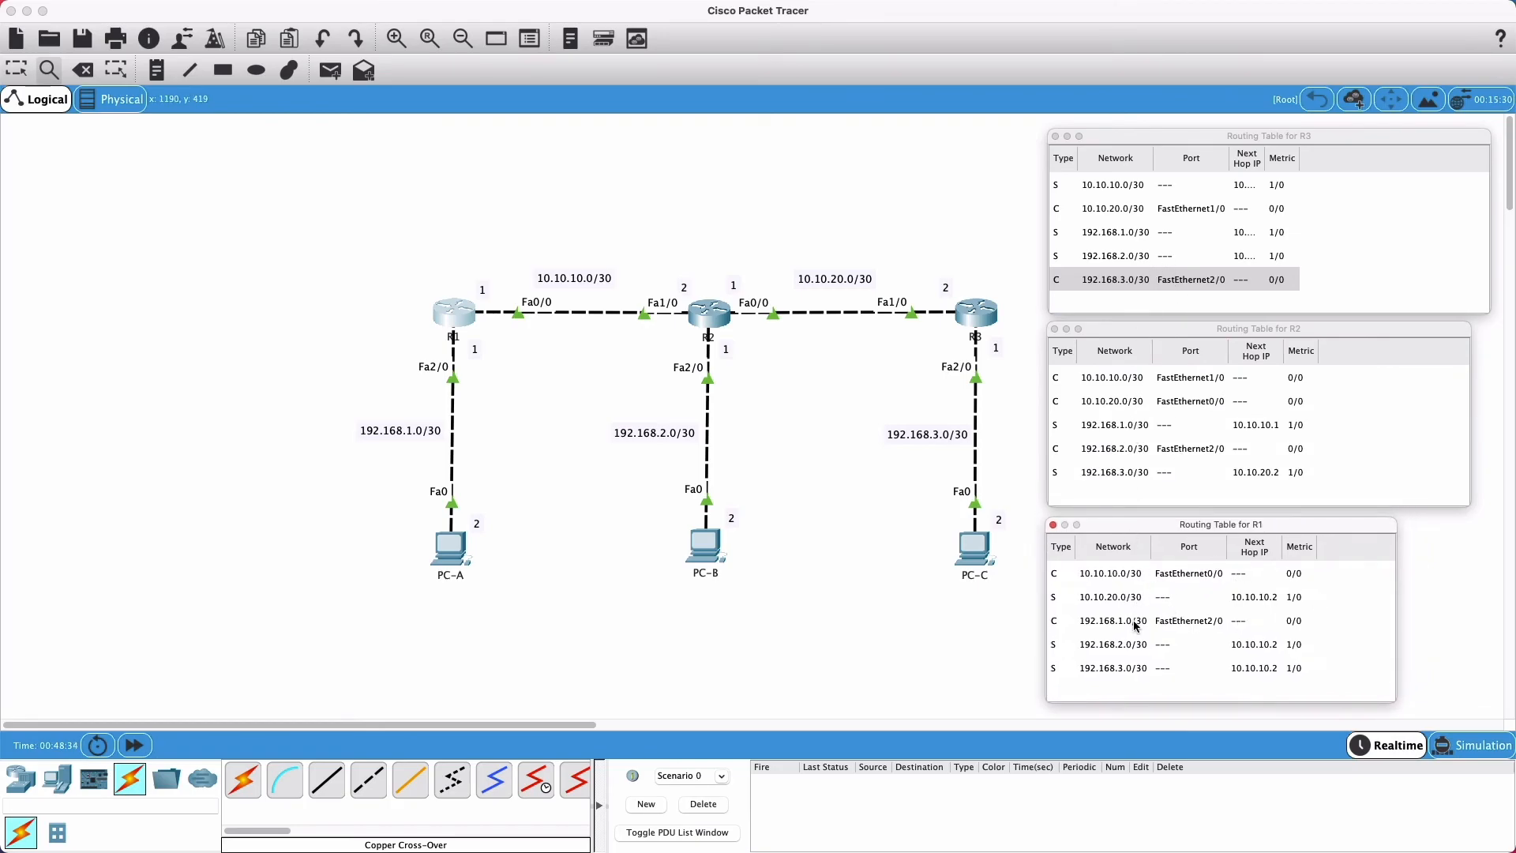
click(1107, 335)
drag(1110, 526, 1111, 523)
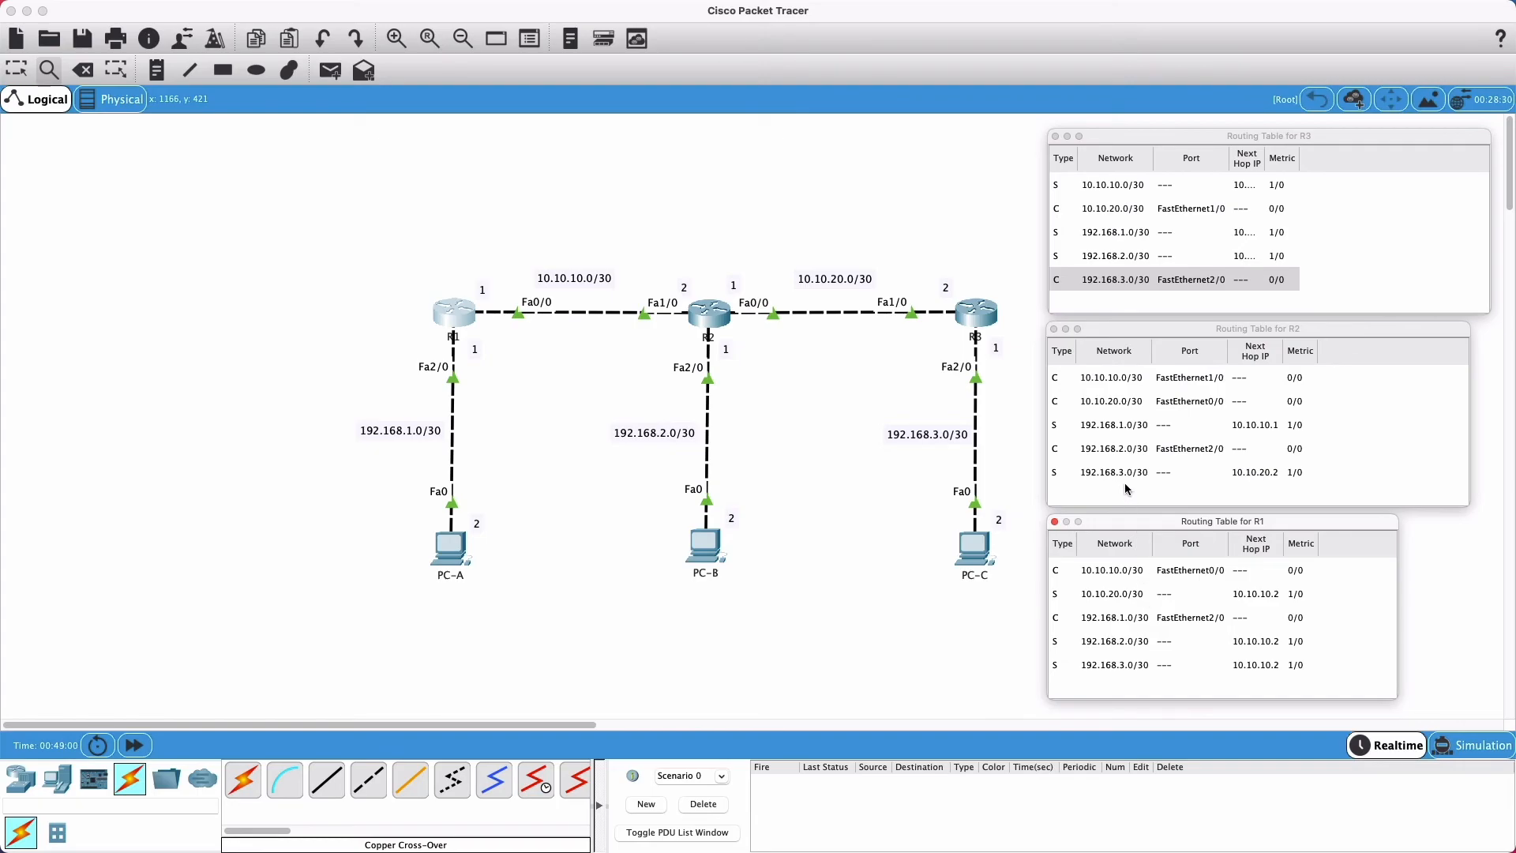
Step: Compare the five network entries in the routing tables of R3, R2 and R1 one by one
click(1119, 187)
click(1120, 215)
click(1123, 233)
click(1124, 256)
click(1121, 280)
click(1123, 258)
click(1120, 379)
click(1118, 403)
click(1120, 427)
click(1119, 449)
click(1120, 473)
click(1114, 573)
click(1115, 597)
click(1116, 619)
click(1118, 642)
click(1118, 666)
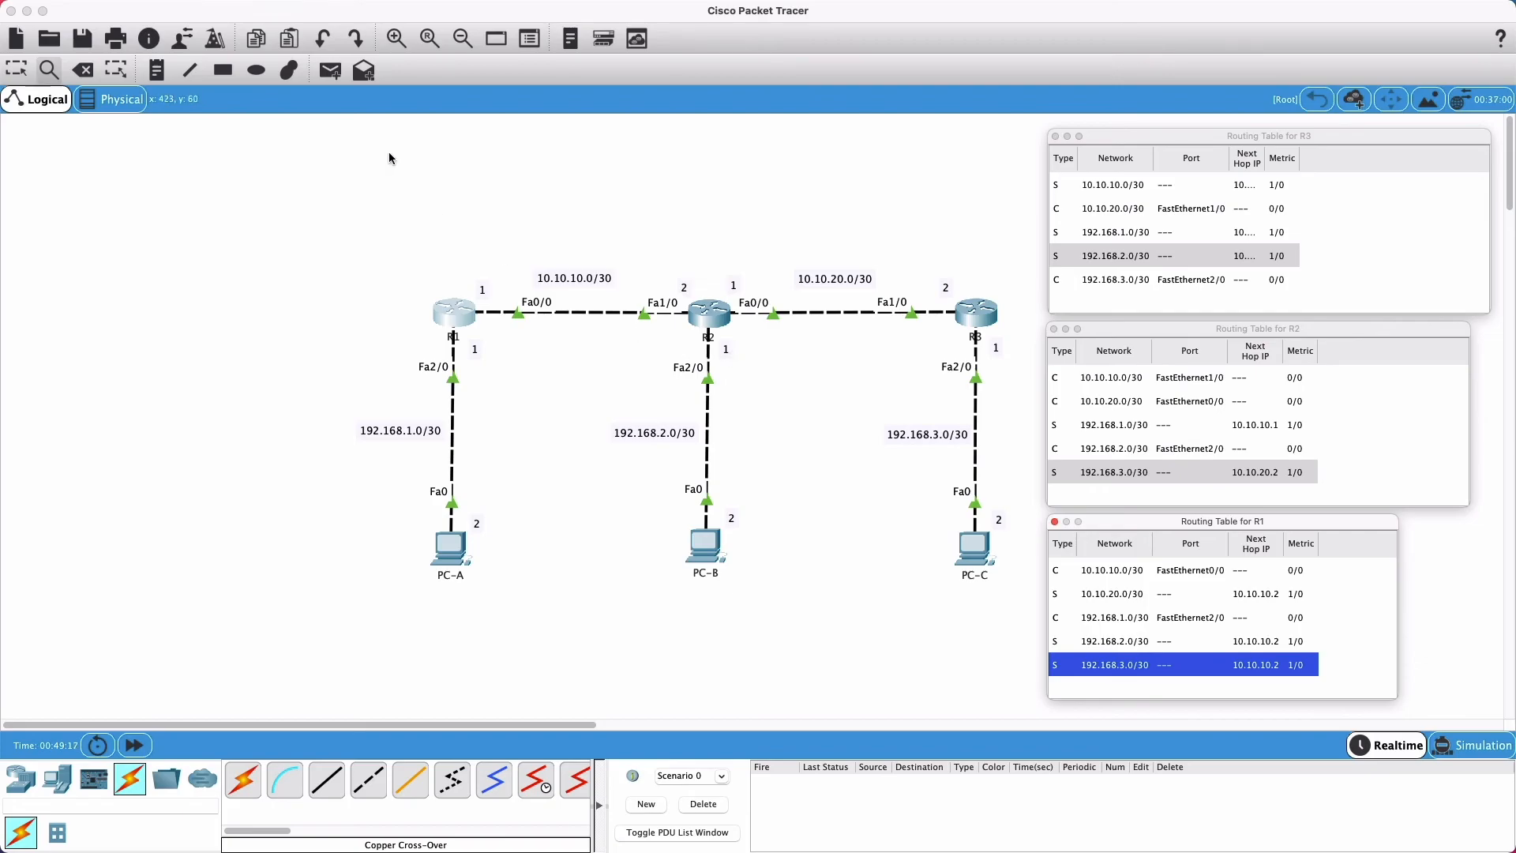
click(337, 79)
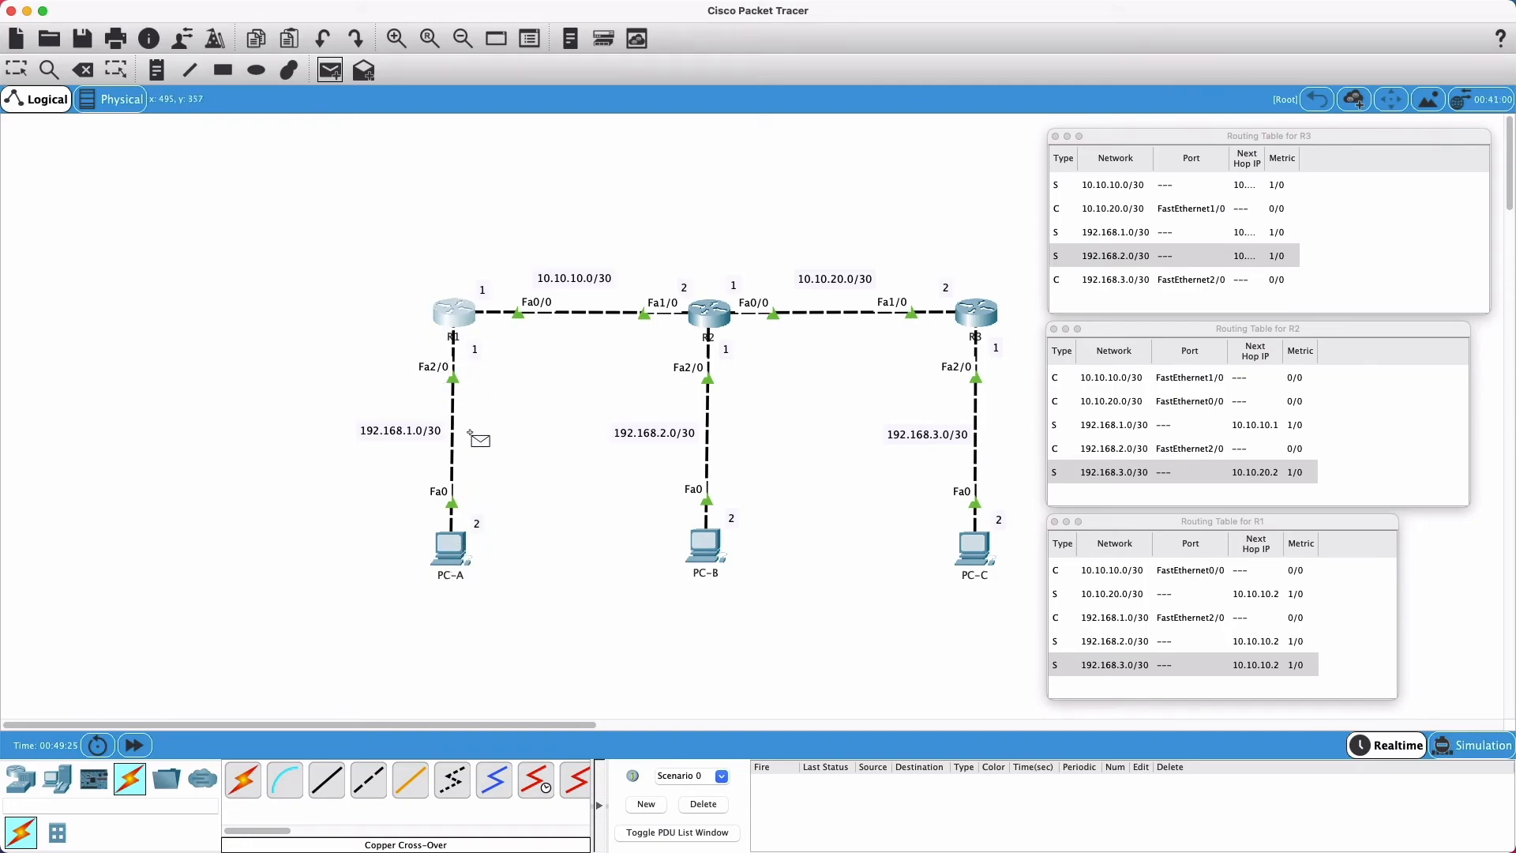
mouse_move(458, 320)
mouse_move(456, 557)
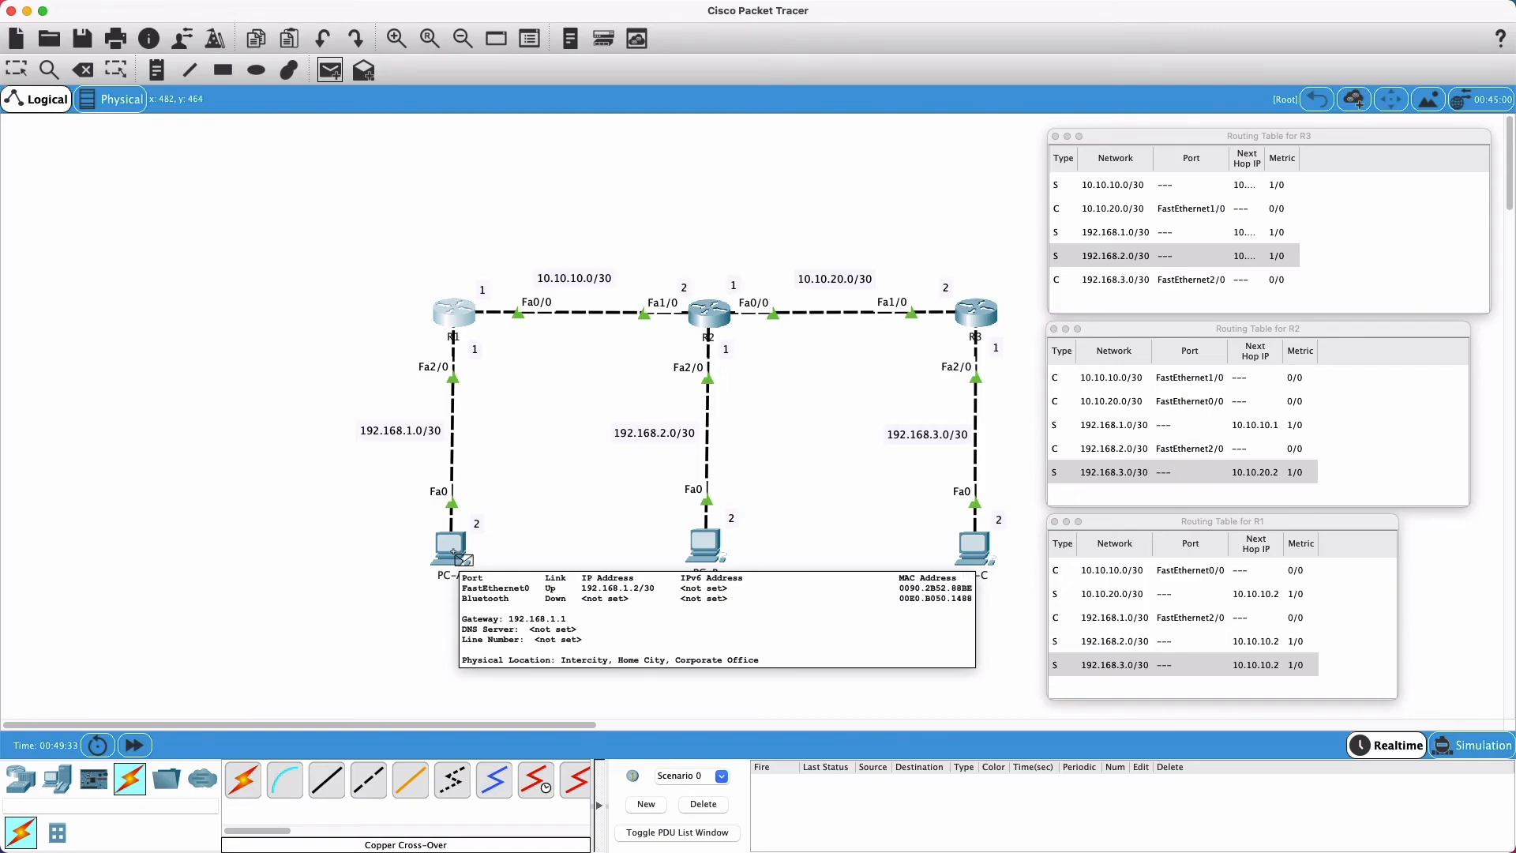
click(457, 547)
key(Escape)
Step: Test connectivity from R1 by sending a simple PDU to R2 and another to PC-A
click(338, 70)
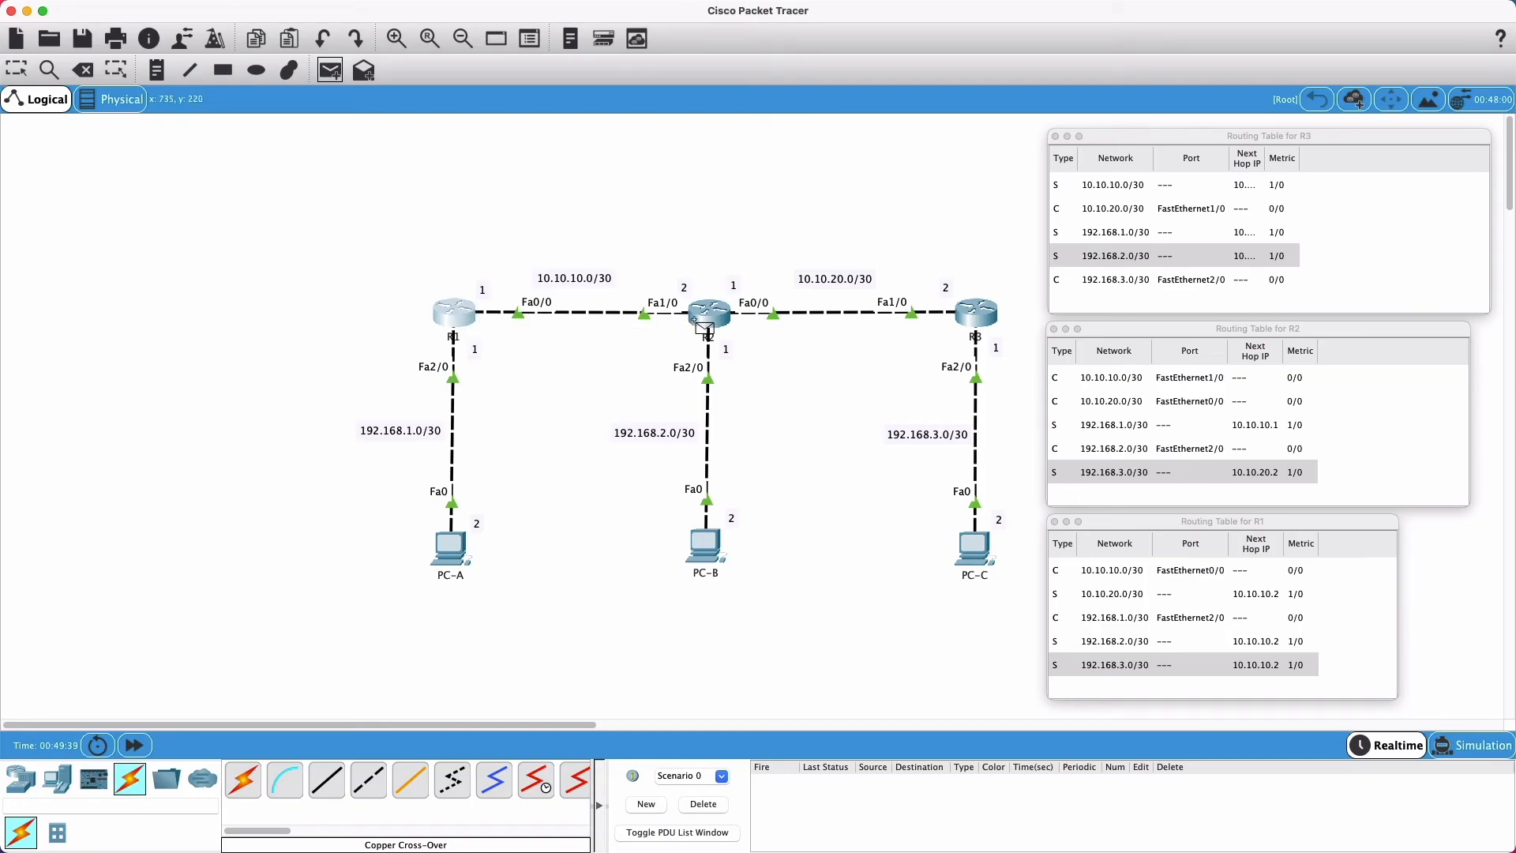
click(458, 316)
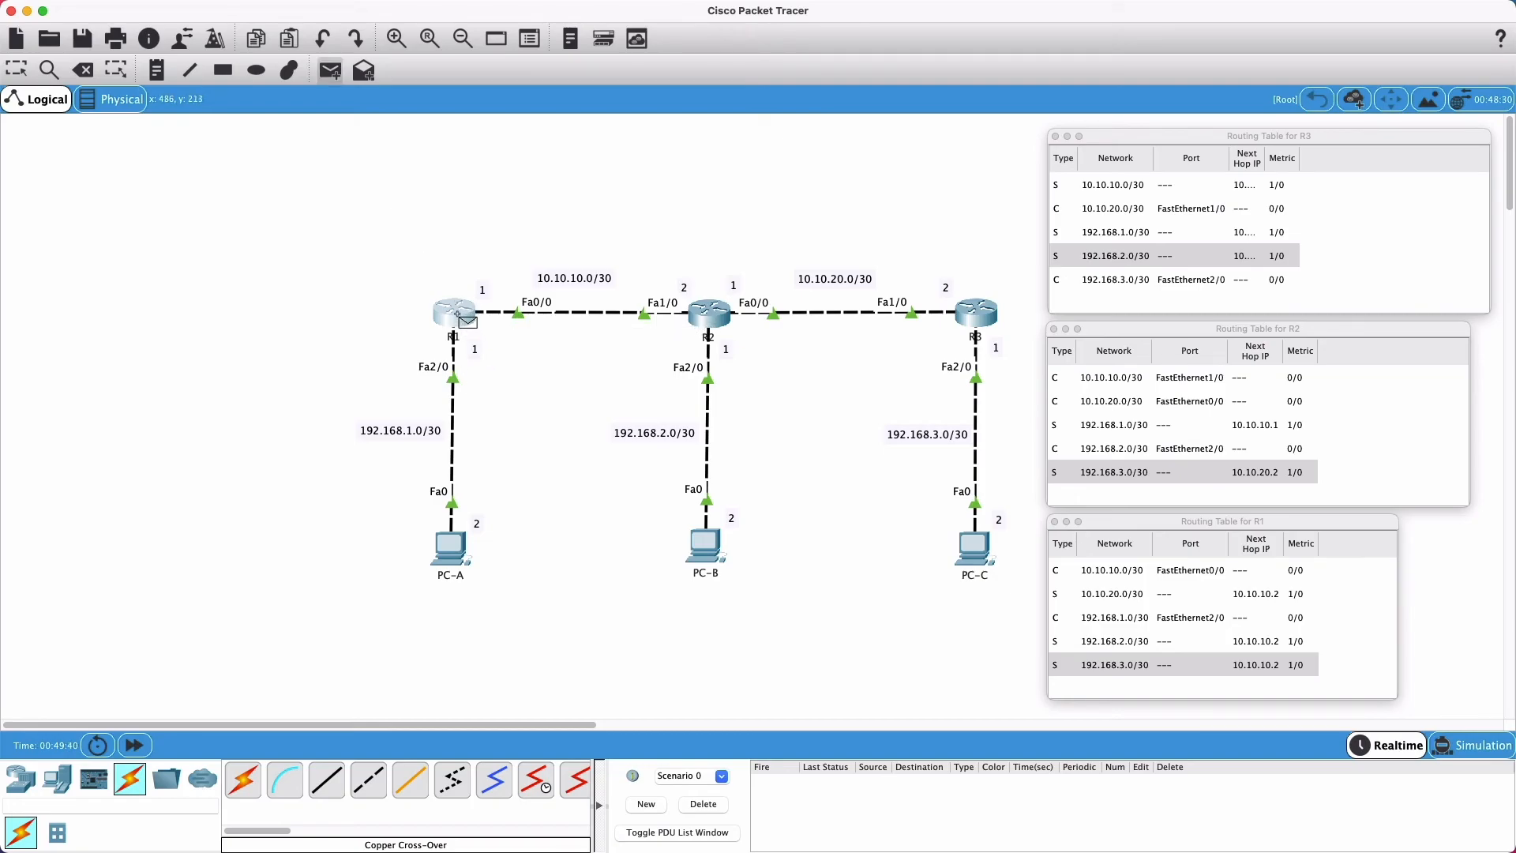
click(711, 320)
click(331, 71)
click(455, 314)
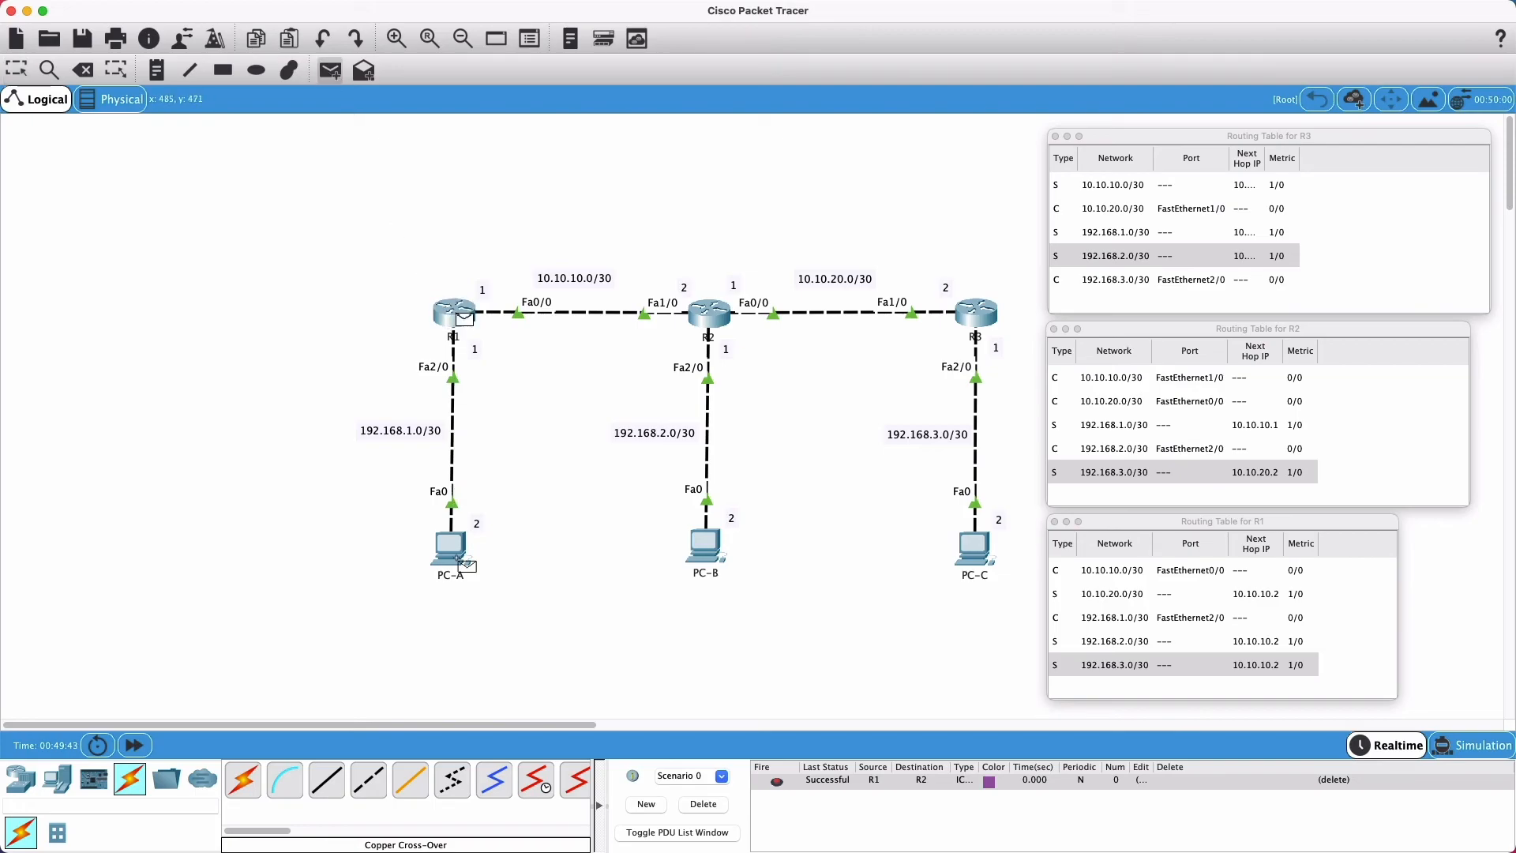
click(463, 563)
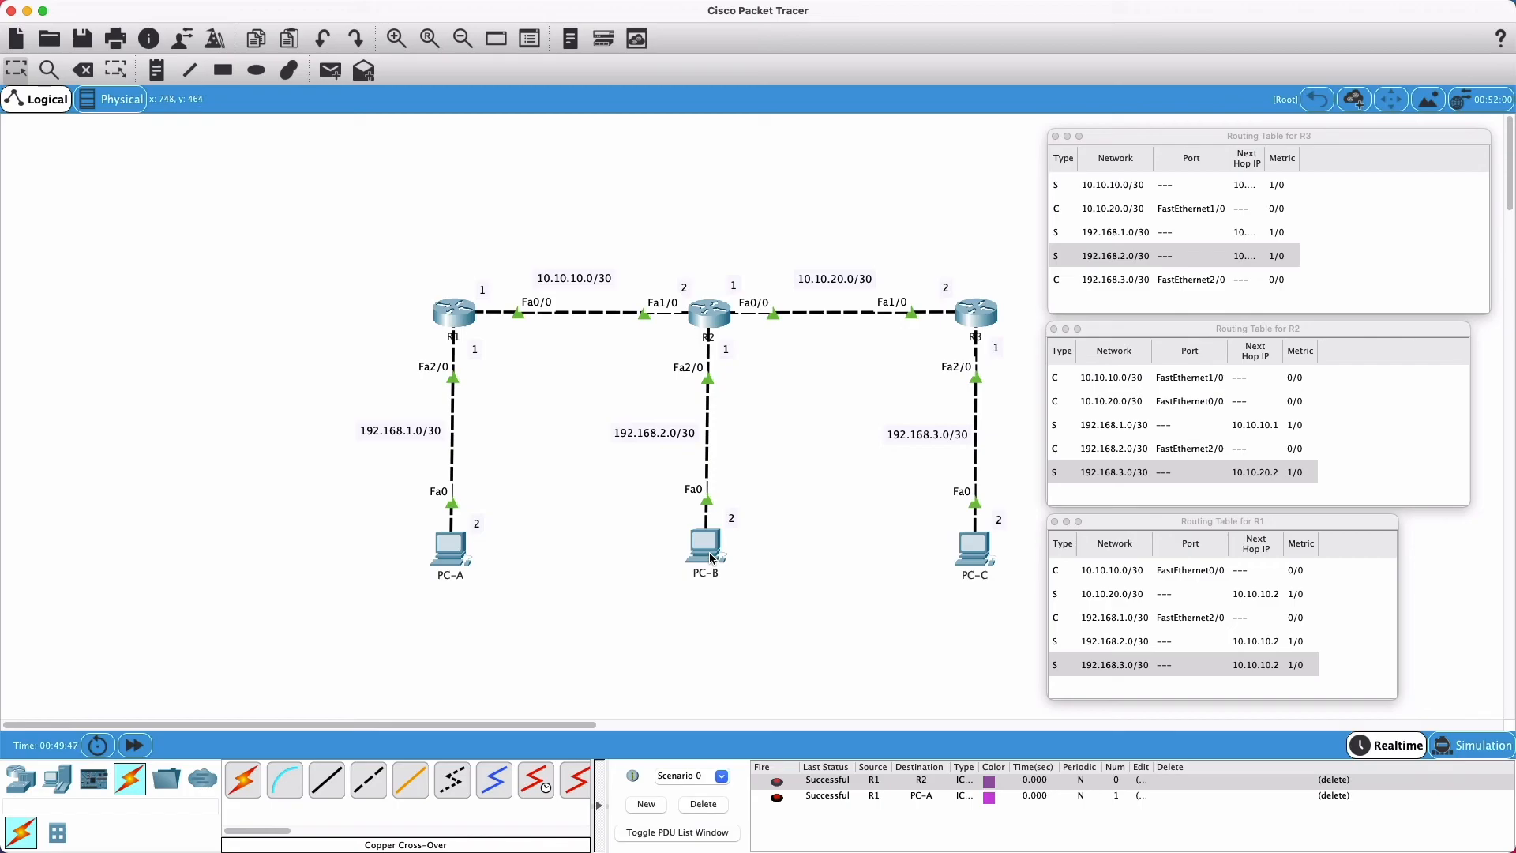
Step: Test connectivity from R1 to the remote LANs by sending simple PDUs to PC-B and PC-C
click(330, 71)
click(465, 316)
click(706, 546)
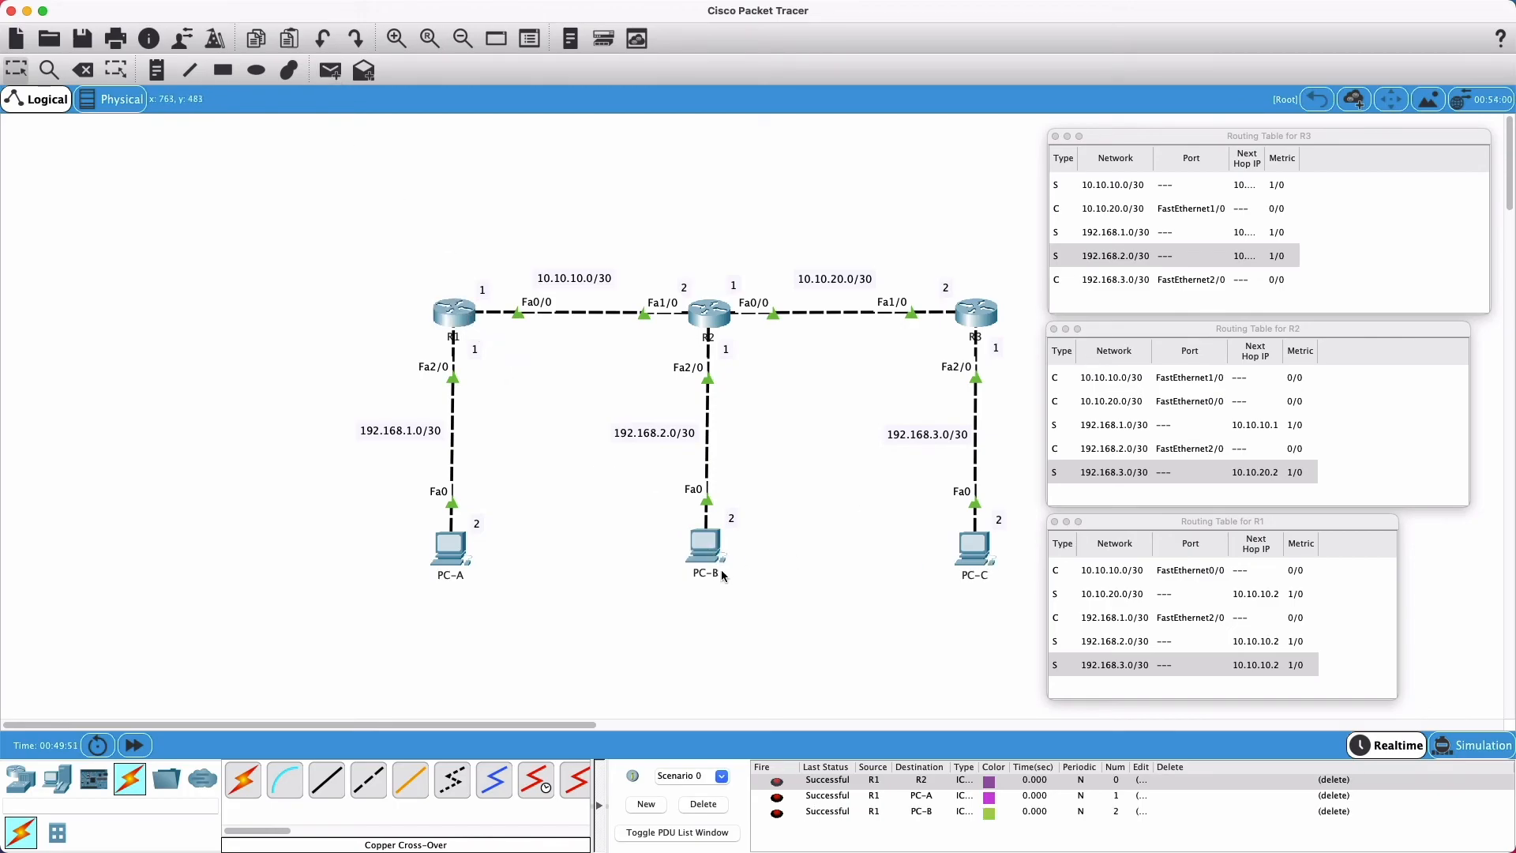
click(332, 73)
click(463, 315)
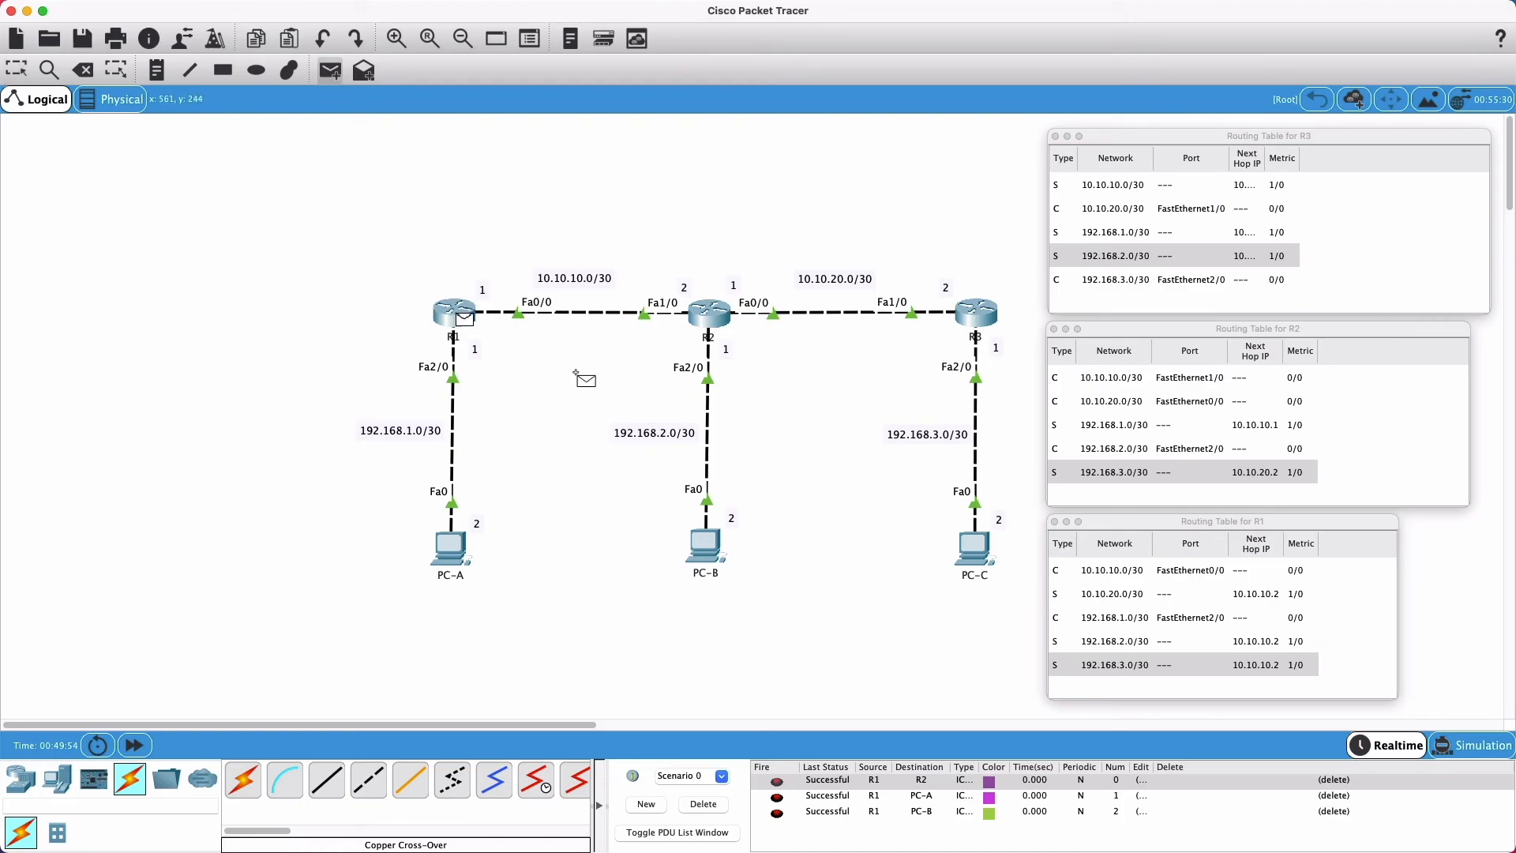
click(984, 554)
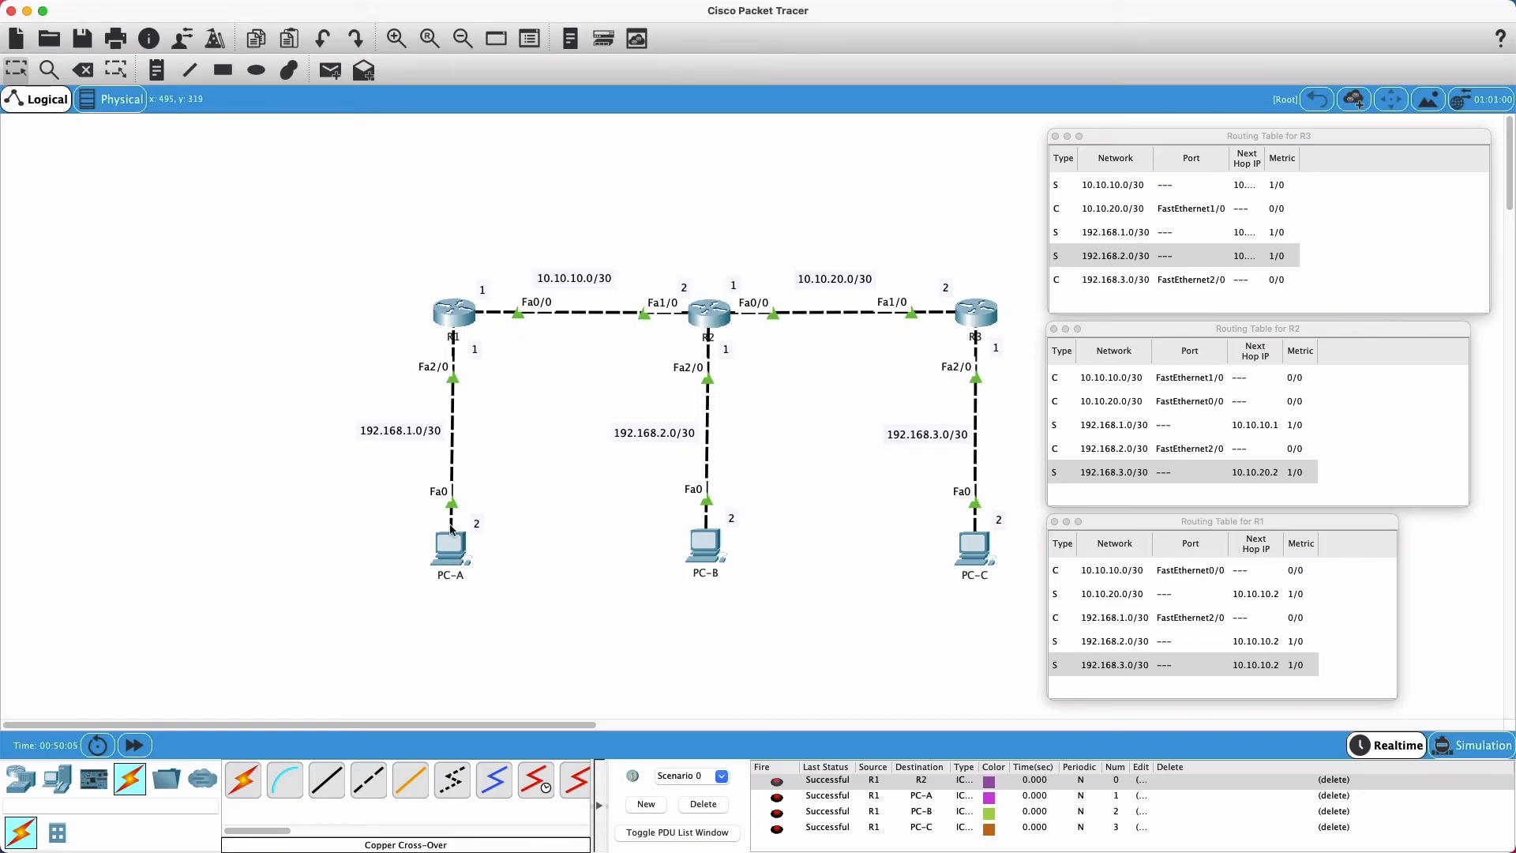
Step: Delete the PDU scenario and send a fresh simple PDU from R1 to PC-C
click(722, 805)
click(330, 70)
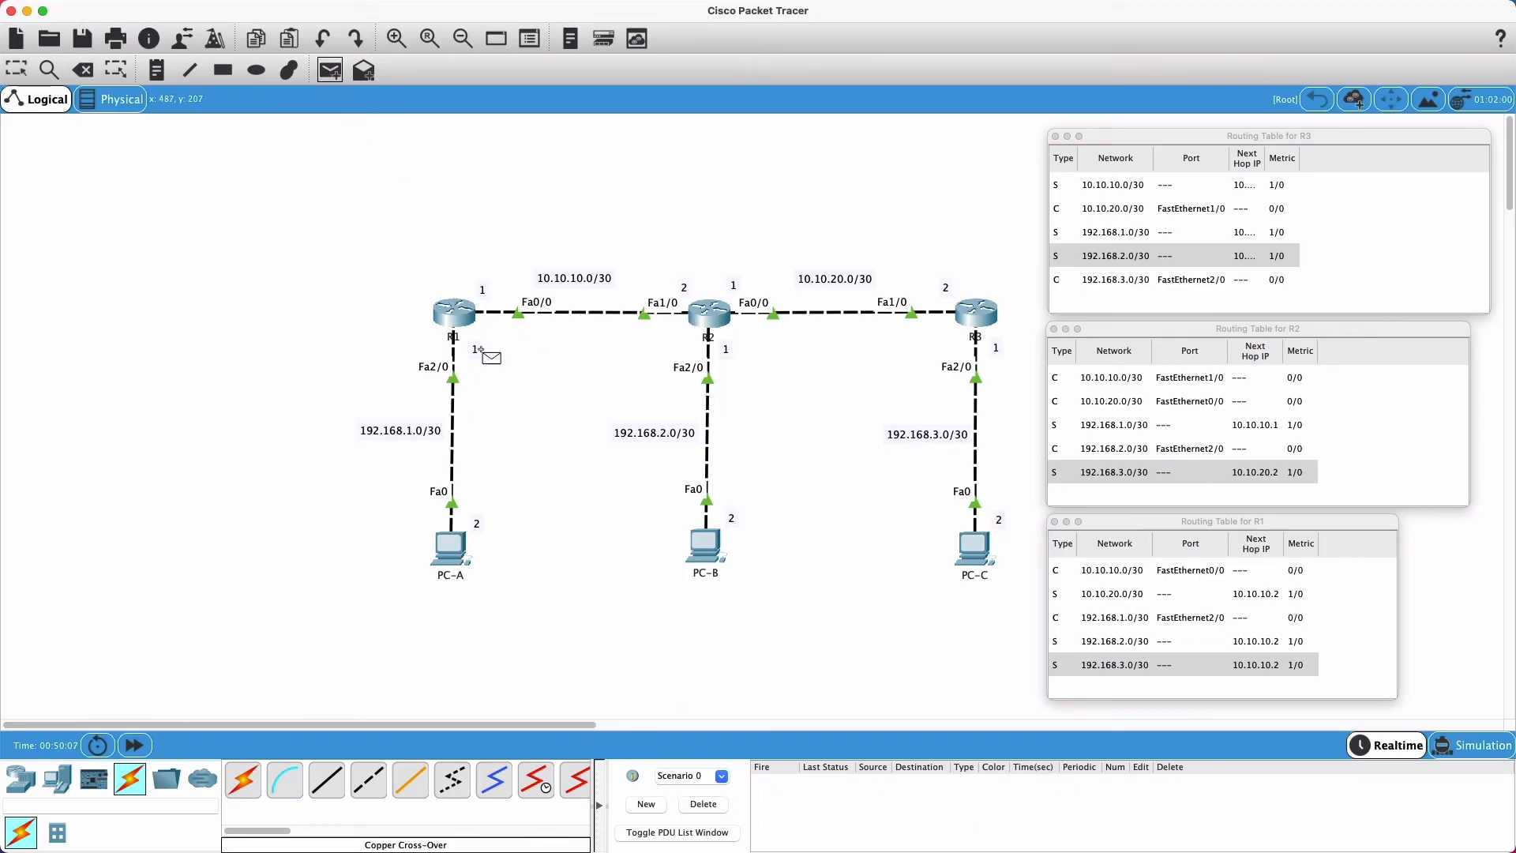
click(460, 312)
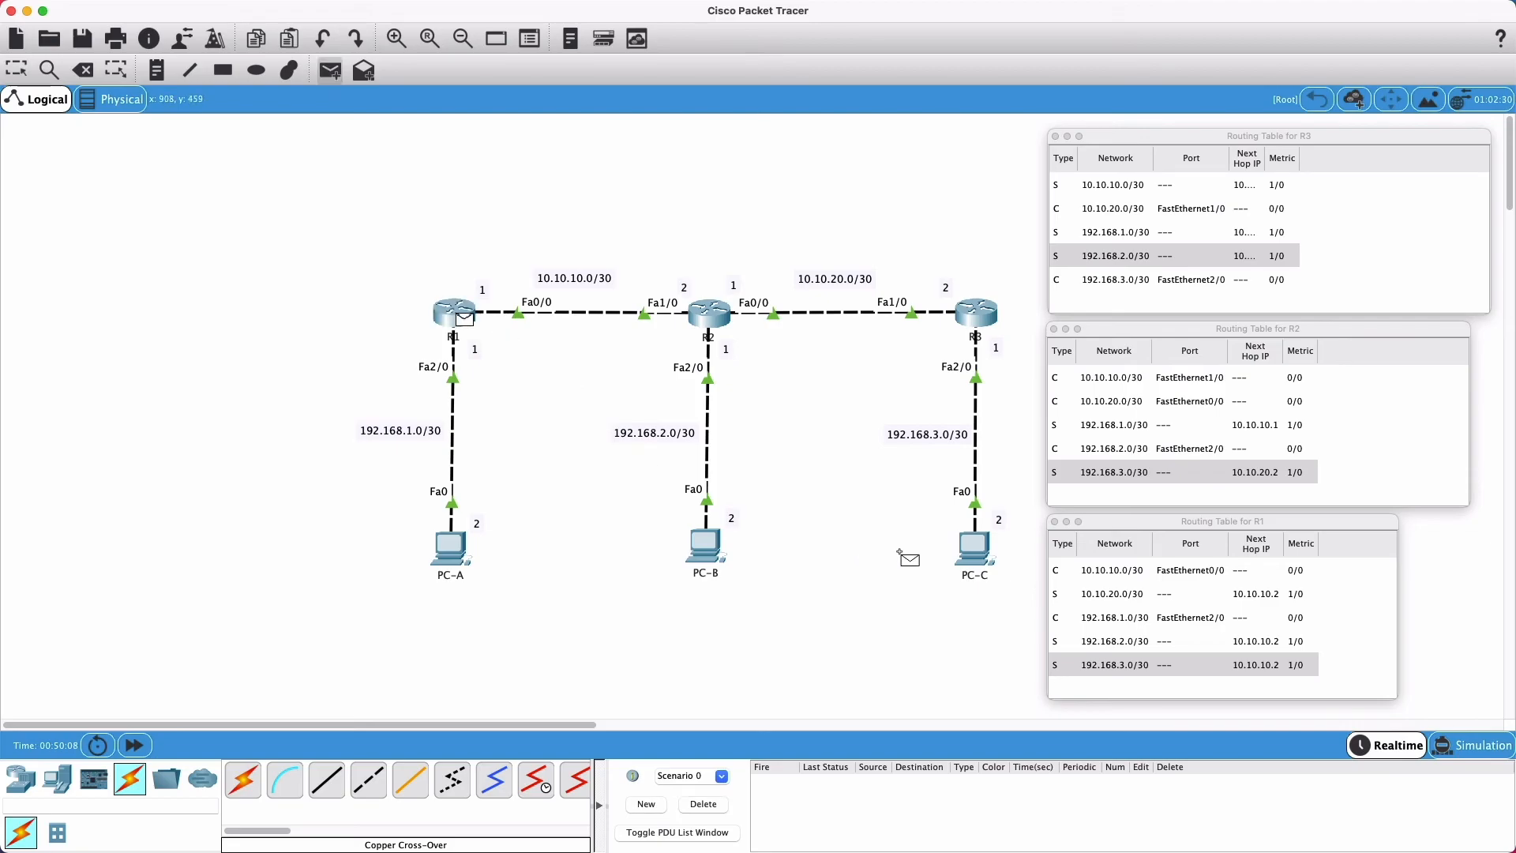
click(984, 558)
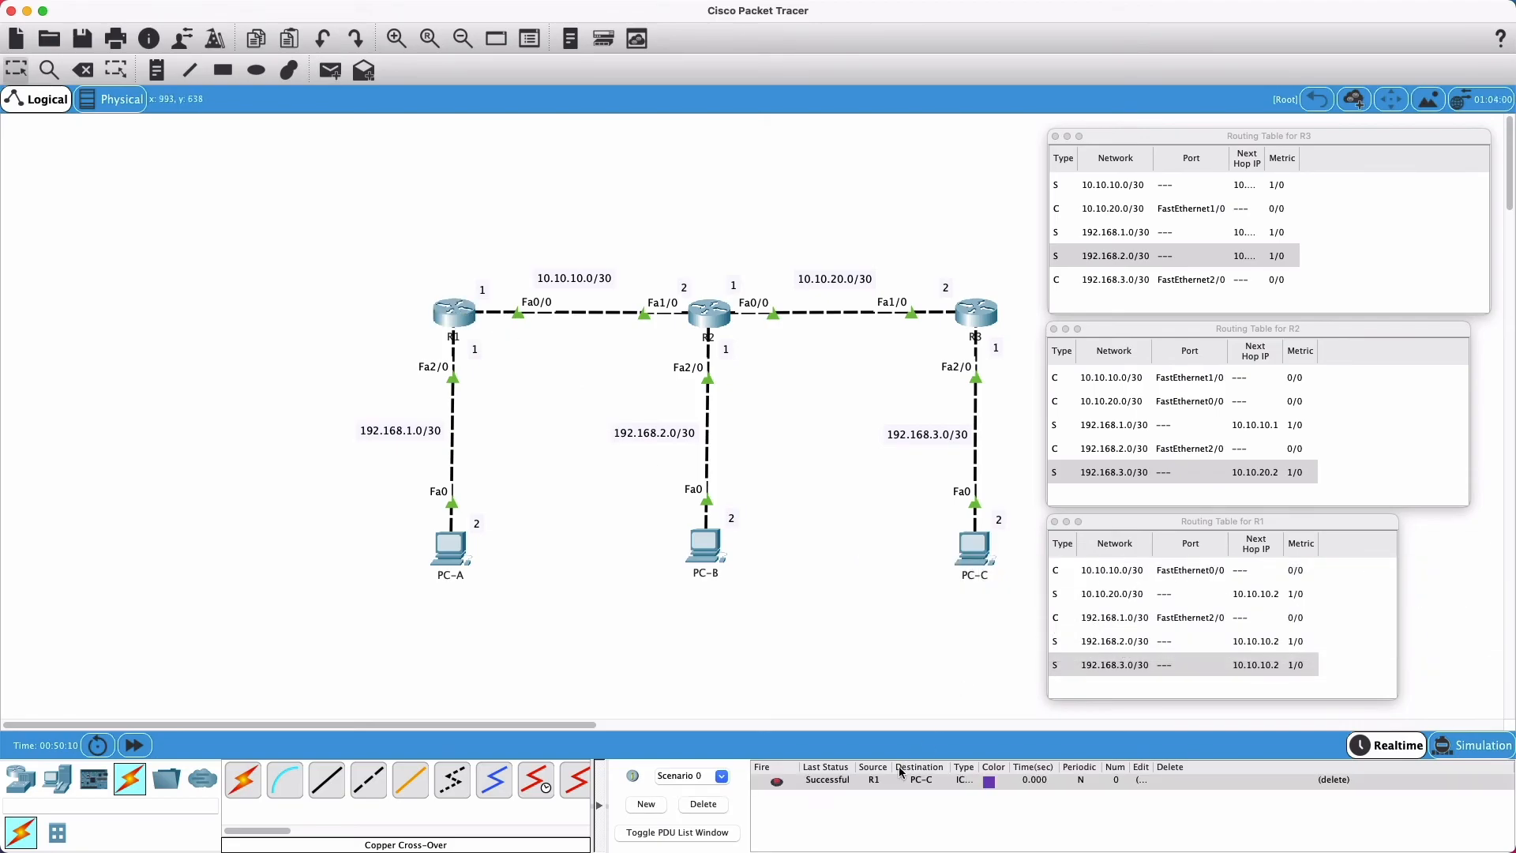
Step: Delete the PDU scenario and send simple PDUs from R3 to R2 and from R3 to PC-C
click(703, 804)
click(330, 71)
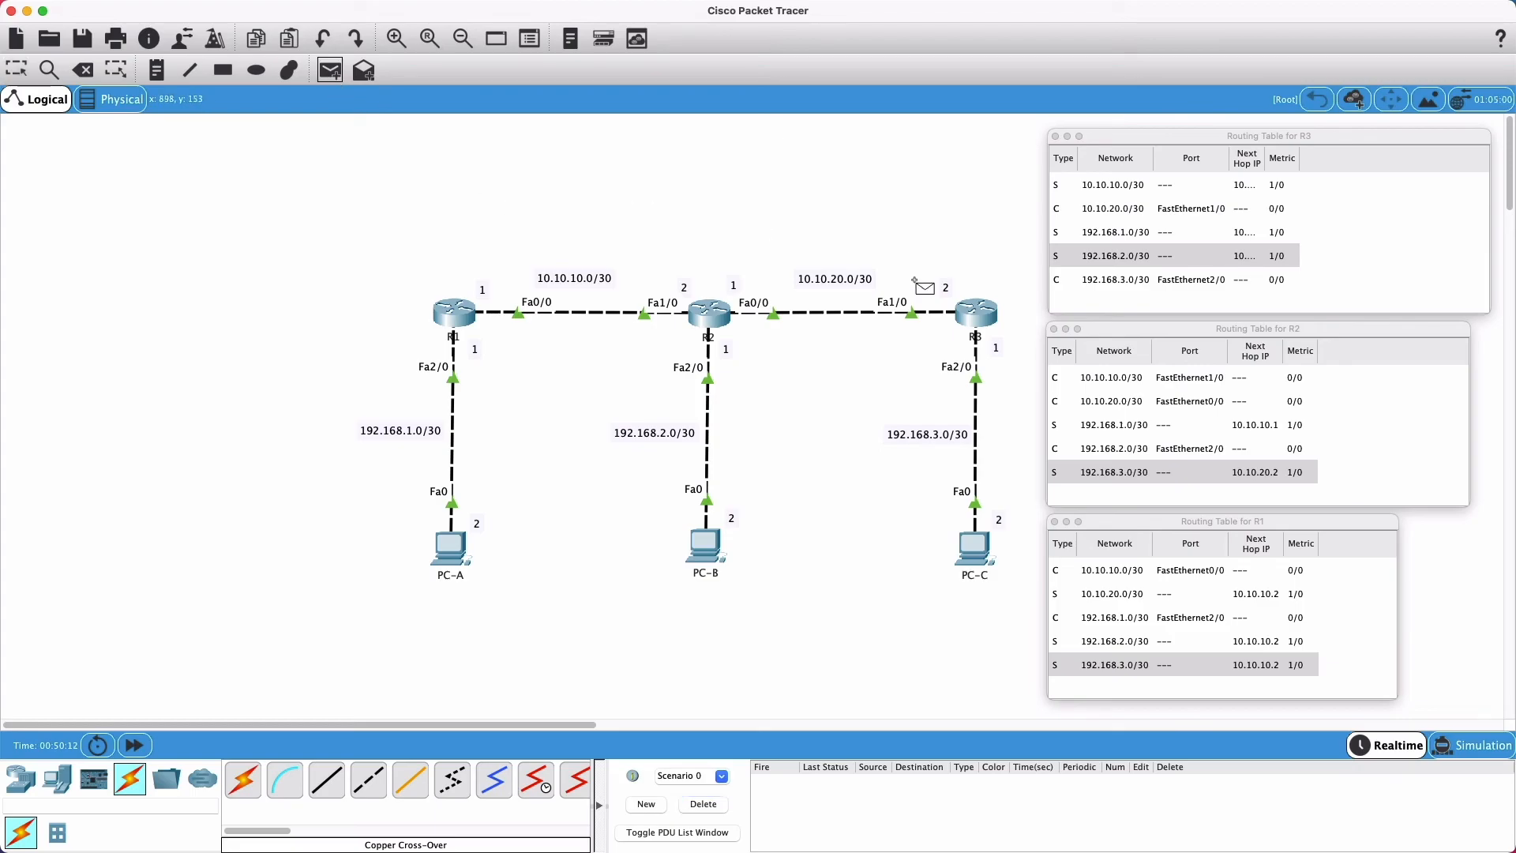
click(983, 316)
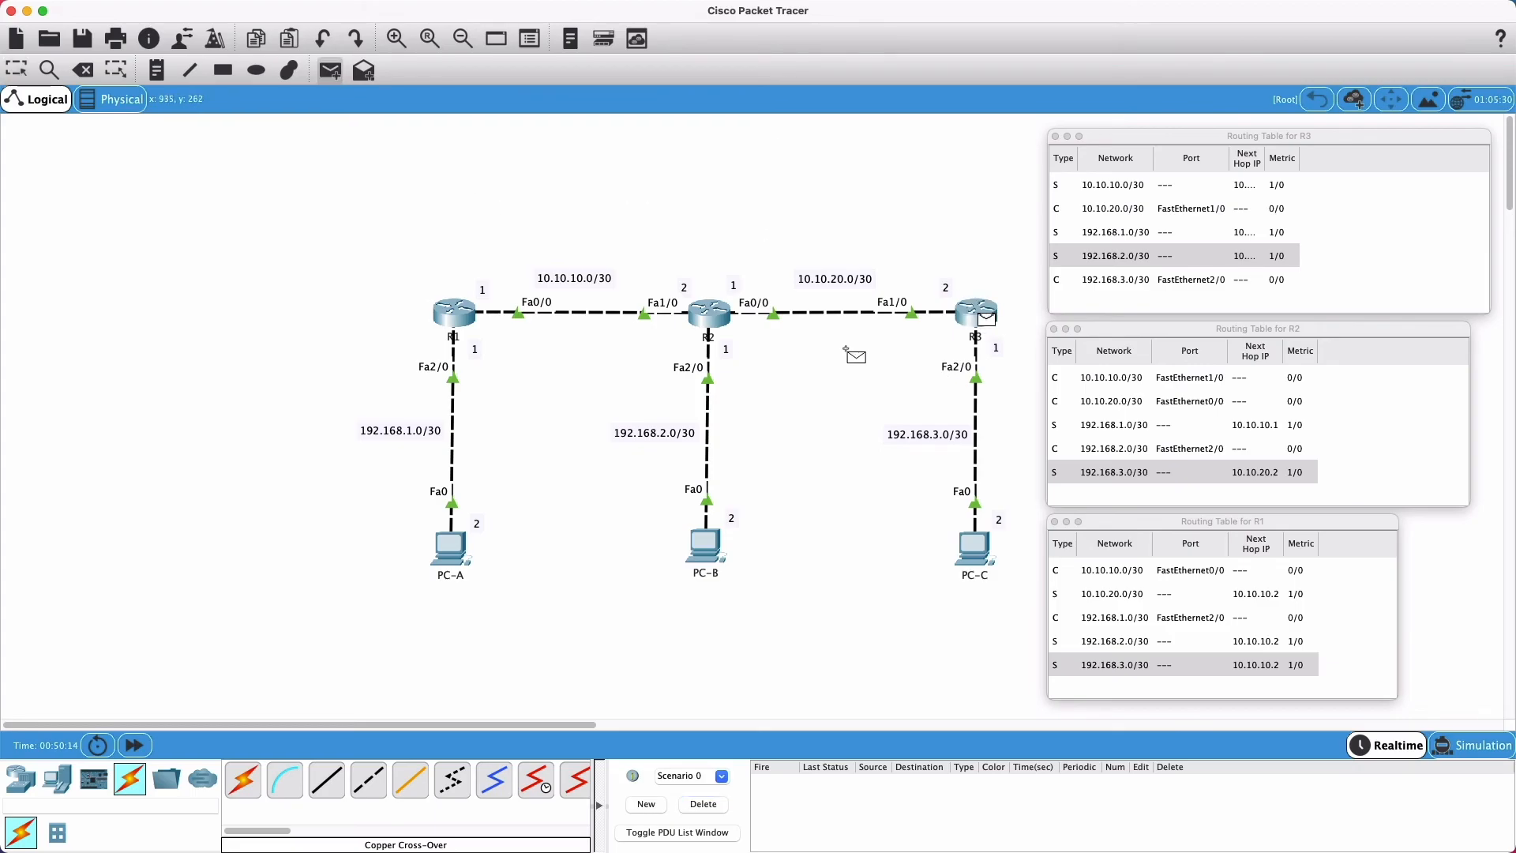
click(714, 320)
click(330, 71)
click(978, 318)
click(980, 552)
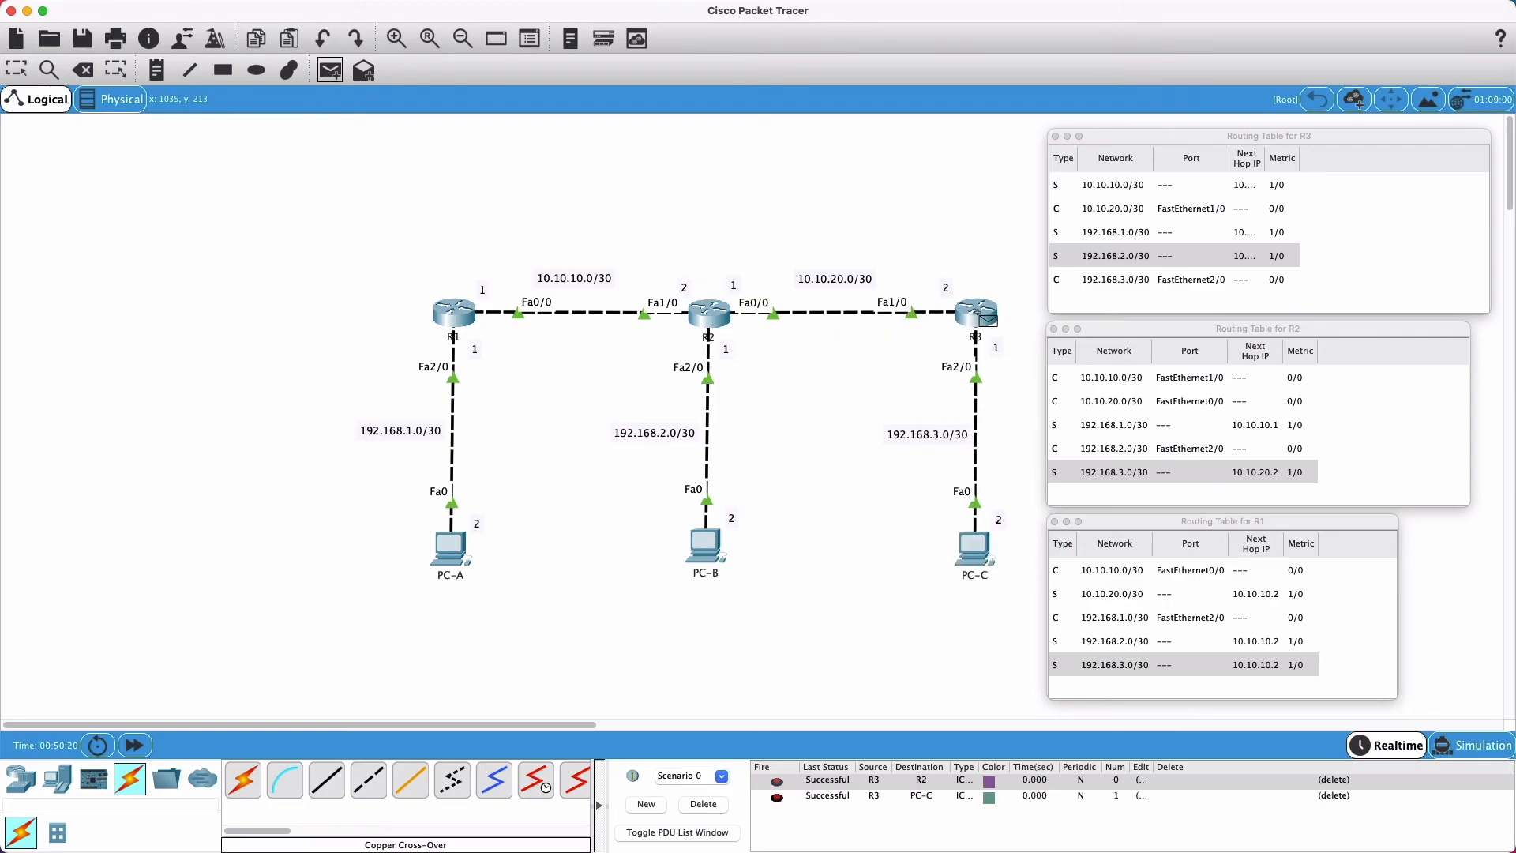
Step: Send simple PDUs from R3 to PC-B and PC-A, and delete the PDU scenario
click(981, 318)
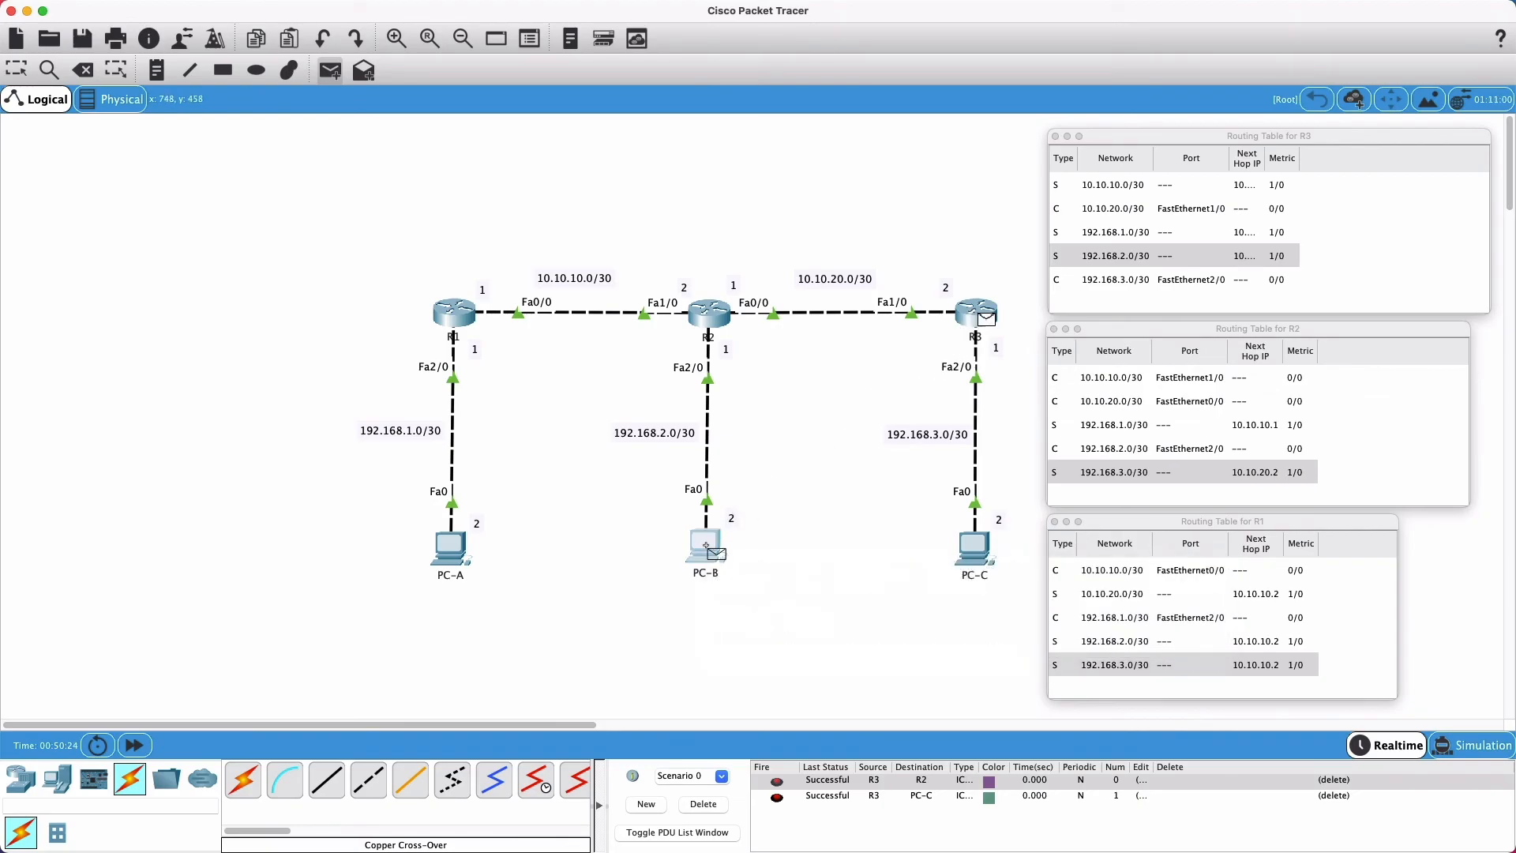
click(706, 544)
click(335, 80)
click(982, 316)
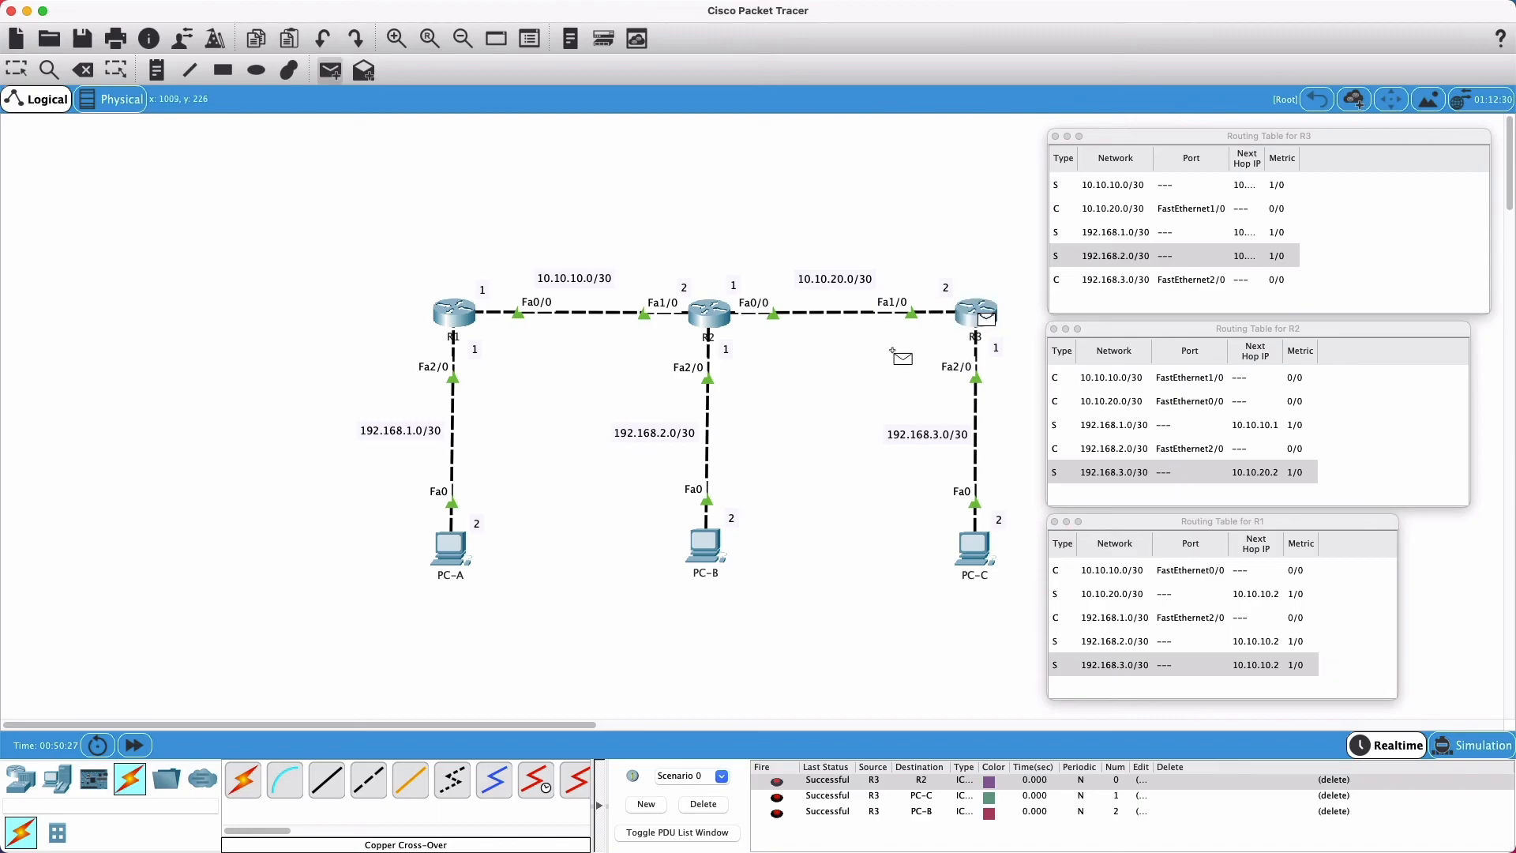
click(447, 550)
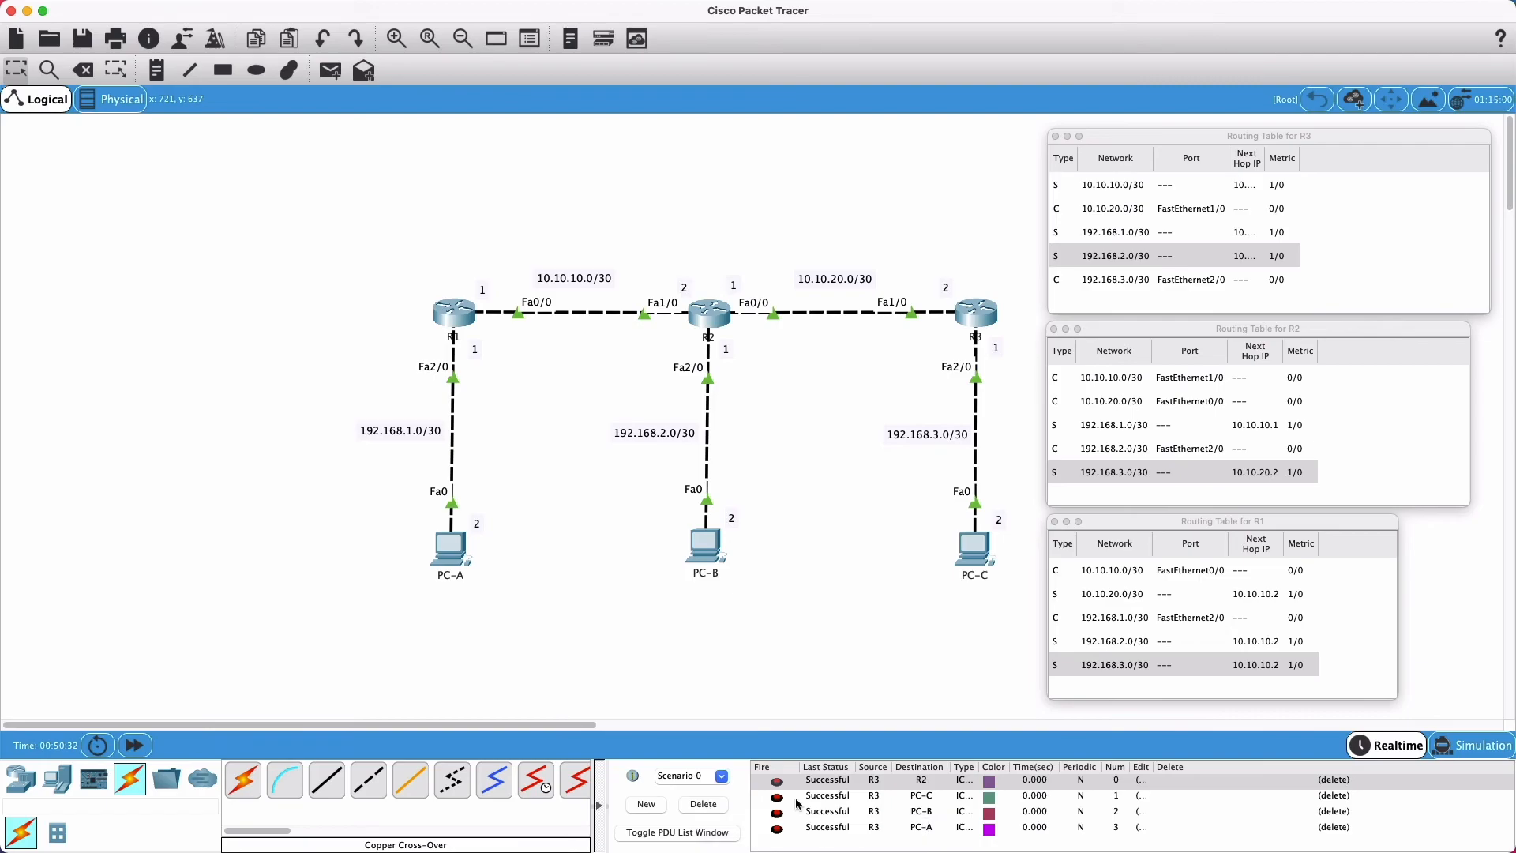
click(700, 804)
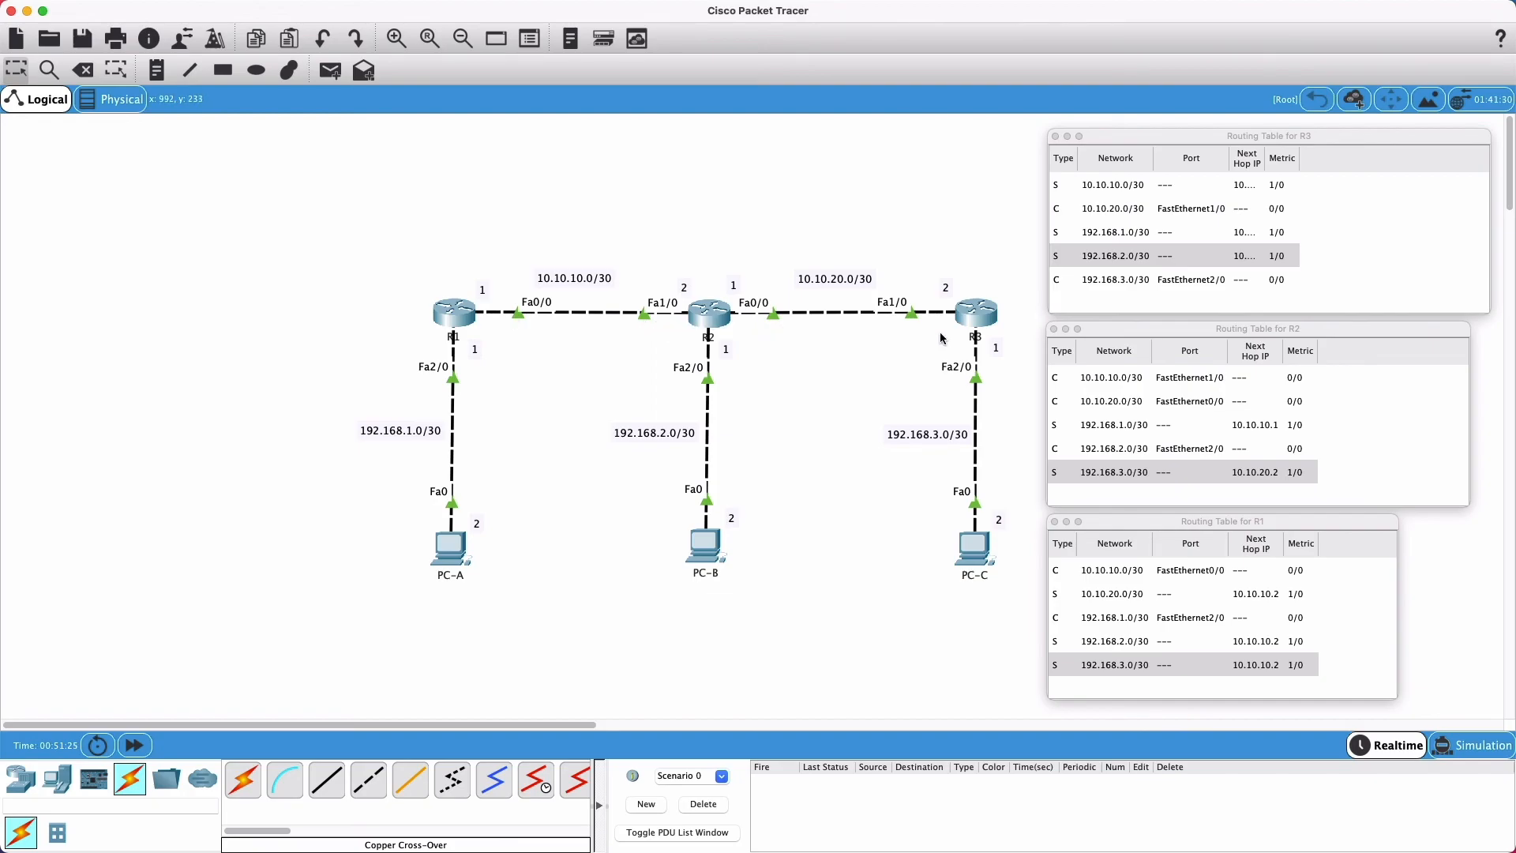
Step: Examine the topology by marking out the whole network, the R1 and R2 LAN branches, and the links between the routers
mouse_move(940, 338)
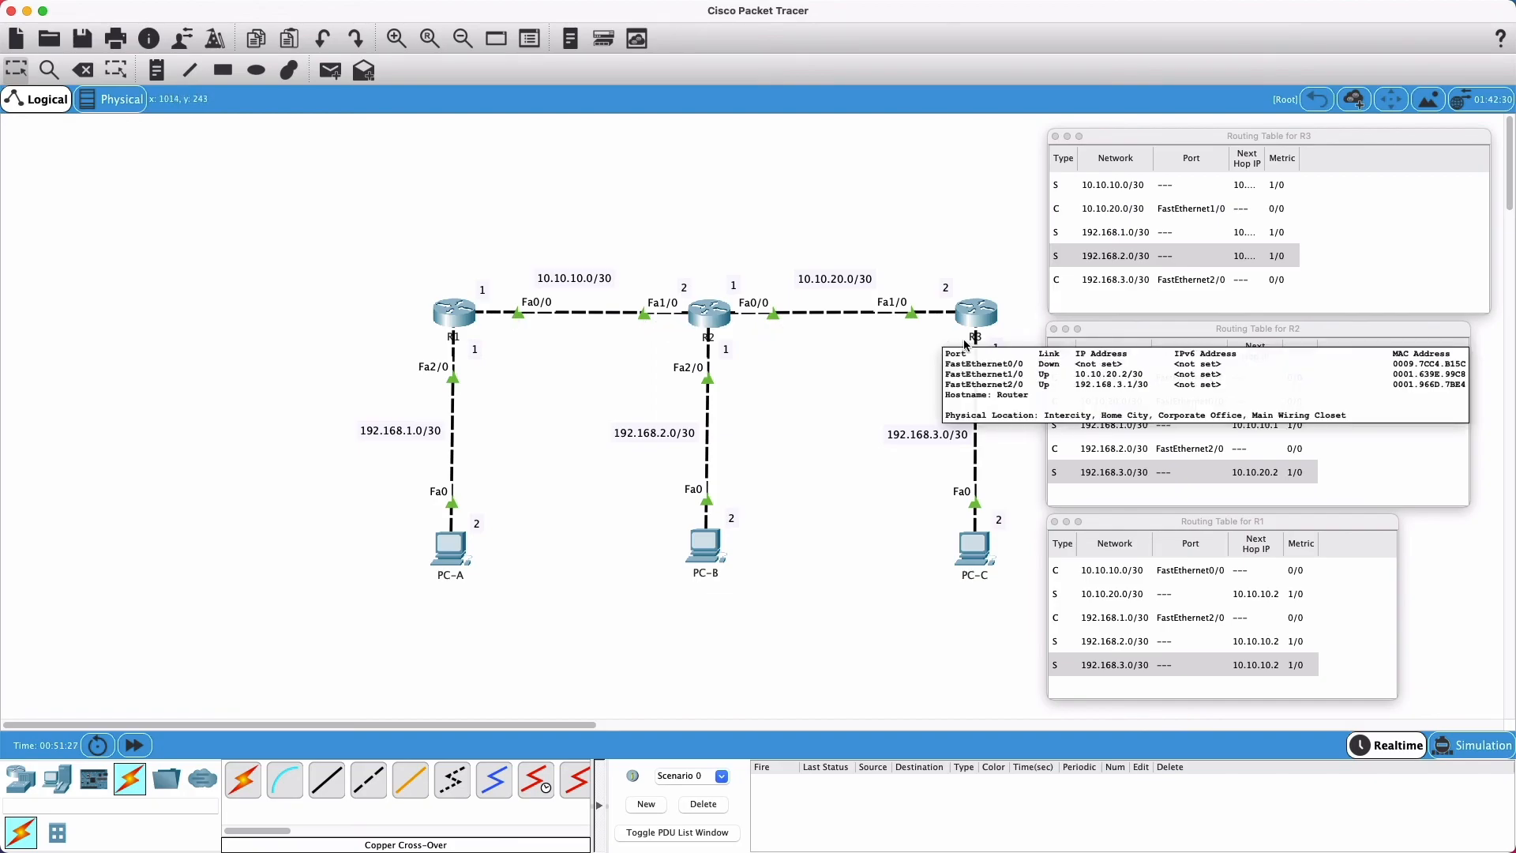
mouse_move(1018, 351)
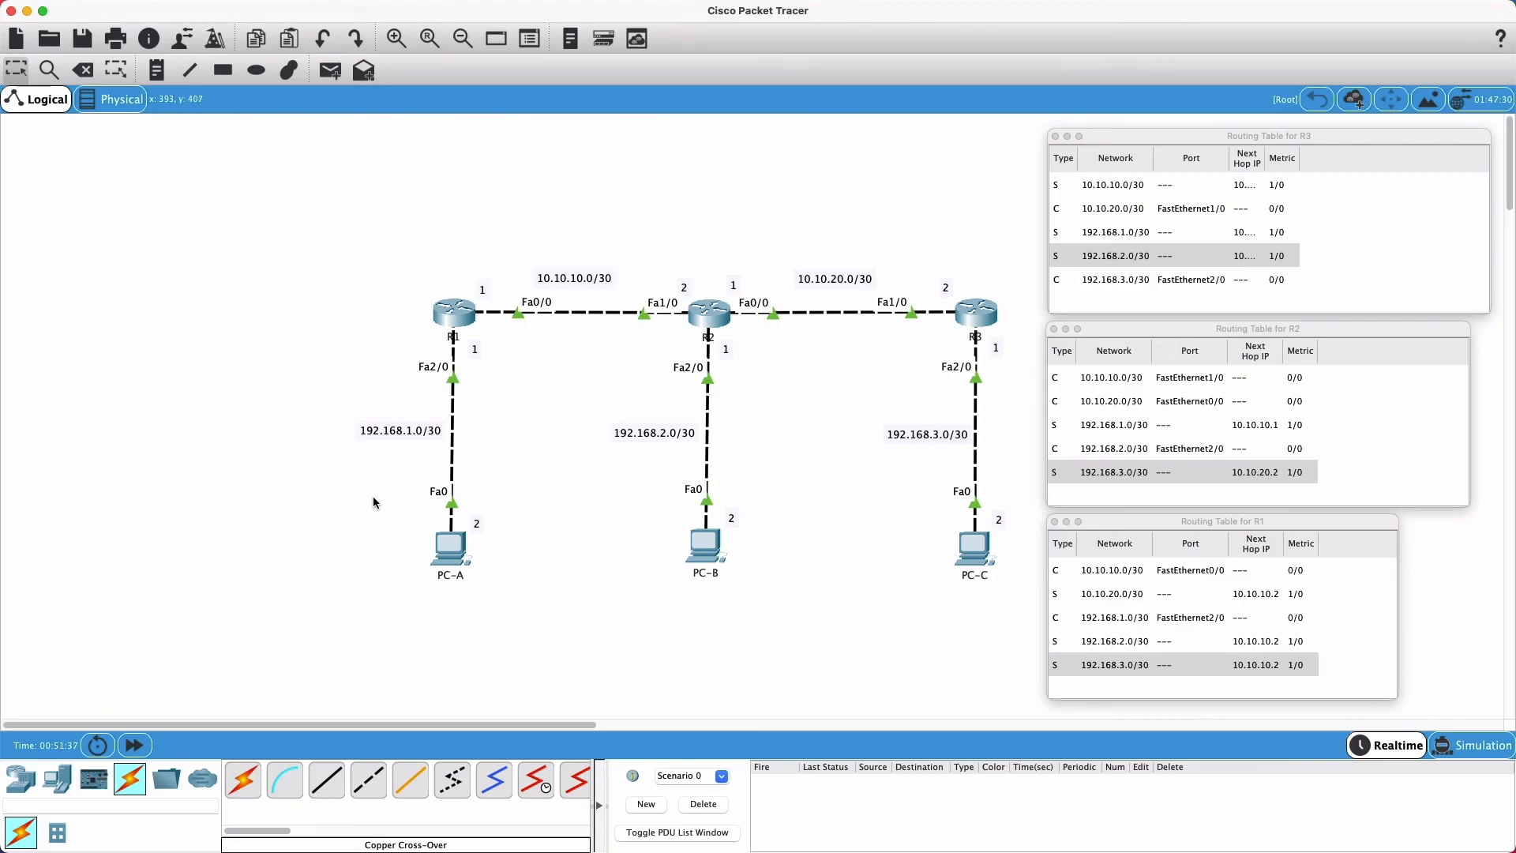
drag(366, 484, 348, 230)
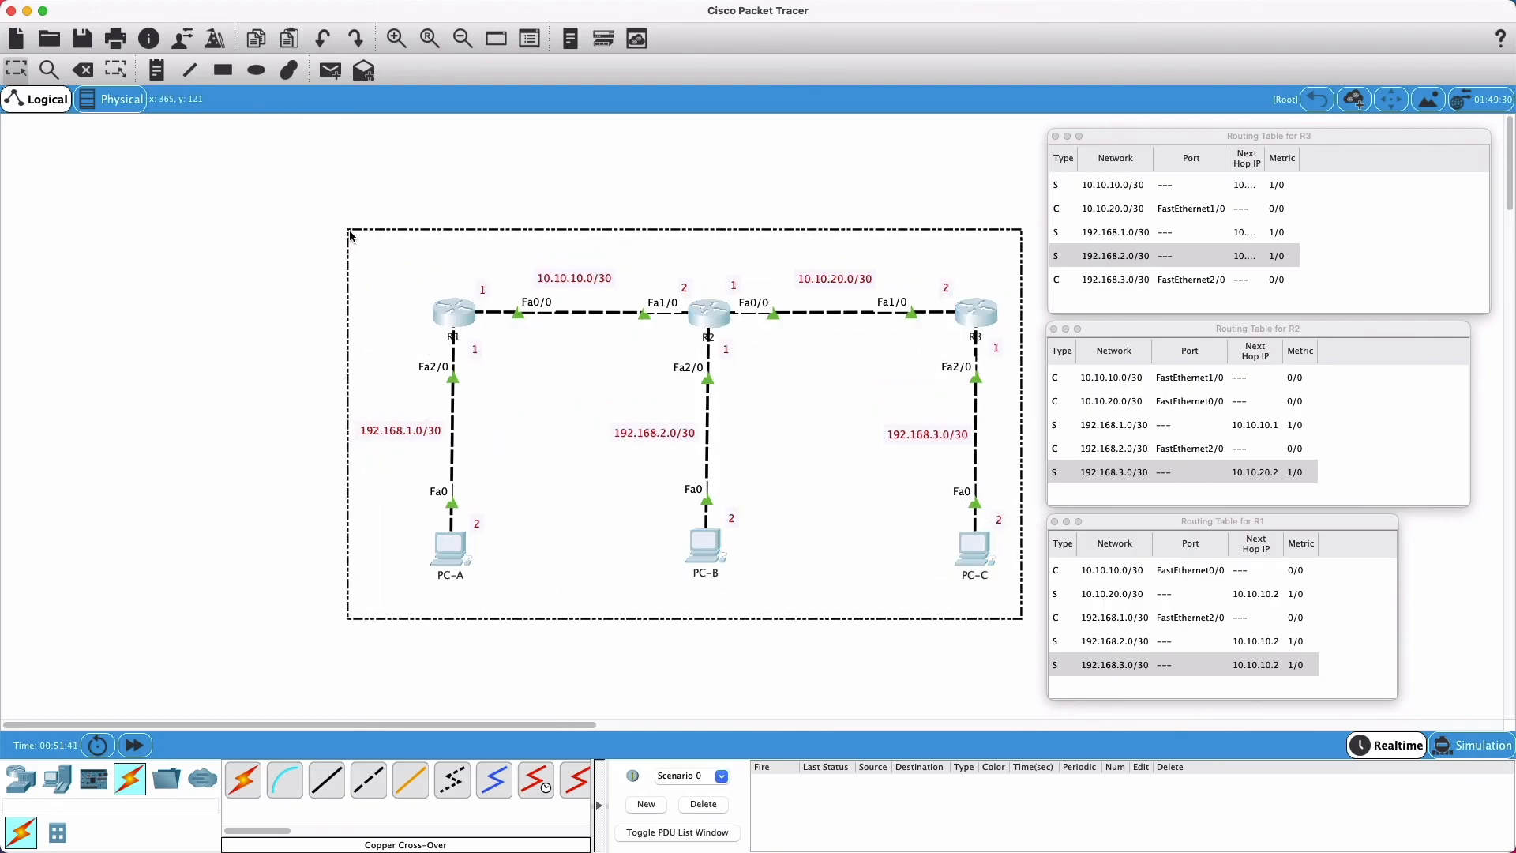
click(761, 692)
drag(376, 255, 539, 350)
click(612, 368)
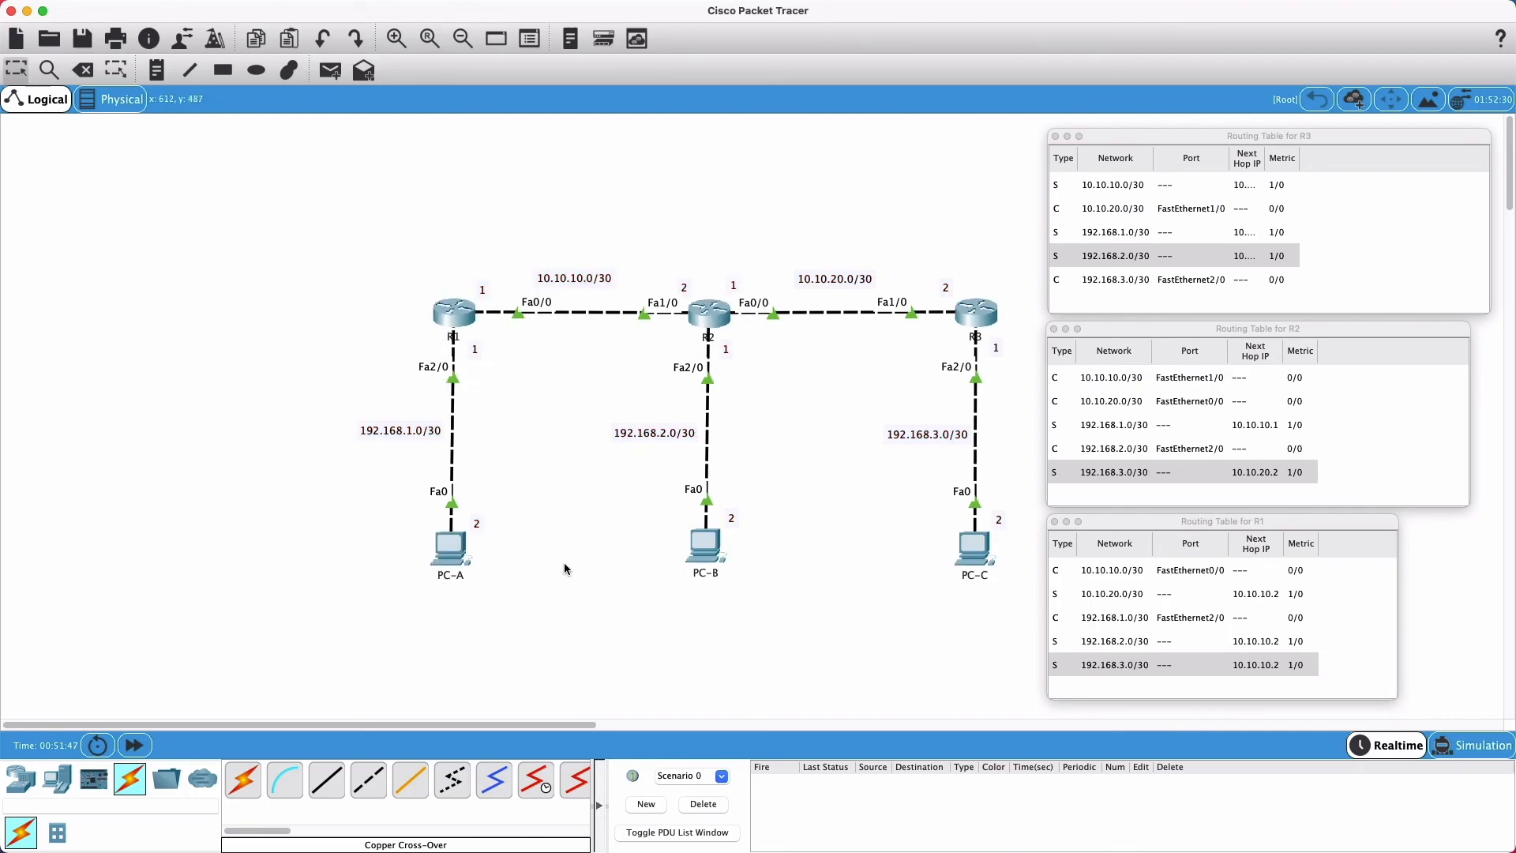
drag(357, 262, 509, 622)
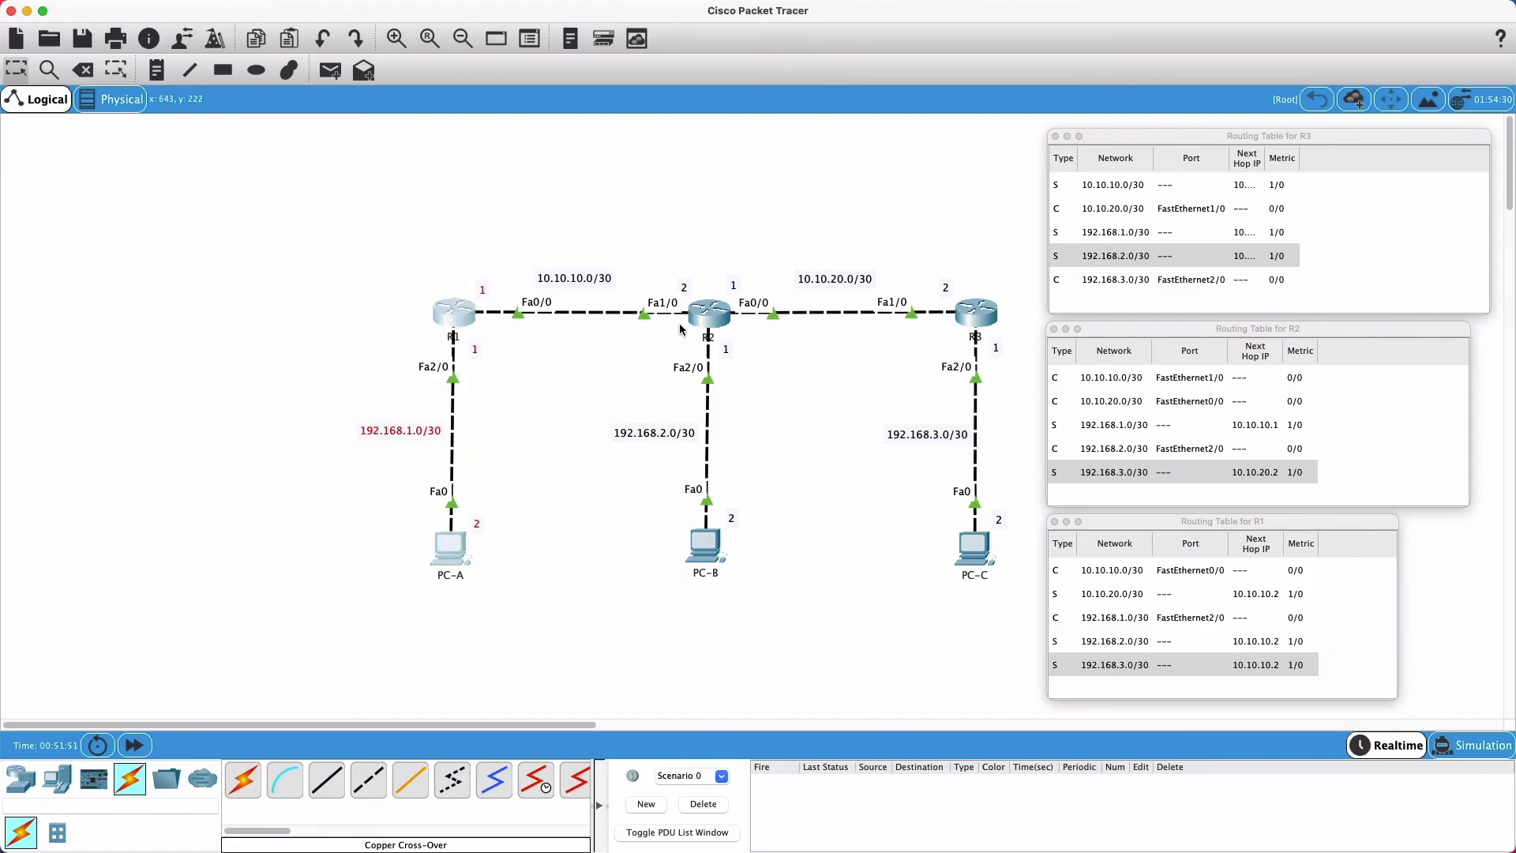
drag(403, 305, 773, 347)
click(767, 424)
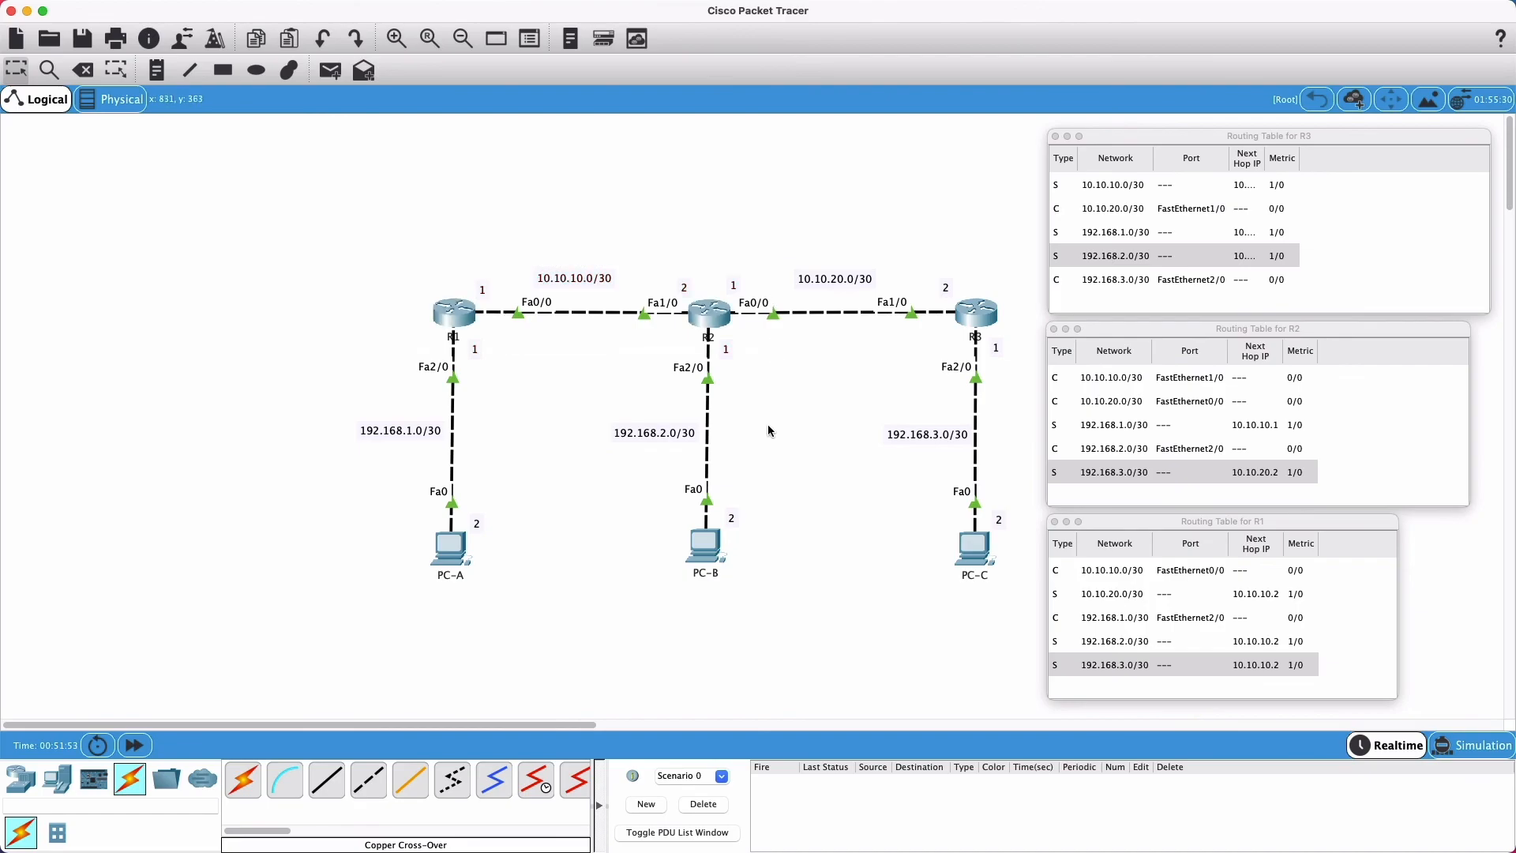
drag(662, 261, 747, 590)
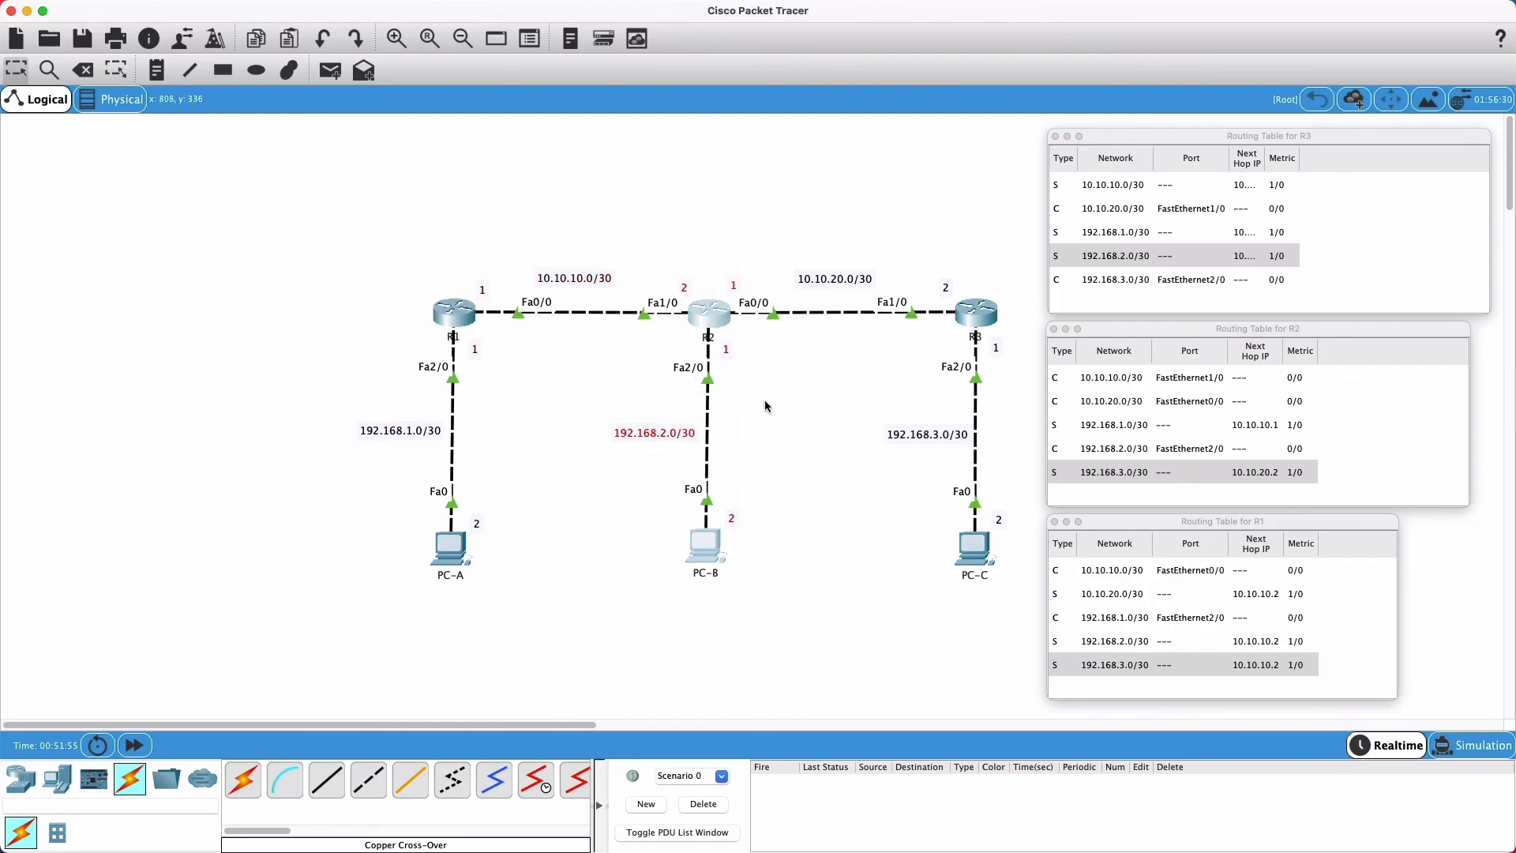
click(762, 403)
drag(725, 253, 1028, 361)
click(1026, 368)
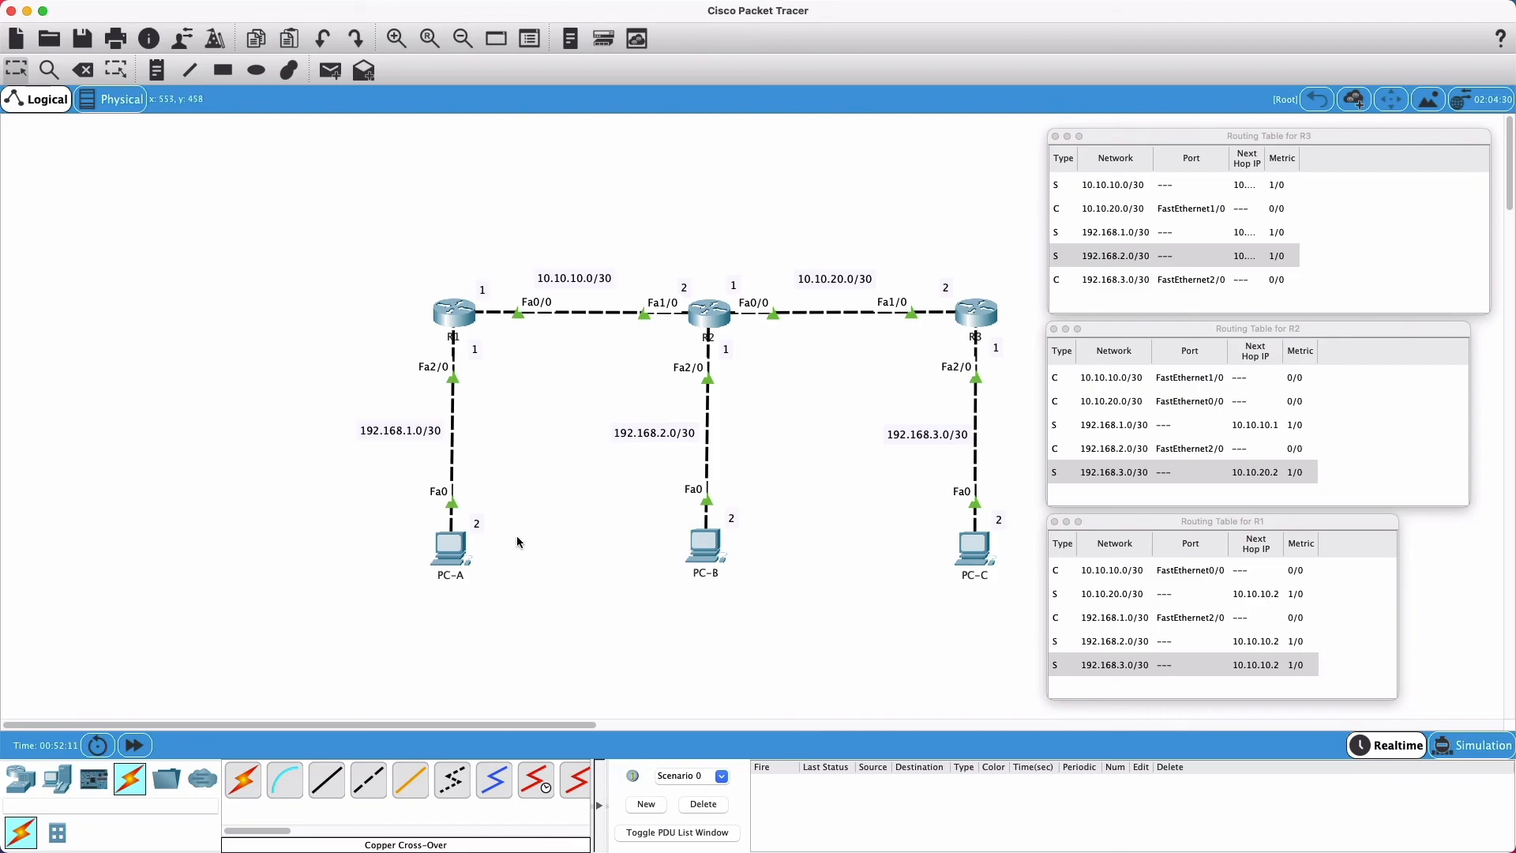
drag(391, 282, 515, 368)
drag(402, 251, 1028, 372)
drag(419, 286, 504, 376)
drag(363, 253, 1035, 368)
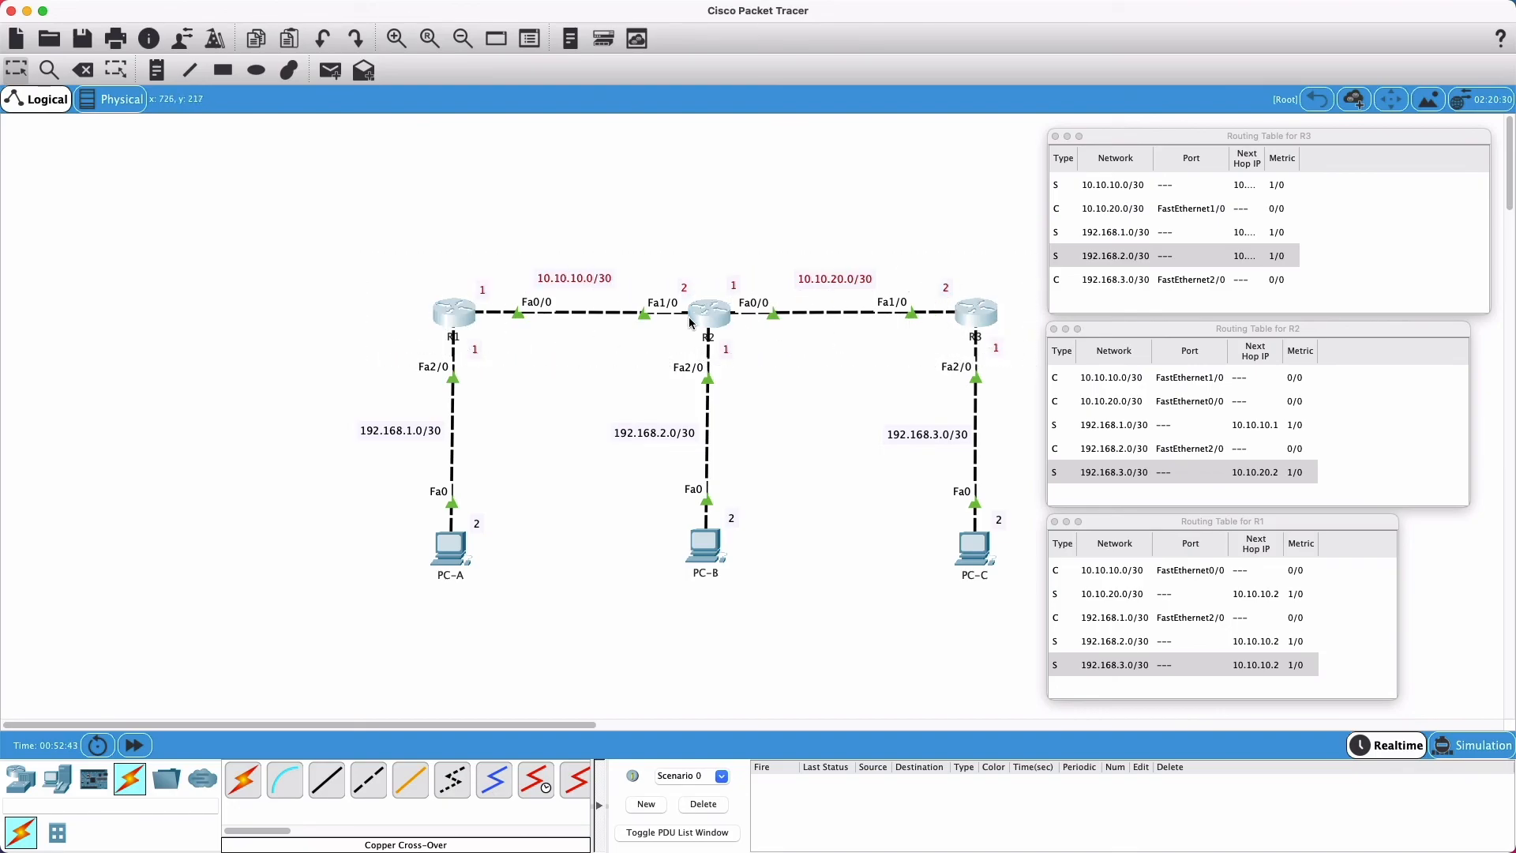
Step: Examine the backbone by marking out routers R1, R2 and R3 with their interconnecting links, and clear the selection
click(605, 547)
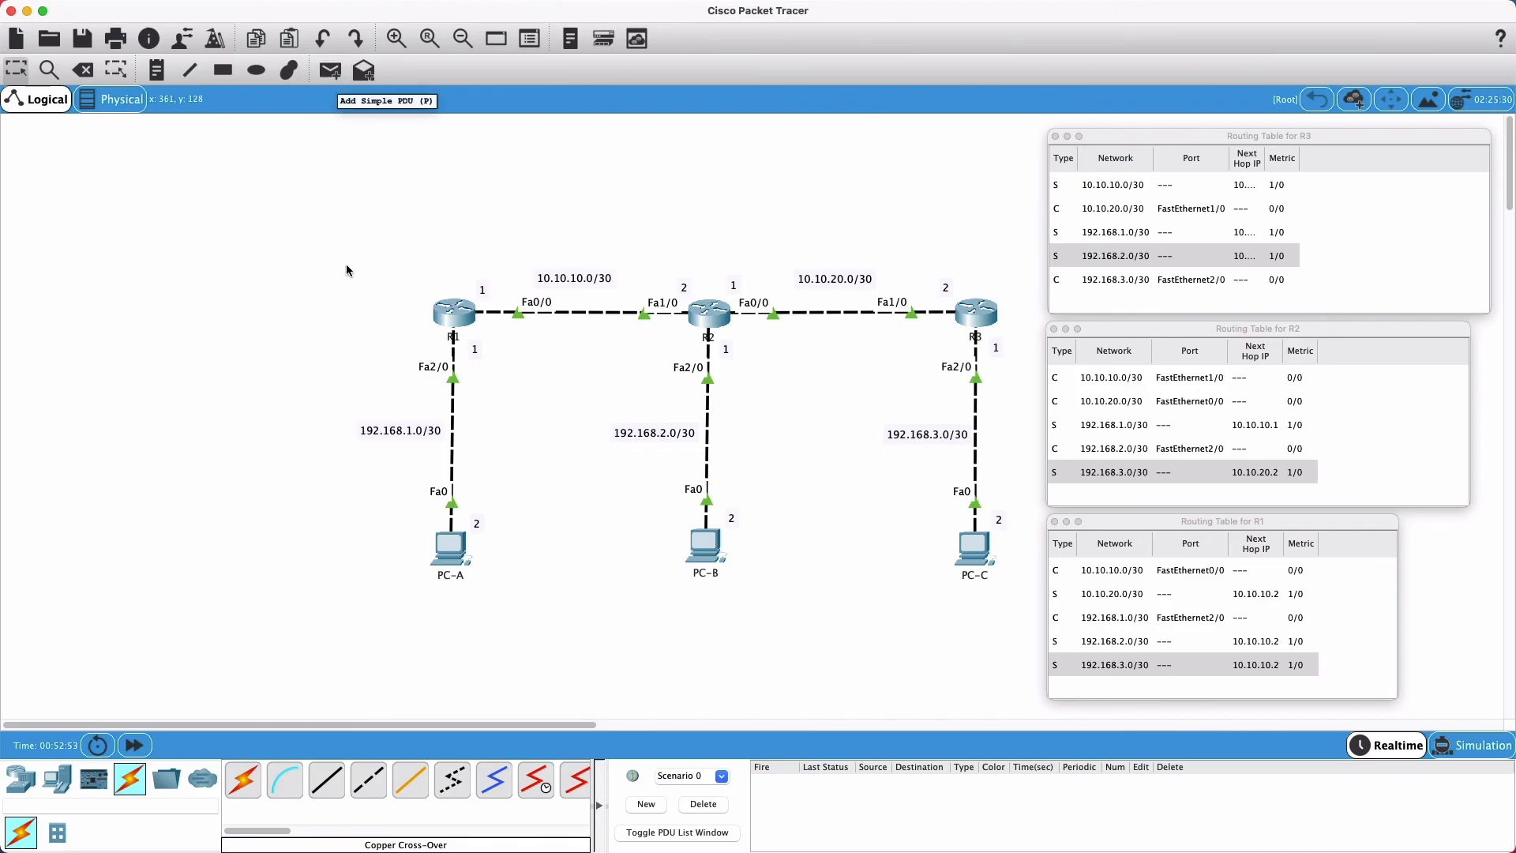
drag(338, 231, 1032, 380)
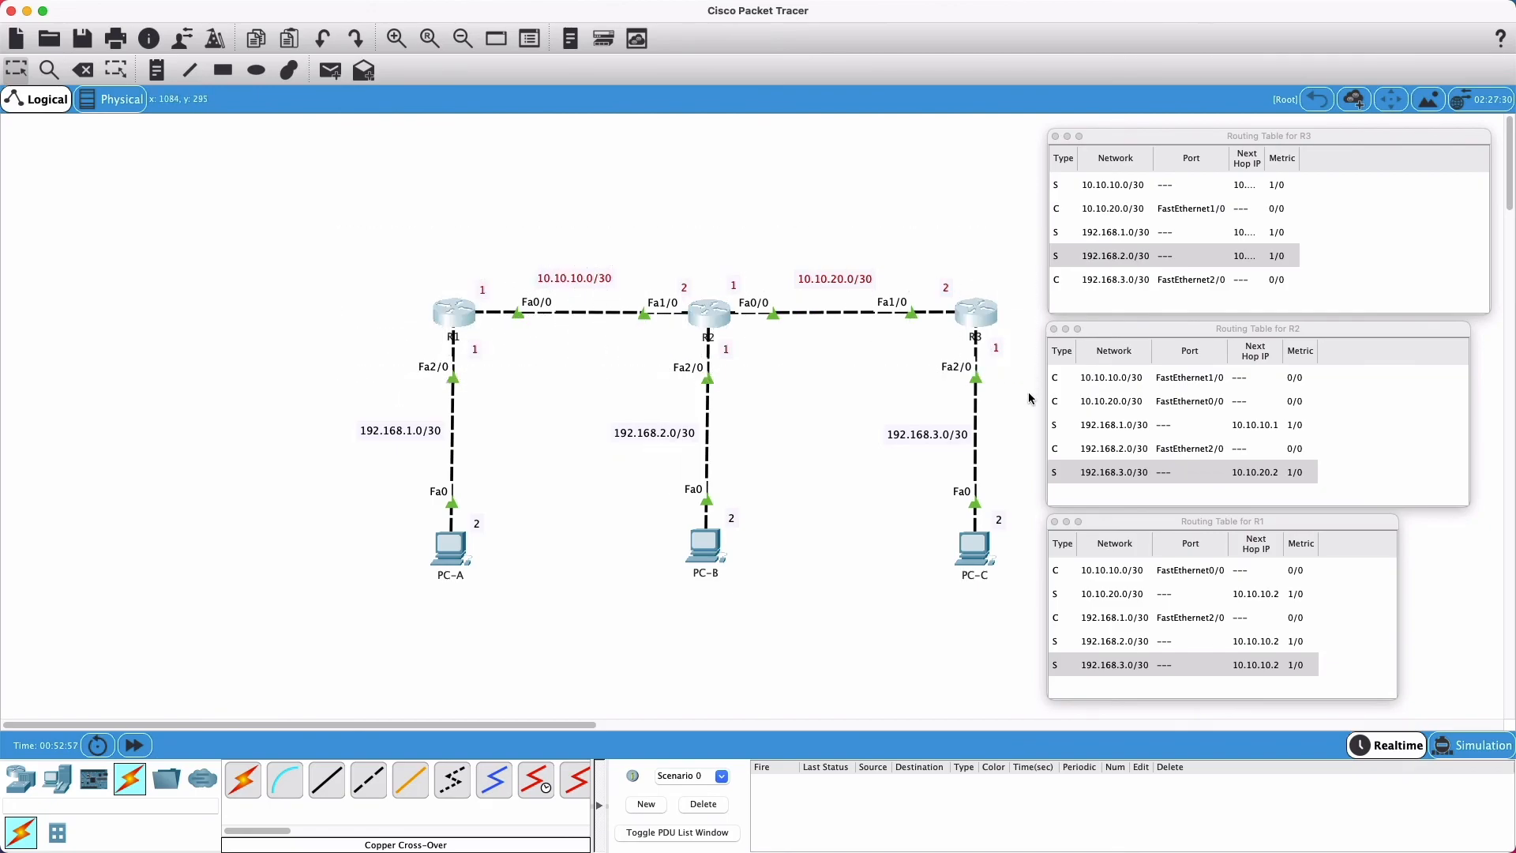
drag(1032, 283, 443, 357)
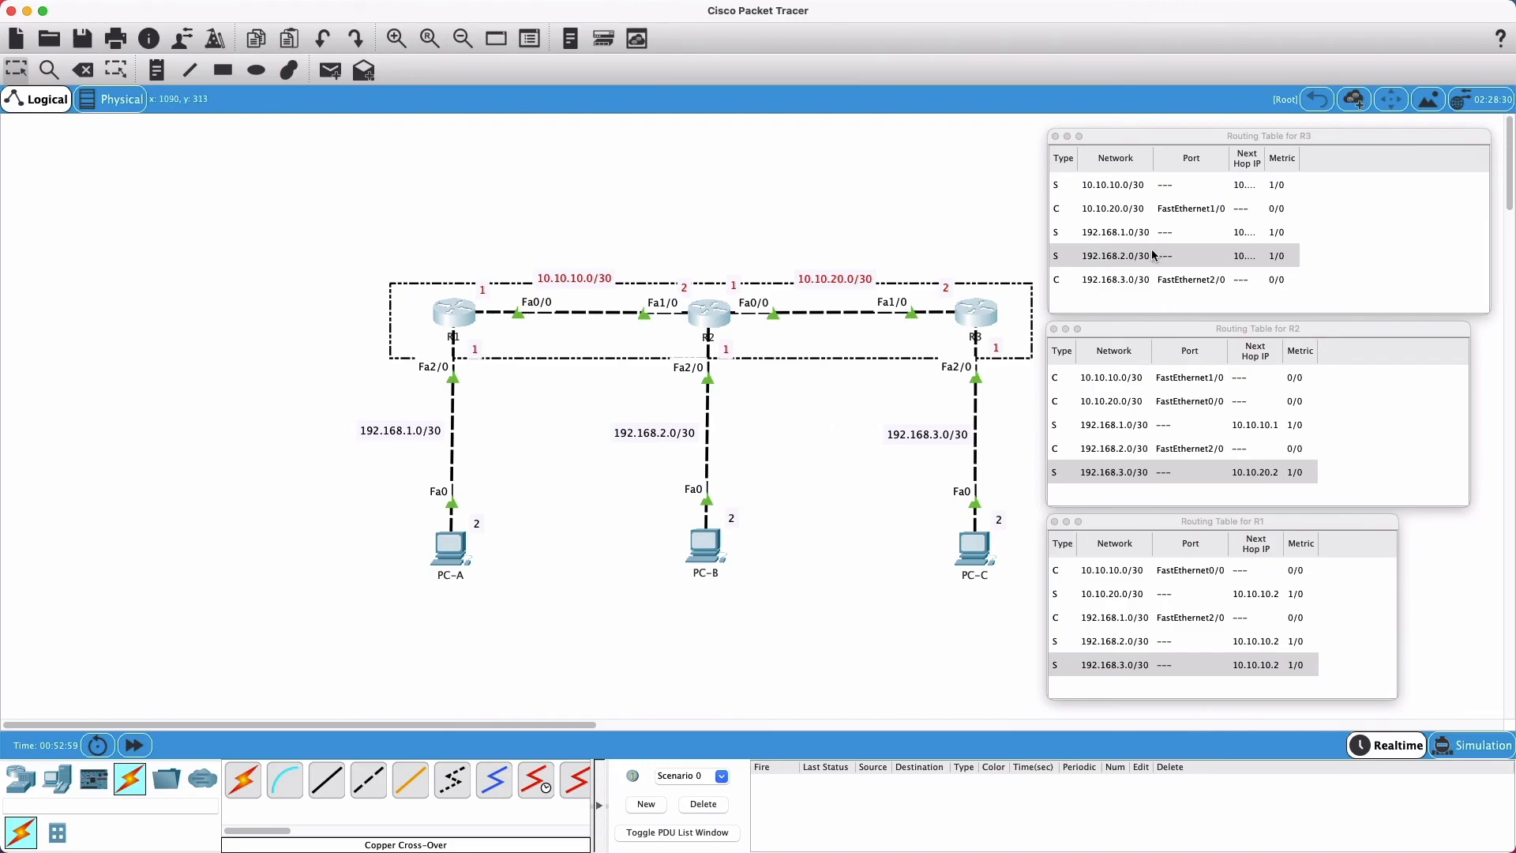
click(1024, 466)
Step: Test connectivity with simple PDUs from R3 to PC-B and from R3 to PC-A, and delete the PDU scenario
click(342, 71)
click(976, 313)
click(705, 544)
click(330, 71)
click(977, 316)
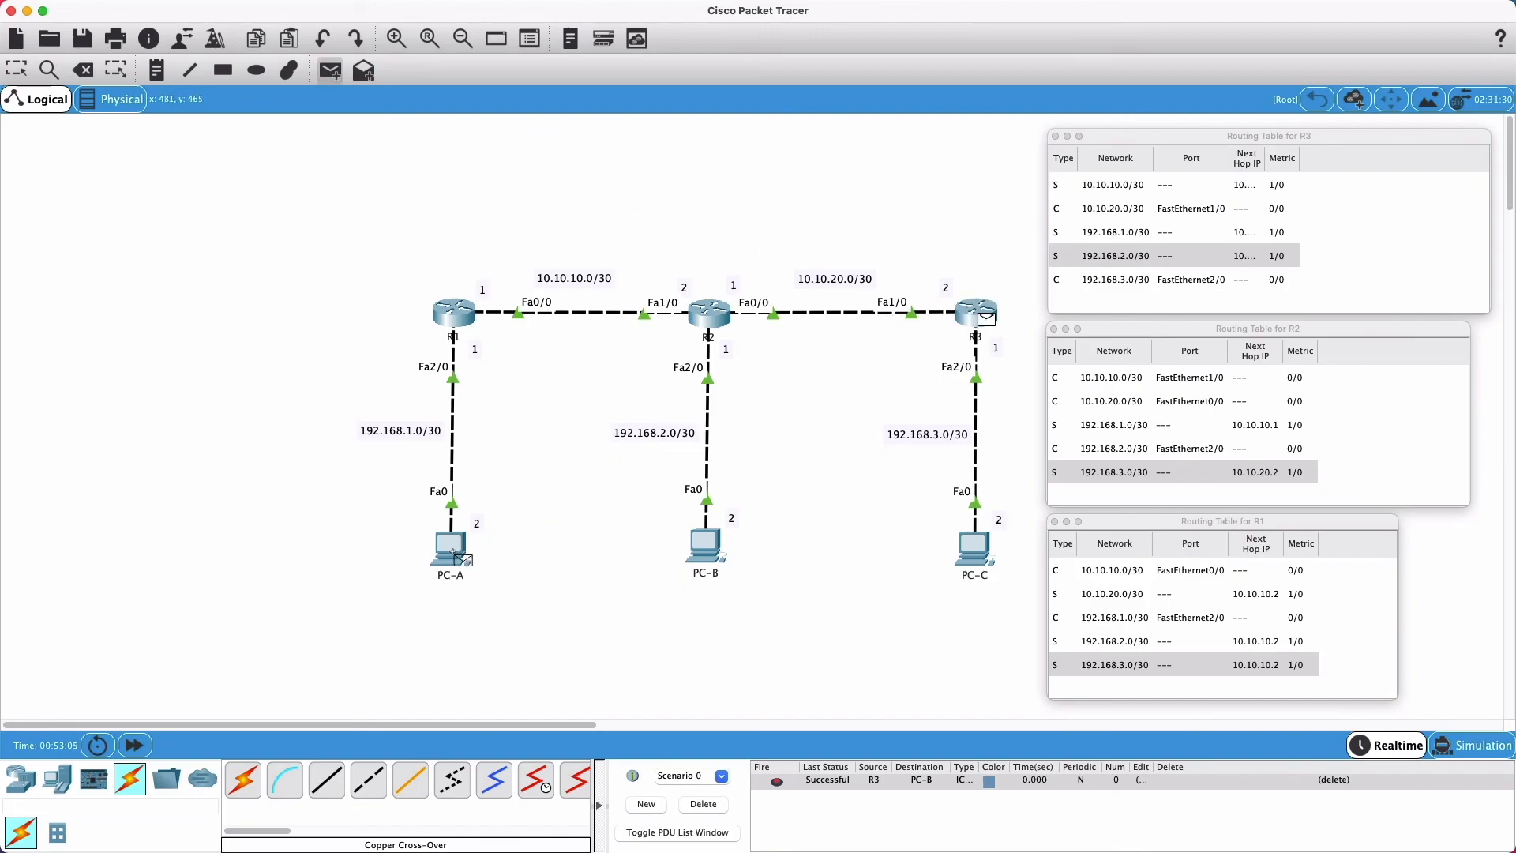
click(455, 553)
click(701, 805)
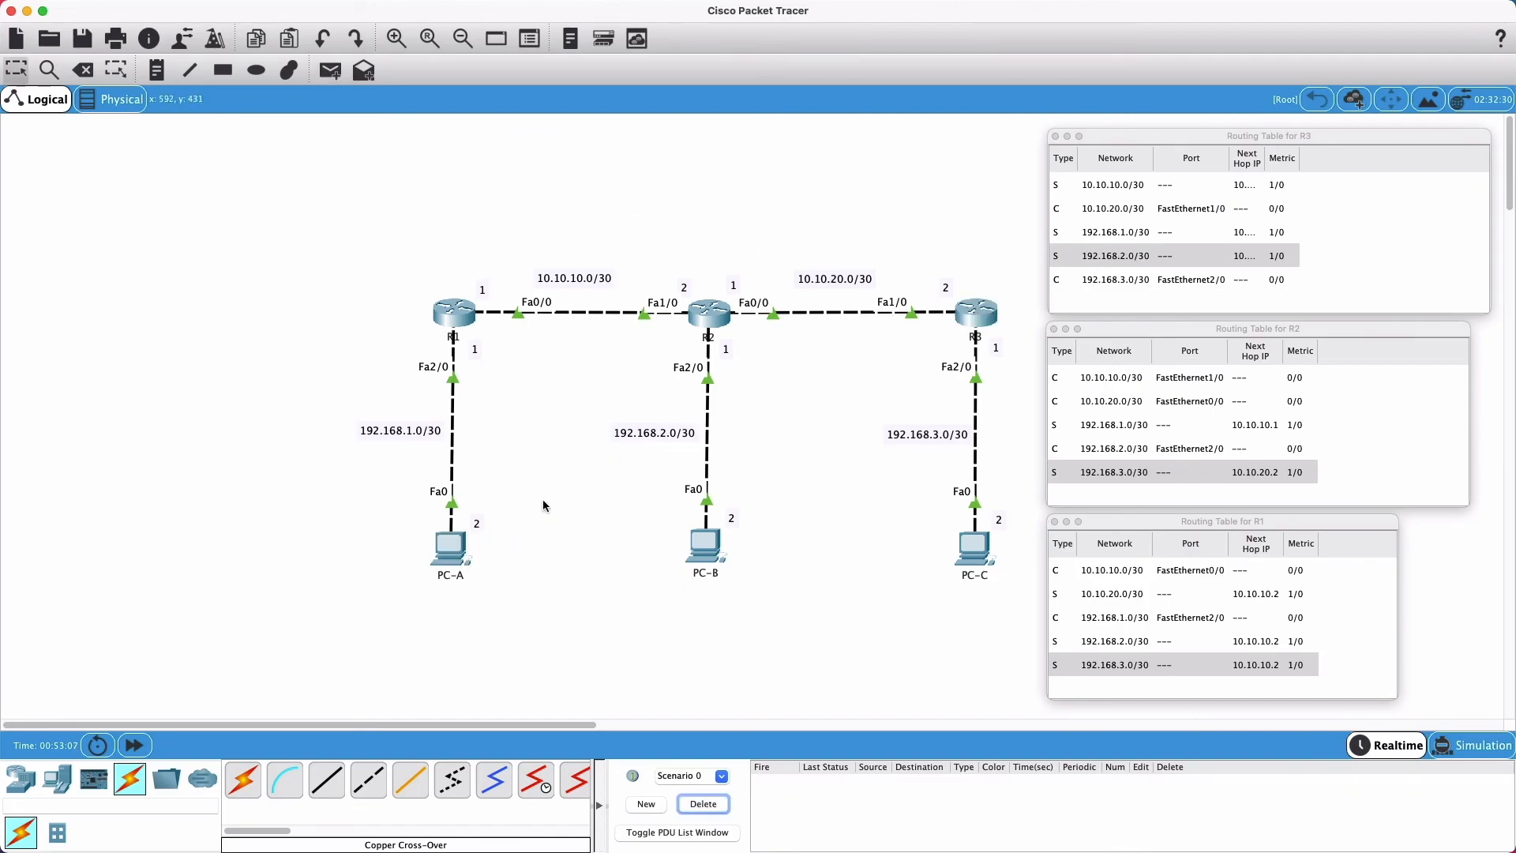
Step: Mark out R1, R2 and the 10.10.10.0/30 link between them, and clear the selection
drag(385, 270, 765, 356)
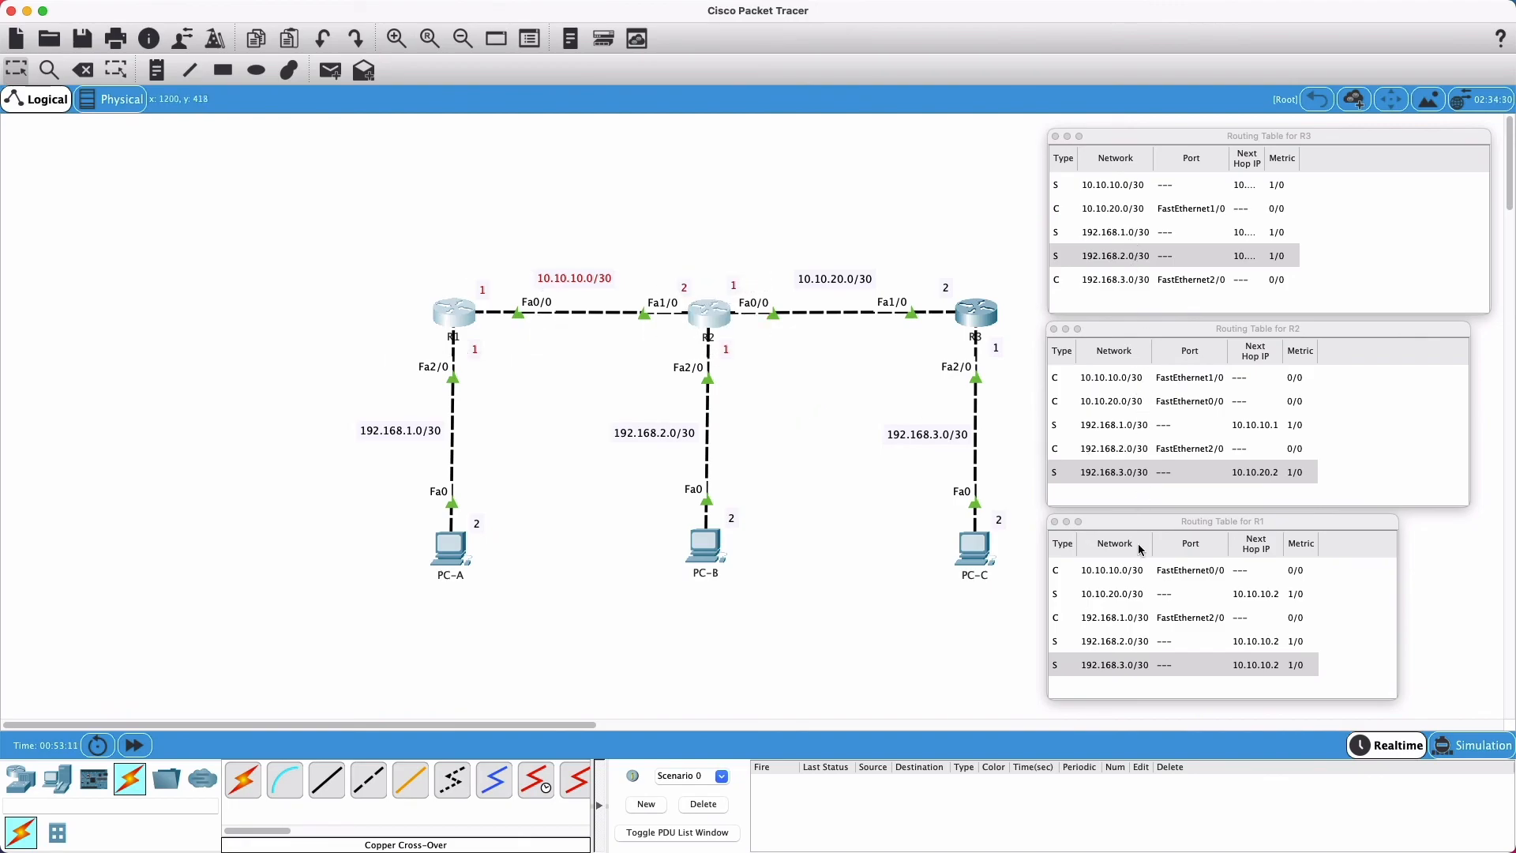
click(1005, 466)
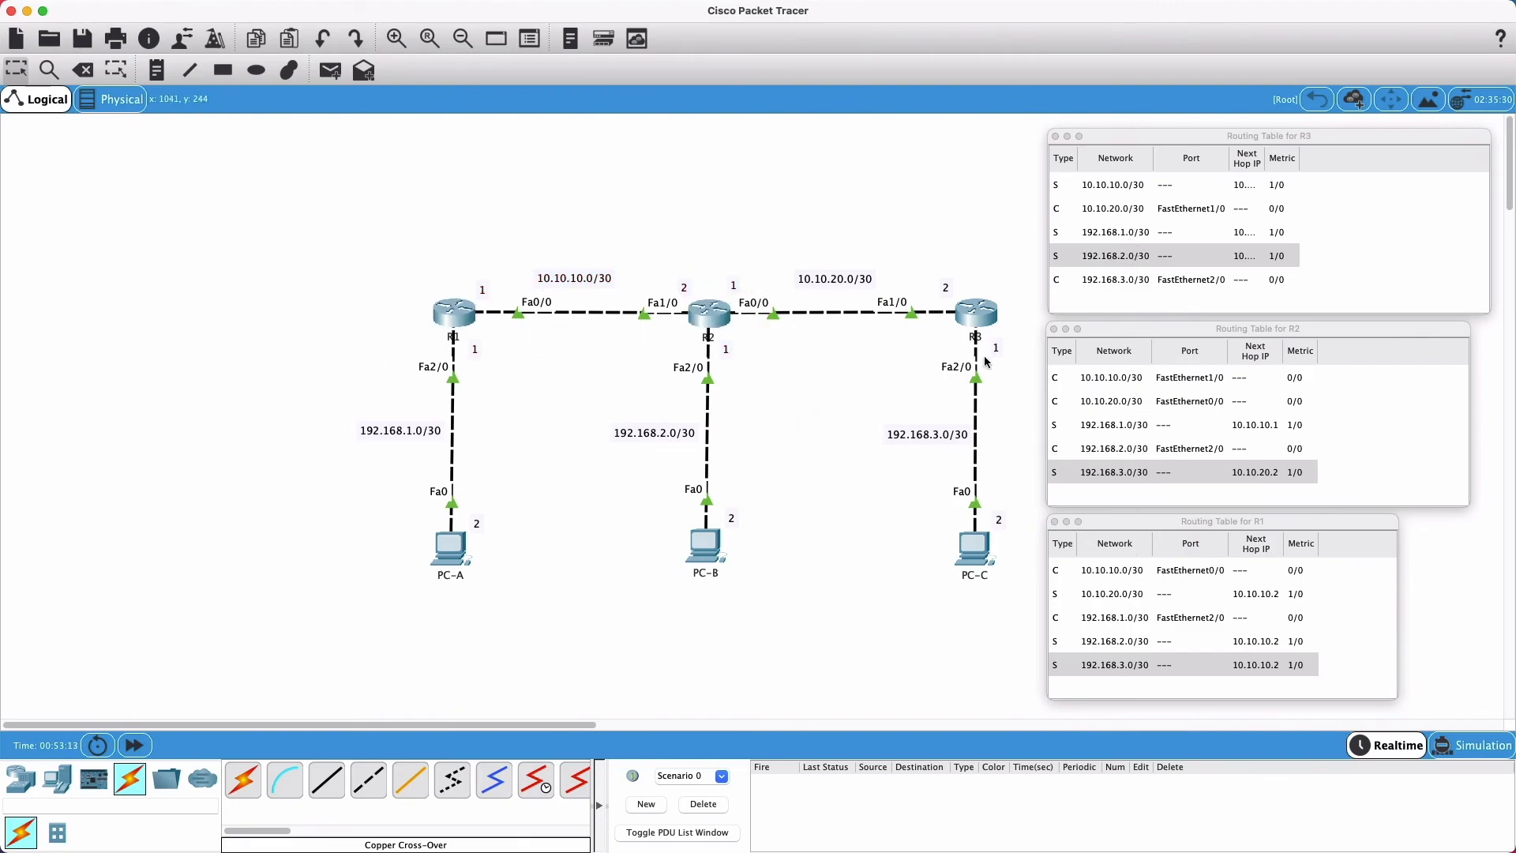